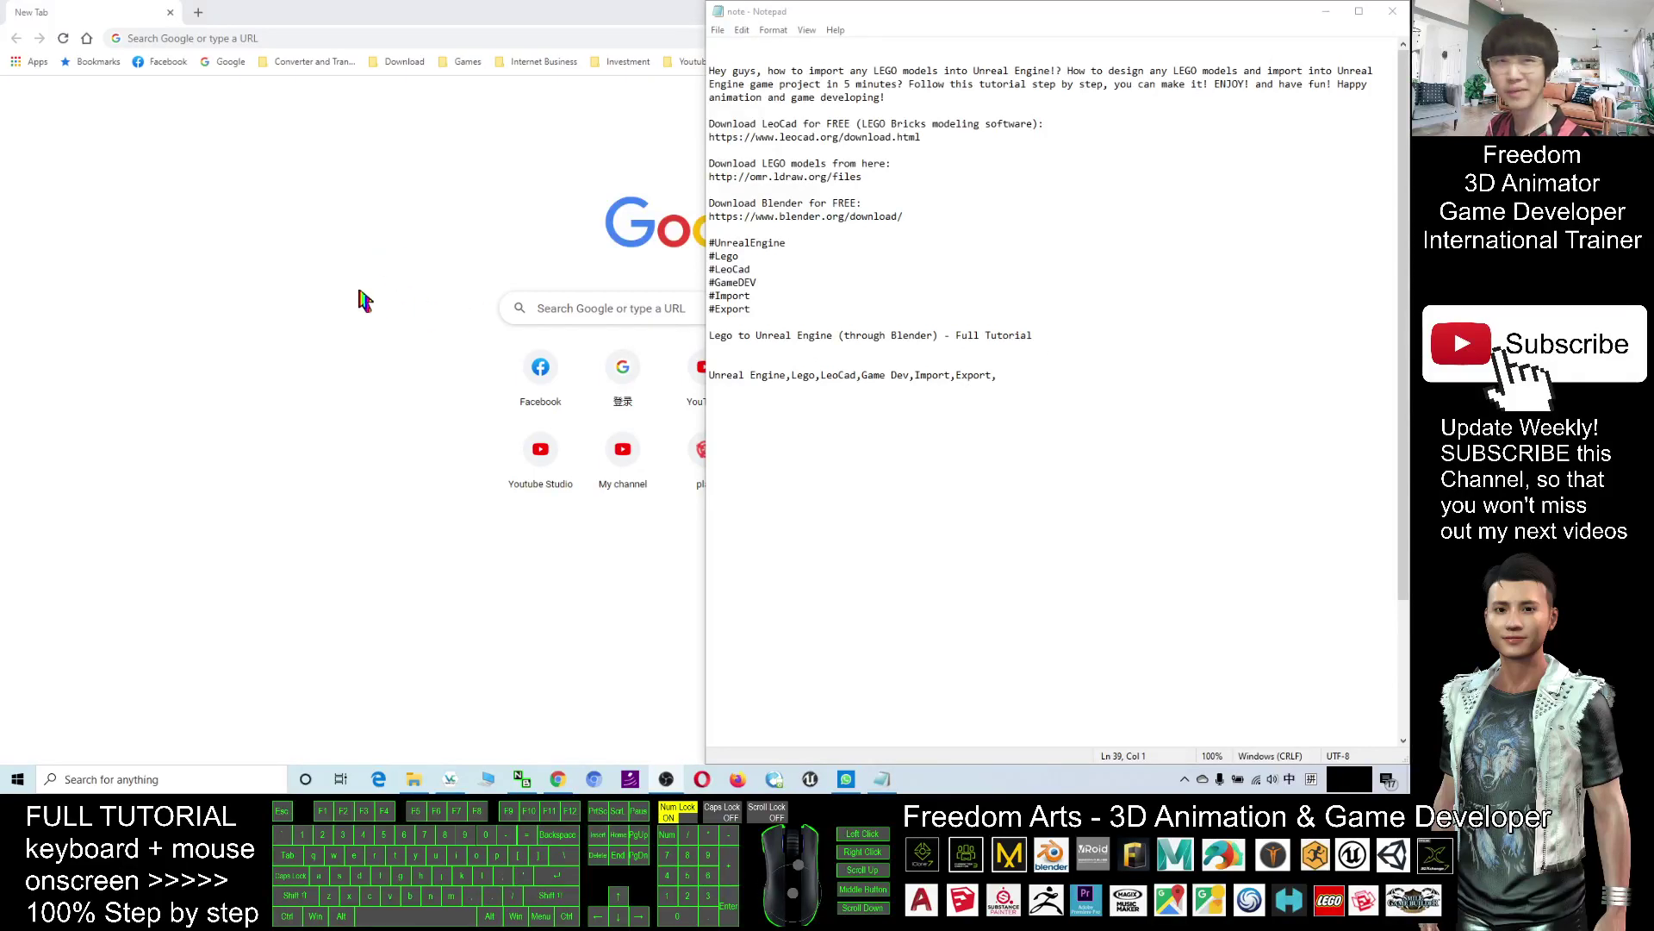
Step: Copy the LeoCAD download link from the notes and open it in the Chrome browser
{"action": "left_click", "coordinate": [936, 114]}
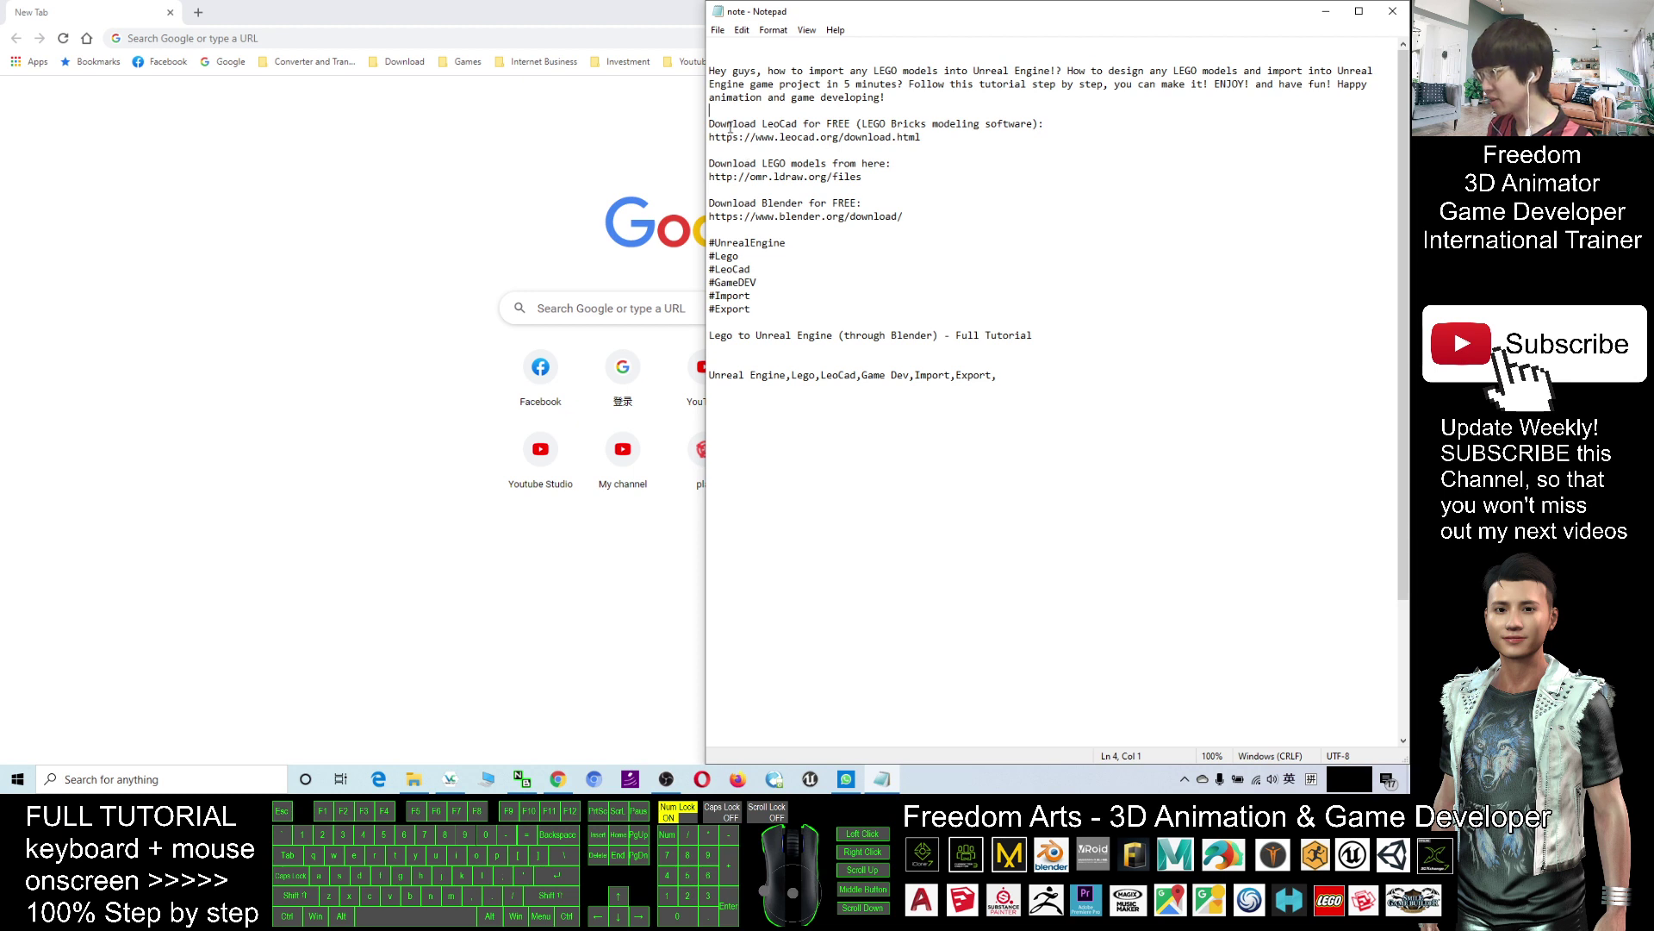
{"action": "left_click_drag", "start_coordinate": [761, 123], "coordinate": [923, 140]}
{"action": "key", "text": "ctrl+c"}
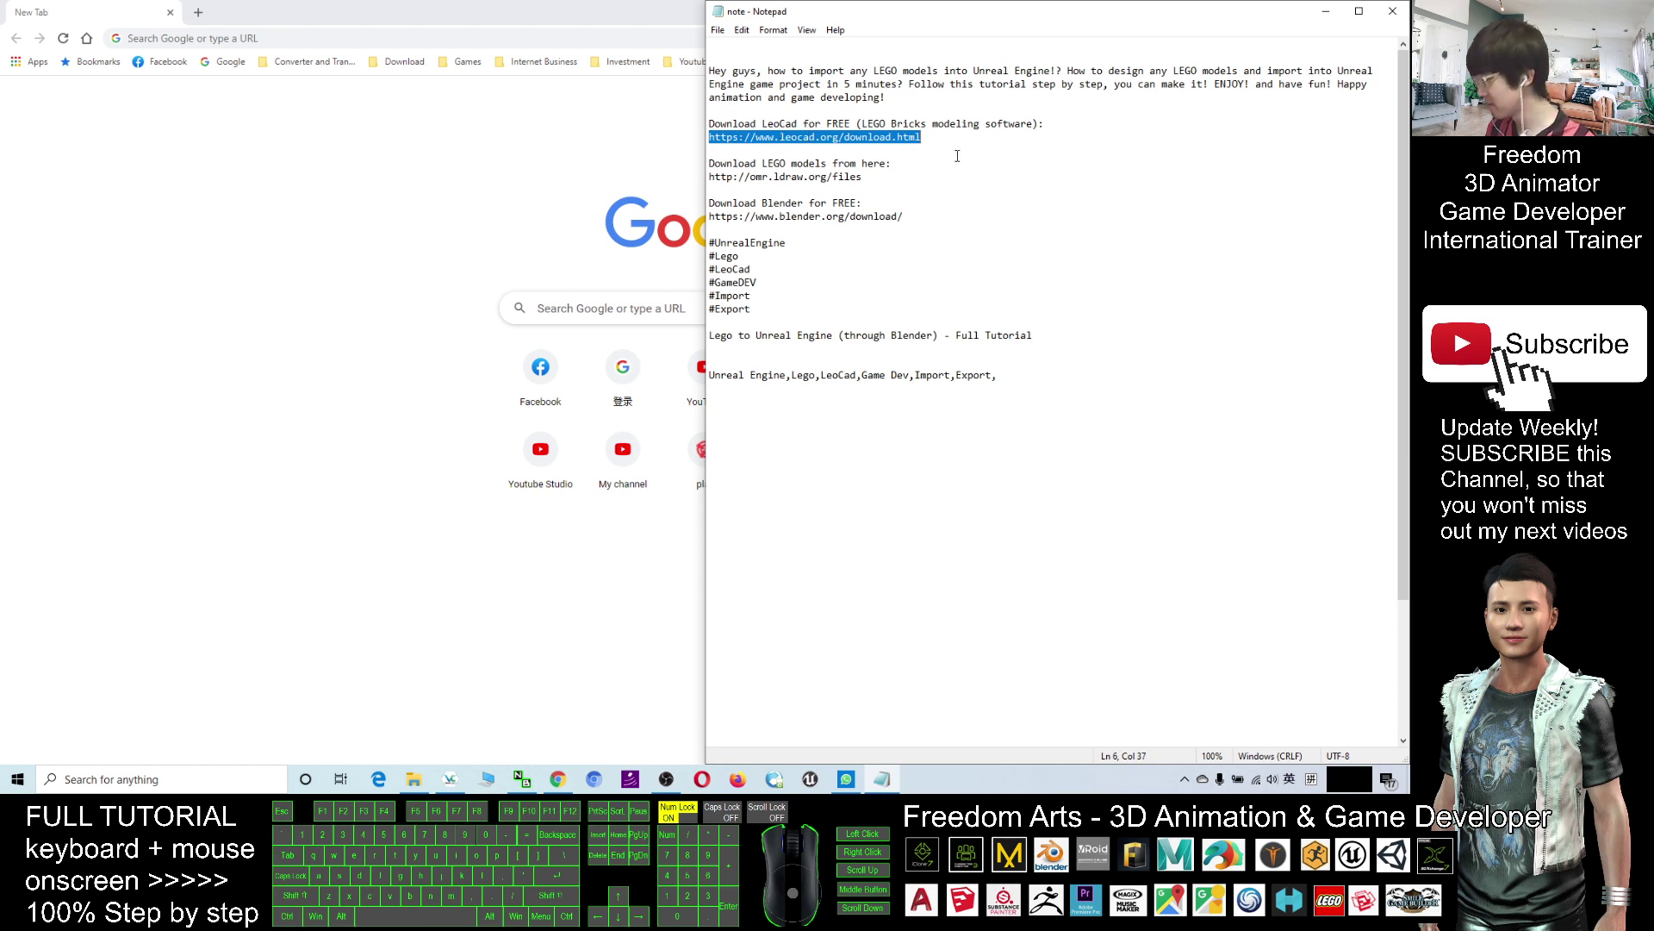
{"action": "left_click", "coordinate": [631, 778]}
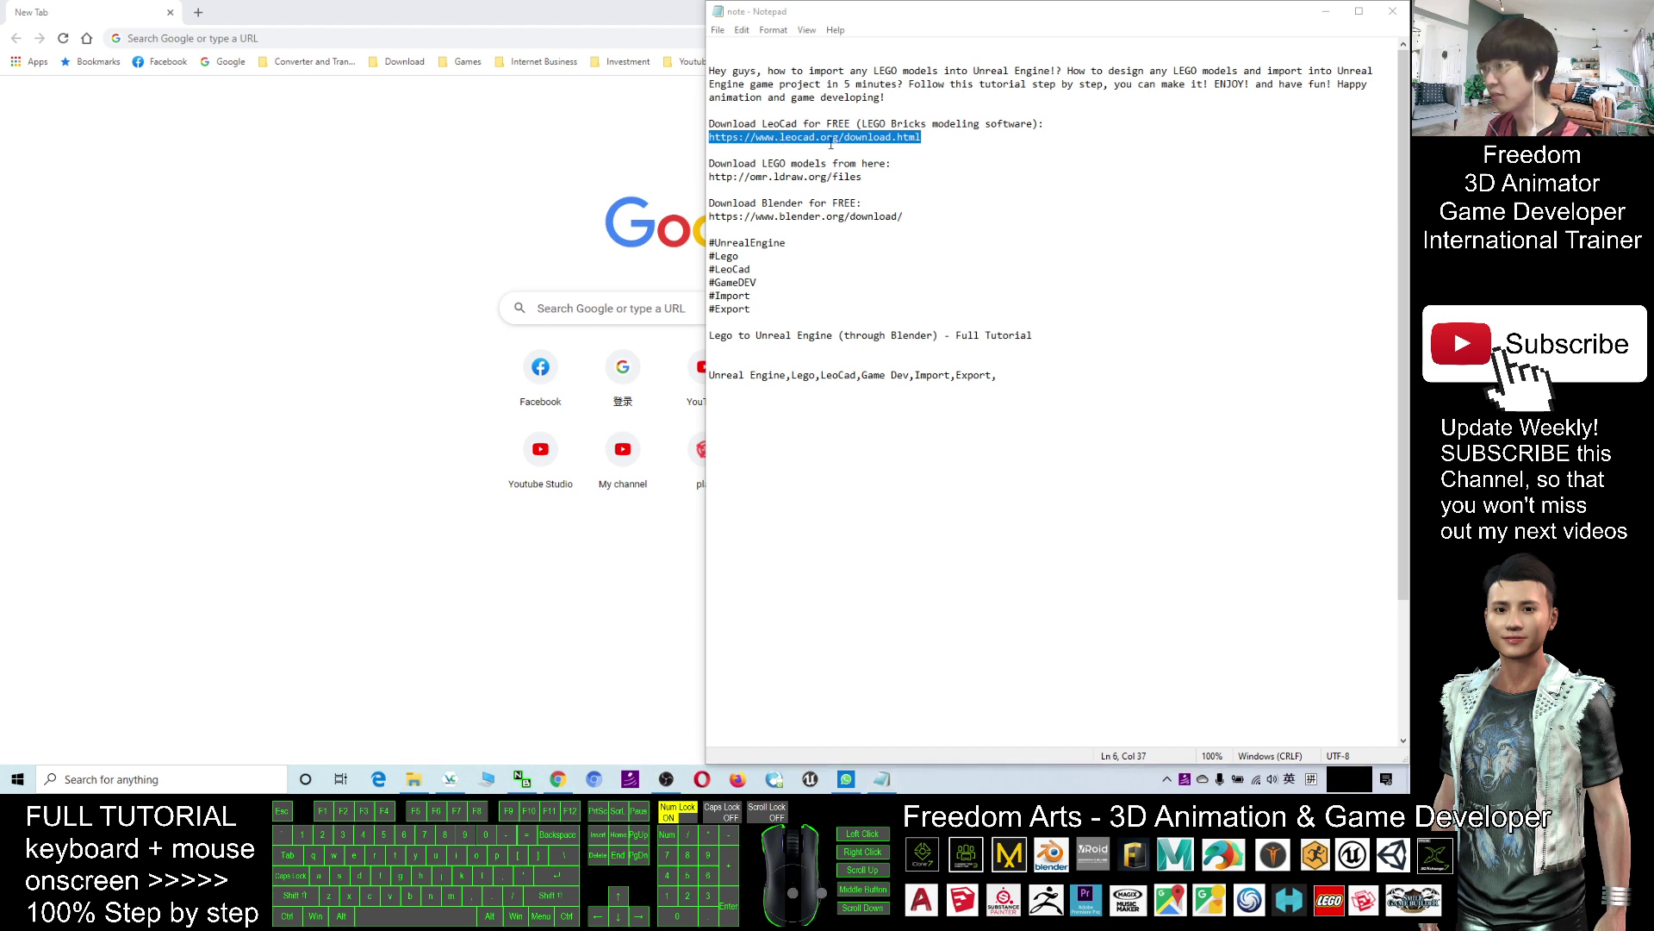
{"action": "left_click", "coordinate": [322, 38]}
{"action": "left_click", "coordinate": [344, 38]}
{"action": "key", "text": "ctrl+v"}
{"action": "key", "text": "Return"}
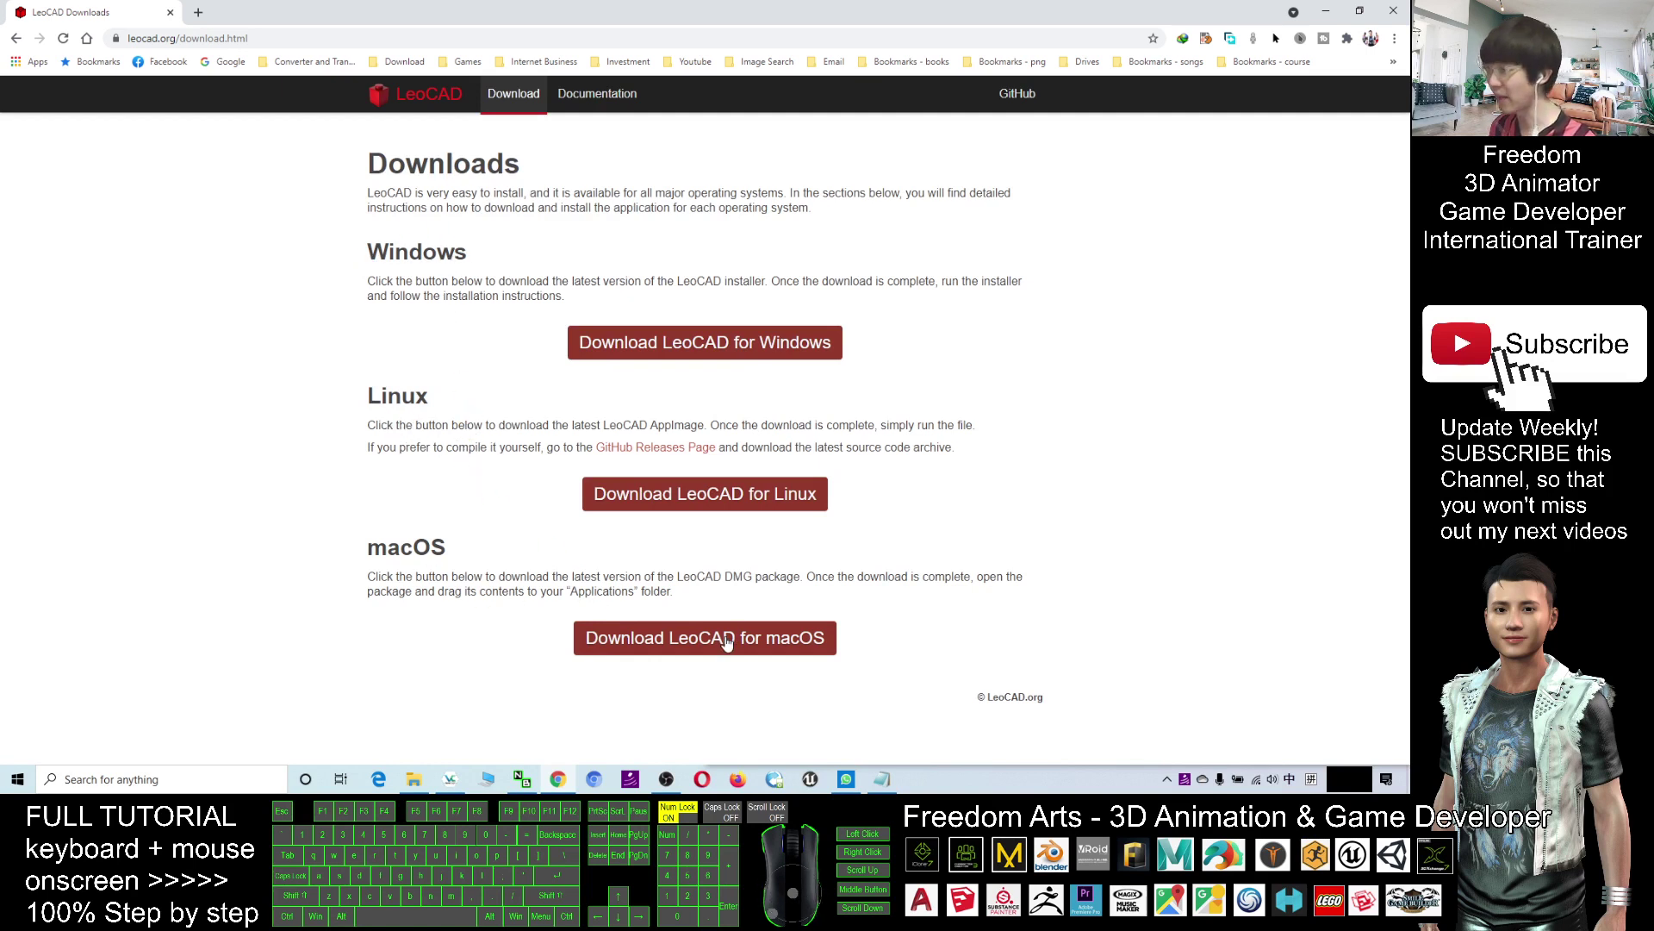
Step: Copy the Blender download link from the notes and open it in a new browser tab
{"action": "left_click", "coordinate": [1327, 19]}
{"action": "left_click", "coordinate": [922, 246]}
{"action": "left_click", "coordinate": [392, 634]}
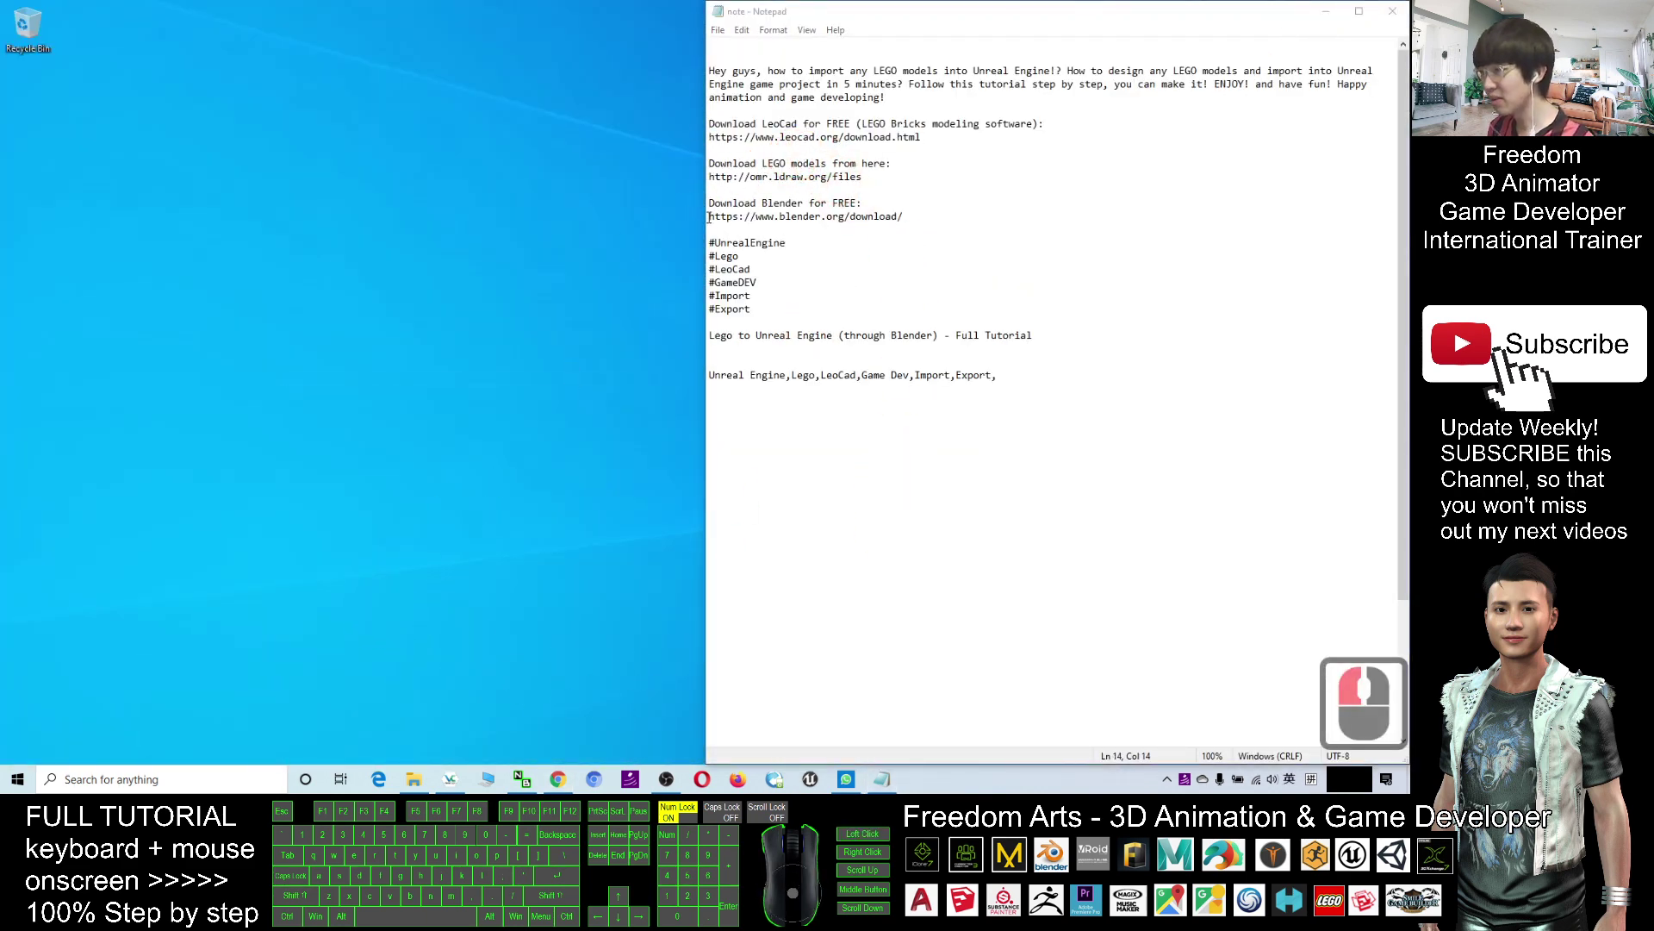
{"action": "left_click_drag", "start_coordinate": [708, 217], "coordinate": [904, 217]}
{"action": "key", "text": "ctrl+c"}
{"action": "left_click", "coordinate": [559, 779]}
{"action": "key", "text": "ctrl+t"}
{"action": "key", "text": "ctrl+v"}
{"action": "key", "text": "Return"}
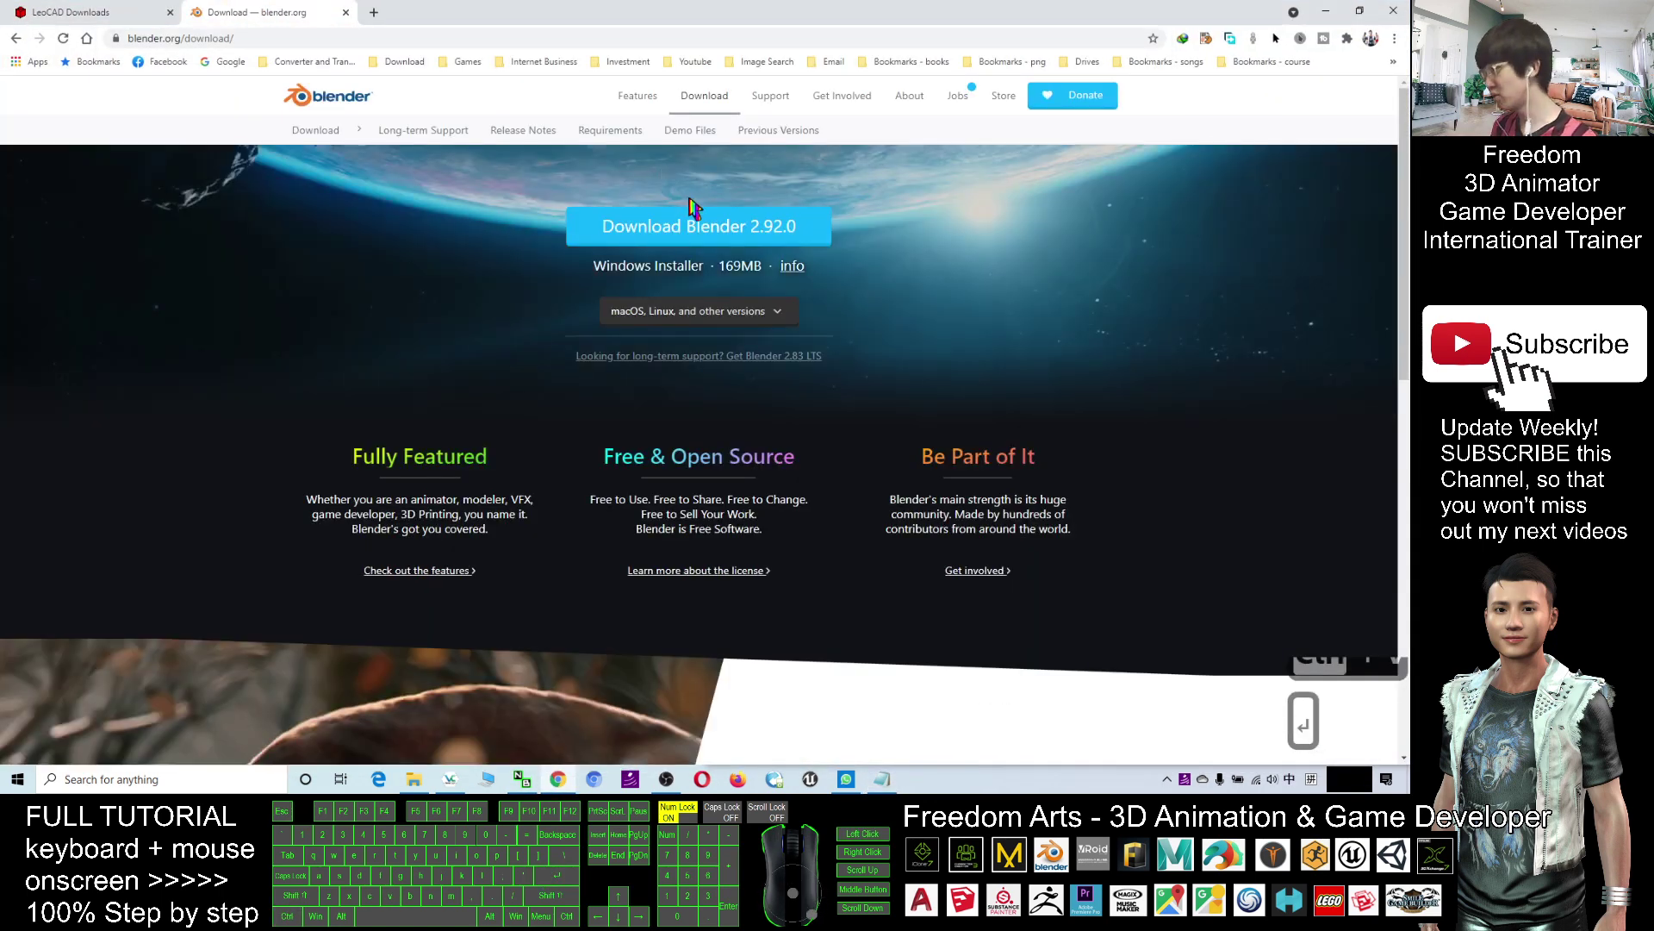
{"action": "left_click", "coordinate": [714, 229]}
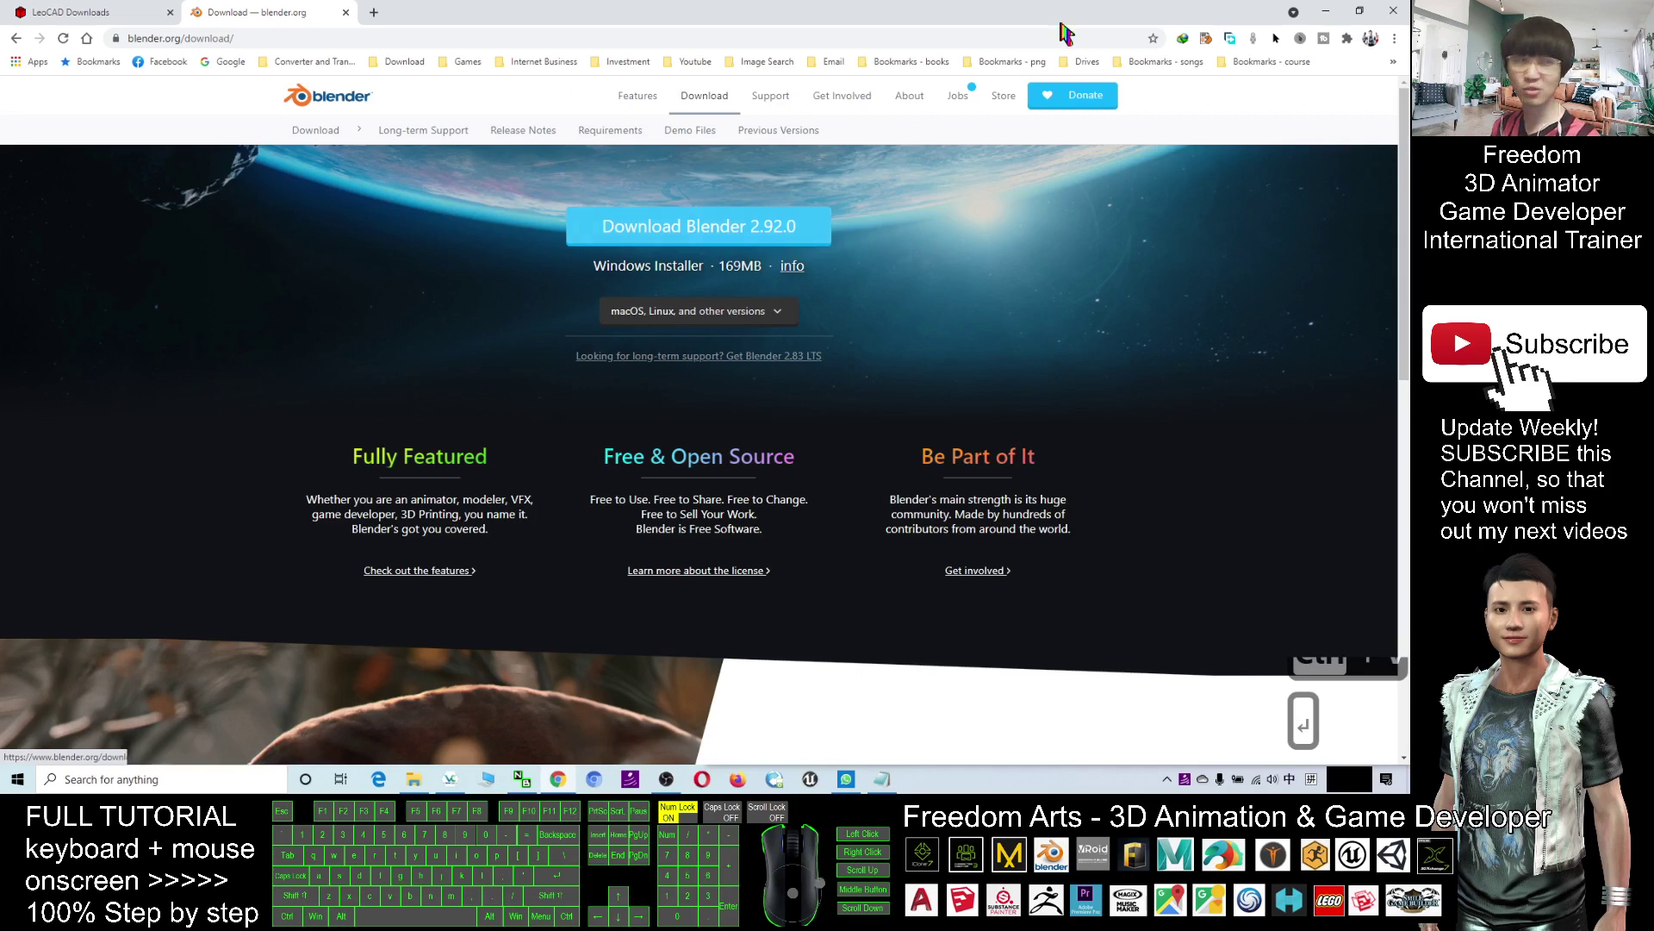
Step: Minimize the browser, search Windows for "leocad" and launch LeoCAD
{"action": "left_click", "coordinate": [1327, 12]}
{"action": "left_click", "coordinate": [853, 255]}
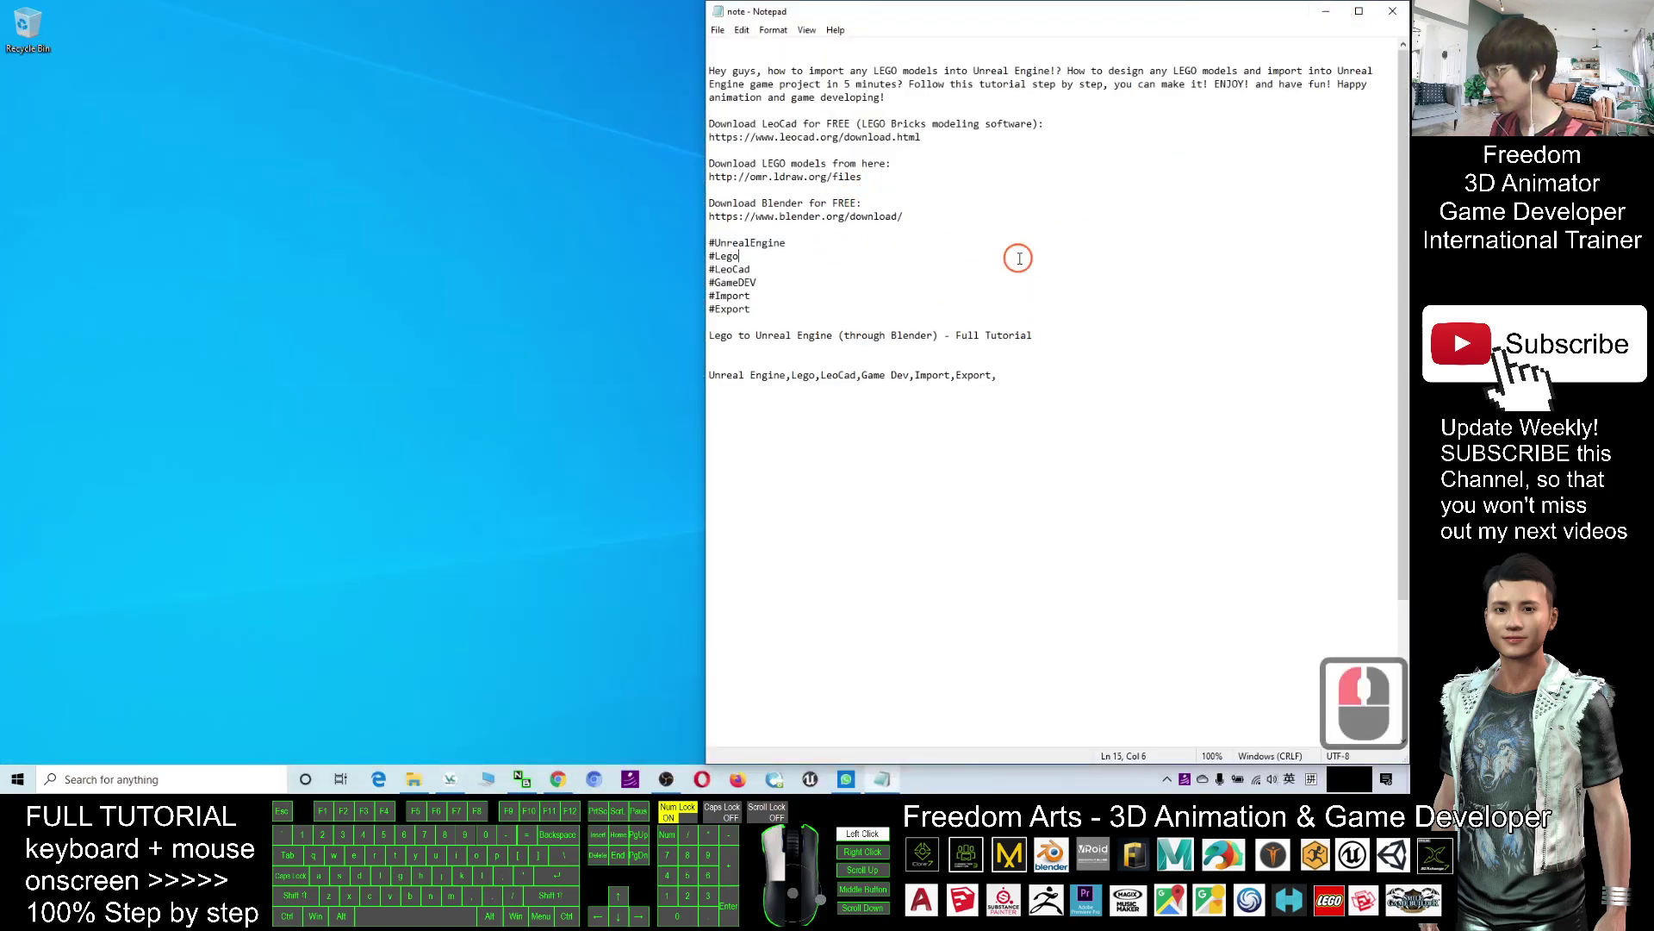
{"action": "left_click", "coordinate": [521, 589]}
{"action": "left_click", "coordinate": [147, 780]}
{"action": "type", "text": "leocad"}
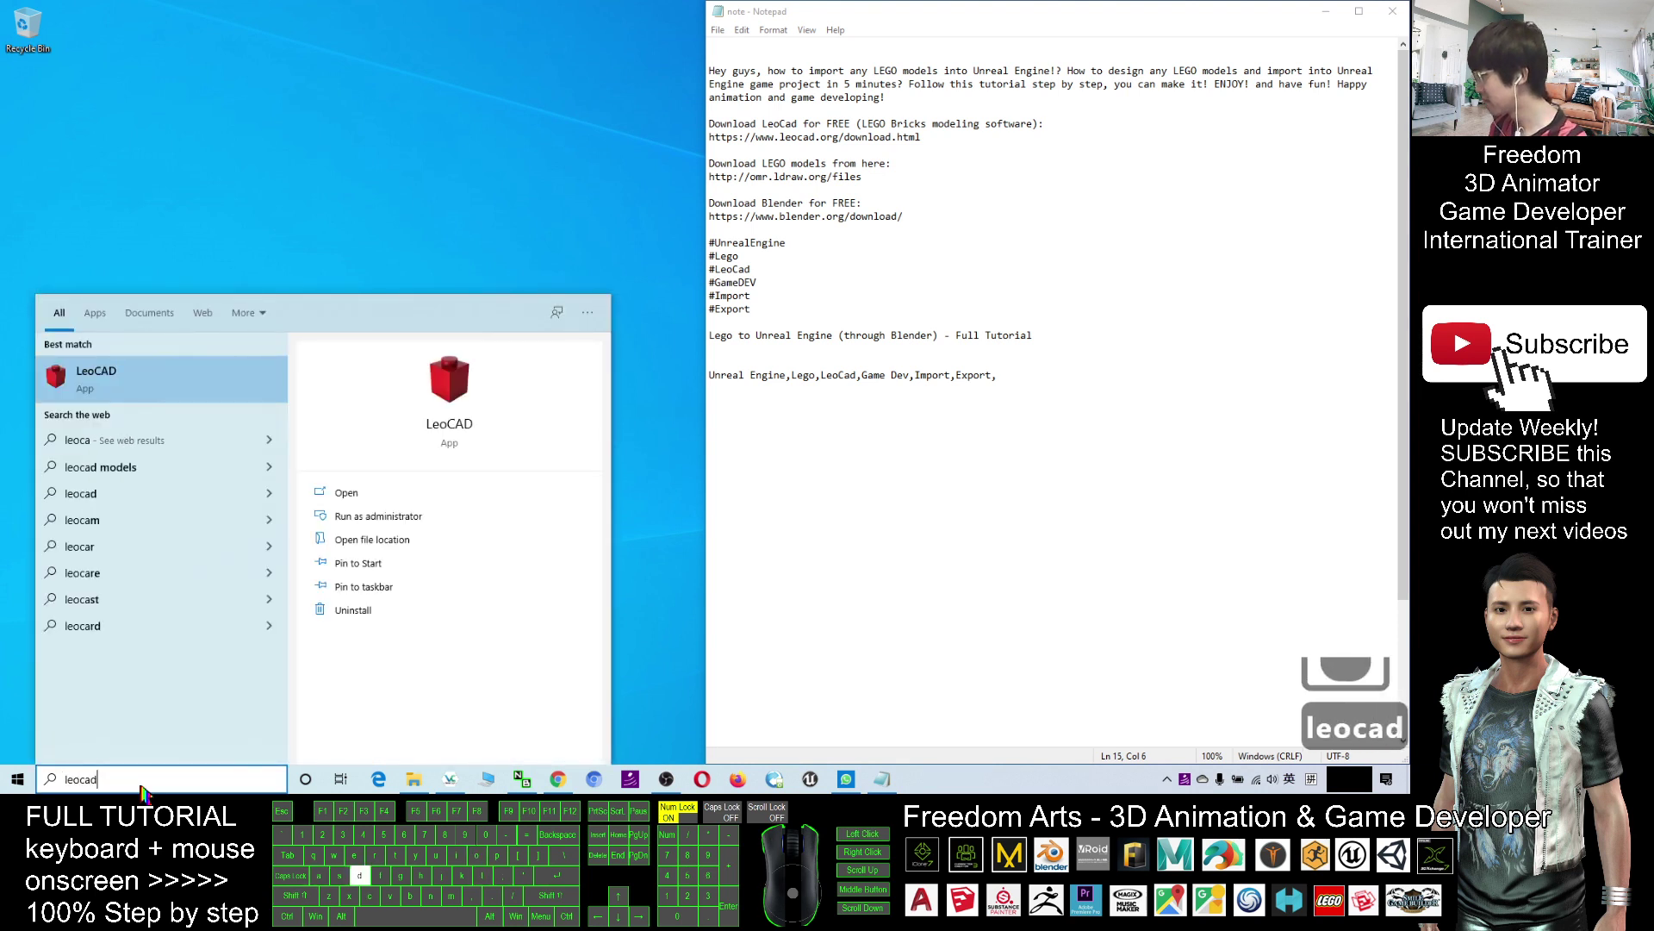
{"action": "left_click", "coordinate": [102, 372]}
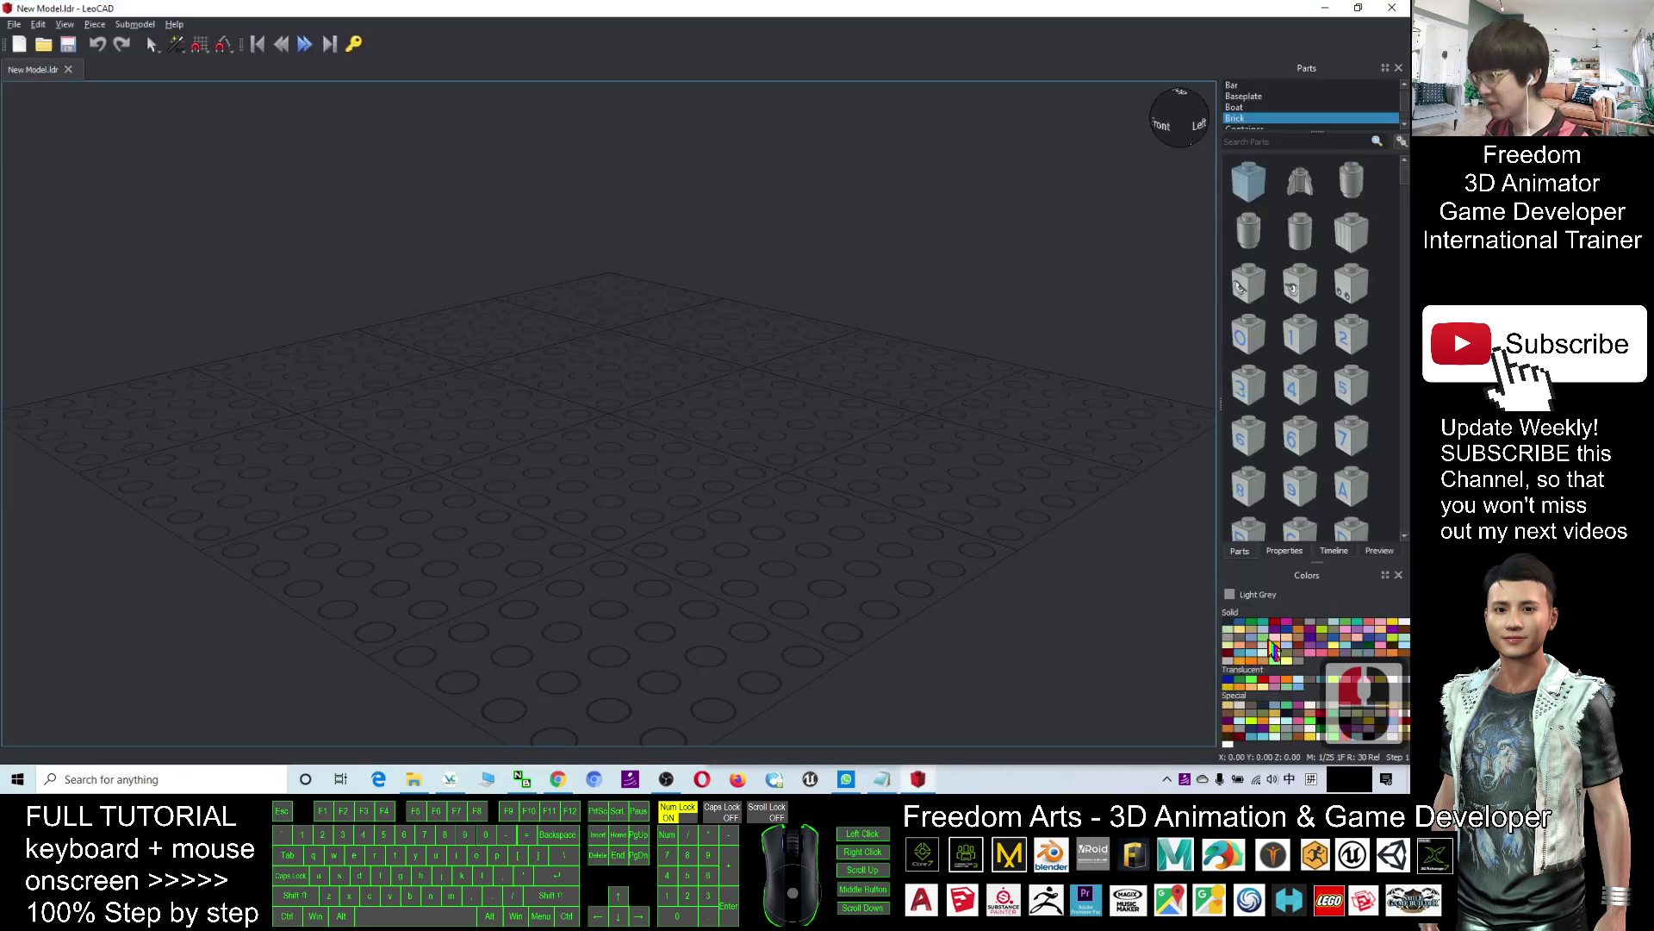
Step: Place a 1 x 1 brick with the number 1 pattern on the baseplate grid in Fabuland Pastel Green
{"action": "left_click", "coordinate": [1285, 660]}
{"action": "left_click_drag", "start_coordinate": [1300, 335], "coordinate": [464, 435]}
{"action": "double_click", "coordinate": [1353, 231]}
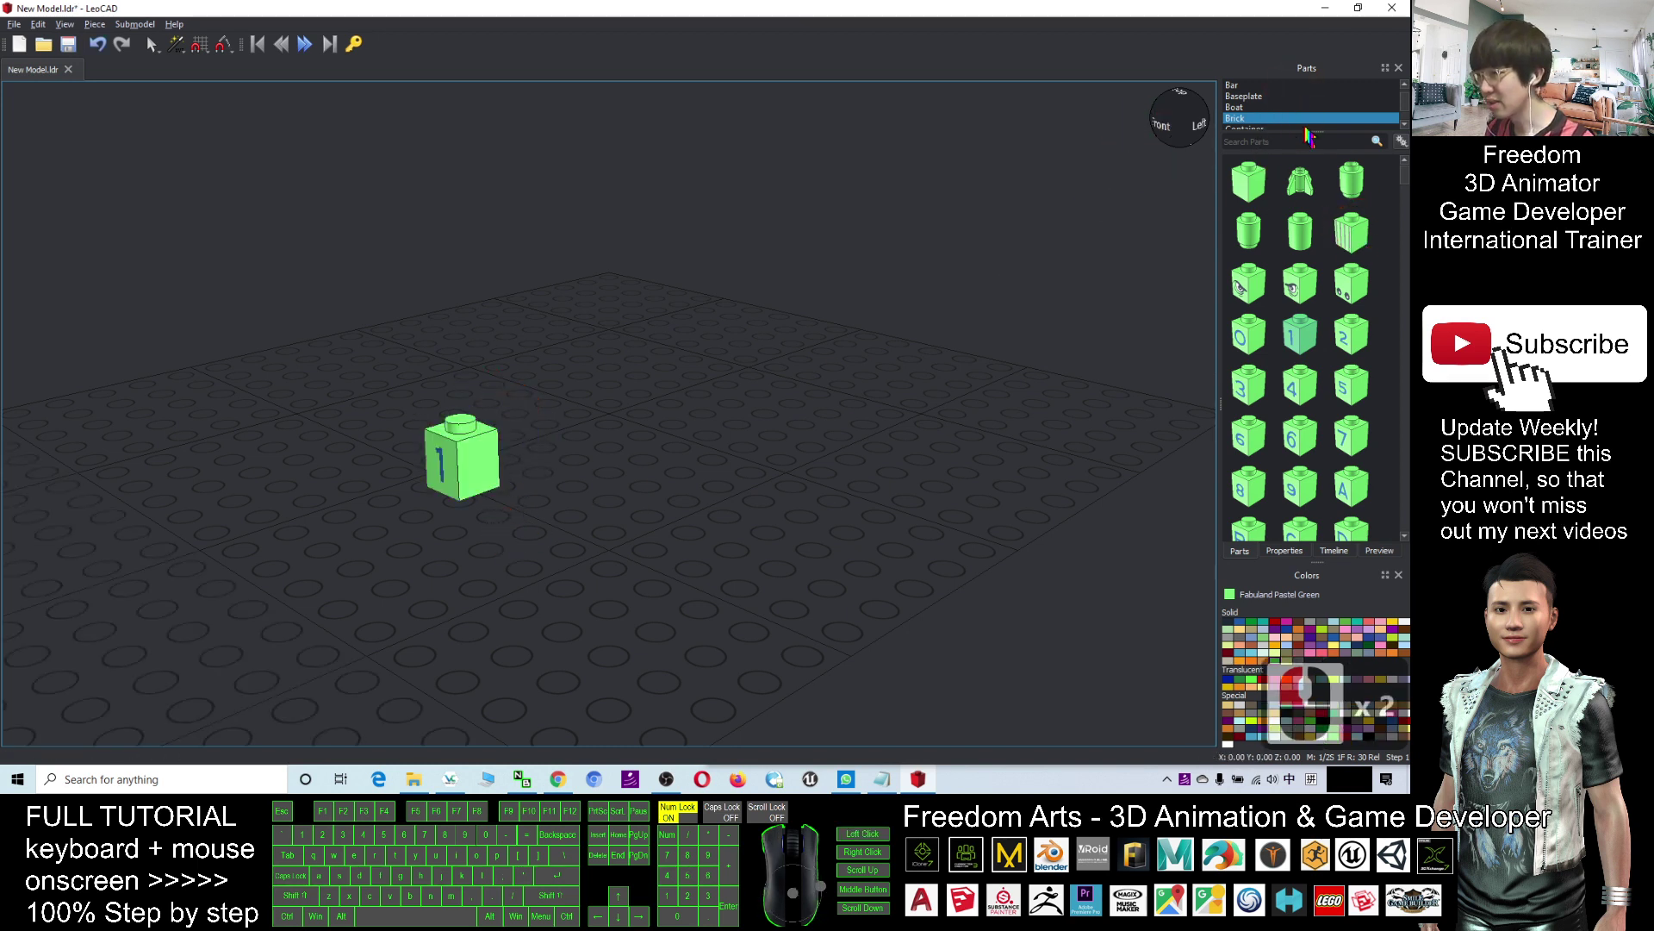
Step: Enlarge the part category list and place a curved four-stud Container lid in Dark Turquoise behind the numbered brick
{"action": "left_click_drag", "start_coordinate": [1315, 134], "coordinate": [1314, 263]}
{"action": "left_click", "coordinate": [1265, 140]}
{"action": "left_click_drag", "start_coordinate": [1249, 362], "coordinate": [538, 375]}
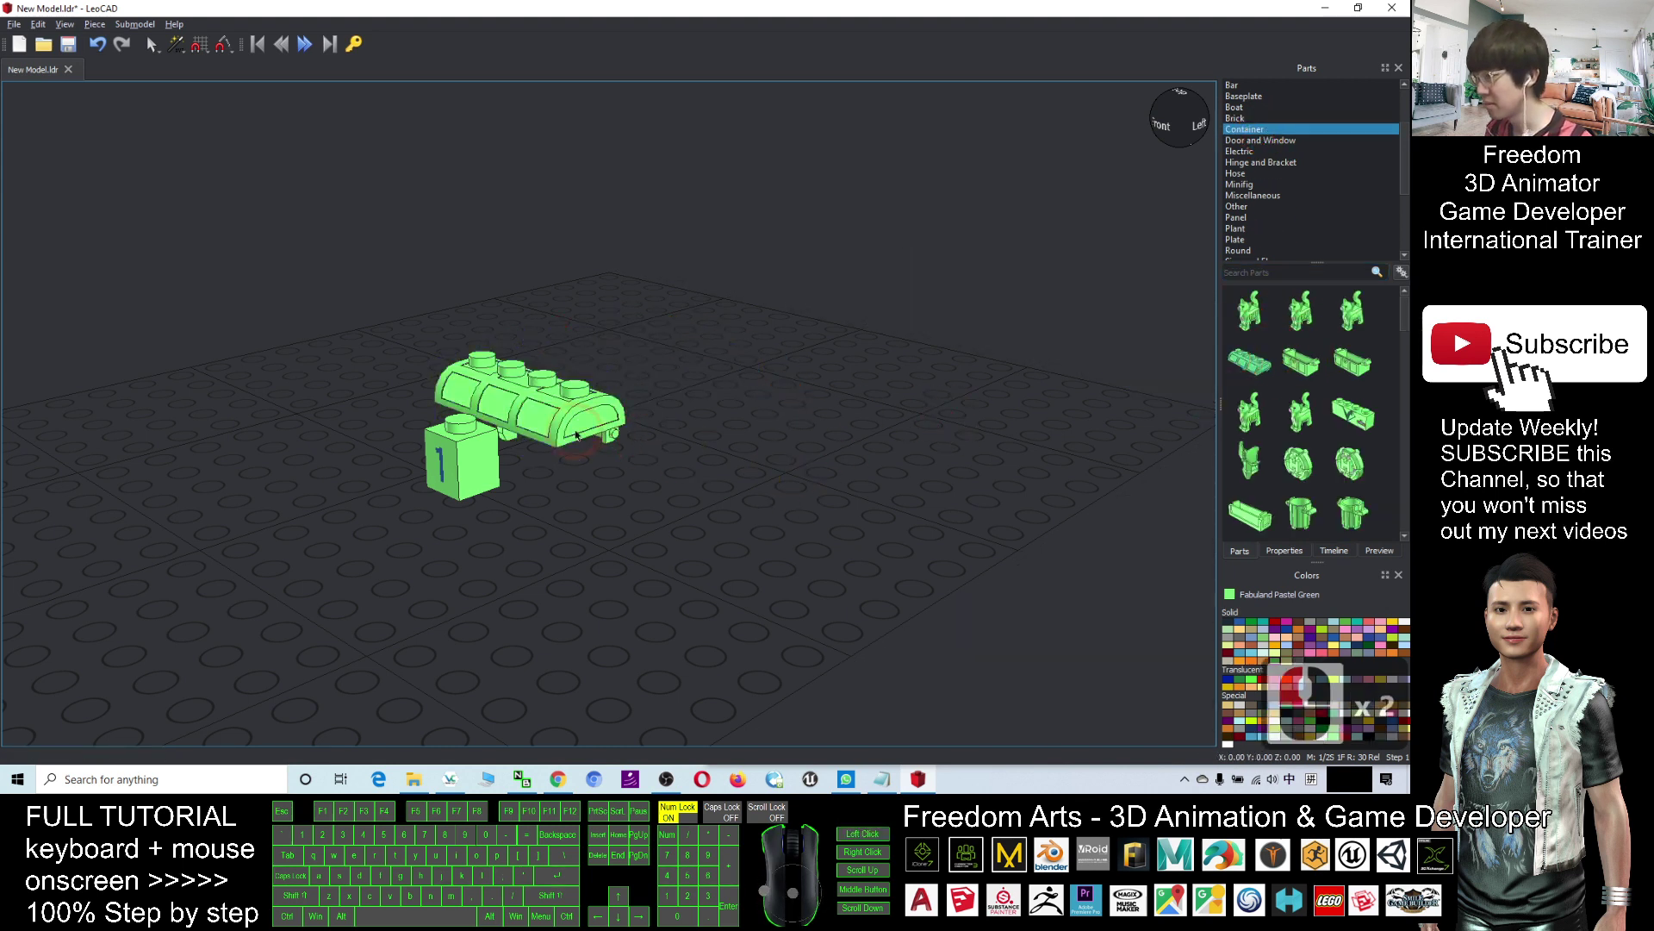
{"action": "key", "text": "Delete"}
{"action": "left_click", "coordinate": [1285, 621]}
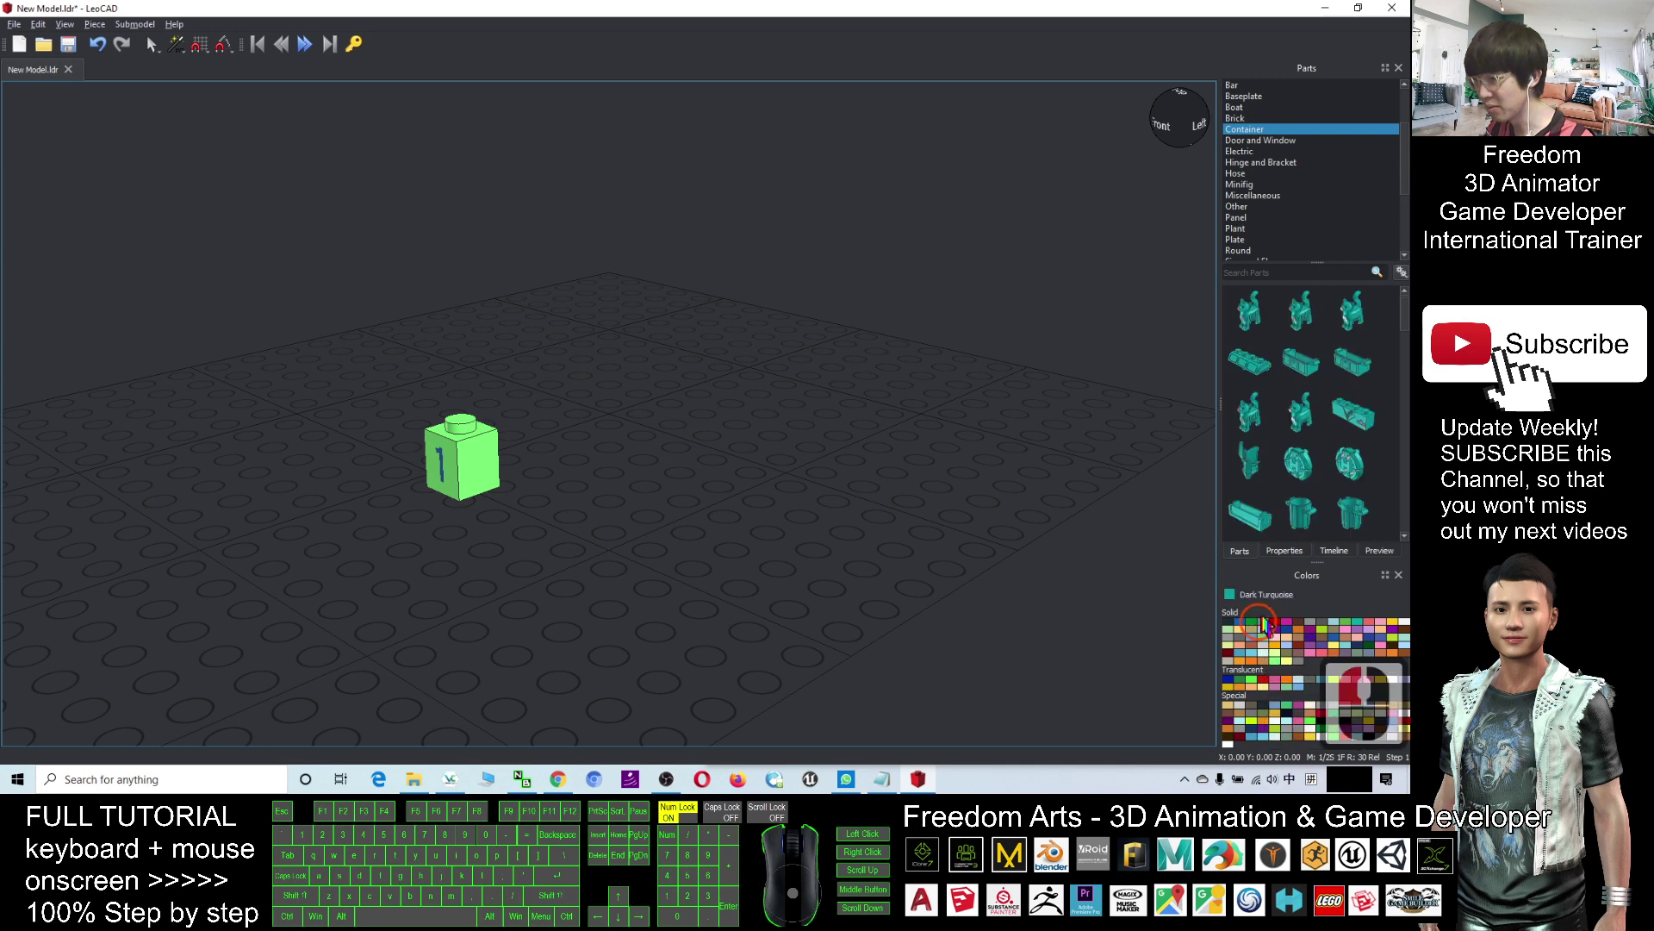
{"action": "left_click_drag", "start_coordinate": [1258, 379], "coordinate": [551, 372]}
{"action": "left_click", "coordinate": [703, 384]}
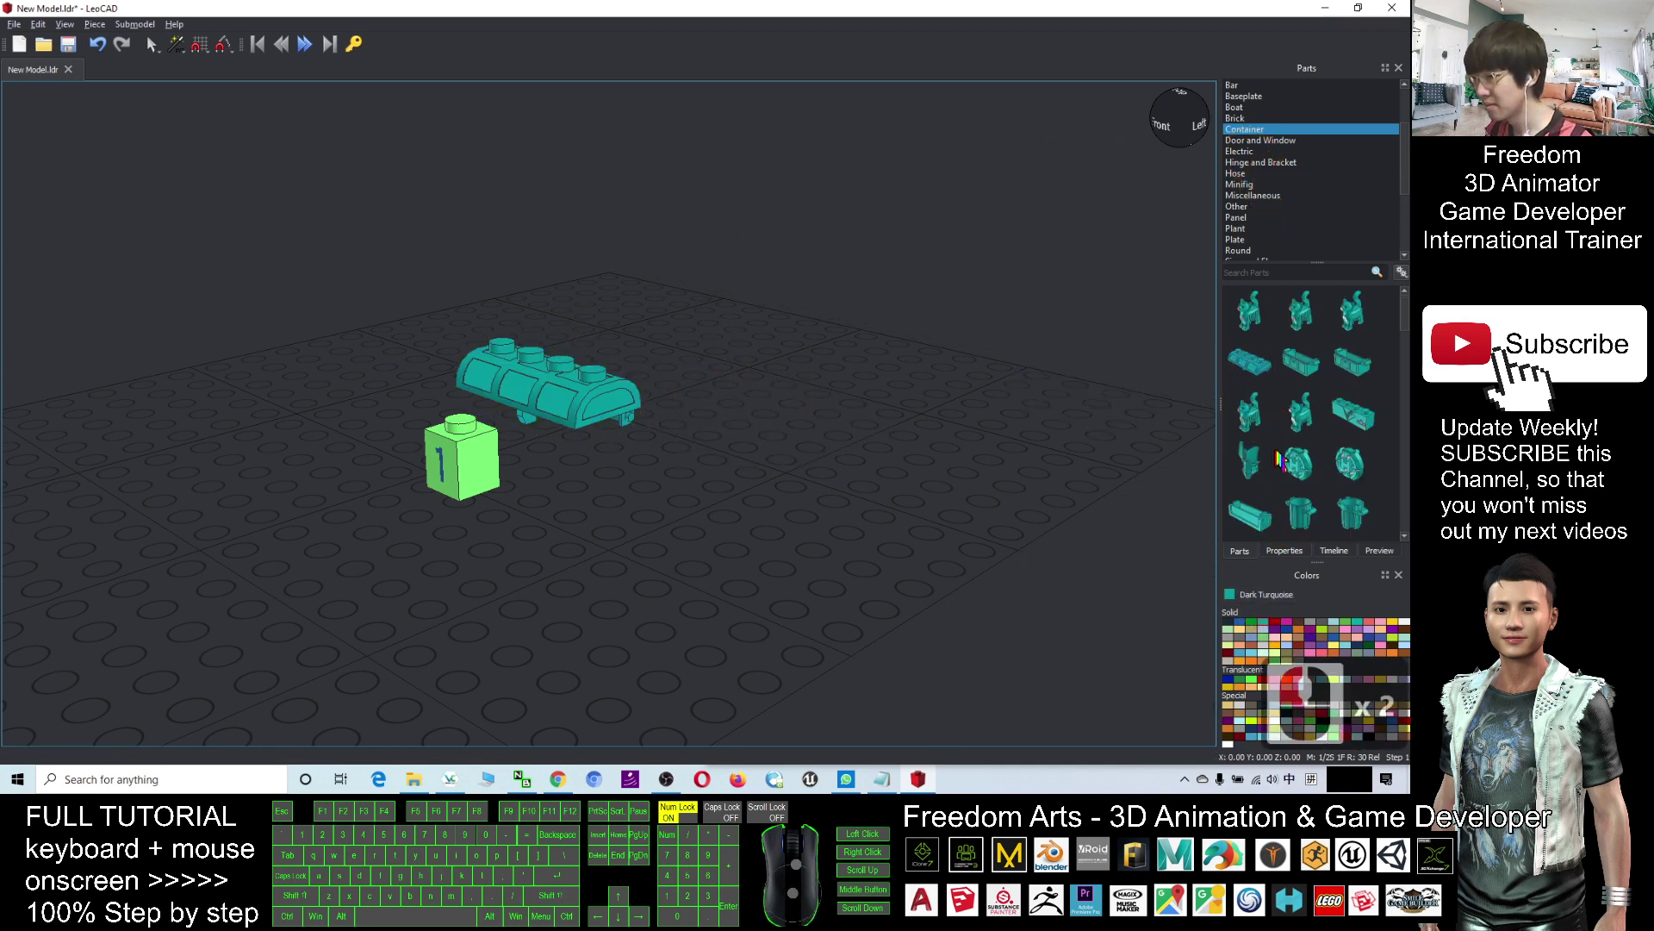
Step: Place the tall, dense grass piece from the Plant category in Fabuland Pastel Green beside the turquoise lid
{"action": "left_click", "coordinate": [1267, 218]}
{"action": "left_click", "coordinate": [1254, 229]}
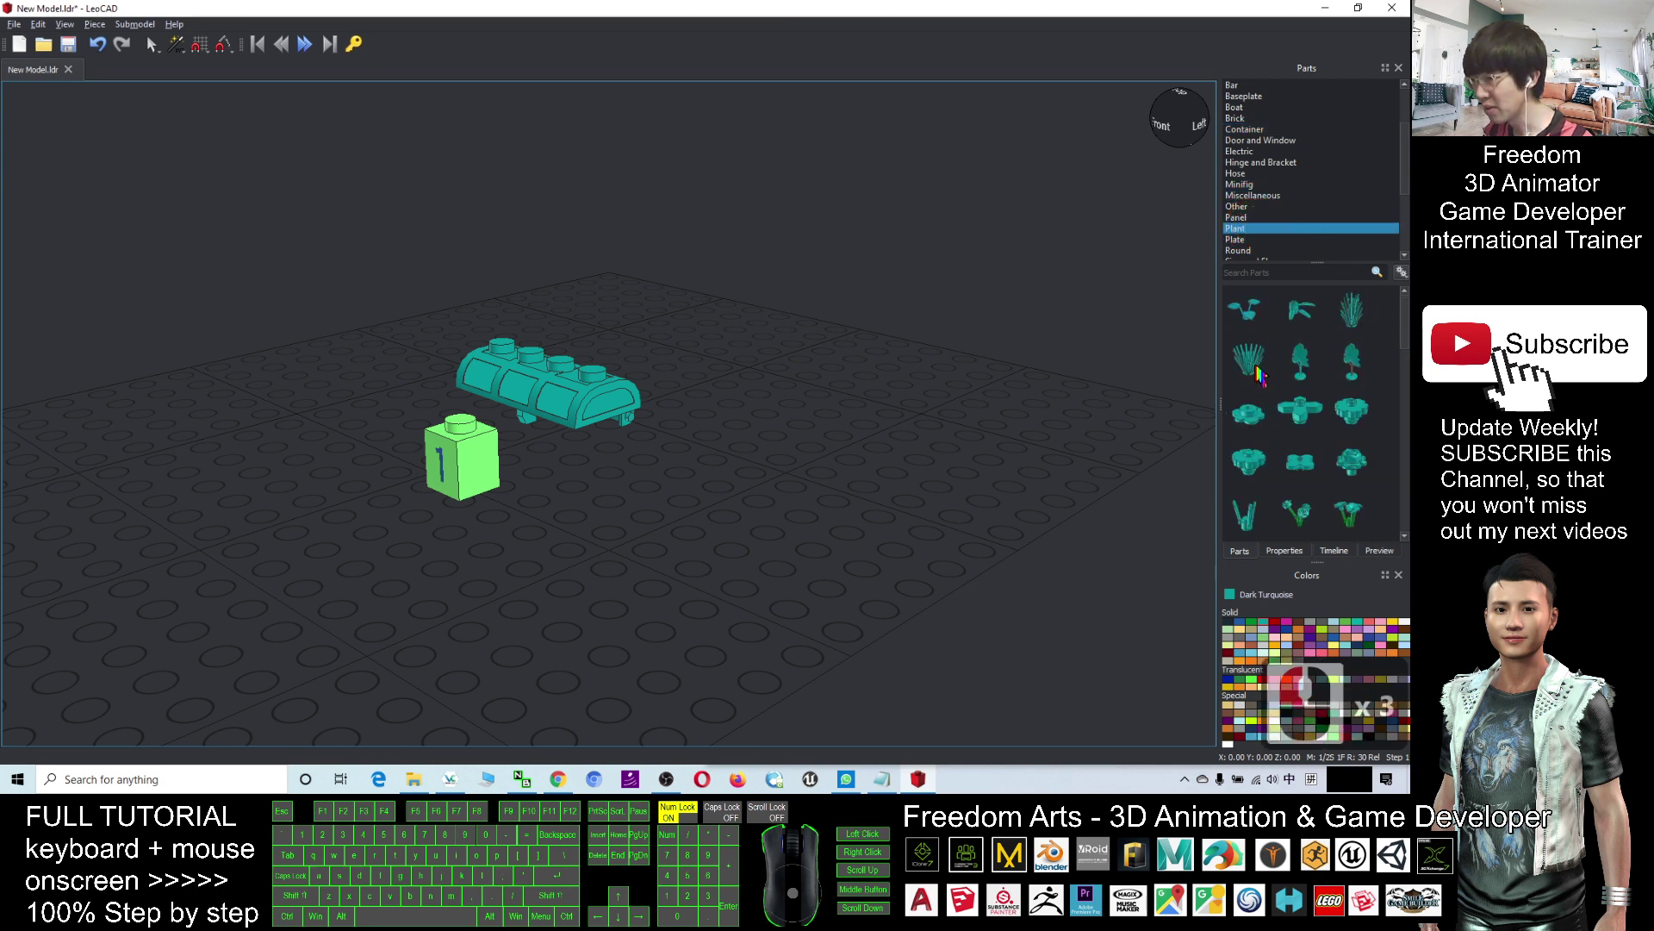
{"action": "left_click", "coordinate": [1263, 660]}
{"action": "left_click", "coordinate": [1346, 408]}
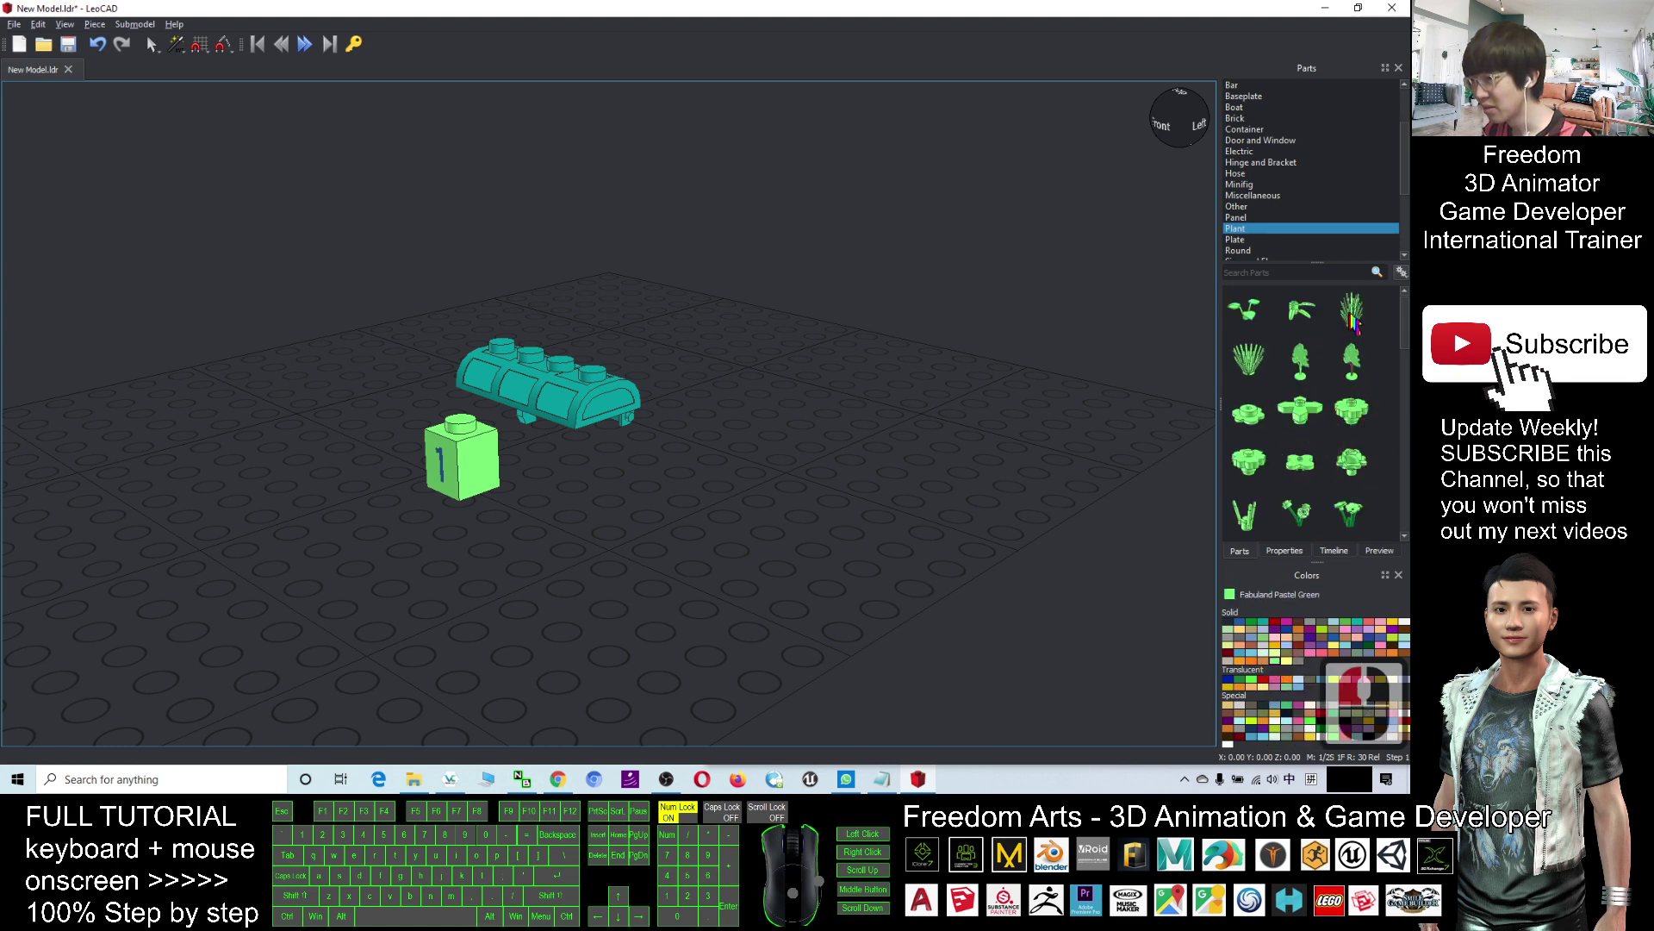
{"action": "left_click_drag", "start_coordinate": [1351, 319], "coordinate": [776, 435]}
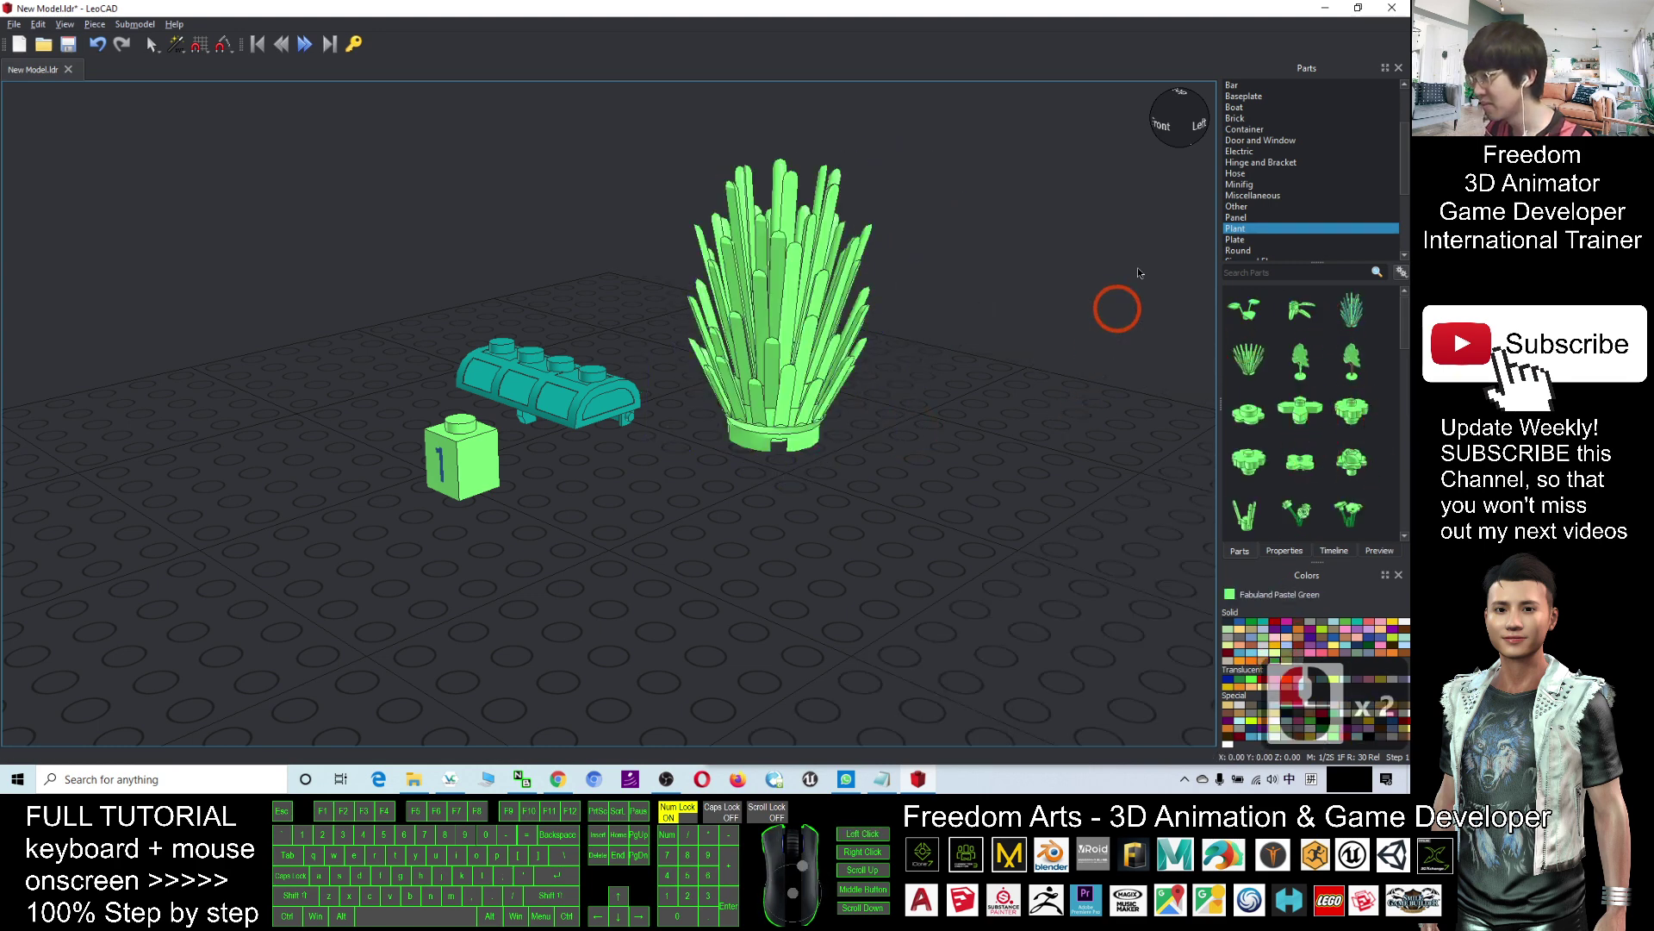
Step: Place a 2 x 4 brick with side holes from the Brick category in Light Yellow in front of the plant
{"action": "left_click", "coordinate": [1245, 151]}
{"action": "scroll", "coordinate": [1274, 145], "scroll_direction": "up", "scroll_amount": 2}
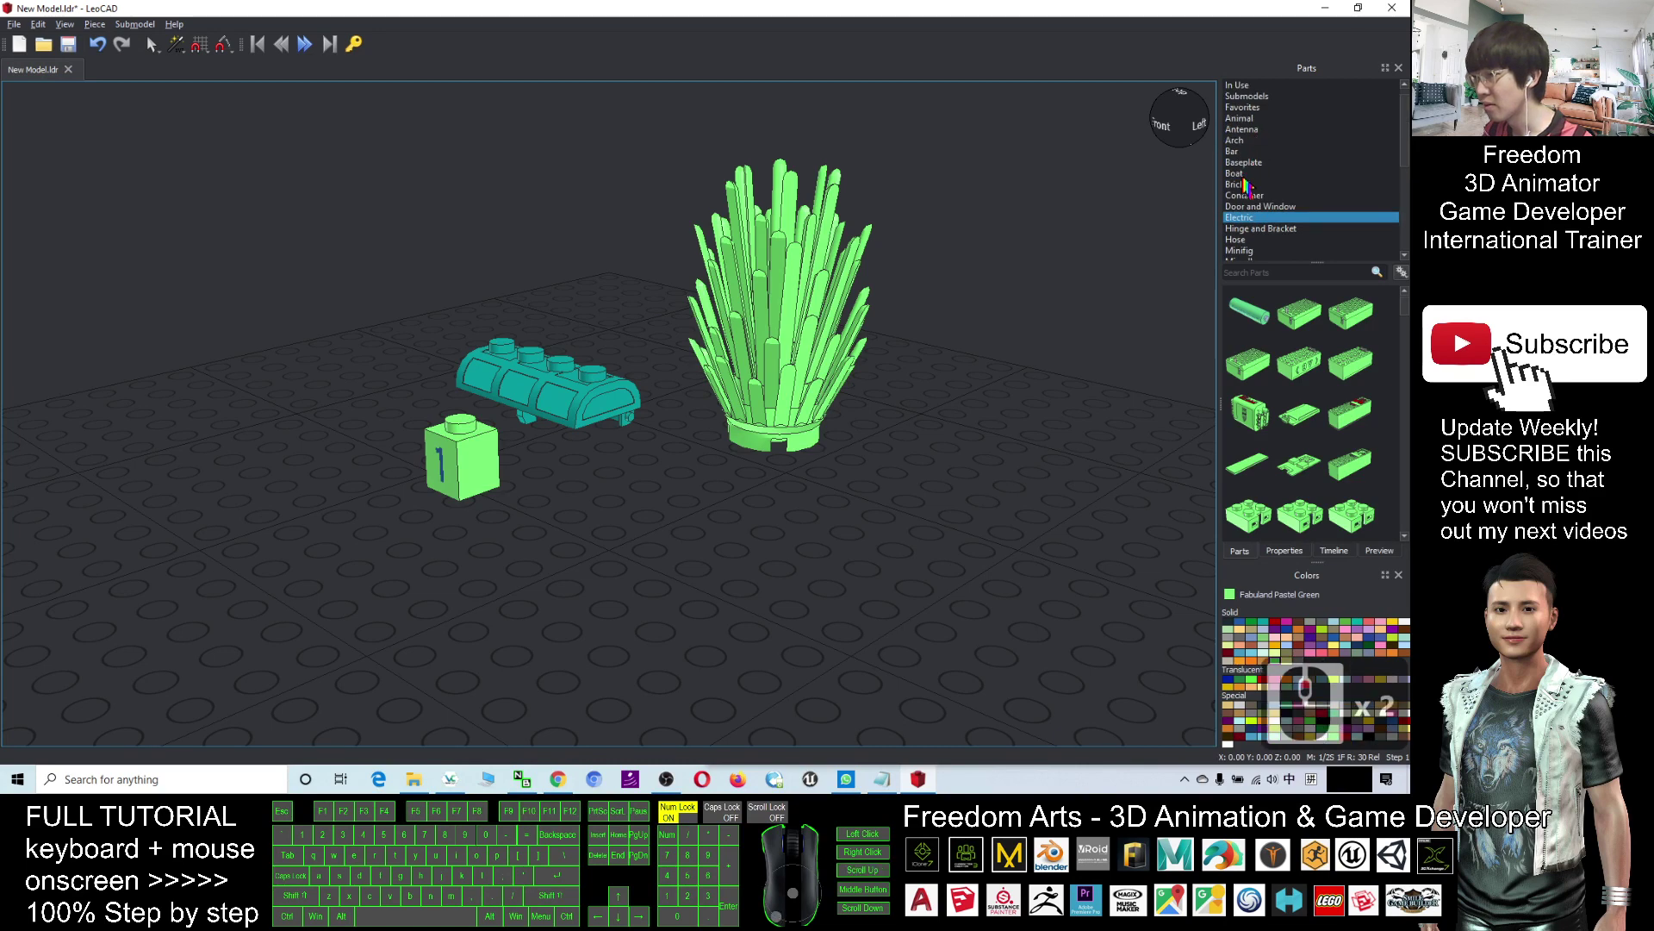
{"action": "left_click", "coordinate": [1249, 173]}
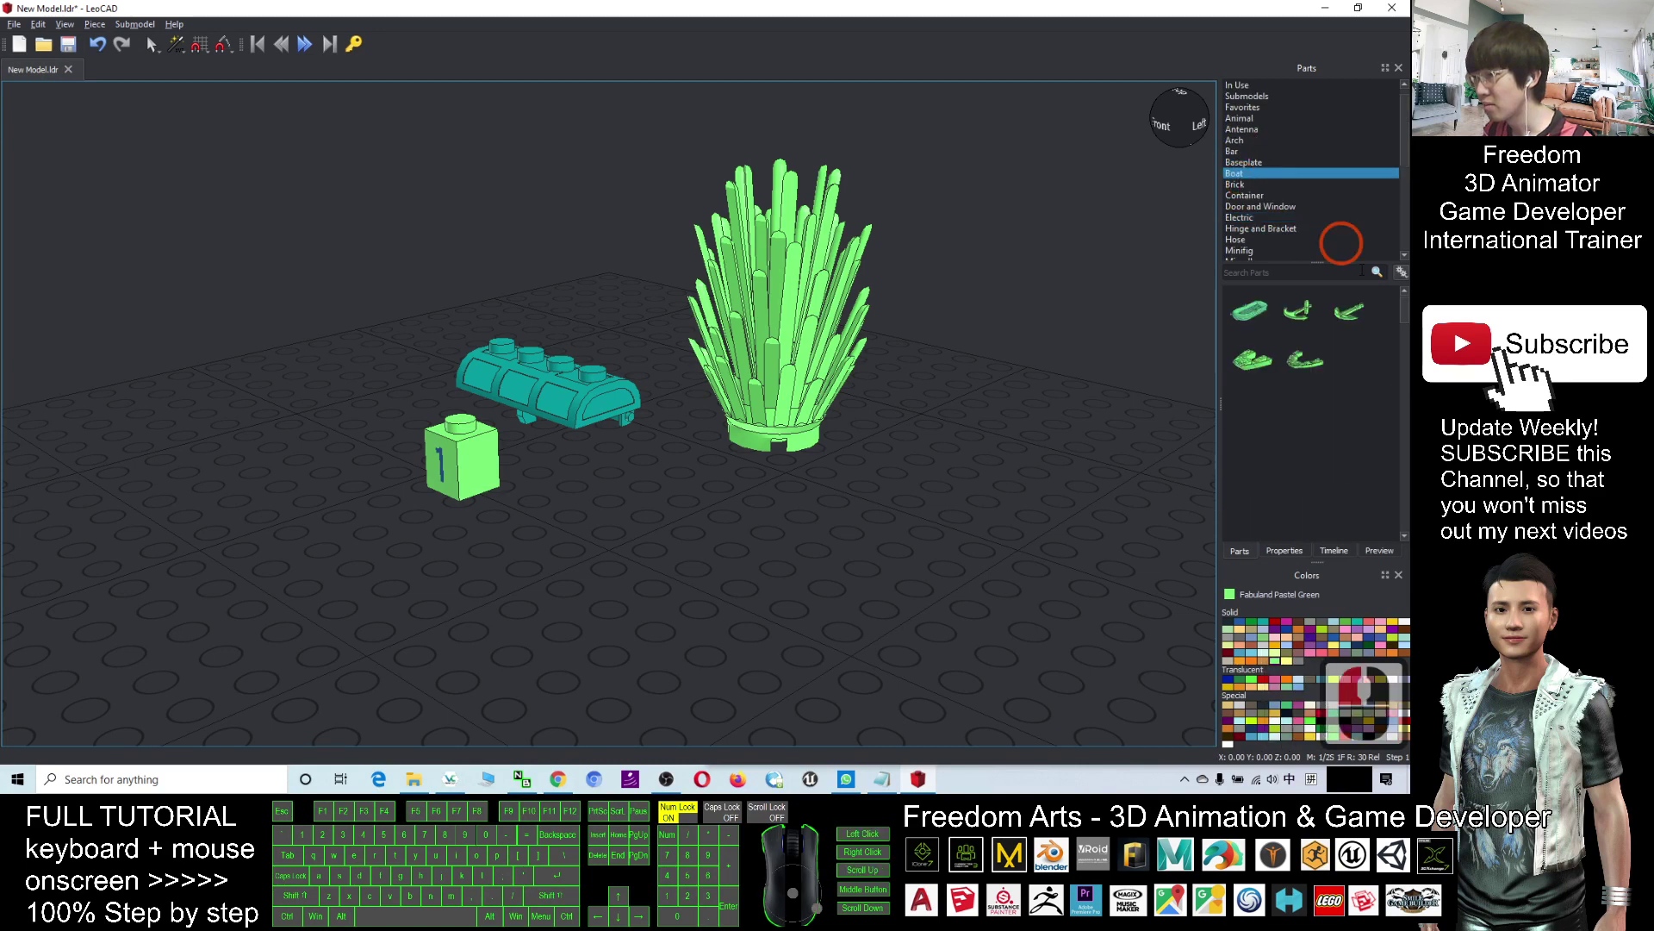
{"action": "left_click", "coordinate": [1247, 184]}
{"action": "left_click_drag", "start_coordinate": [1404, 306], "coordinate": [1409, 487]}
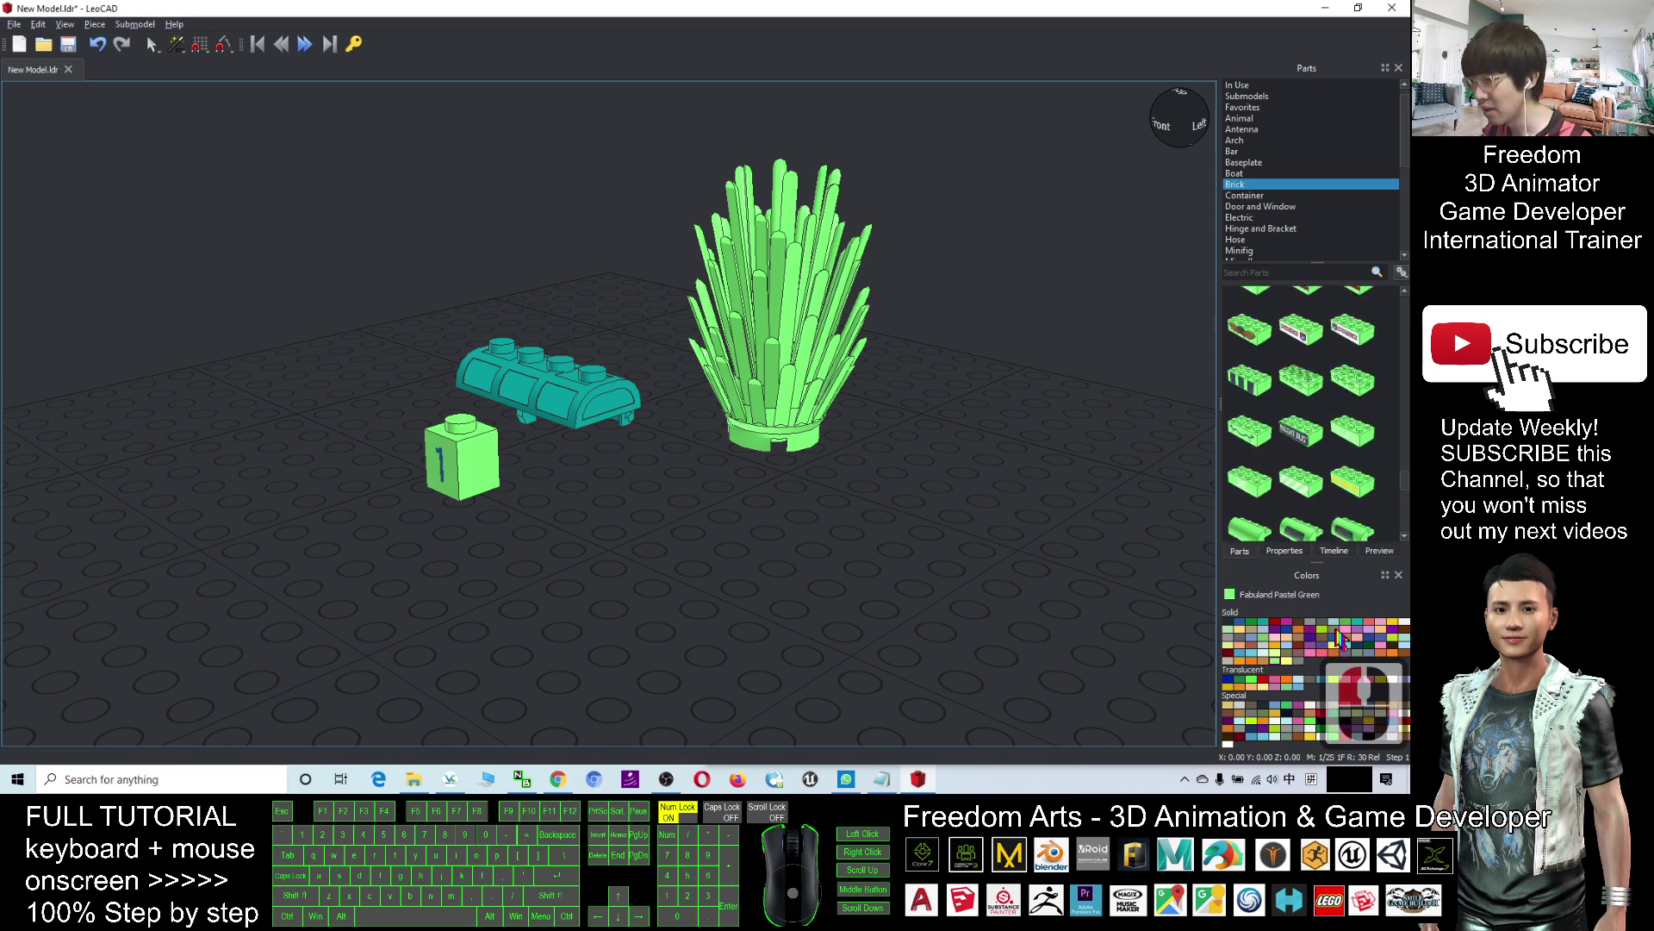
{"action": "left_click", "coordinate": [1338, 638]}
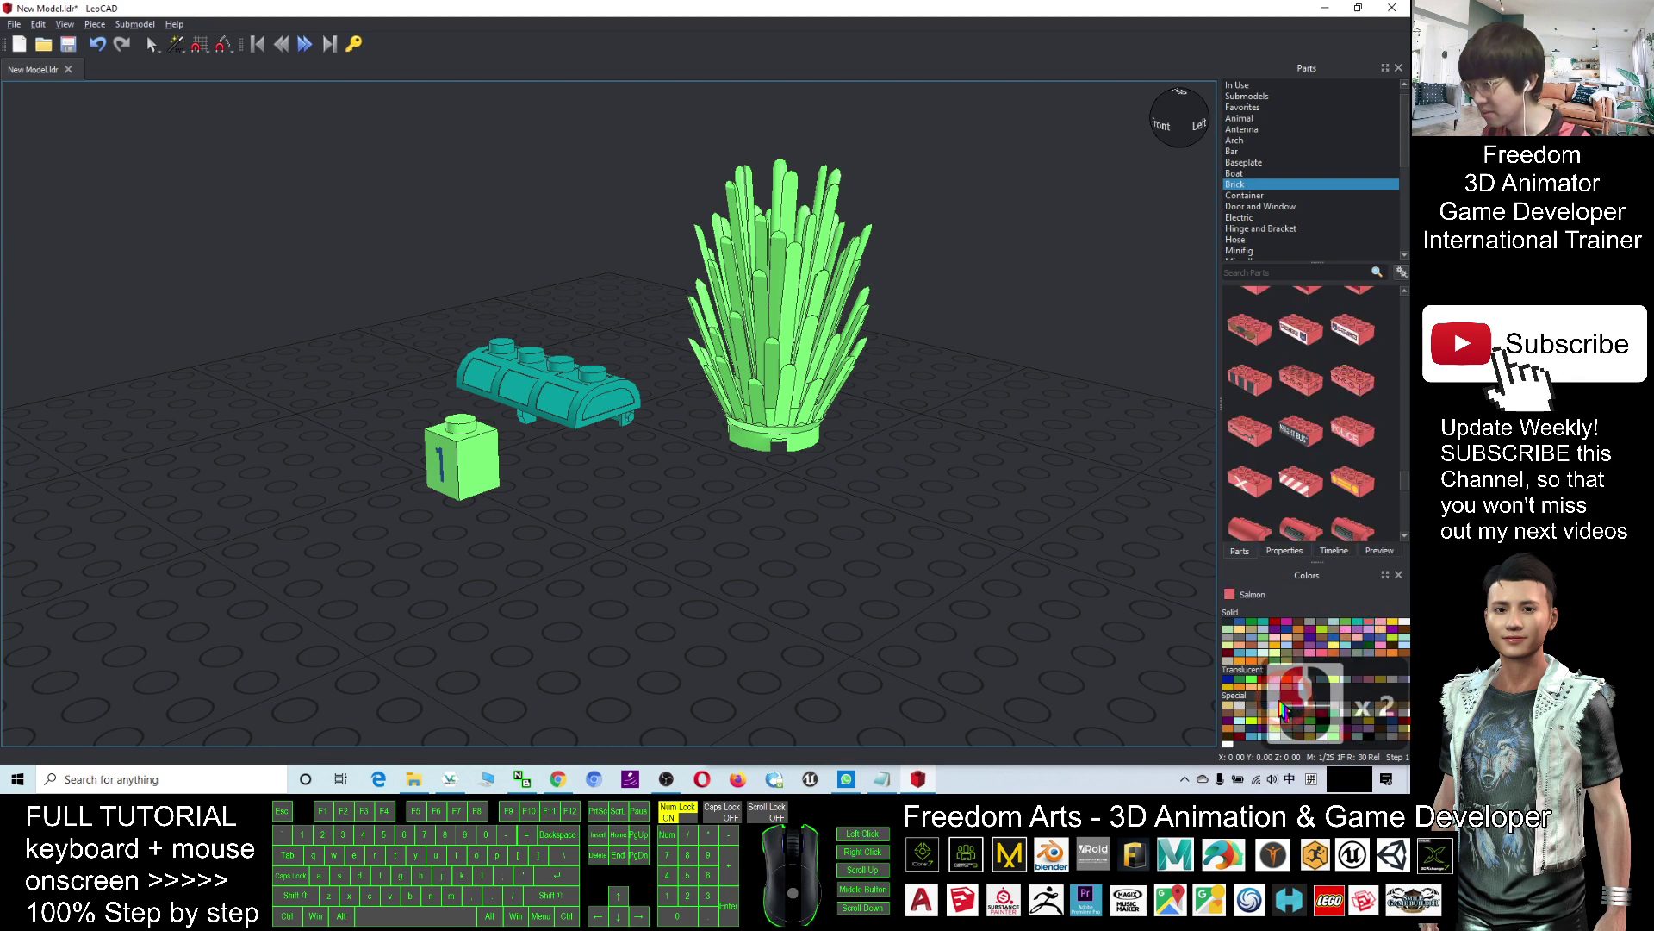
{"action": "left_click", "coordinate": [1242, 642]}
{"action": "left_click_drag", "start_coordinate": [1353, 380], "coordinate": [756, 543]}
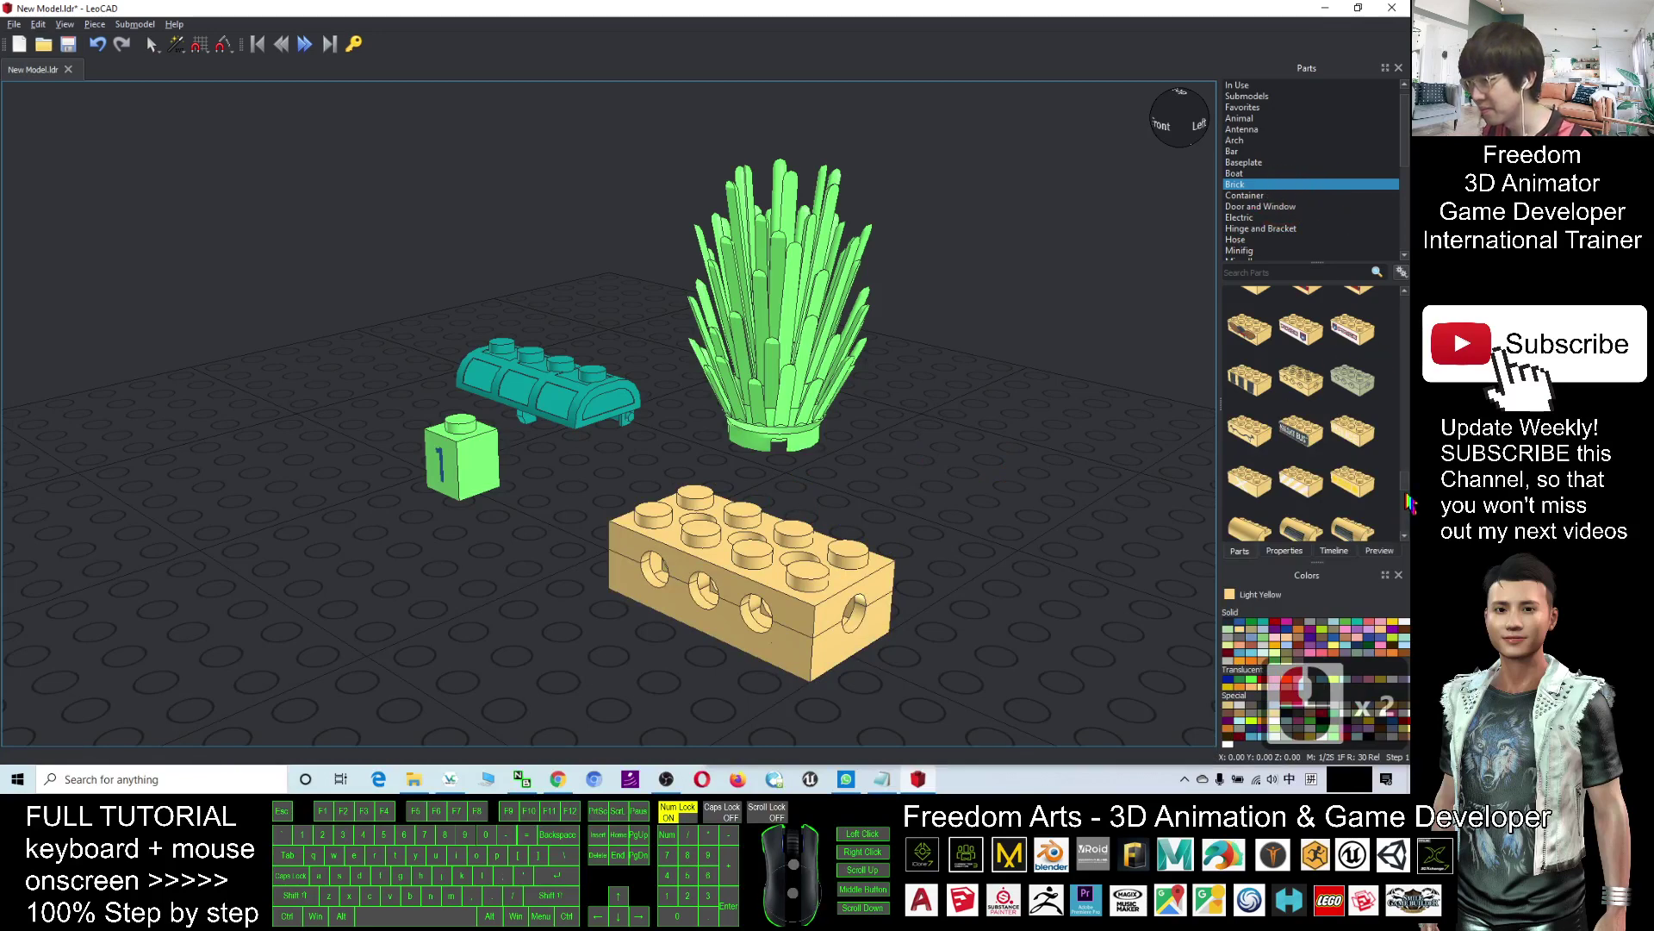
Step: Stack a Light Yellow 1 x 4 brick with the claw necklace pattern on the rear studs of the 2 x 4 brick
{"action": "left_click_drag", "start_coordinate": [1410, 505], "coordinate": [1405, 308]}
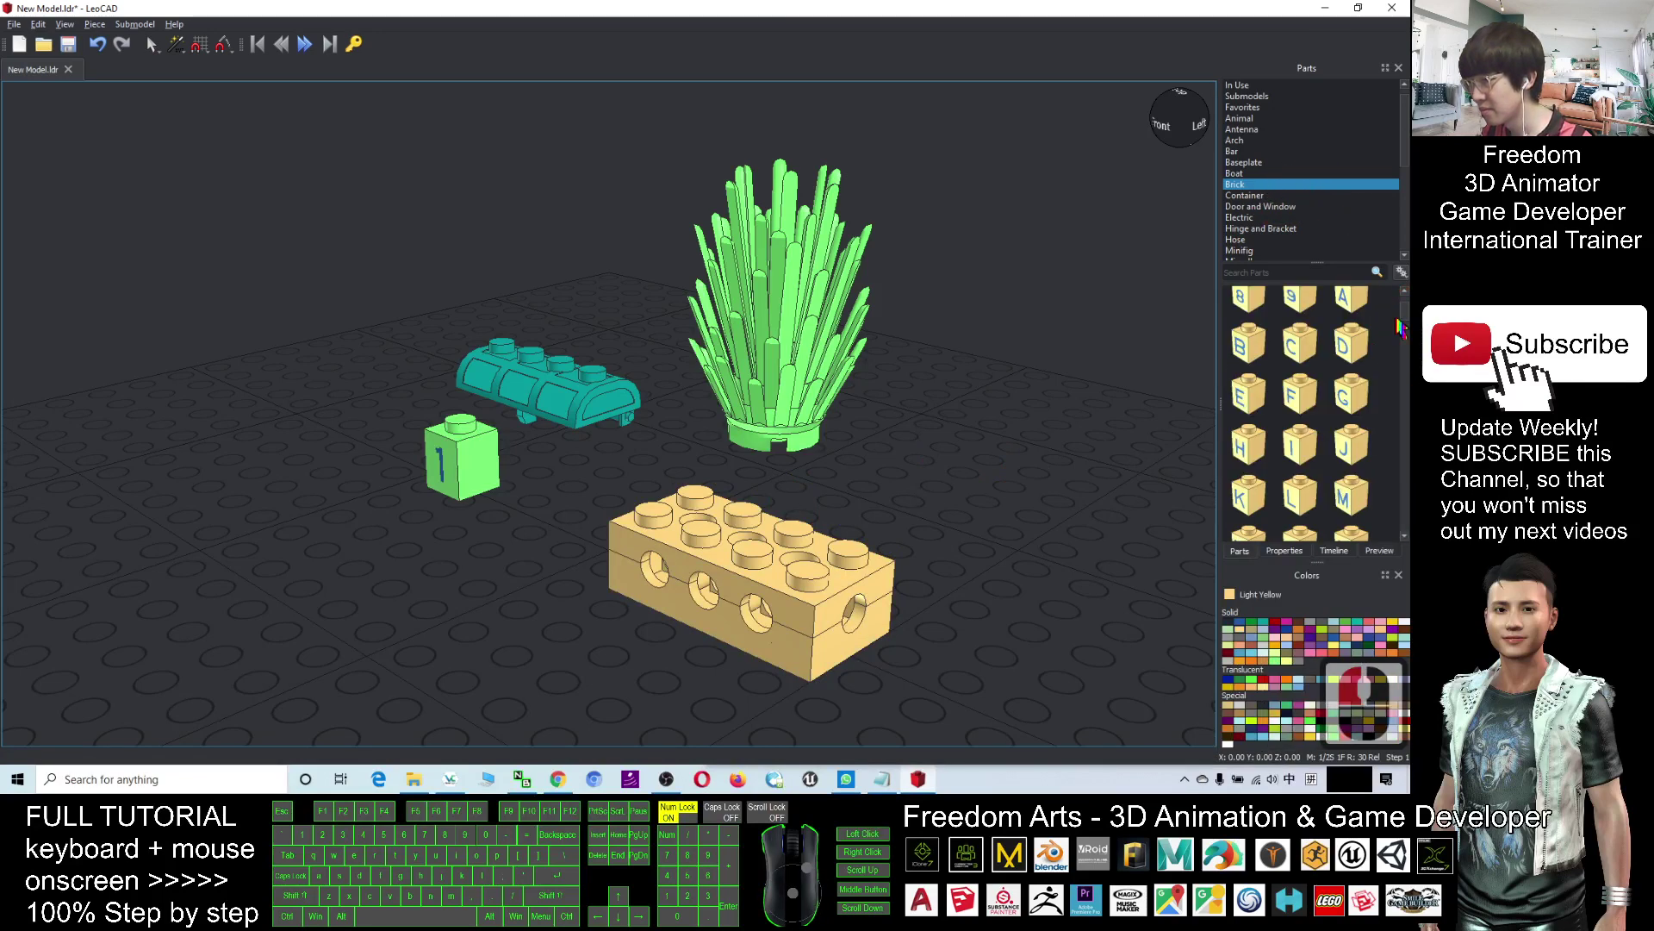
{"action": "left_click", "coordinate": [1405, 407]}
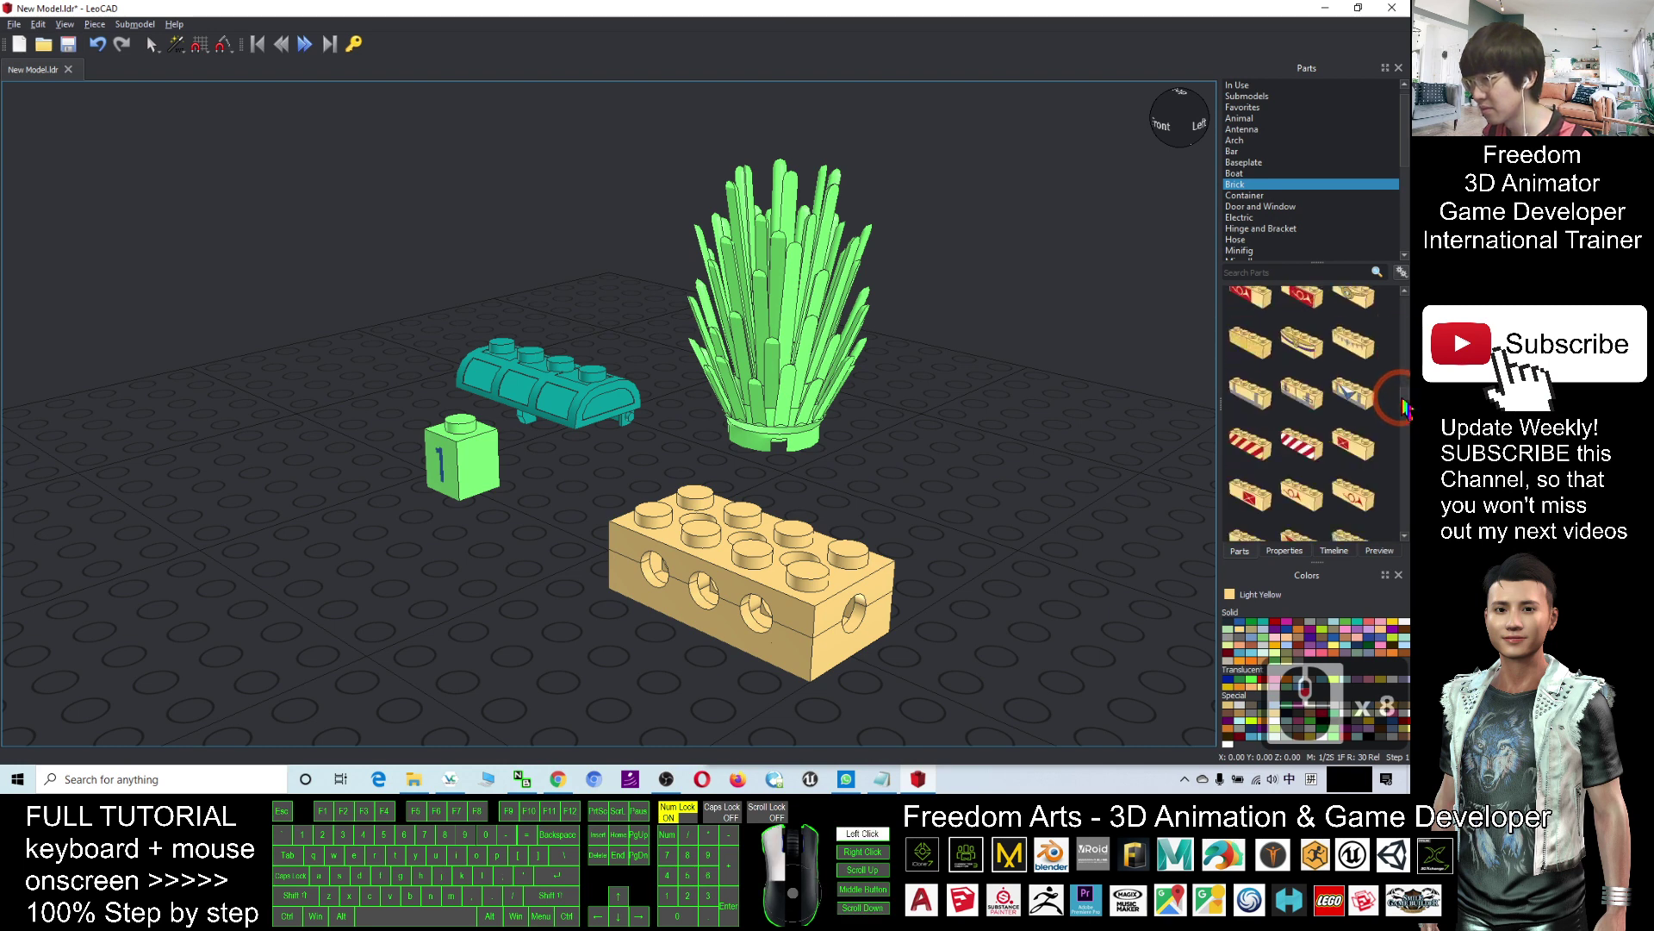
{"action": "left_click_drag", "start_coordinate": [1353, 345], "coordinate": [759, 517]}
{"action": "left_click", "coordinate": [1005, 491]}
{"action": "left_click", "coordinate": [828, 515]}
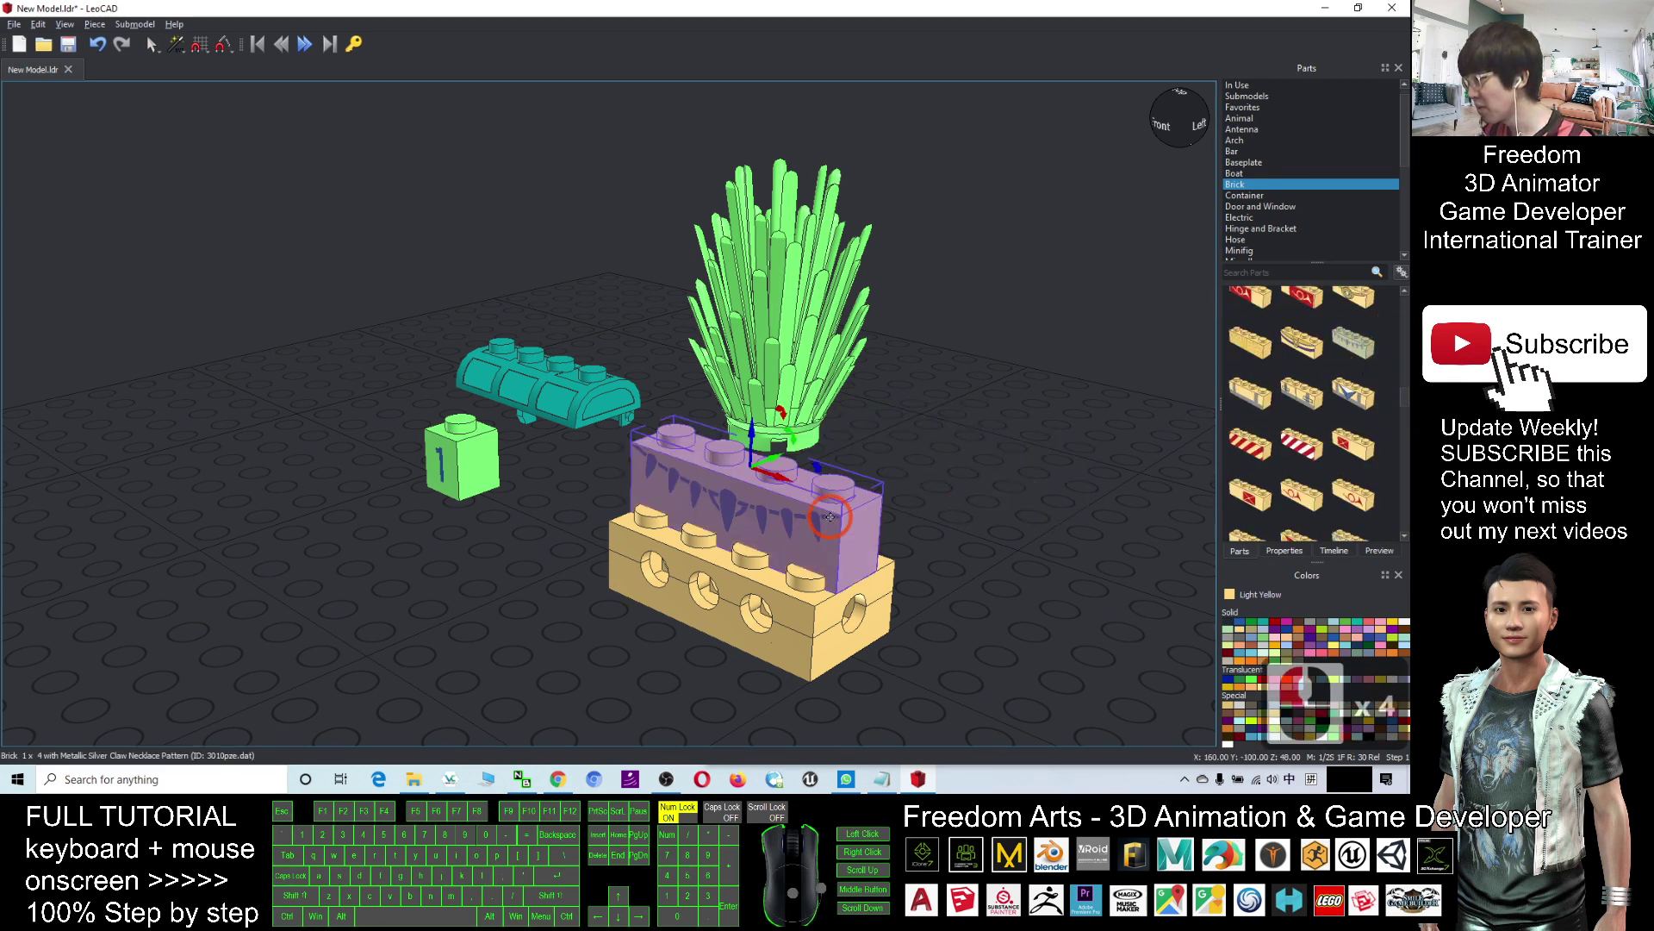
{"action": "left_click", "coordinate": [1206, 435]}
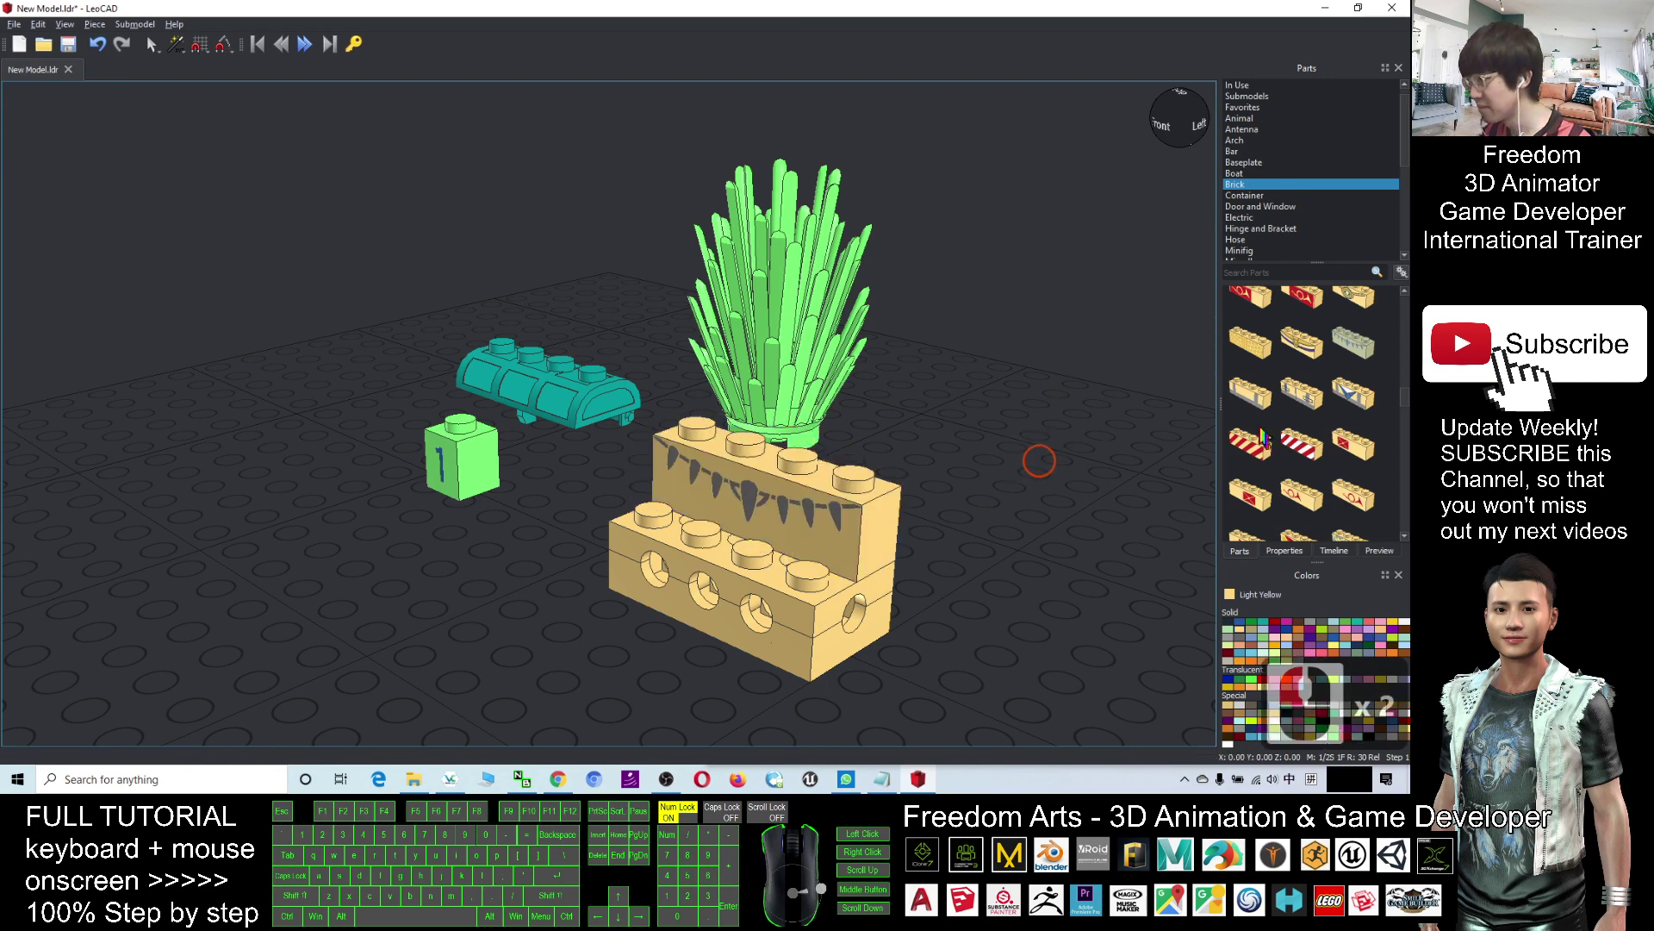
Step: Try a Light Yellow patterned 1 x 2 brick on top of the claw necklace brick, and delete it
{"action": "scroll", "coordinate": [1307, 424], "scroll_direction": "down", "scroll_amount": 8}
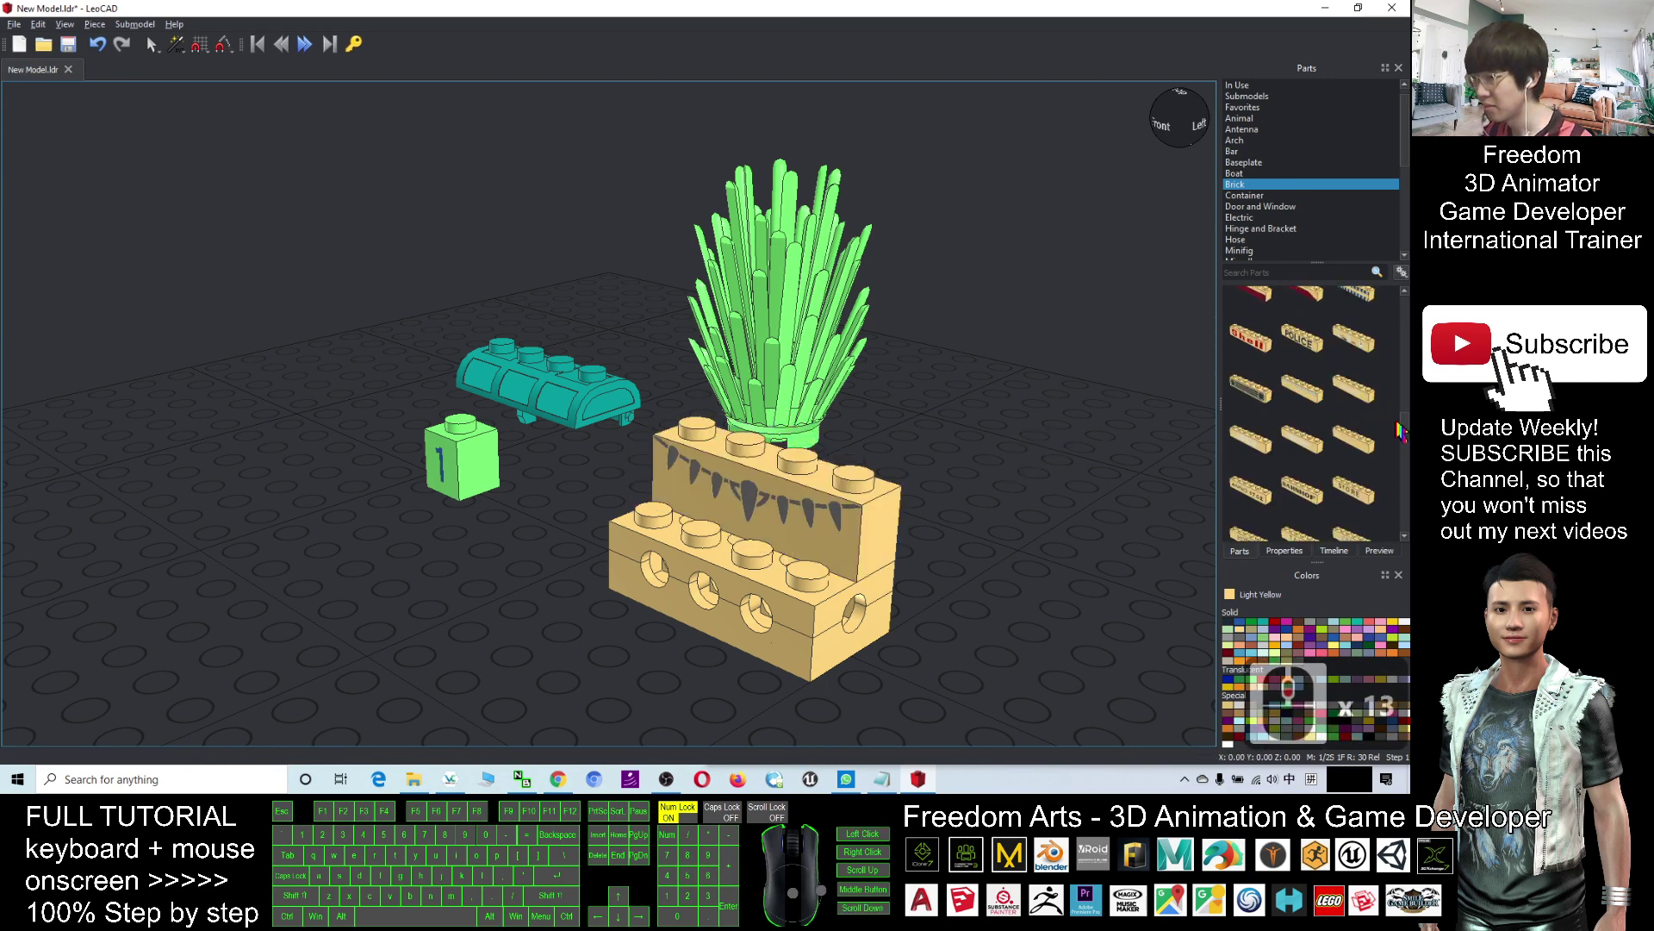
{"action": "scroll", "coordinate": [1403, 431], "scroll_direction": "down", "scroll_amount": 3}
{"action": "left_click_drag", "start_coordinate": [1353, 332], "coordinate": [815, 476]}
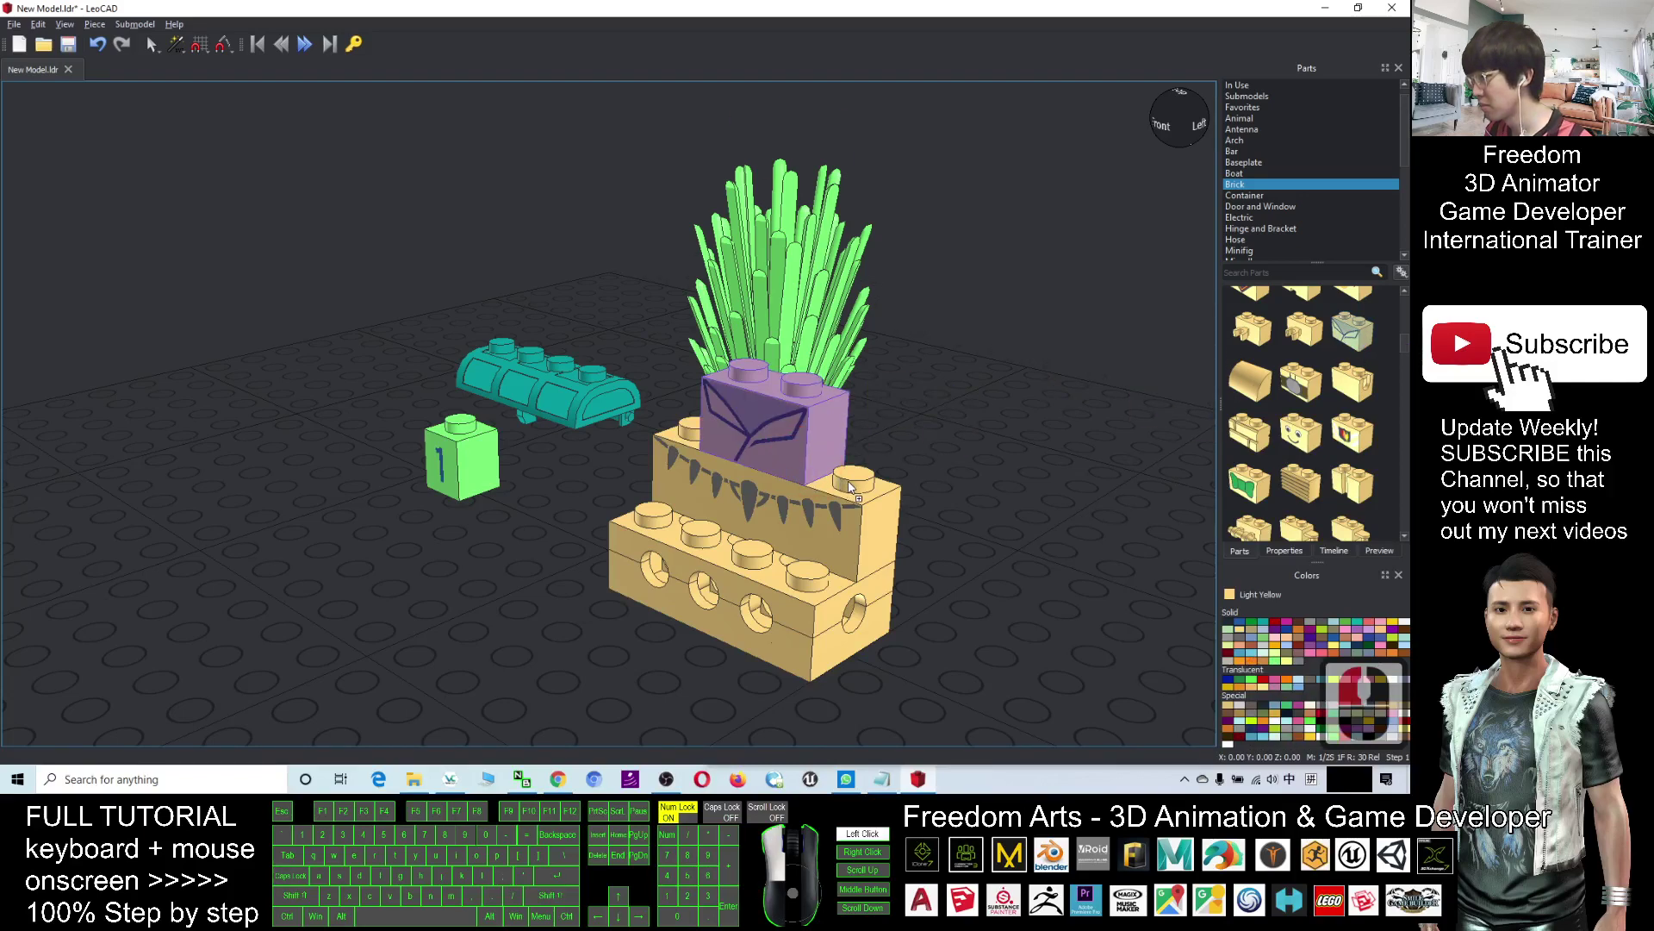
{"action": "left_click", "coordinate": [1023, 587]}
{"action": "scroll", "coordinate": [1023, 586], "scroll_direction": "down", "scroll_amount": 4}
{"action": "left_click_drag", "start_coordinate": [816, 596], "coordinate": [910, 626]}
{"action": "right_click_drag", "start_coordinate": [910, 626], "coordinate": [719, 621]}
{"action": "left_click", "coordinate": [646, 474]}
{"action": "key", "text": "Delete"}
Step: Place the two-stud smiley face brick in Medium Azure on top of the claw necklace brick
{"action": "left_click", "coordinate": [1270, 652]}
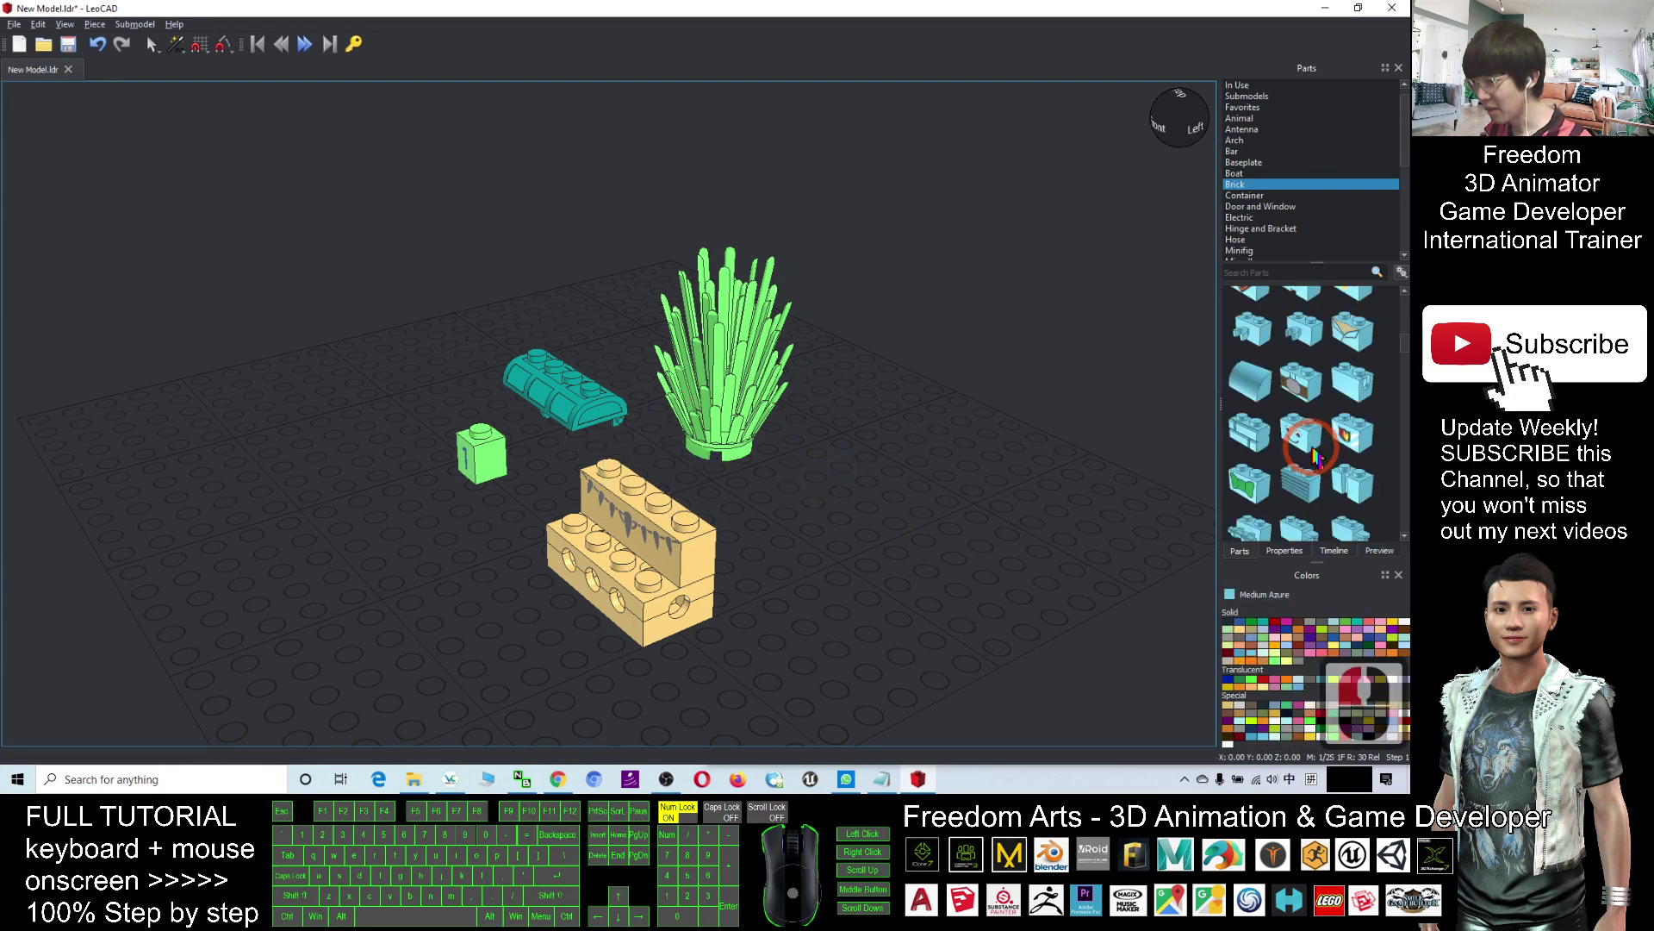
{"action": "left_click_drag", "start_coordinate": [1302, 433], "coordinate": [653, 514]}
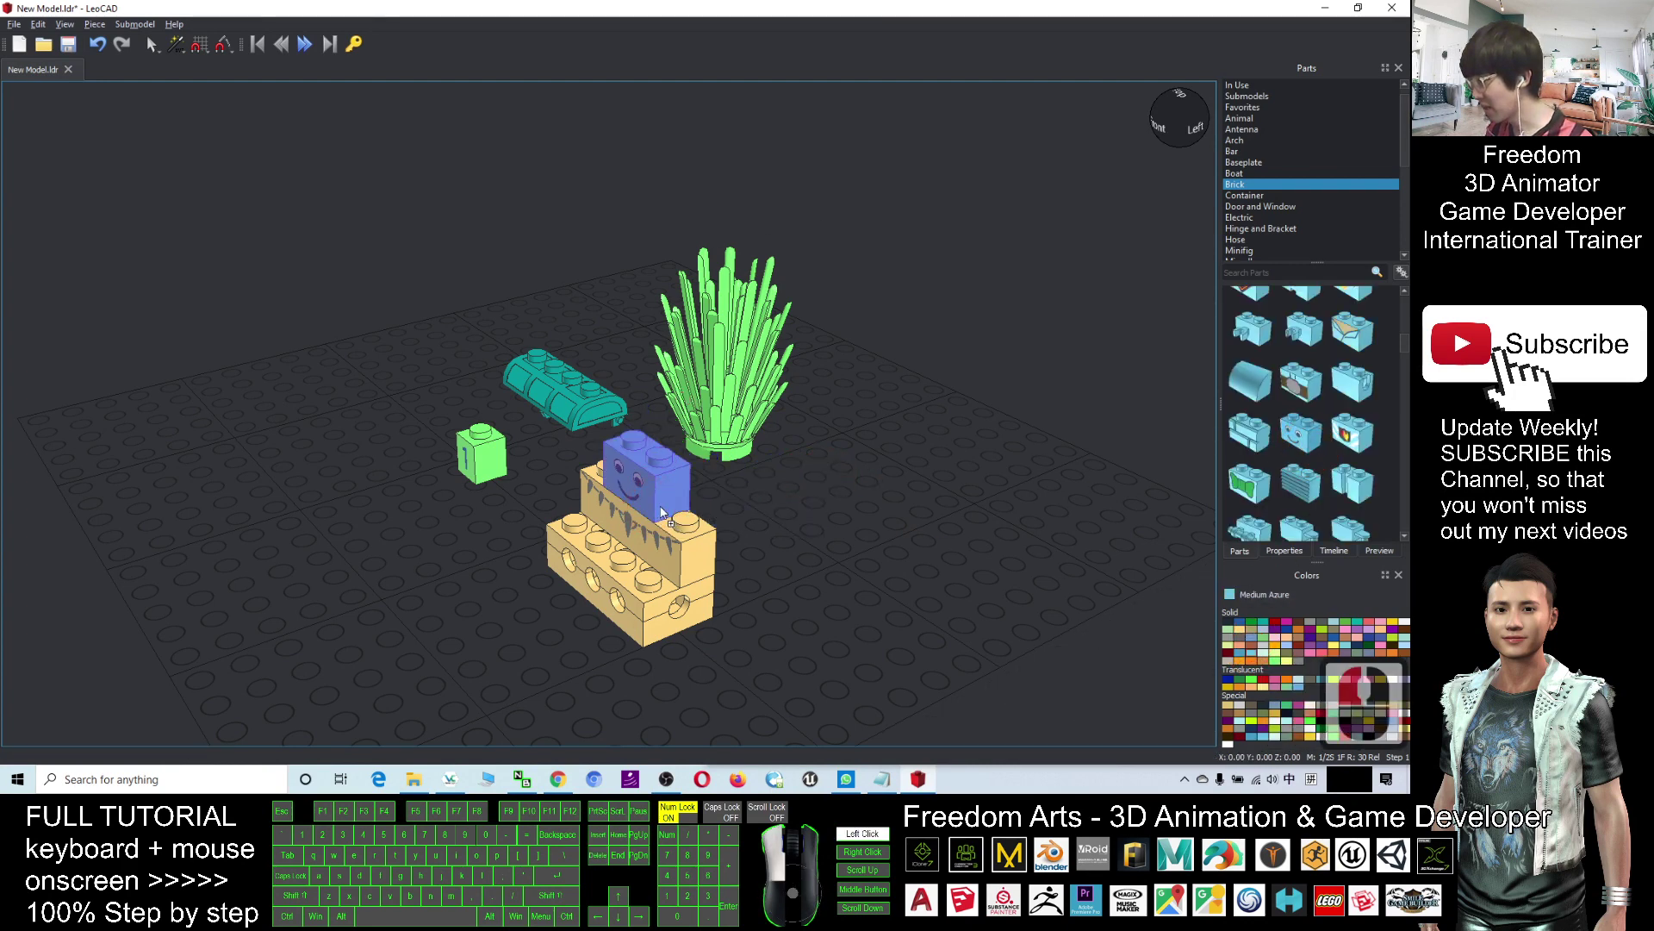
{"action": "left_click", "coordinate": [436, 620]}
{"action": "right_click_drag", "start_coordinate": [876, 528], "coordinate": [904, 544]}
Step: Restore the LeoCAD window to a smaller size and start a Wavefront export with the Desktop as destination
{"action": "left_click_drag", "start_coordinate": [771, 8], "coordinate": [850, 69]}
{"action": "left_click", "coordinate": [572, 101]}
{"action": "mouse_move", "coordinate": [598, 238]}
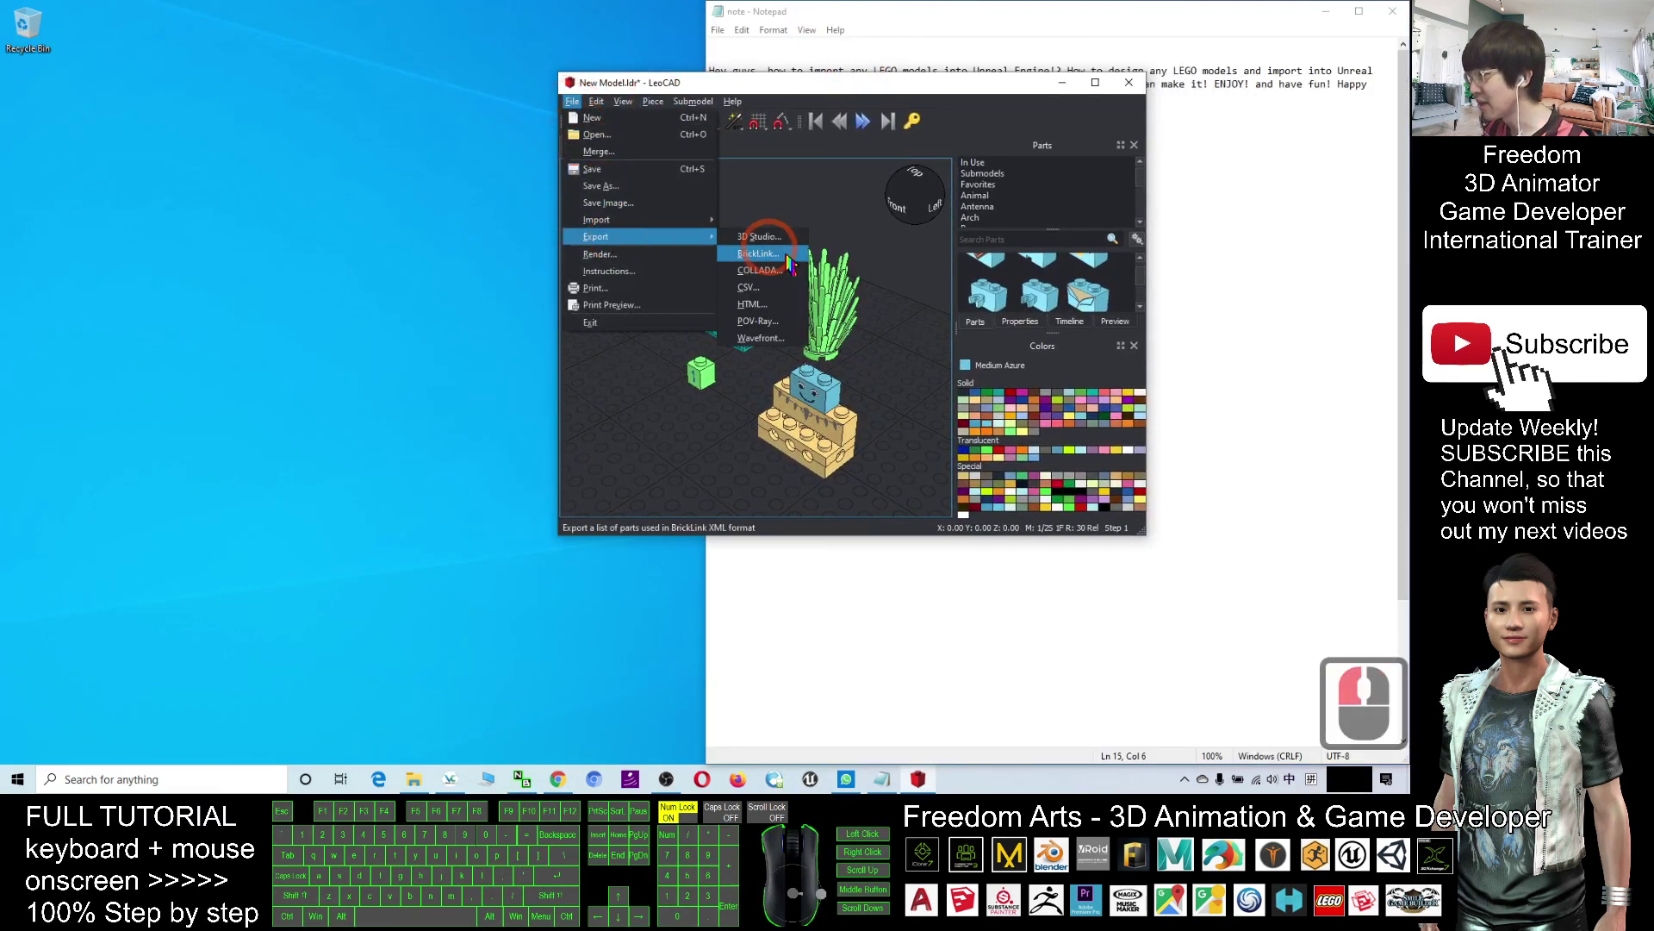
{"action": "left_click", "coordinate": [758, 340]}
{"action": "left_click", "coordinate": [624, 204]}
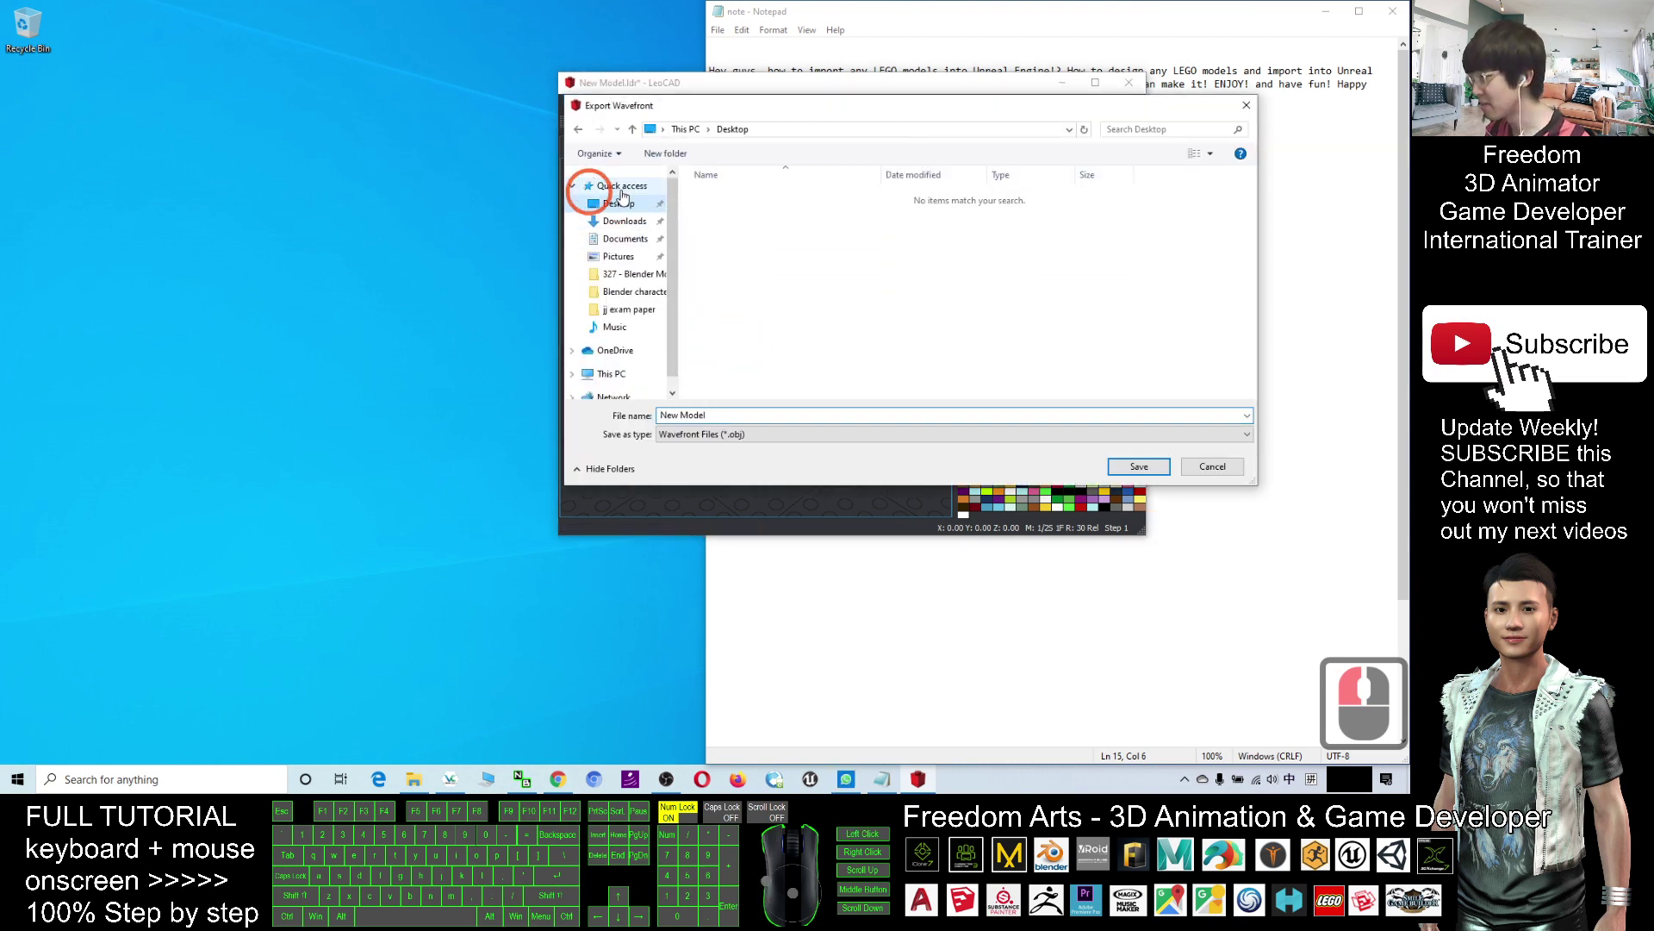
Step: Name the Wavefront export model01 and save it to the Desktop
{"action": "left_click", "coordinate": [719, 413]}
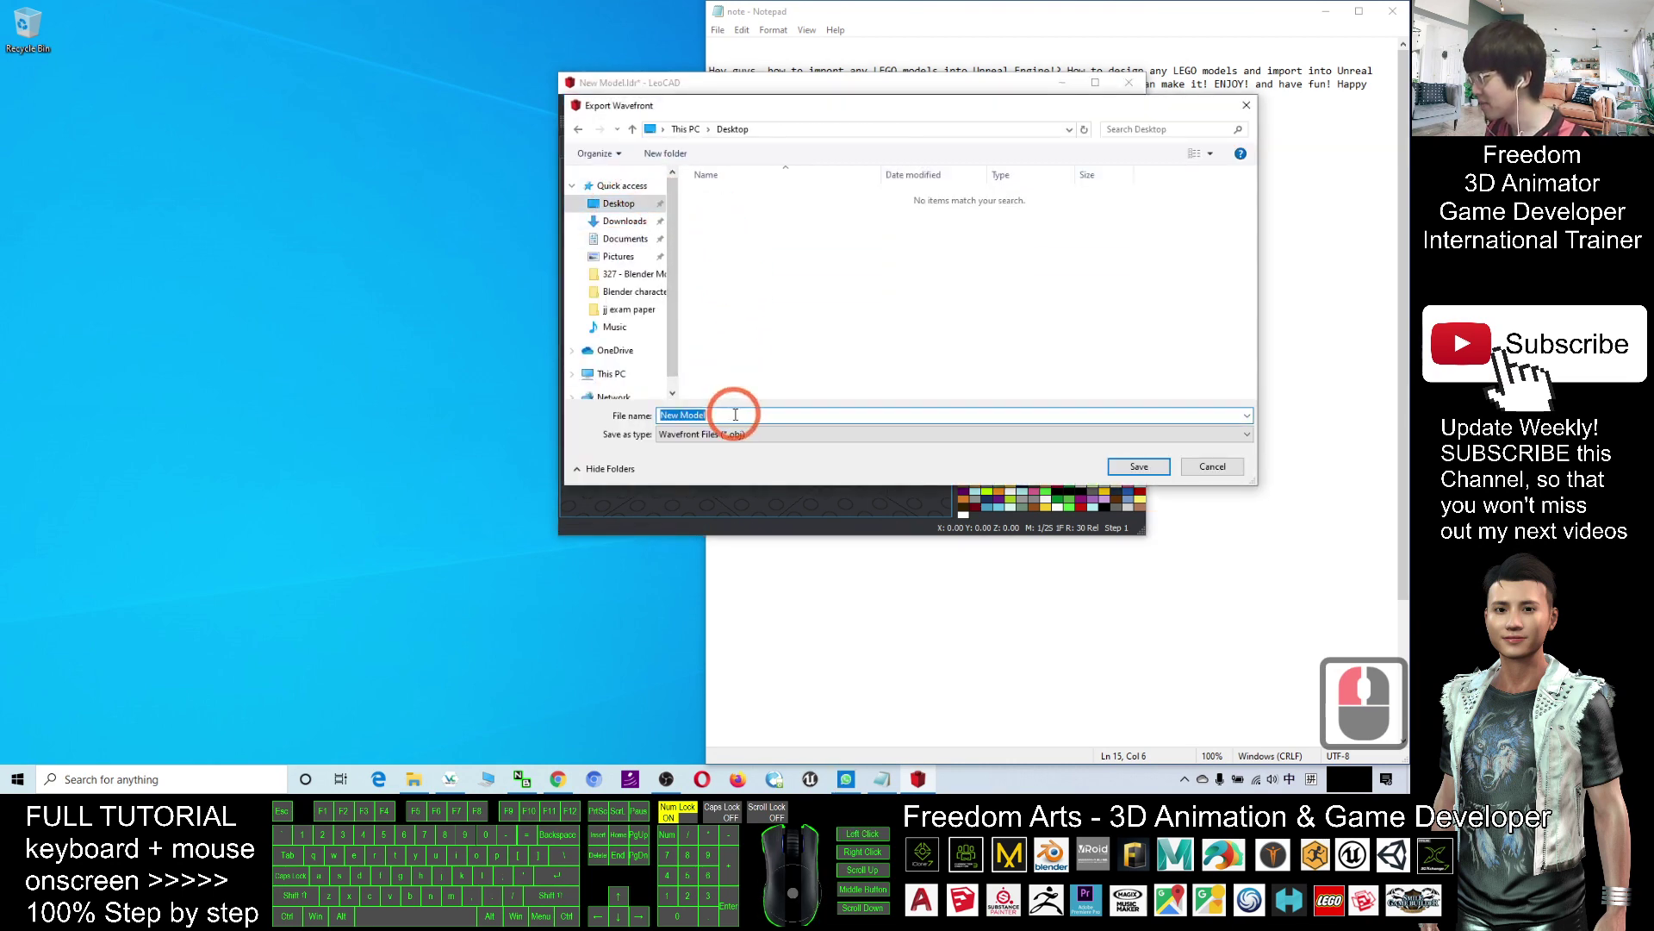
{"action": "type", "text": "mod"}
{"action": "key", "text": "BackSpace"}
{"action": "key", "text": "BackSpace"}
{"action": "key", "text": "BackSpace"}
{"action": "key", "text": "BackSpace"}
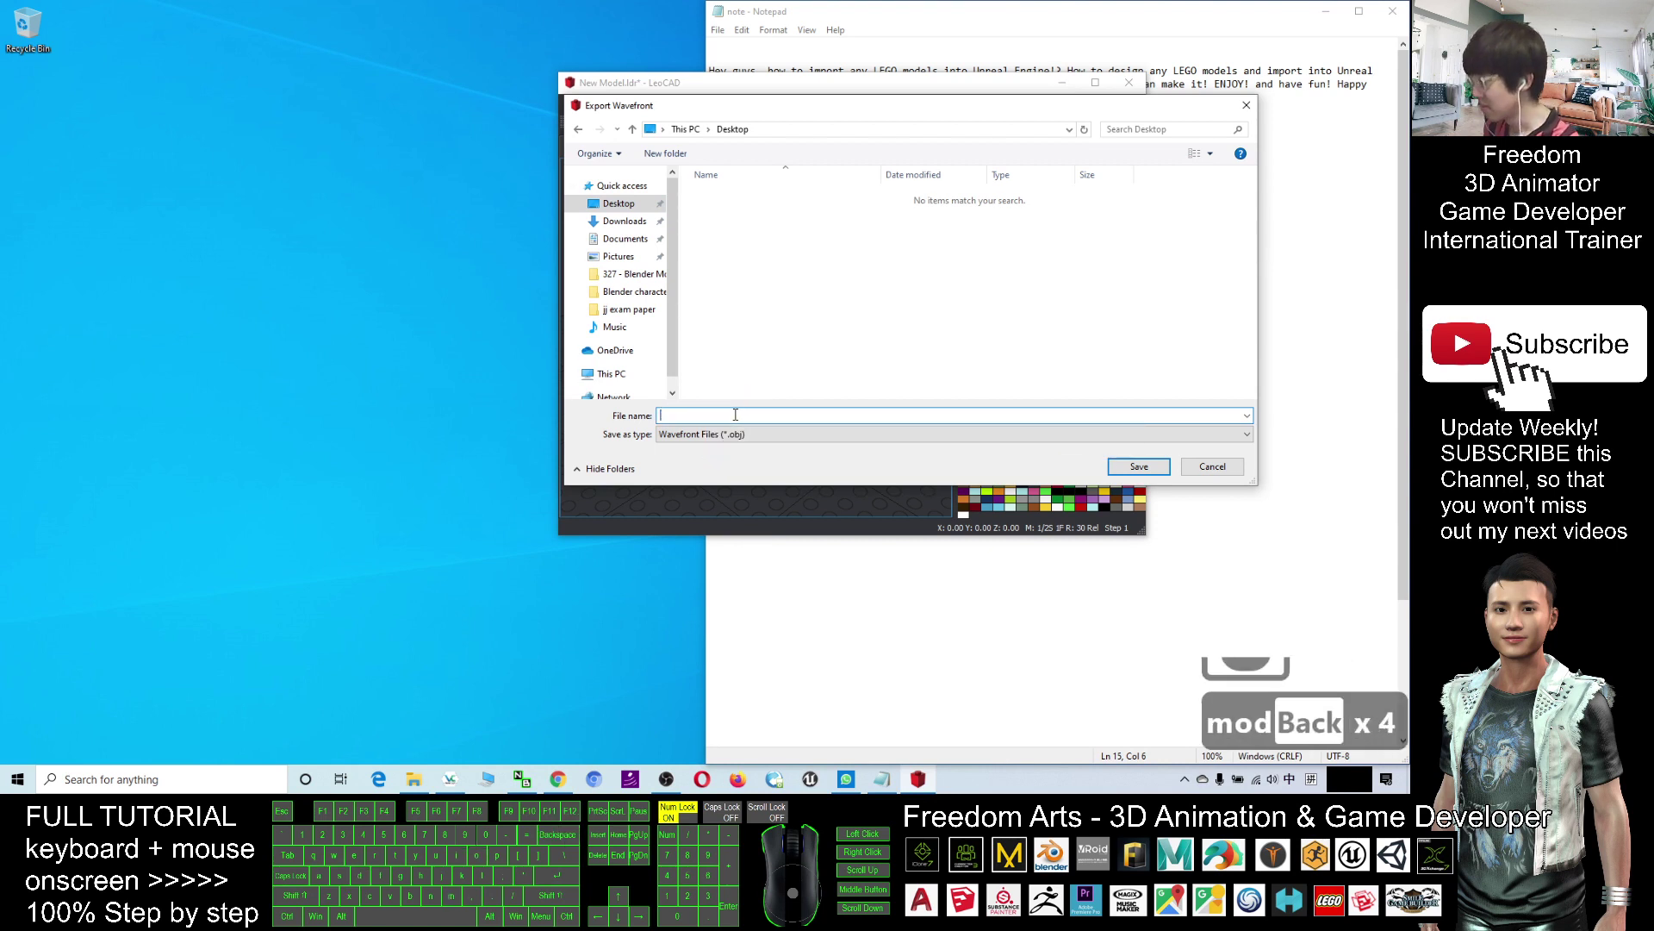
{"action": "key", "text": "shift"}
{"action": "type", "text": "model"}
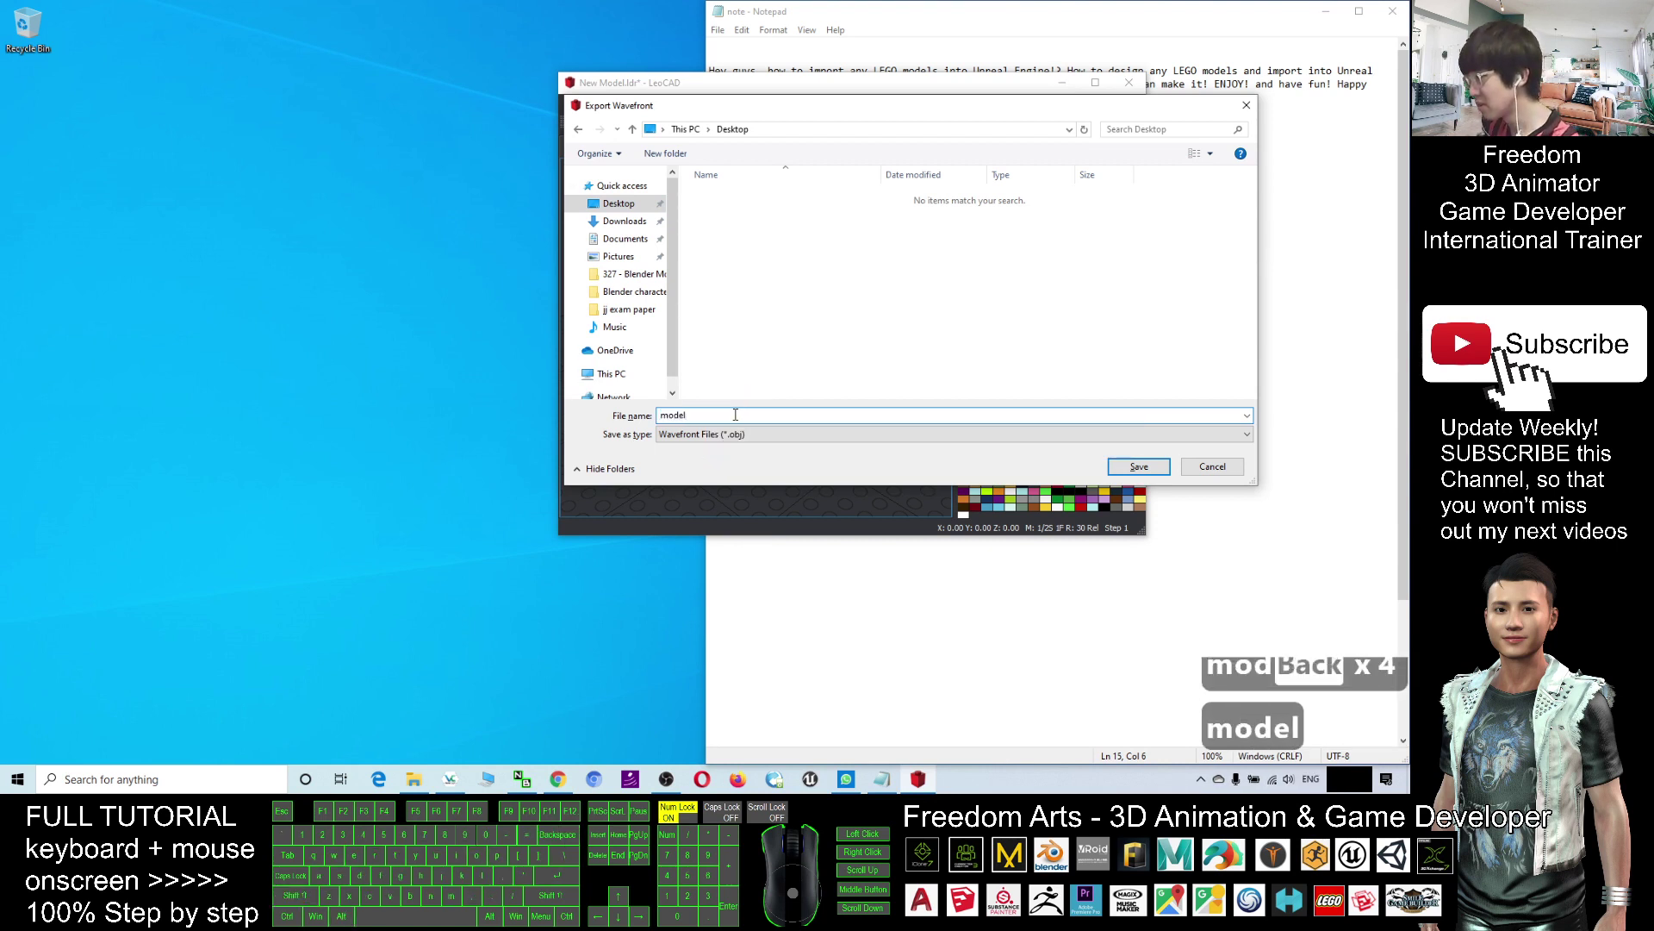
{"action": "type", "text": "01"}
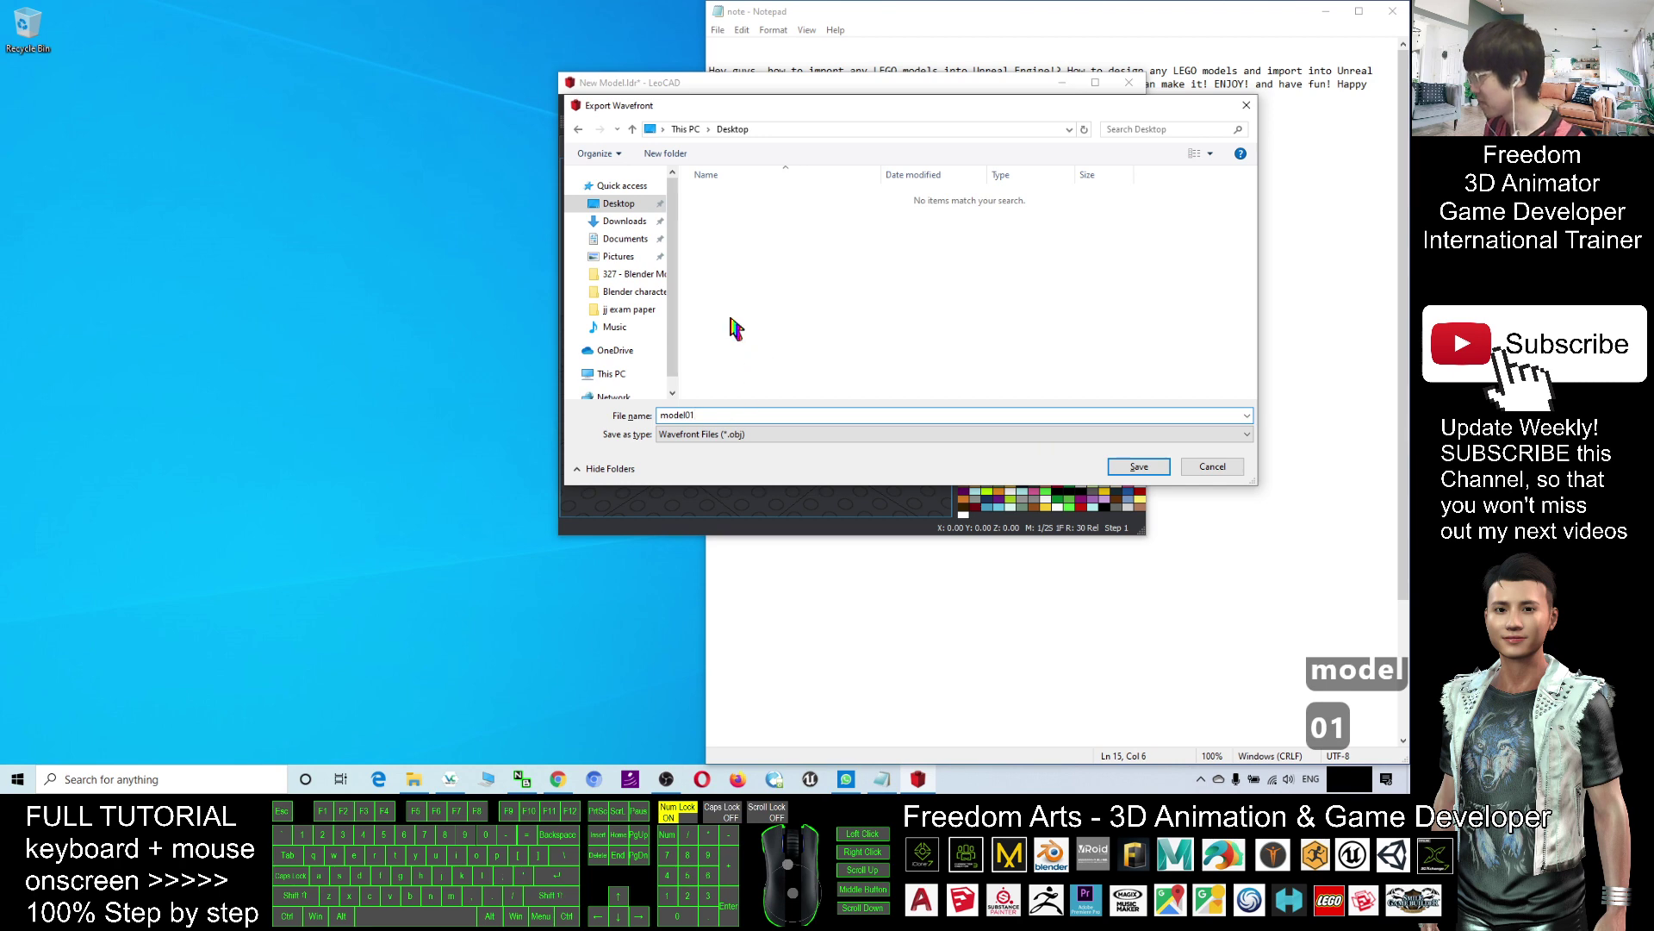
{"action": "left_click", "coordinate": [1137, 465]}
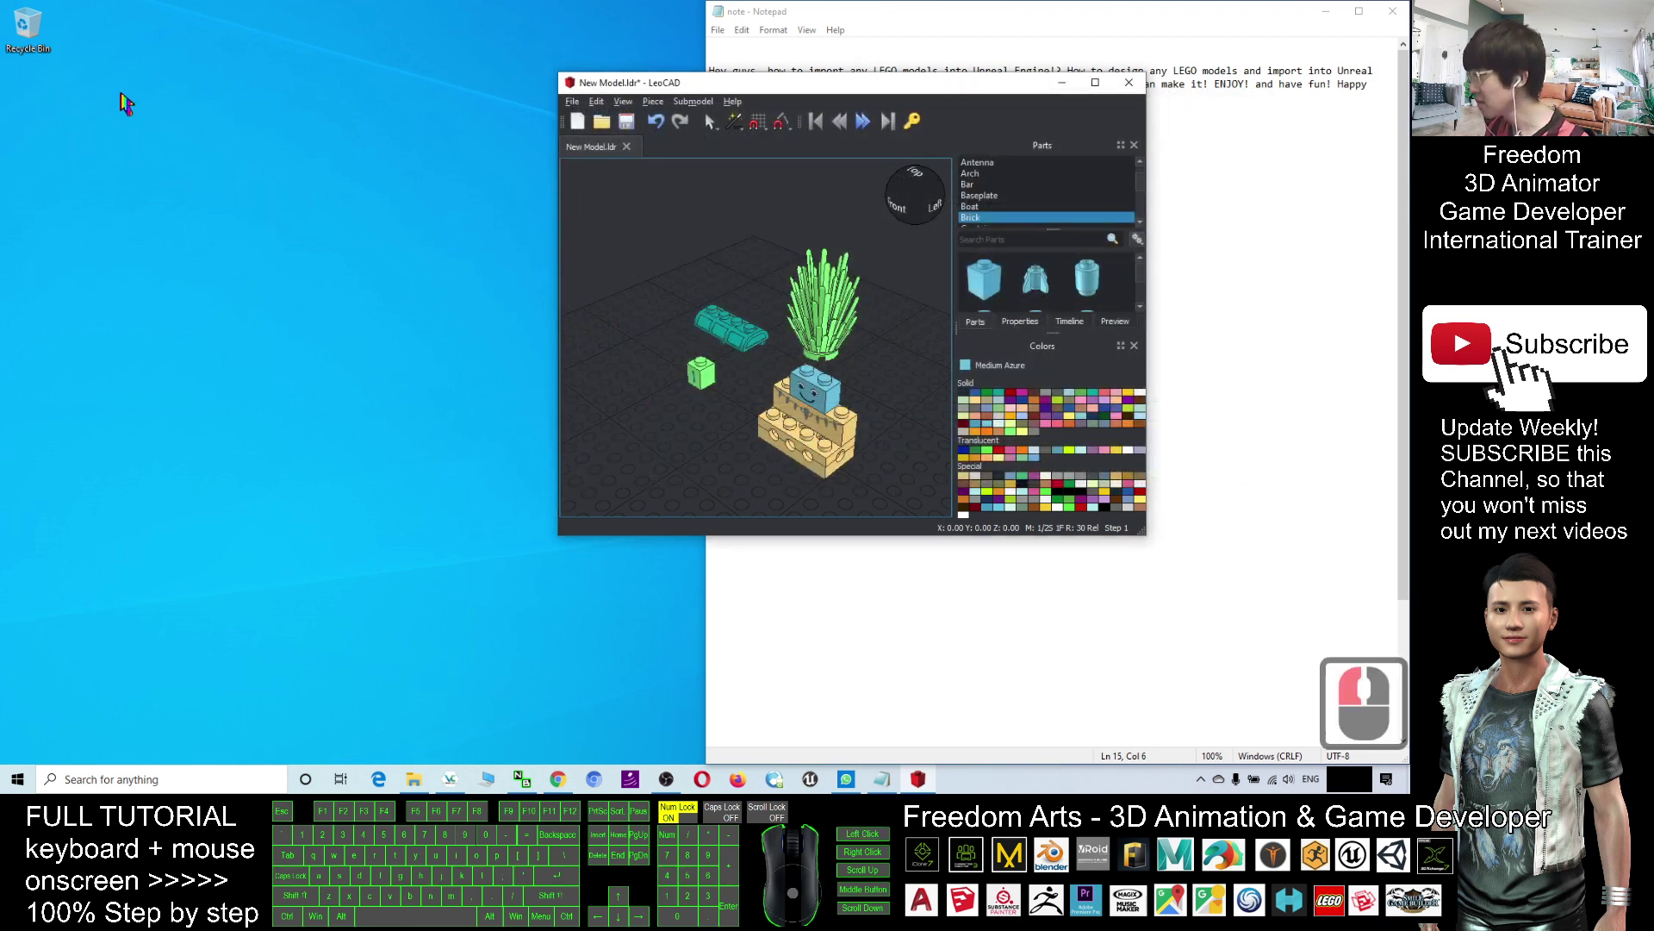
{"action": "left_click", "coordinate": [38, 109]}
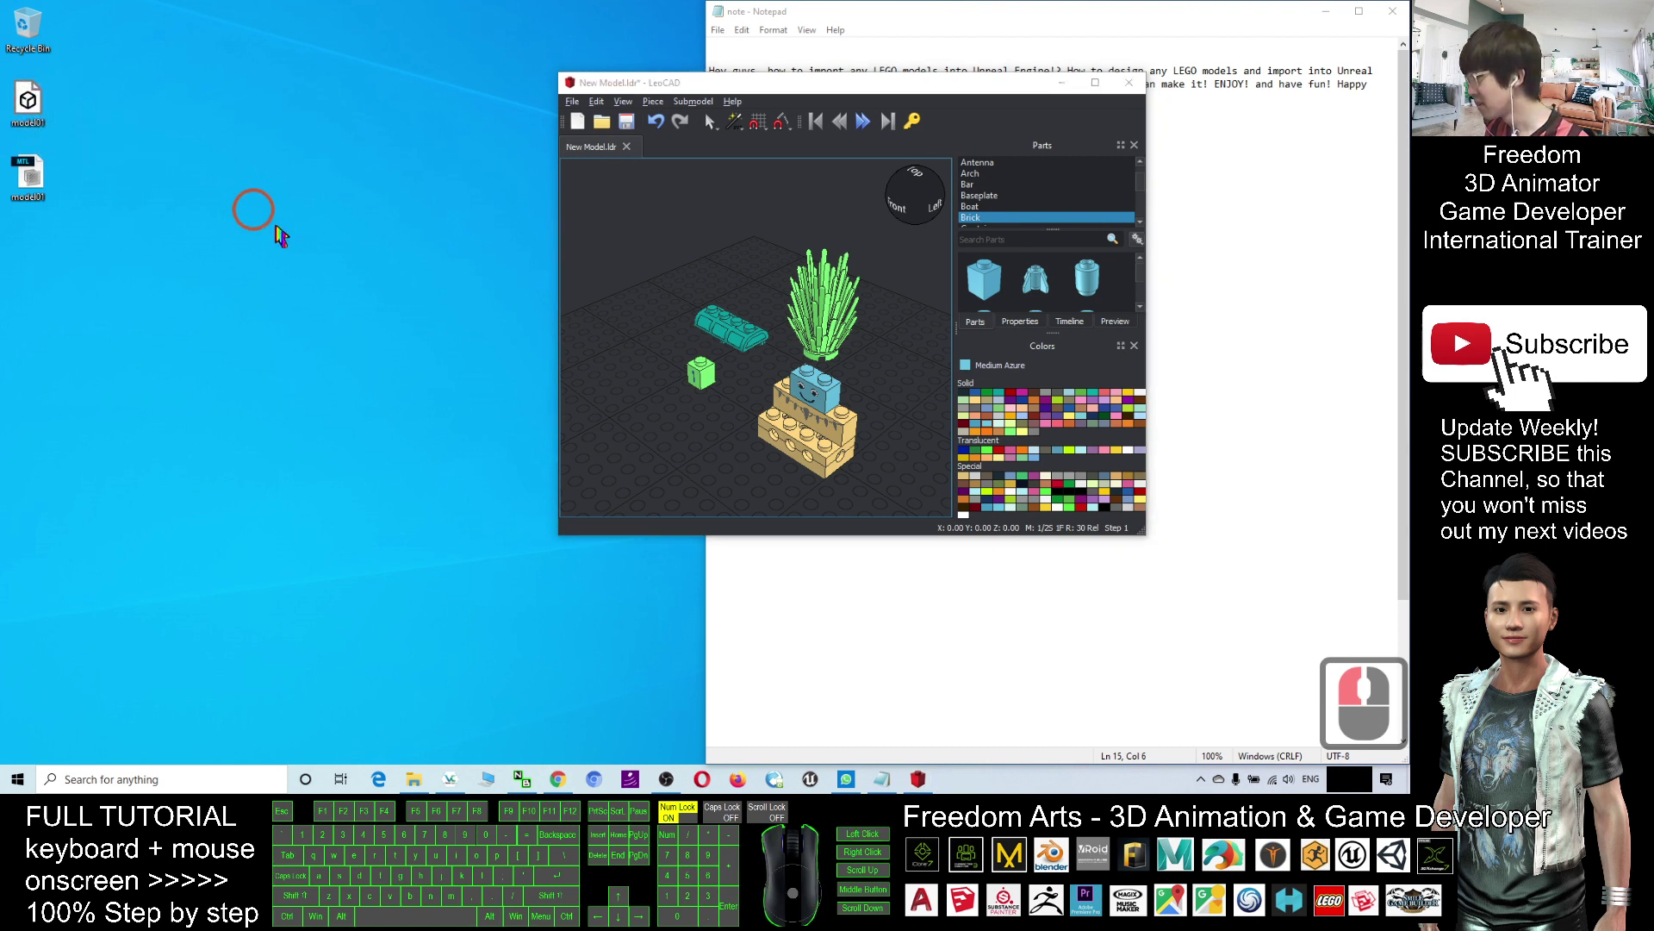
Step: Launch Blender through the Windows search and dismiss its splash screen
{"action": "left_click", "coordinate": [176, 783]}
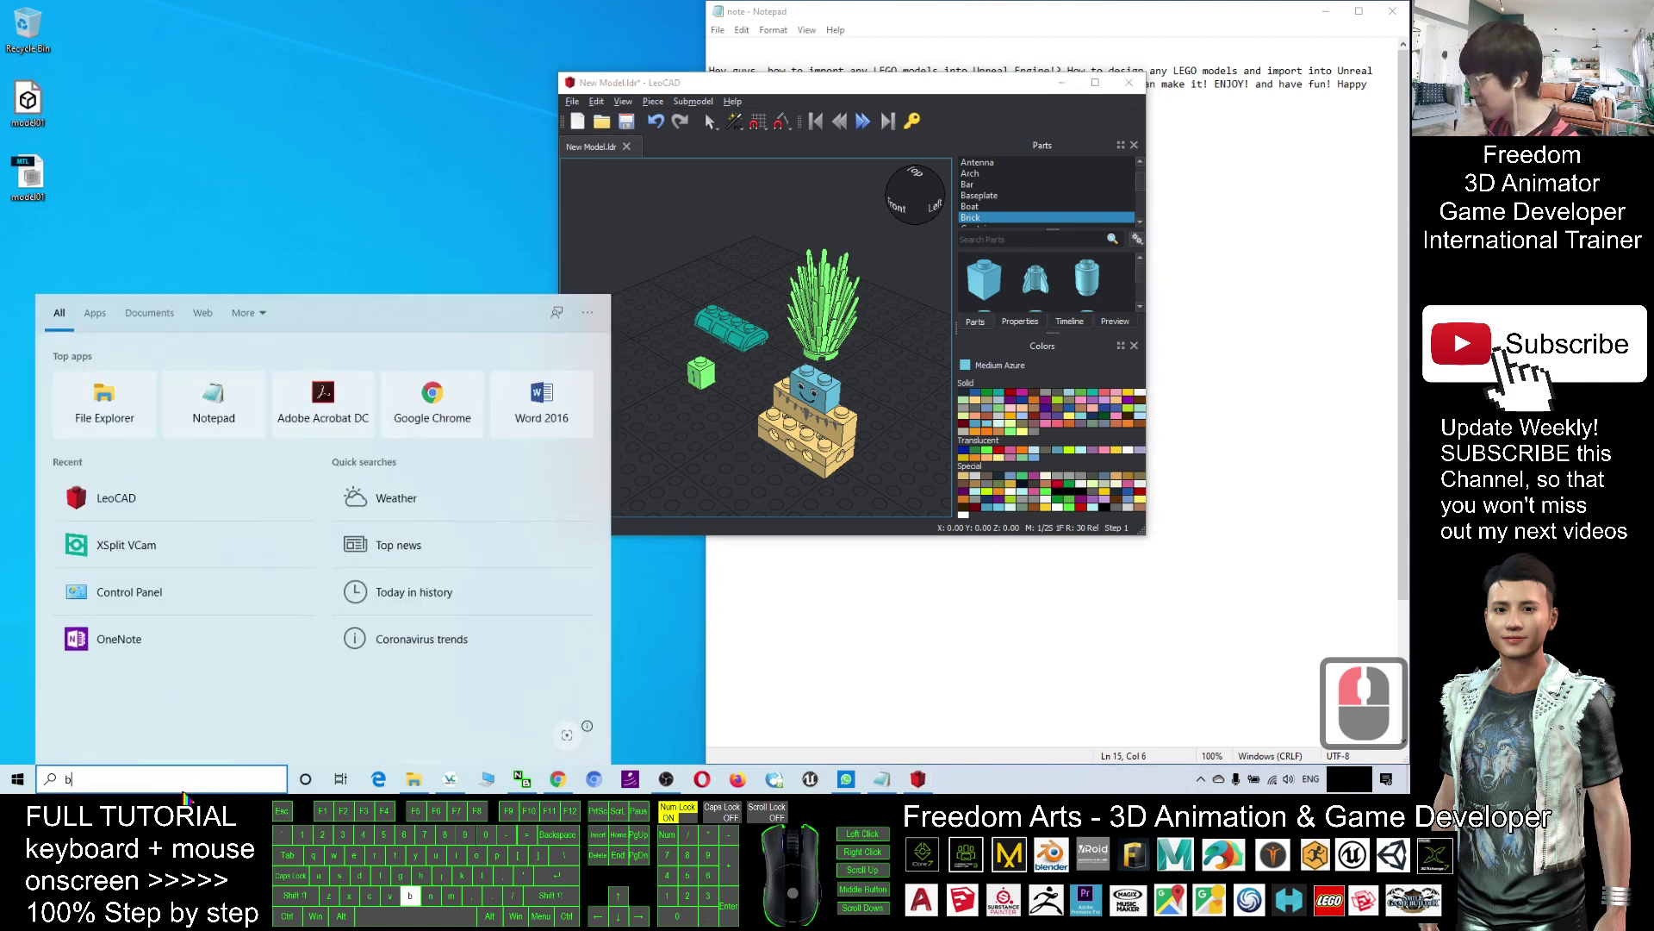
{"action": "type", "text": "blender"}
{"action": "key", "text": "Return"}
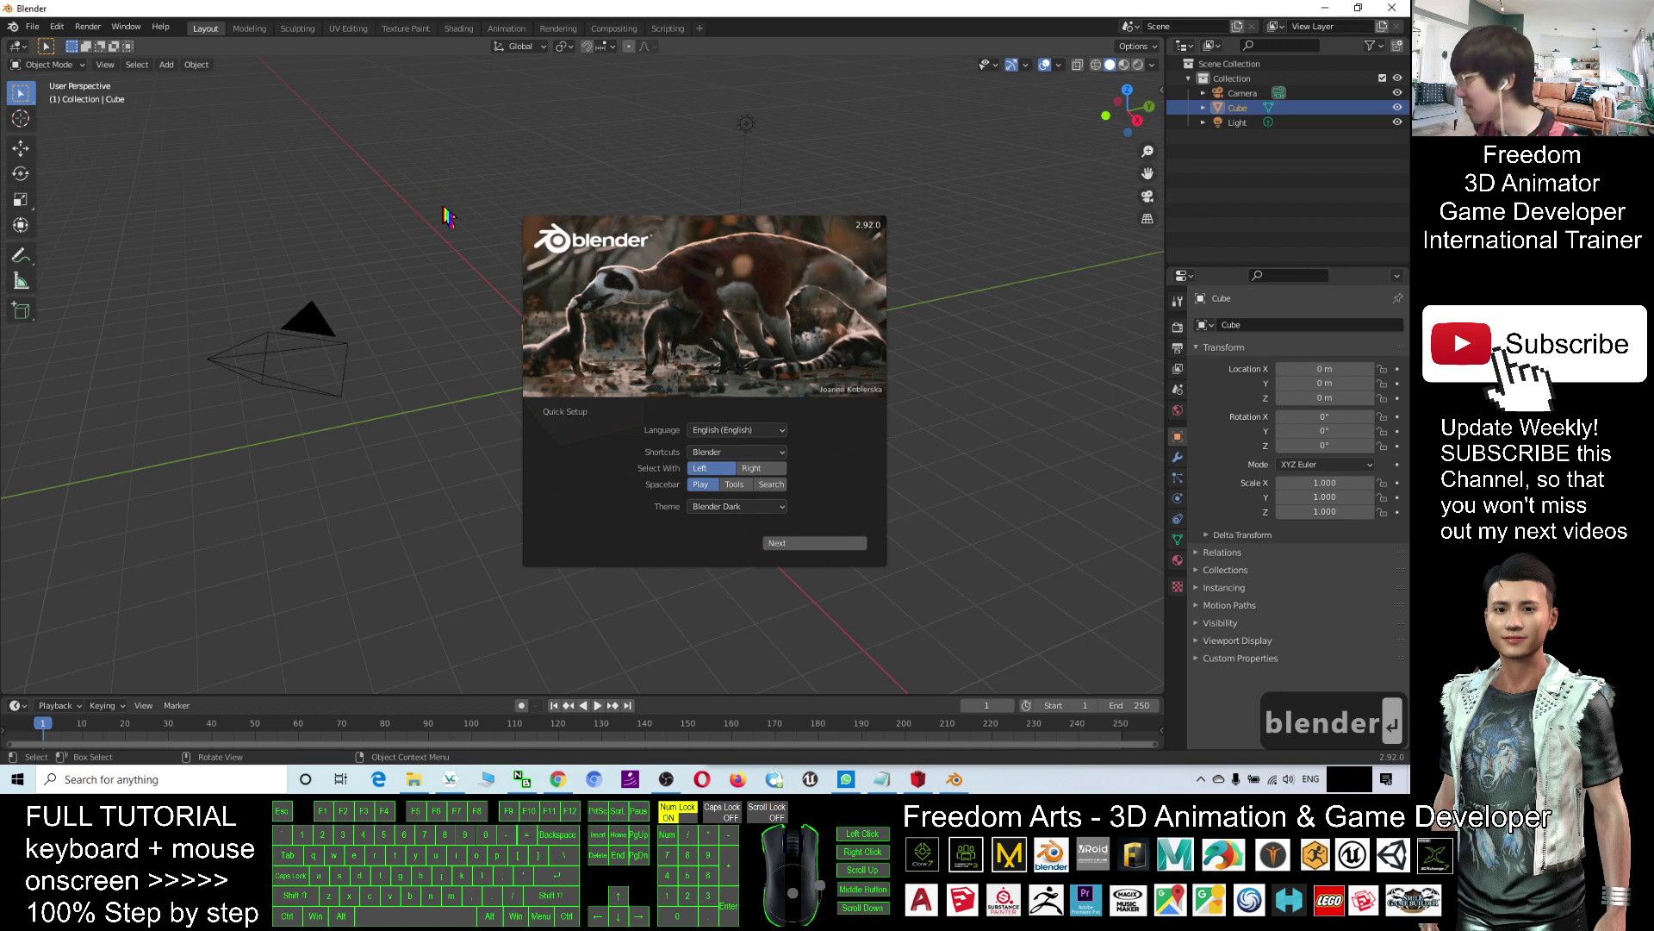
{"action": "left_click", "coordinate": [425, 172]}
Step: Select the default camera, cube and light together and delete them from the scene
{"action": "left_click", "coordinate": [920, 354]}
{"action": "left_click", "coordinate": [152, 261]}
{"action": "left_click_drag", "start_coordinate": [176, 235], "coordinate": [999, 543]}
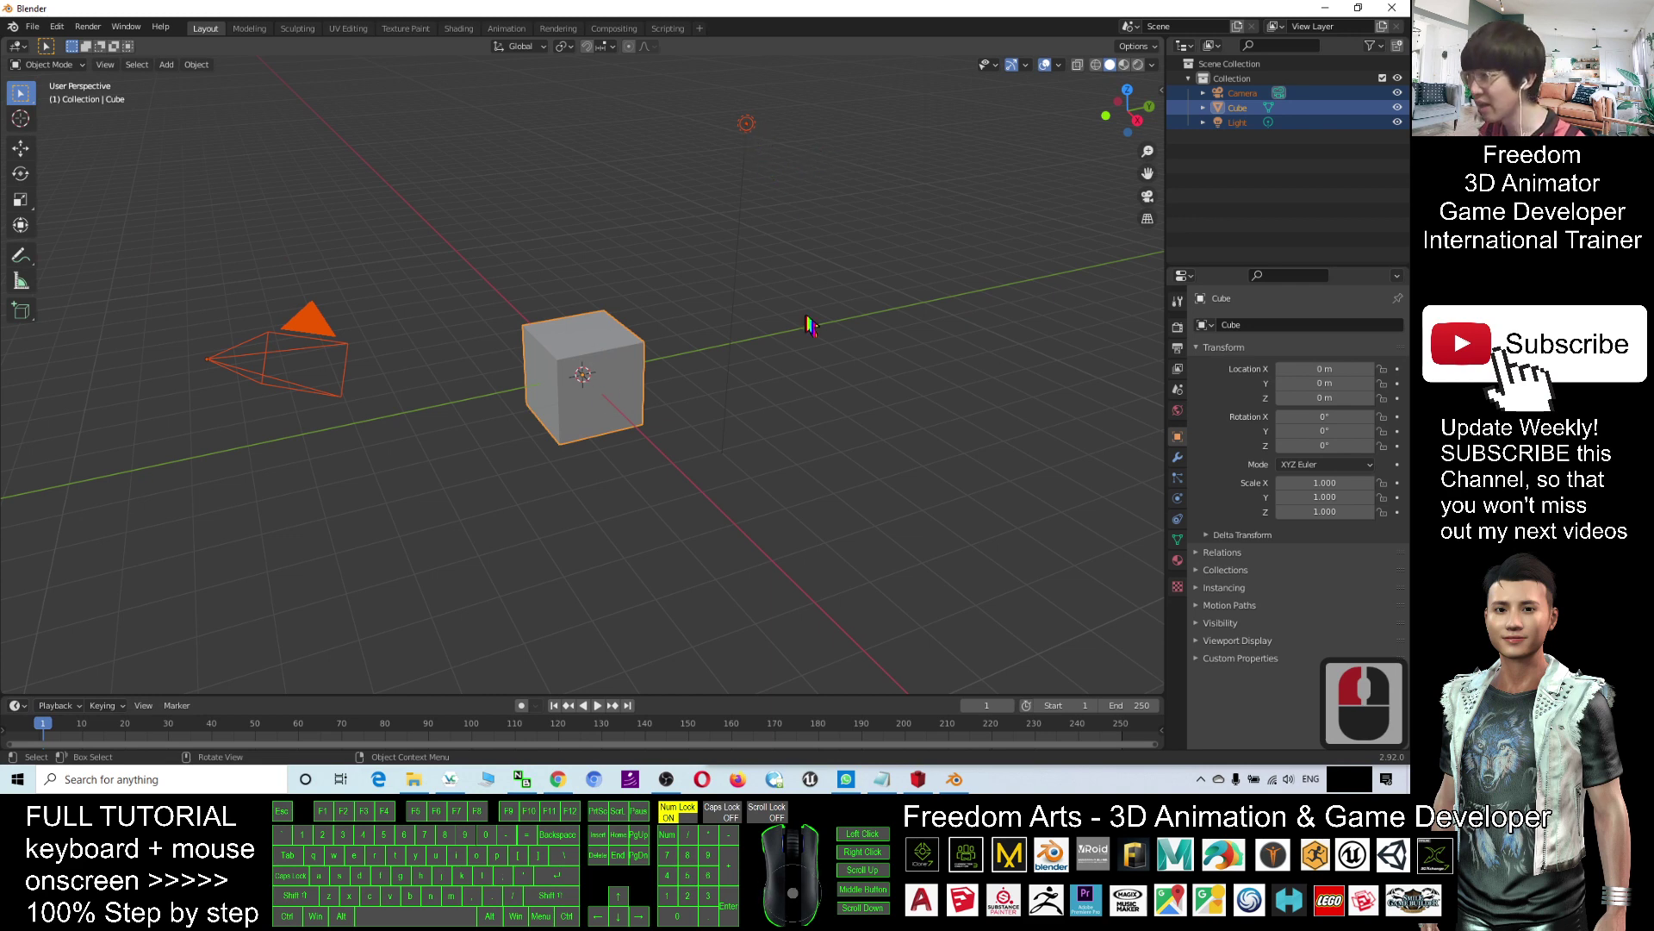
{"action": "key", "text": "Delete"}
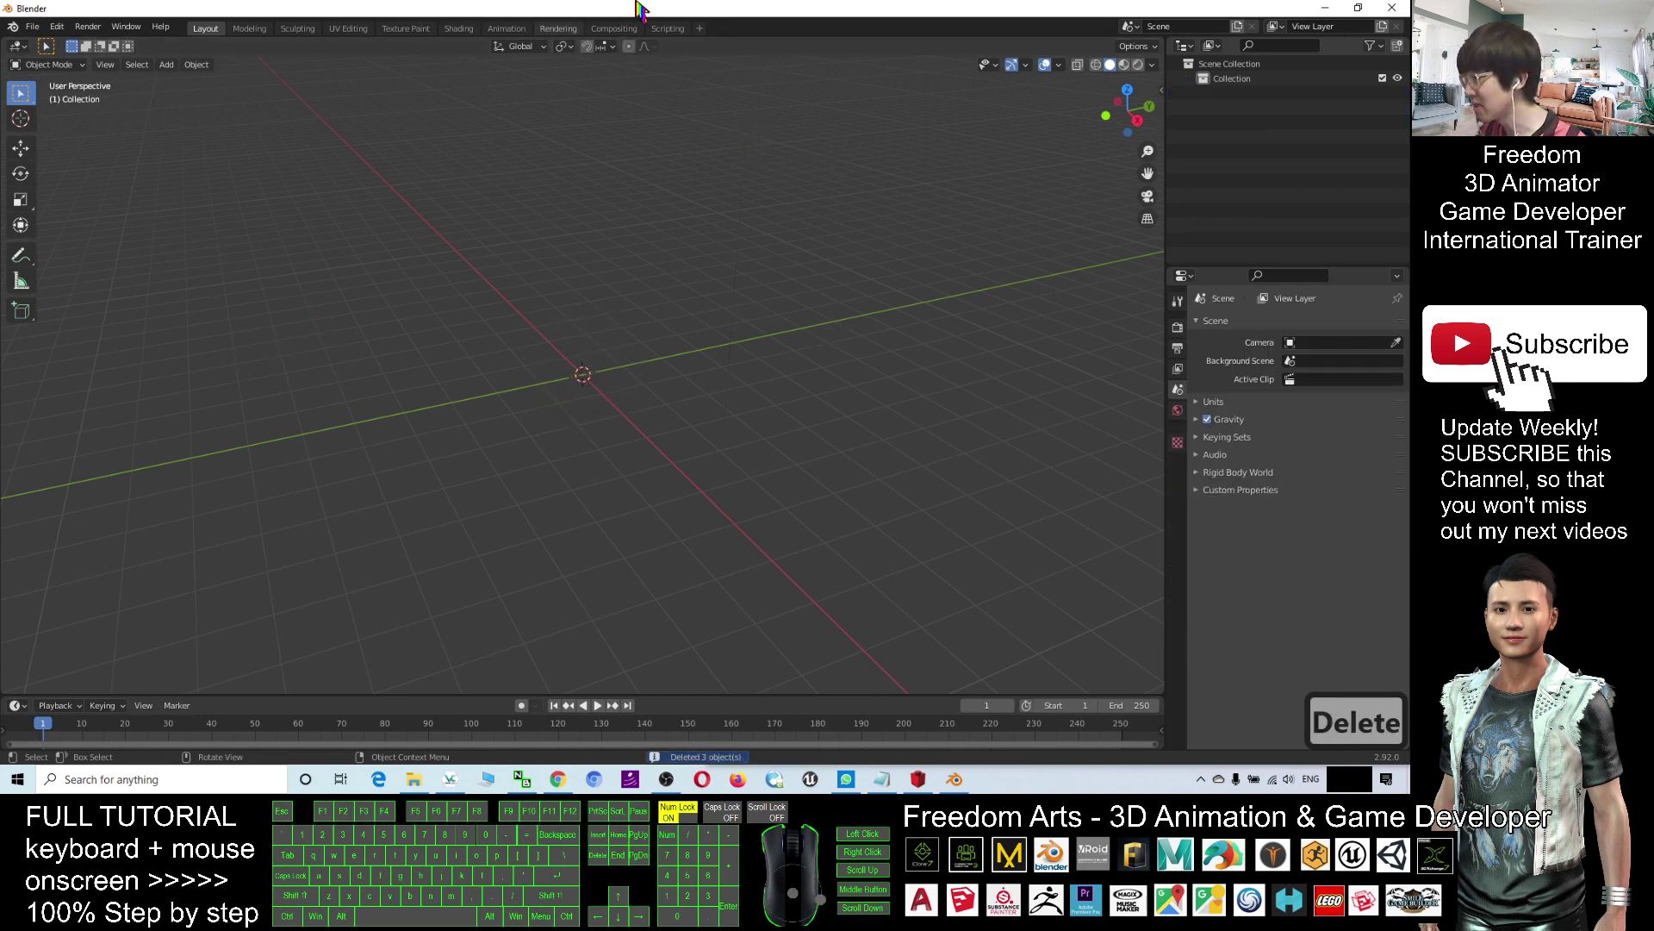
Step: Restore the Blender window to a smaller size and import the Wavefront file model01.obj from the Desktop
{"action": "left_click_drag", "start_coordinate": [642, 9], "coordinate": [852, 66]}
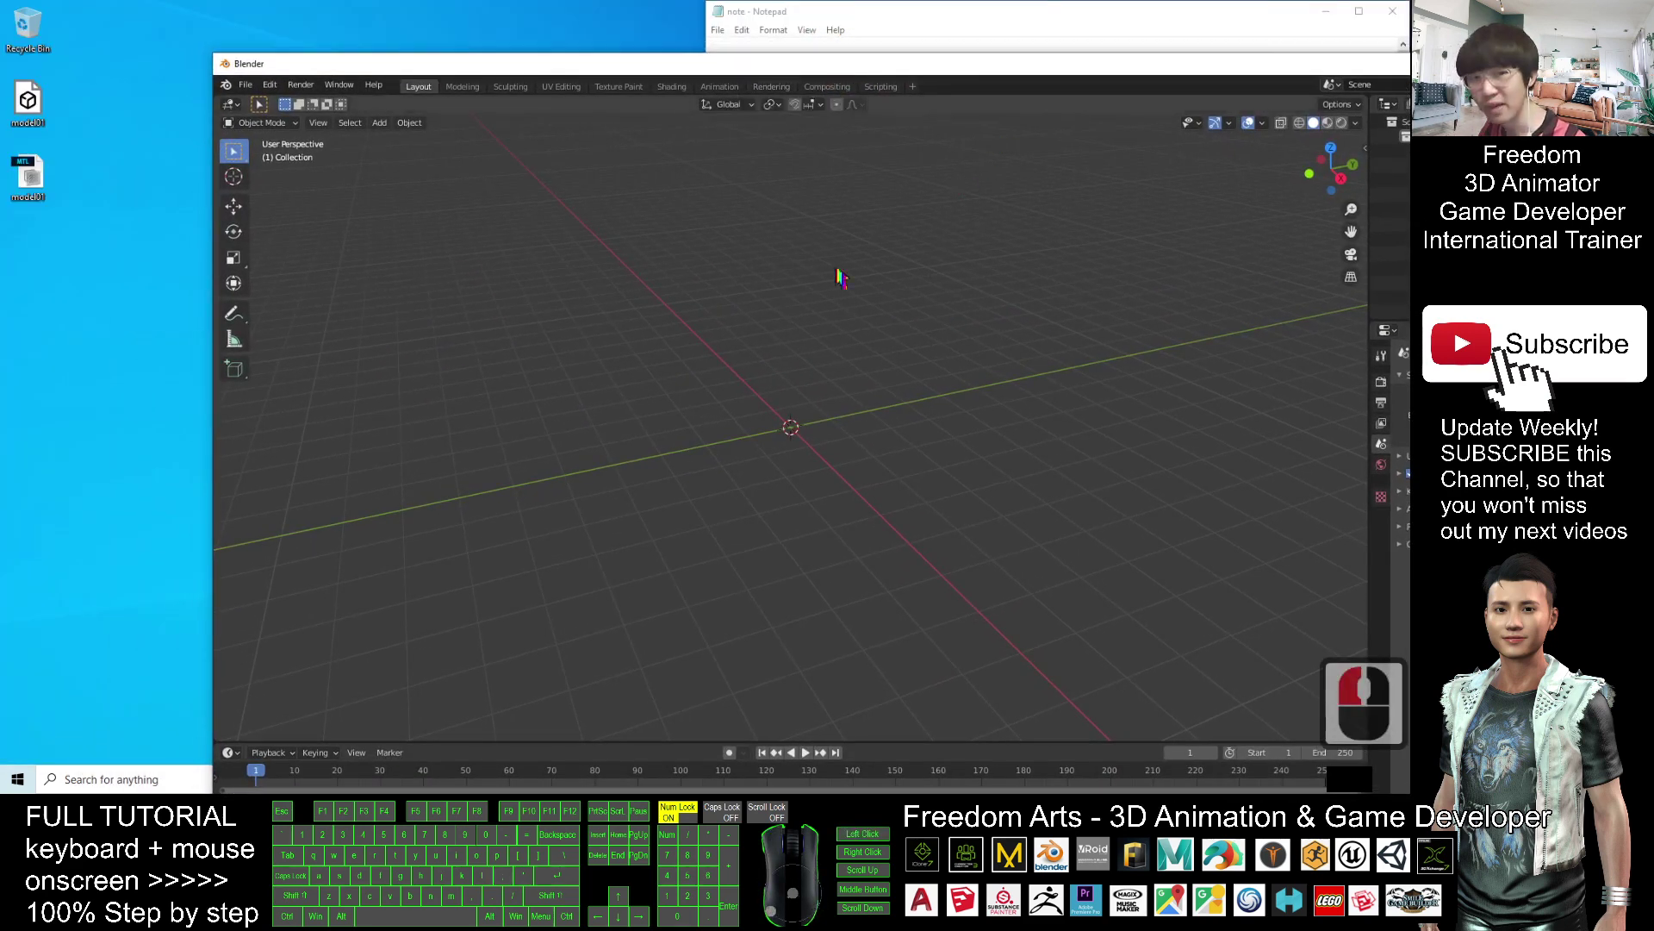
{"action": "left_click", "coordinate": [244, 85]}
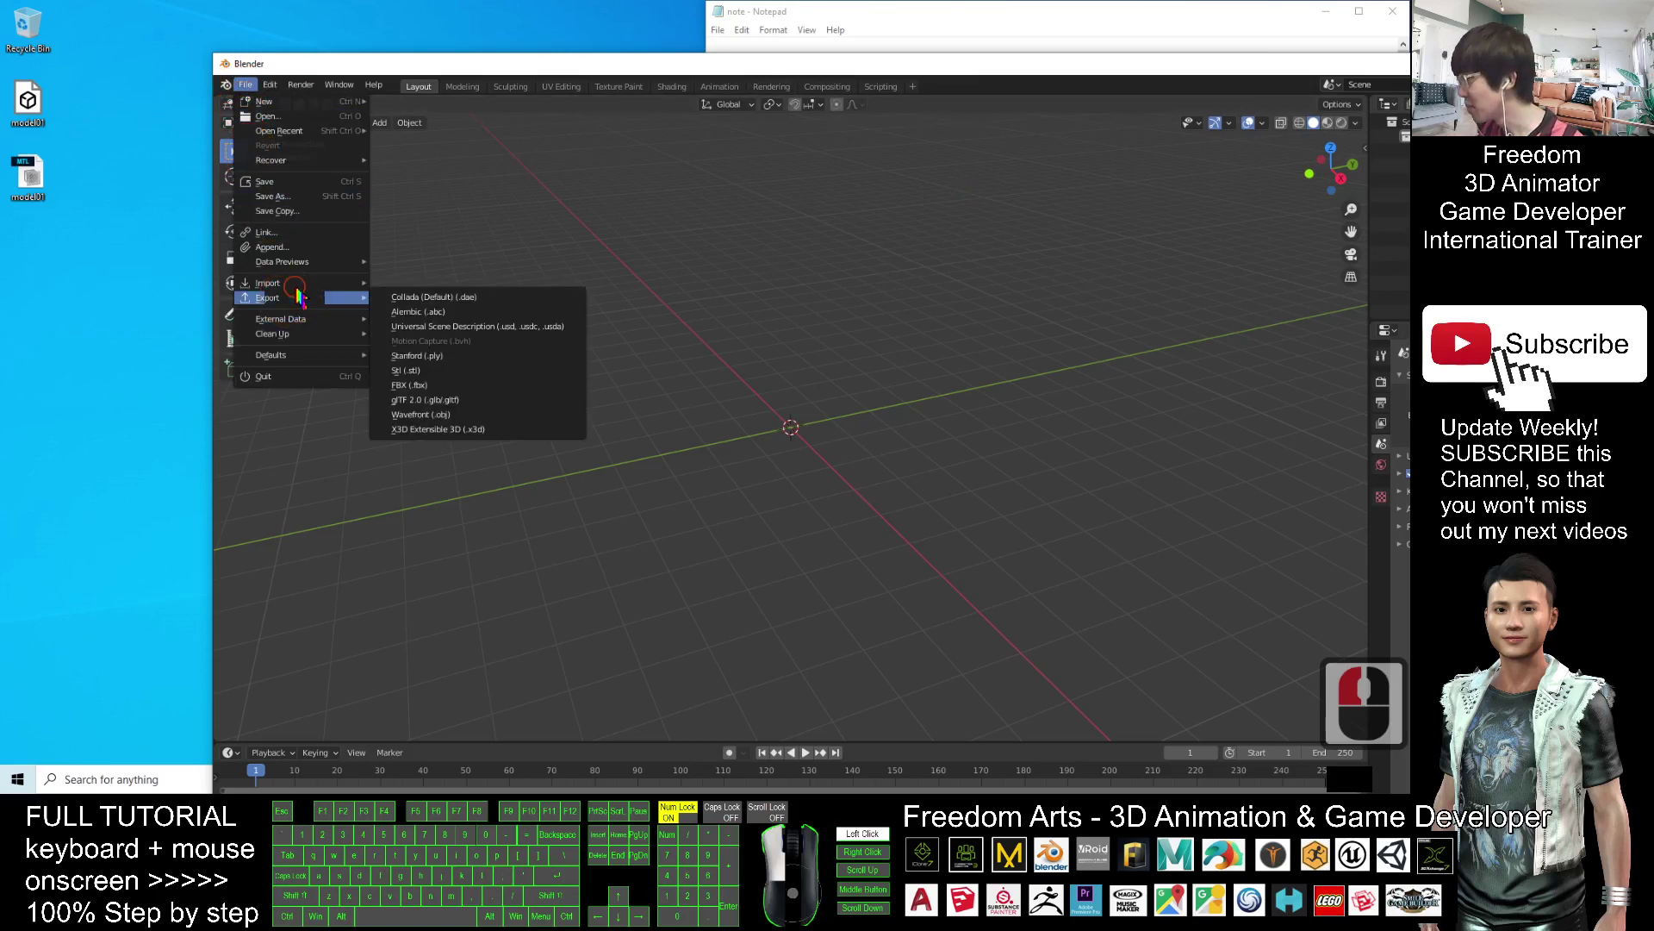
{"action": "mouse_move", "coordinate": [267, 285]}
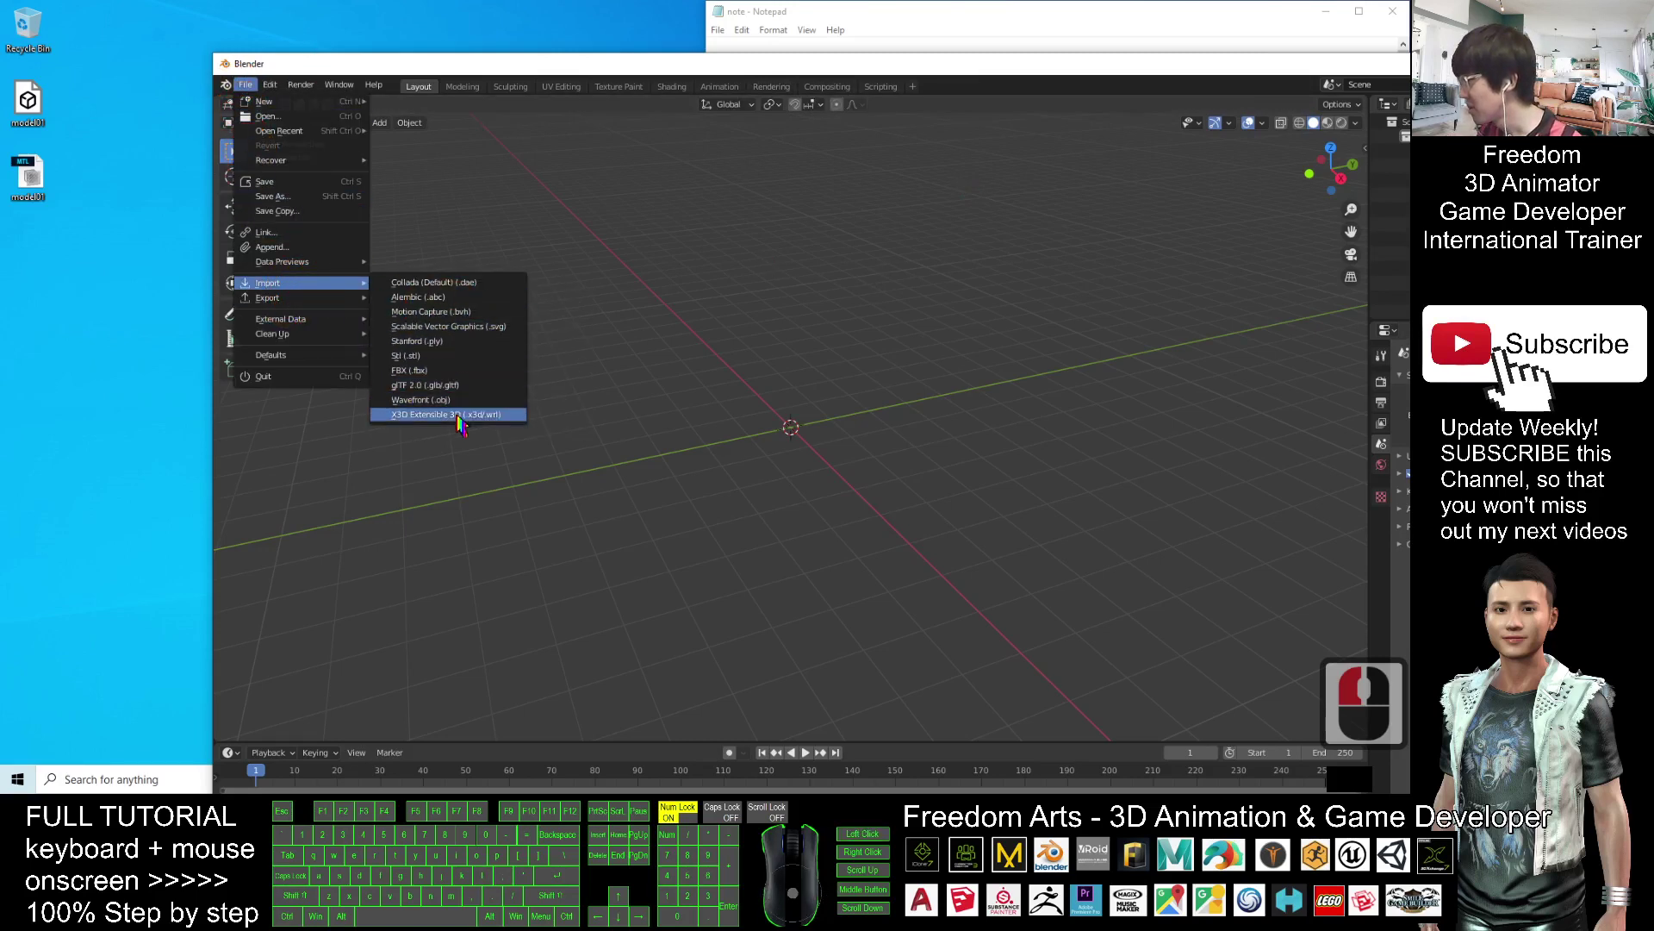
{"action": "left_click", "coordinate": [432, 401]}
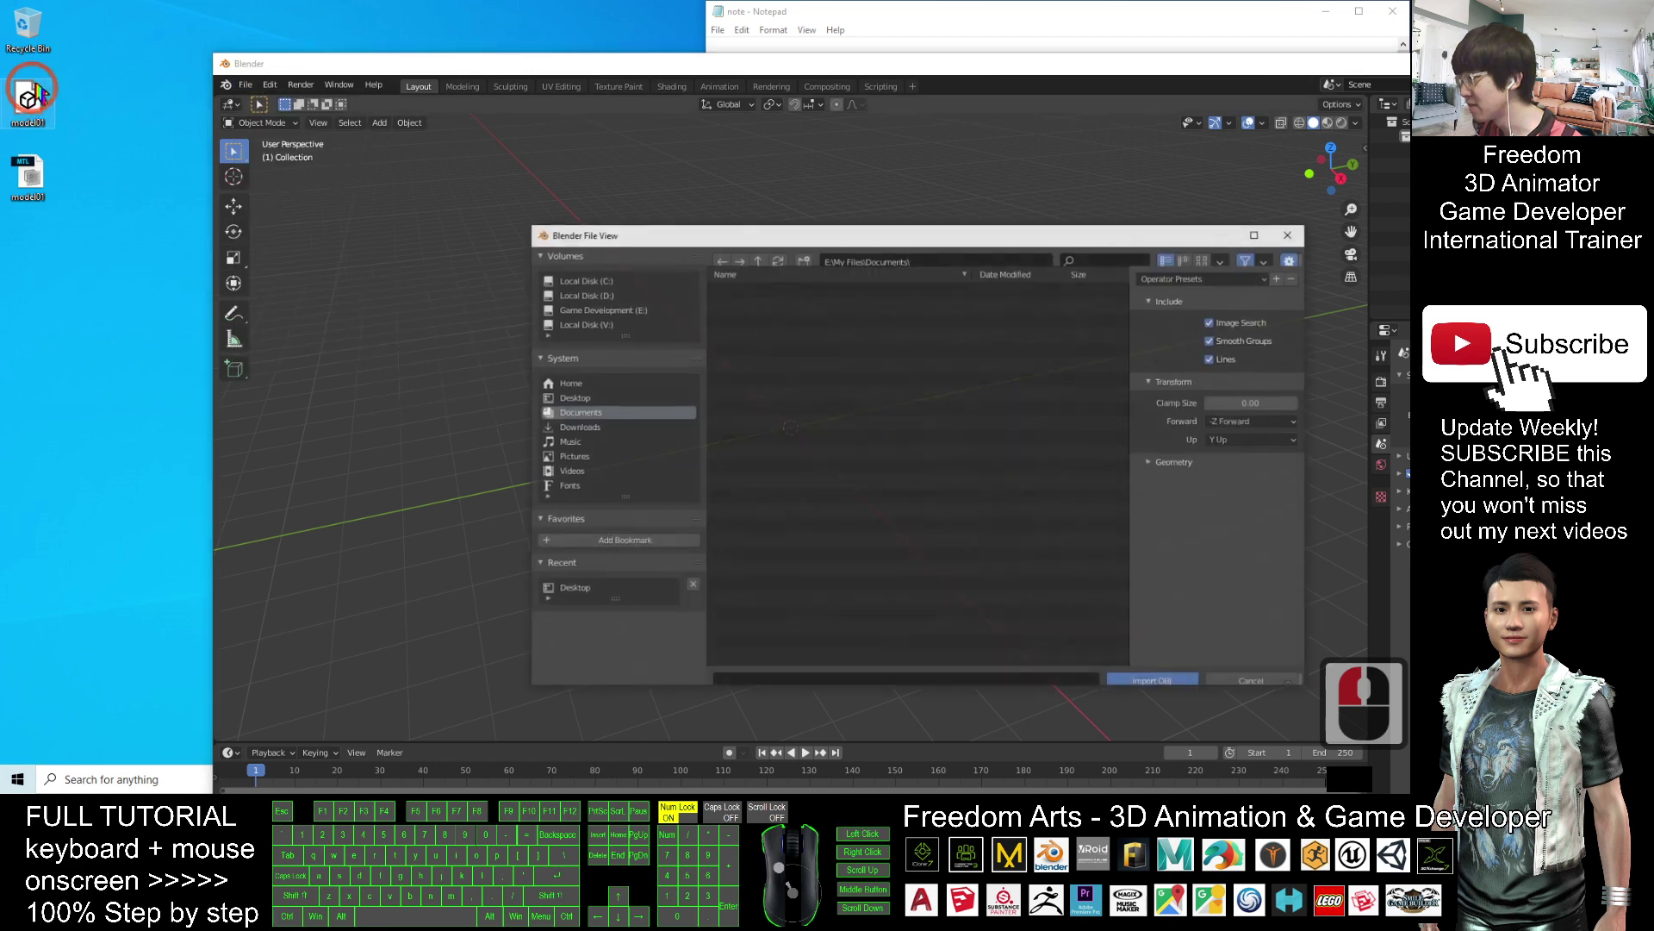
{"action": "left_click", "coordinate": [573, 397]}
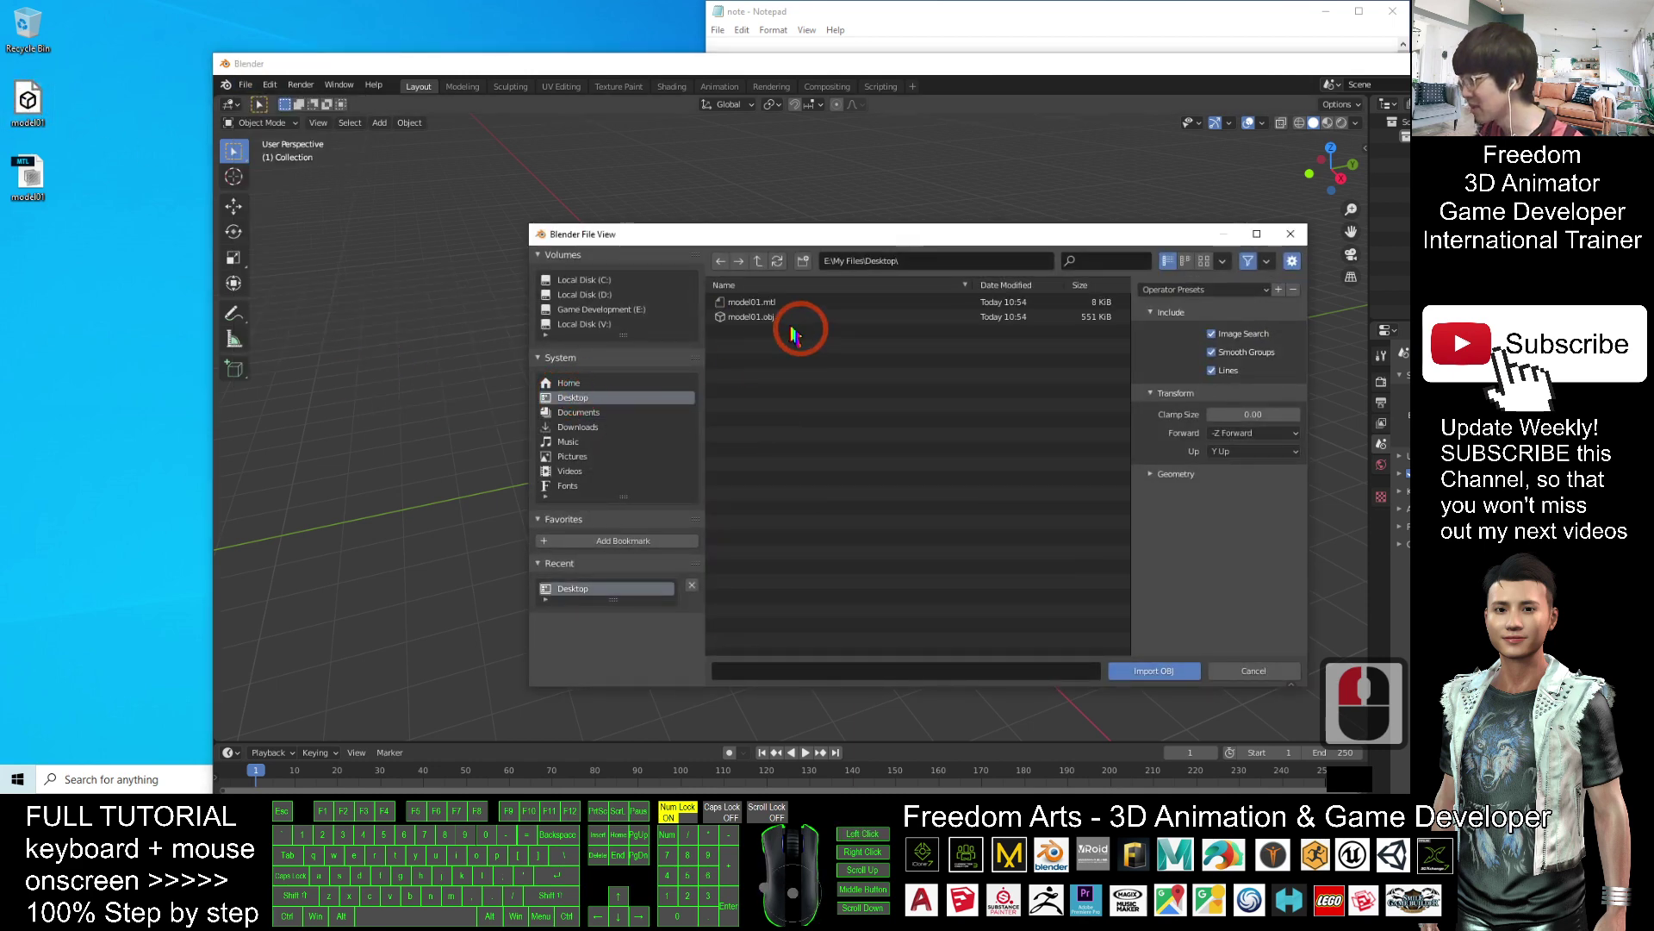
{"action": "double_click", "coordinate": [746, 315]}
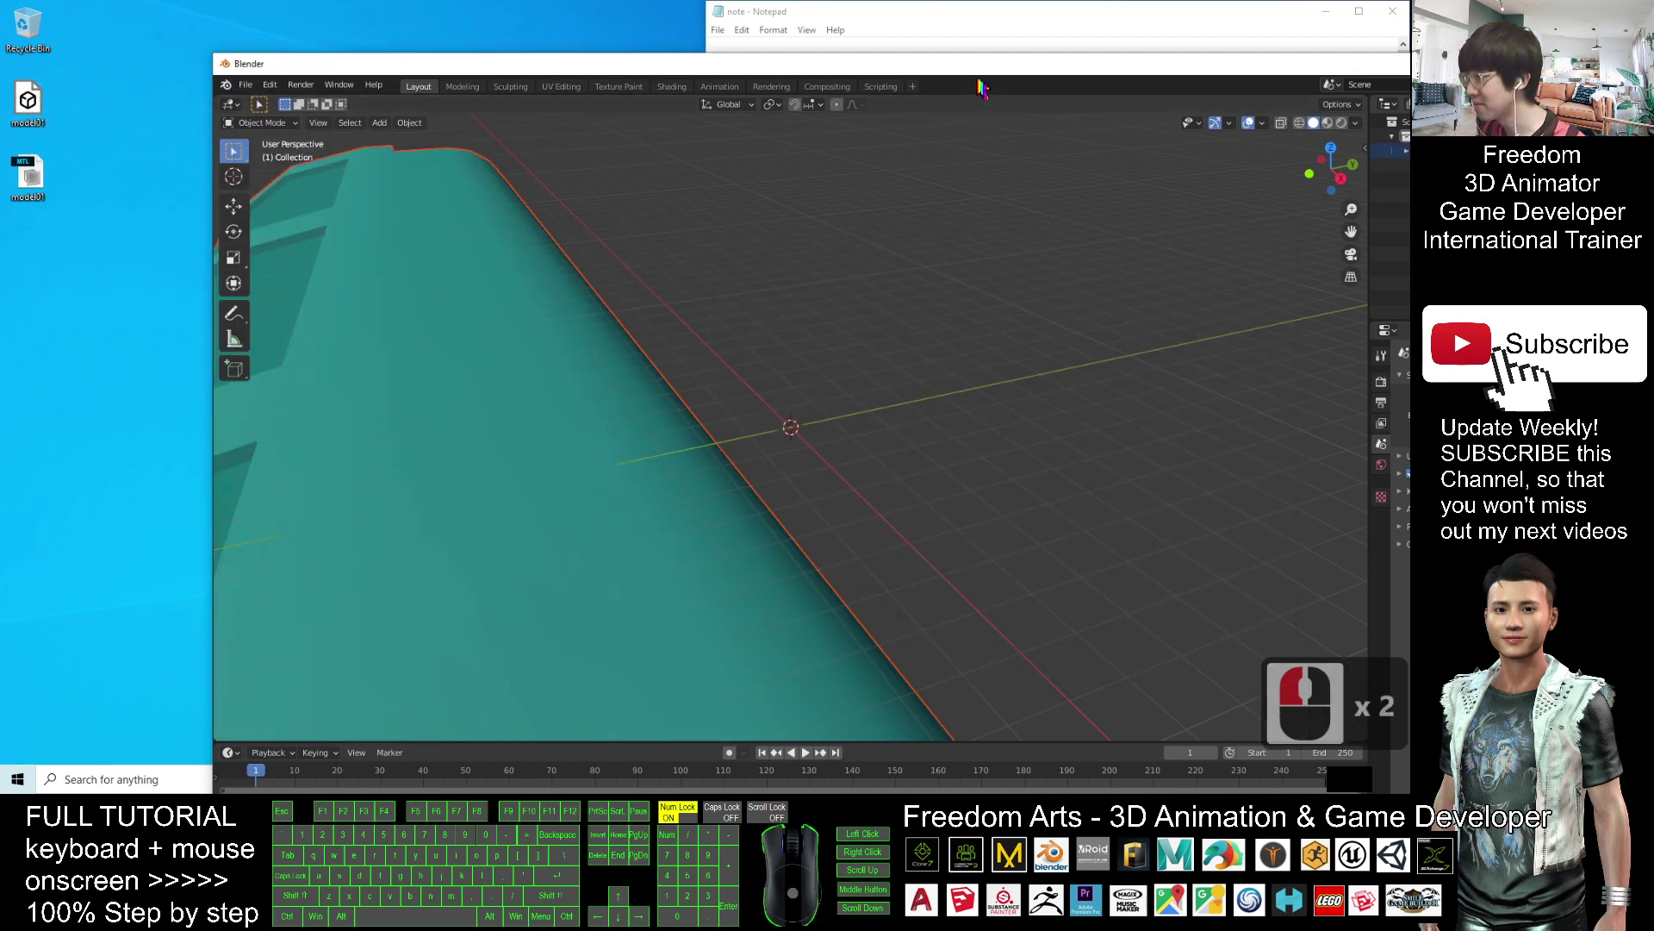
Step: Maximize the Blender window and set the imported LEGO model's X rotation to 0°
{"action": "double_click", "coordinate": [960, 65]}
{"action": "scroll", "coordinate": [705, 395], "scroll_direction": "down", "scroll_amount": 20}
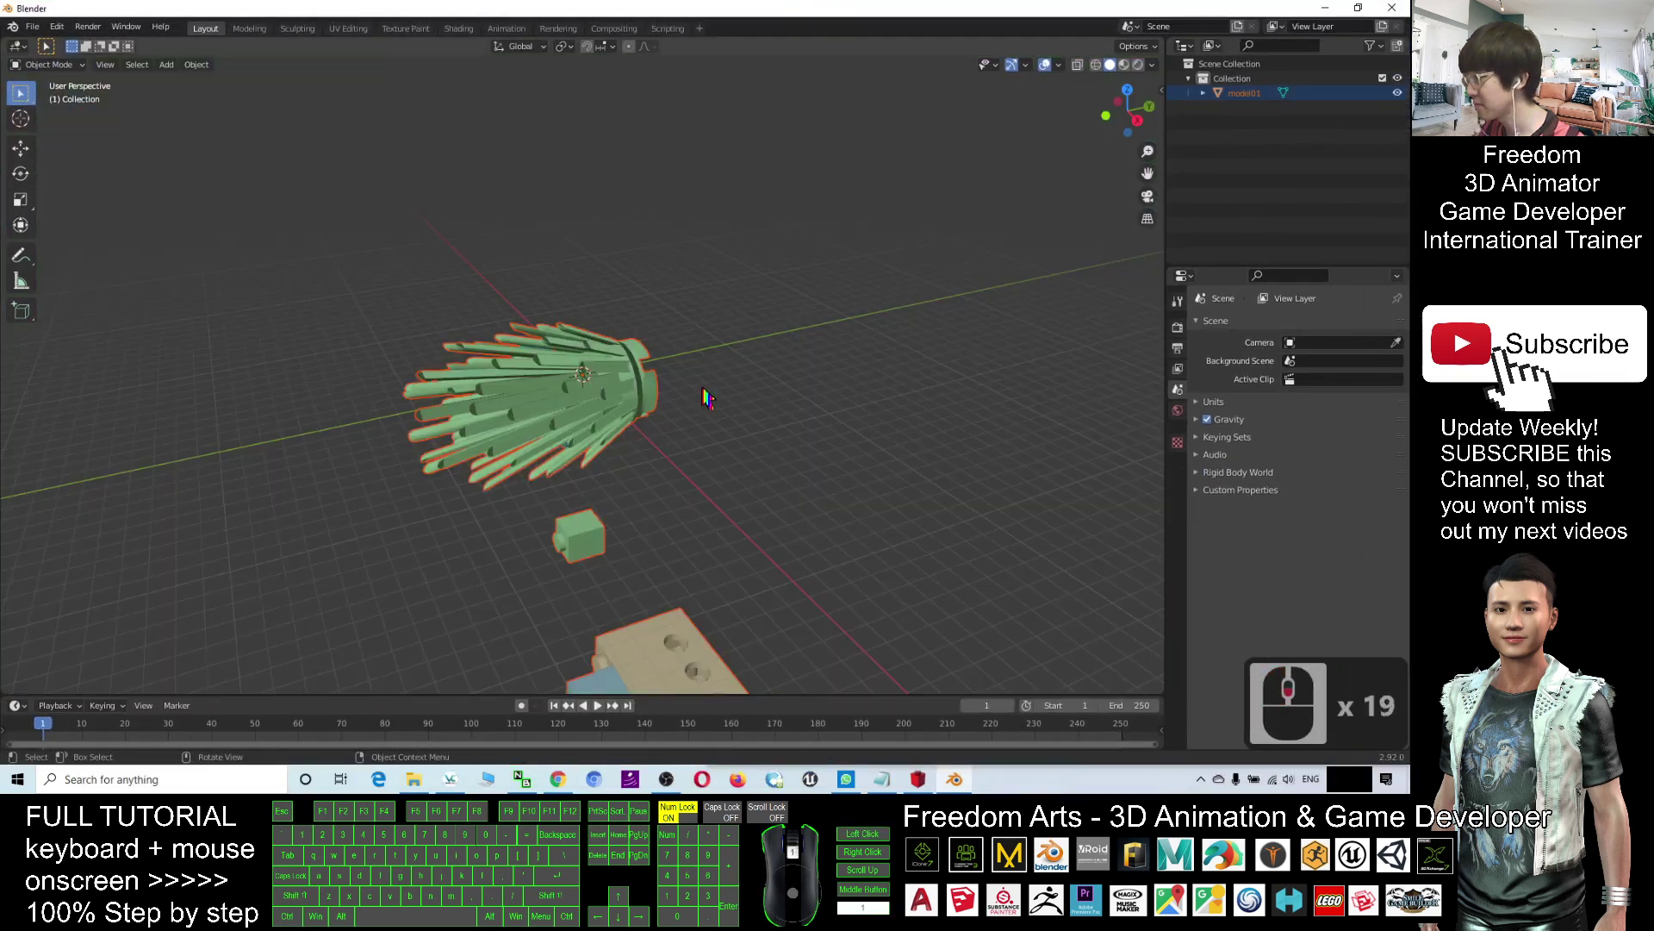
{"action": "scroll", "coordinate": [697, 400], "scroll_direction": "up", "scroll_amount": 8}
{"action": "scroll", "coordinate": [646, 422], "scroll_direction": "down", "scroll_amount": 8}
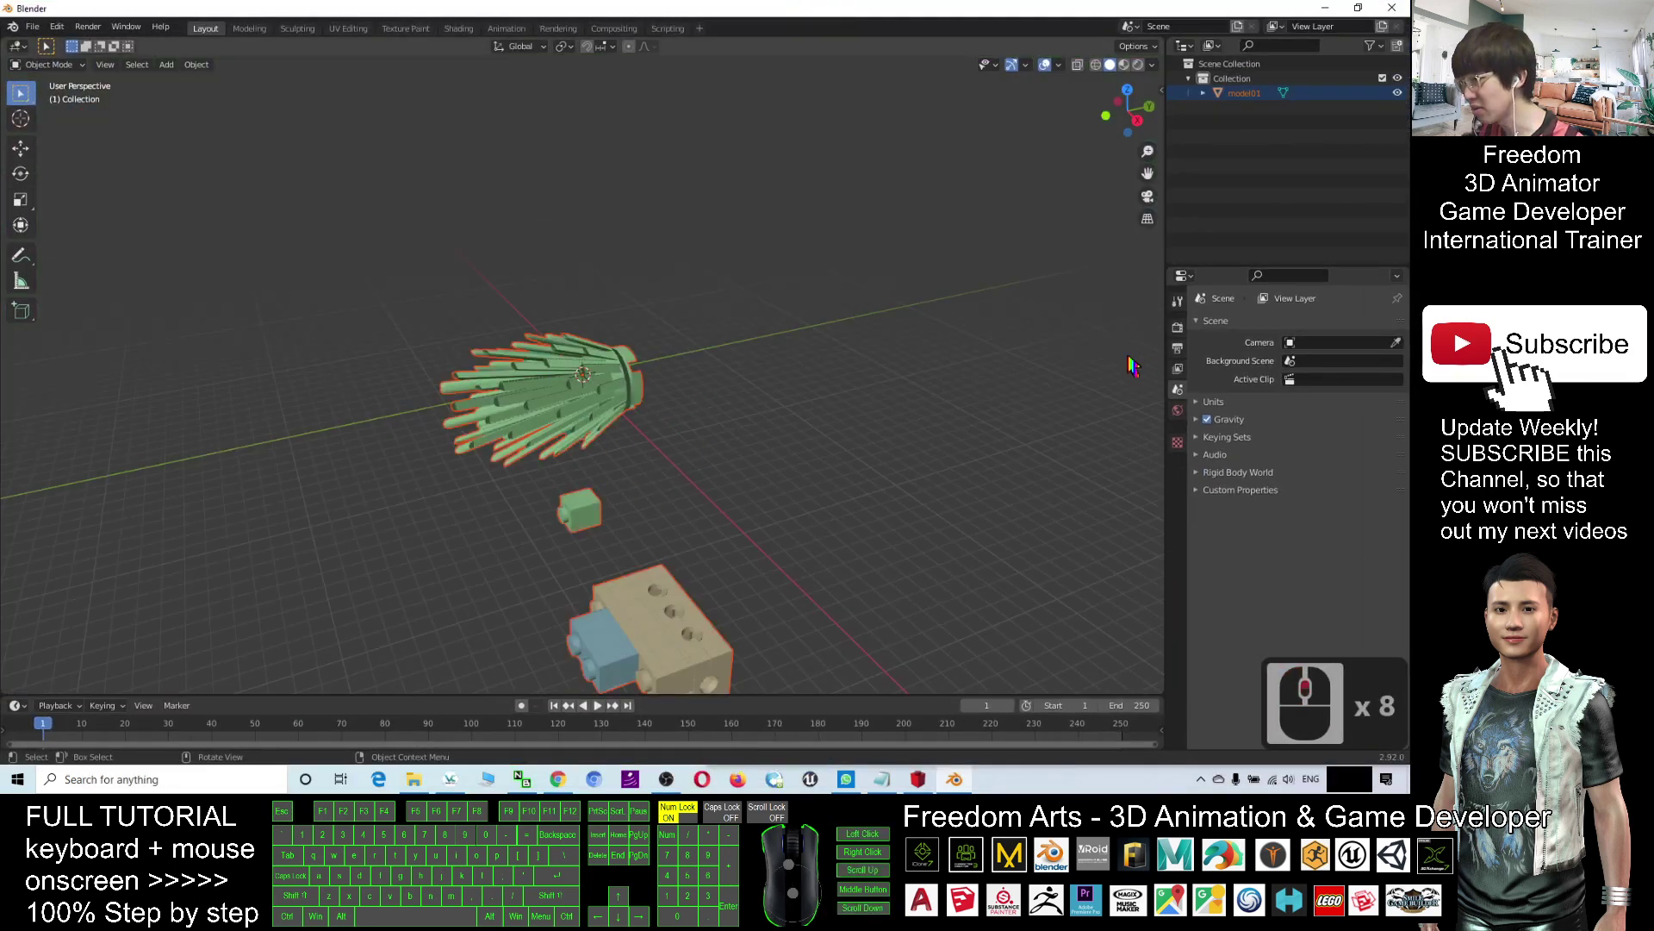
{"action": "scroll", "coordinate": [586, 397], "scroll_direction": "down", "scroll_amount": 4}
{"action": "scroll", "coordinate": [506, 428], "scroll_direction": "up", "scroll_amount": 4}
{"action": "left_click", "coordinate": [565, 366]}
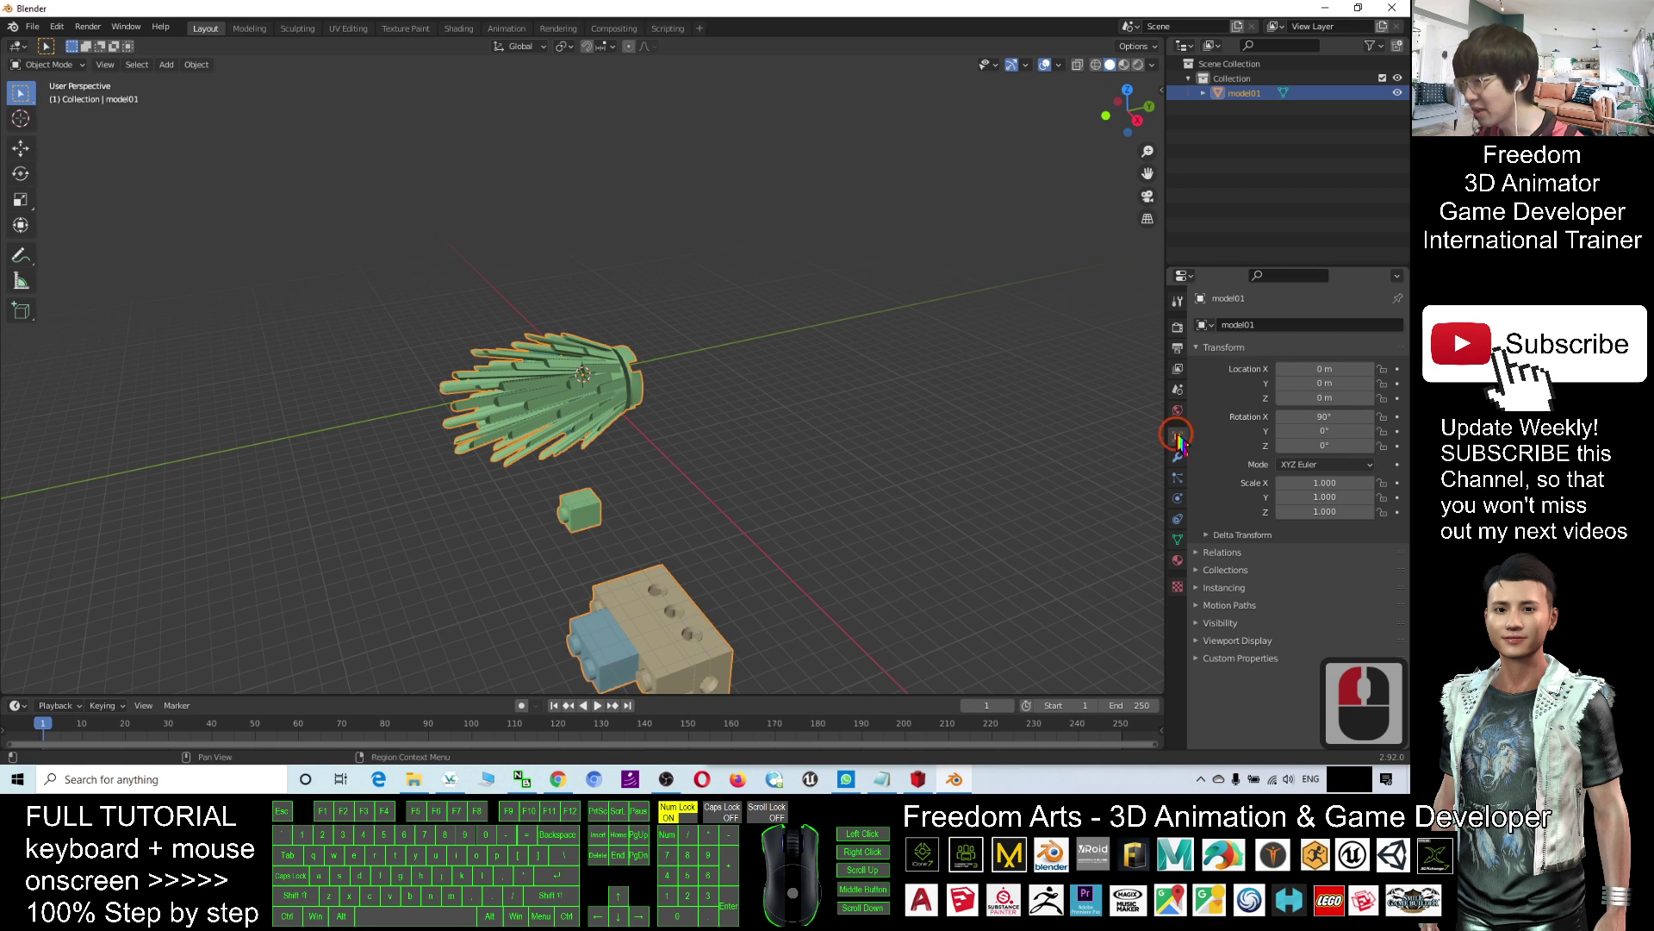
{"action": "left_click", "coordinate": [1274, 427]}
{"action": "left_click", "coordinate": [1327, 419]}
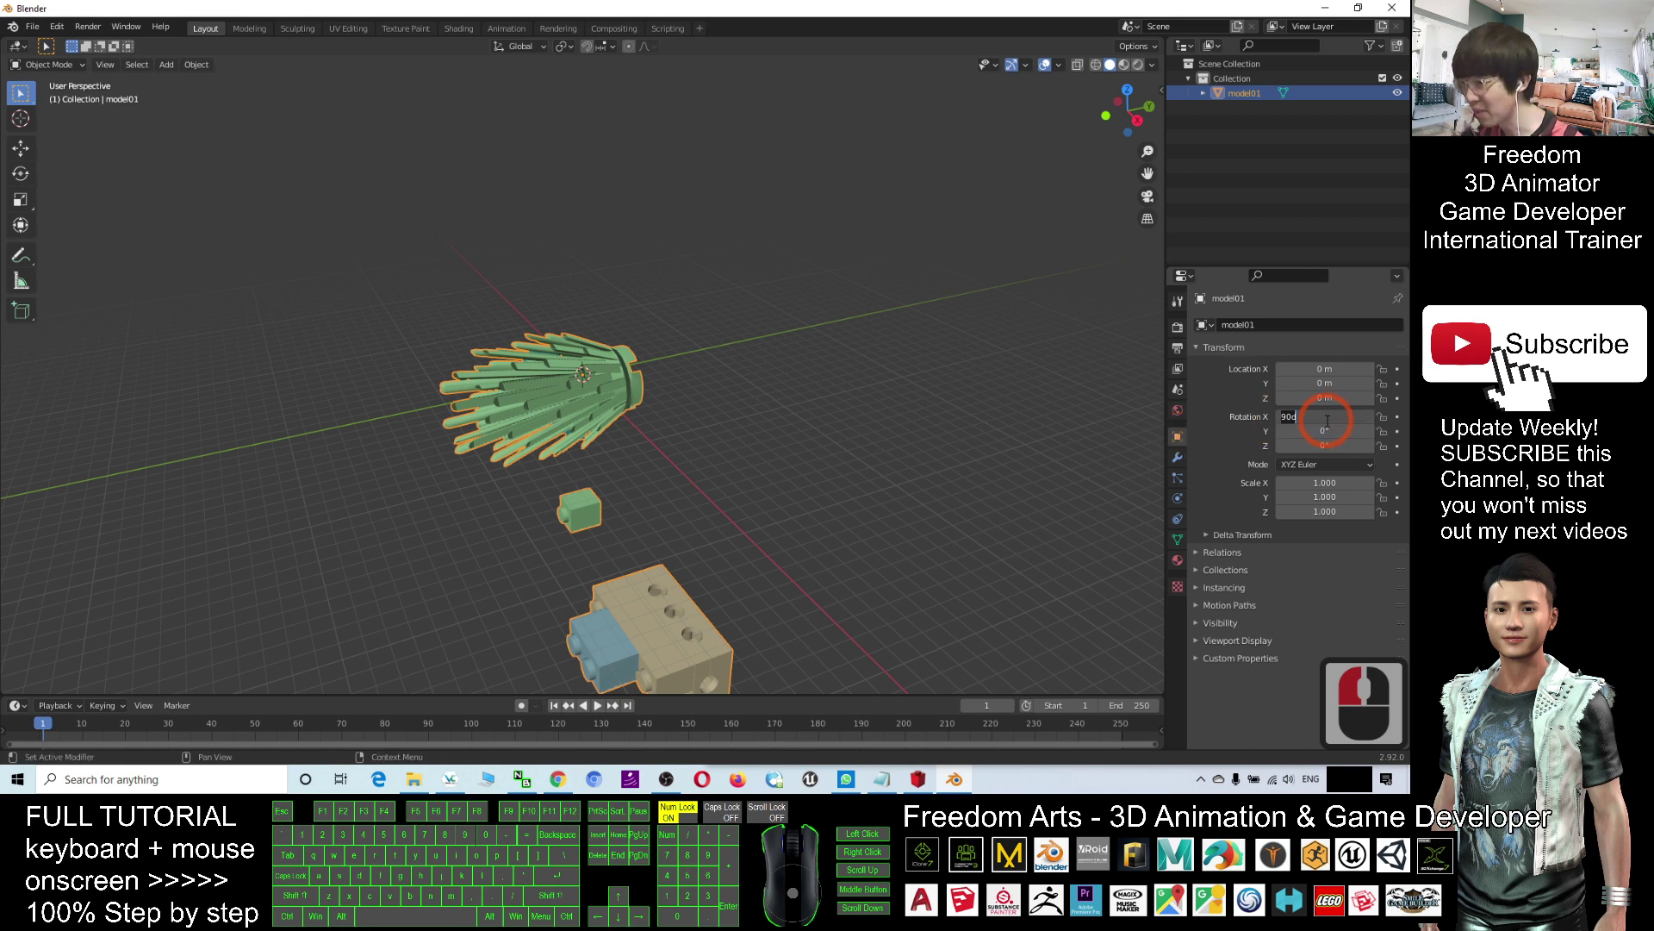
{"action": "type", "text": "0"}
{"action": "key", "text": "Return"}
{"action": "scroll", "coordinate": [730, 440], "scroll_direction": "down", "scroll_amount": 2}
{"action": "scroll", "coordinate": [731, 439], "scroll_direction": "up", "scroll_amount": 4}
{"action": "scroll", "coordinate": [731, 439], "scroll_direction": "down", "scroll_amount": 3}
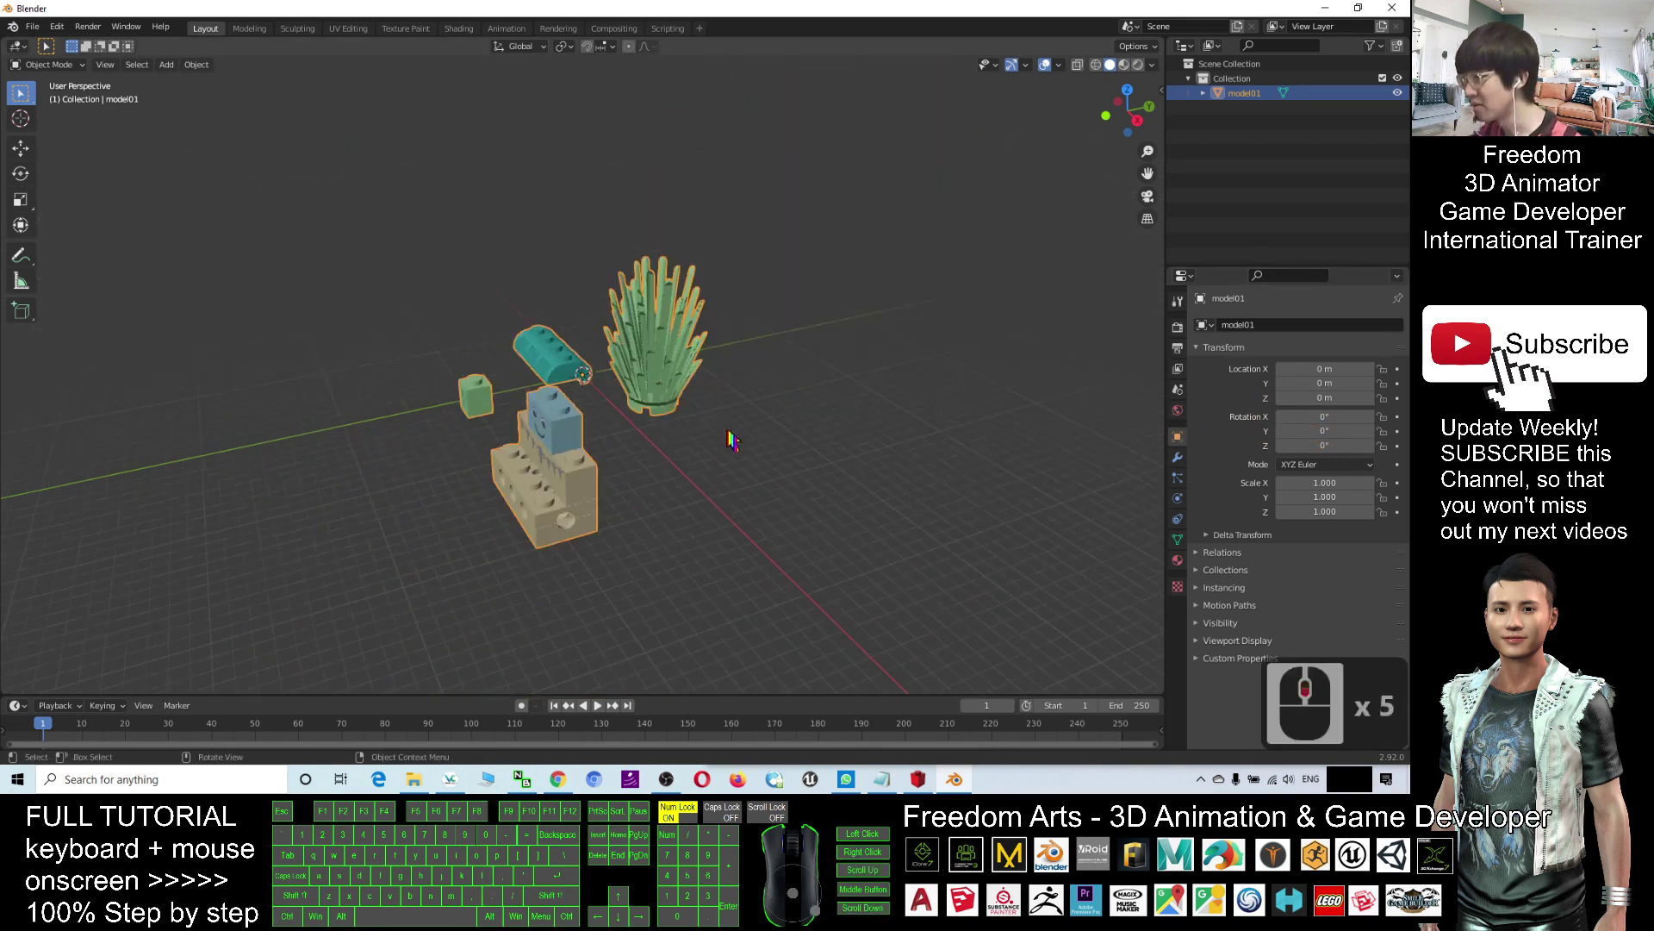
{"action": "left_click", "coordinate": [730, 439]}
{"action": "left_click", "coordinate": [690, 349]}
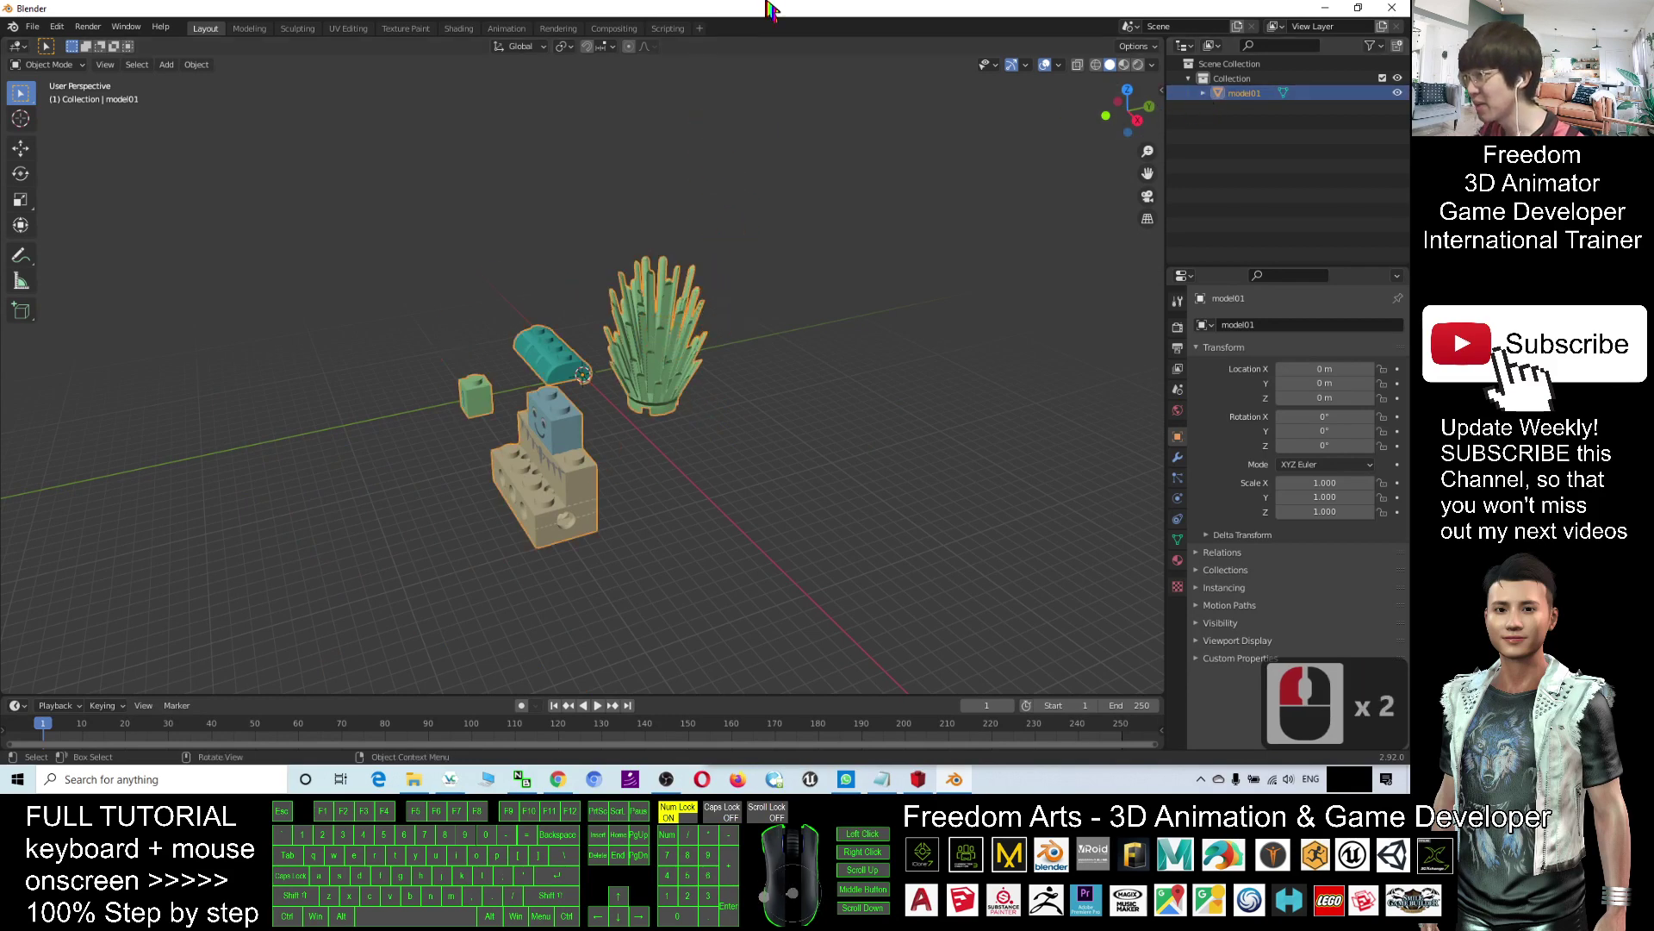
Step: Restore the Blender window to a smaller size and start an FBX export with the Desktop as destination
{"action": "left_click_drag", "start_coordinate": [918, 8], "coordinate": [610, 81]}
{"action": "left_click", "coordinate": [297, 89]}
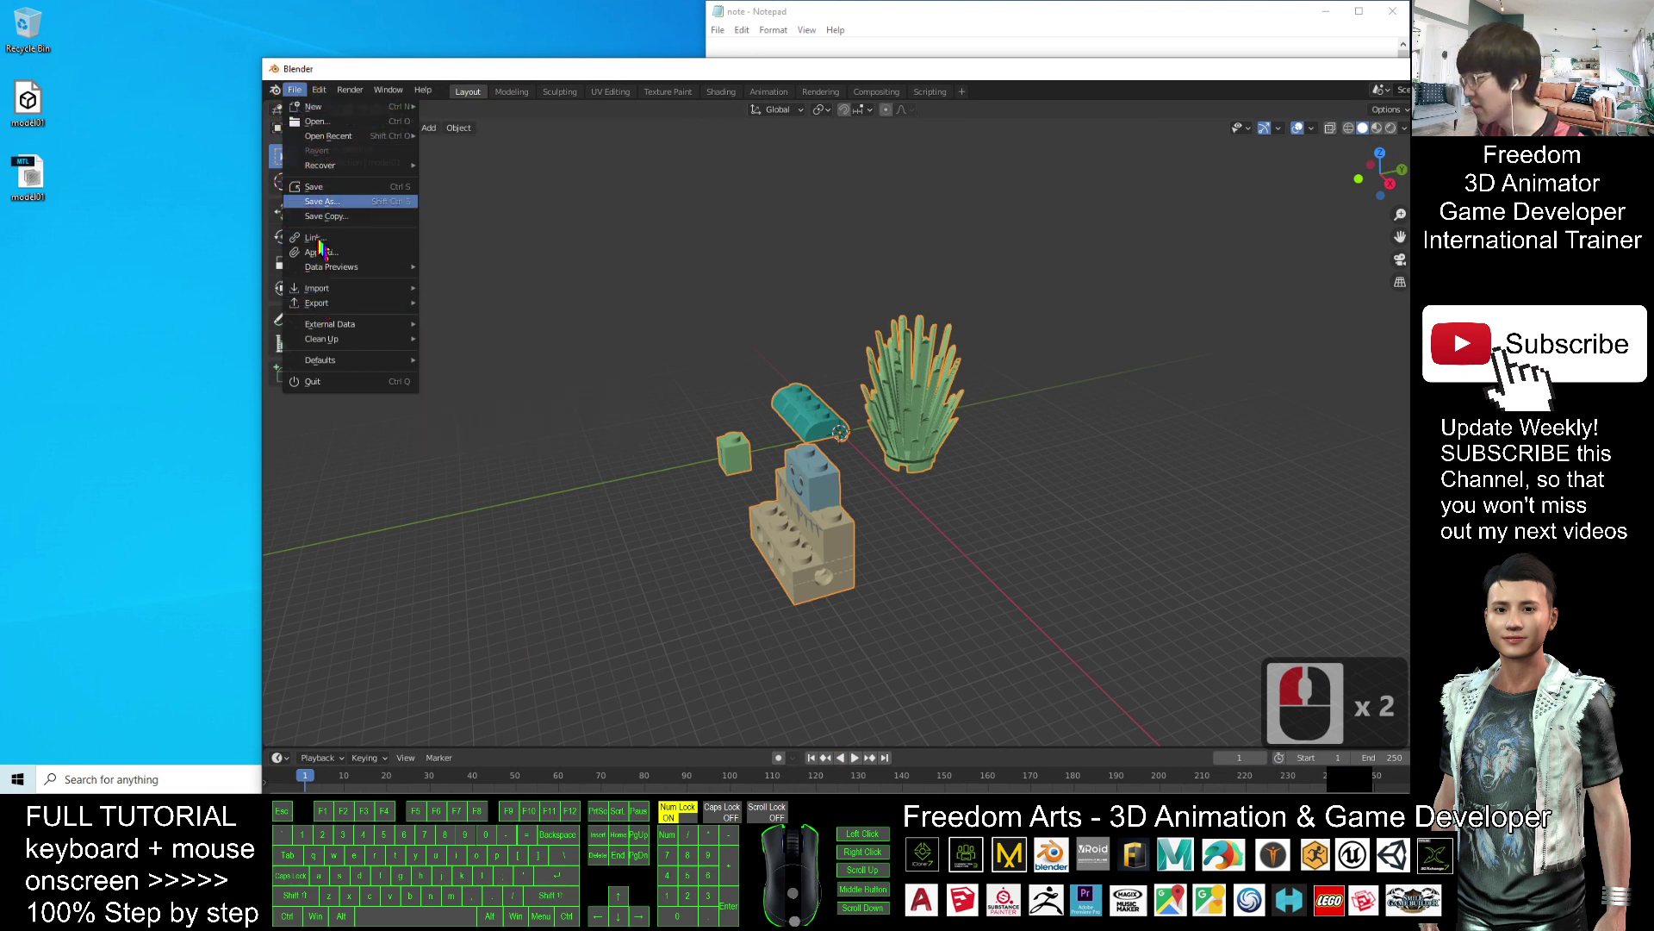
{"action": "left_click", "coordinate": [383, 304]}
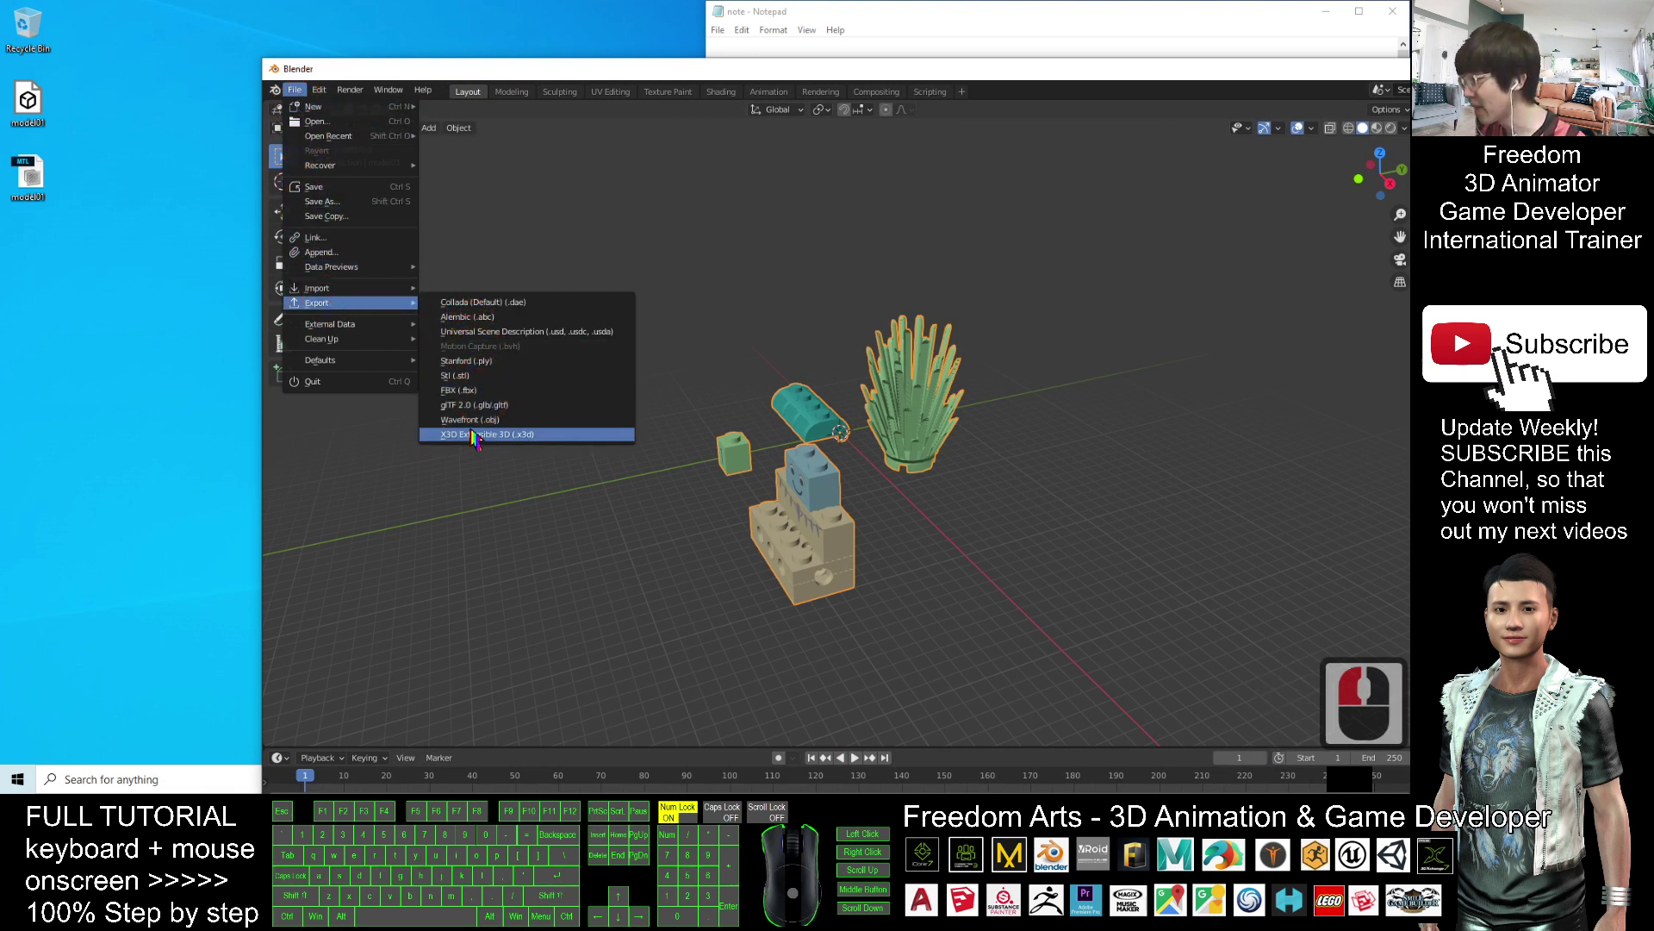
{"action": "left_click", "coordinate": [473, 392]}
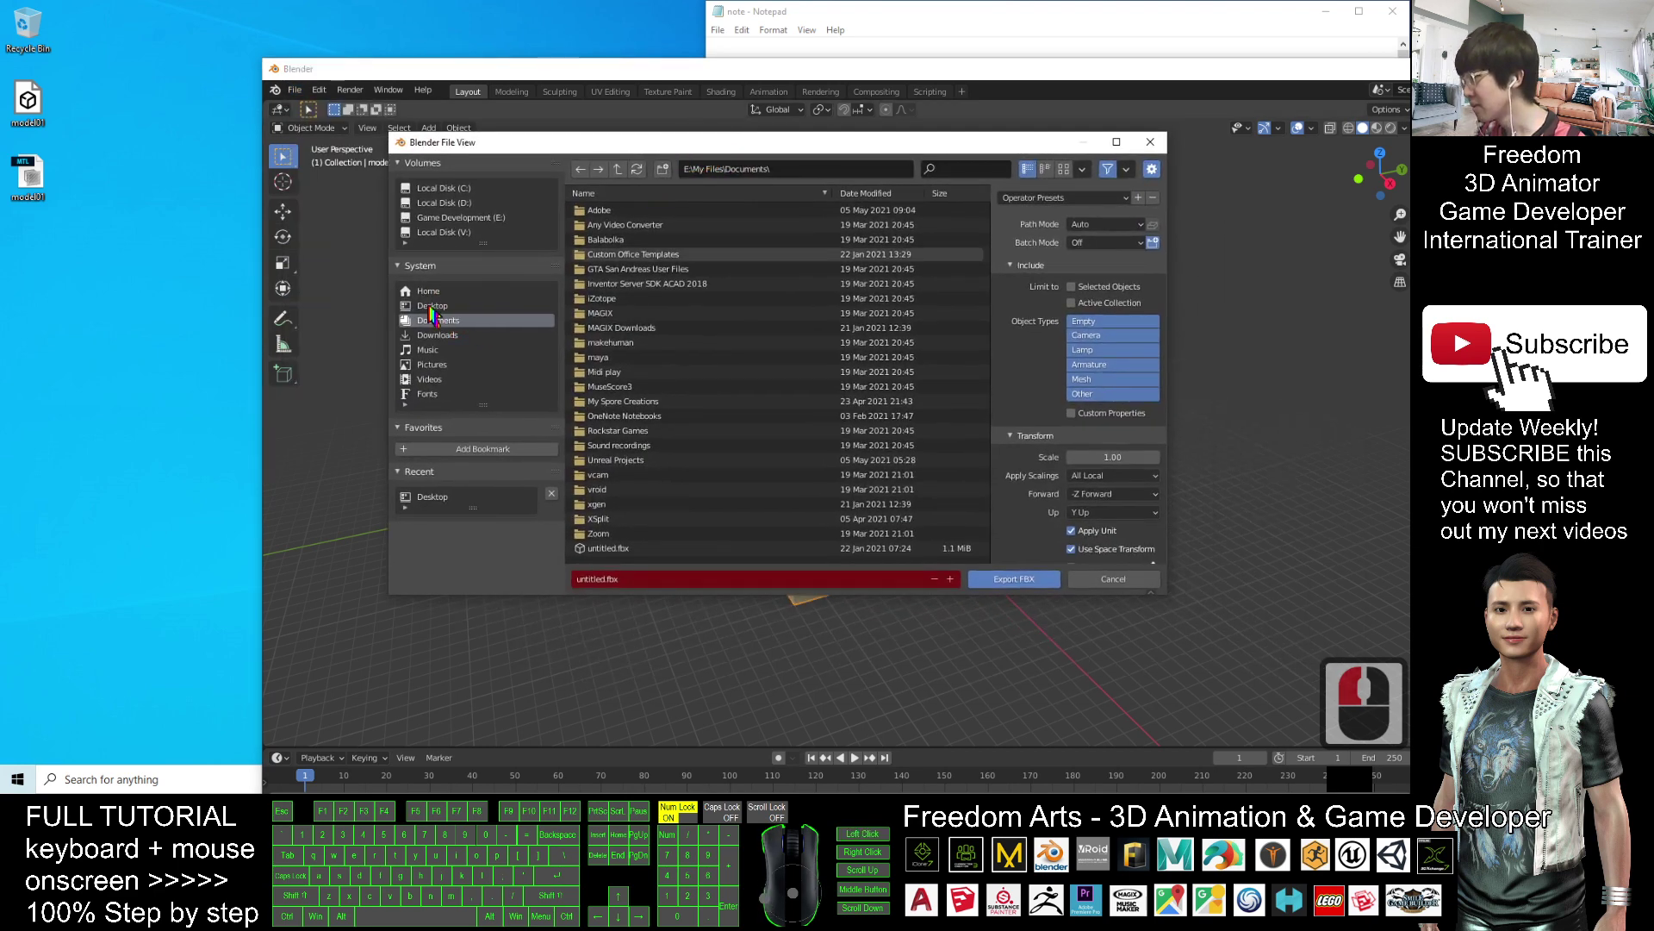
{"action": "left_click", "coordinate": [435, 306]}
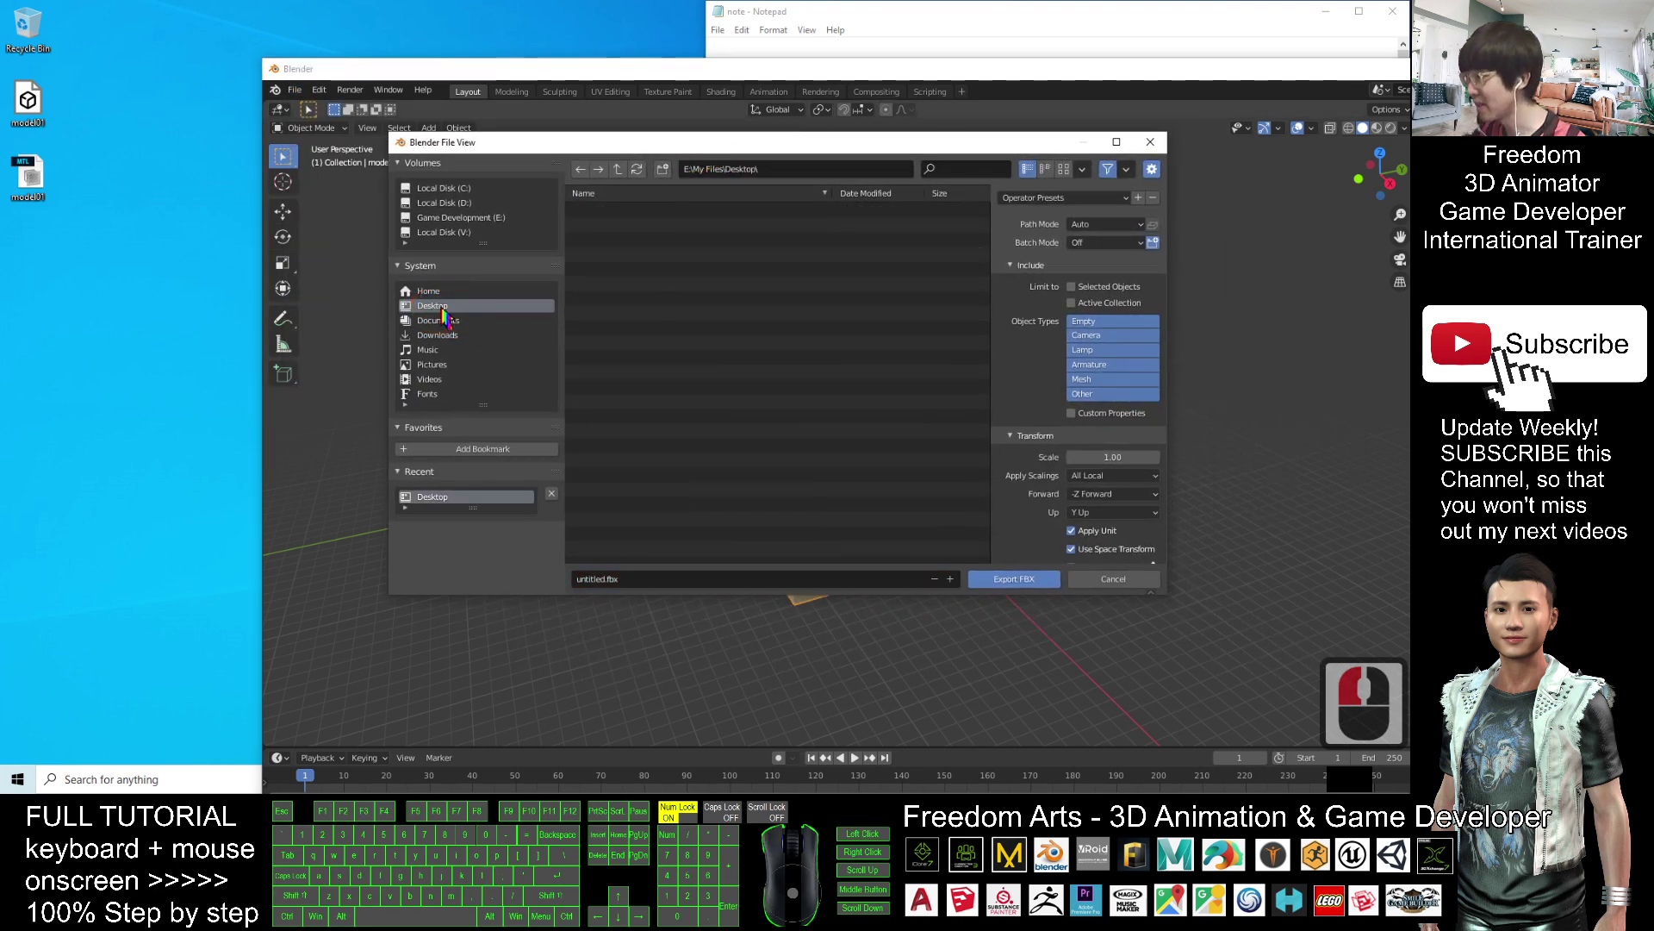
Step: Set the FBX export's path mode to Copy and turn on texture embedding
{"action": "left_click", "coordinate": [1088, 224]}
{"action": "left_click", "coordinate": [1080, 322]}
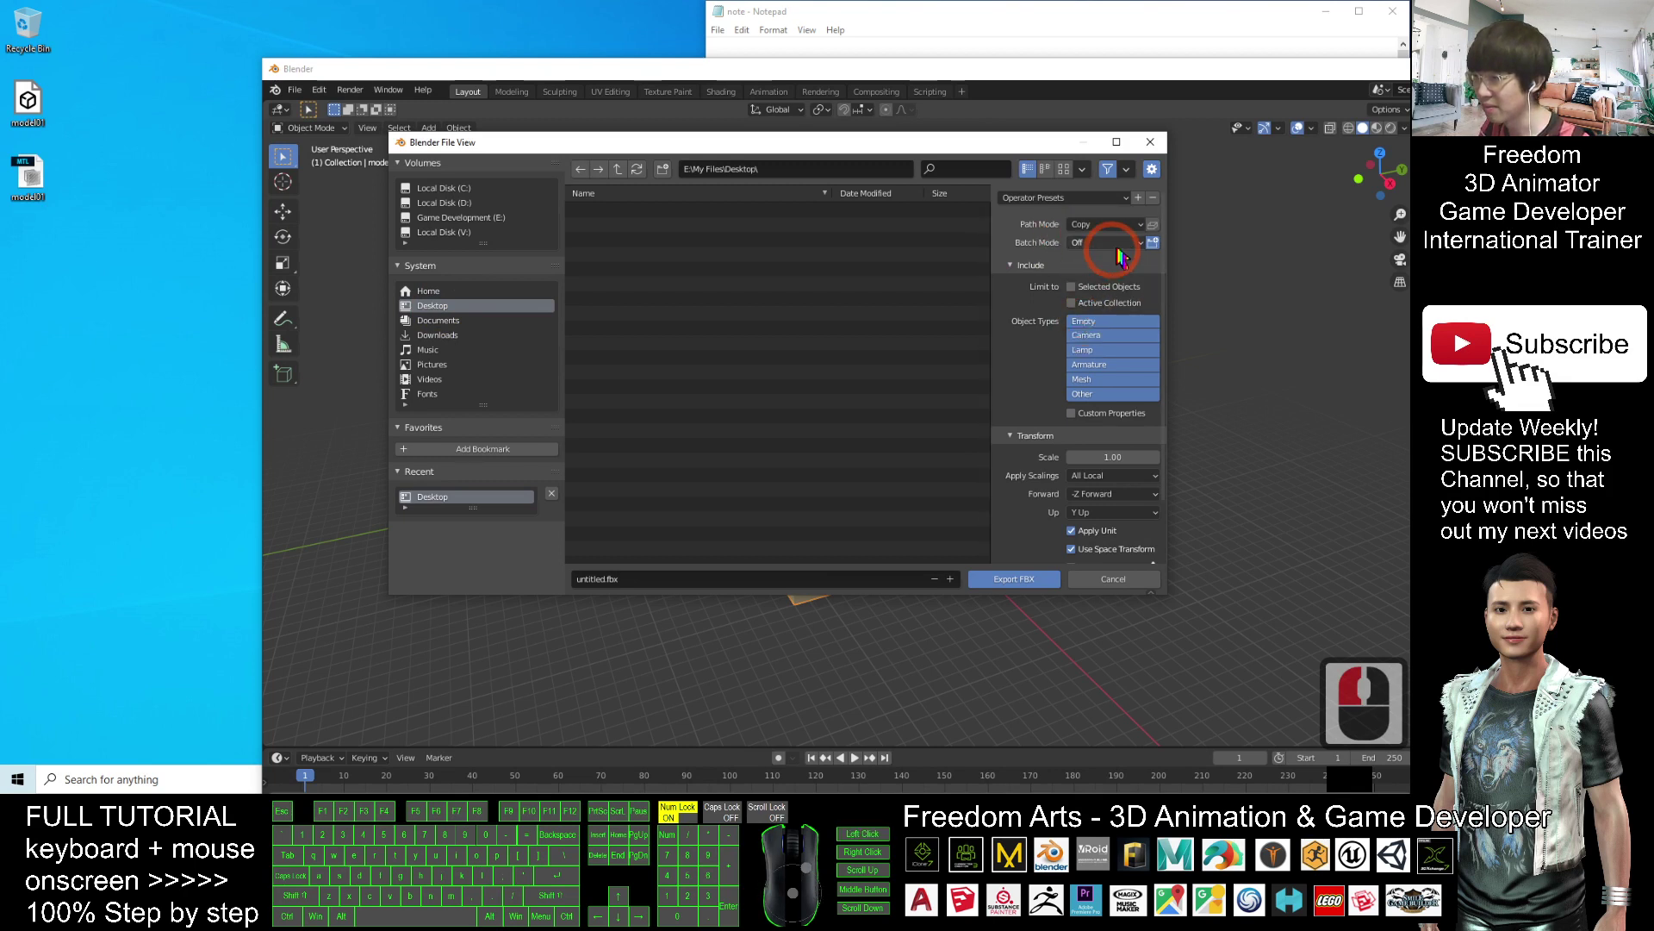
{"action": "left_click", "coordinate": [1153, 225]}
{"action": "left_click", "coordinate": [1154, 227]}
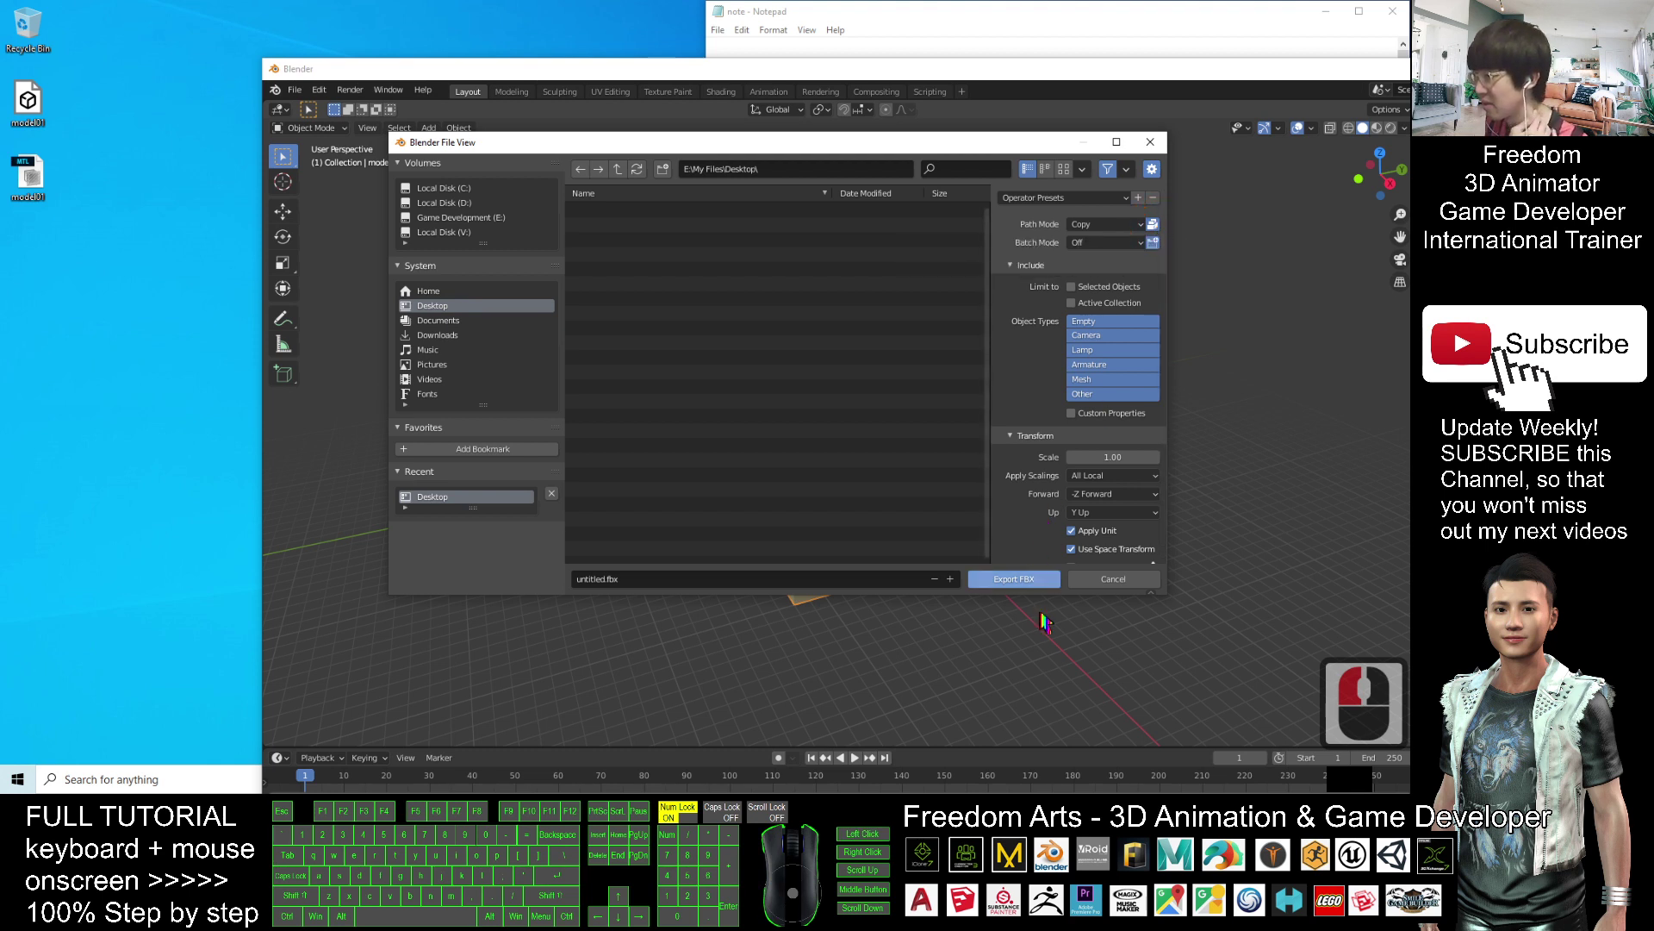
Step: Name the FBX file model01 and export it
{"action": "left_click", "coordinate": [1017, 584]}
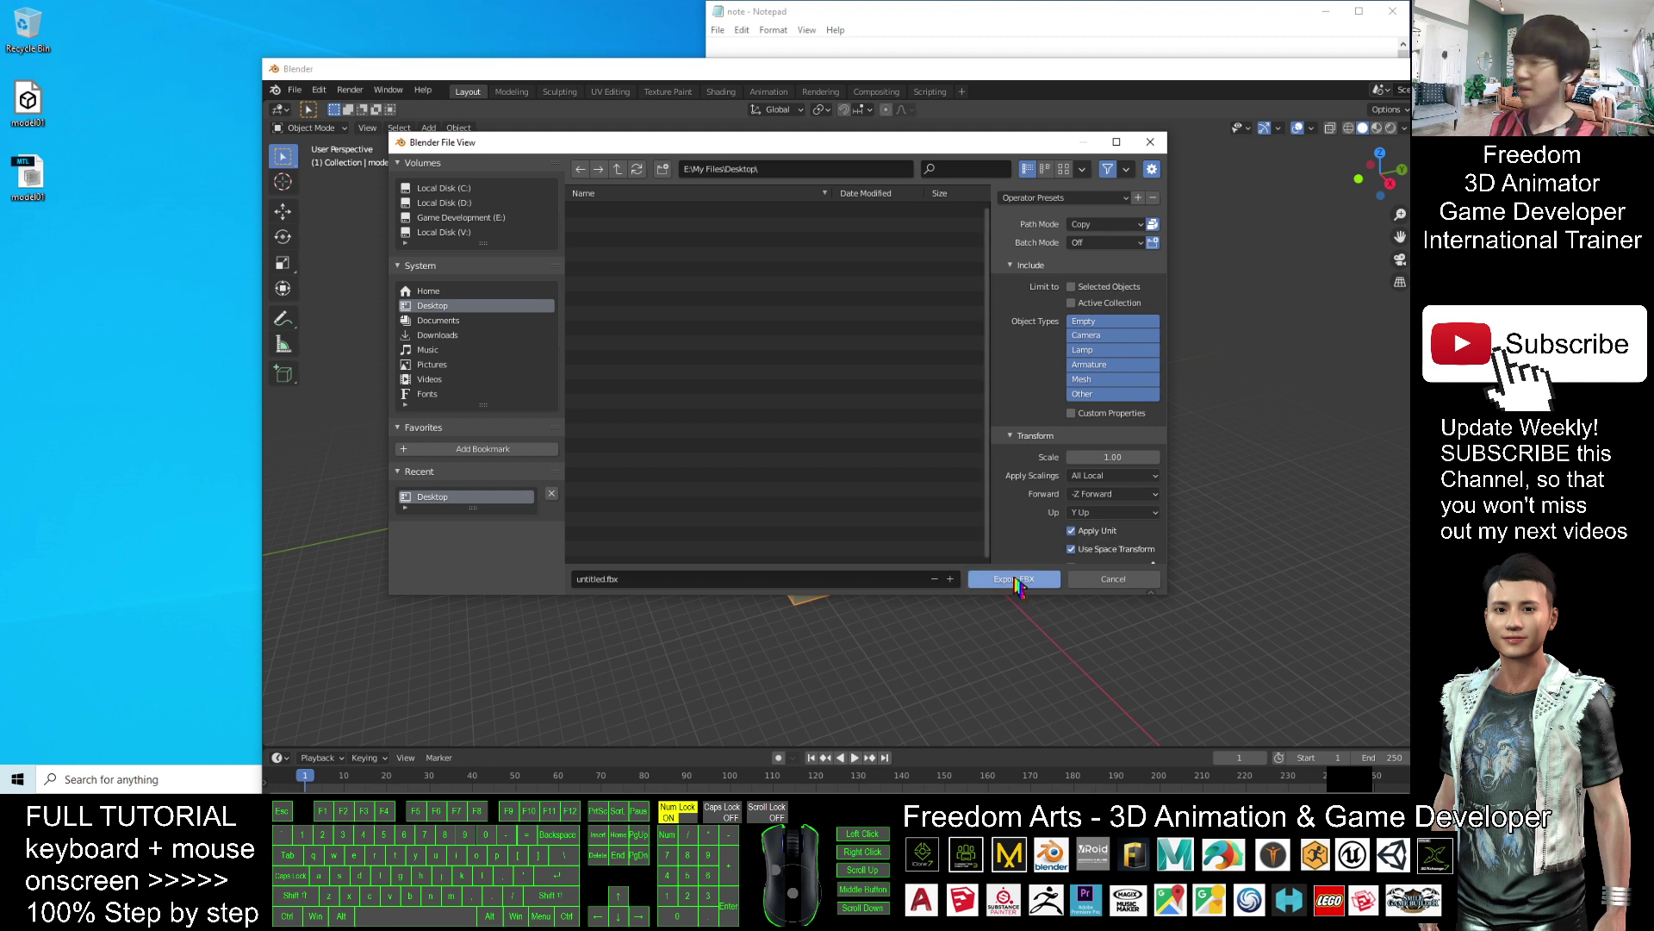
{"action": "left_click", "coordinate": [598, 577]}
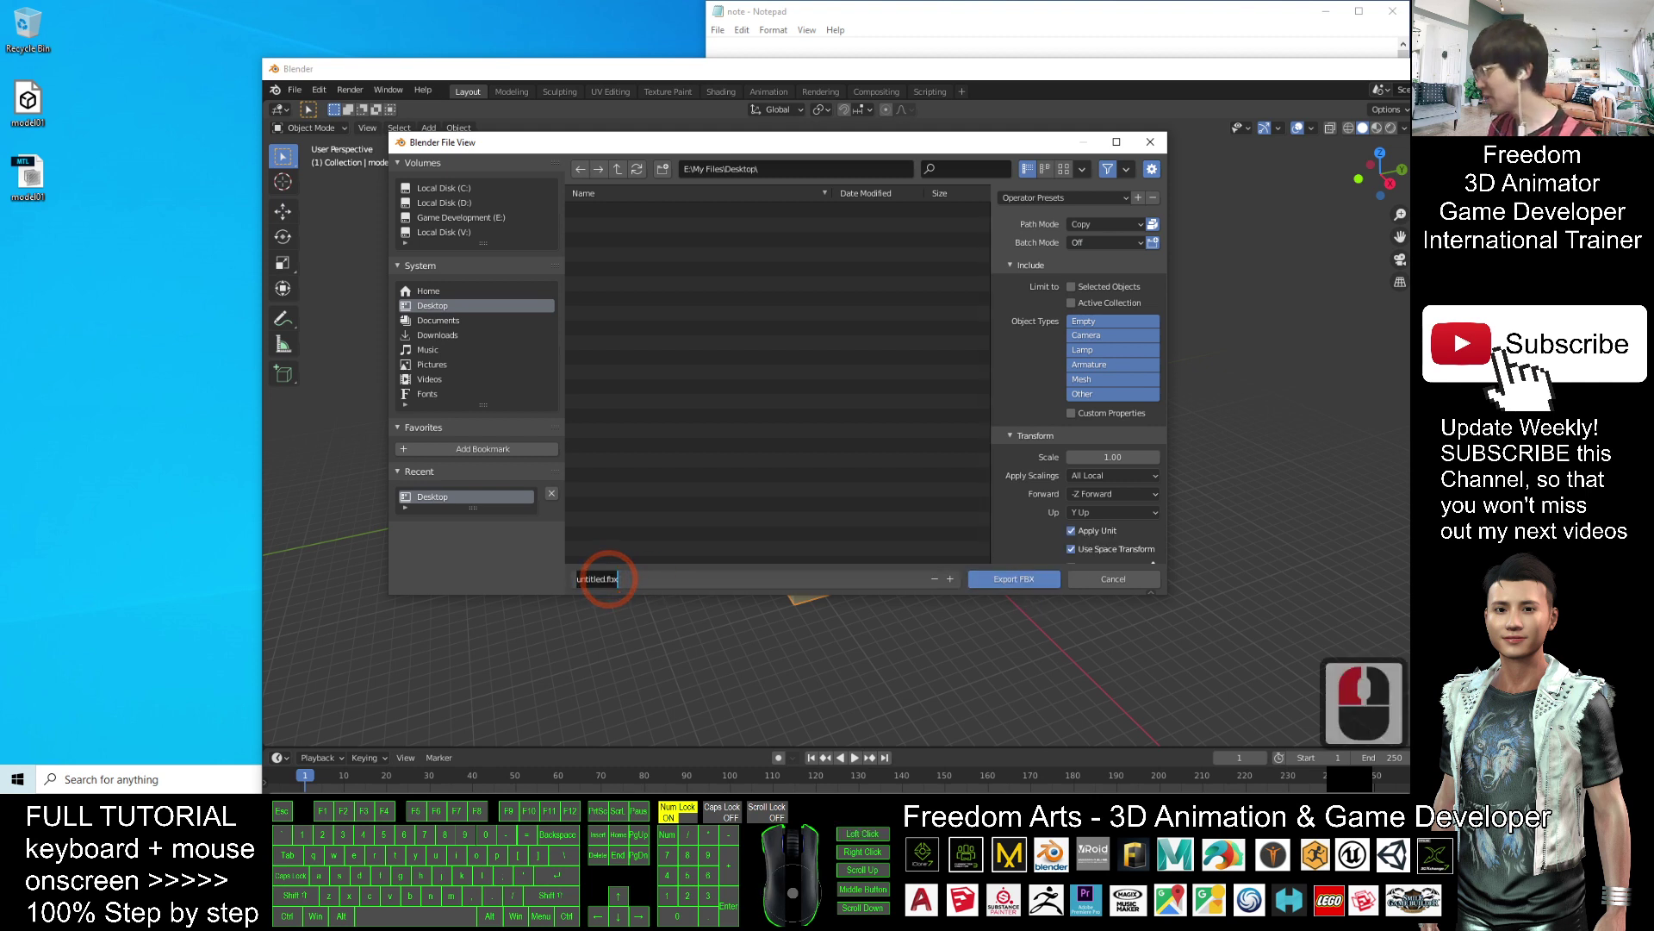
{"action": "type", "text": "model01"}
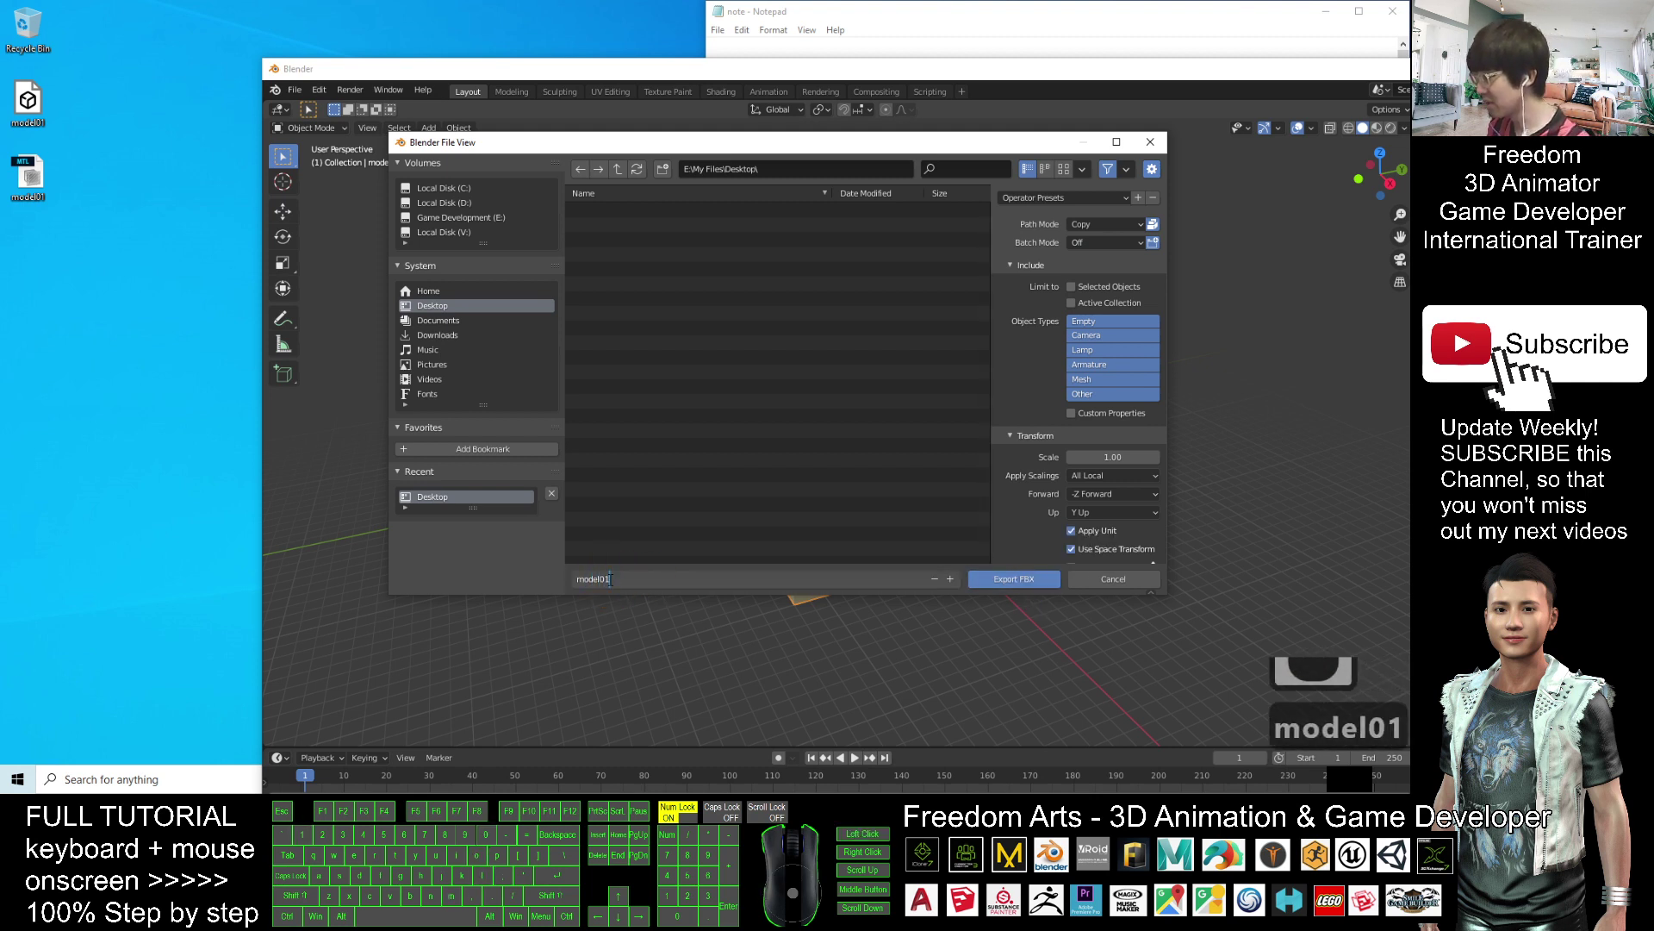
{"action": "left_click", "coordinate": [1014, 578]}
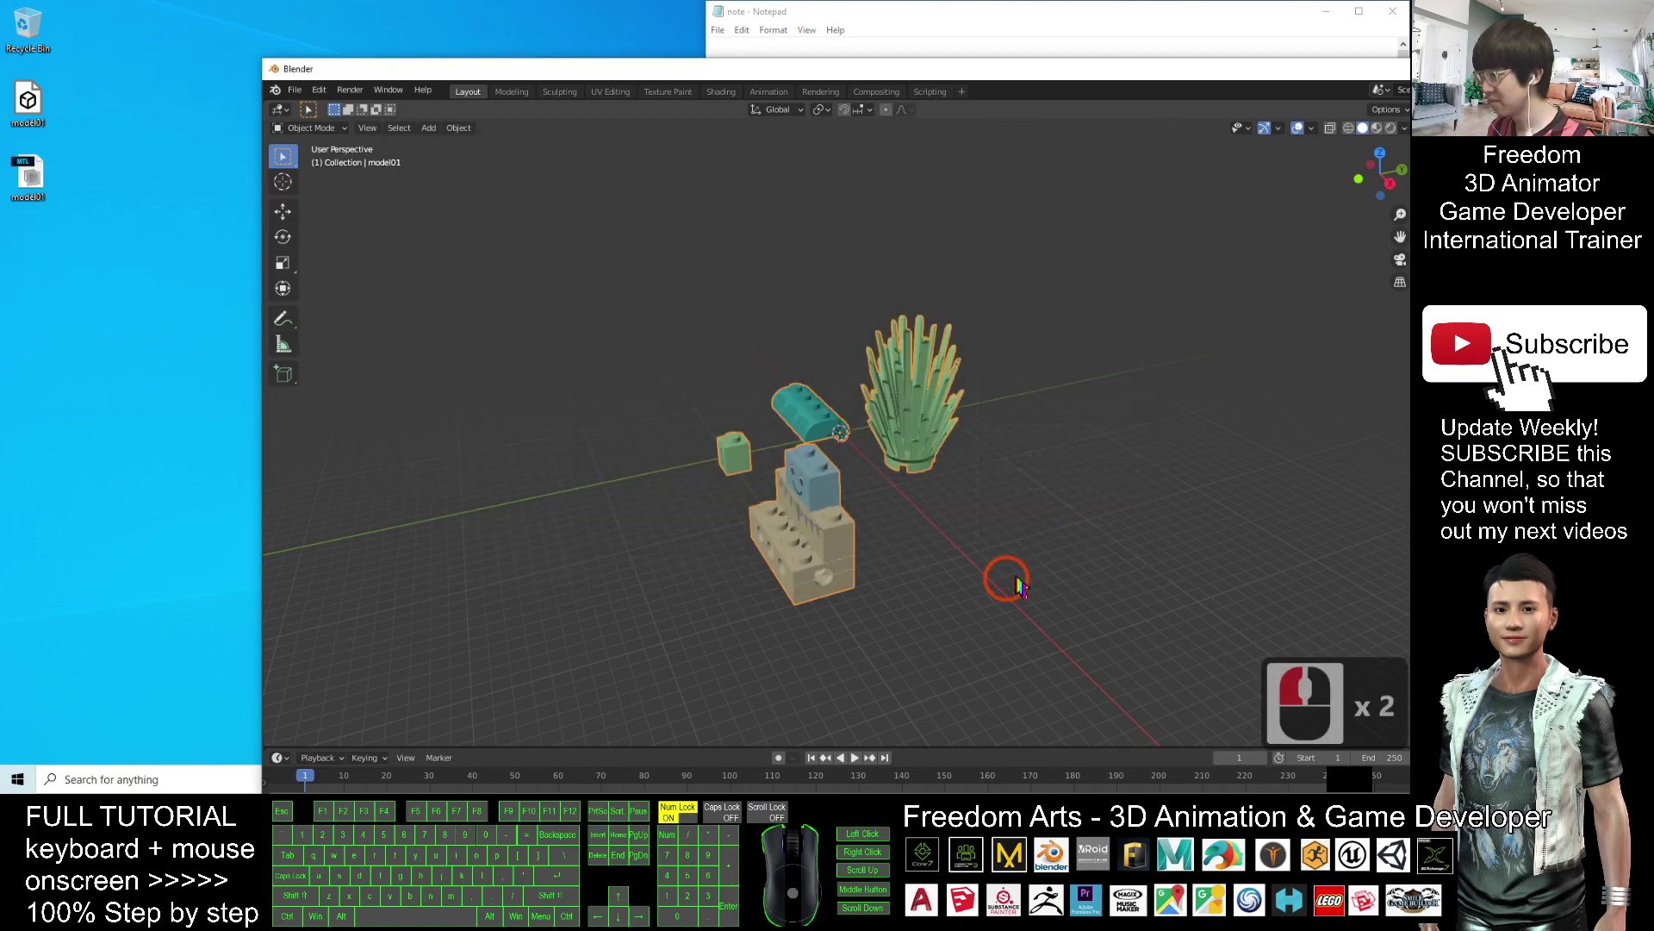
Step: Check the exported model01 FBX file on the Desktop
{"action": "left_click", "coordinate": [1265, 521]}
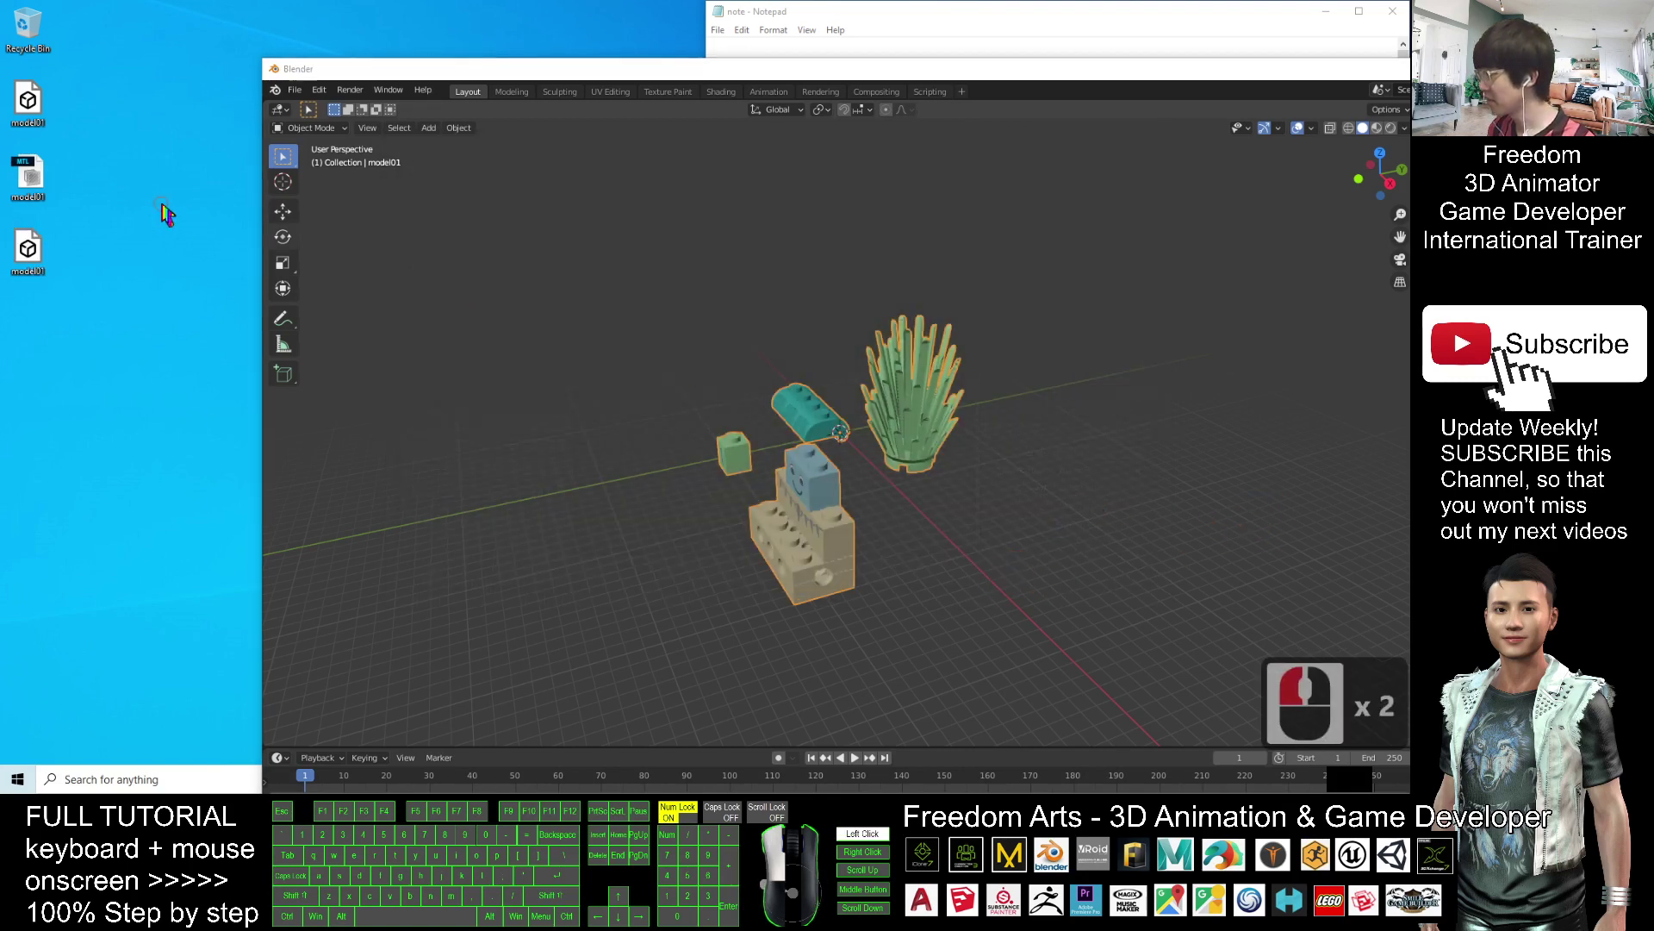
{"action": "left_click", "coordinate": [35, 248]}
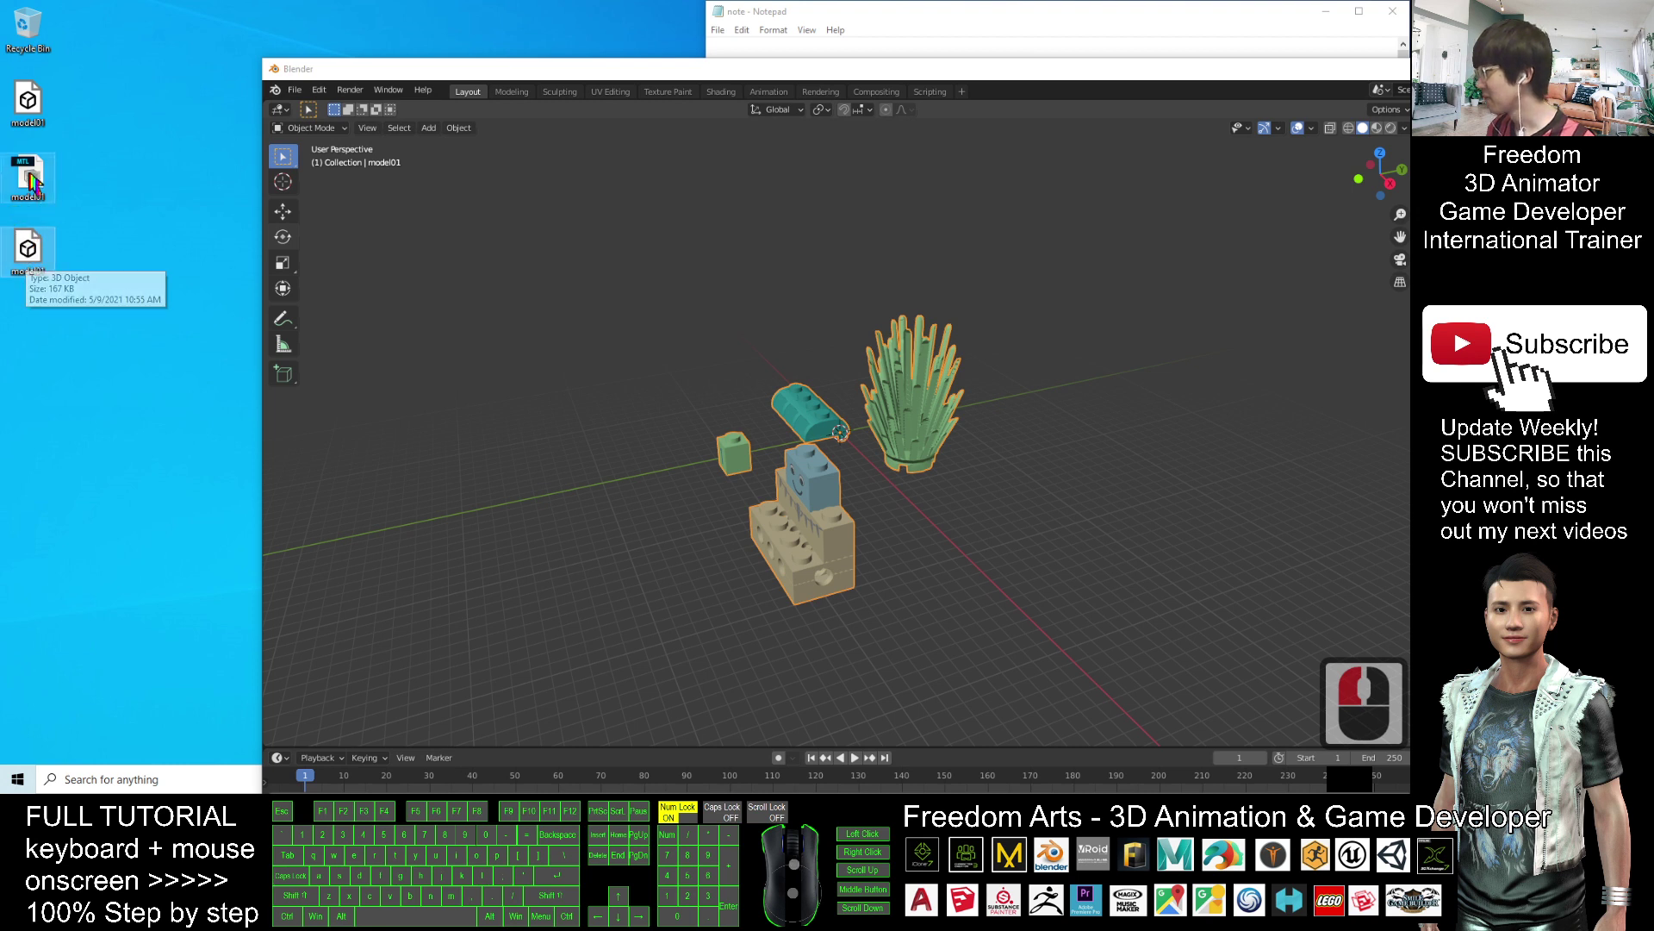
{"action": "left_click", "coordinate": [40, 262]}
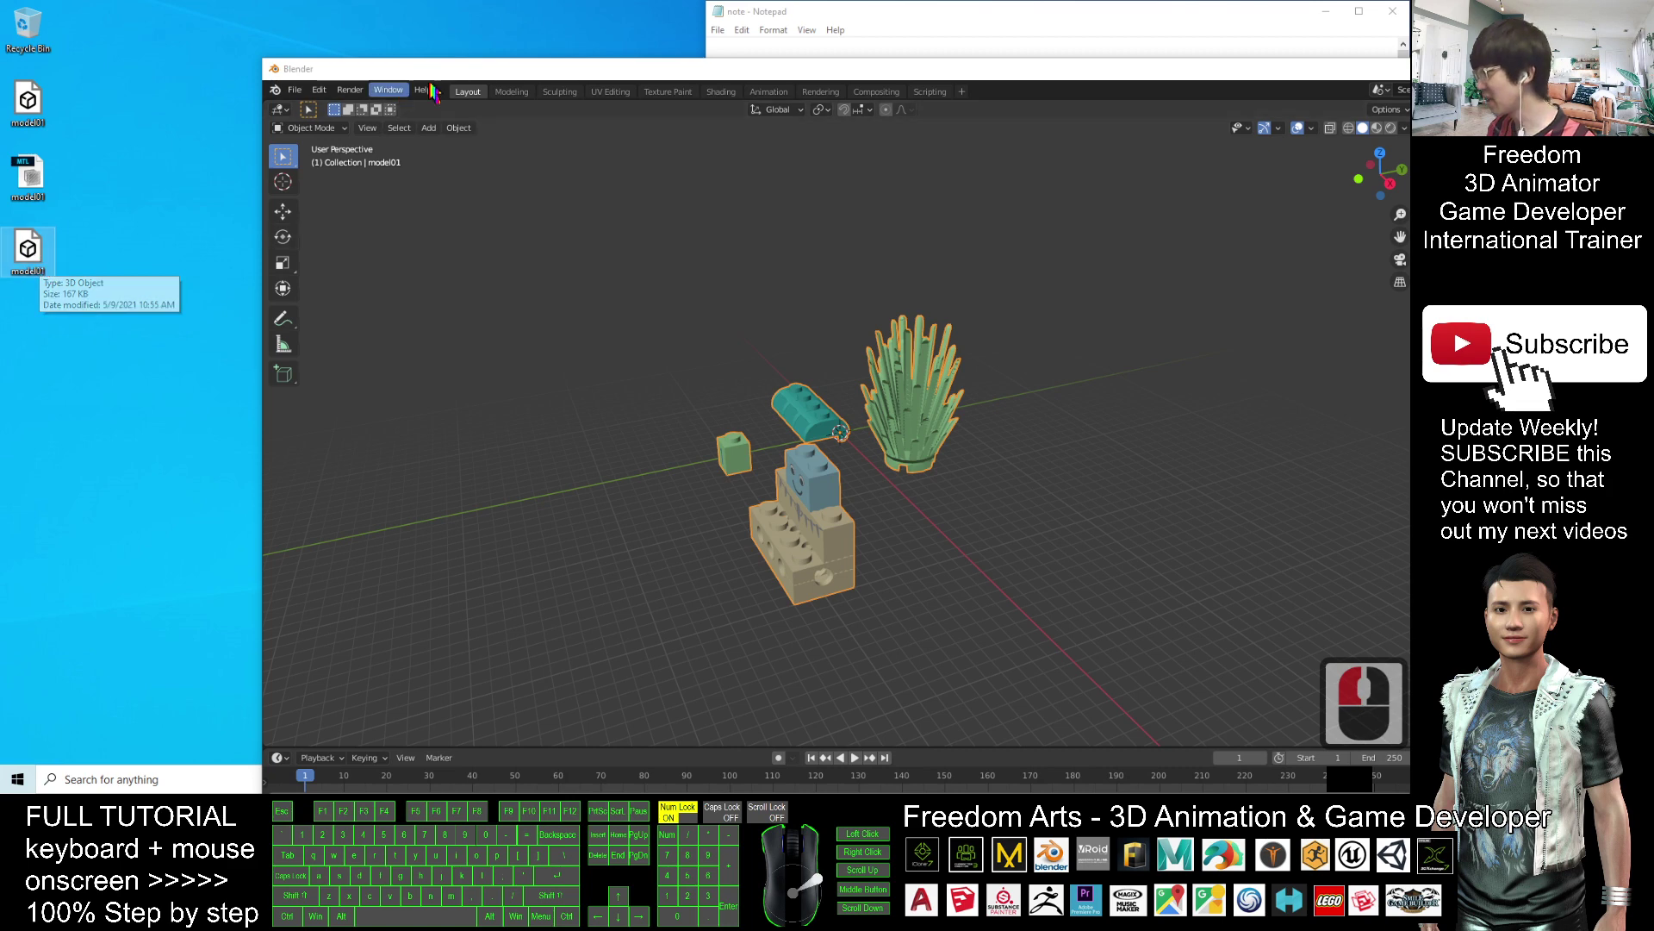
Step: Move the Blender window clear of the Desktop icons and open a new File Explorer window
{"action": "left_click_drag", "start_coordinate": [462, 67], "coordinate": [516, 38]}
{"action": "left_click", "coordinate": [30, 250]}
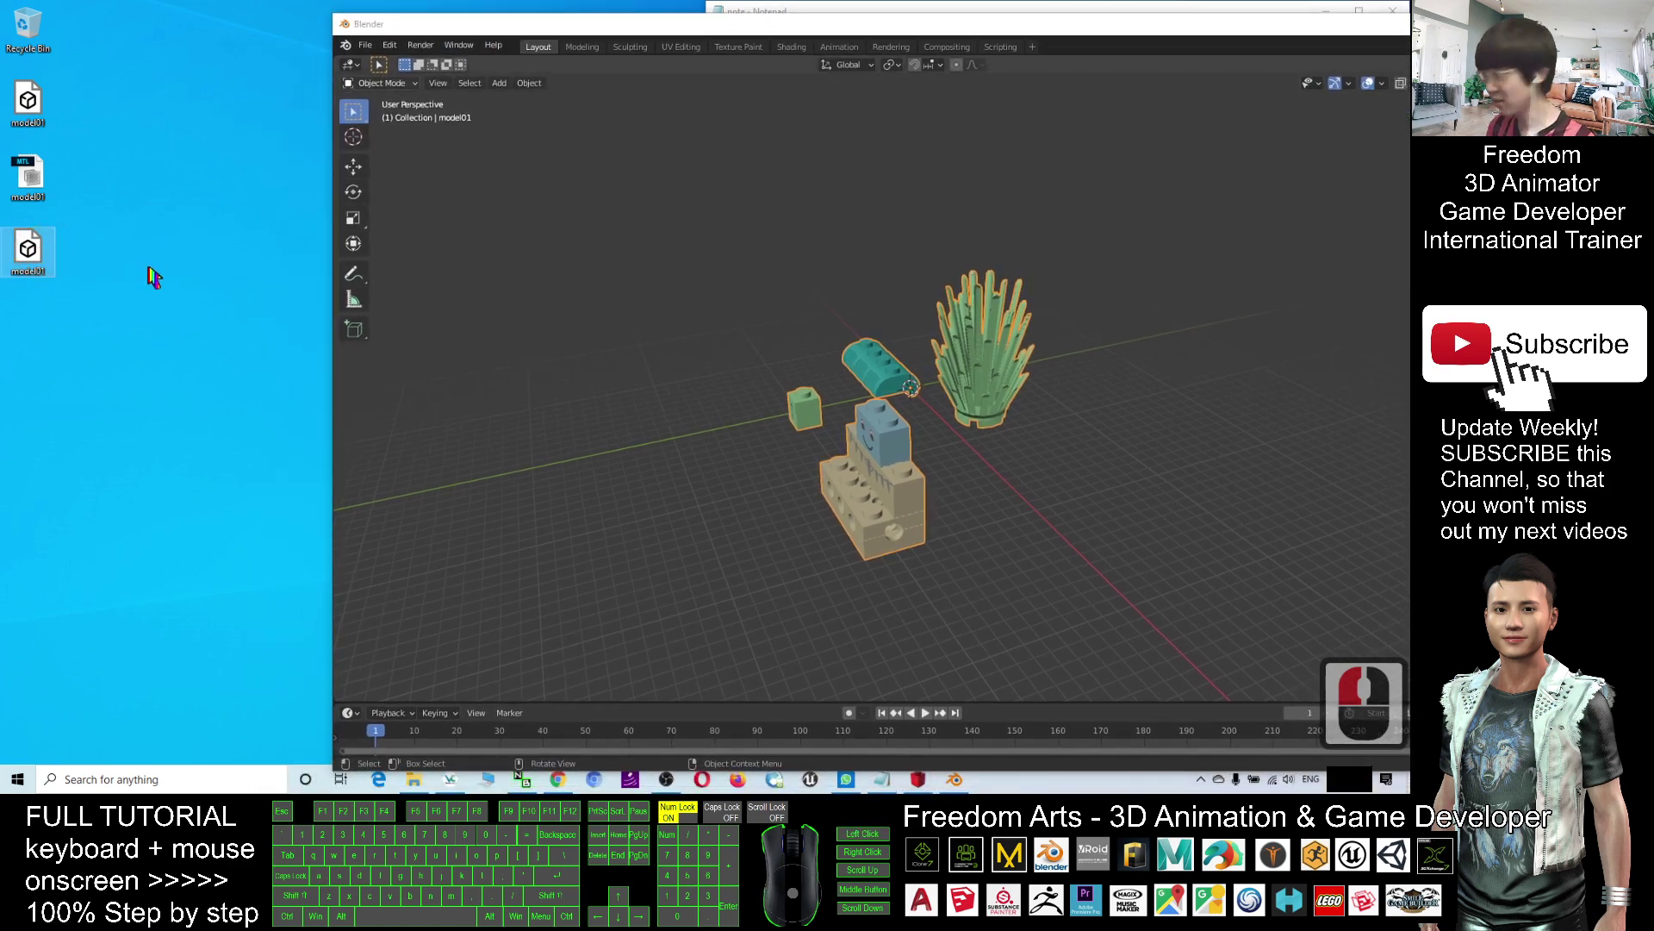
{"action": "left_click", "coordinate": [340, 609]}
{"action": "right_click", "coordinate": [415, 780]}
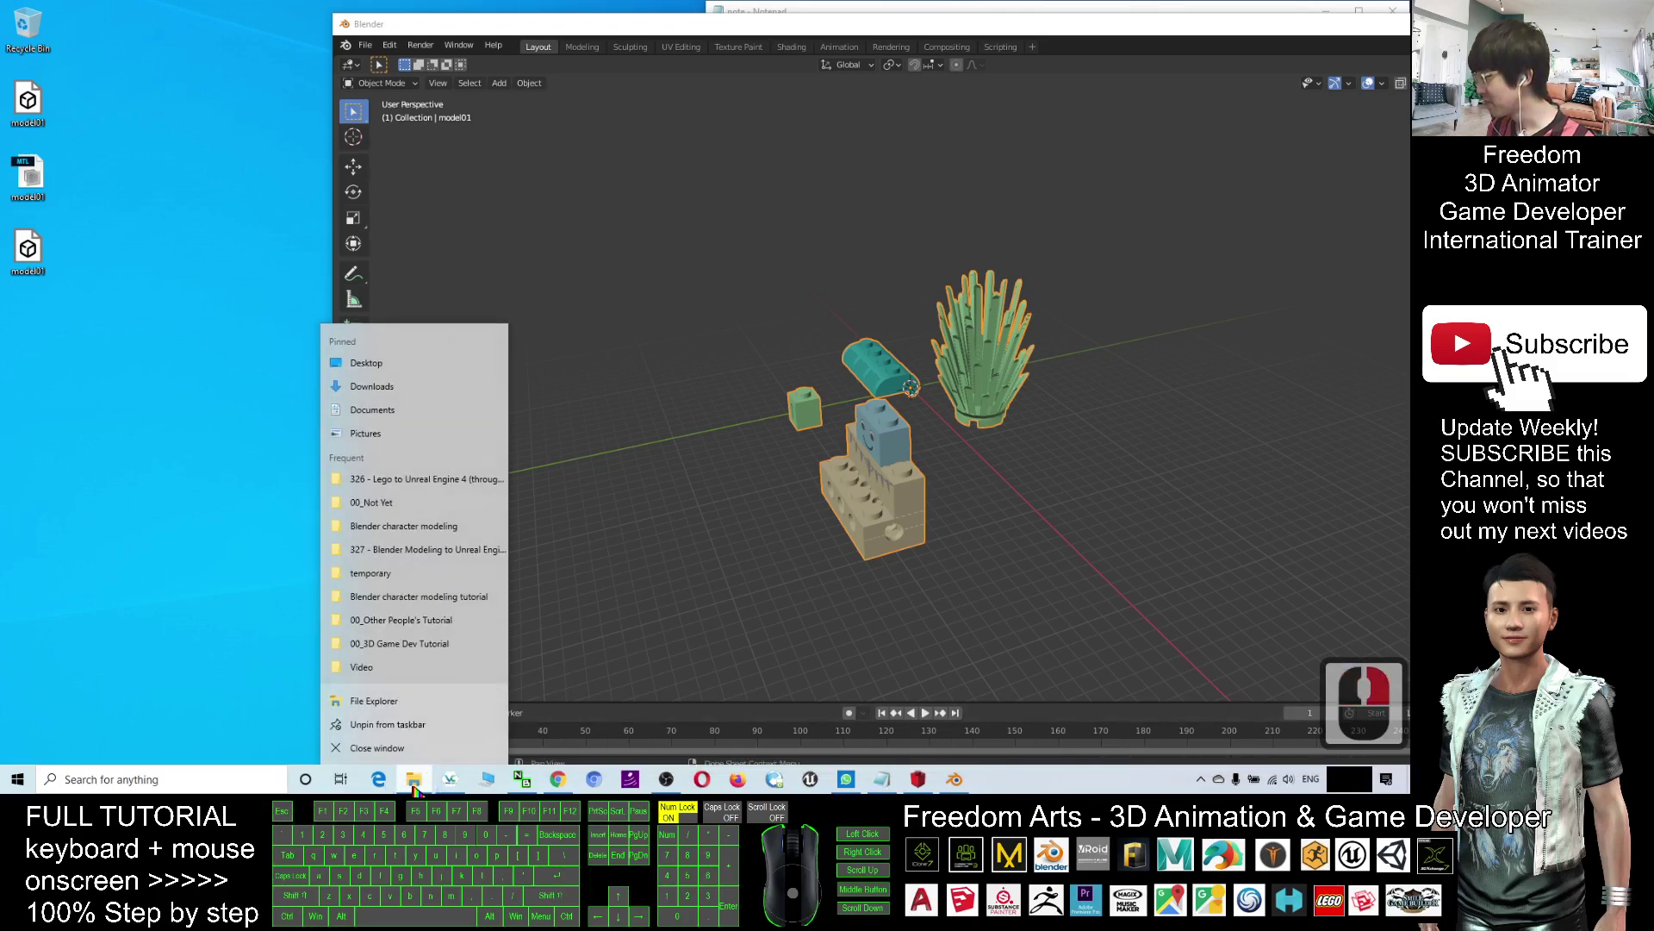
{"action": "left_click", "coordinate": [375, 702]}
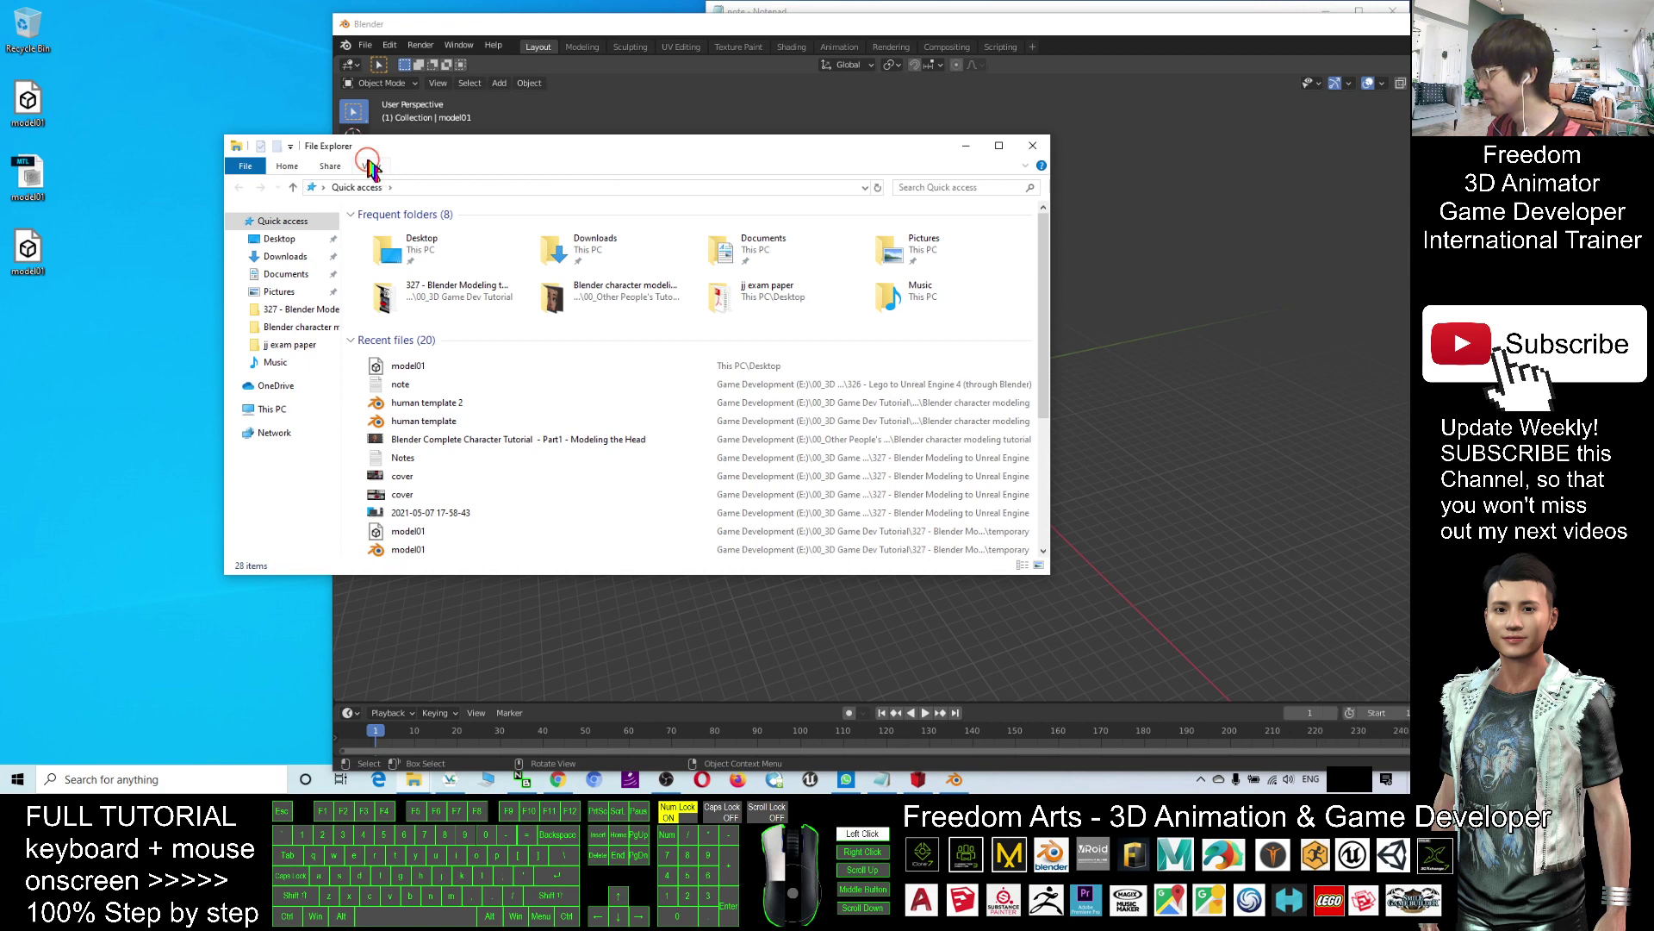
Step: Turn off hiding extensions for known file types in the folder options and apply the change
{"action": "left_click", "coordinate": [370, 165]}
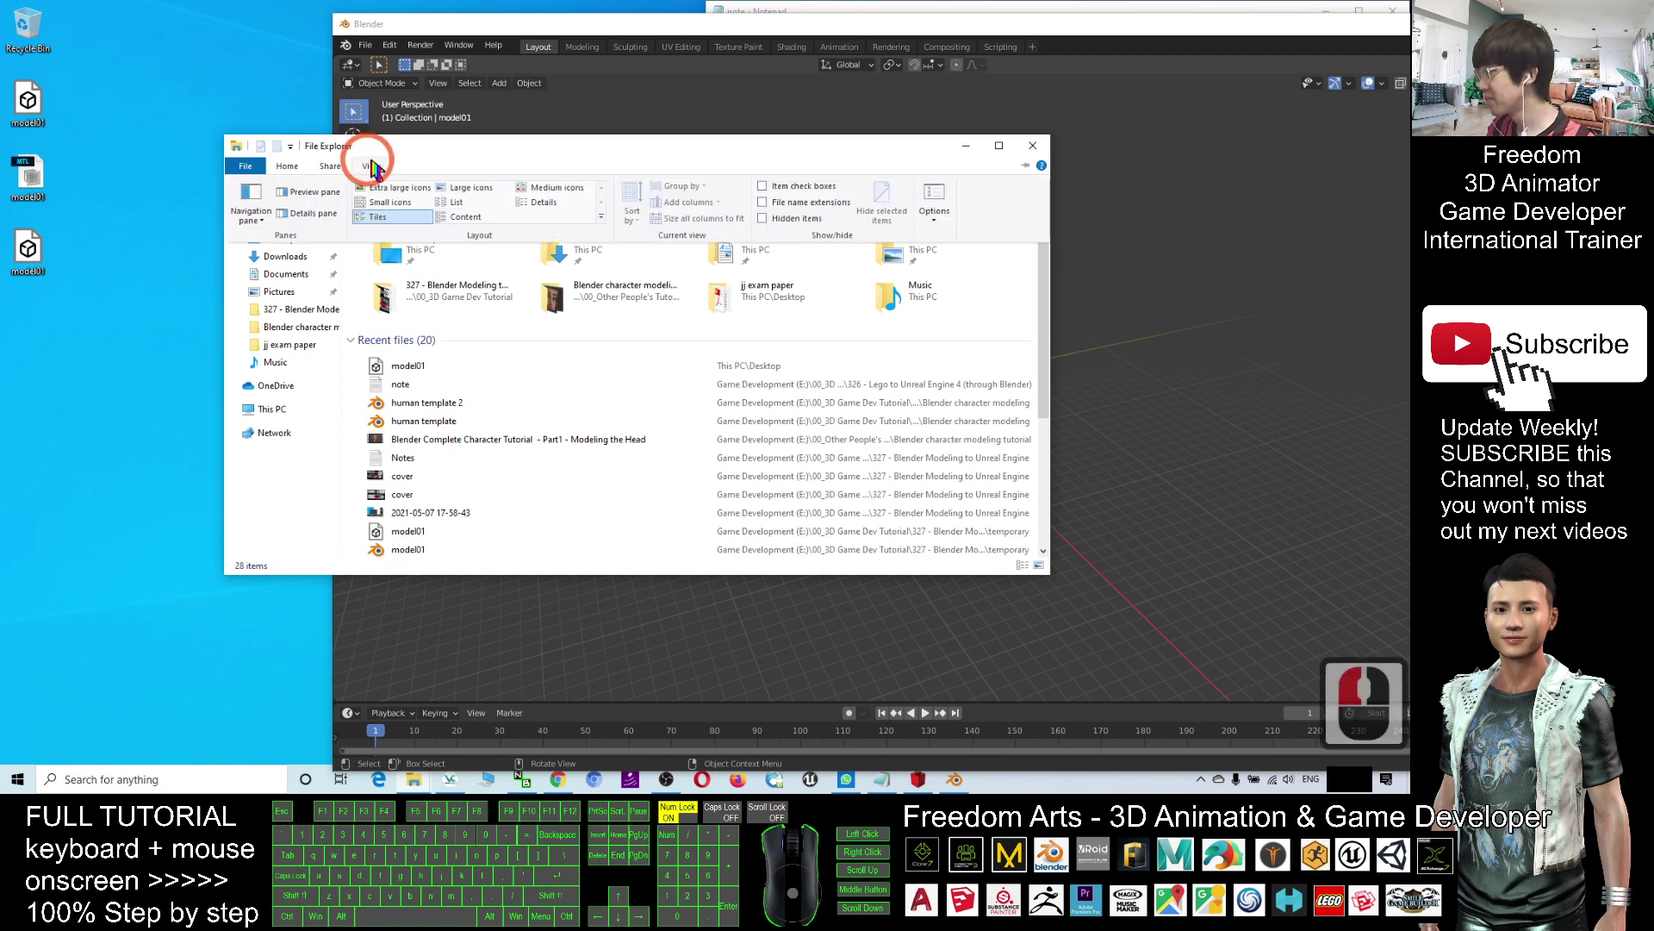
{"action": "left_click", "coordinate": [934, 196]}
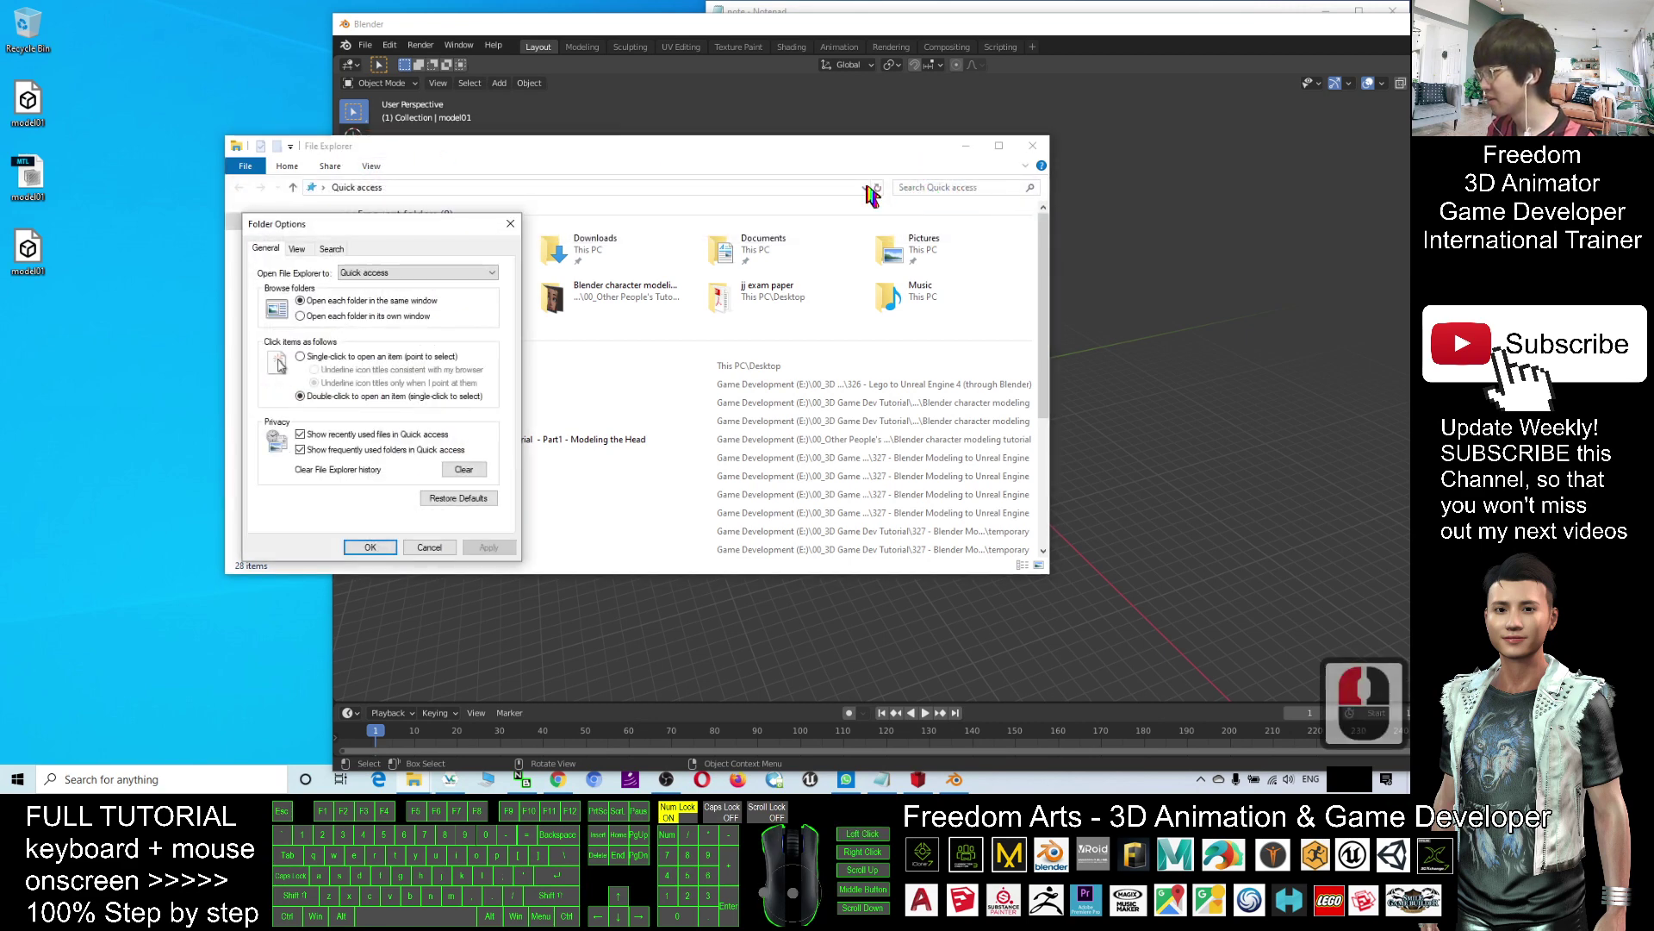
{"action": "left_click", "coordinate": [297, 248]}
{"action": "left_click", "coordinate": [283, 478]}
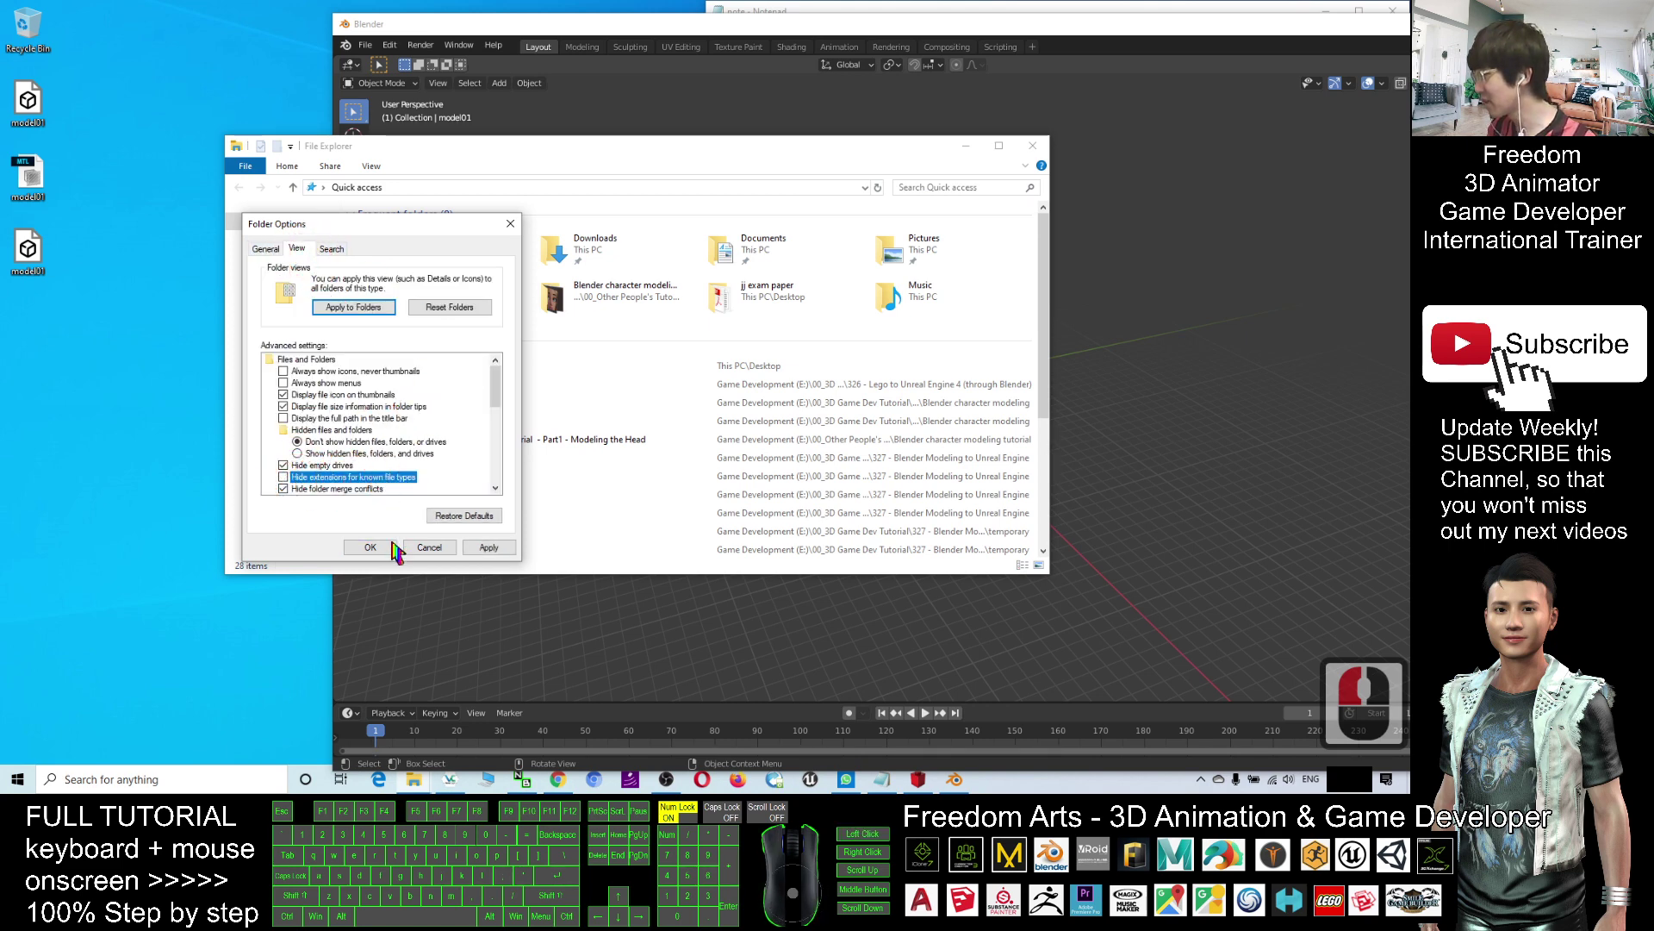
{"action": "left_click", "coordinate": [371, 546]}
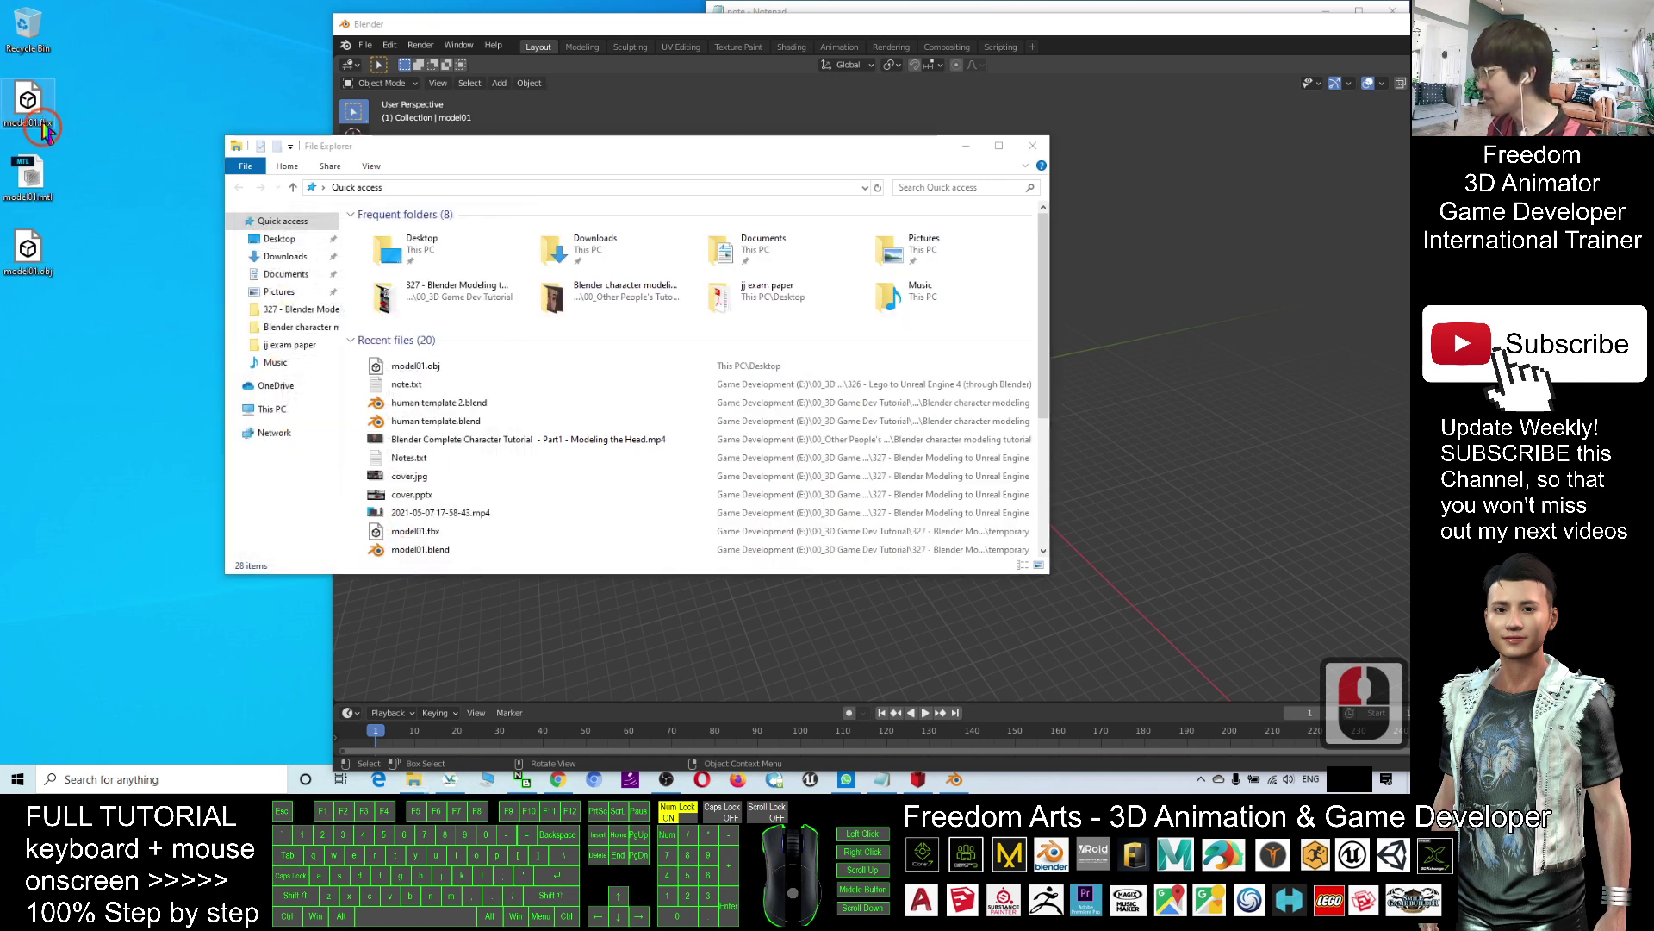
Step: Compare the extensions of the model01 files on the Desktop and close the File Explorer window
{"action": "left_click", "coordinate": [28, 254]}
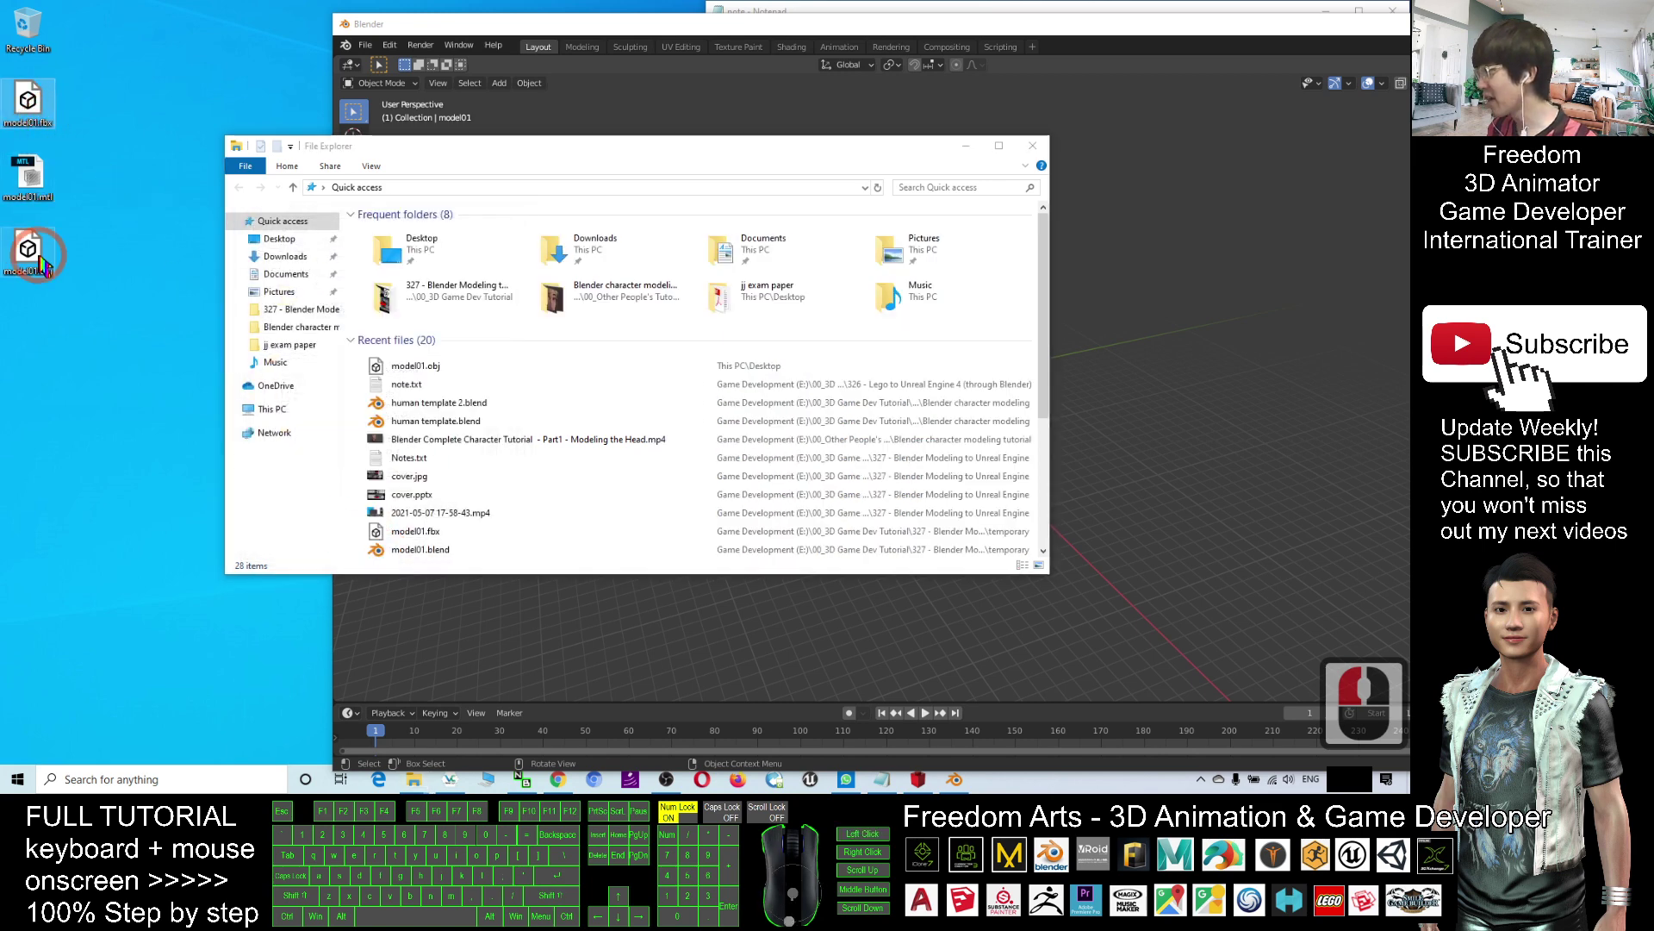
{"action": "left_click", "coordinate": [35, 101]}
{"action": "left_click", "coordinate": [36, 102]}
{"action": "left_click", "coordinate": [39, 101]}
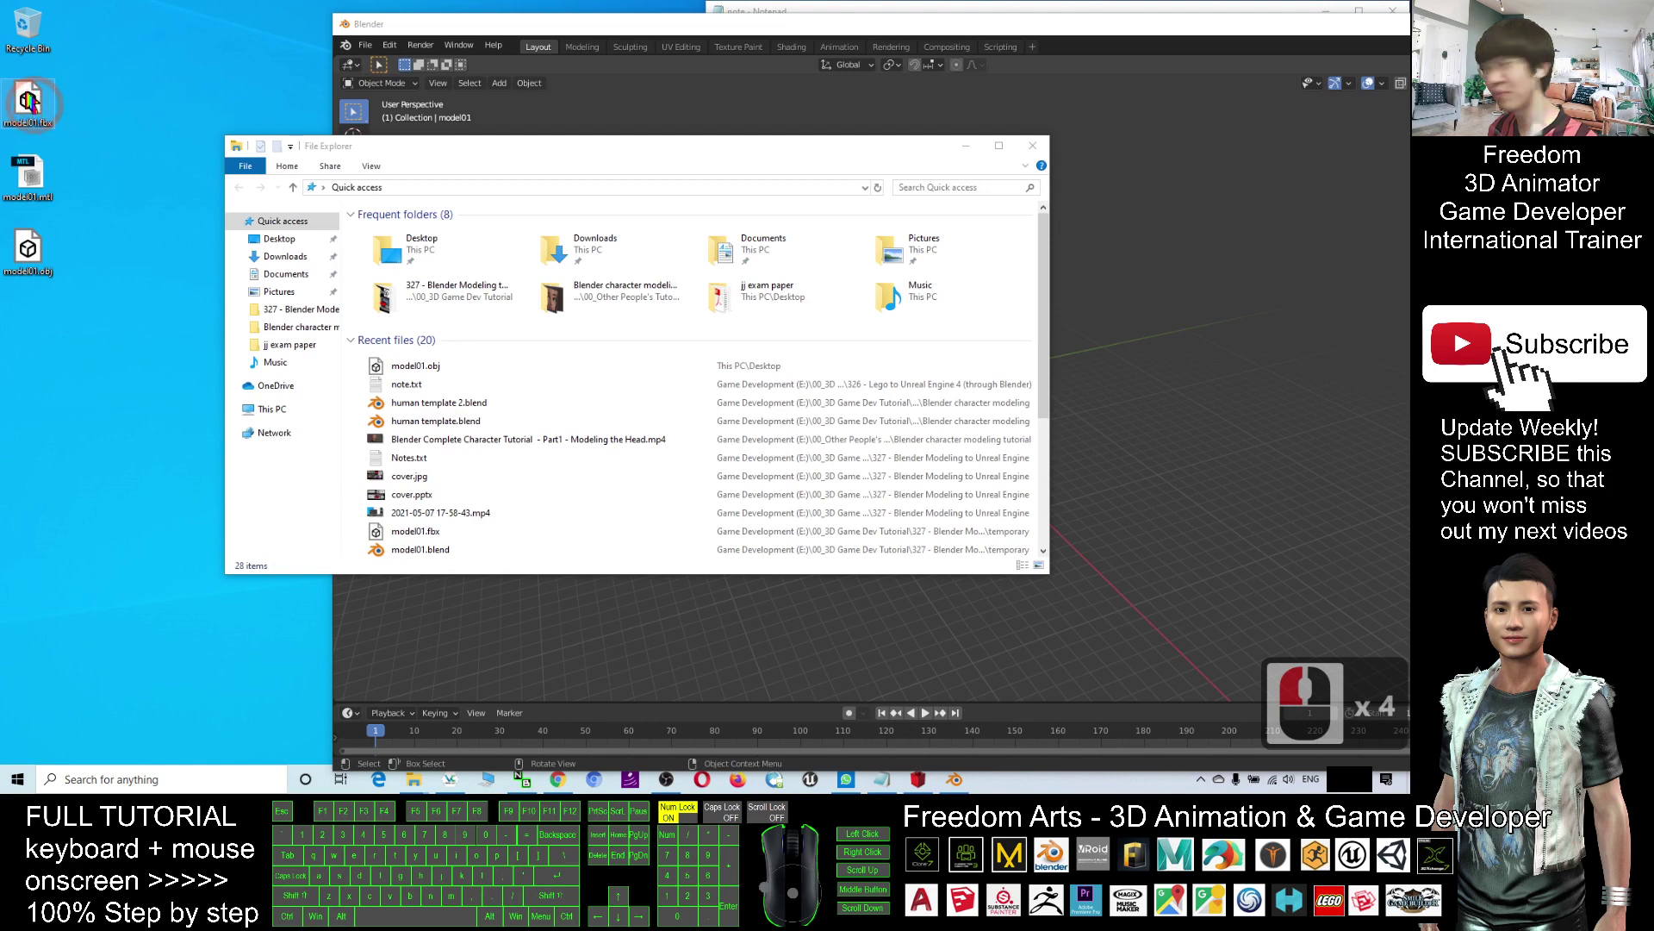
{"action": "left_click", "coordinate": [1034, 154]}
{"action": "left_click", "coordinate": [1034, 146]}
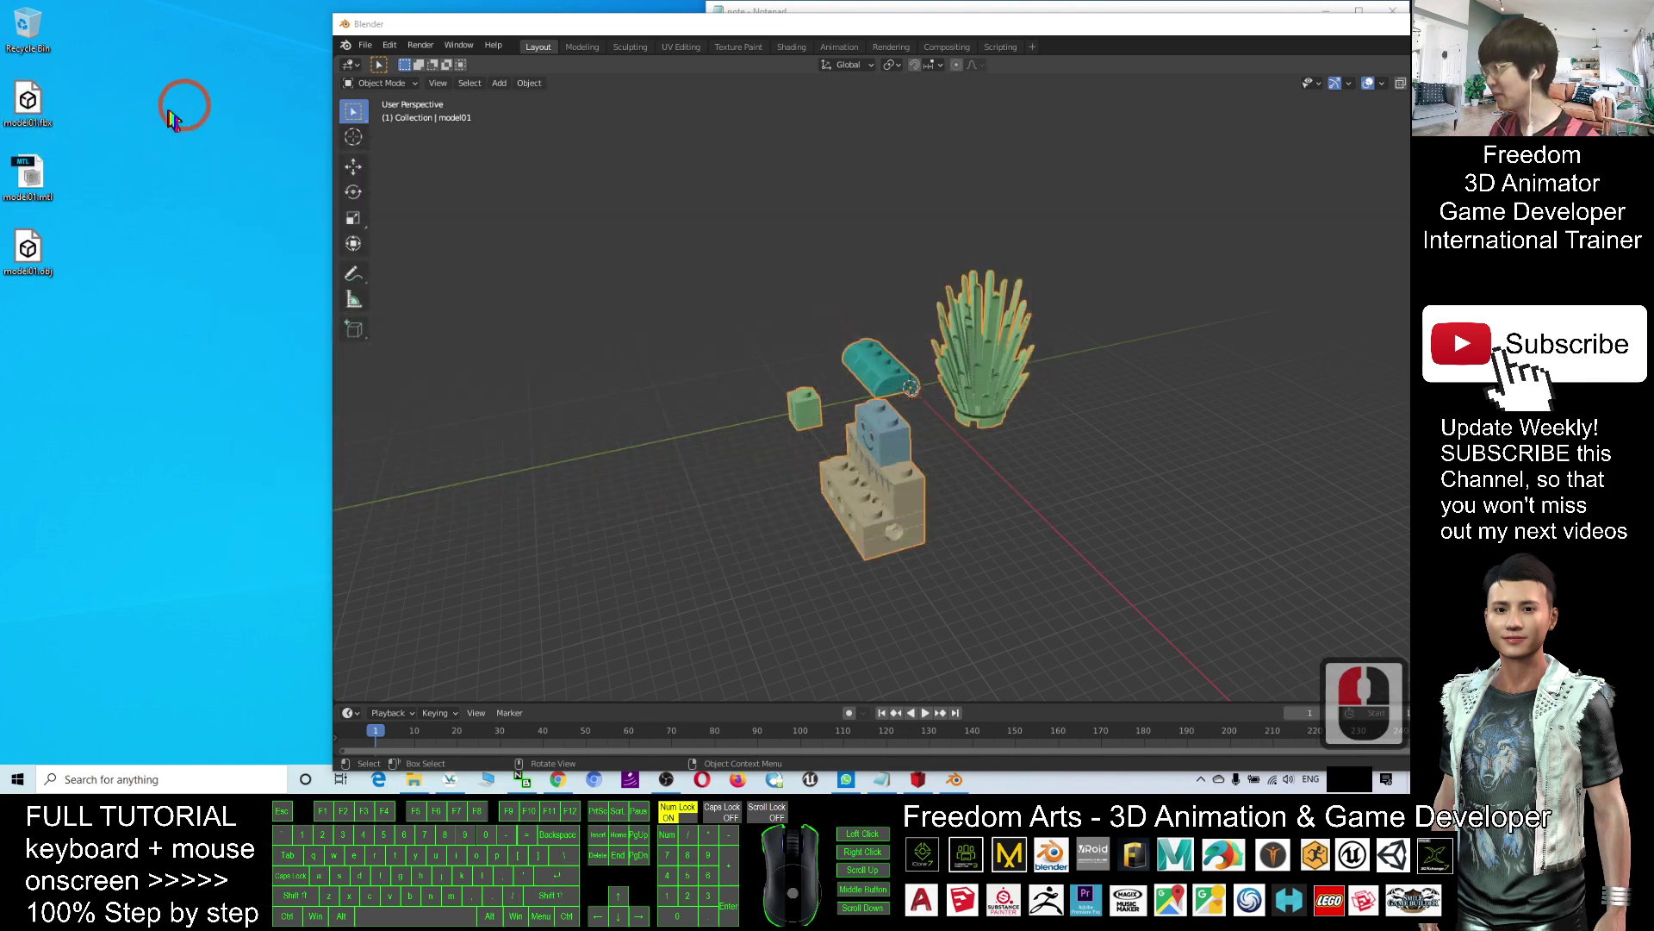
Step: Identify the FBX version of model01 among the Desktop files, shifting the Blender window as needed
{"action": "left_click", "coordinate": [27, 294]}
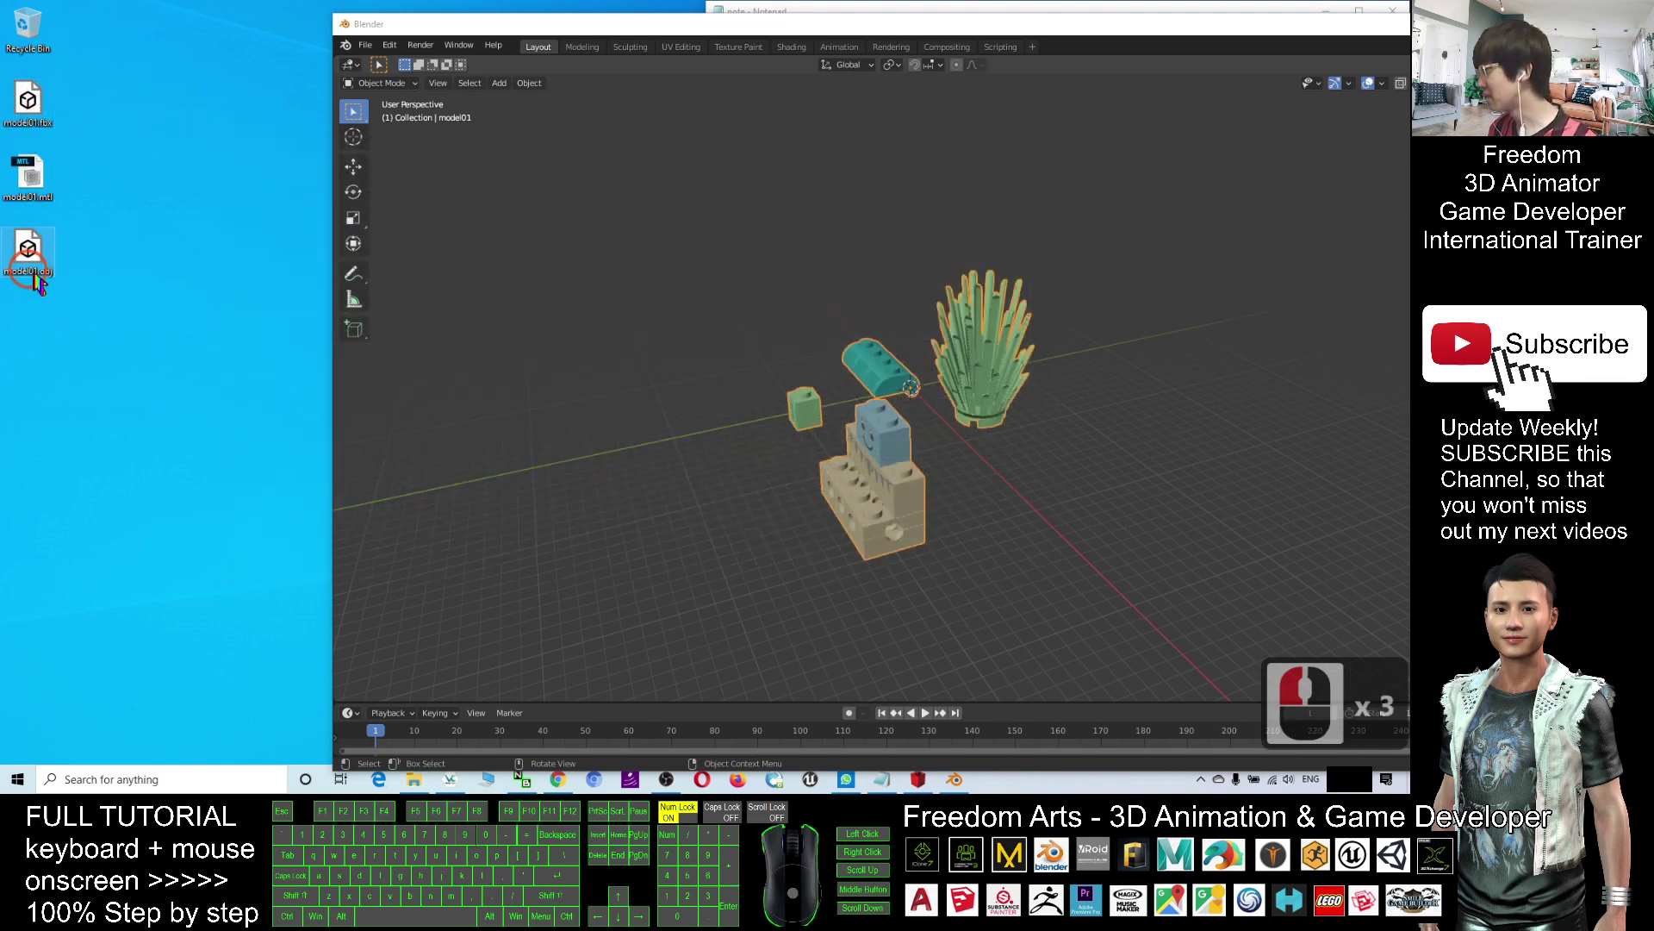
{"action": "left_click", "coordinate": [49, 151]}
{"action": "left_click", "coordinate": [28, 102]}
{"action": "double_click", "coordinate": [28, 102]}
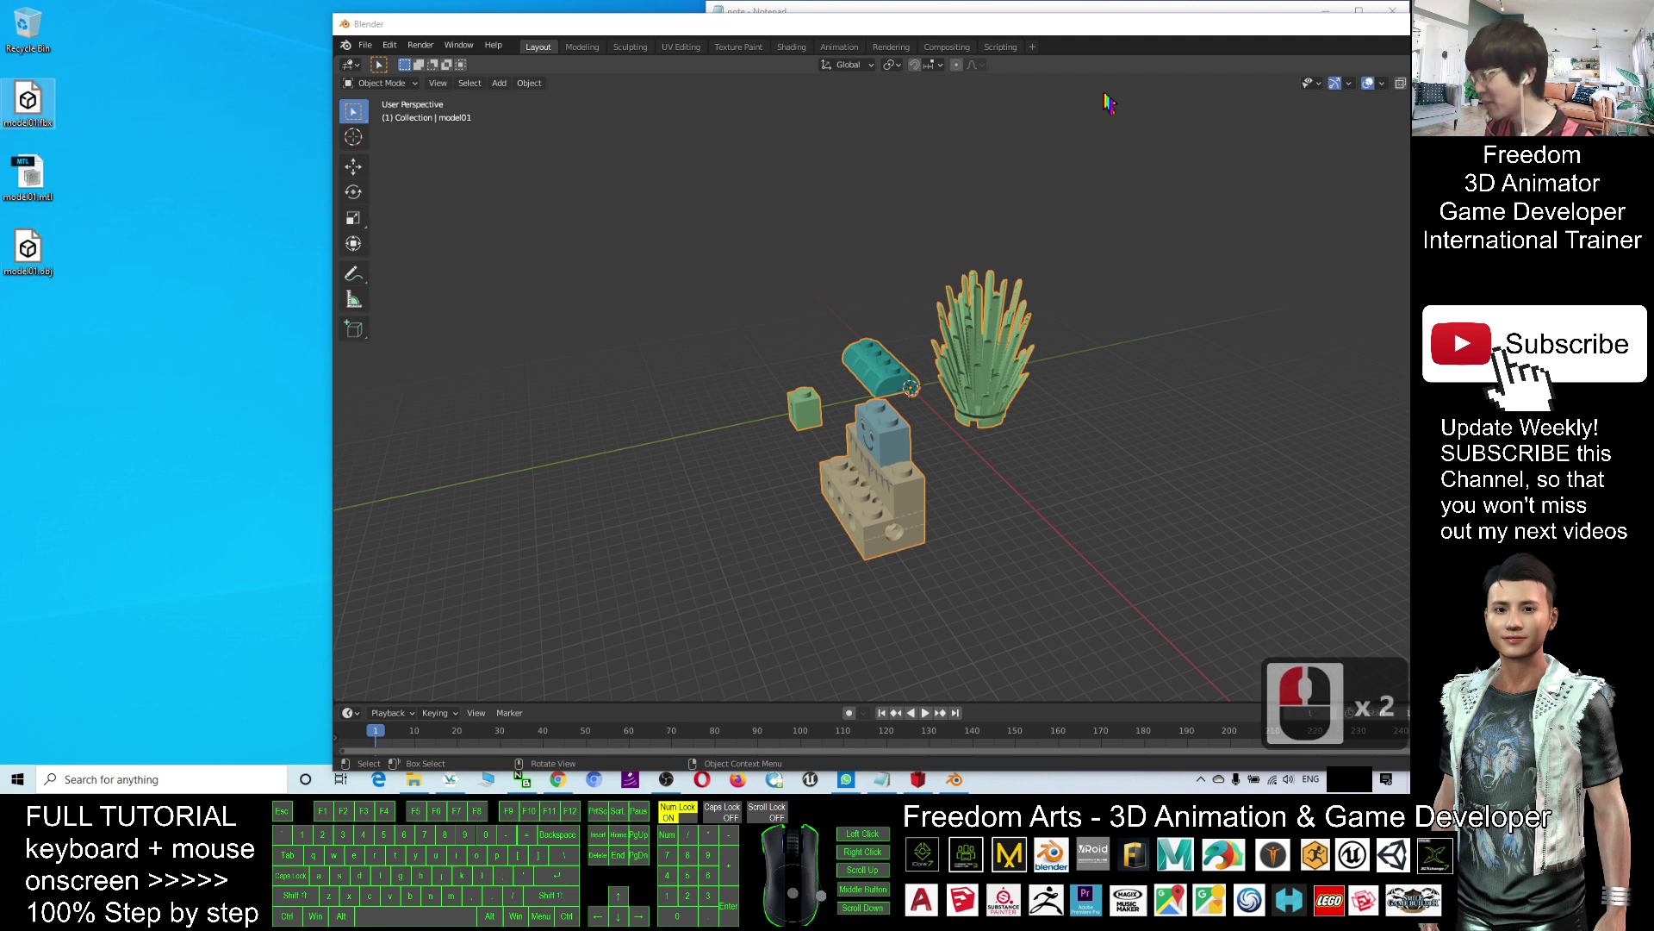
{"action": "double_click", "coordinate": [1004, 26]}
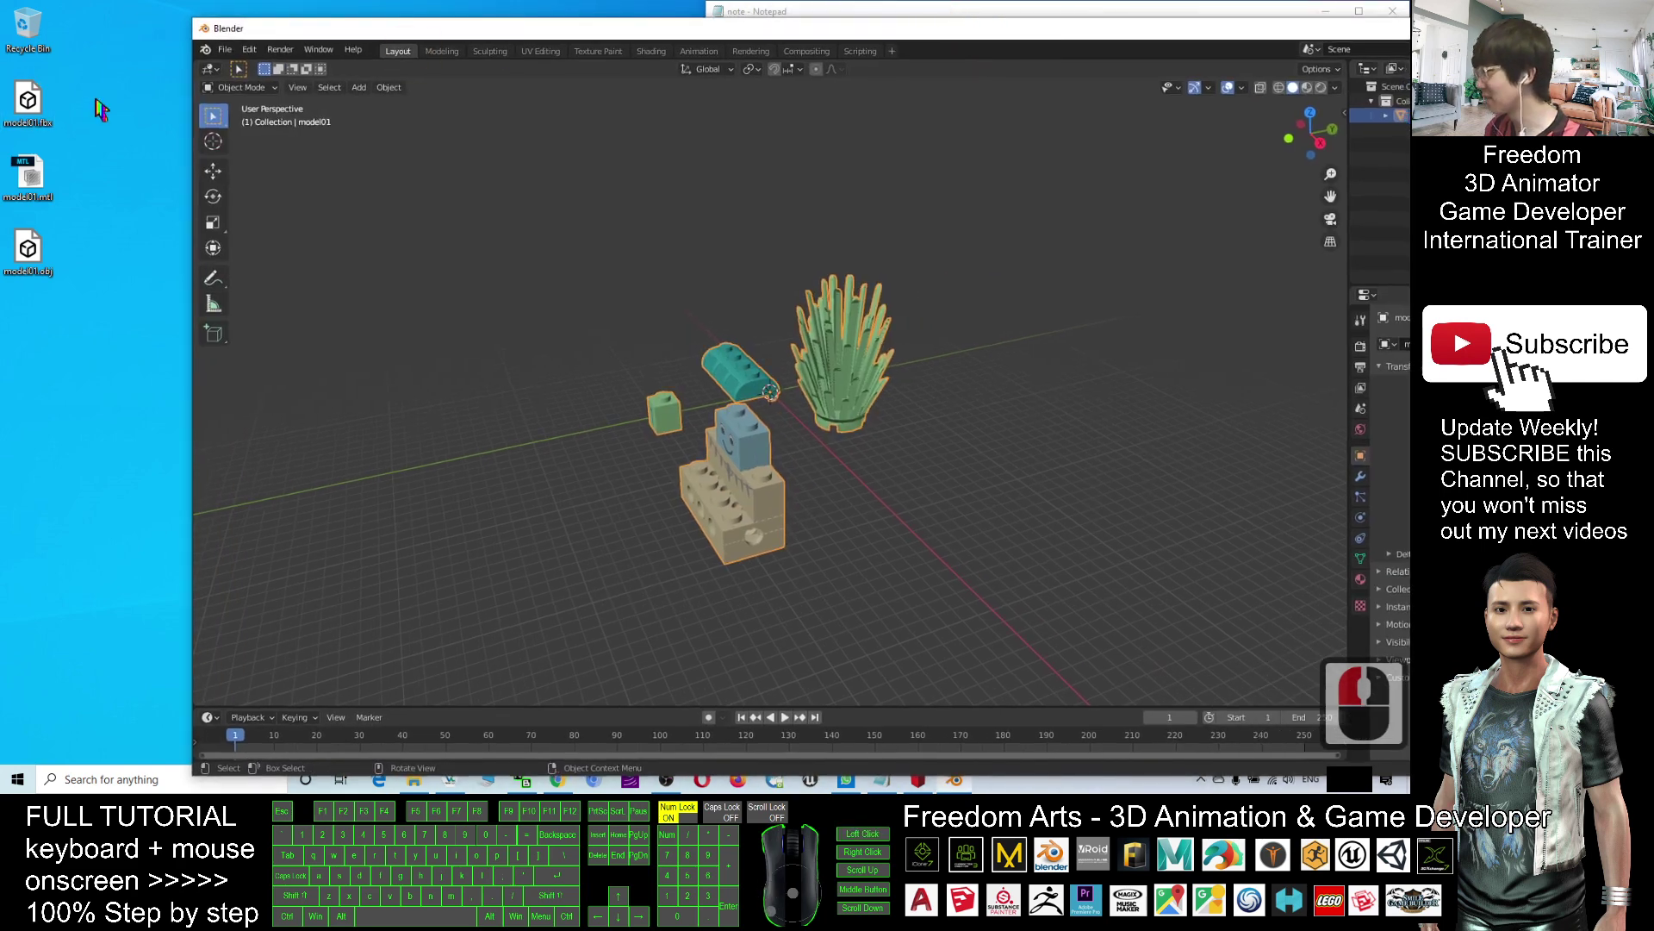
{"action": "left_click", "coordinate": [53, 125]}
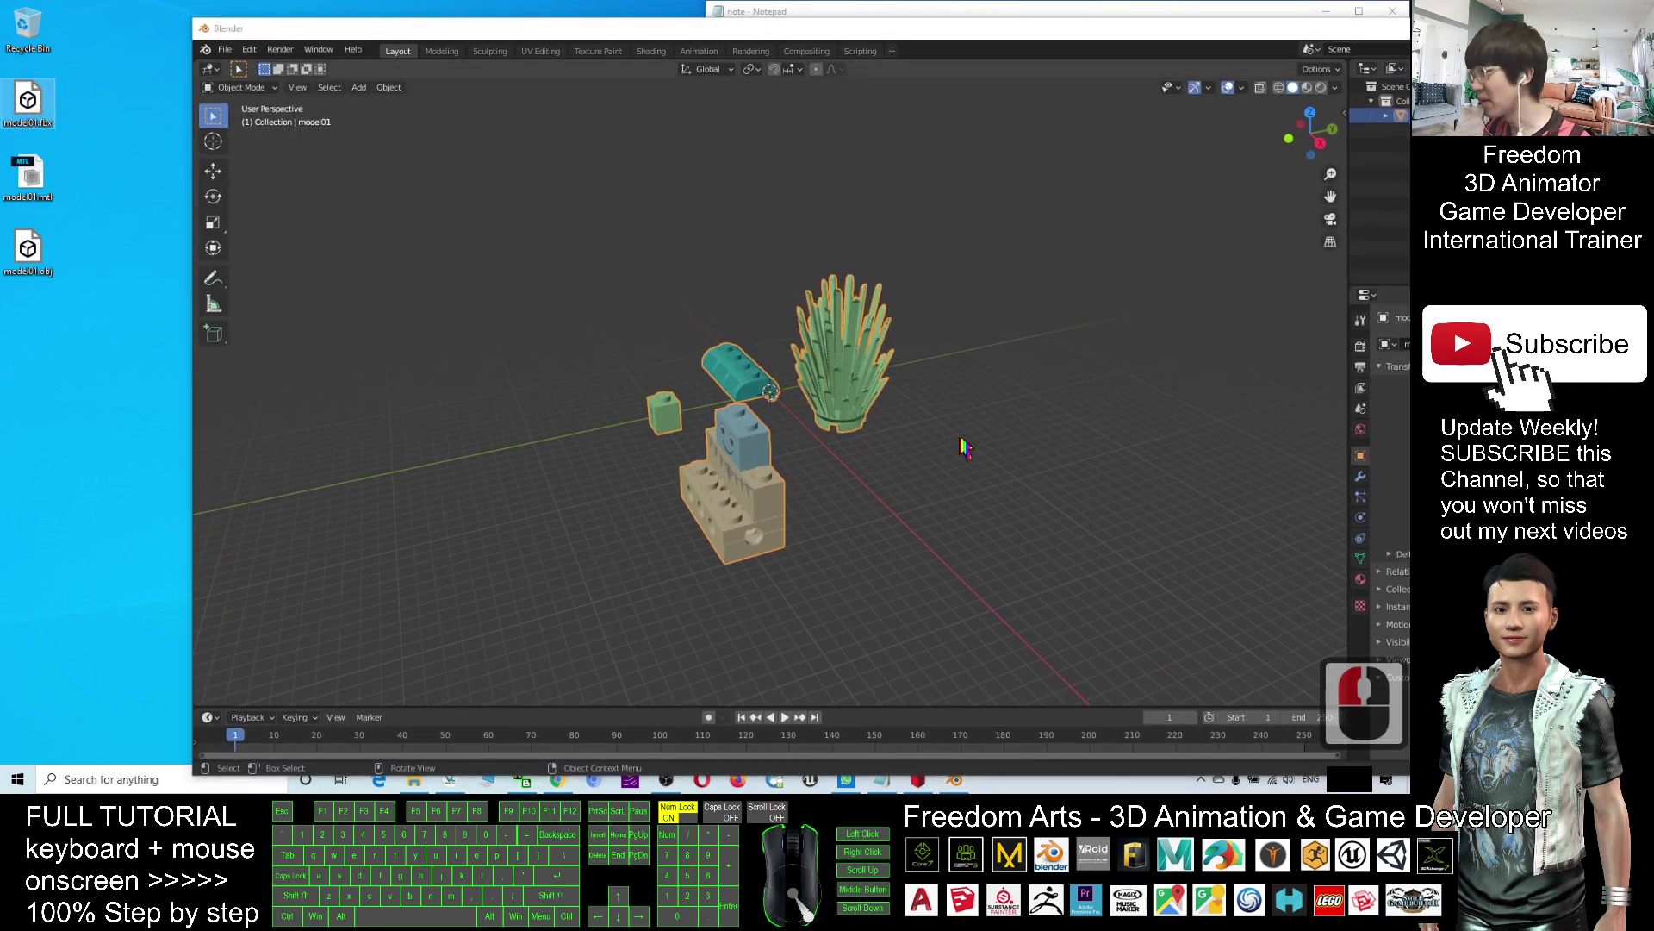
Step: Minimize the Blender, LeoCAD and Notepad windows to clear the Desktop
{"action": "left_click_drag", "start_coordinate": [1310, 23], "coordinate": [1156, 37]}
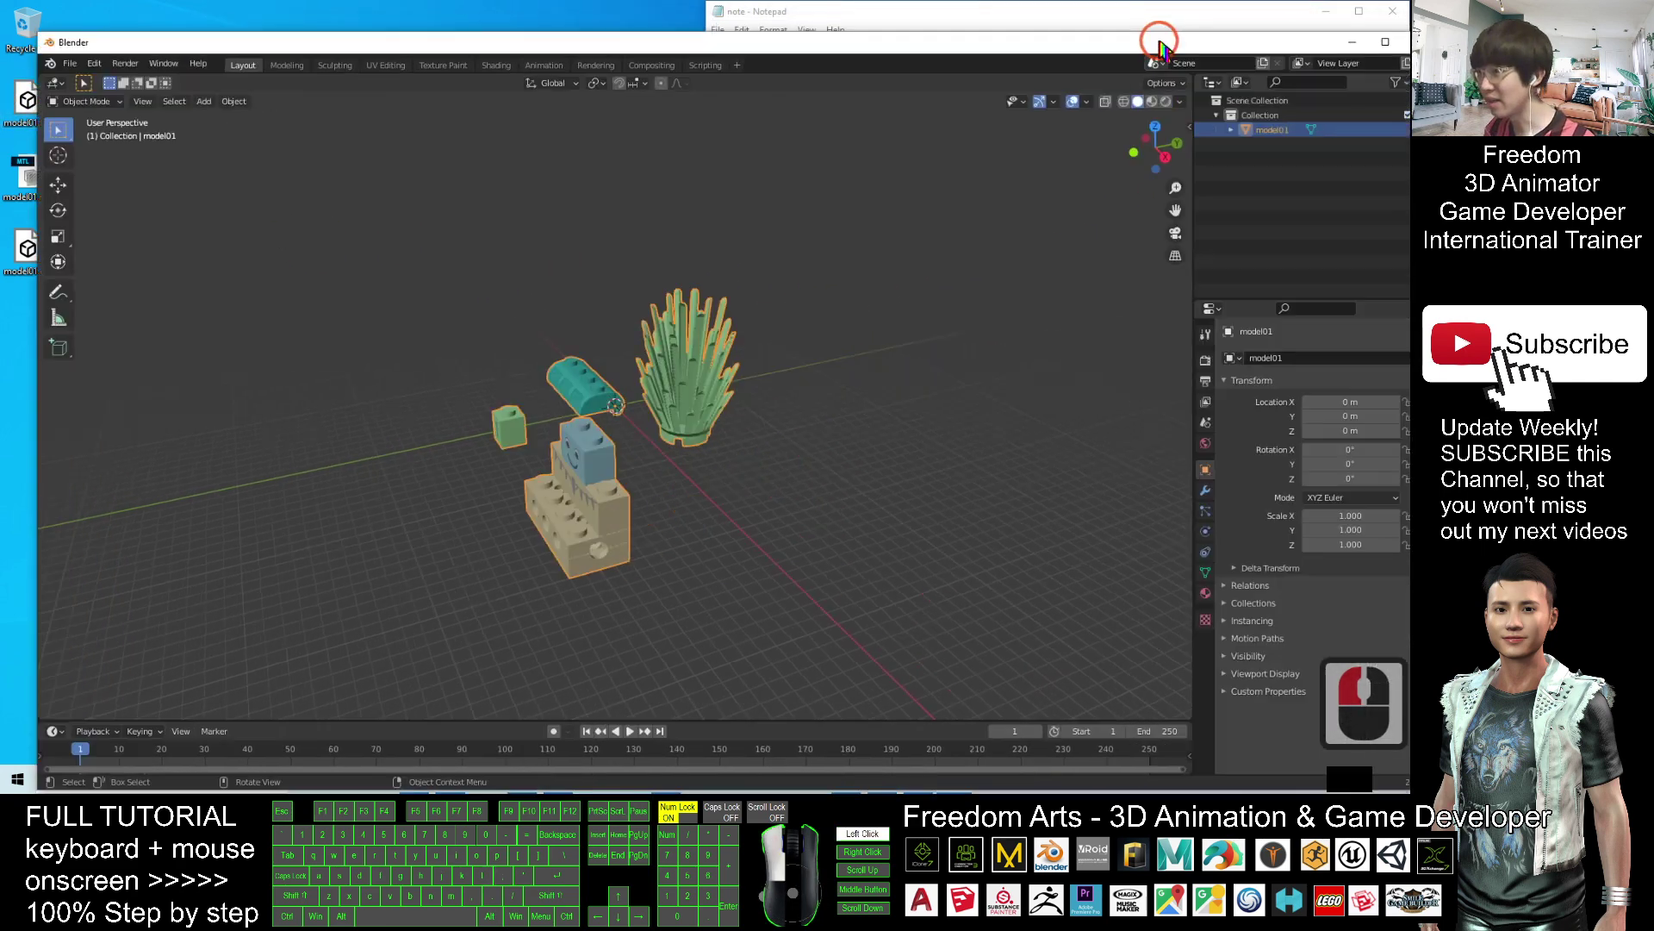
{"action": "left_click", "coordinate": [1357, 41]}
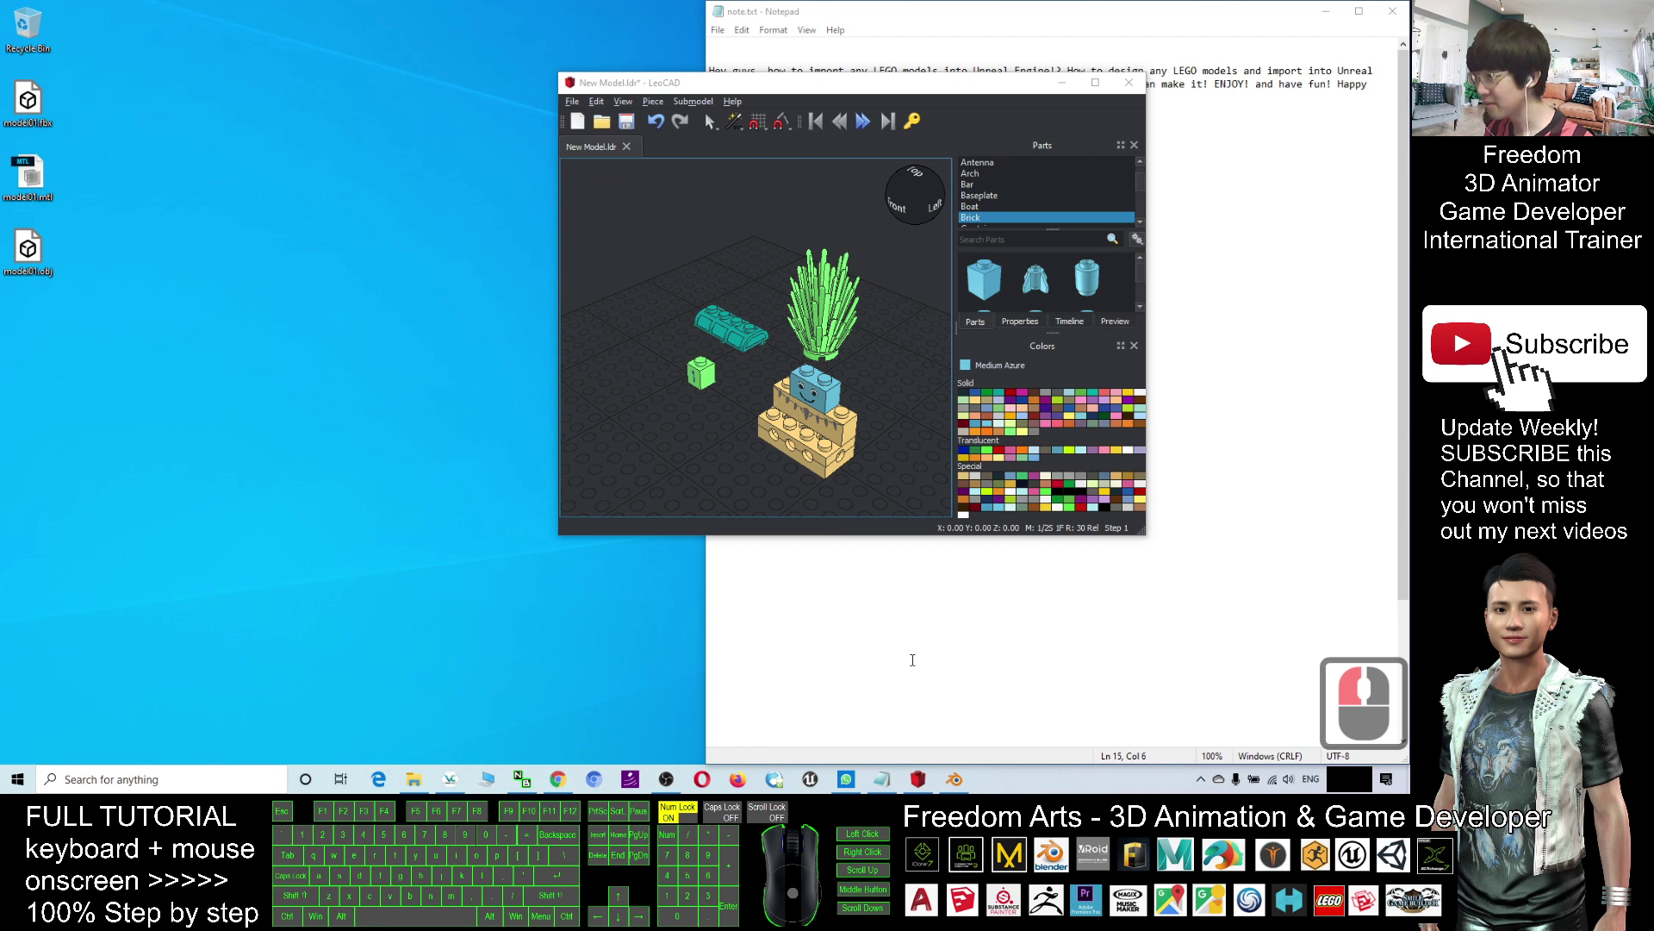
{"action": "left_click", "coordinate": [1062, 83]}
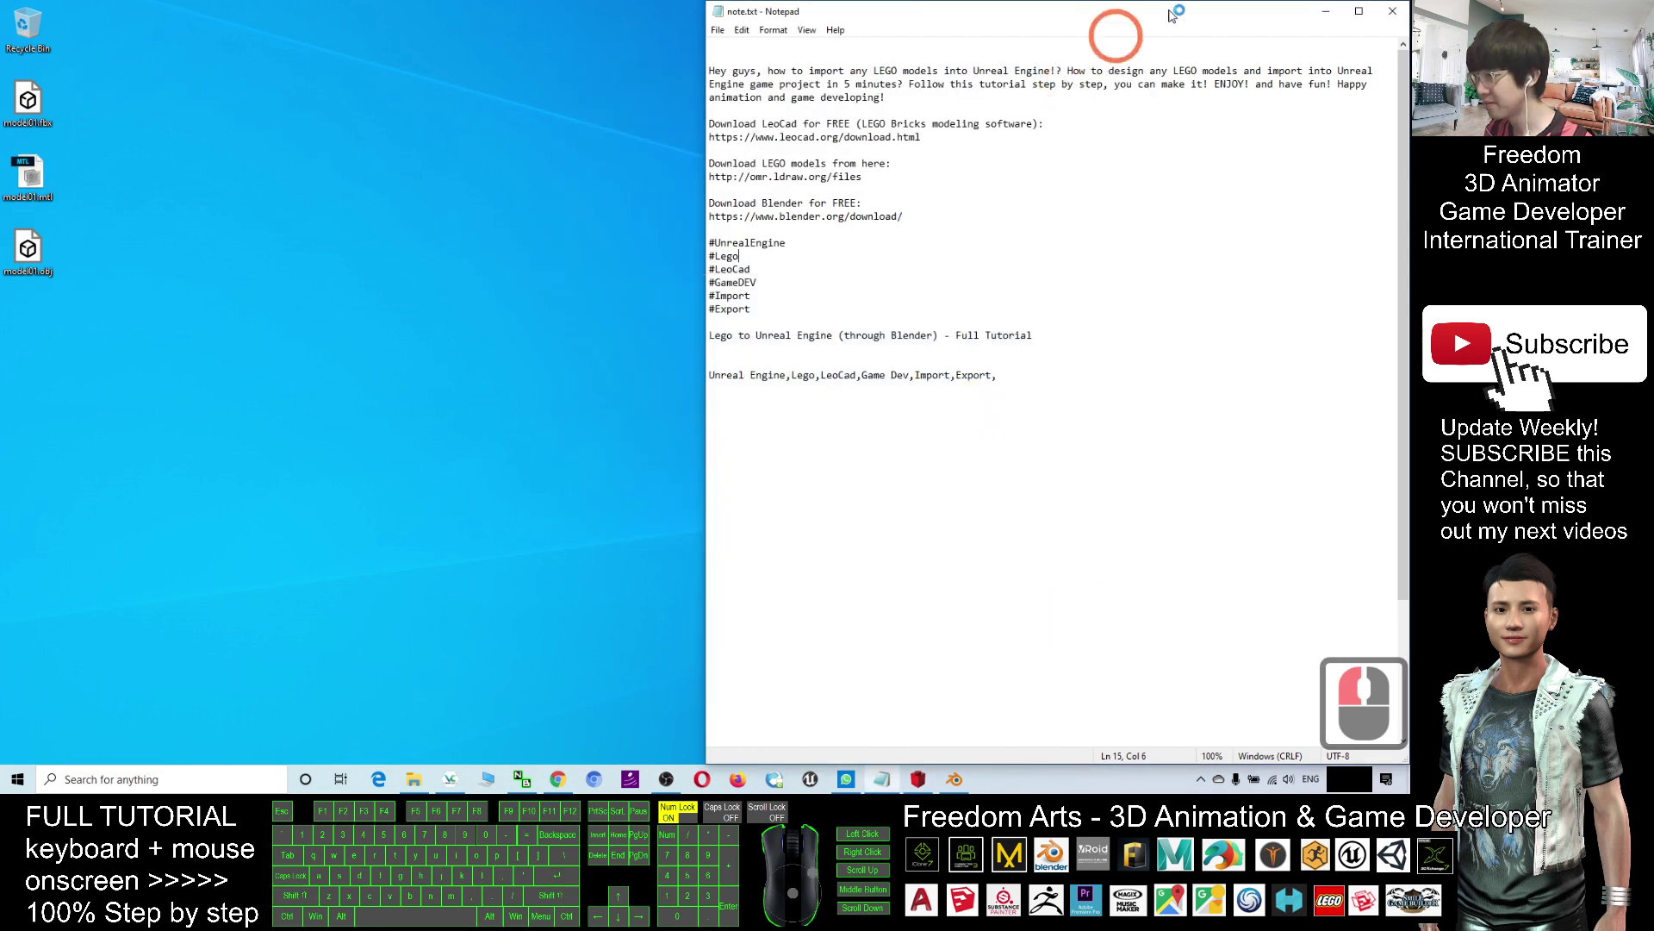
{"action": "left_click", "coordinate": [1325, 12]}
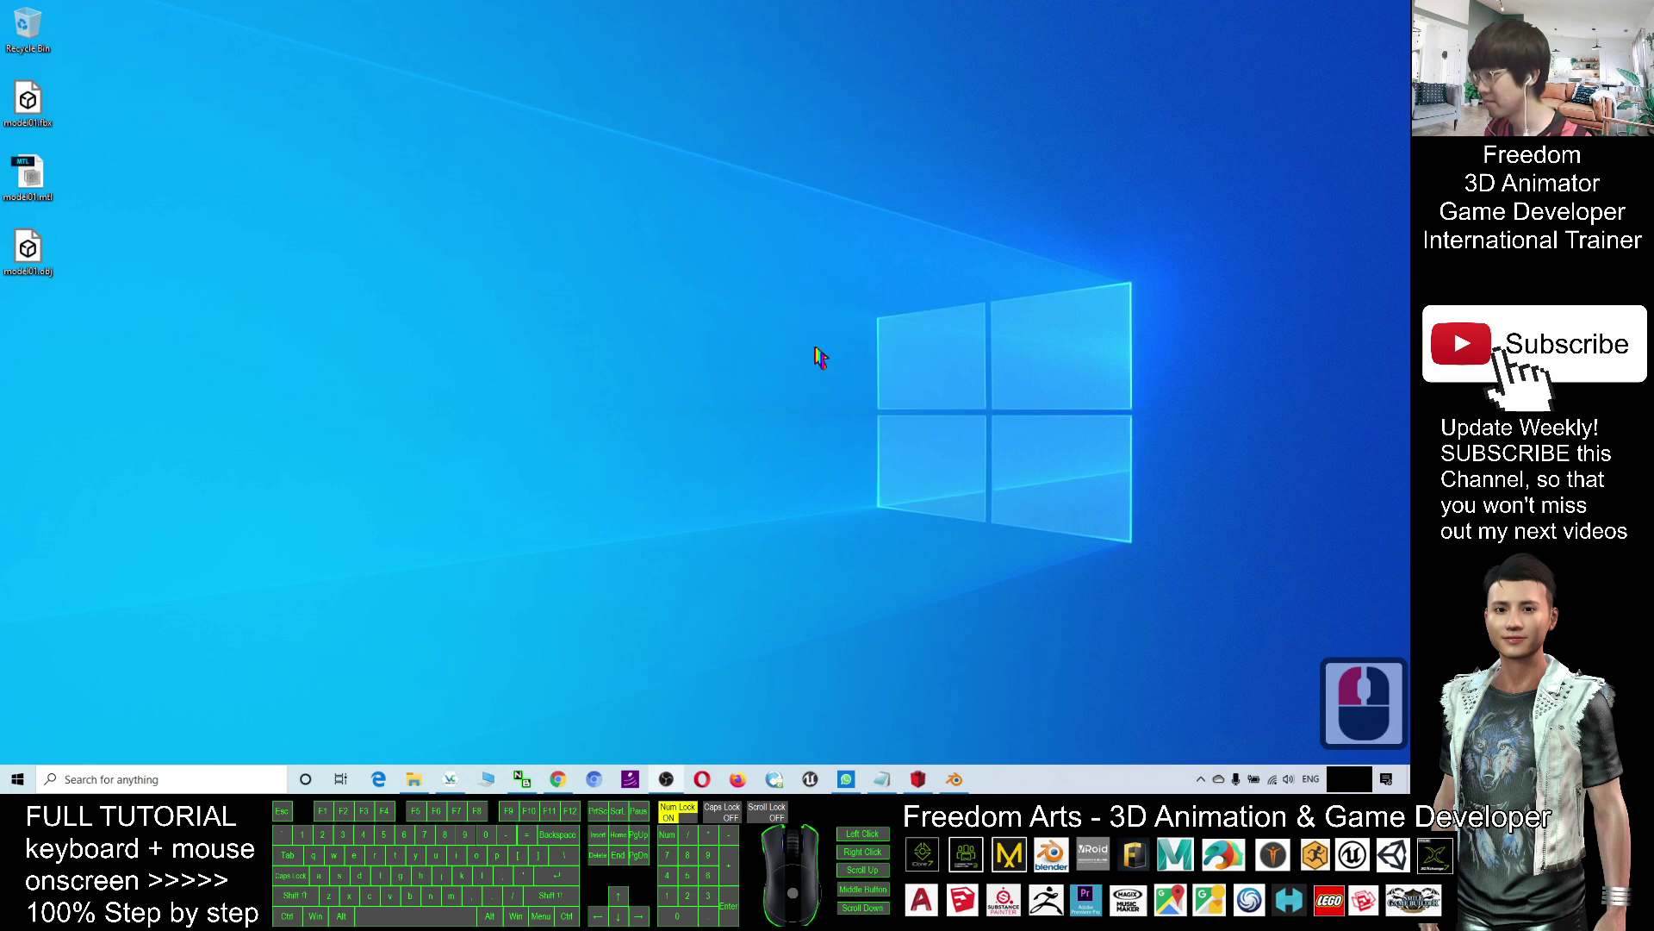
Step: Switch to the Unreal Project Browser and start a new Games project from the Third Person template
{"action": "left_click", "coordinate": [954, 778]}
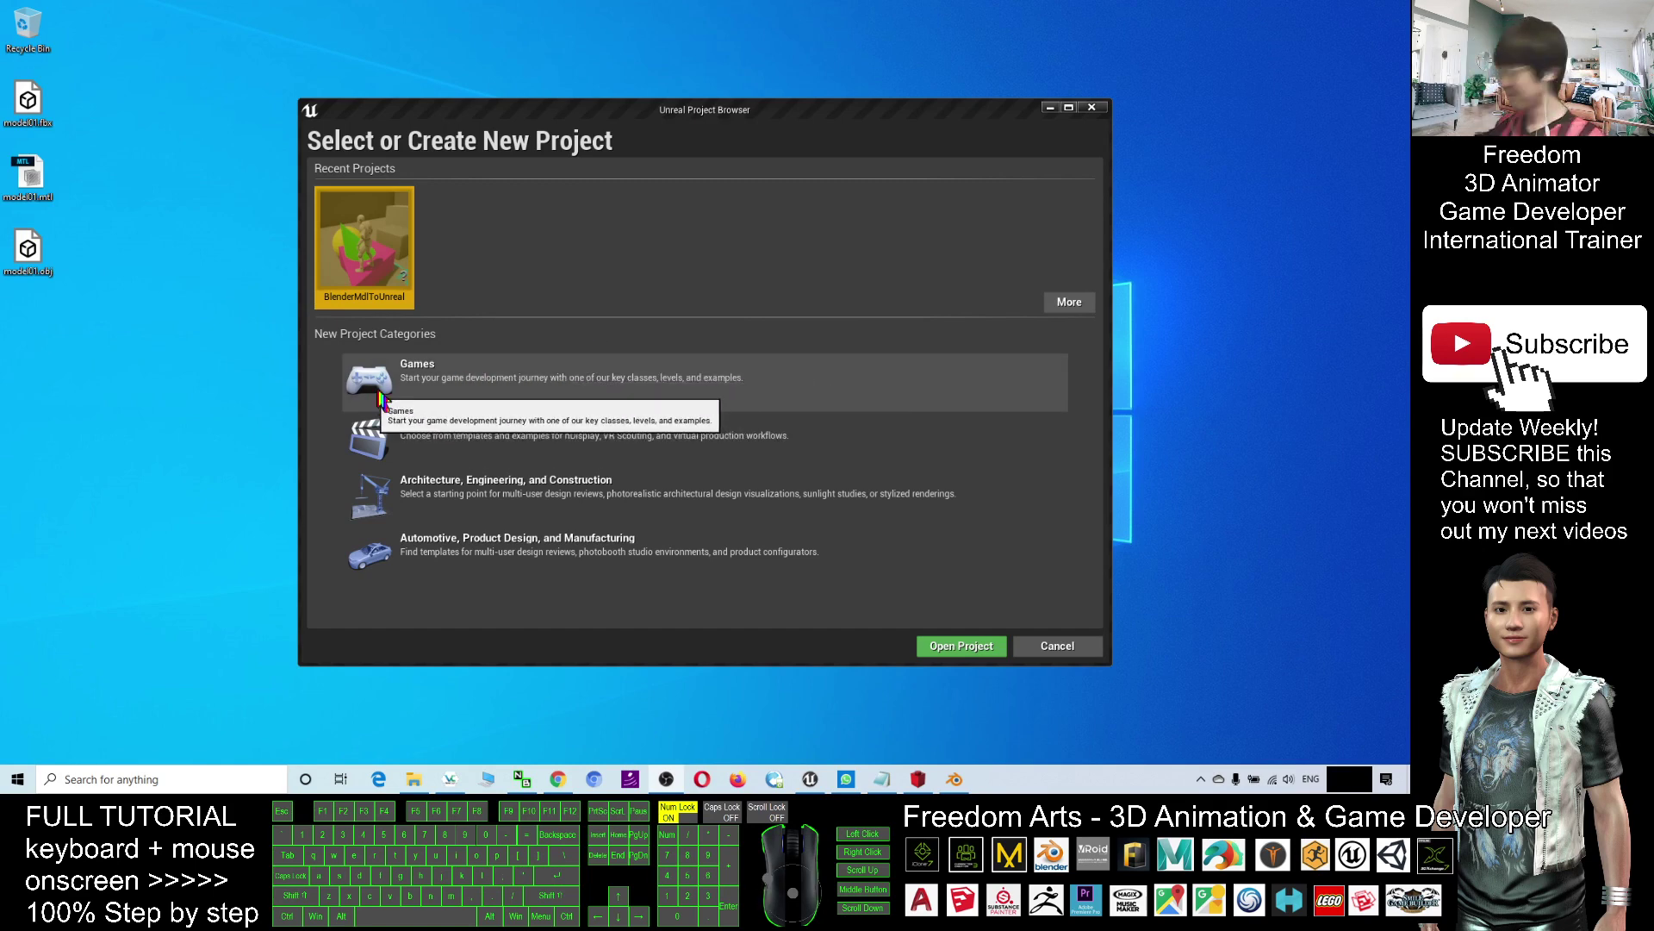
{"action": "double_click", "coordinate": [406, 369]}
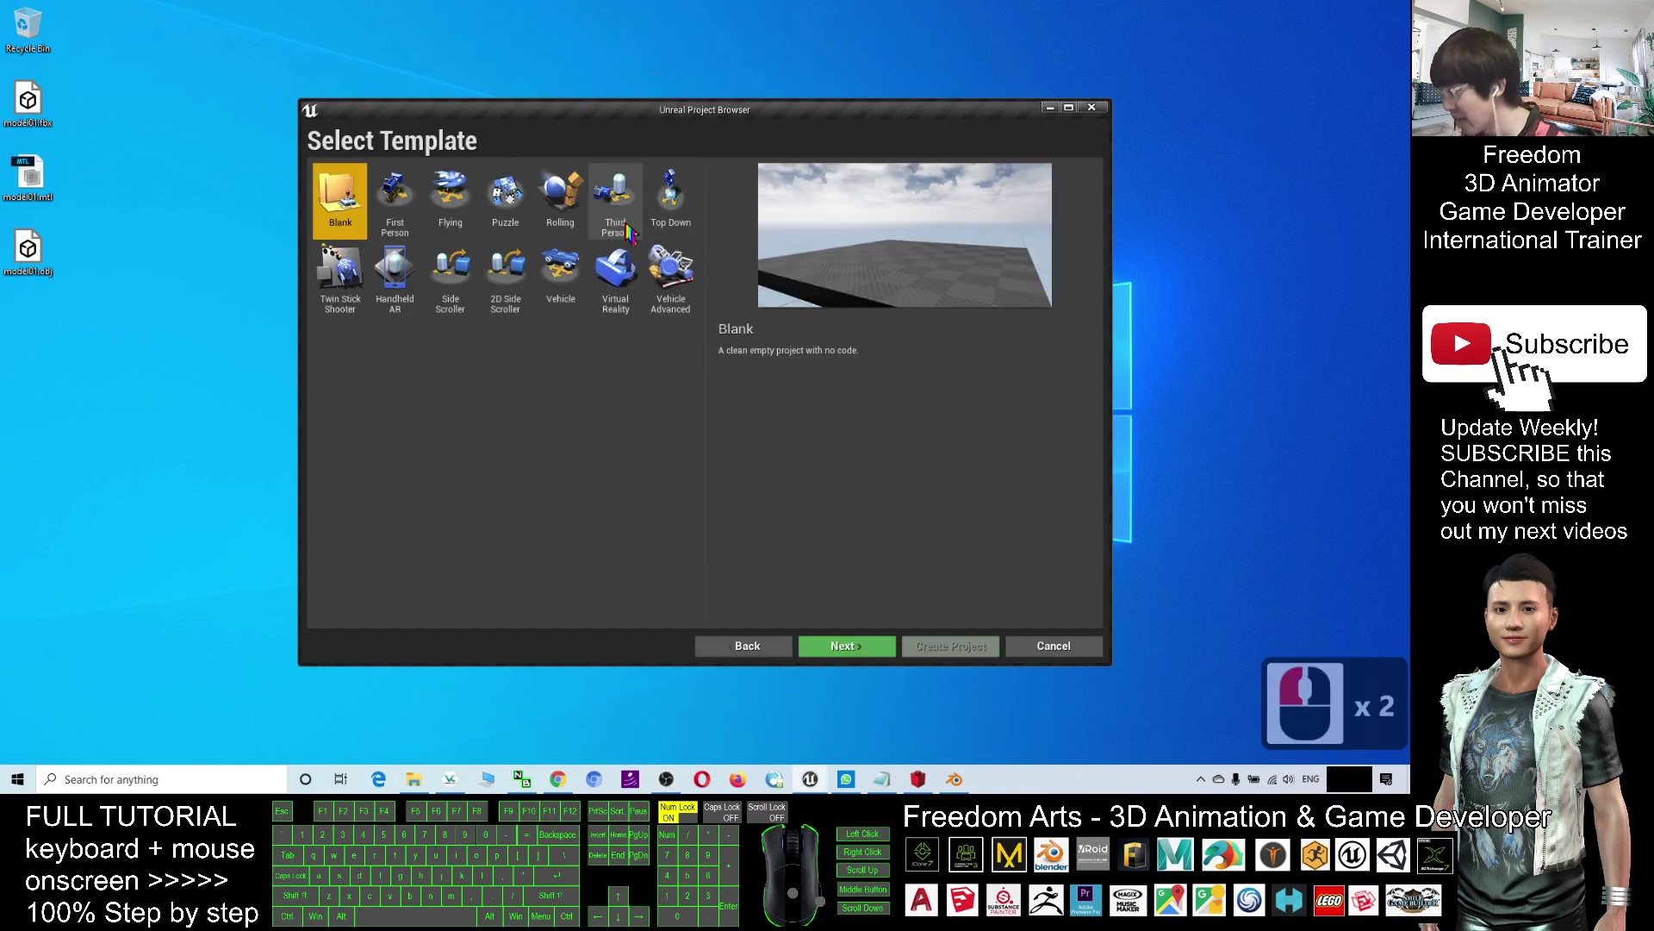
{"action": "double_click", "coordinate": [614, 192]}
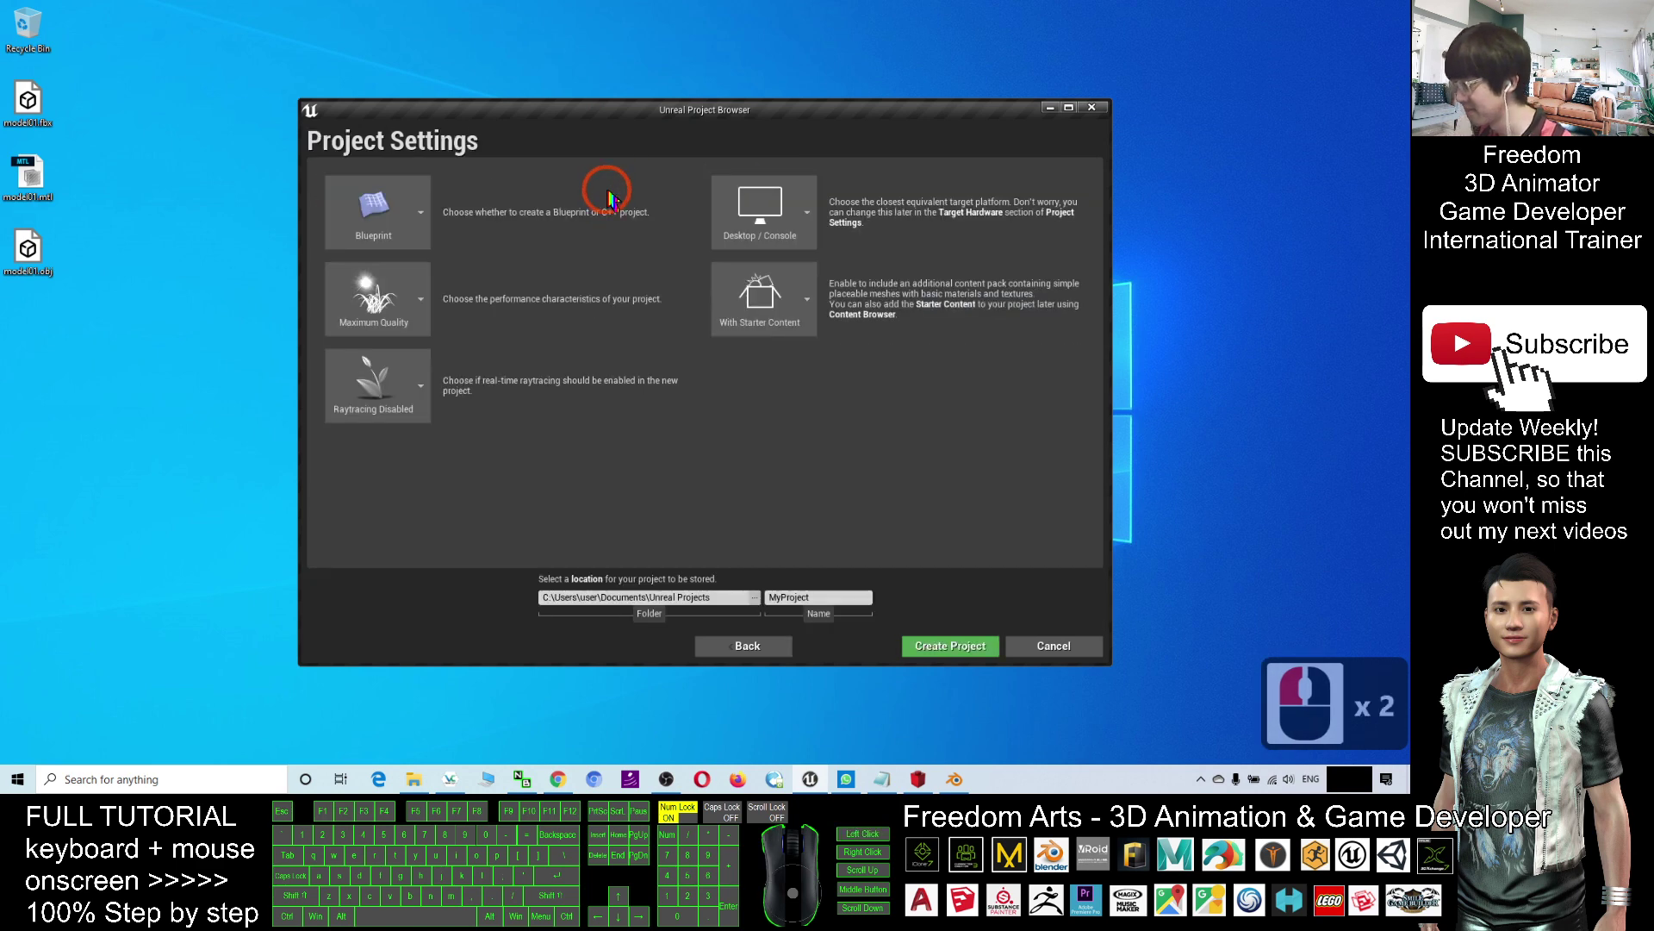
Step: Name the project LegoToUE4_demo01 and create it with the default Blueprint and starter content settings
{"action": "left_click", "coordinate": [794, 597]}
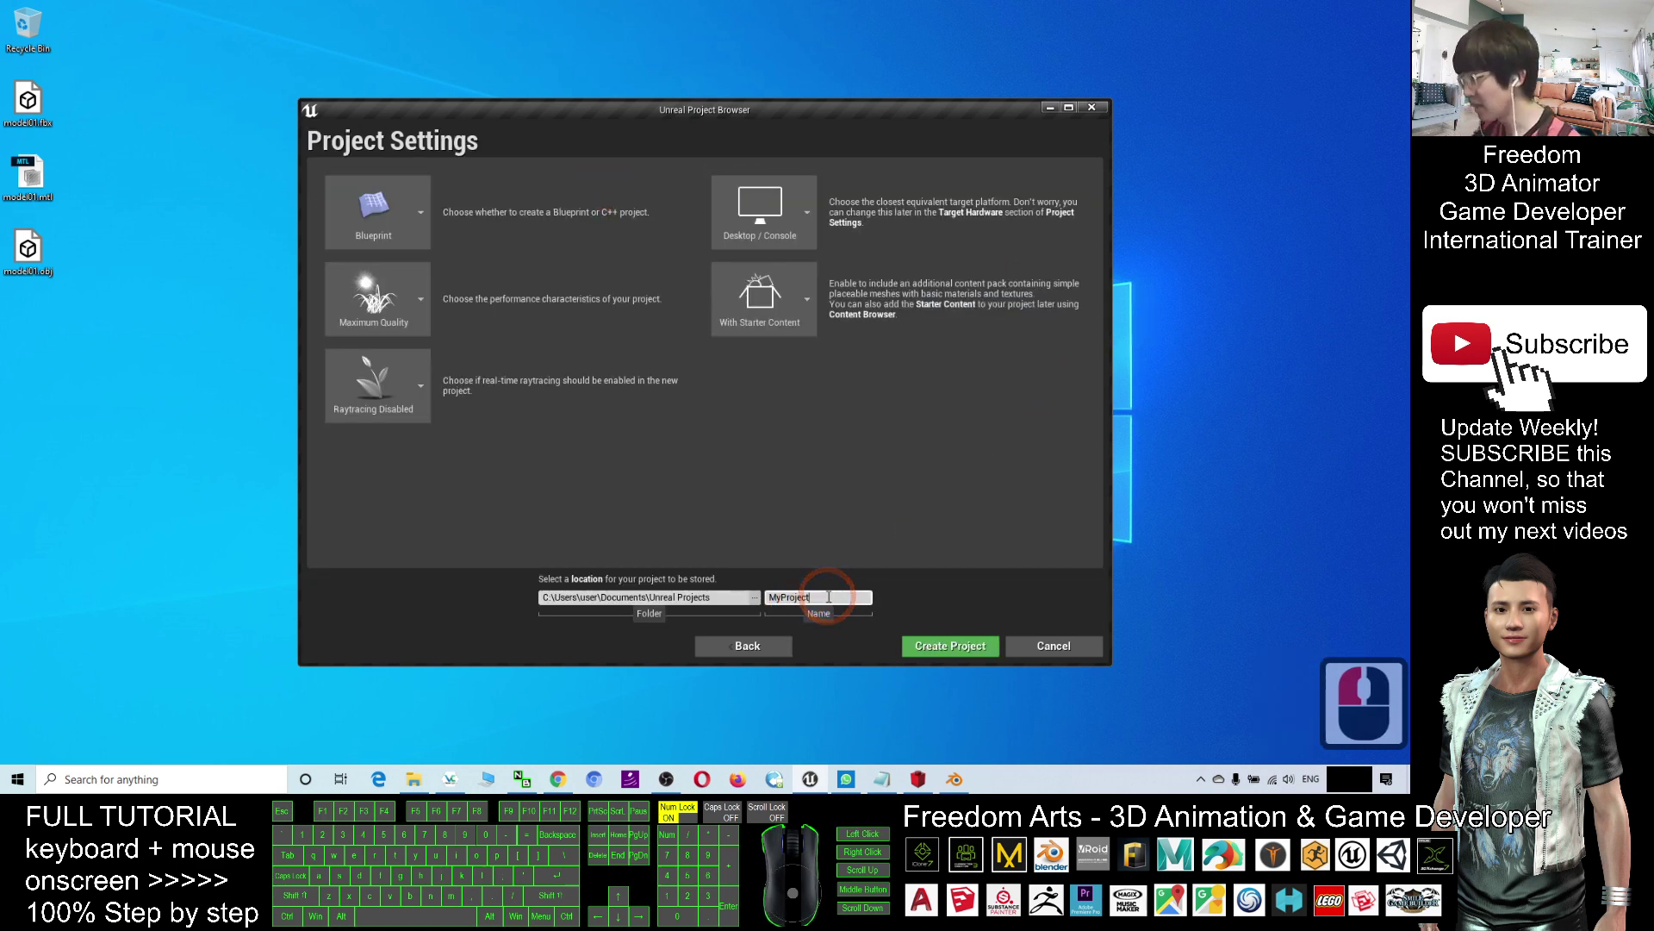
{"action": "left_click", "coordinate": [935, 593]}
{"action": "key", "text": "BackSpace"}
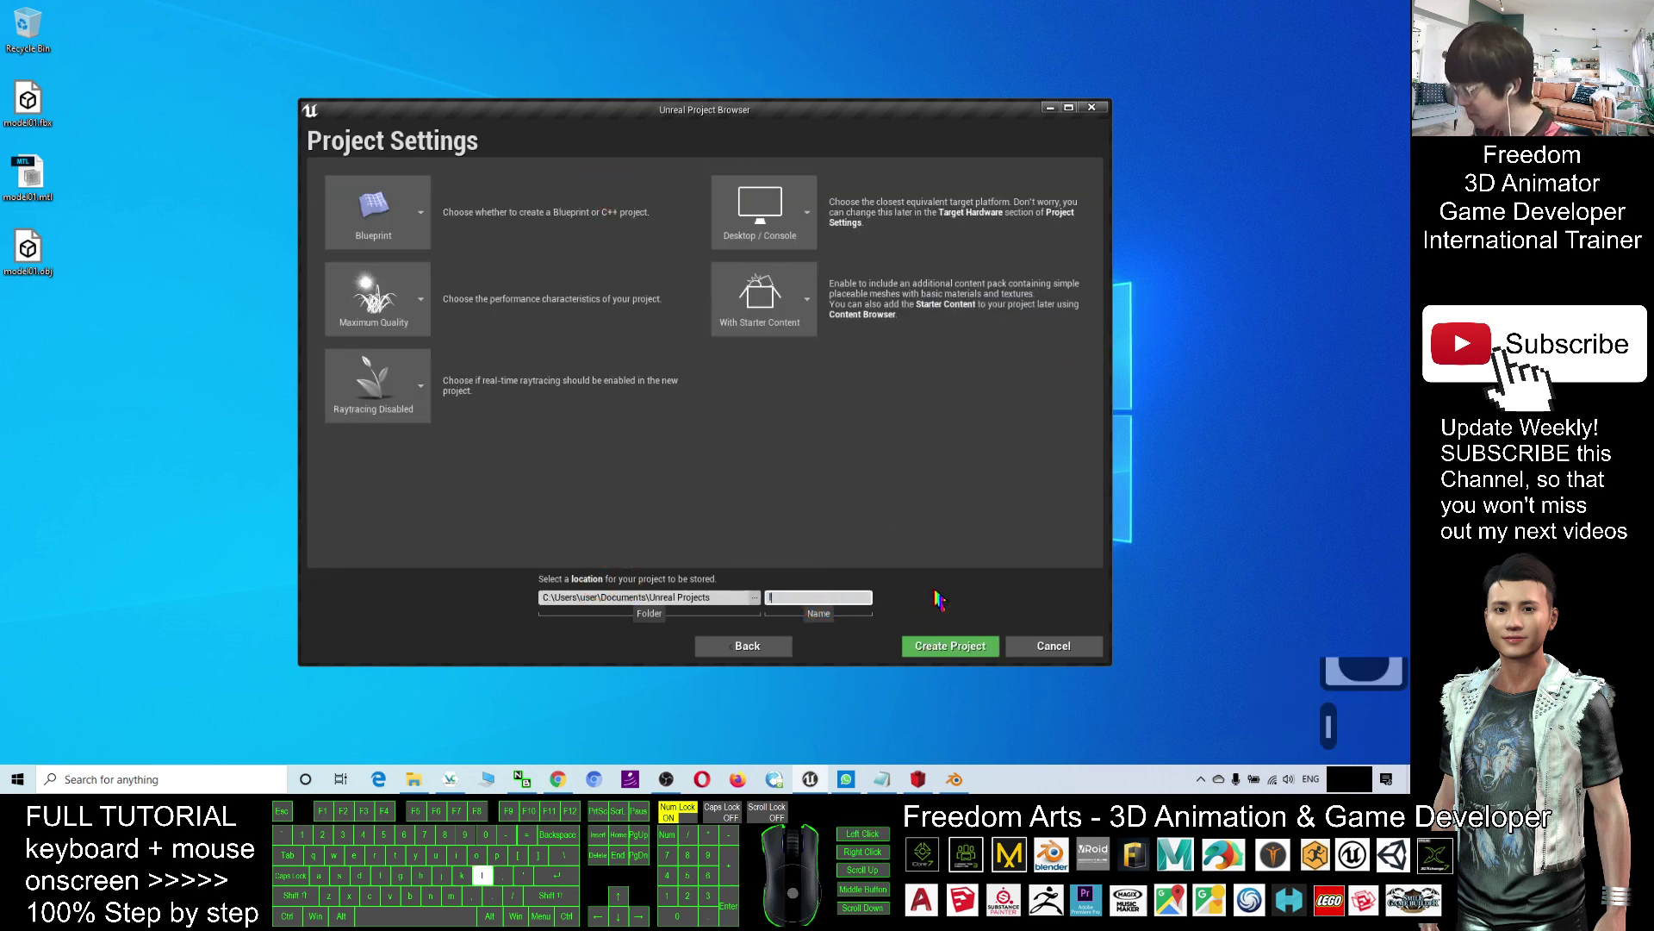
{"action": "type", "text": "Le"}
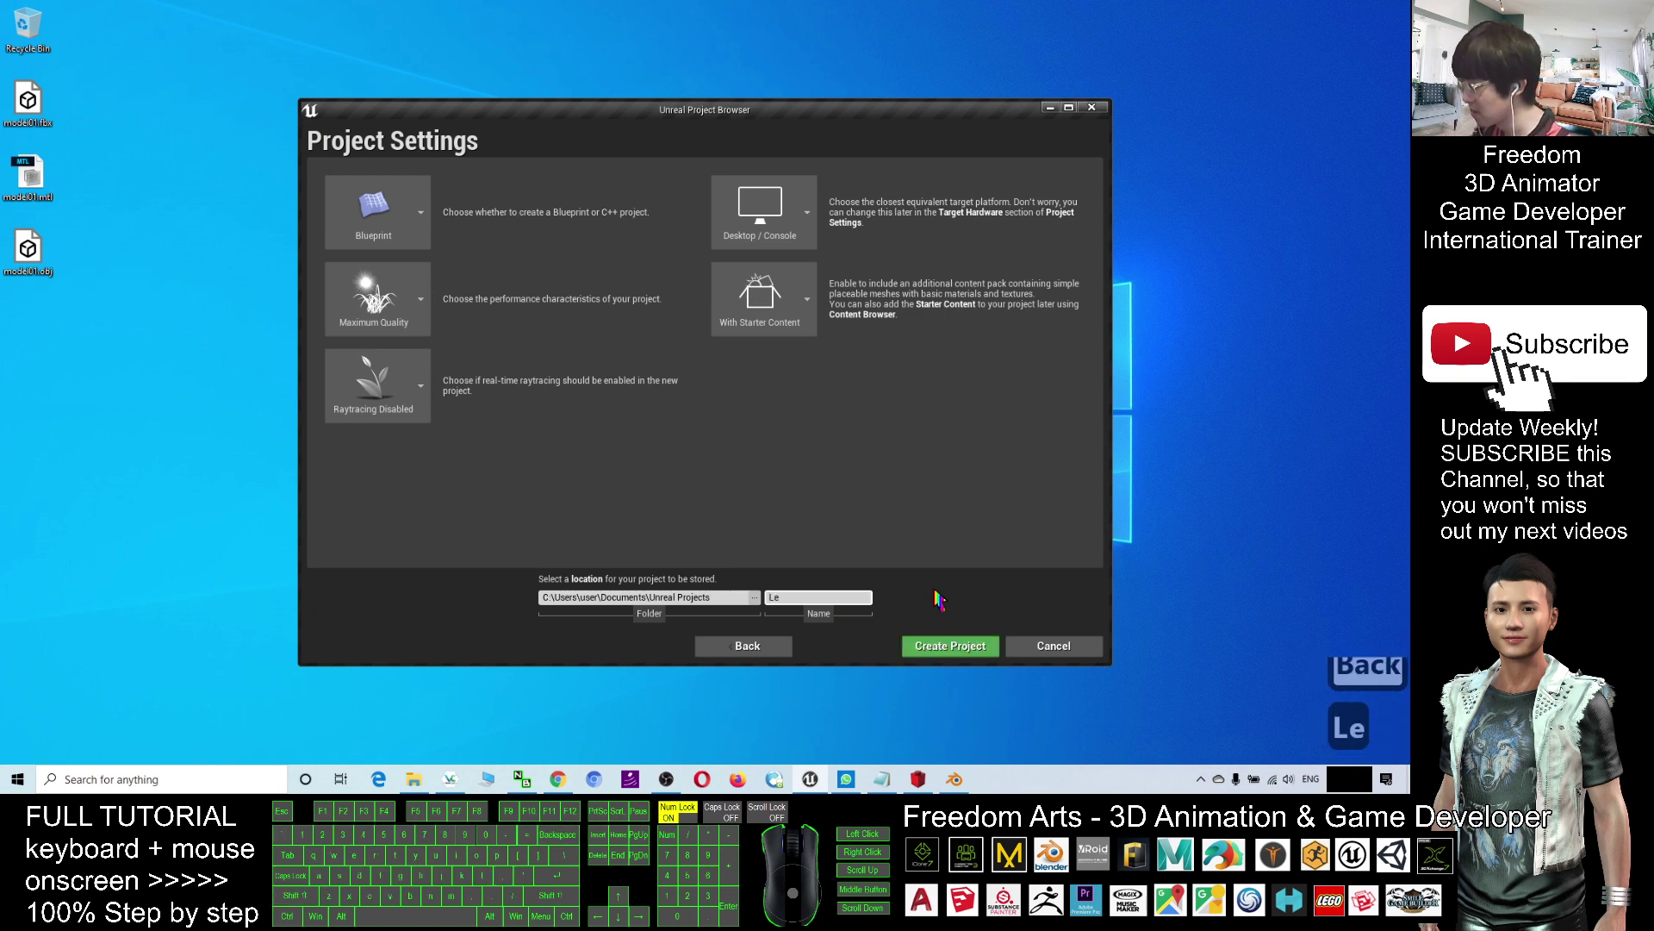
{"action": "type", "text": "goToUE"}
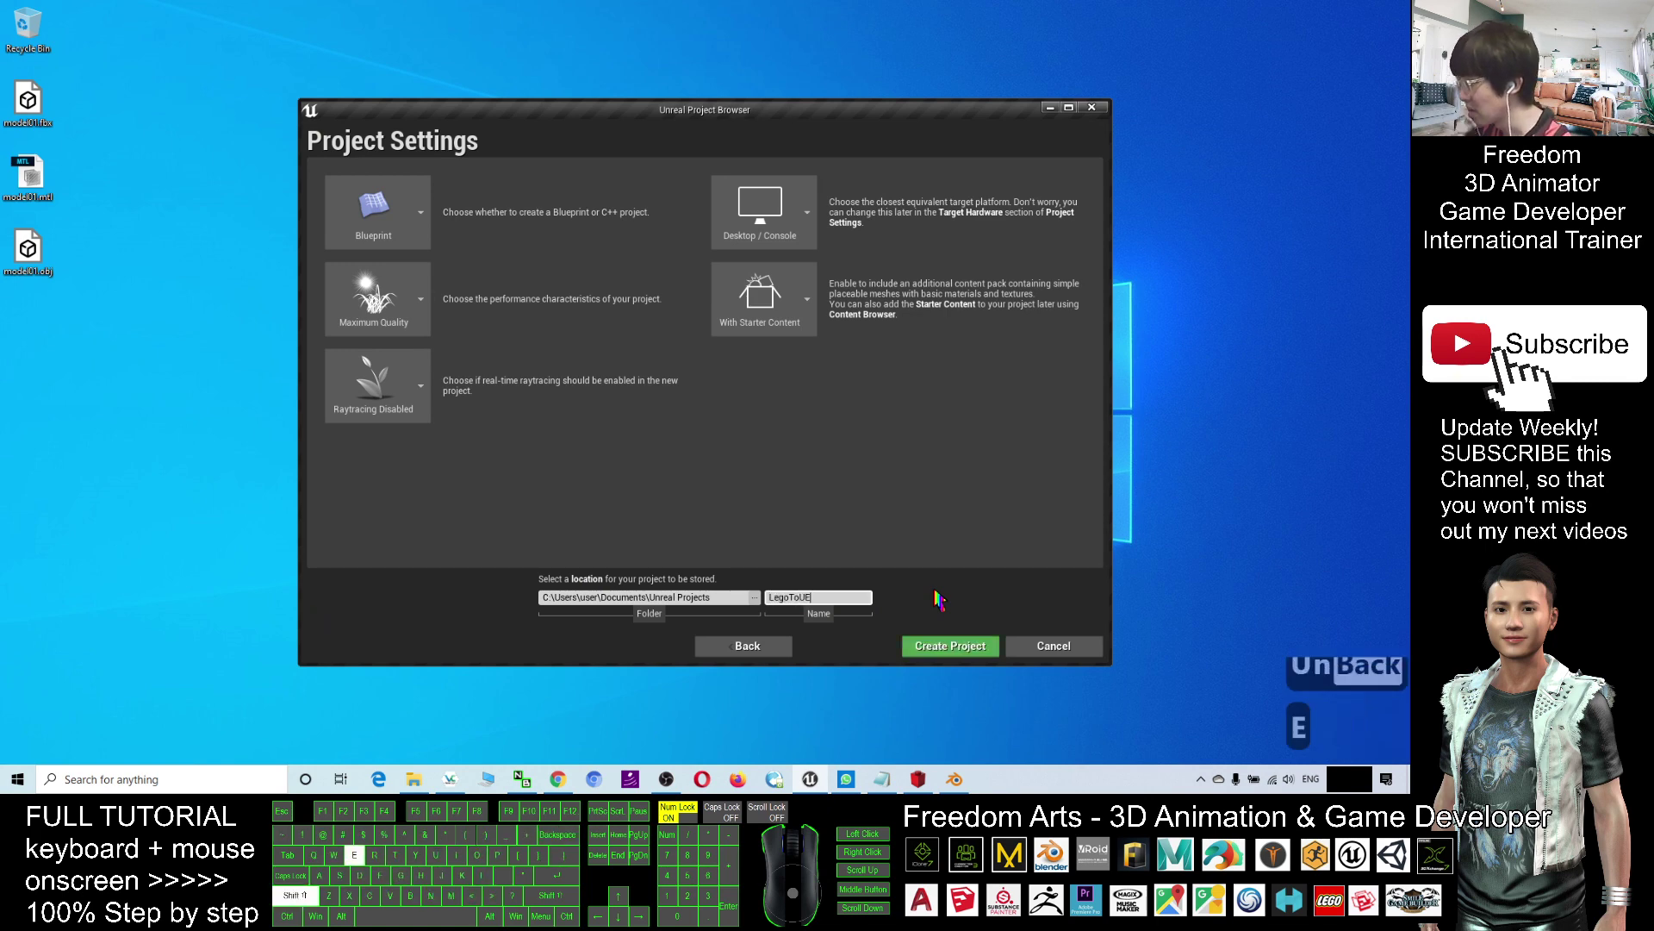
{"action": "type", "text": "4_demo01"}
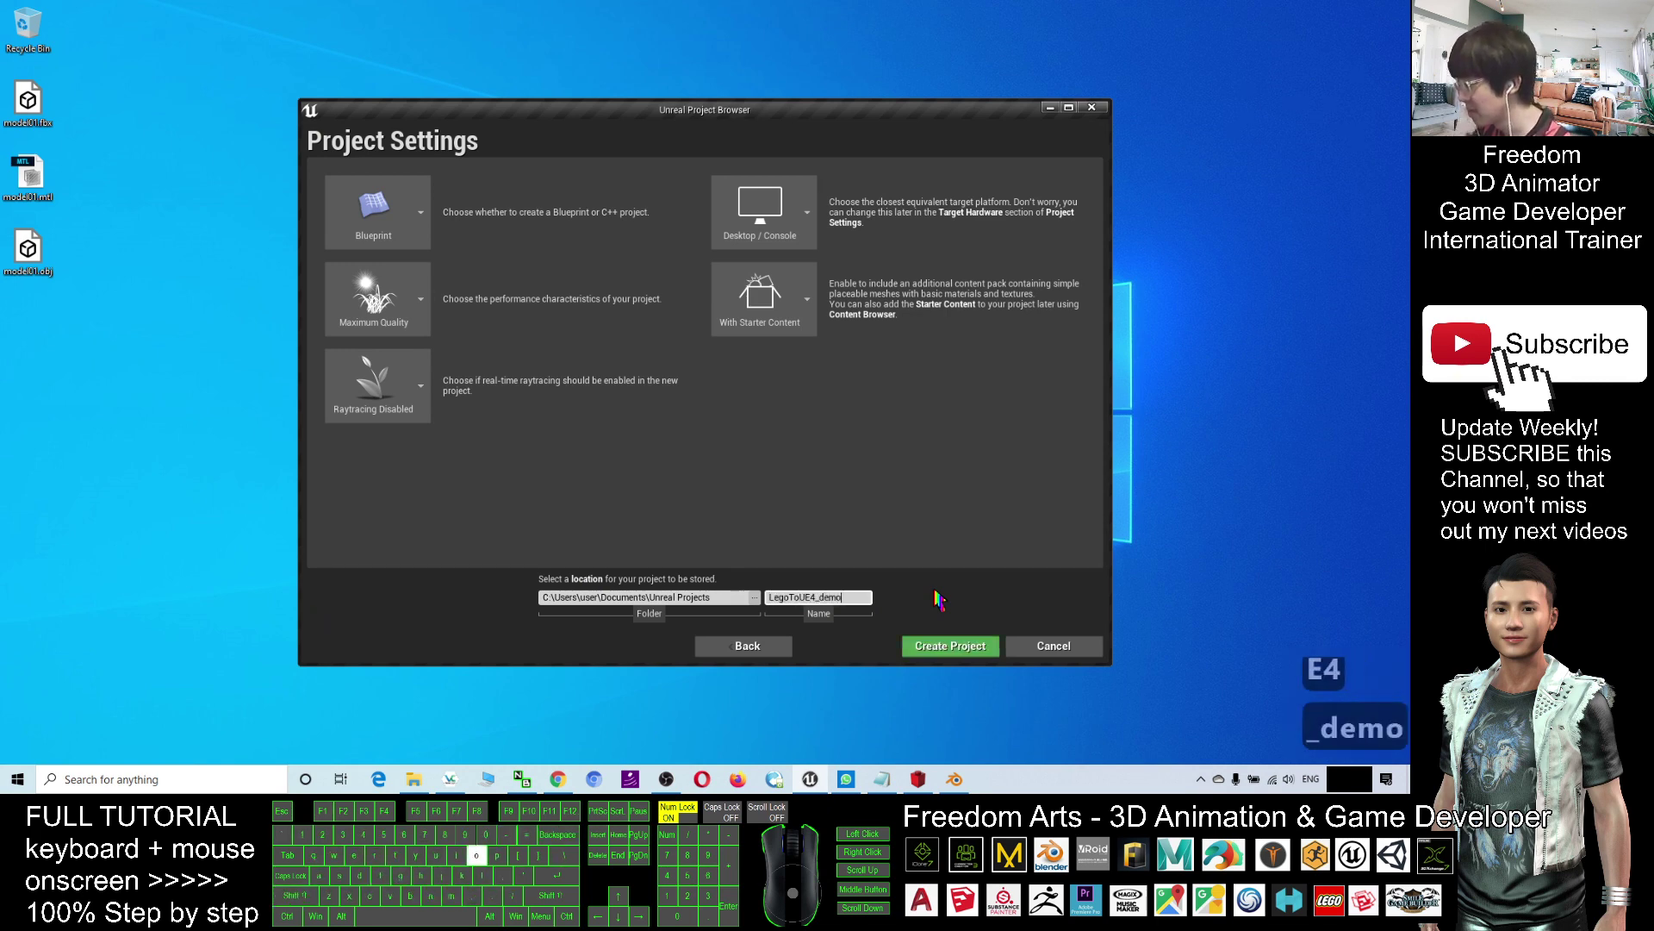
{"action": "left_click", "coordinate": [966, 648]}
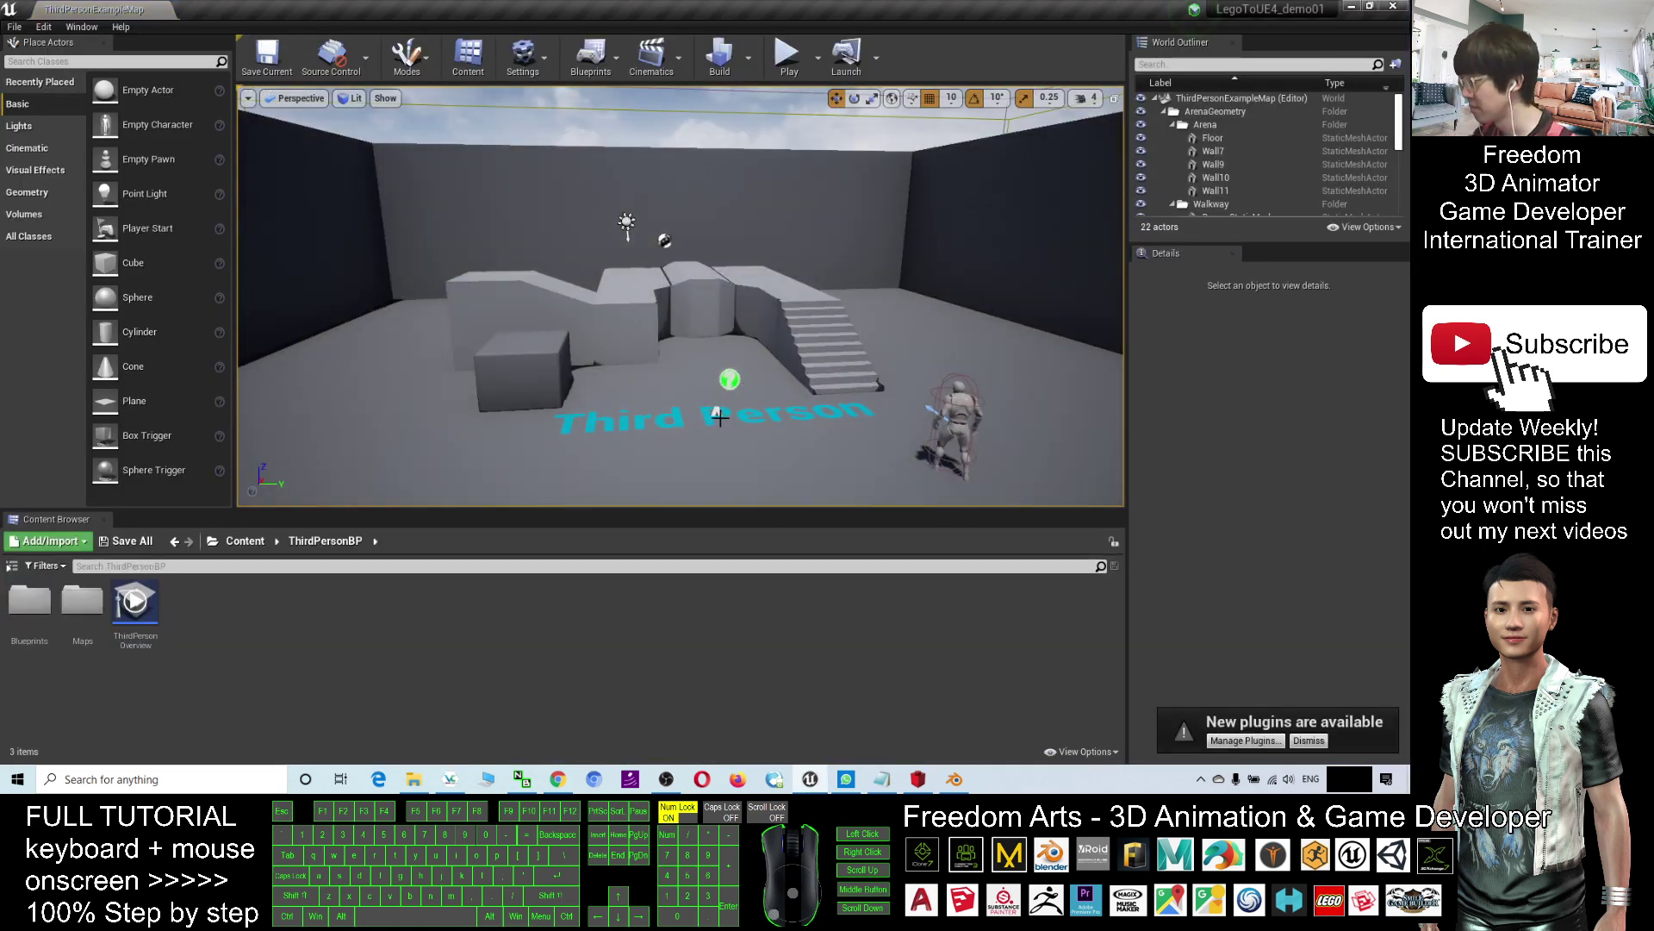
Step: Create a folder named LegoModel in the project's Content folder
{"action": "left_click", "coordinate": [659, 424]}
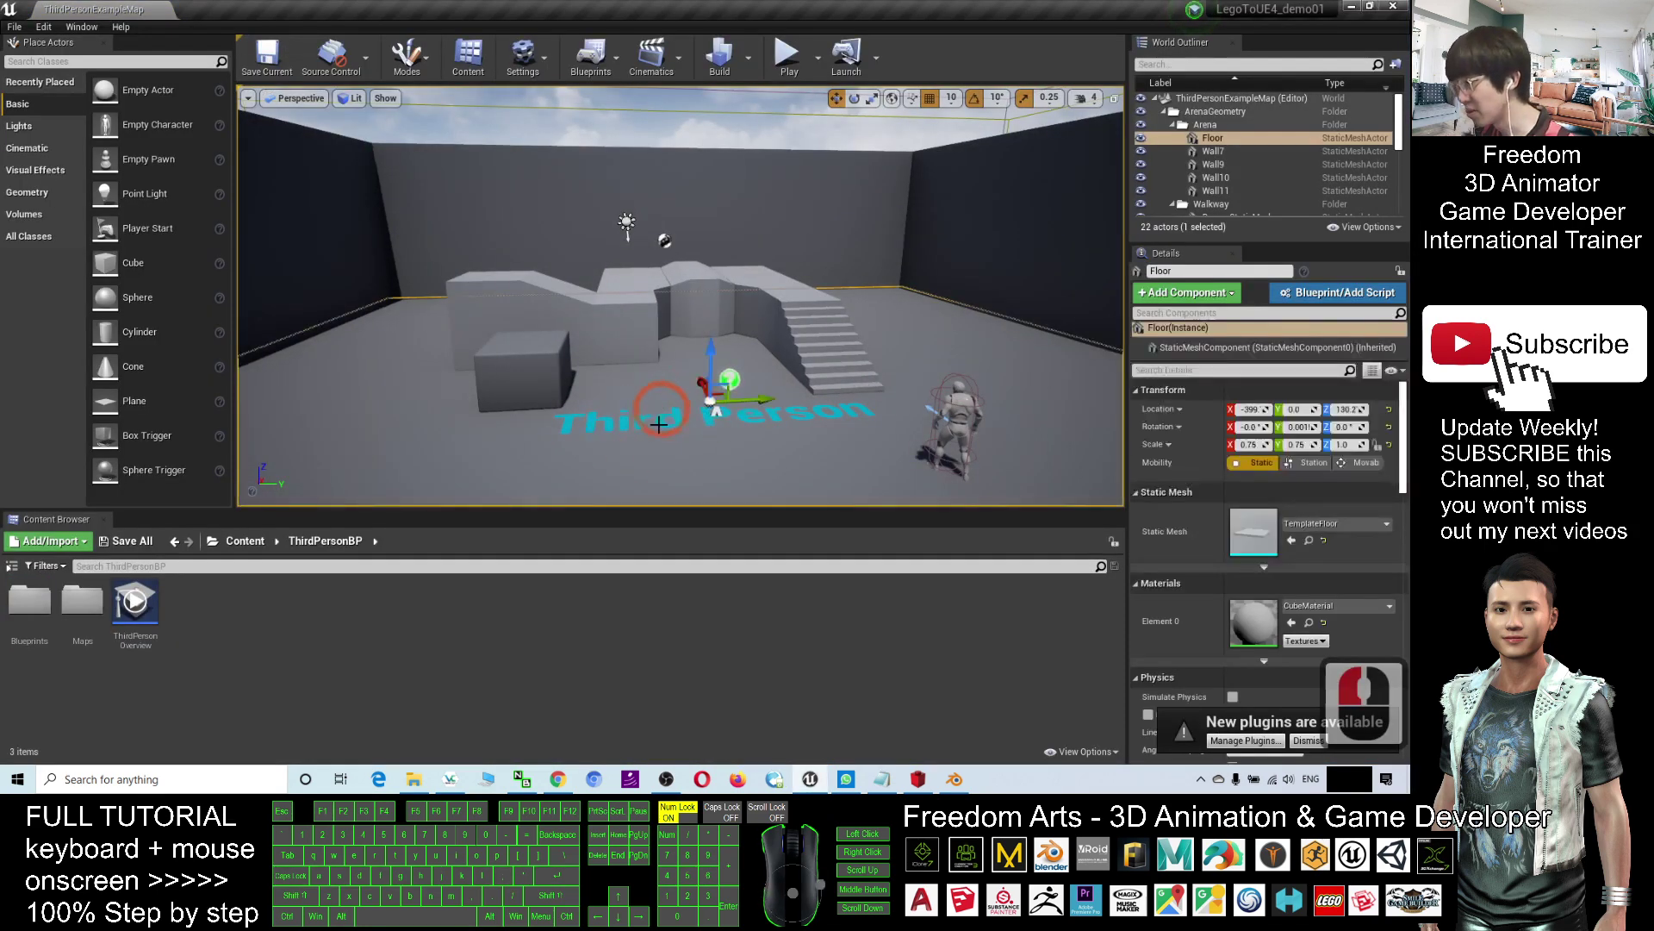
{"action": "left_click", "coordinate": [244, 541]}
{"action": "right_click", "coordinate": [277, 669]}
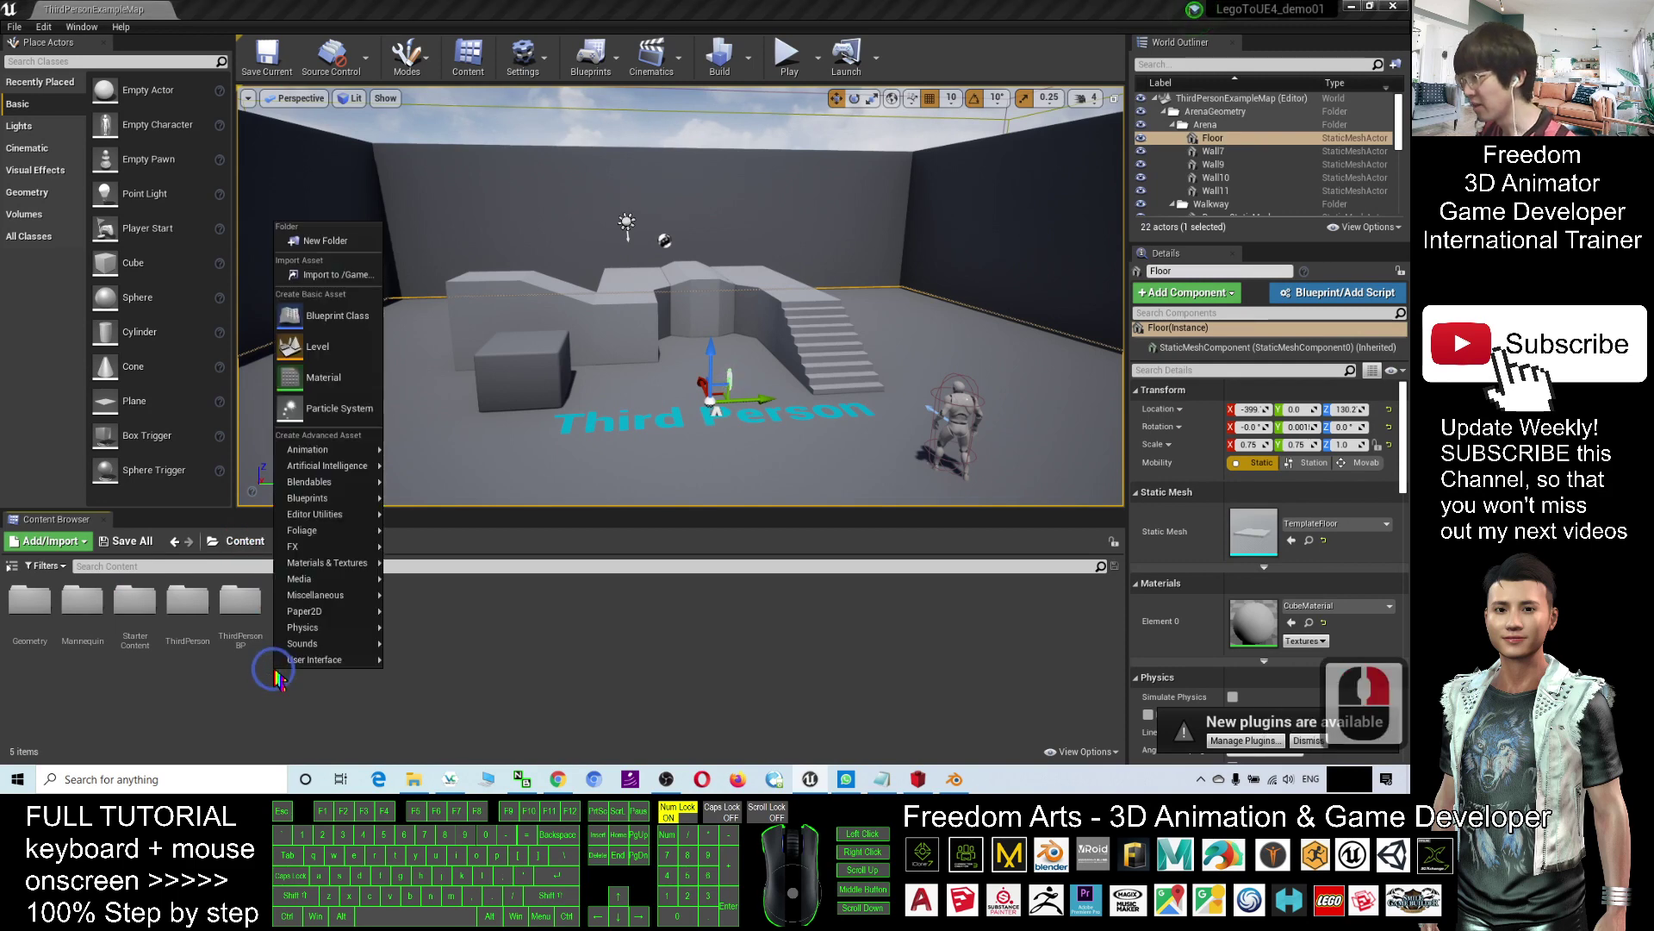
{"action": "left_click", "coordinate": [328, 244]}
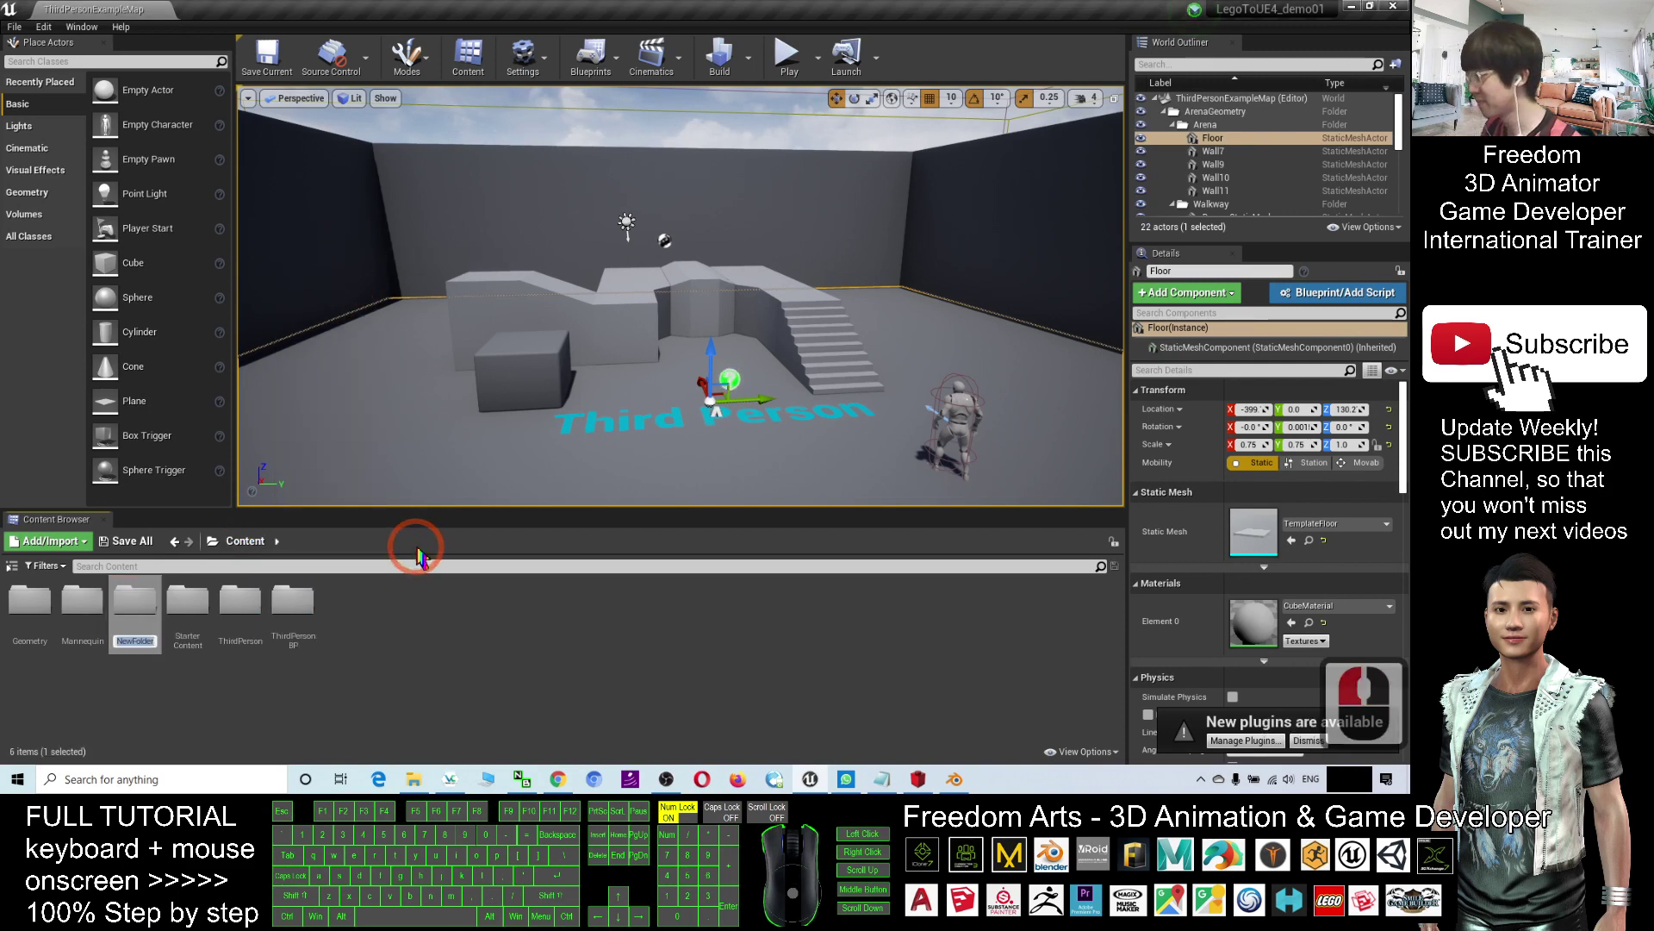
{"action": "type", "text": "Lo"}
{"action": "key", "text": "BackSpace"}
{"action": "type", "text": "ego"}
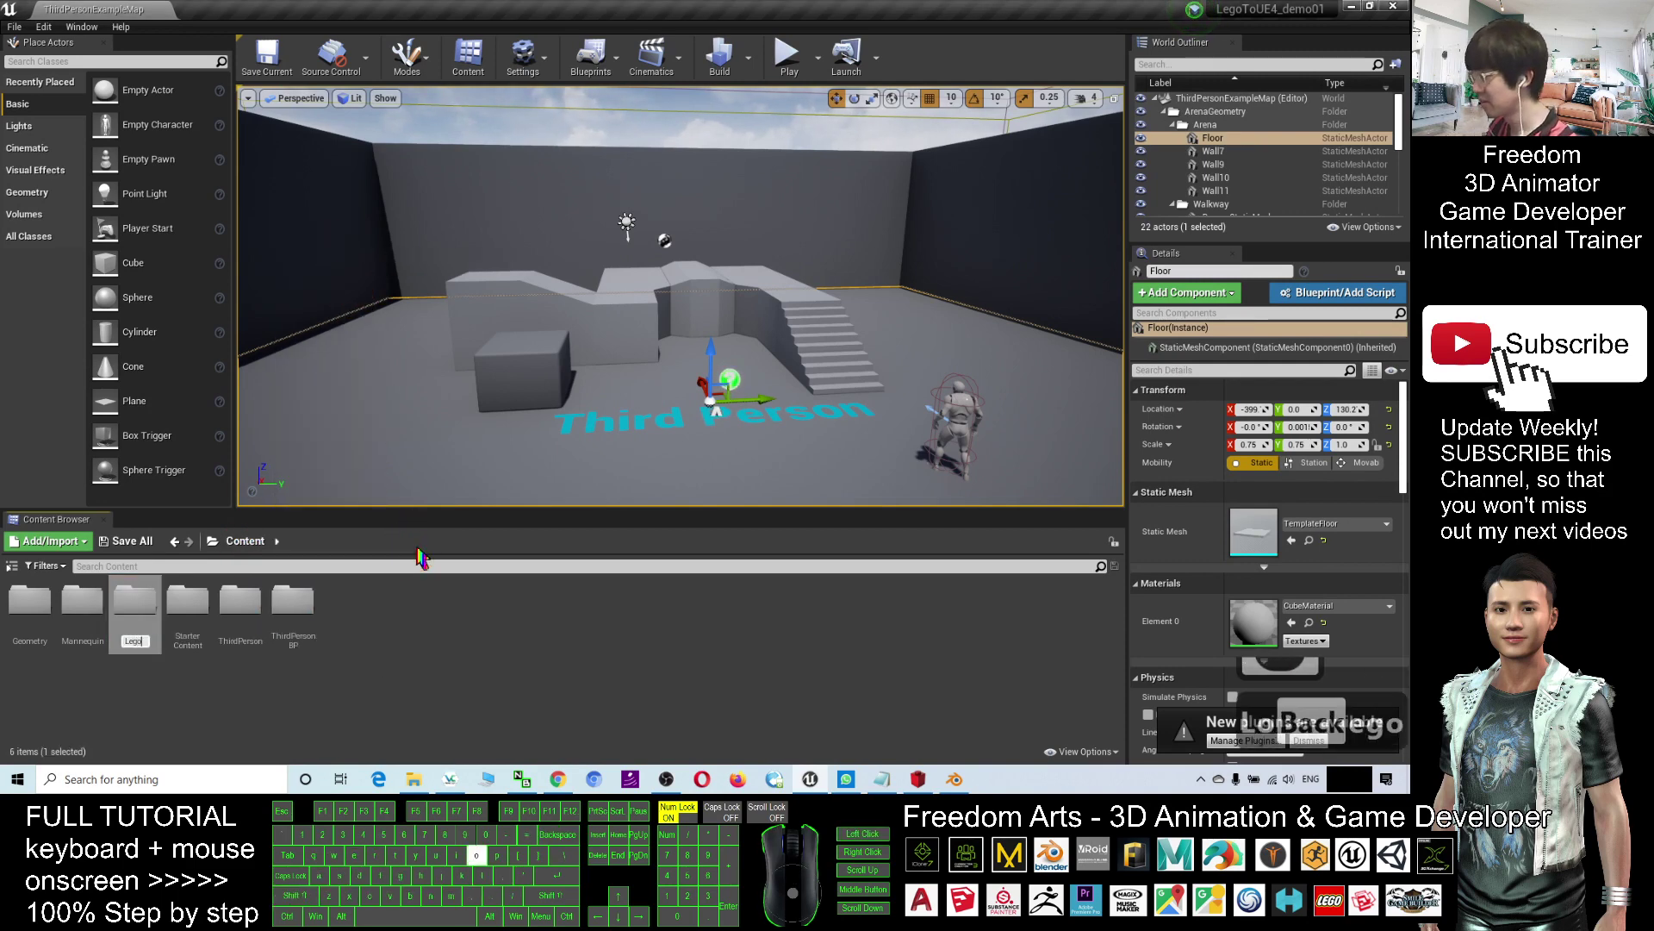
{"action": "type", "text": "Model"}
{"action": "key", "text": "Return"}
Step: Shrink the Unreal Editor window and create a subfolder named Model01 inside the LegoModel folder
{"action": "double_click", "coordinate": [75, 610]}
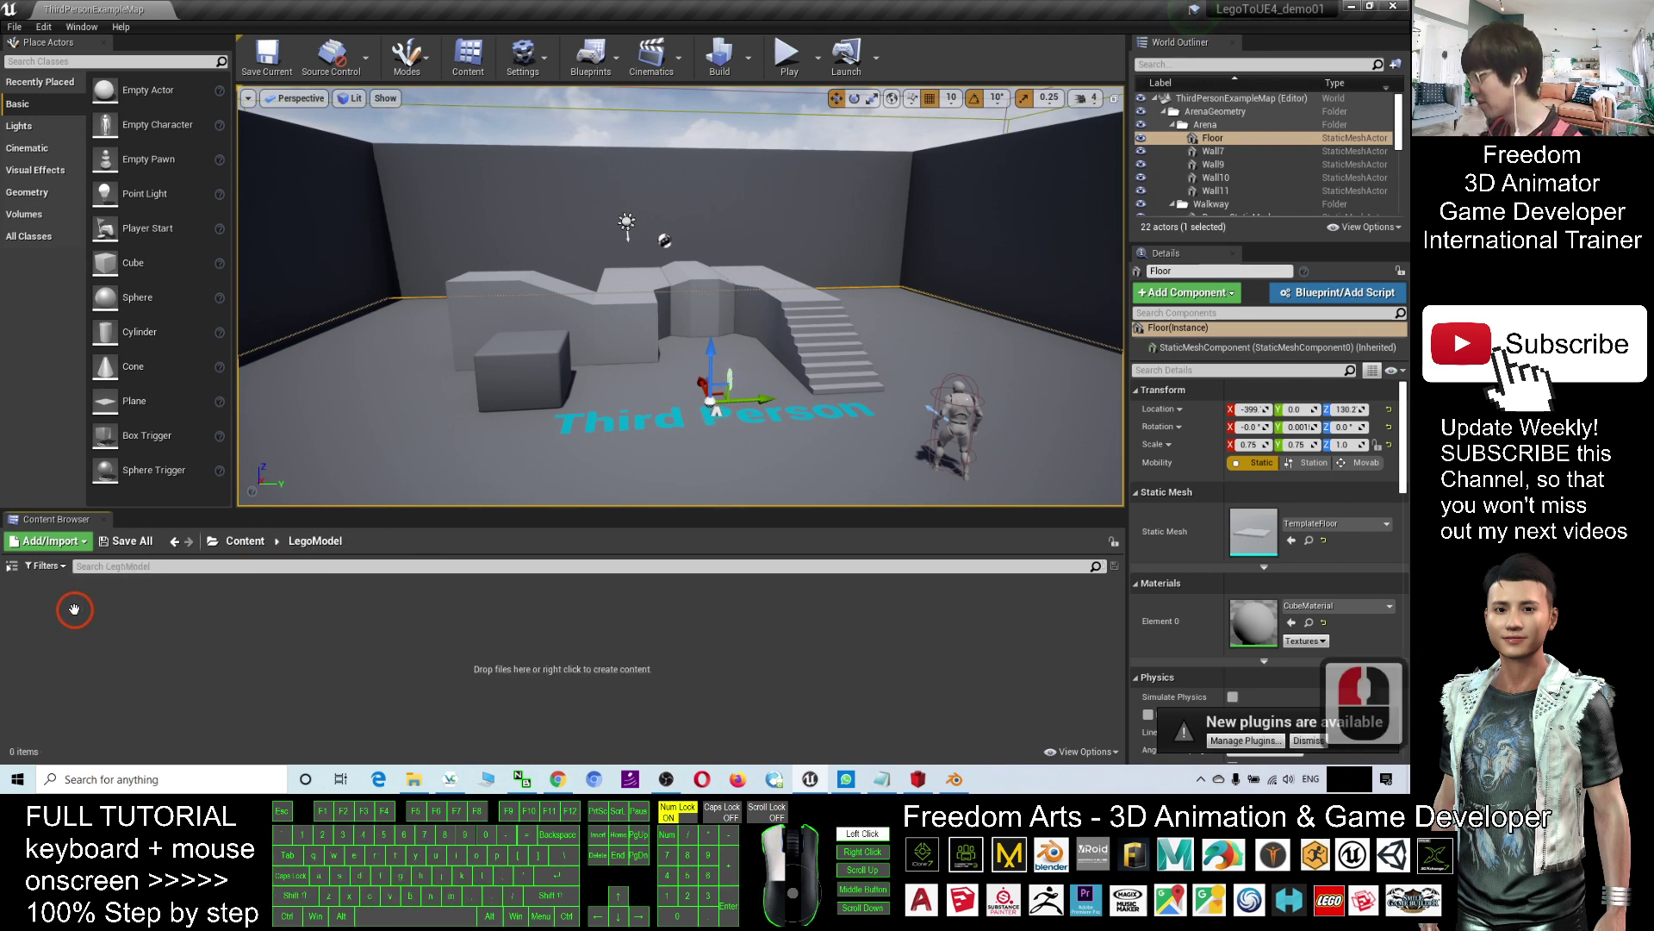
{"action": "left_click_drag", "start_coordinate": [860, 10], "coordinate": [860, 55]}
{"action": "right_click", "coordinate": [507, 559]}
{"action": "left_click", "coordinate": [534, 121]}
{"action": "type", "text": "Model01"}
{"action": "key", "text": "Return"}
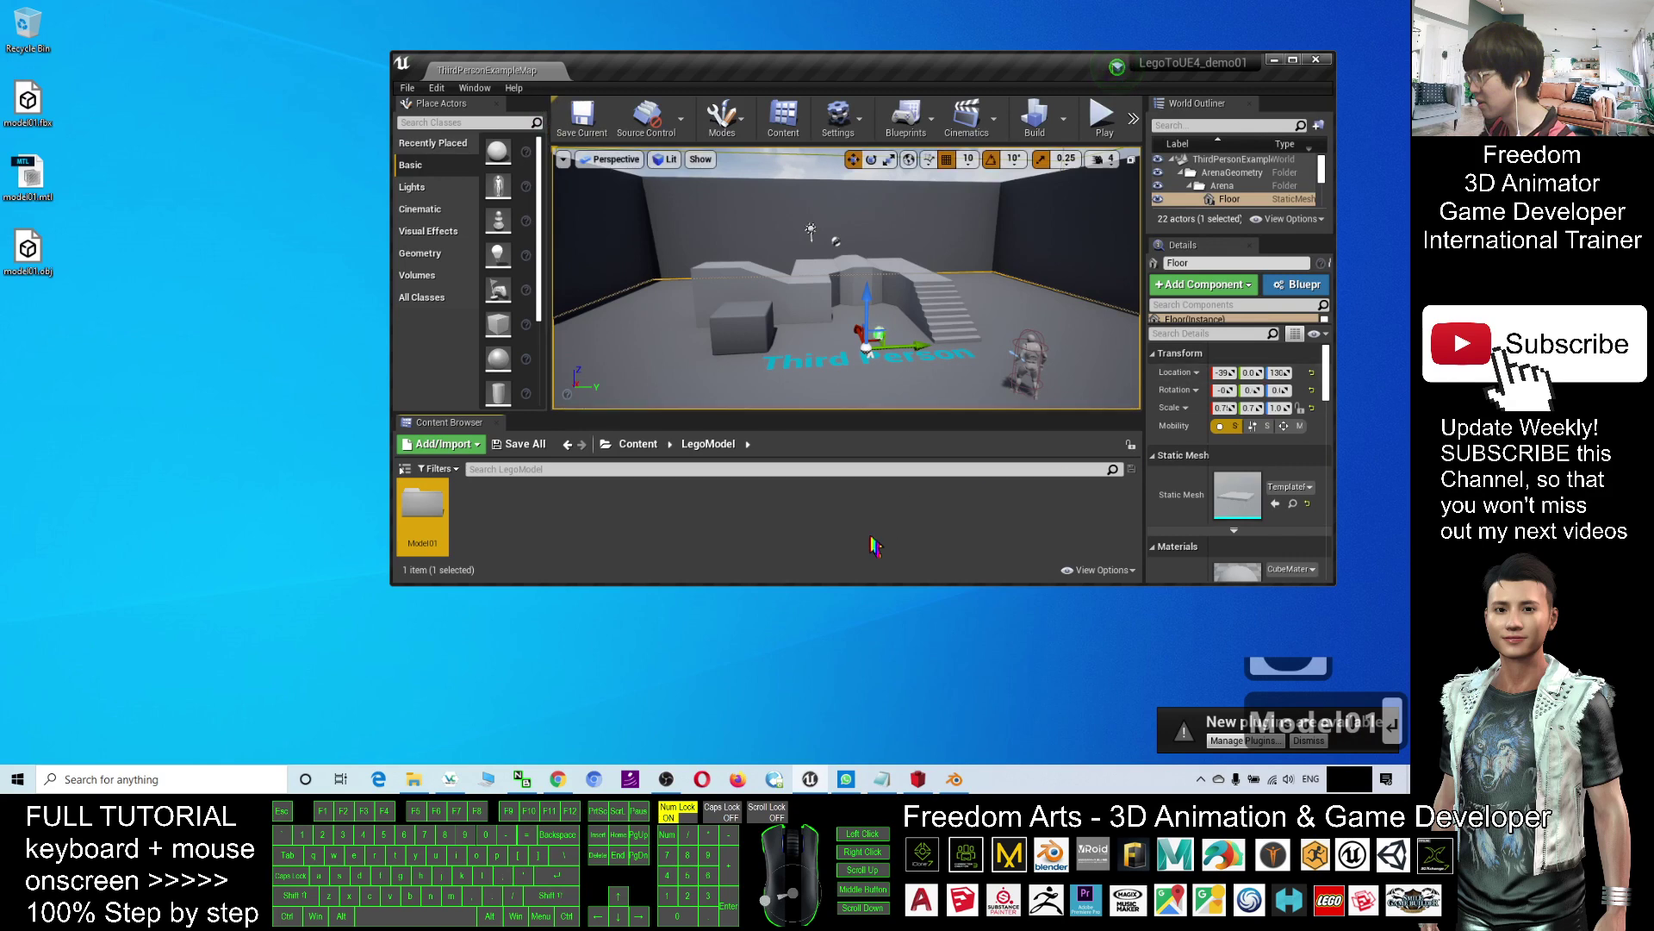
{"action": "left_click", "coordinate": [250, 779]}
{"action": "type", "text": "x"}
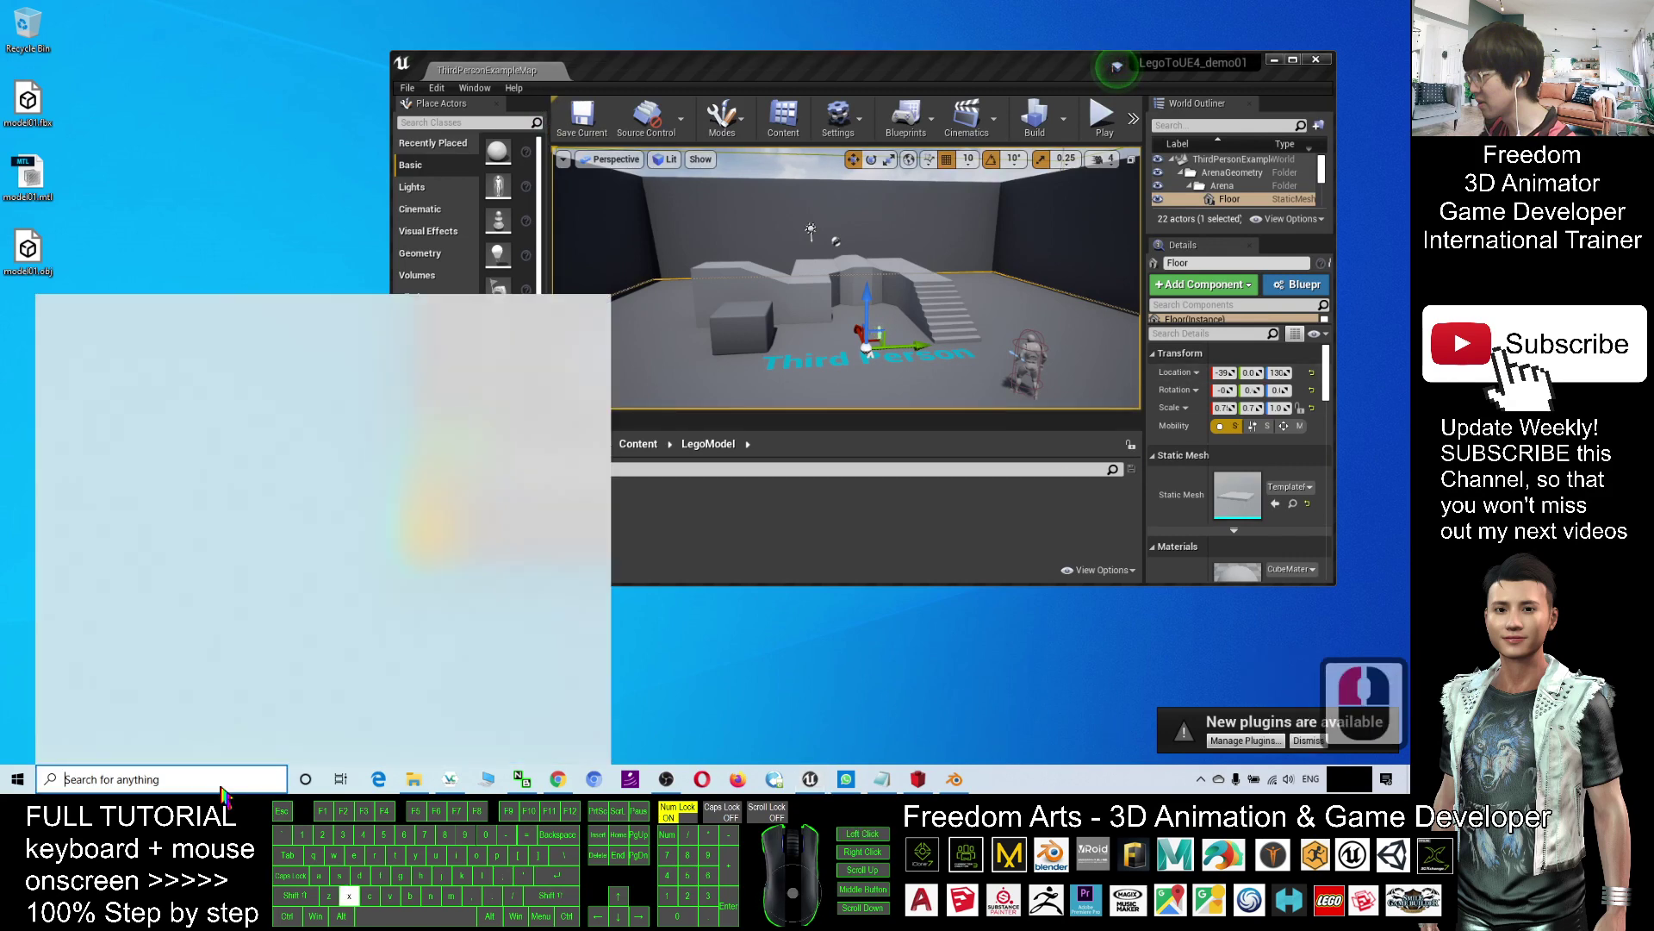
{"action": "left_click", "coordinate": [217, 395]}
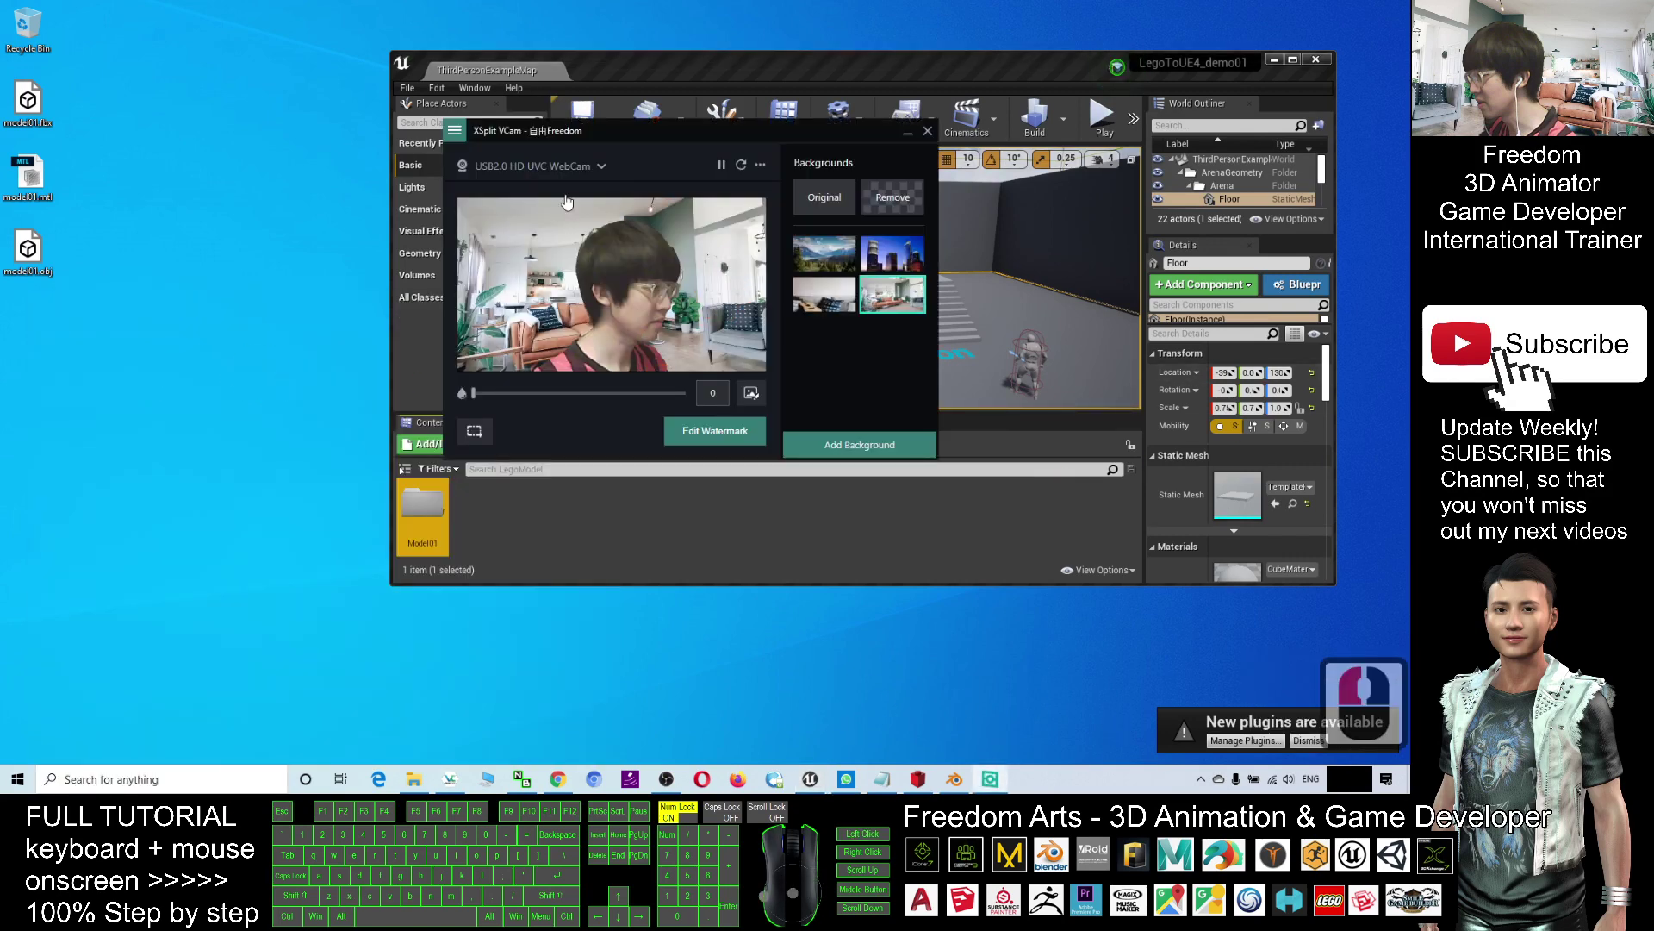
Step: Switch the XSplit VCam camera source to Webcam C170 and minimize its window
{"action": "left_click", "coordinate": [577, 169]}
{"action": "left_click", "coordinate": [499, 214]}
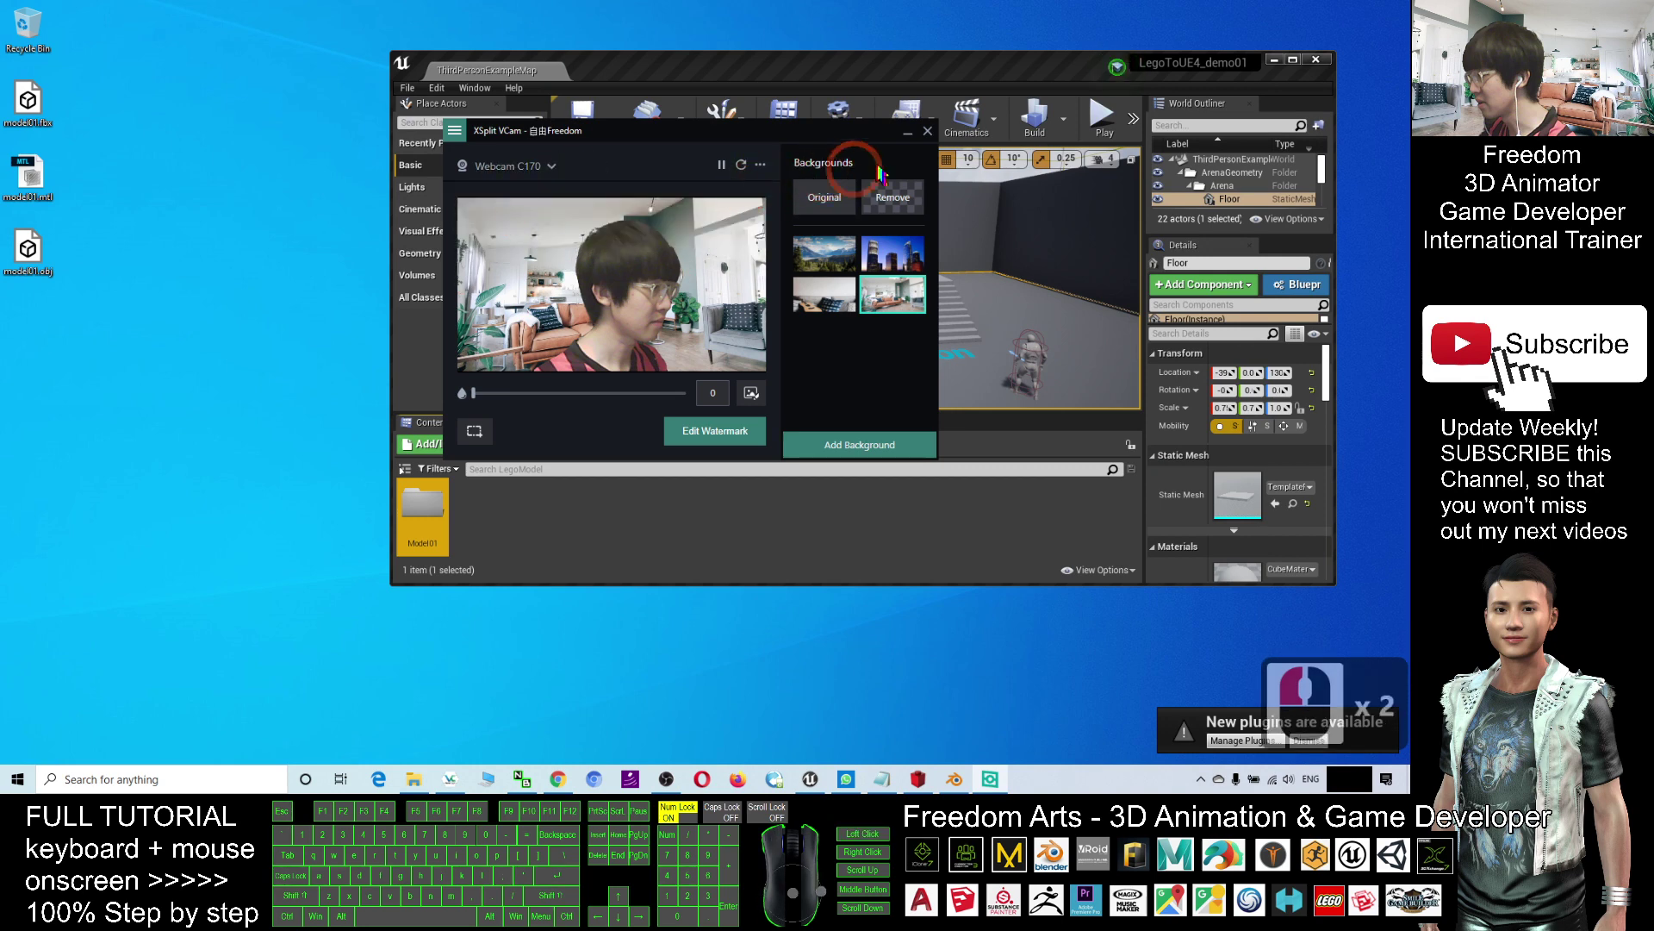
{"action": "left_click", "coordinate": [907, 134]}
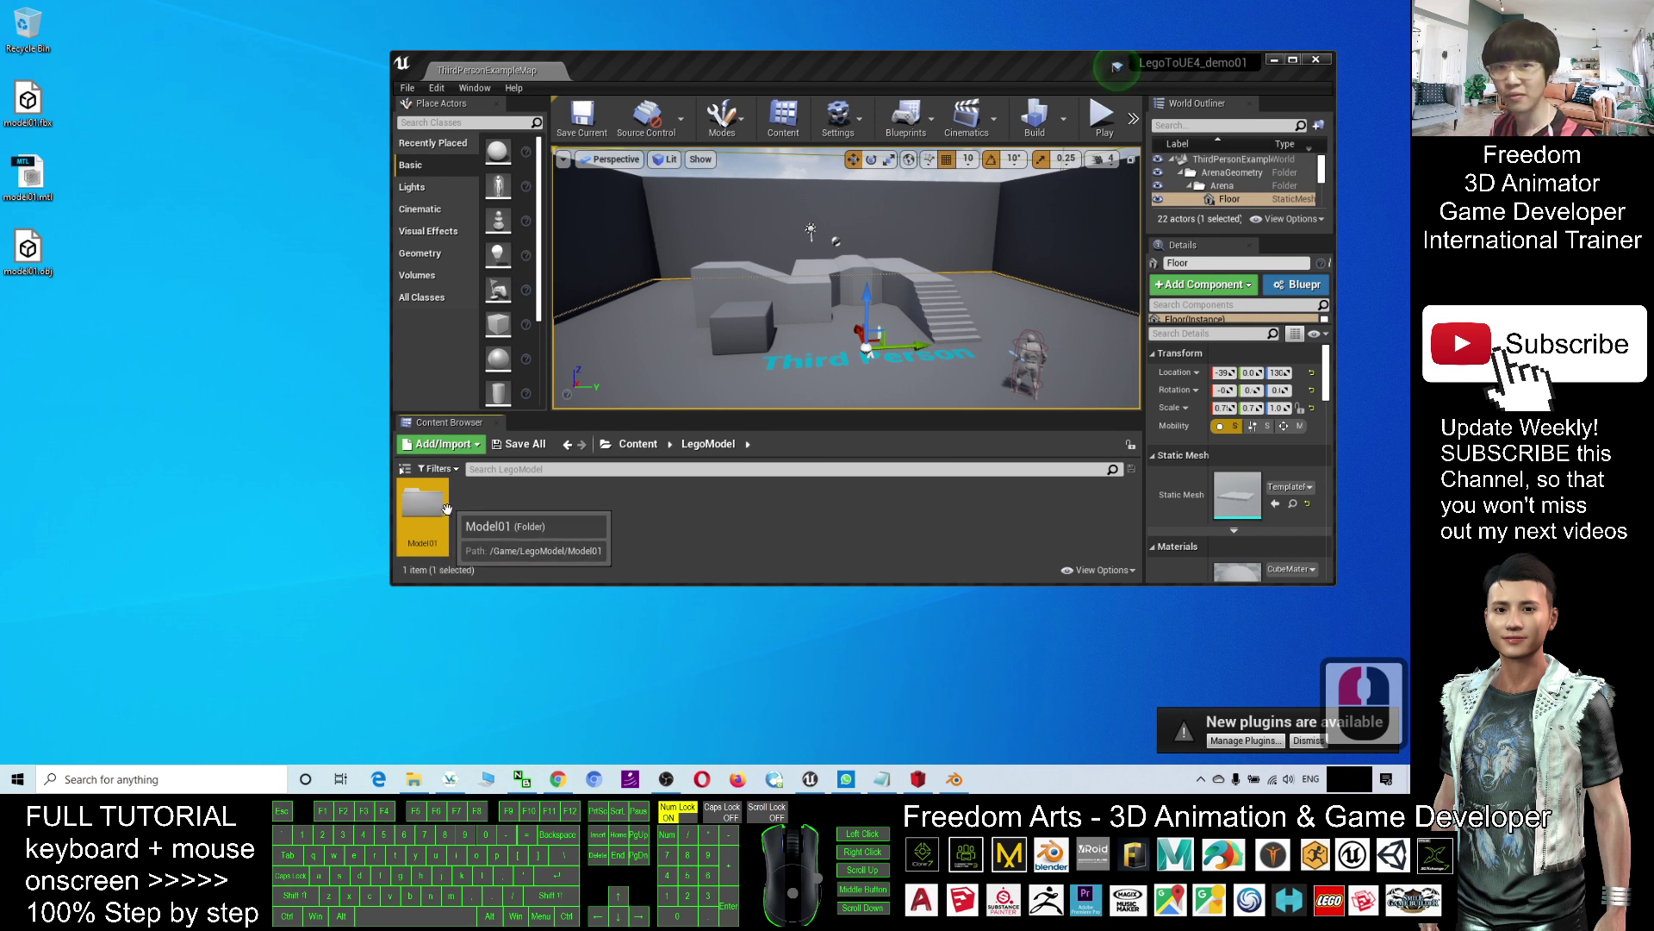
Step: Import the desktop file model01.fbx into the Model01 folder with the default FBX options and maximize the Unreal Editor window
{"action": "left_click", "coordinate": [522, 548]}
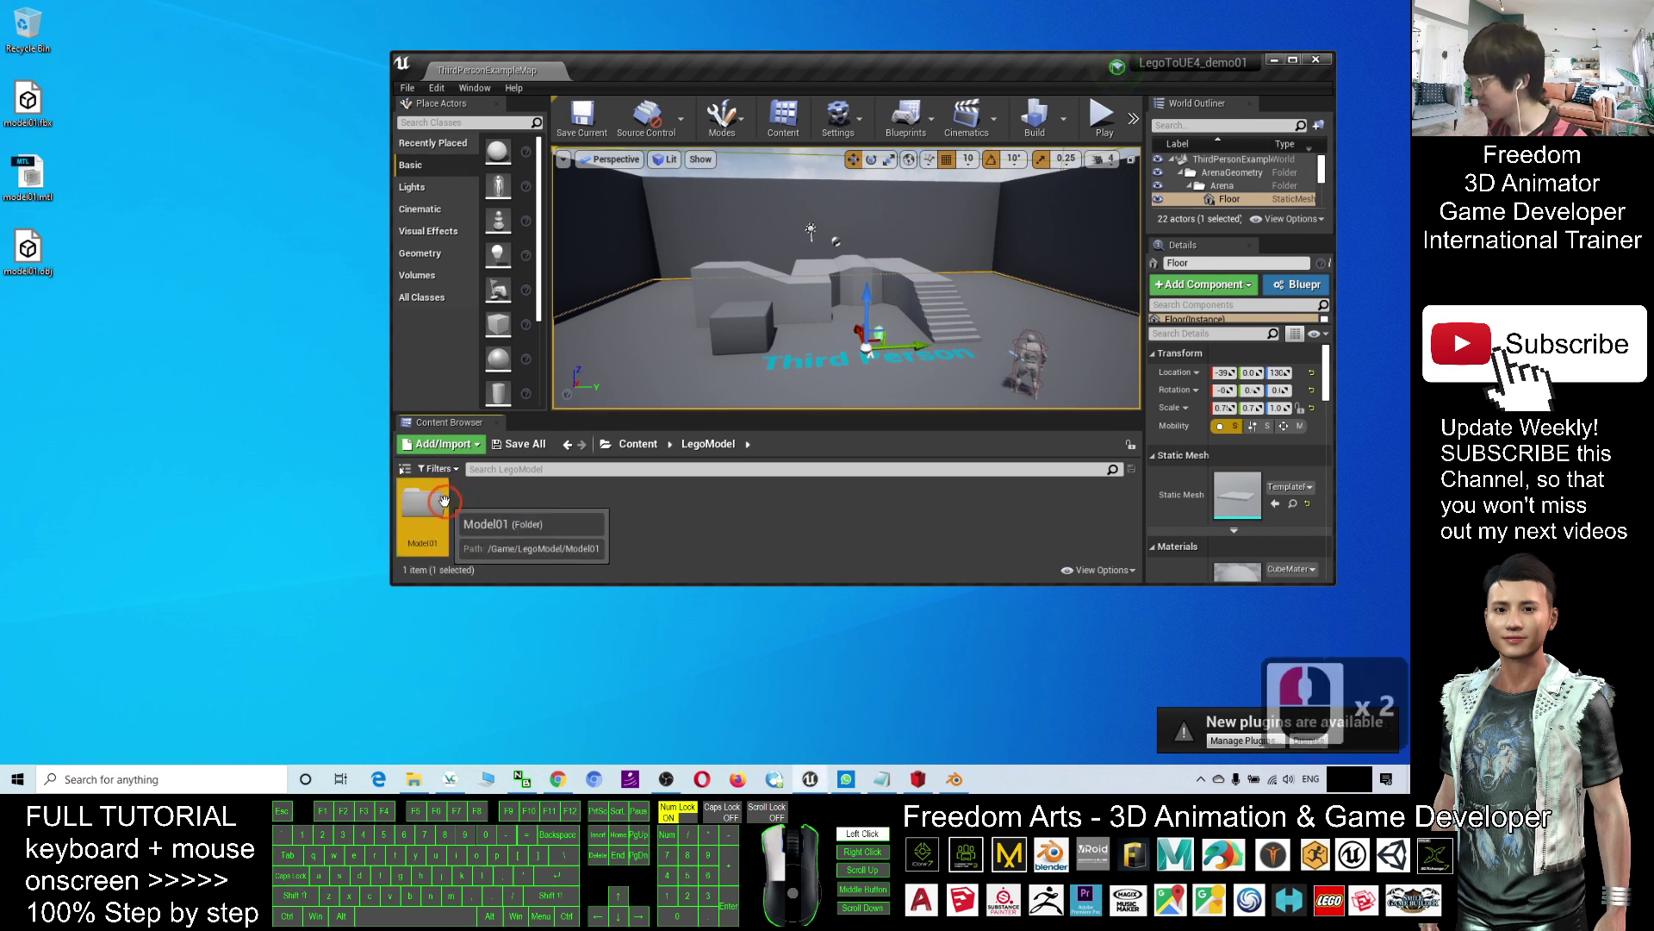
{"action": "double_click", "coordinate": [423, 517]}
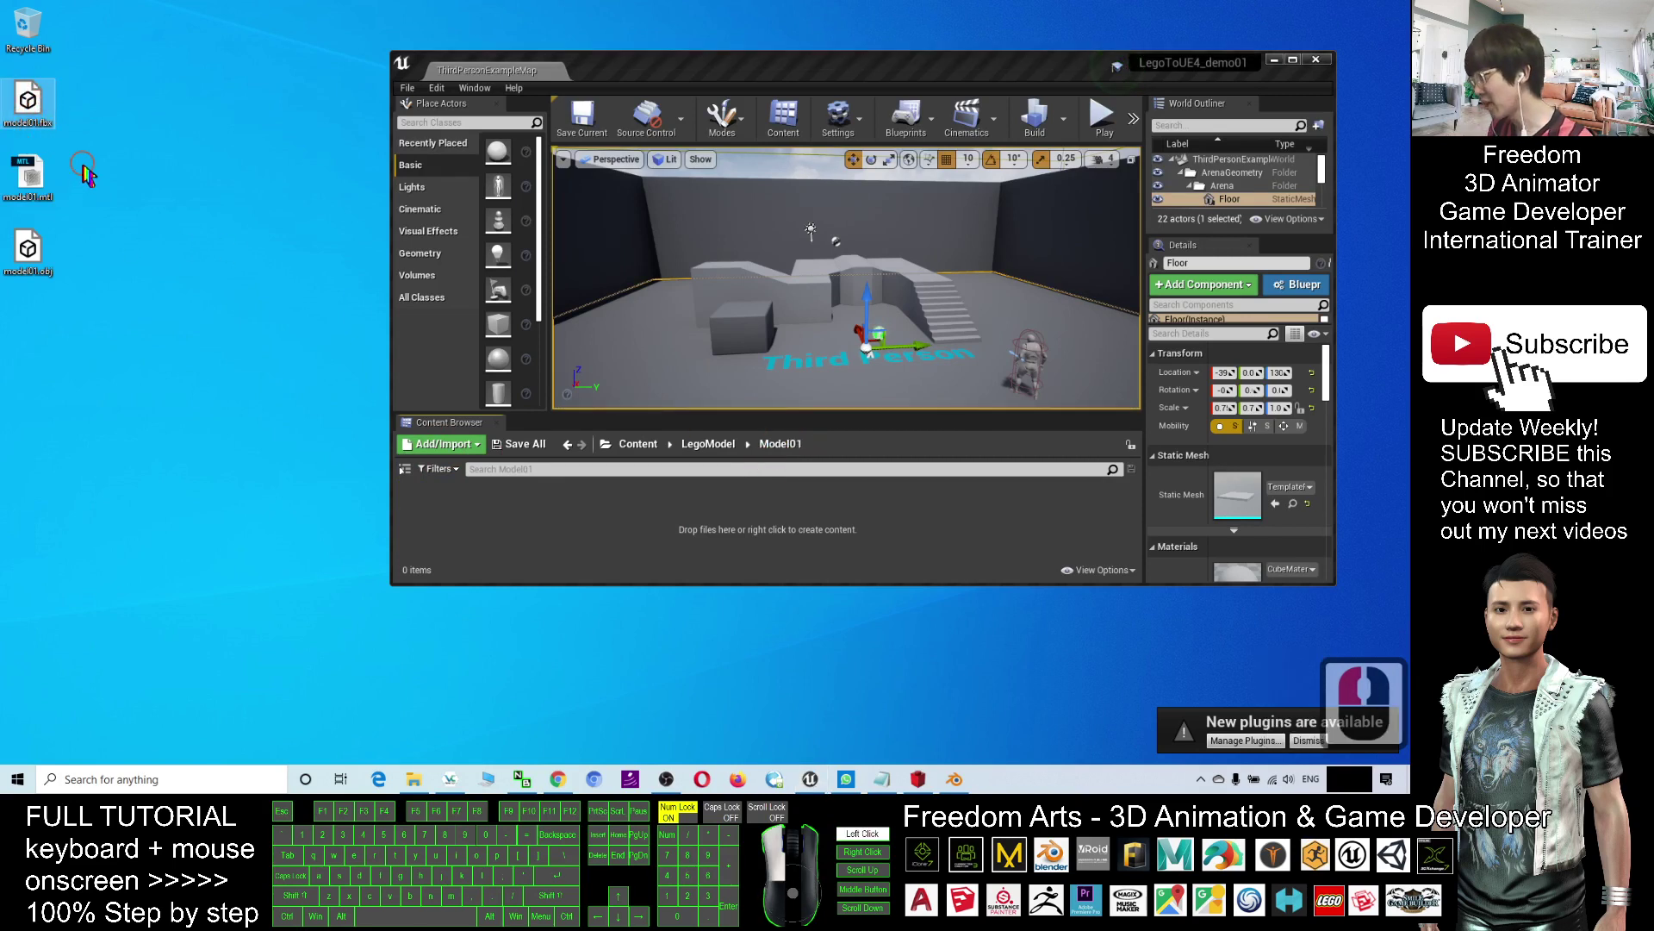
{"action": "left_click_drag", "start_coordinate": [82, 164], "coordinate": [13, 325]}
{"action": "left_click", "coordinate": [30, 102]}
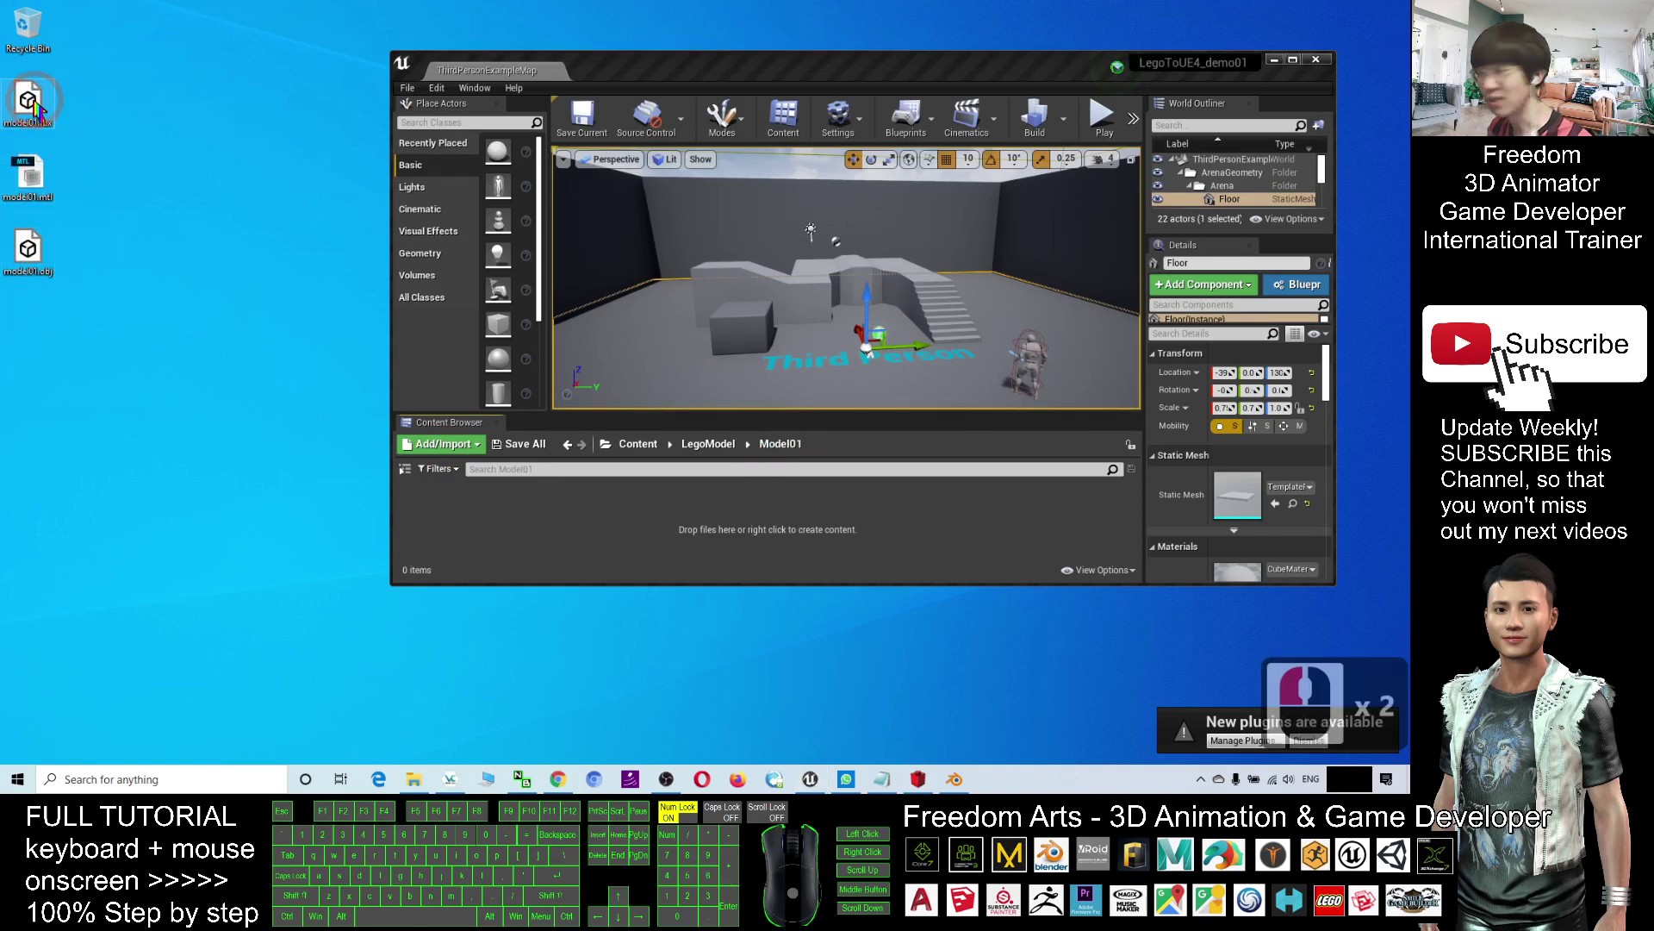
{"action": "left_click", "coordinate": [705, 601]}
{"action": "left_click", "coordinate": [953, 779]}
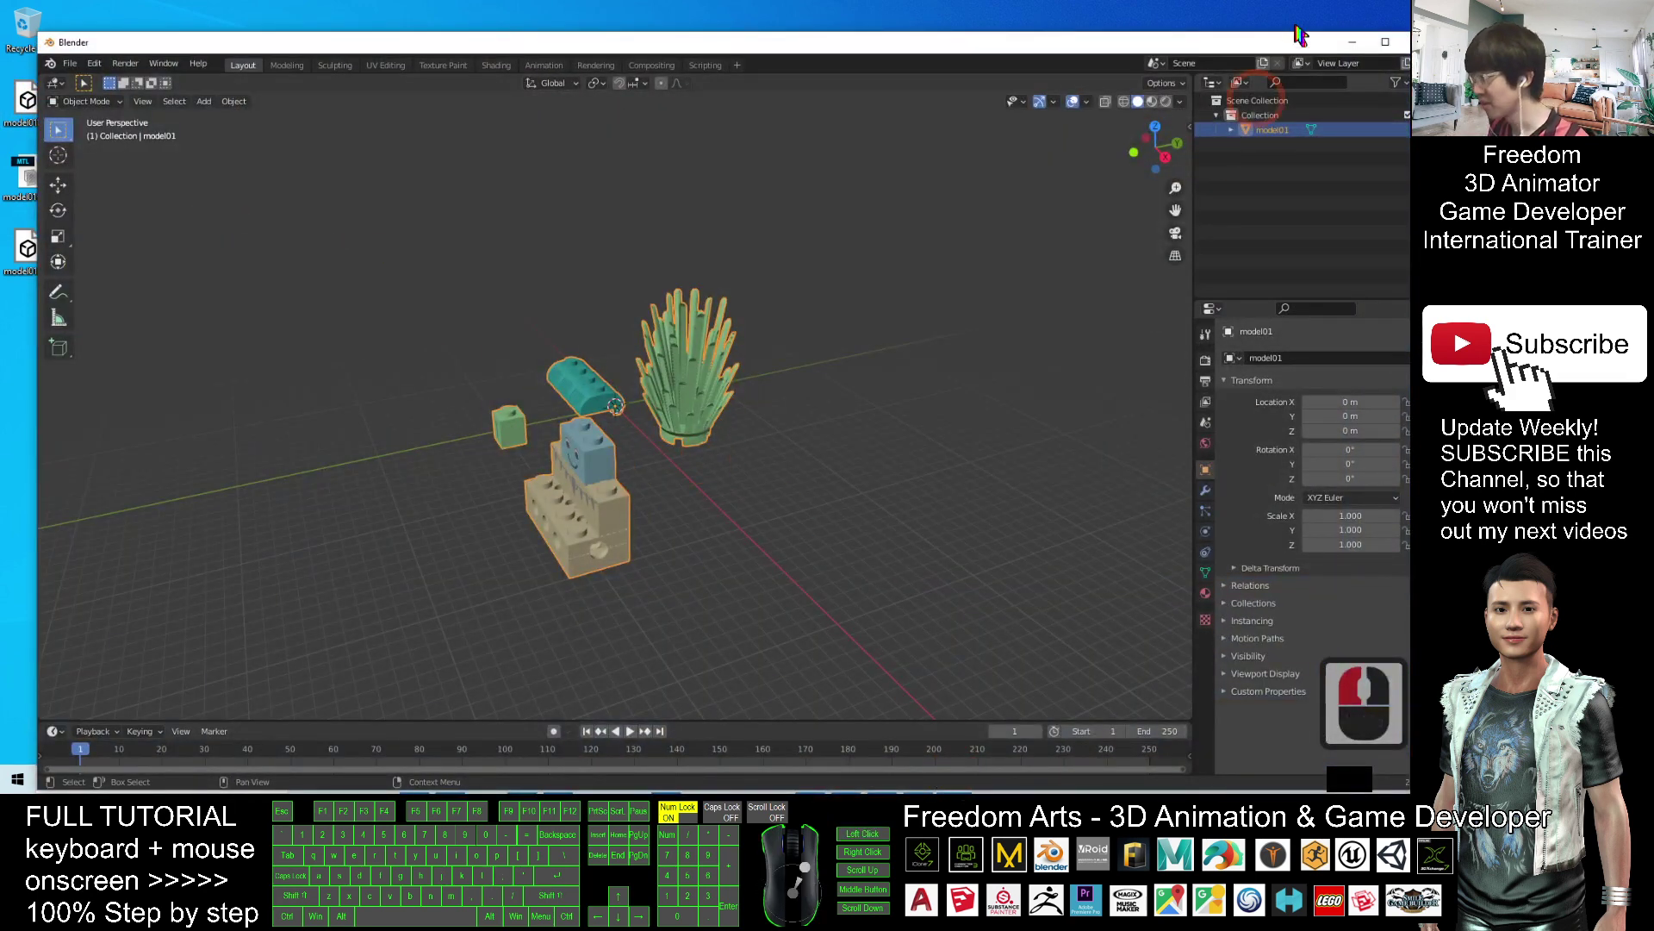
{"action": "left_click", "coordinate": [1350, 43]}
{"action": "left_click_drag", "start_coordinate": [28, 101], "coordinate": [791, 518]}
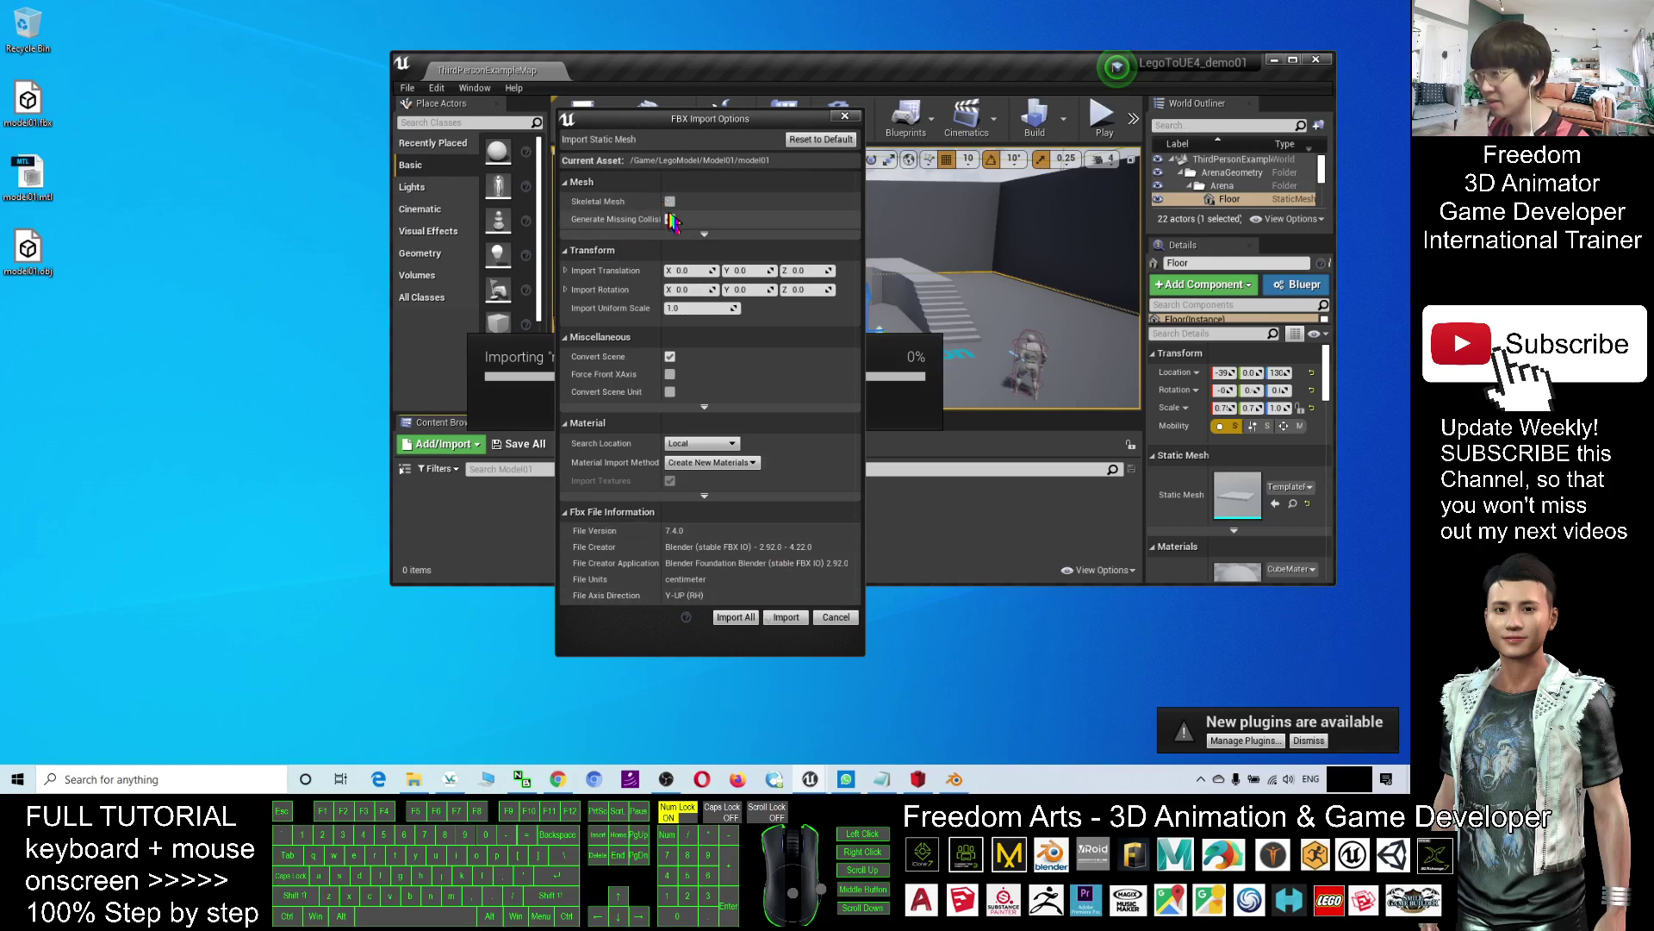
{"action": "left_click", "coordinate": [737, 617]}
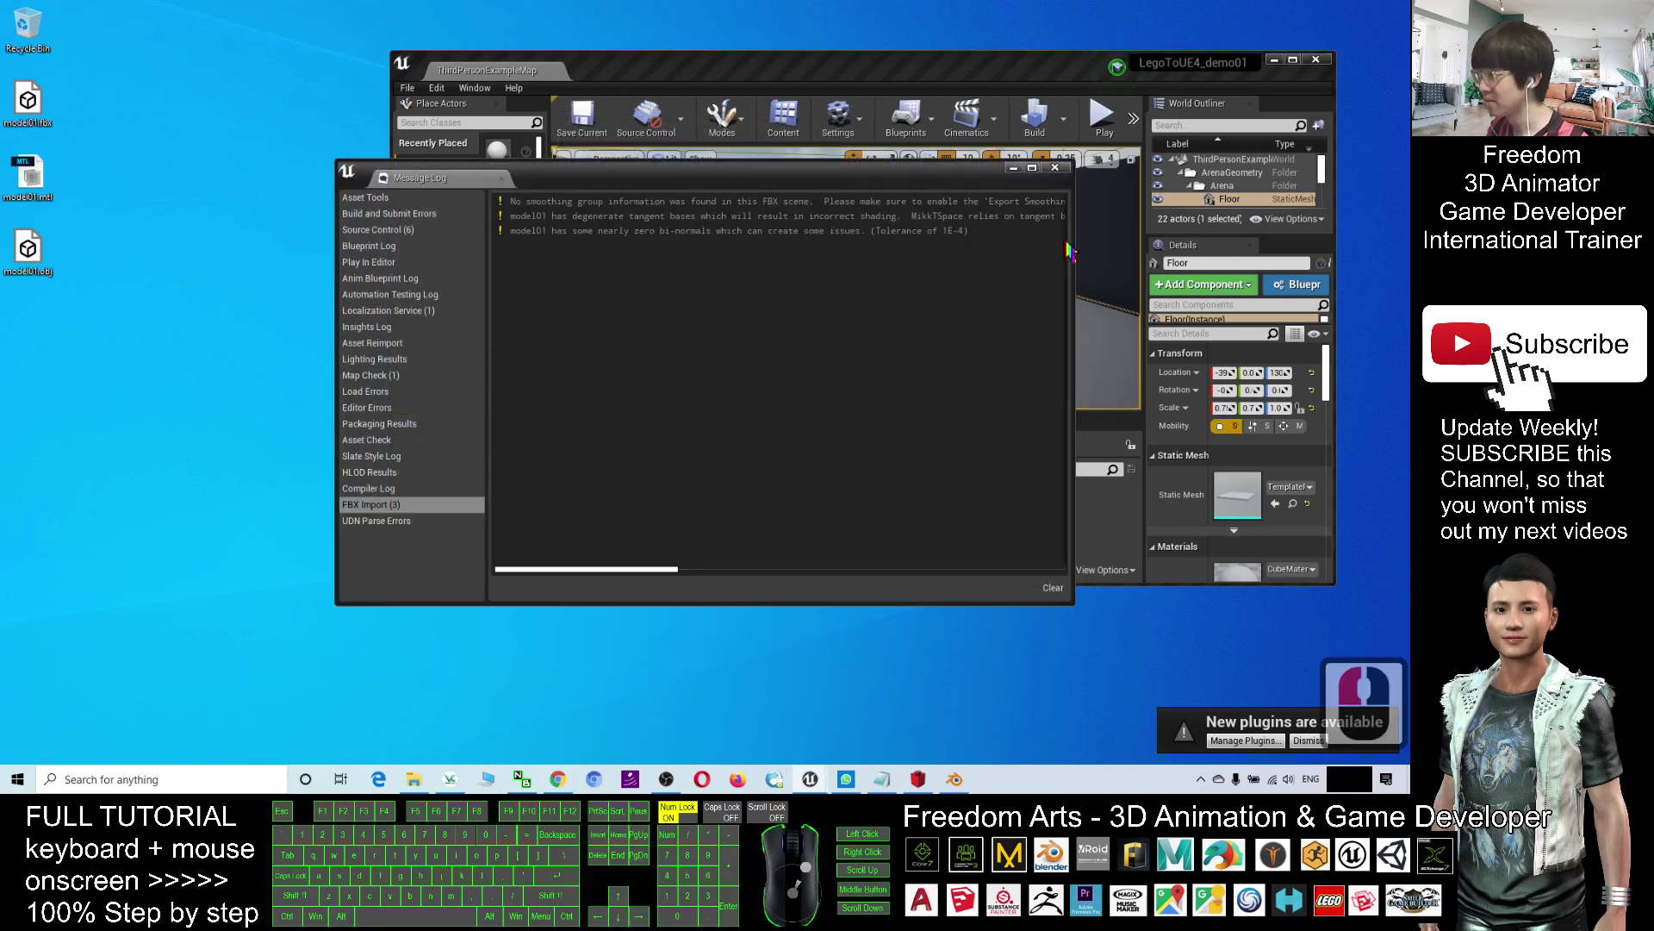
{"action": "left_click", "coordinate": [1055, 168]}
{"action": "left_click", "coordinate": [1292, 59]}
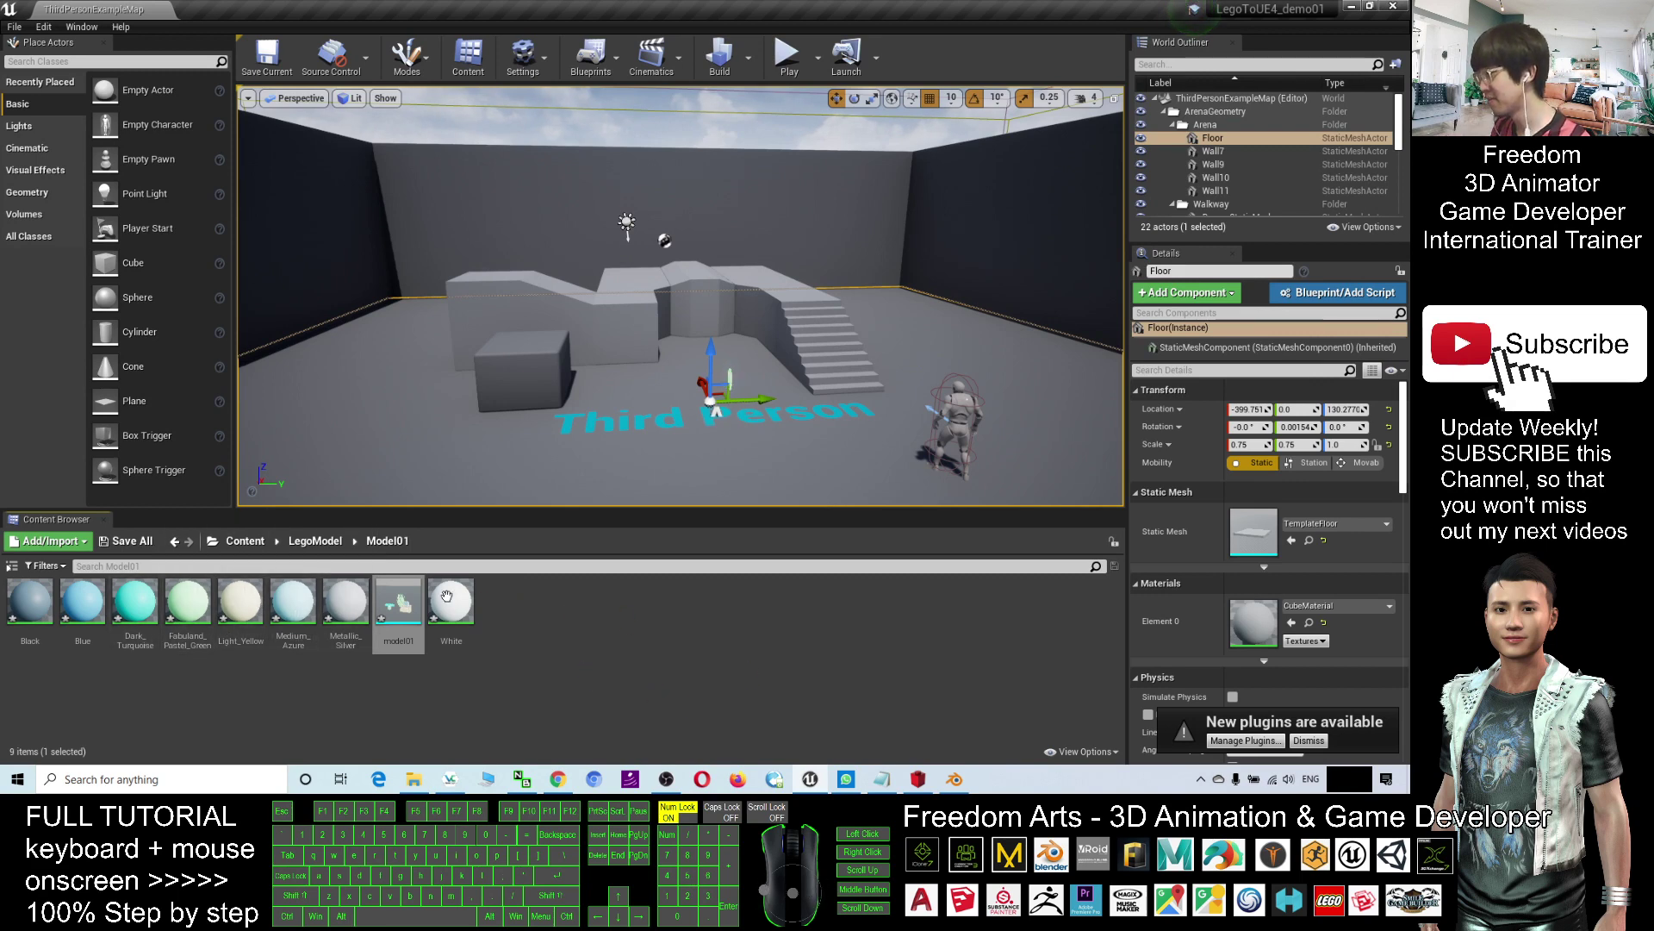
Step: Place the model01 mesh on the level floor and set its scale to 0.01 on X, Y and Z
{"action": "left_click_drag", "start_coordinate": [435, 597], "coordinate": [511, 426]}
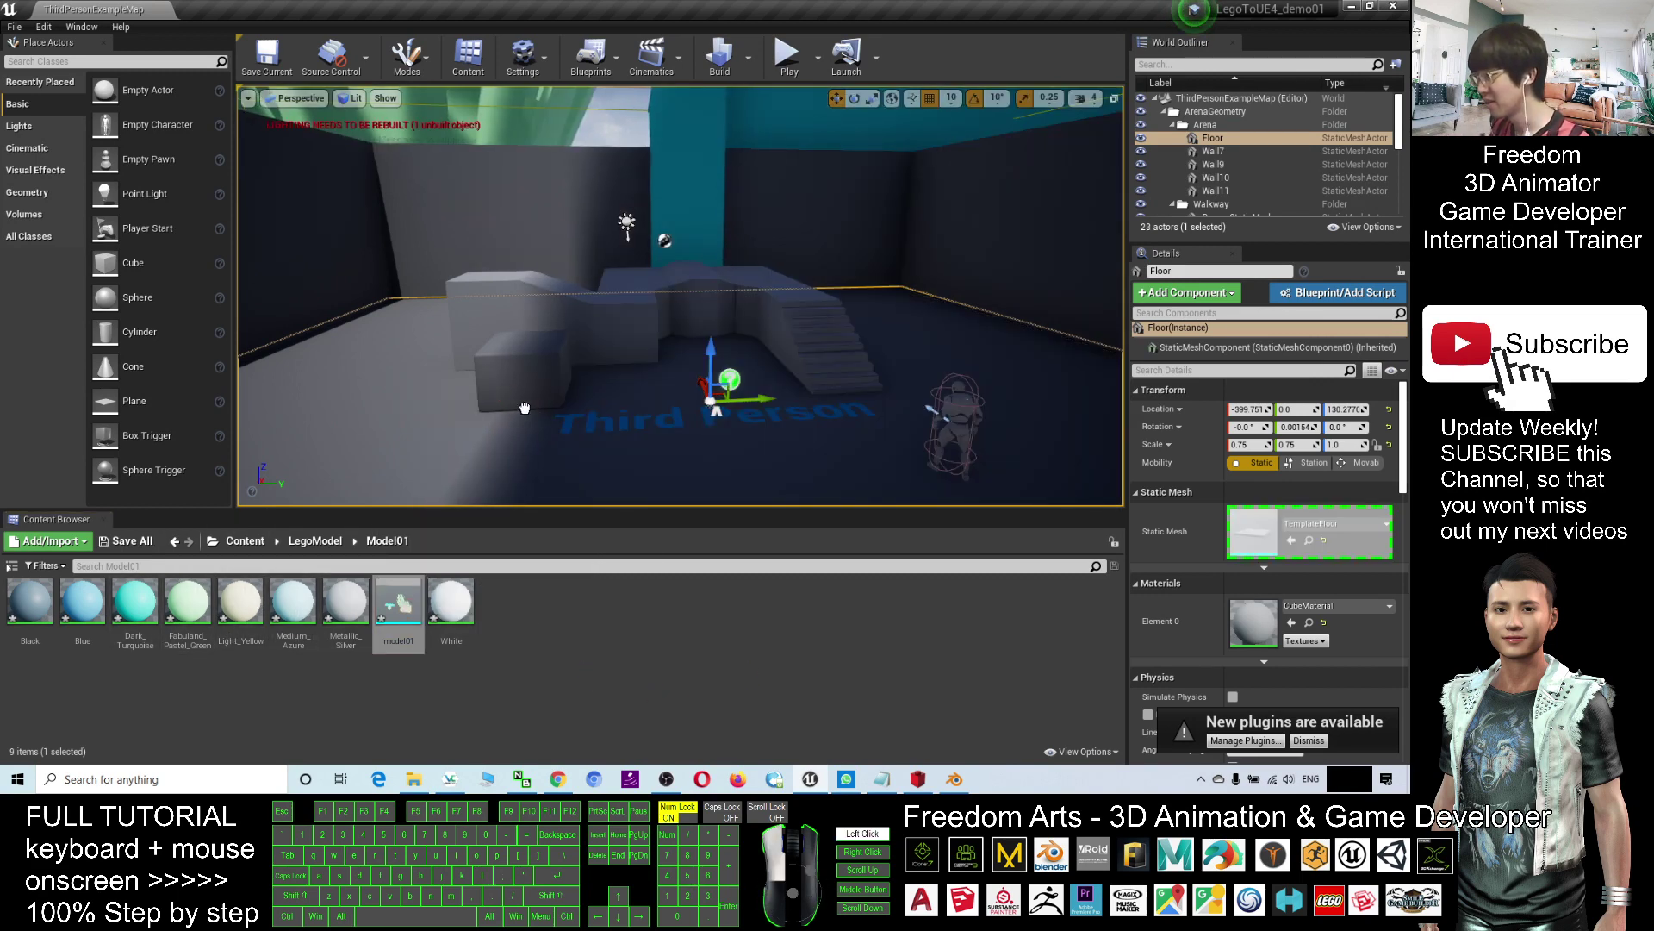
{"action": "left_click", "coordinate": [1262, 447]}
{"action": "type", "text": "0.01"}
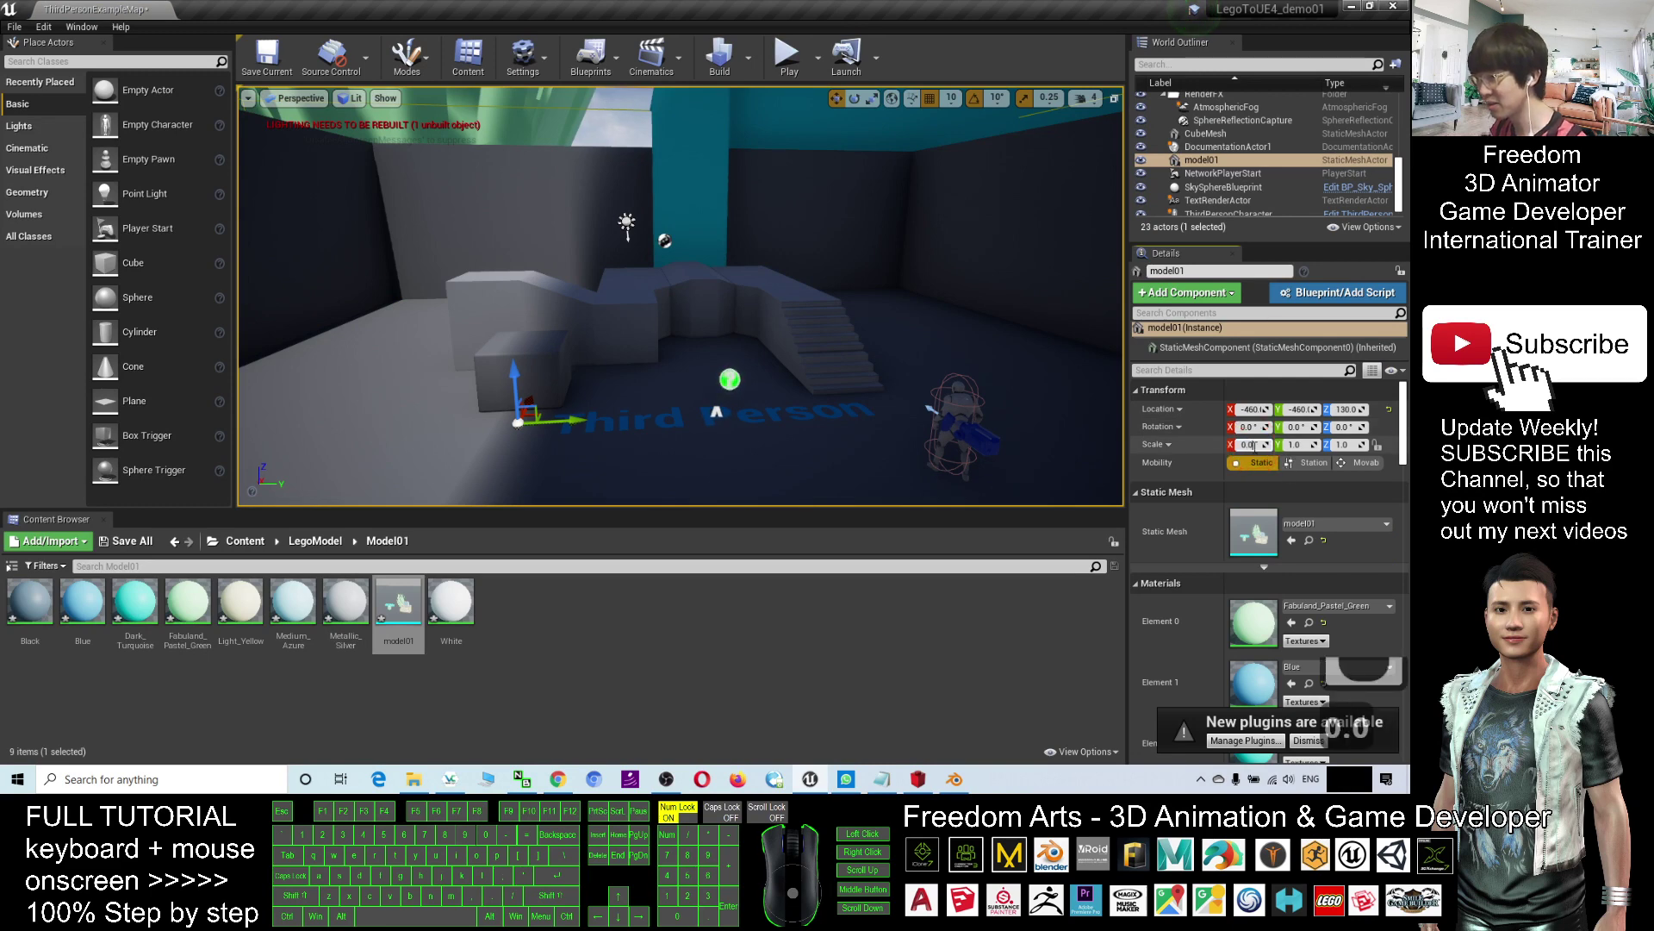
{"action": "key", "text": "Return"}
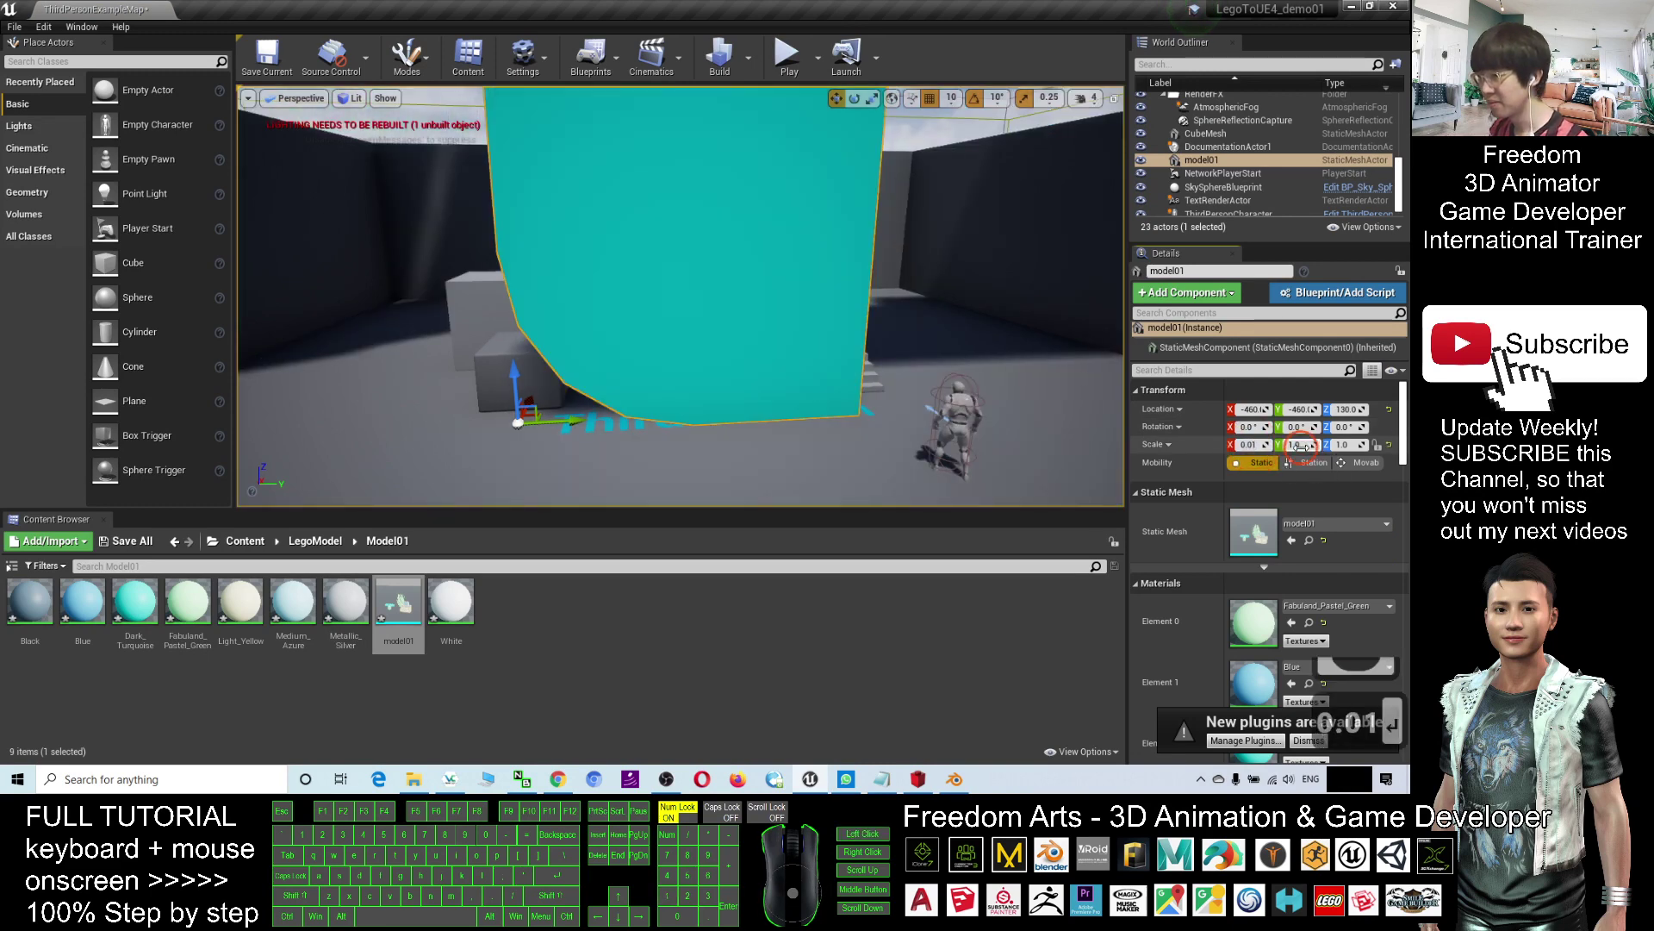
{"action": "left_click", "coordinate": [1299, 445]}
{"action": "type", "text": "0.01"}
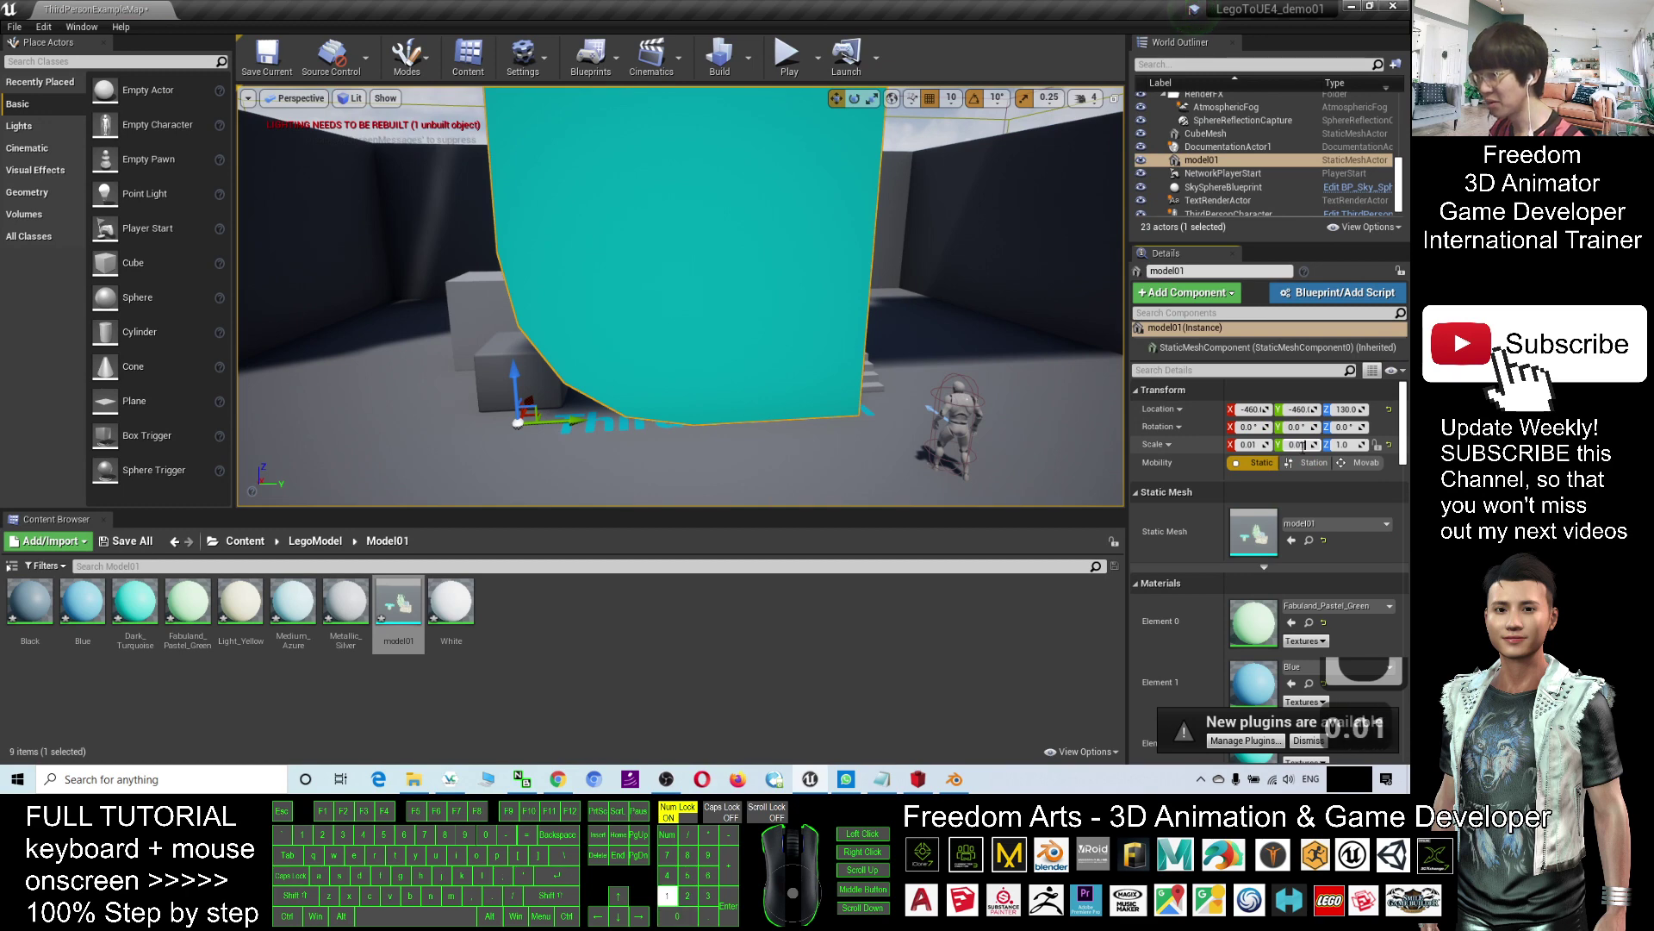
{"action": "key", "text": "Return"}
{"action": "left_click", "coordinate": [1347, 445]}
{"action": "type", "text": "0.01"}
{"action": "key", "text": "Return"}
Step: Move the scaled model01 across the floor to the open area beside the stairs, at about X -240, Y 790
{"action": "scroll", "coordinate": [555, 434], "scroll_direction": "up", "scroll_amount": 3}
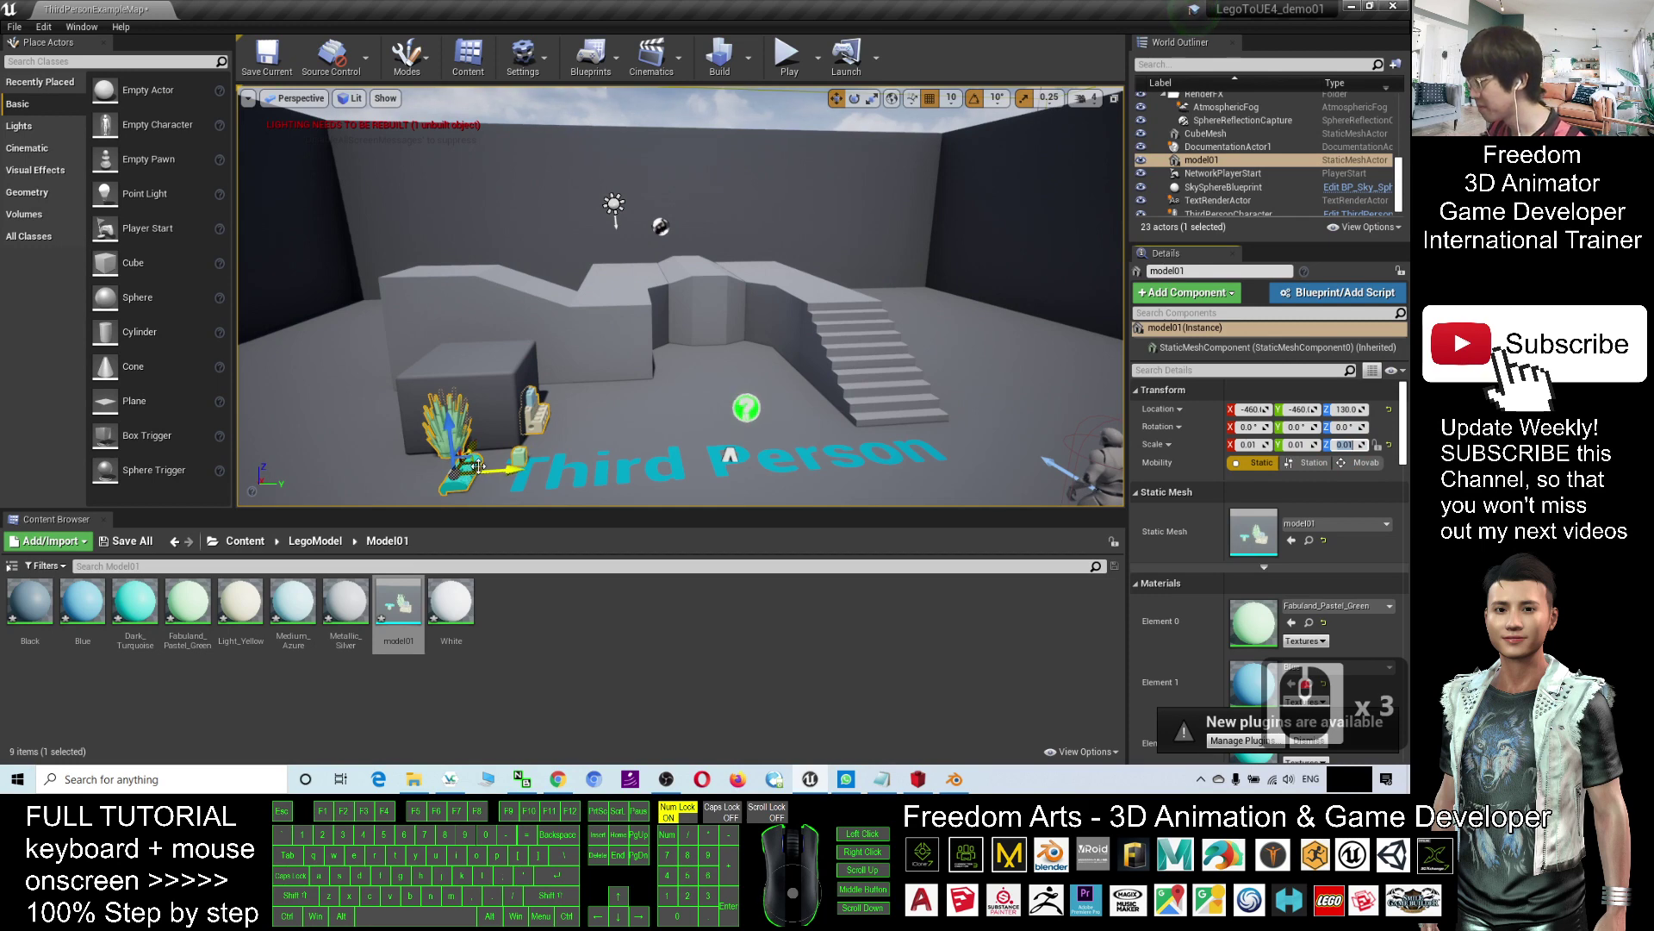
{"action": "scroll", "coordinate": [479, 467], "scroll_direction": "up", "scroll_amount": 2}
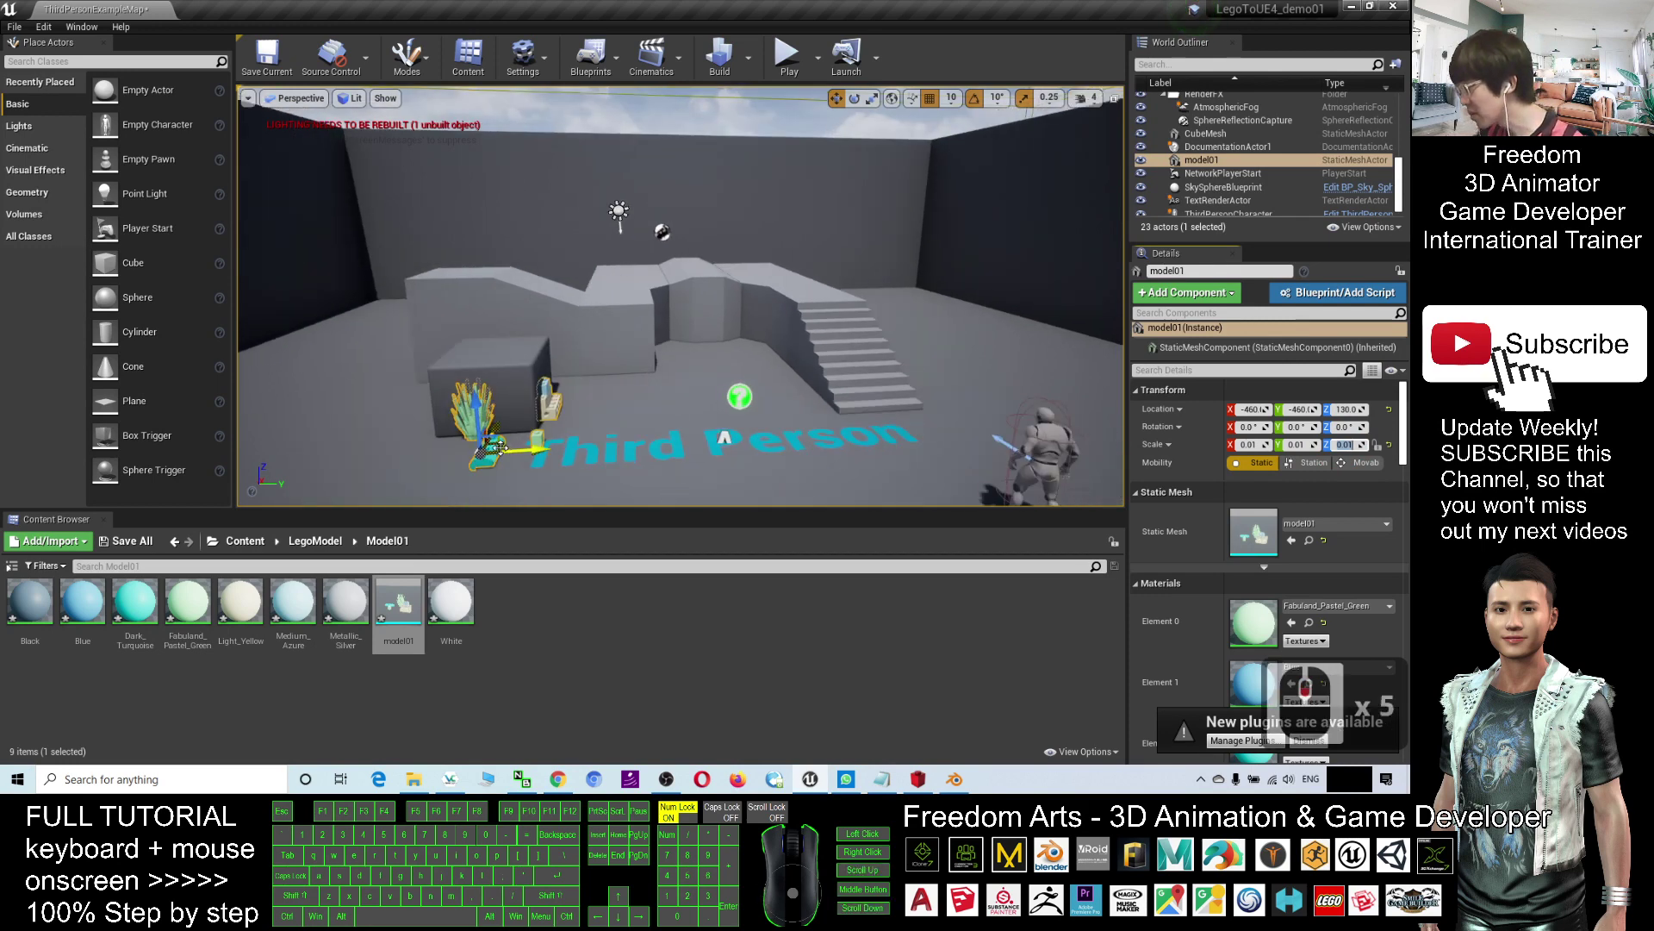
{"action": "left_click_drag", "start_coordinate": [503, 447], "coordinate": [1004, 420]}
{"action": "scroll", "coordinate": [1025, 422], "scroll_direction": "up", "scroll_amount": 2}
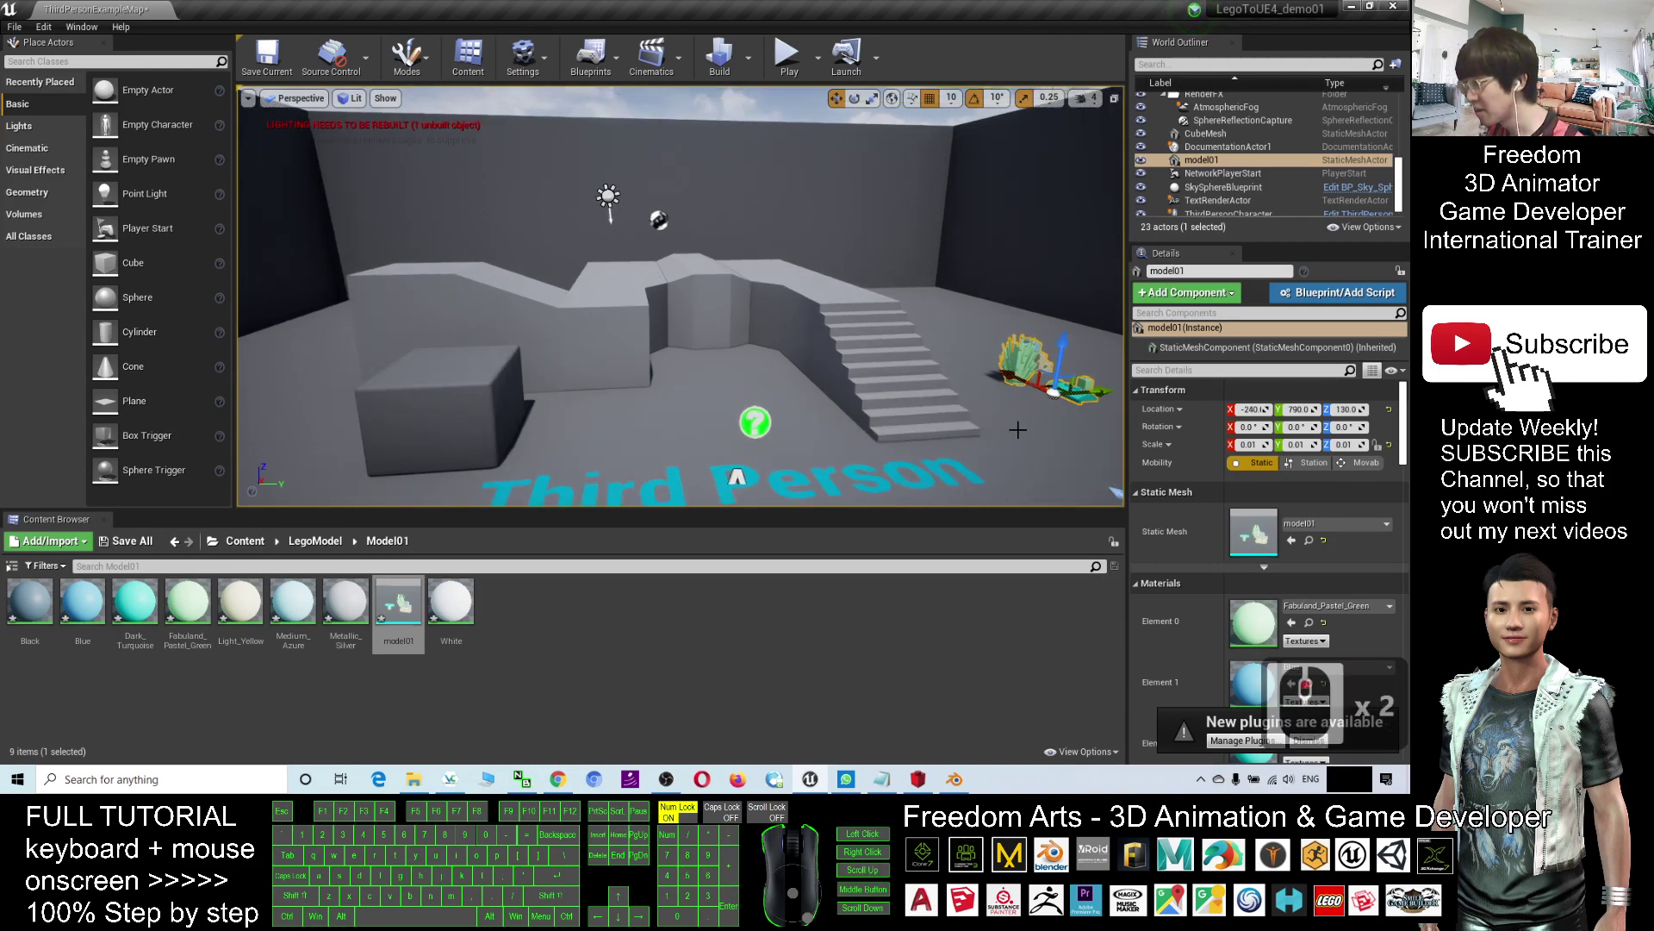
{"action": "left_click", "coordinate": [1037, 424]}
{"action": "middle_click_drag", "start_coordinate": [1037, 424], "coordinate": [964, 30]}
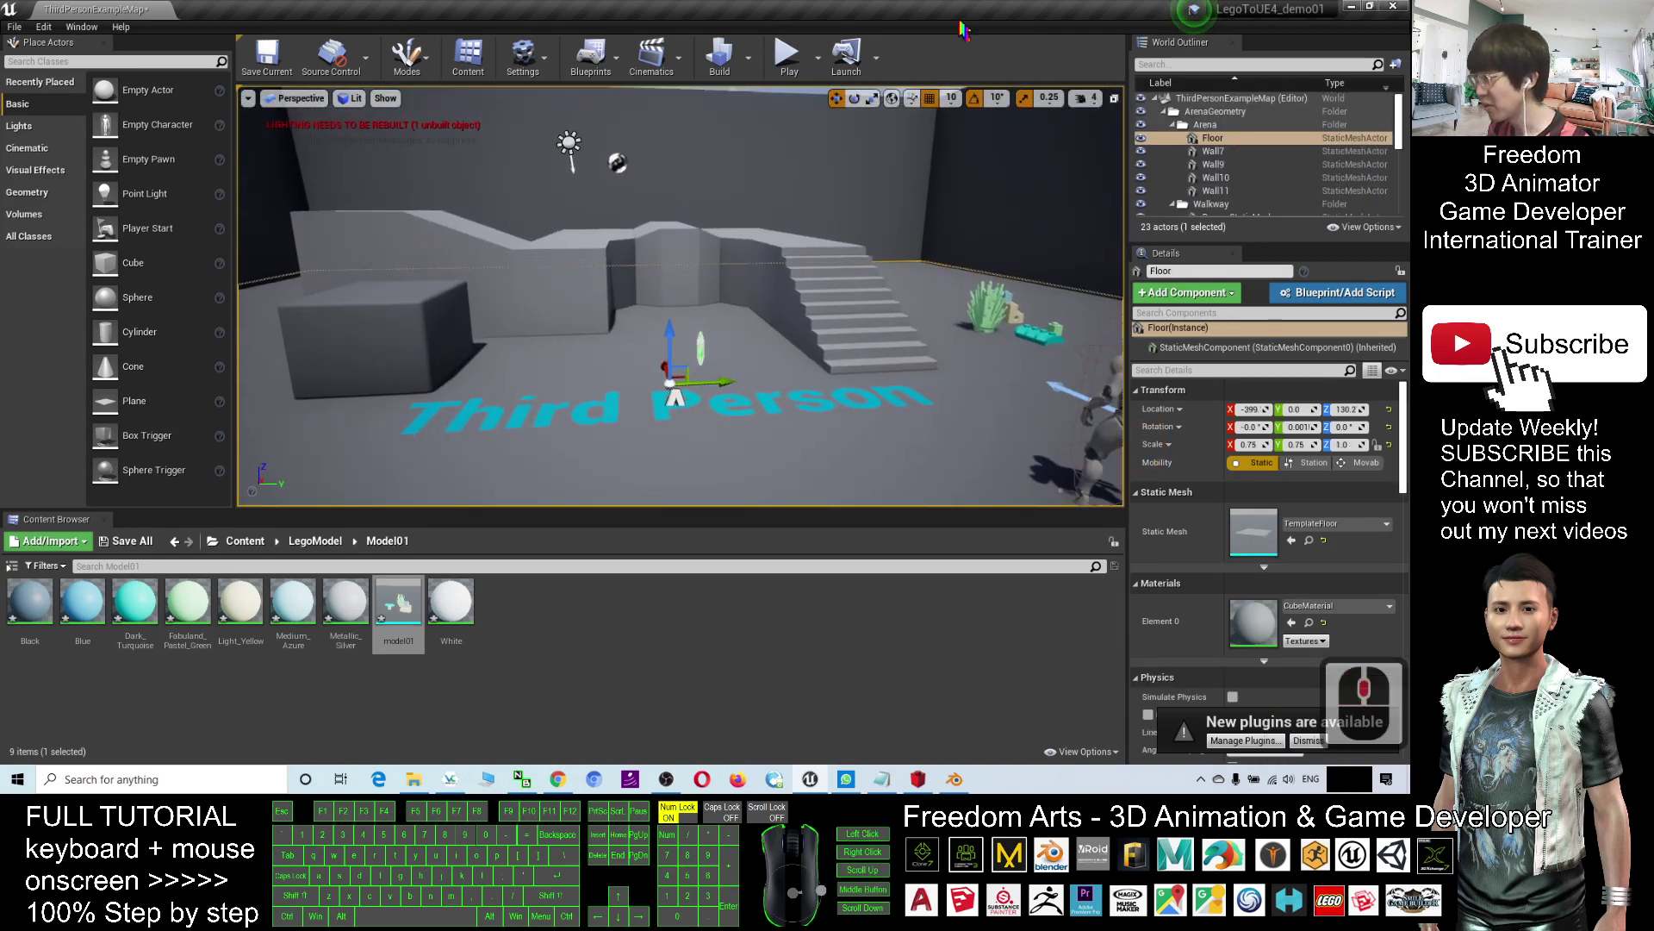
Step: Play the level and run and jump the character around and over the LEGO model to test its collision, and stop playing
{"action": "left_click", "coordinate": [787, 56]}
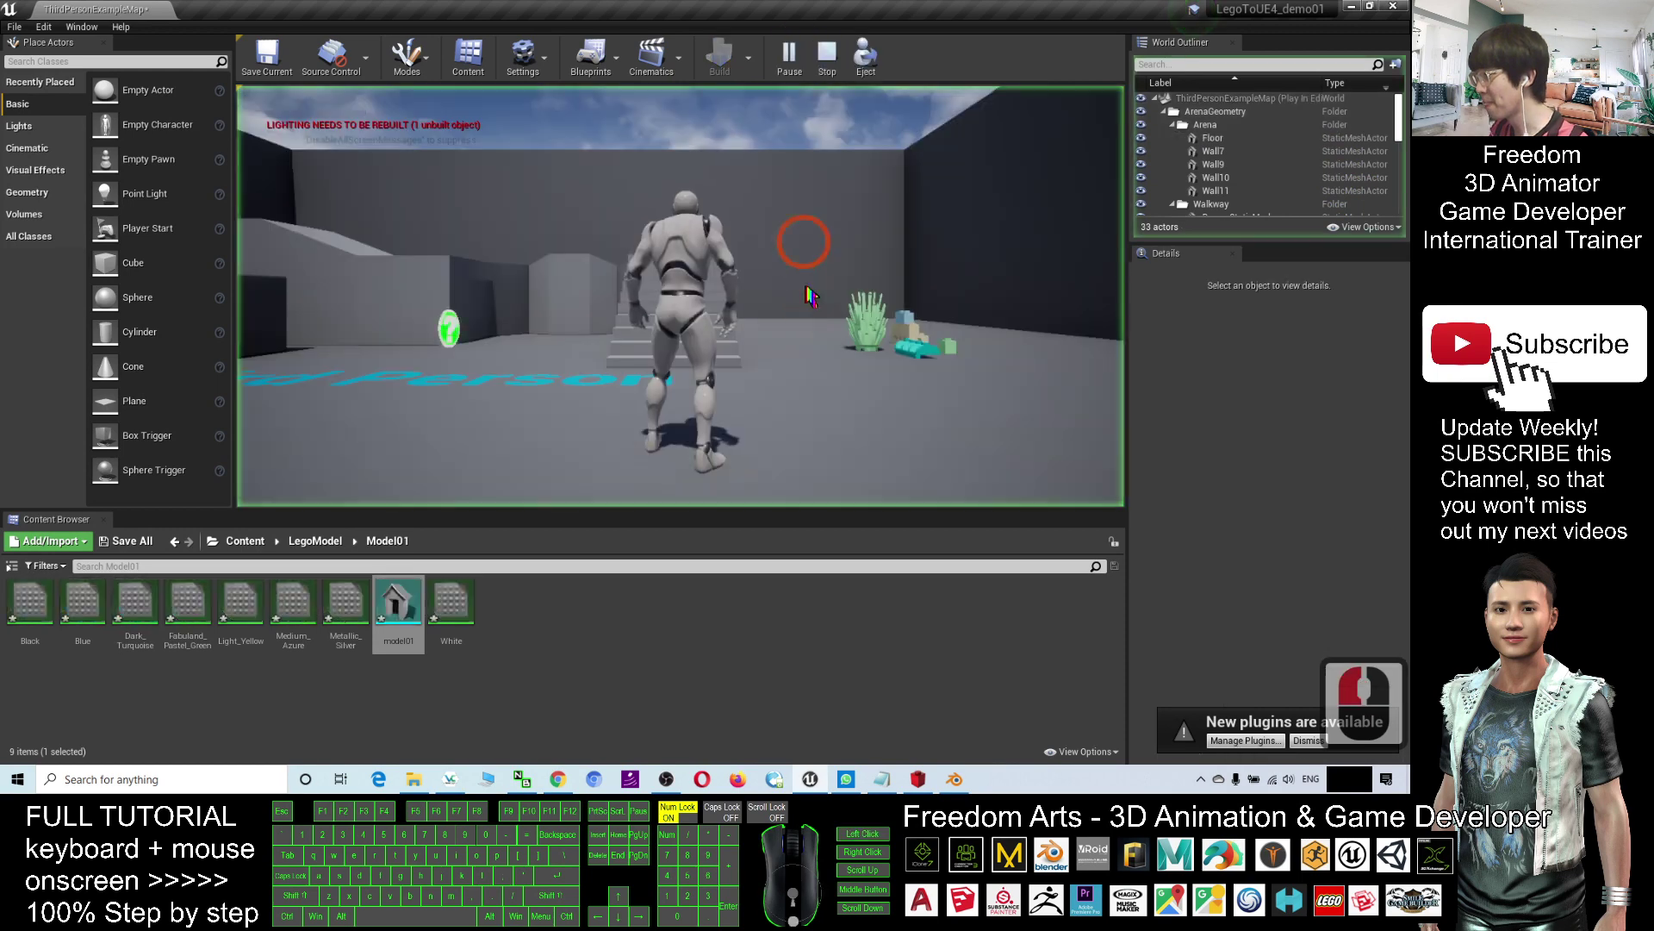
{"action": "key", "text": "w"}
{"action": "key", "text": "d"}
{"action": "key", "text": "w"}
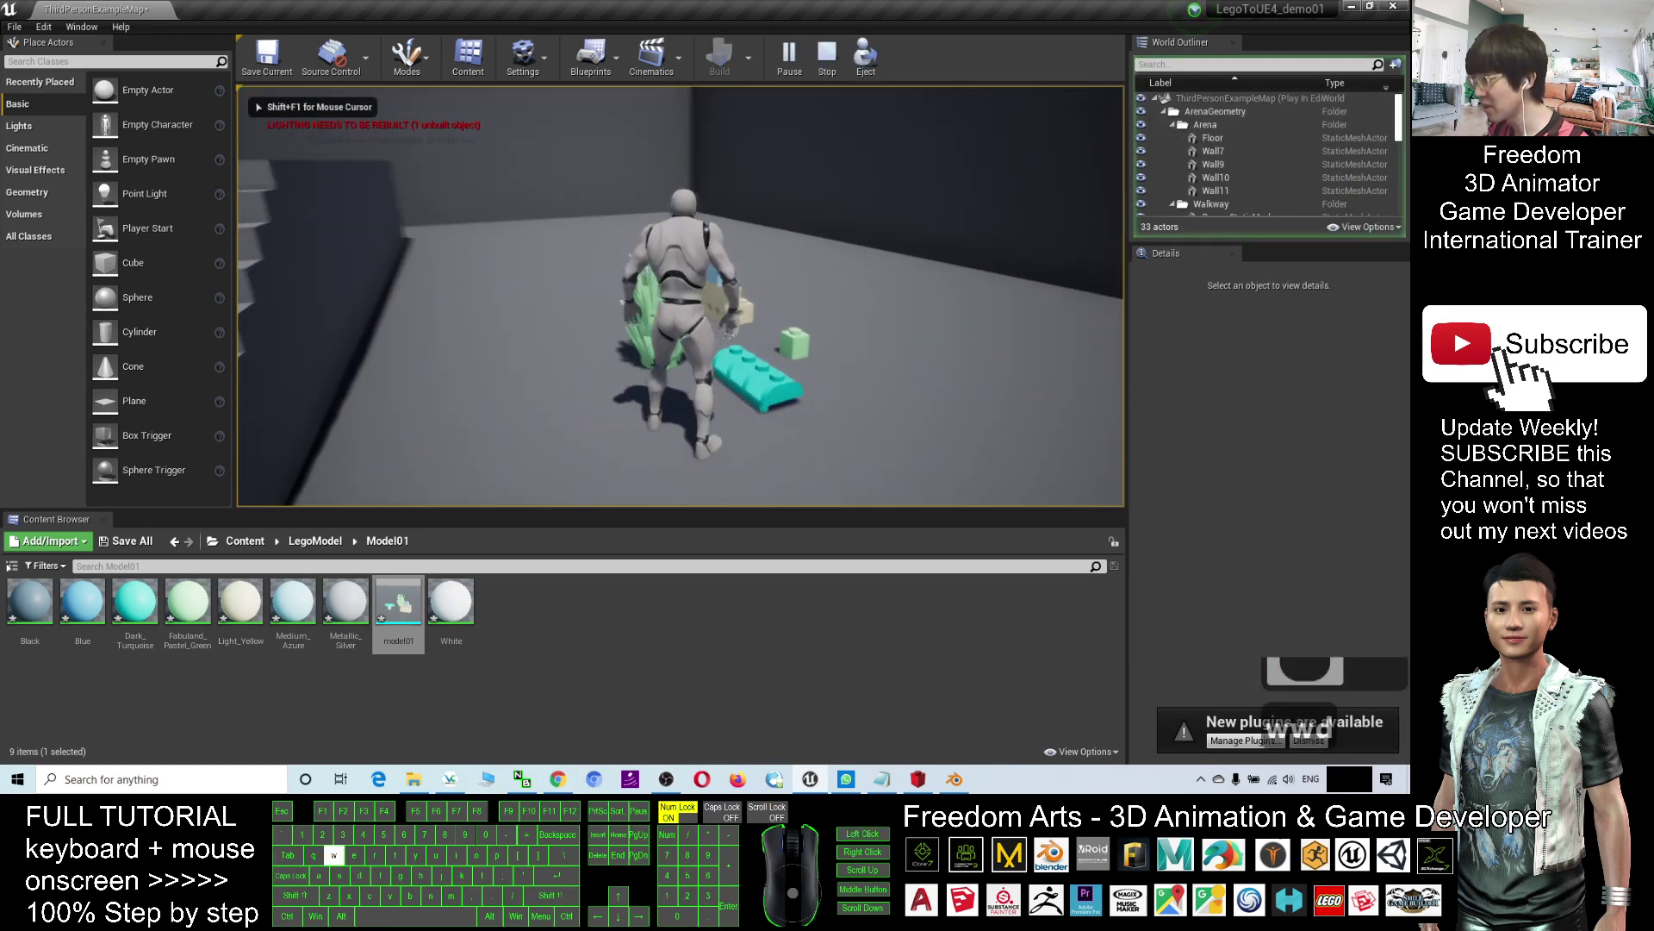
{"action": "key", "text": "w"}
{"action": "key", "text": "d"}
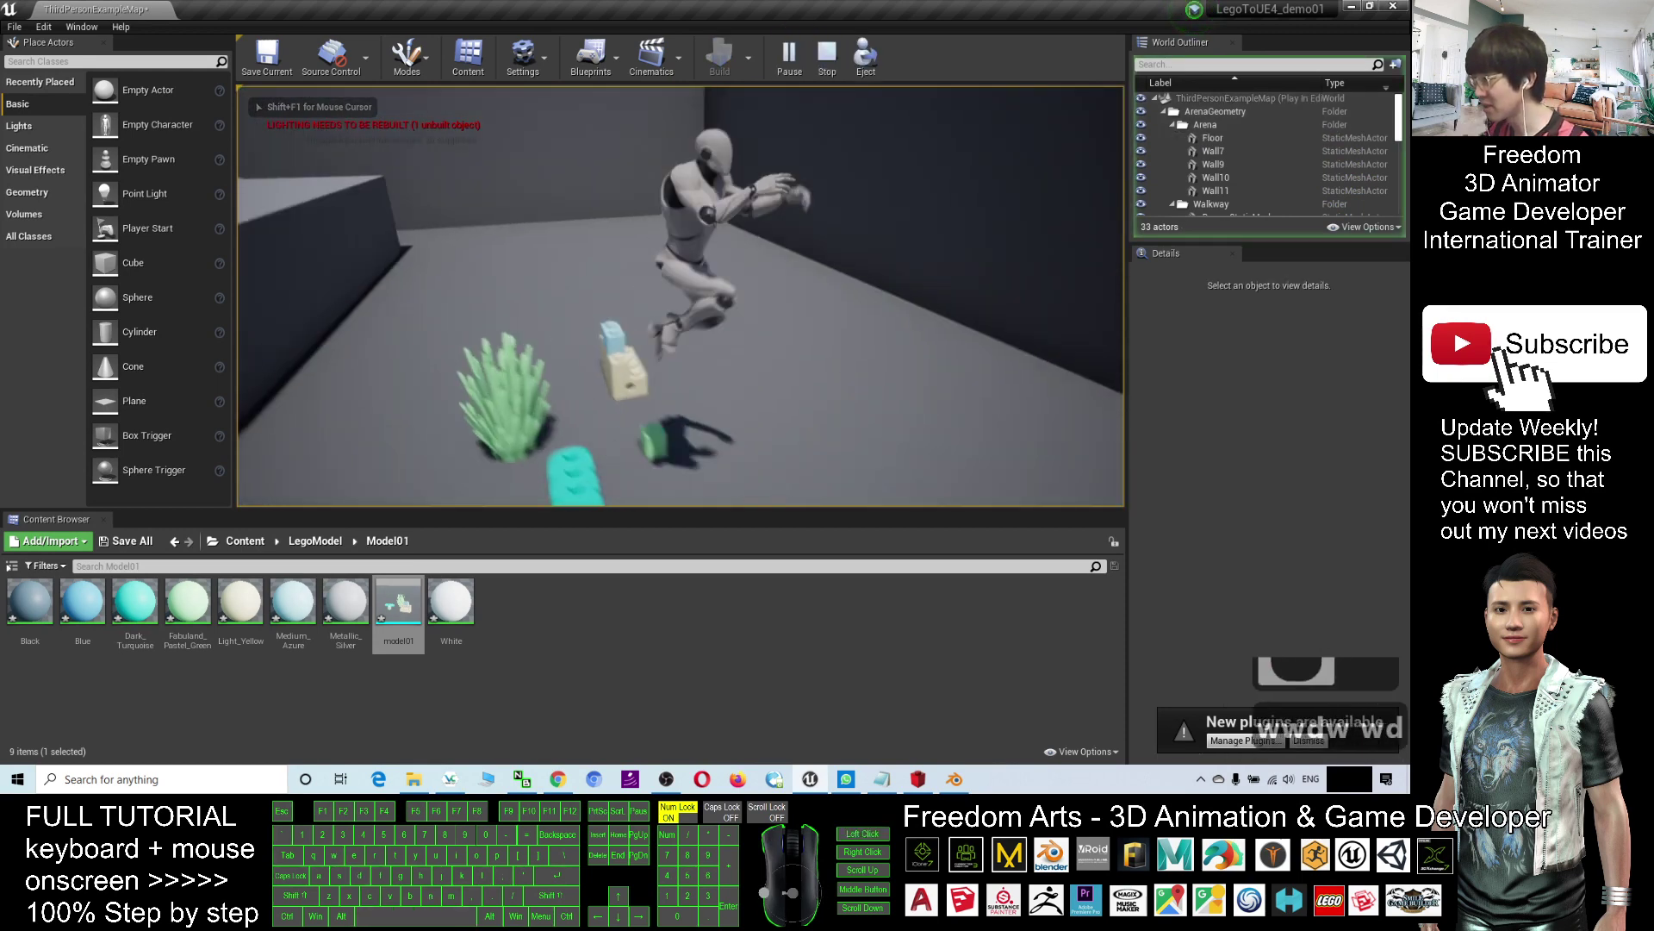
{"action": "key", "text": "w"}
{"action": "key", "text": "w"}
{"action": "key", "text": "space"}
{"action": "key", "text": "w"}
{"action": "key", "text": "a"}
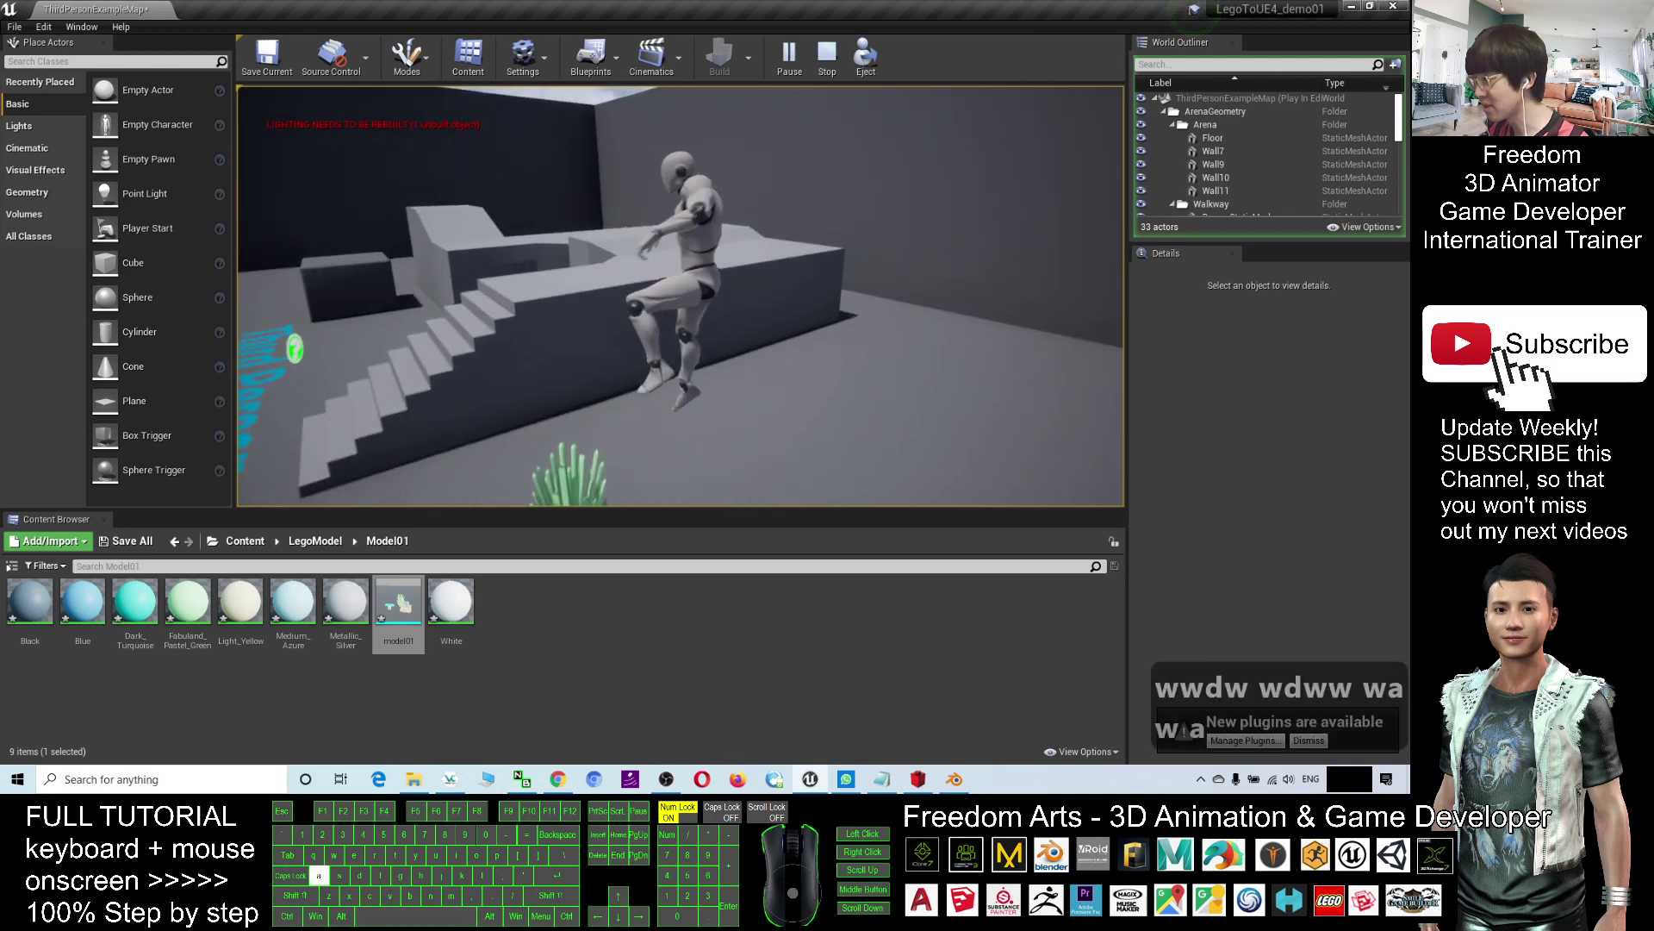
{"action": "key", "text": "w"}
{"action": "key", "text": "a"}
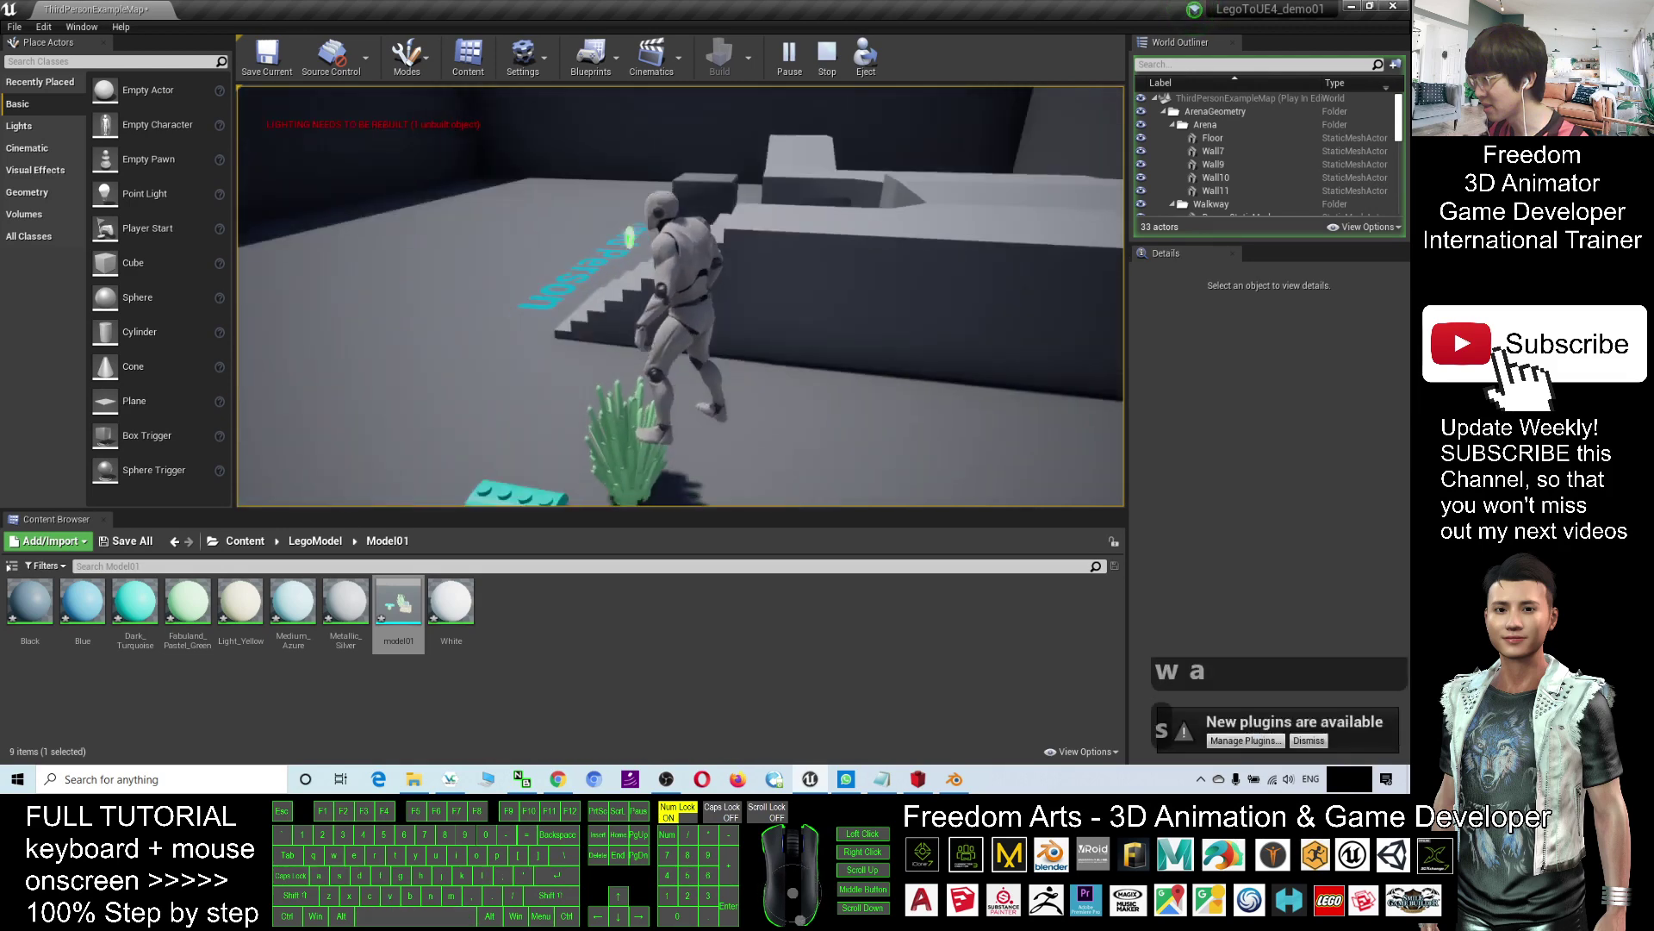
{"action": "key", "text": "s"}
{"action": "key", "text": "a"}
{"action": "key", "text": "a"}
{"action": "key", "text": "w"}
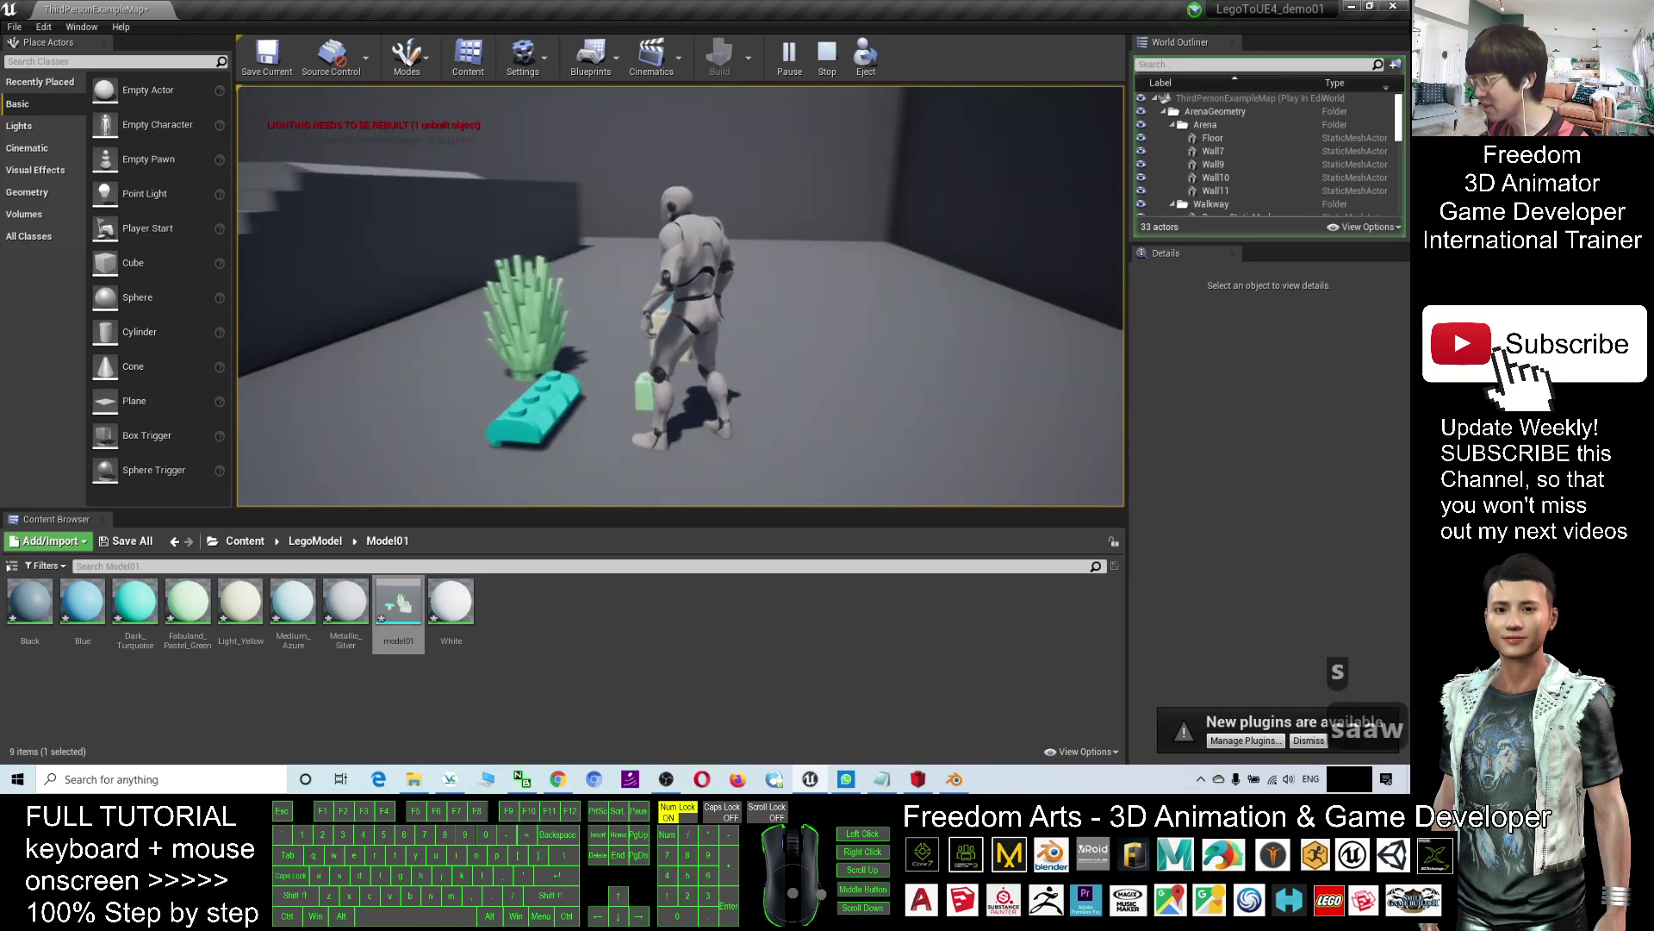
{"action": "key", "text": "Escape"}
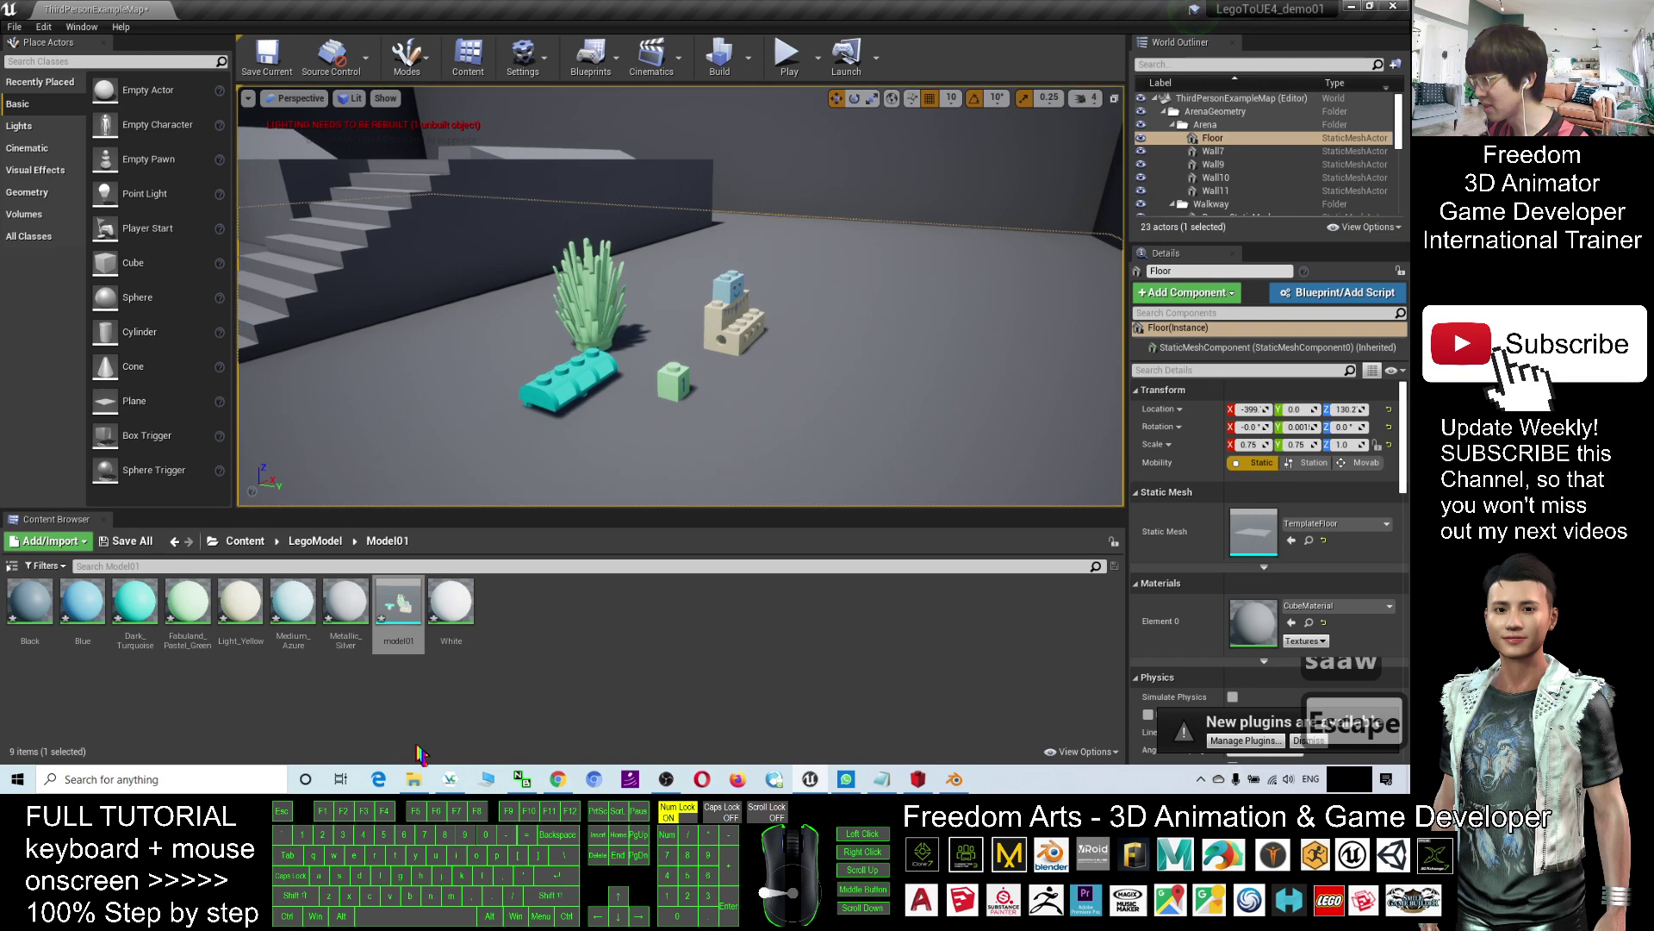
Step: Open XSplit VCam from the Windows search, select Webcam C170 as the camera and close its window
{"action": "left_click", "coordinate": [223, 780]}
{"action": "type", "text": "xsplit"}
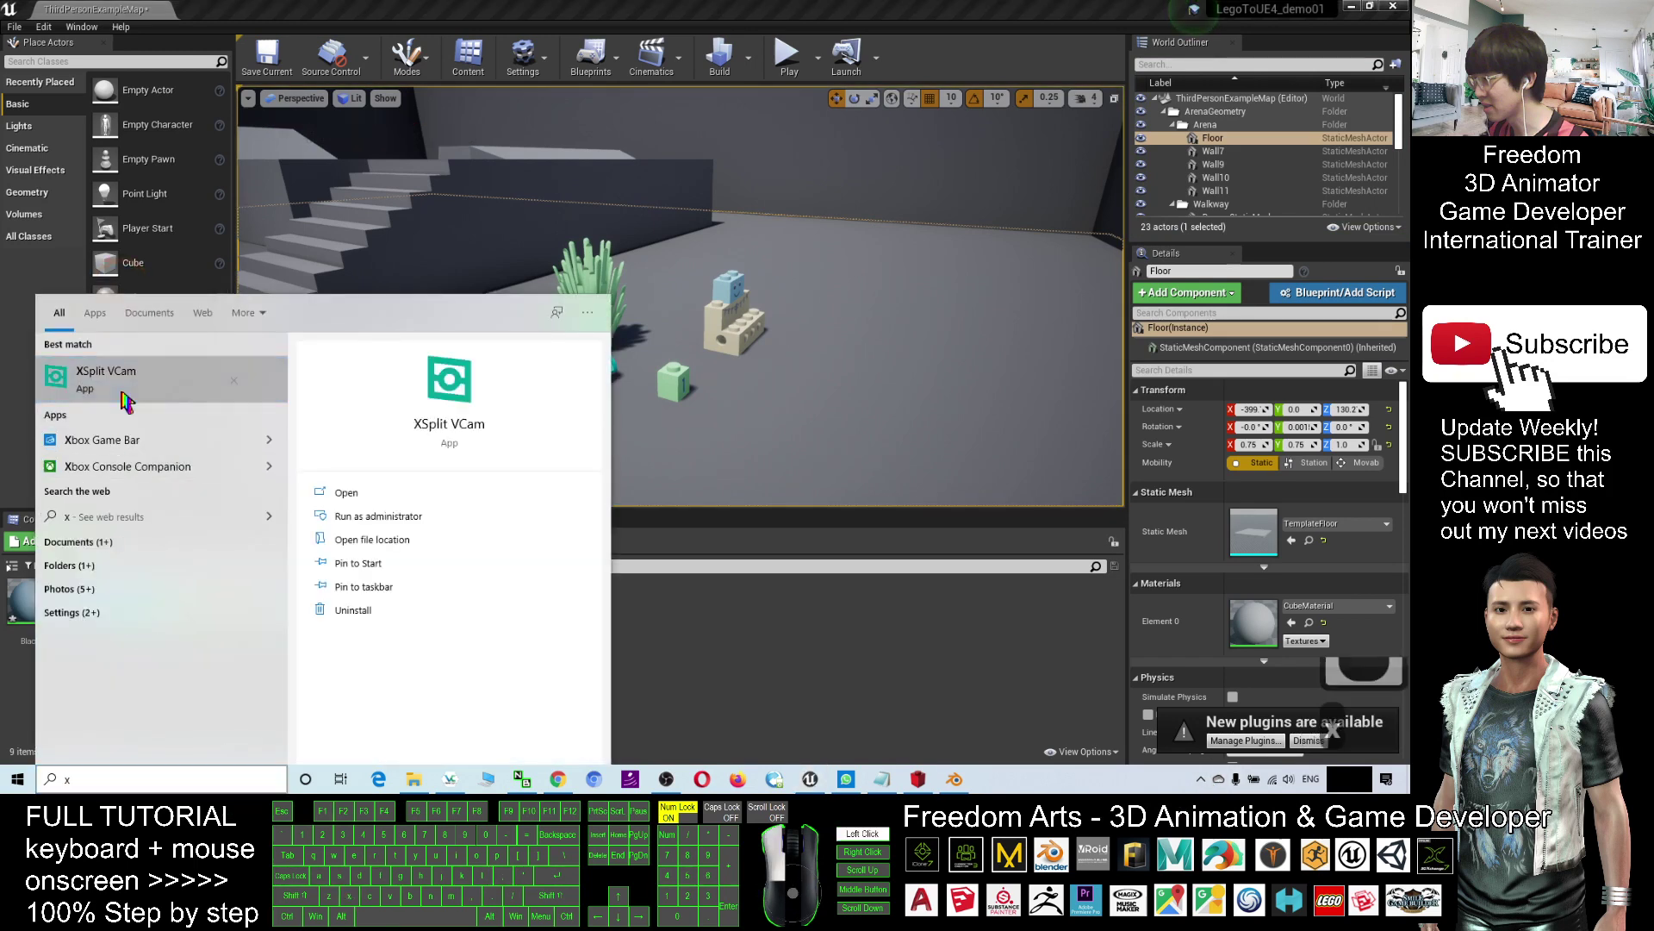
{"action": "left_click", "coordinate": [104, 370]}
{"action": "left_click", "coordinate": [535, 166]}
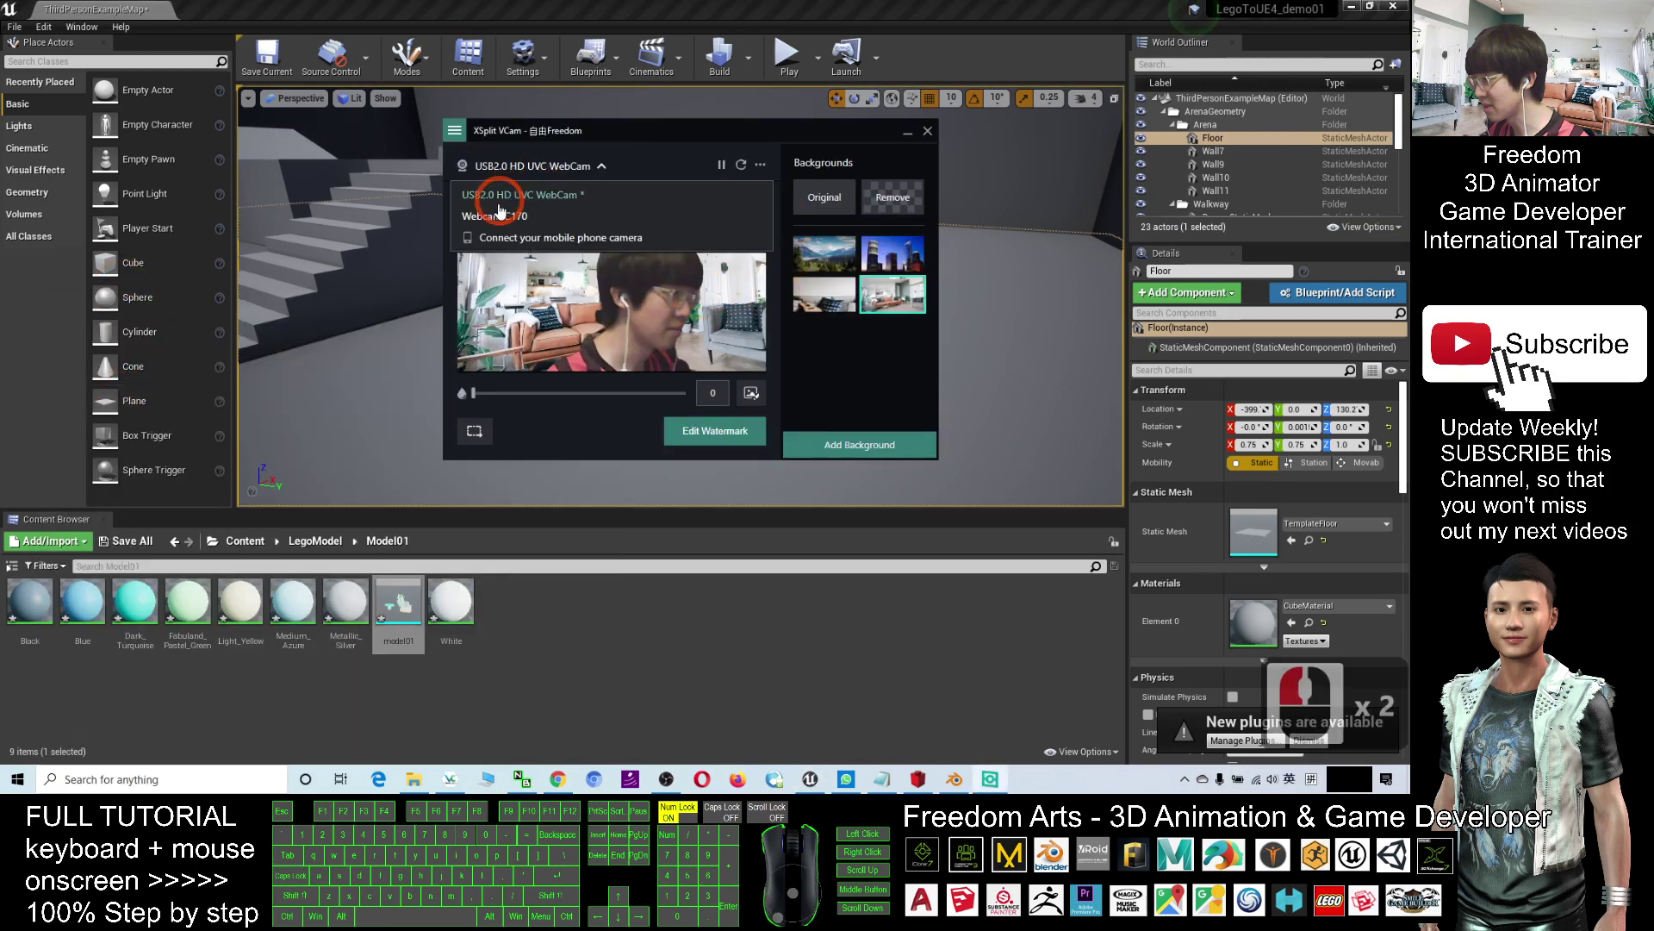
{"action": "left_click", "coordinate": [504, 221]}
{"action": "left_click", "coordinate": [927, 131]}
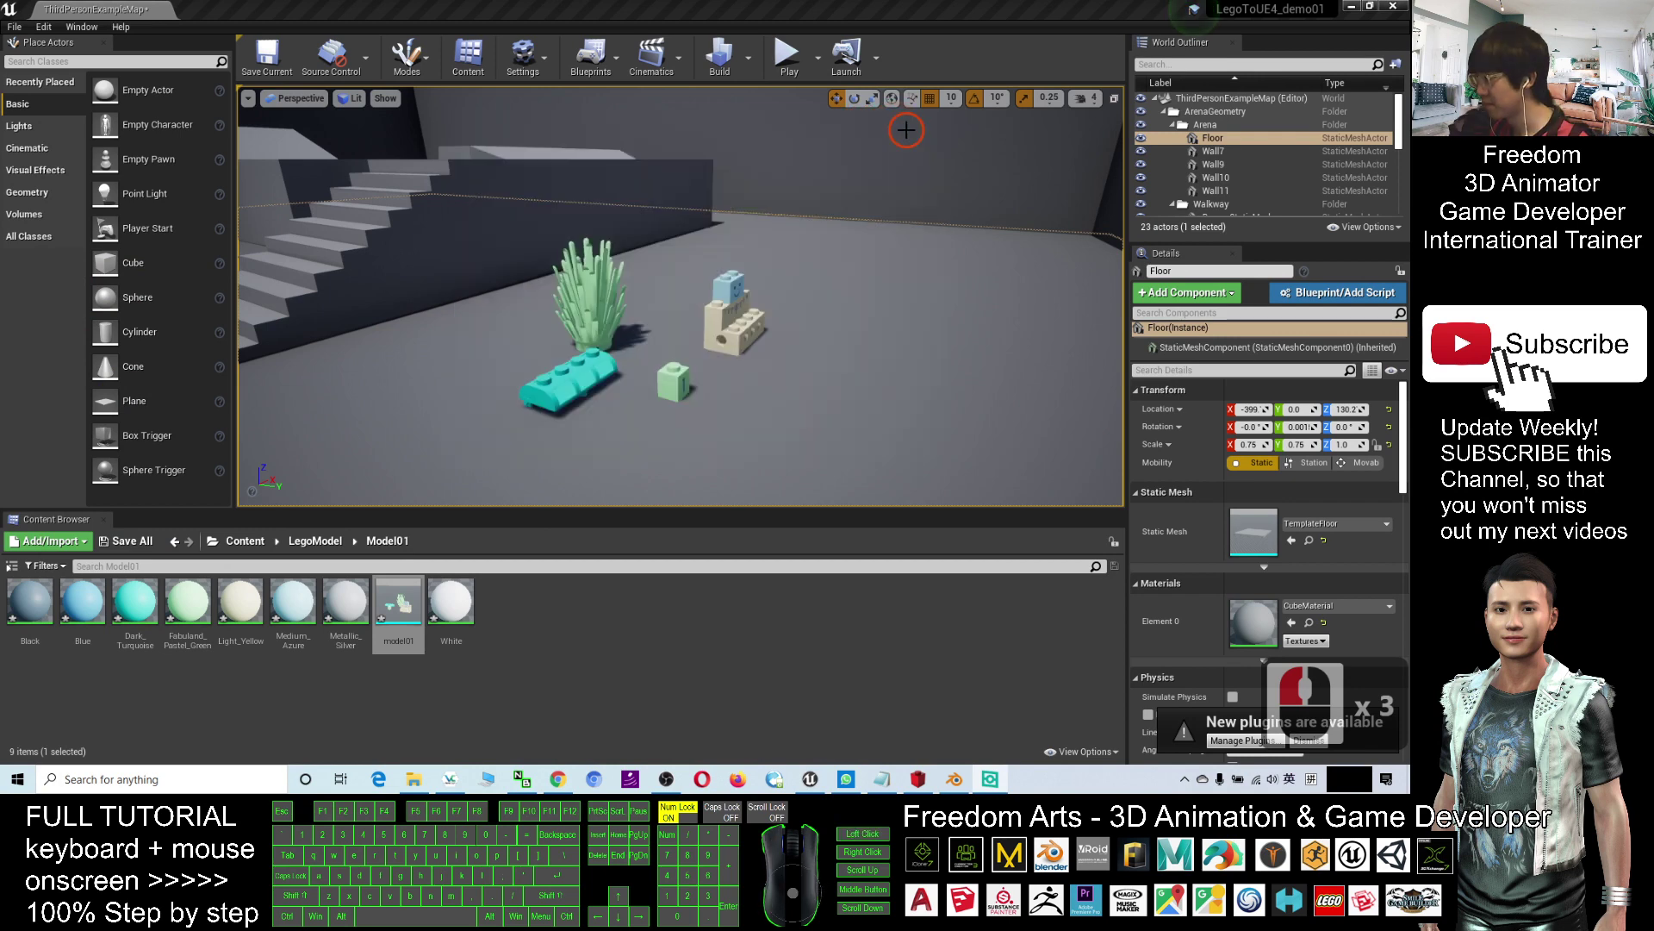
Step: Set the model01 static mesh's Collision Complexity to Use Complex Collision As Simple, save the asset and close its editor
{"action": "left_click", "coordinate": [712, 400]}
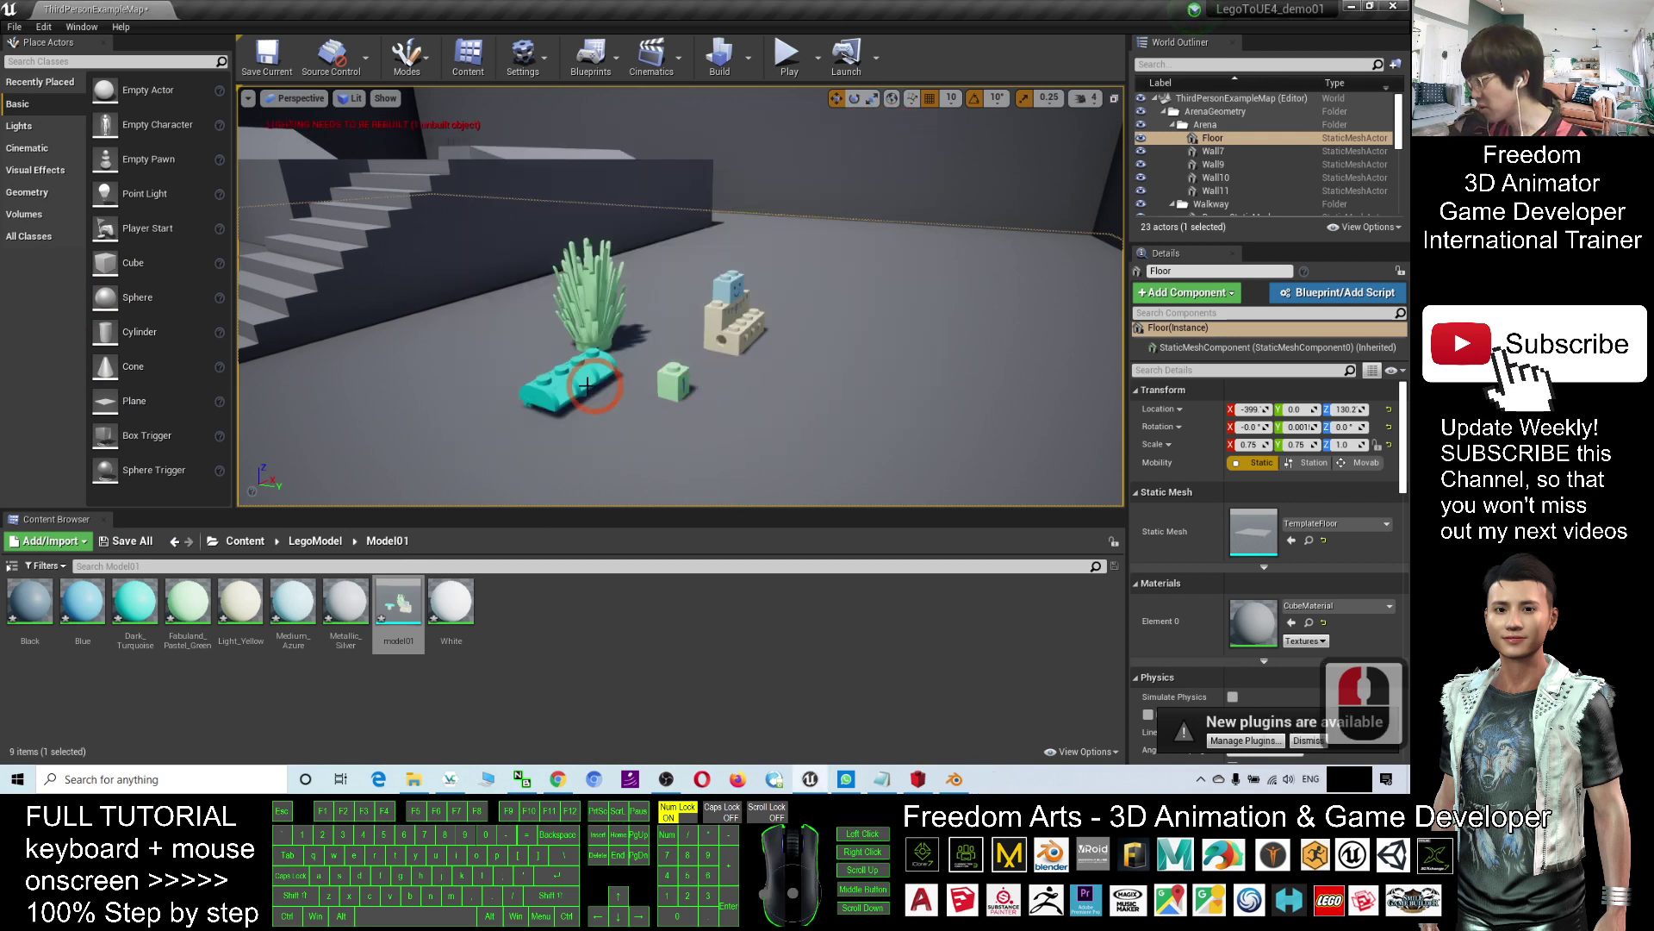
{"action": "left_click", "coordinate": [615, 291]}
{"action": "left_click", "coordinate": [554, 683]}
{"action": "mouse_move", "coordinate": [389, 596]}
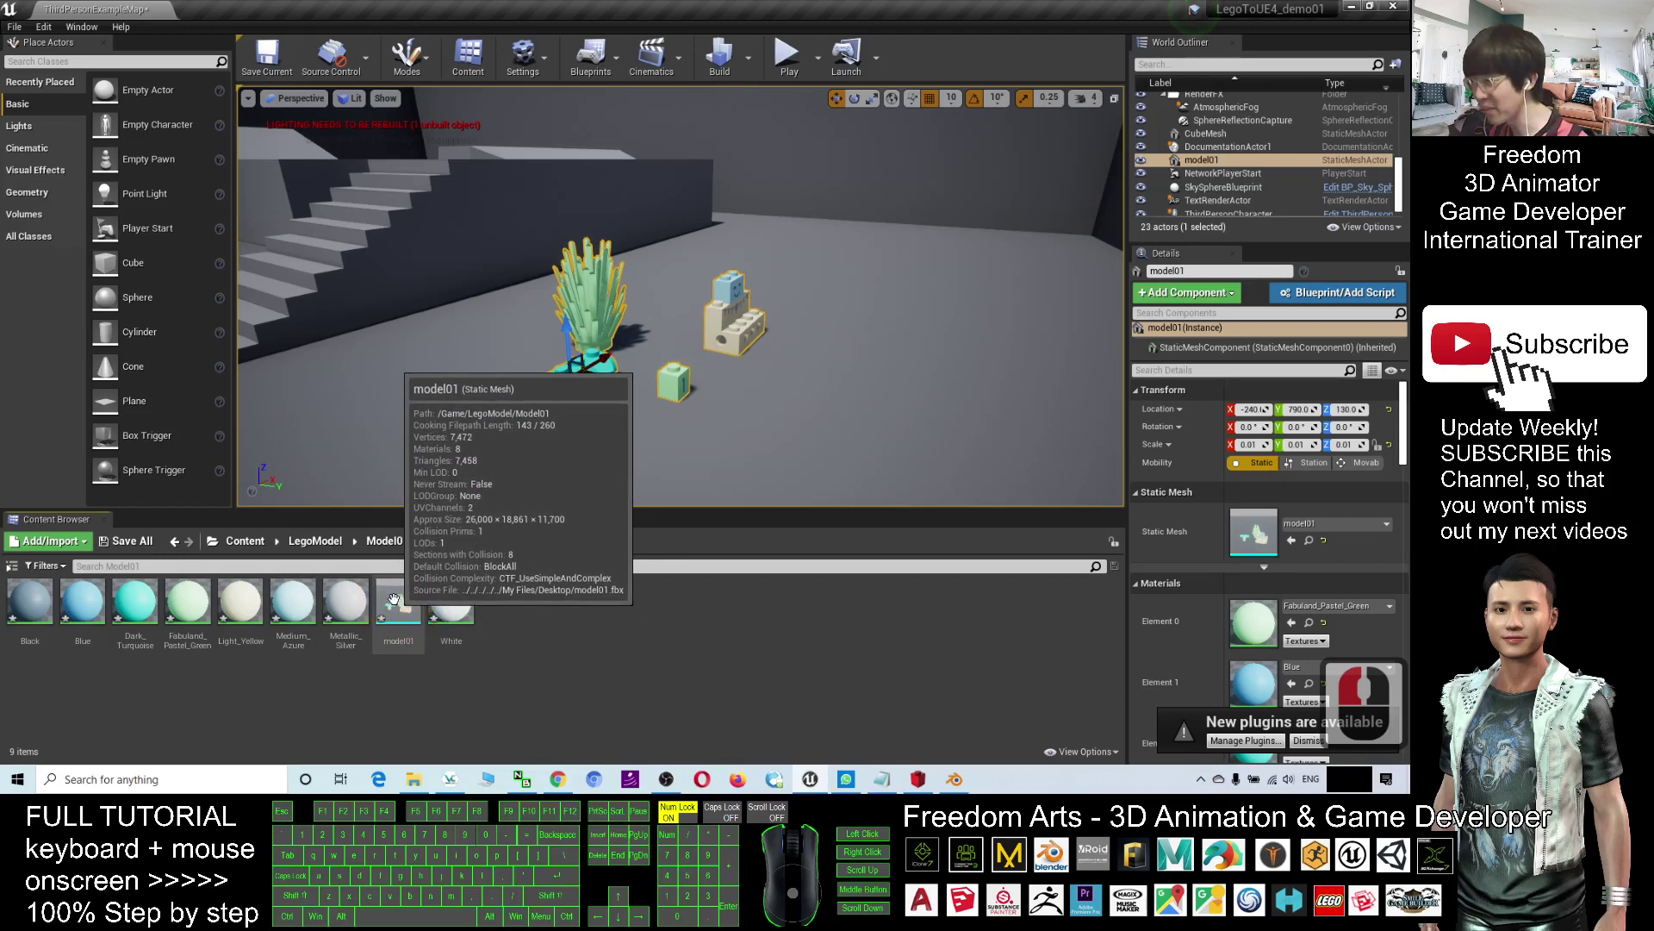
{"action": "double_click", "coordinate": [401, 600]}
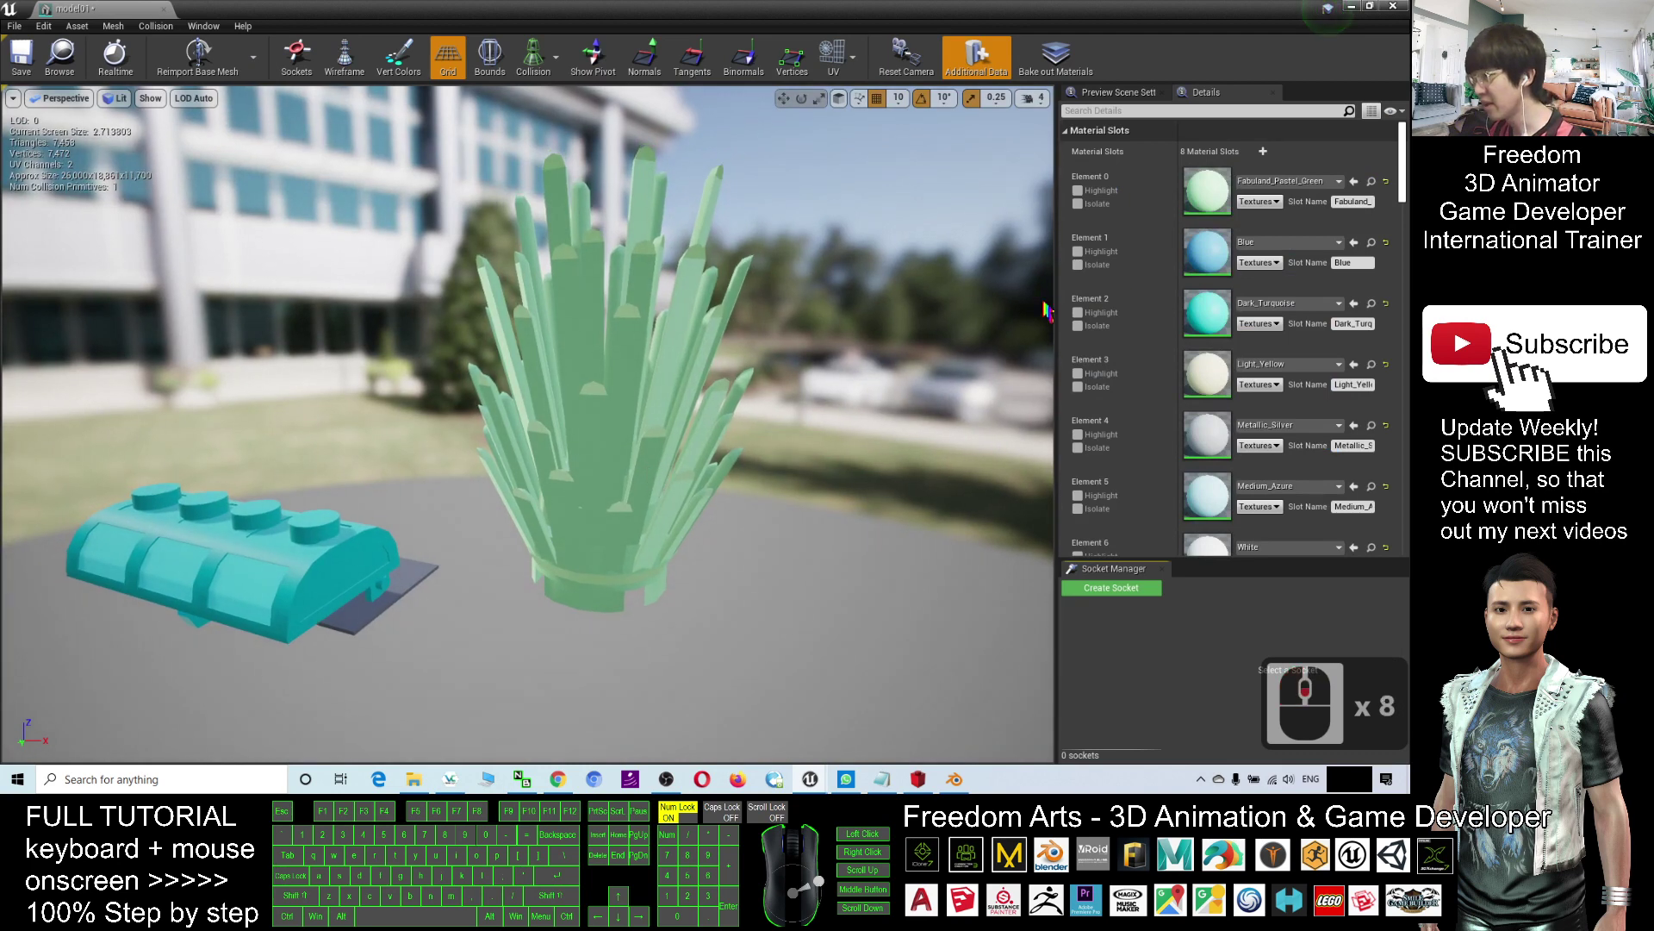
{"action": "left_click_drag", "start_coordinate": [1402, 164], "coordinate": [1386, 312]}
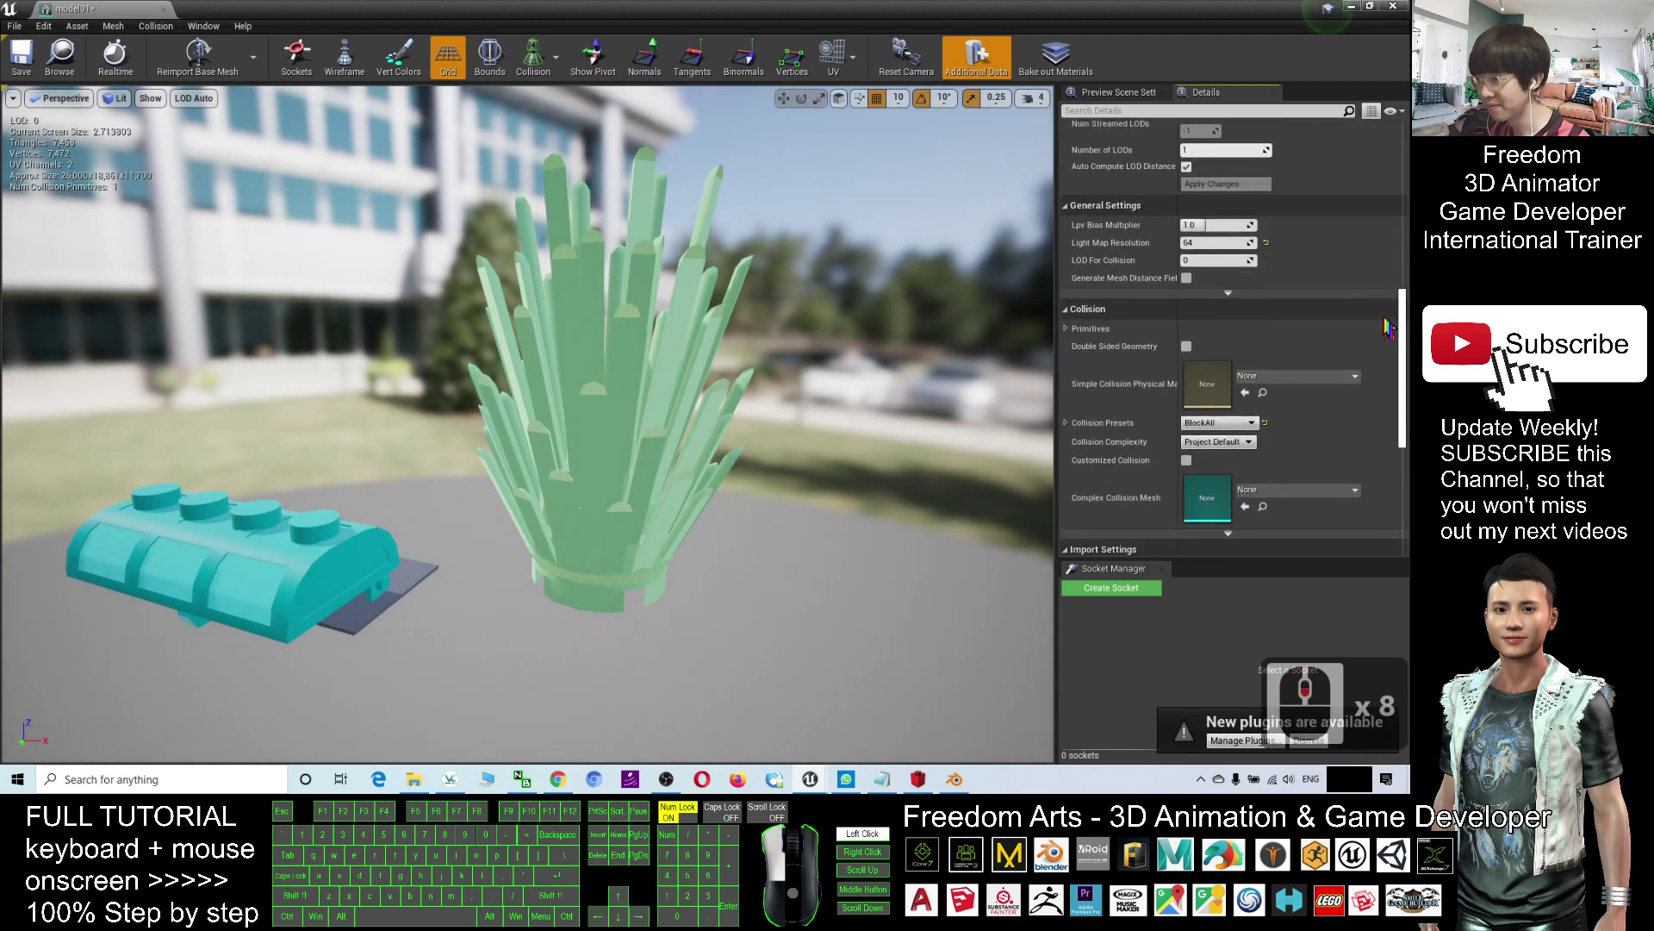
{"action": "scroll", "coordinate": [1388, 327], "scroll_direction": "down", "scroll_amount": 1}
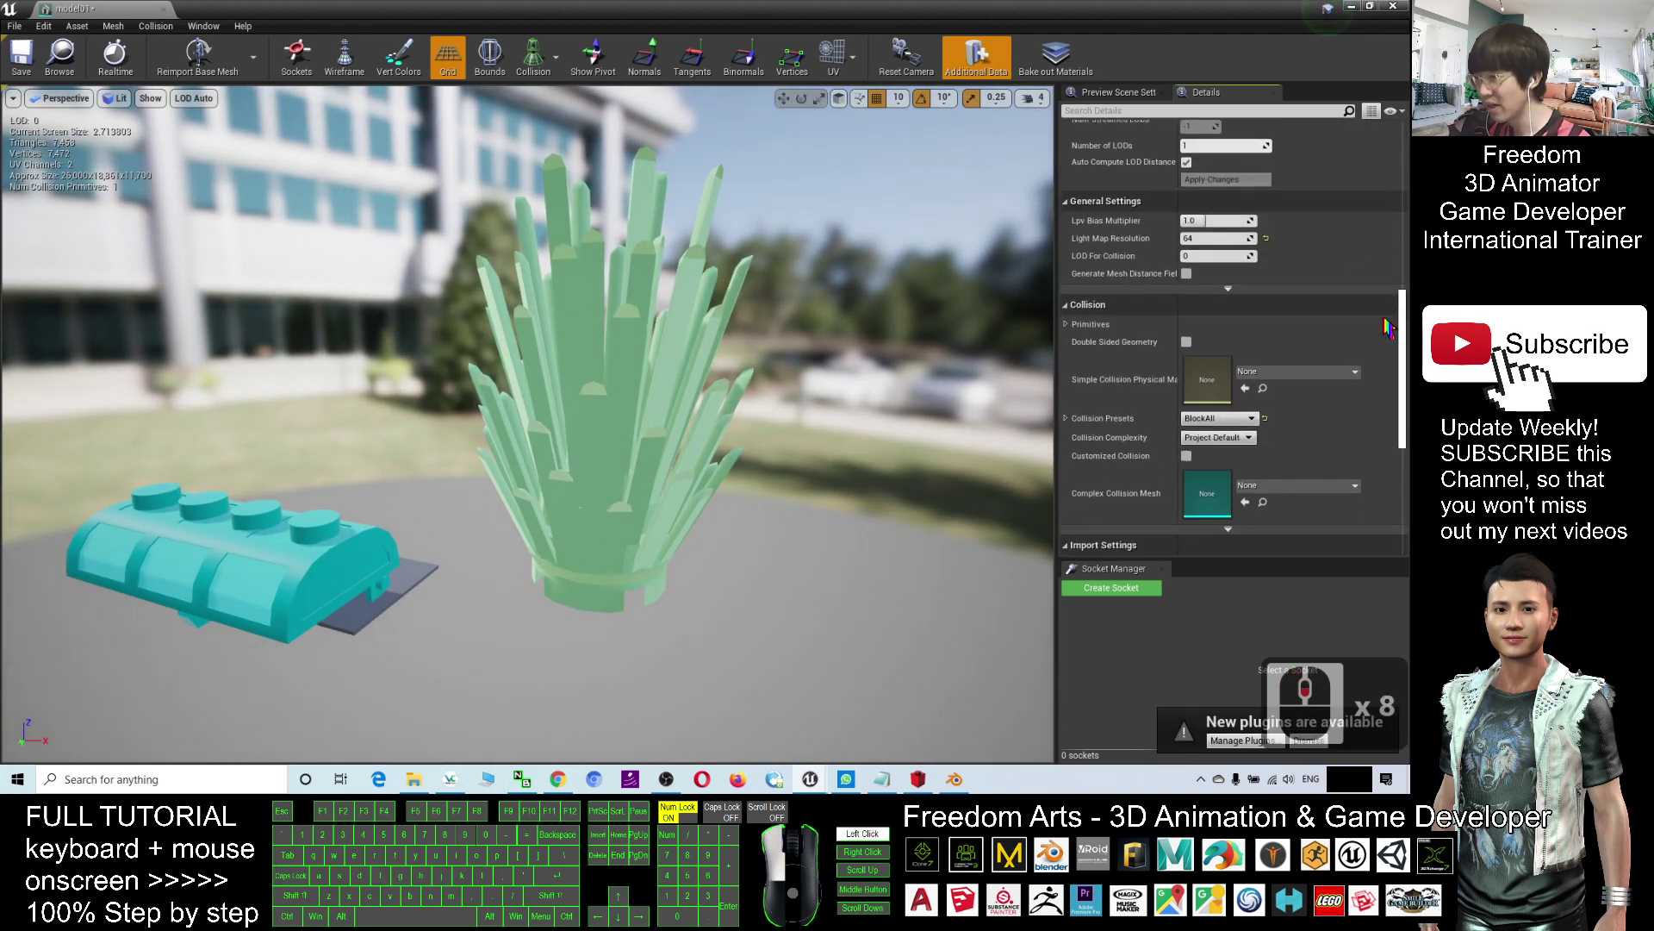
{"action": "scroll", "coordinate": [1388, 327], "scroll_direction": "down", "scroll_amount": 3}
{"action": "left_click", "coordinate": [1215, 387]}
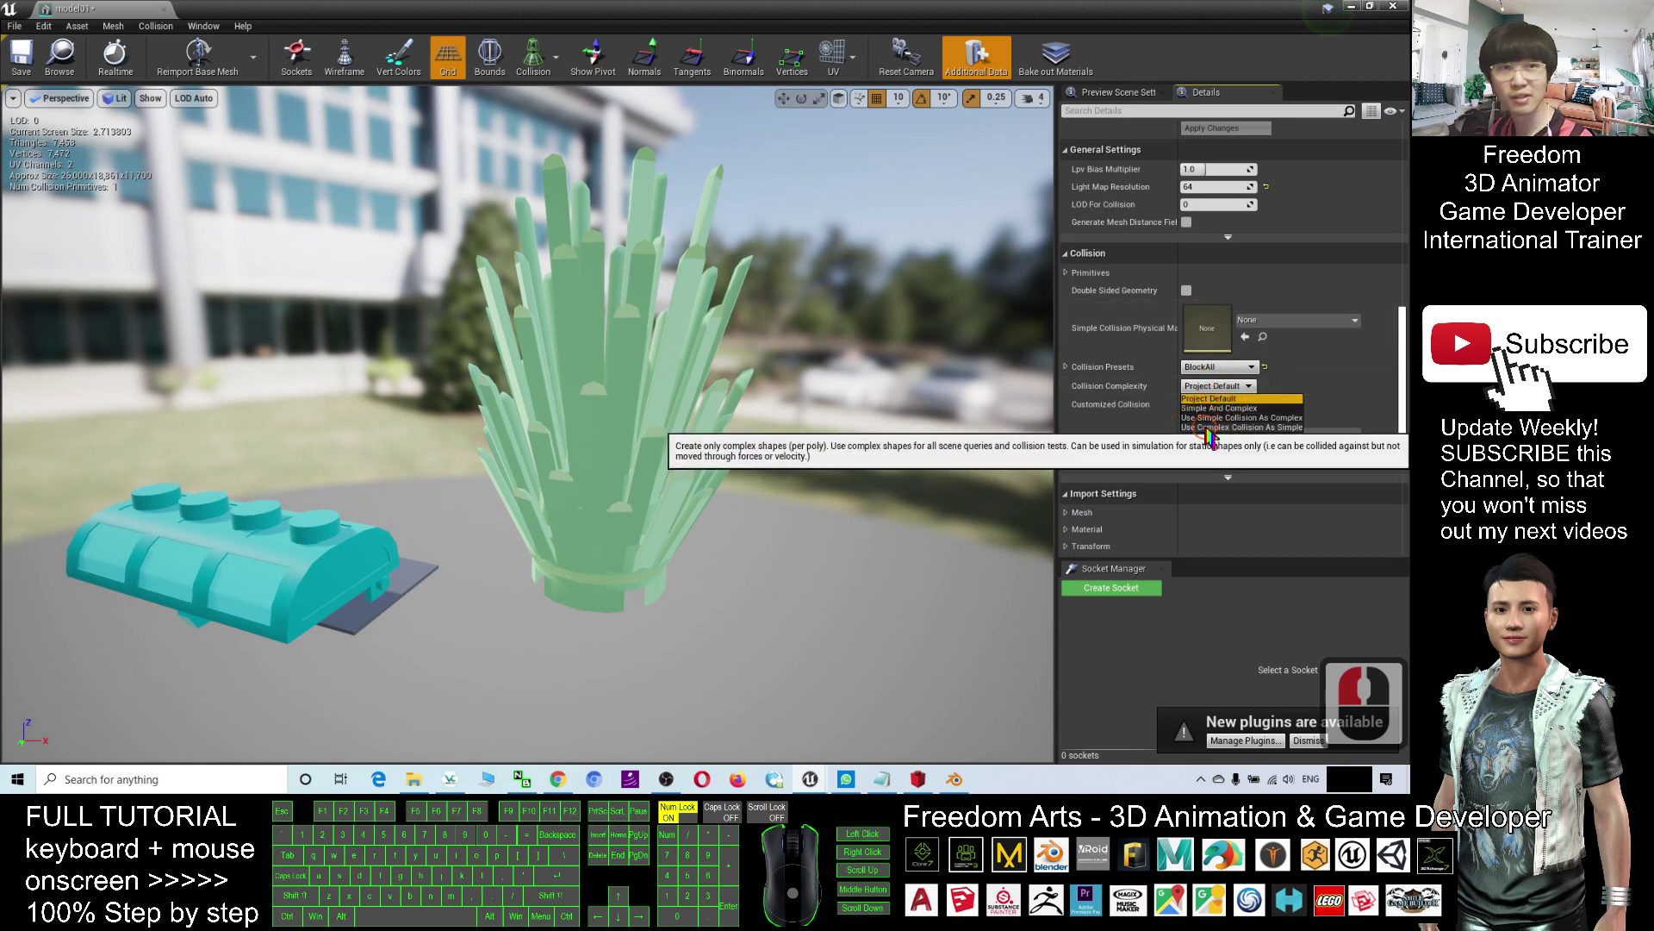
{"action": "left_click", "coordinate": [1209, 427]}
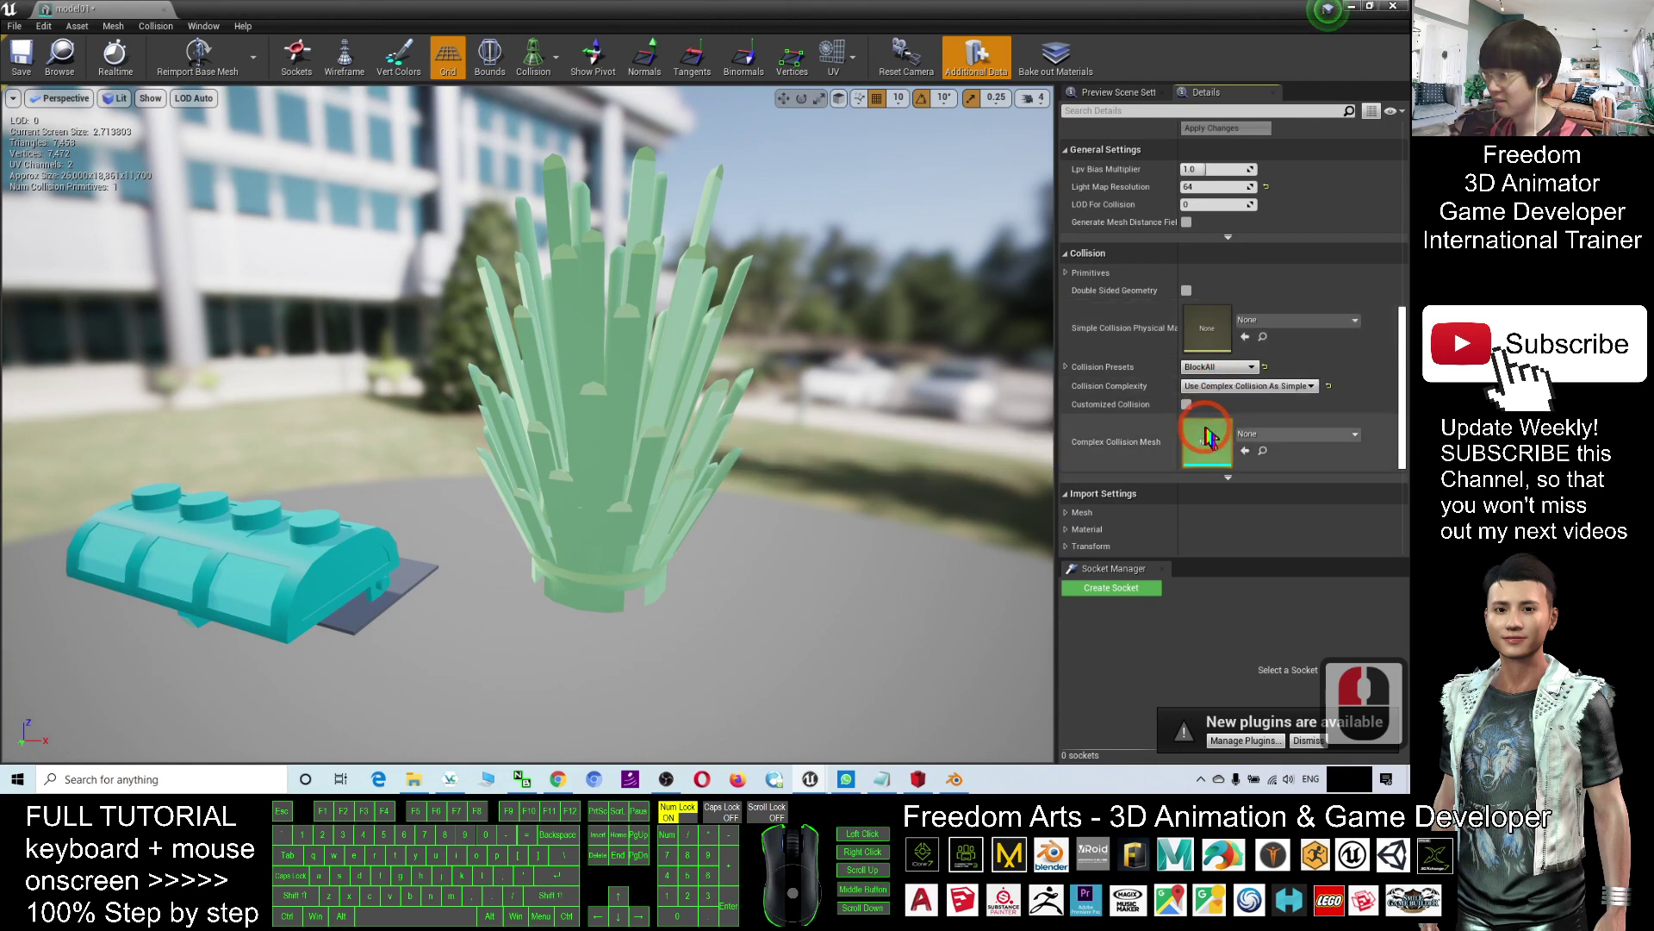
{"action": "left_click", "coordinate": [26, 60]}
{"action": "left_click", "coordinate": [1394, 7]}
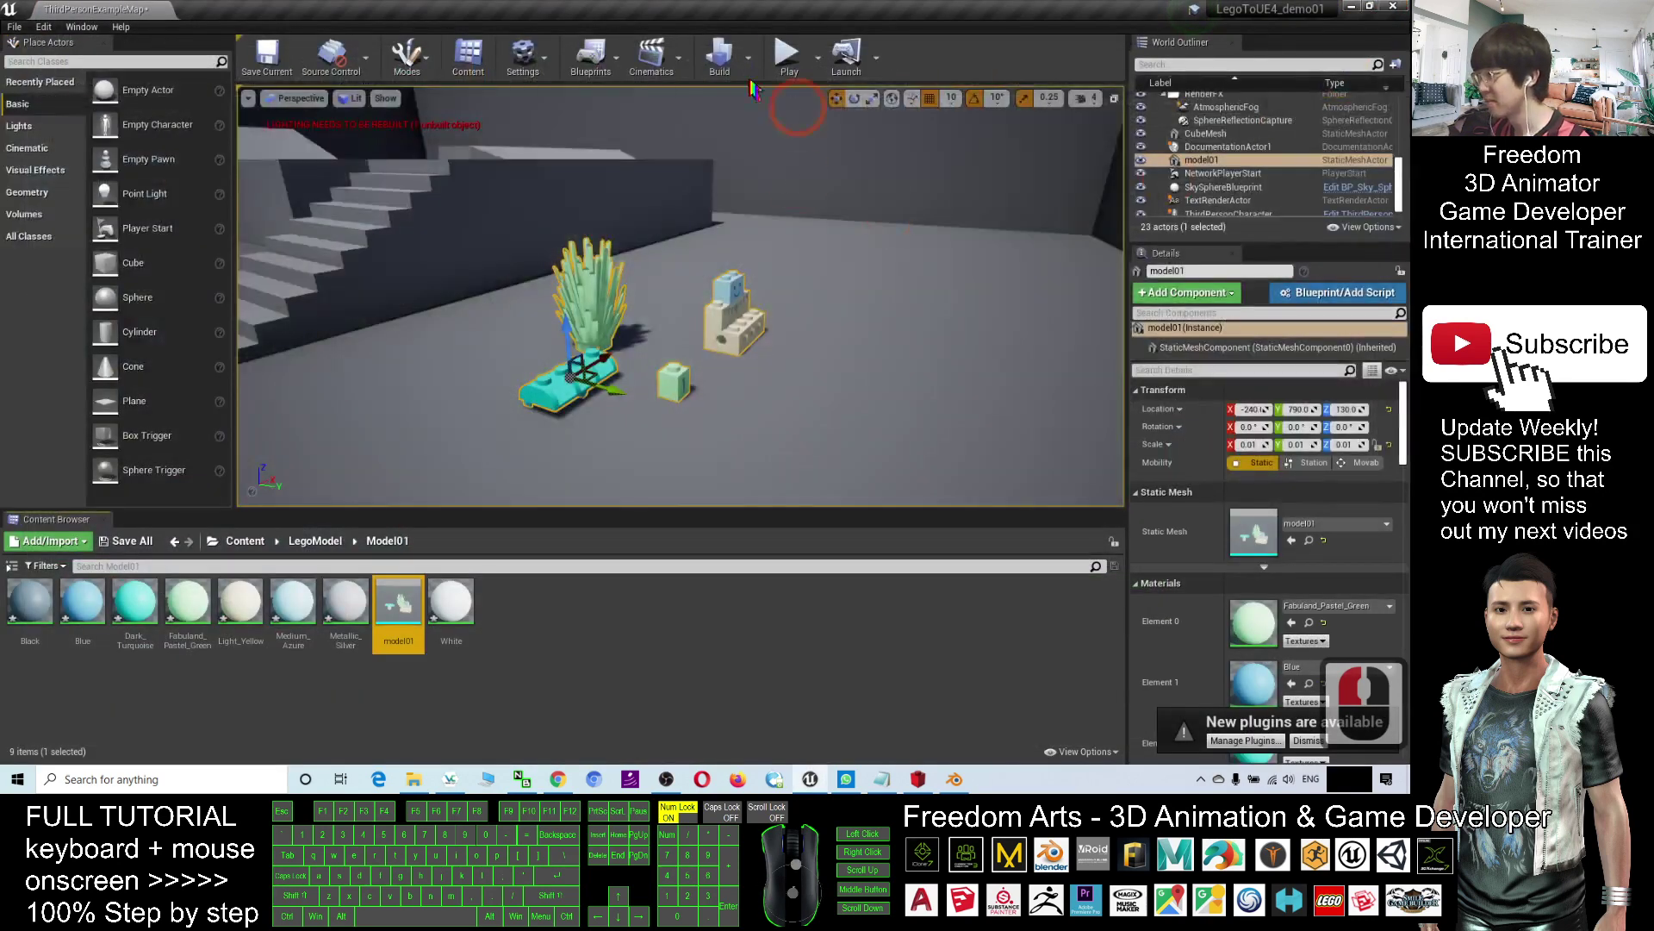
Step: Play the level, run the character over to the LEGO model and climb onto the stack topped by the blue face brick
{"action": "left_click", "coordinate": [784, 56]}
{"action": "key", "text": "w"}
{"action": "key", "text": "d"}
{"action": "key", "text": "d"}
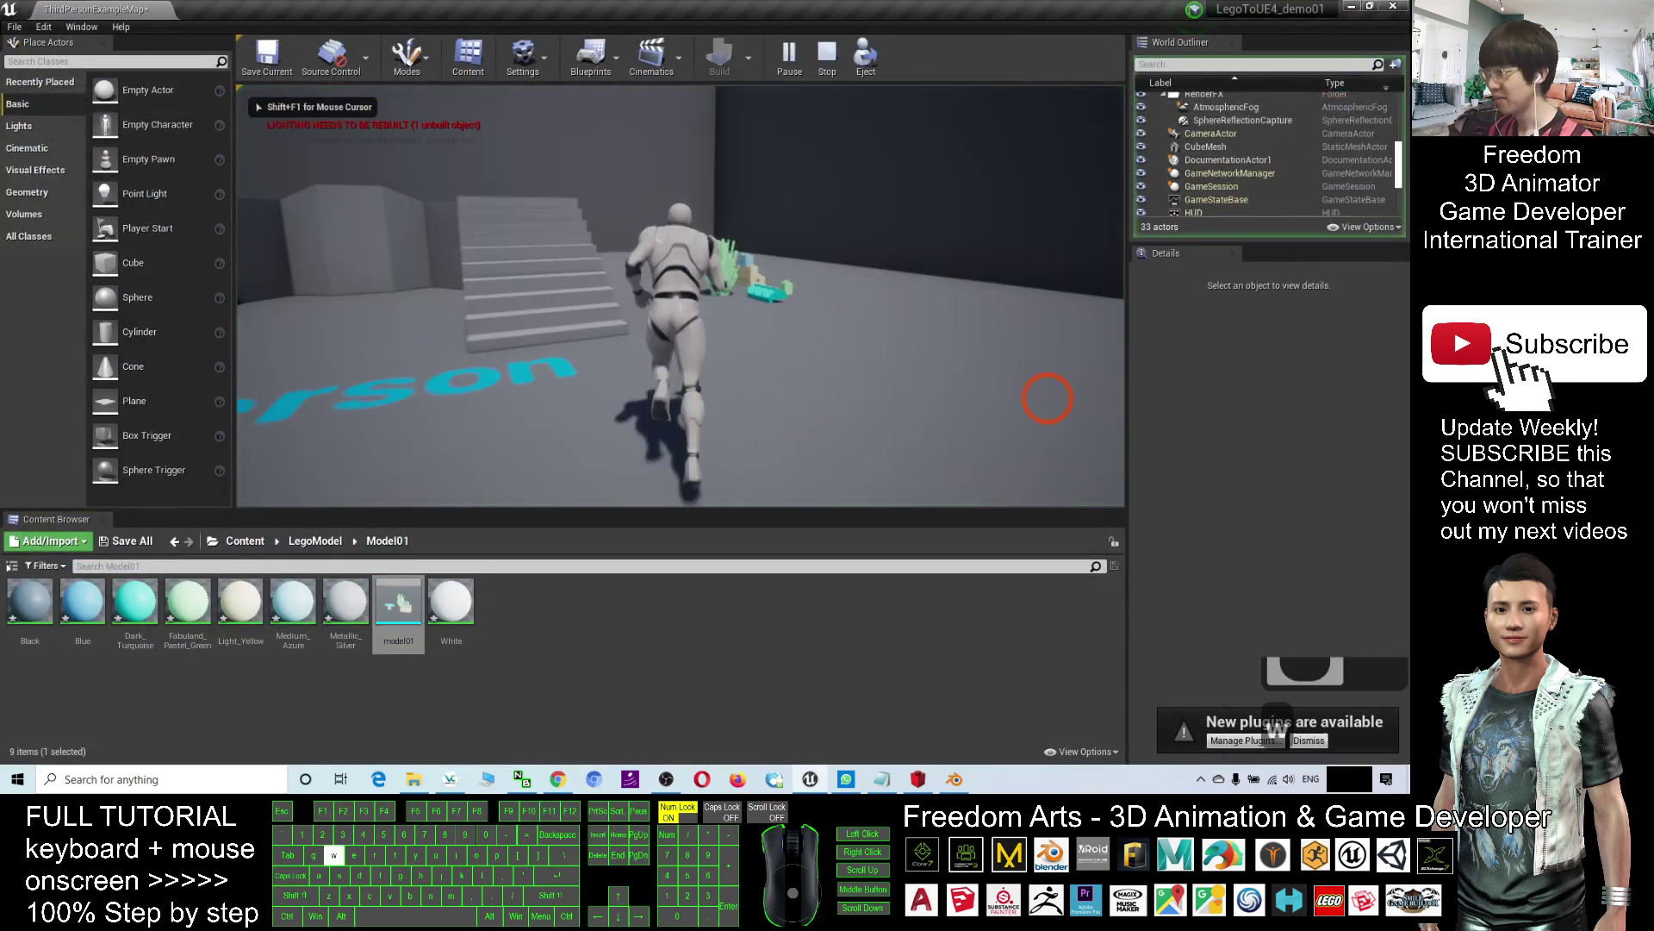
{"action": "key", "text": "d"}
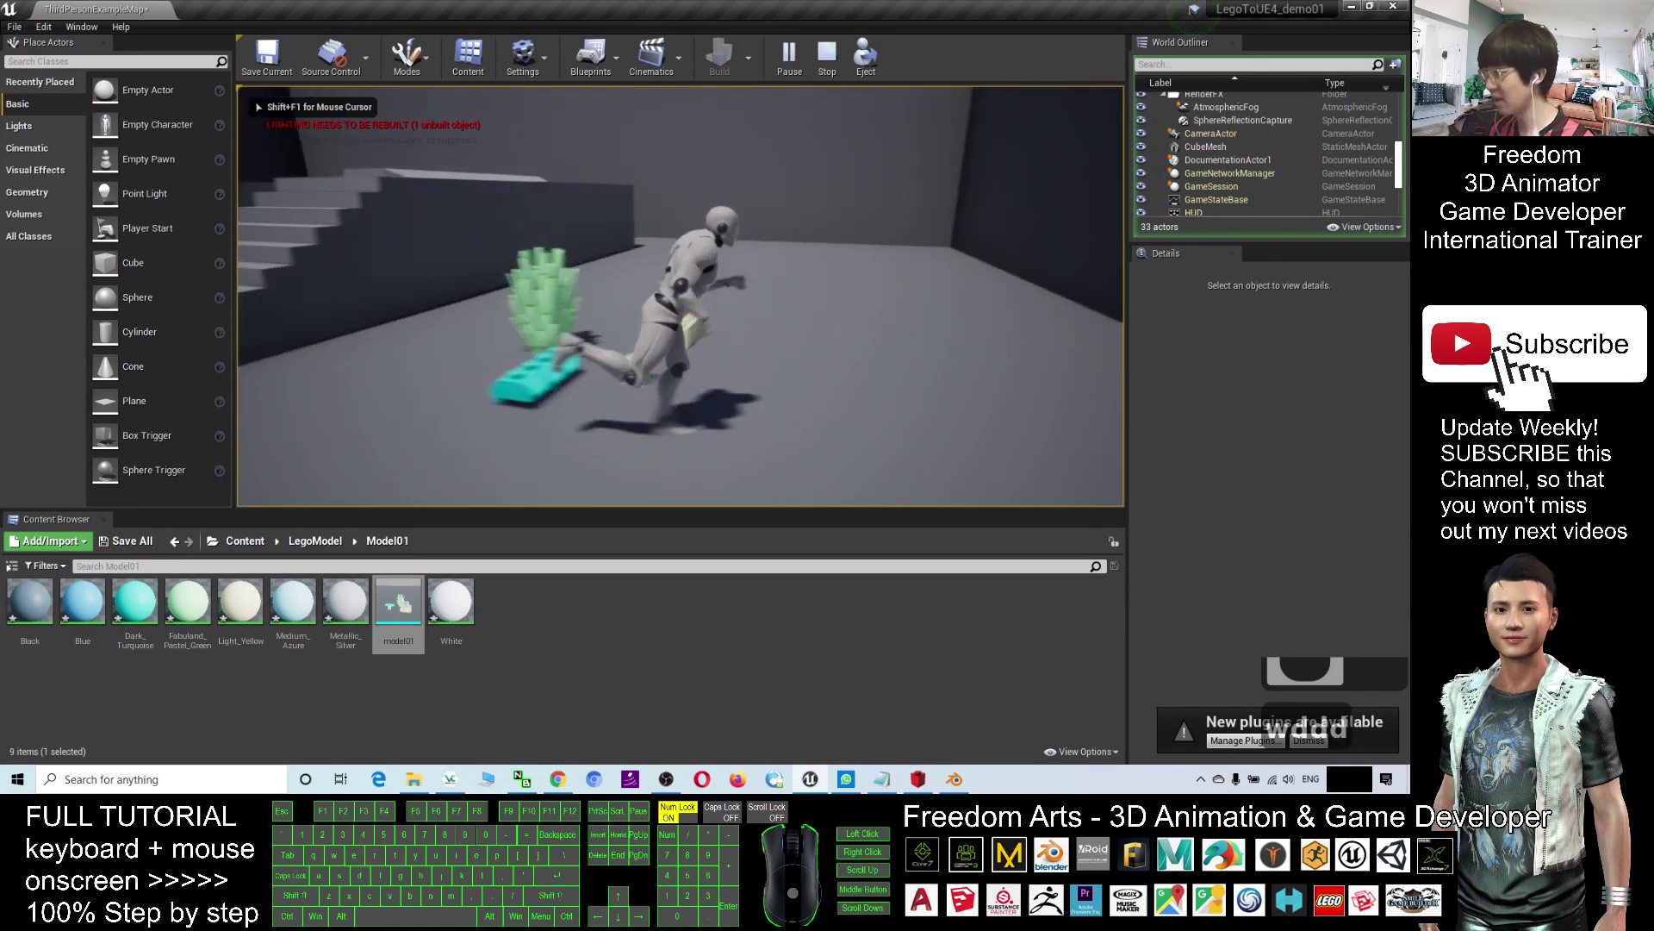
{"action": "key", "text": "w"}
{"action": "key", "text": "w"}
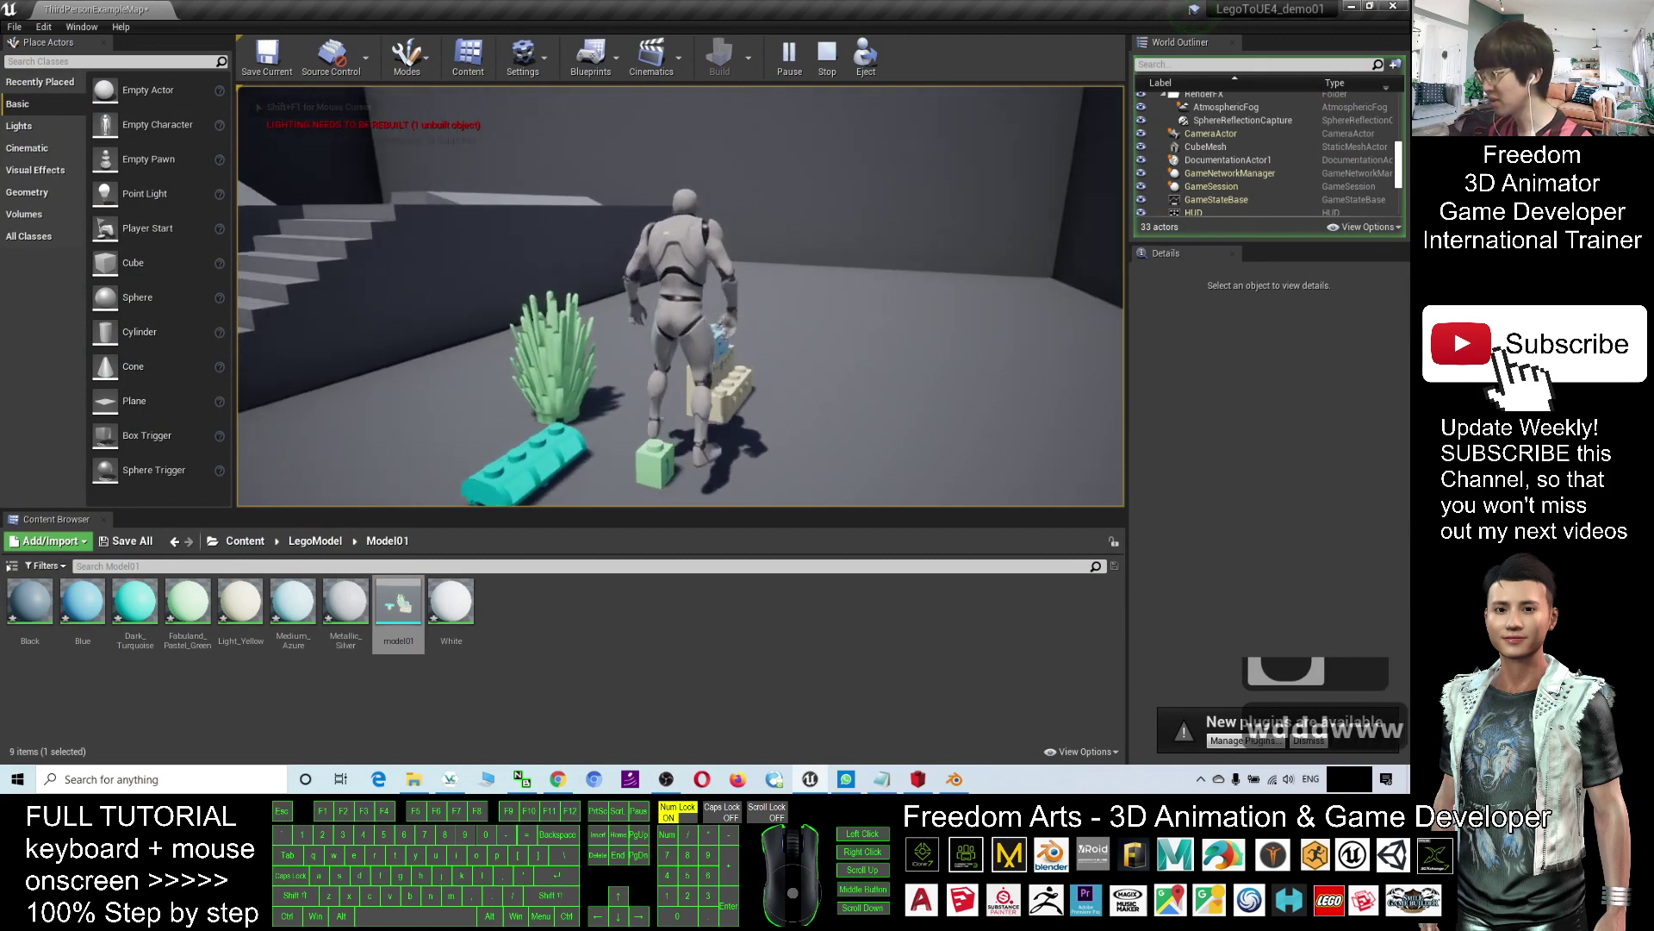
{"action": "key", "text": "w"}
{"action": "key", "text": "w"}
{"action": "key", "text": "w"}
{"action": "key", "text": "d"}
{"action": "key", "text": "w"}
{"action": "key", "text": "w"}
{"action": "key", "text": "d"}
{"action": "key", "text": "w"}
{"action": "key", "text": "w"}
{"action": "key", "text": "a"}
{"action": "key", "text": "w"}
{"action": "key", "text": "a"}
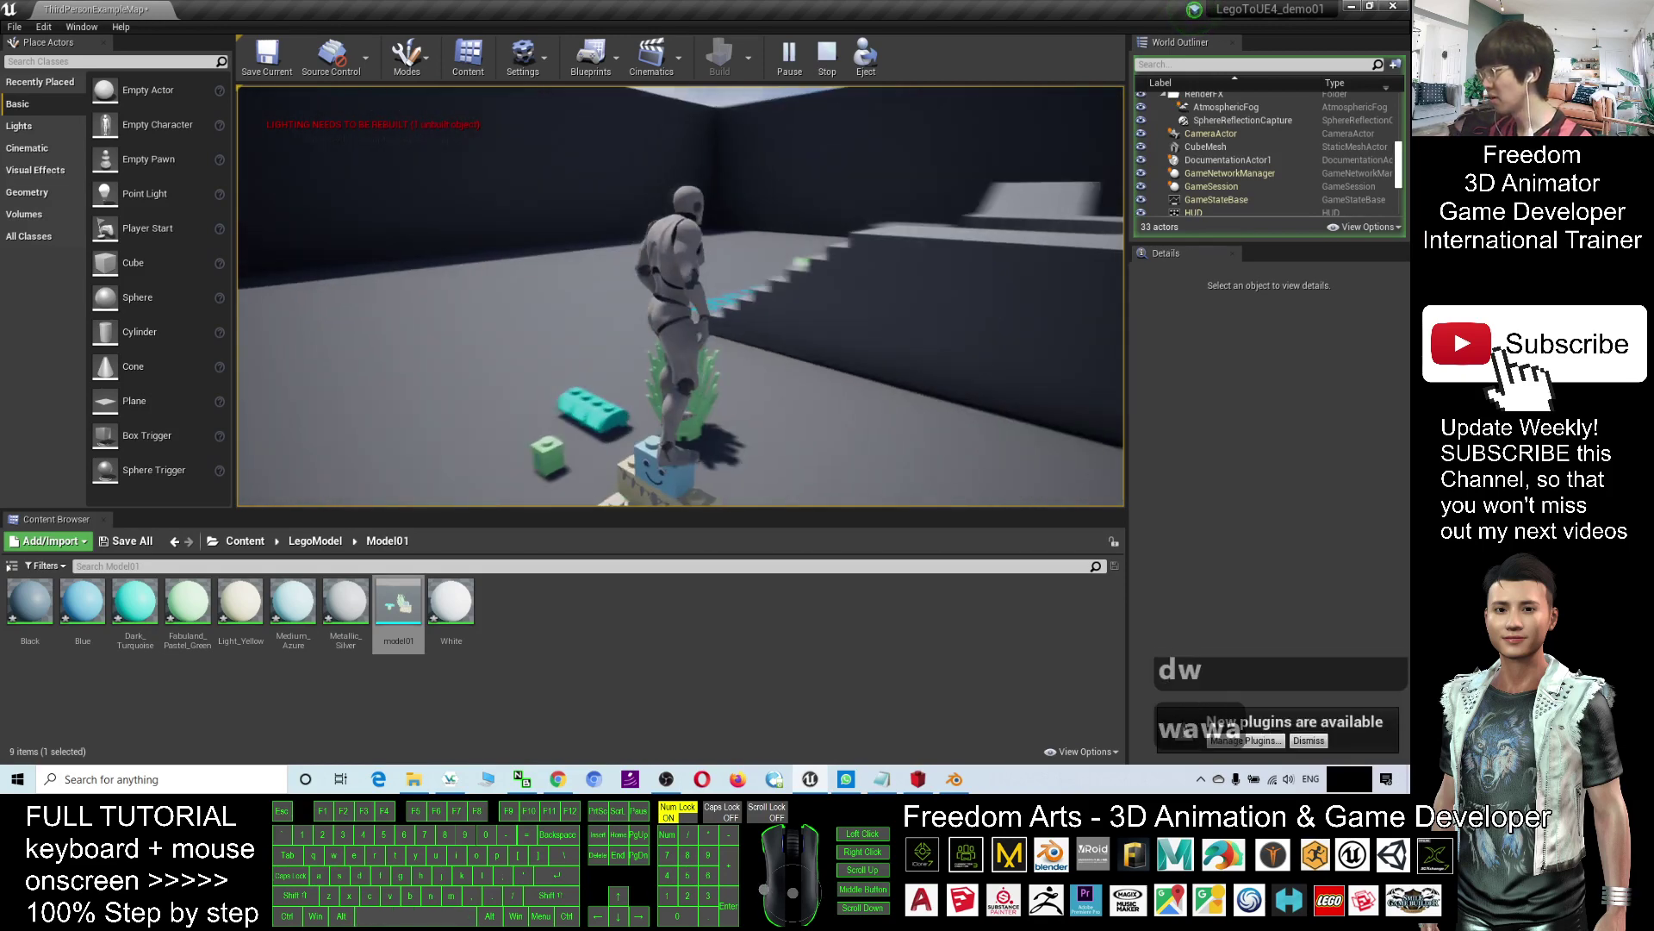
Step: Move the character onto the turquoise brick and around the other LEGO parts to test their collision, and stop playing
{"action": "key", "text": "w"}
{"action": "key", "text": "d"}
{"action": "key", "text": "w"}
{"action": "key", "text": "w"}
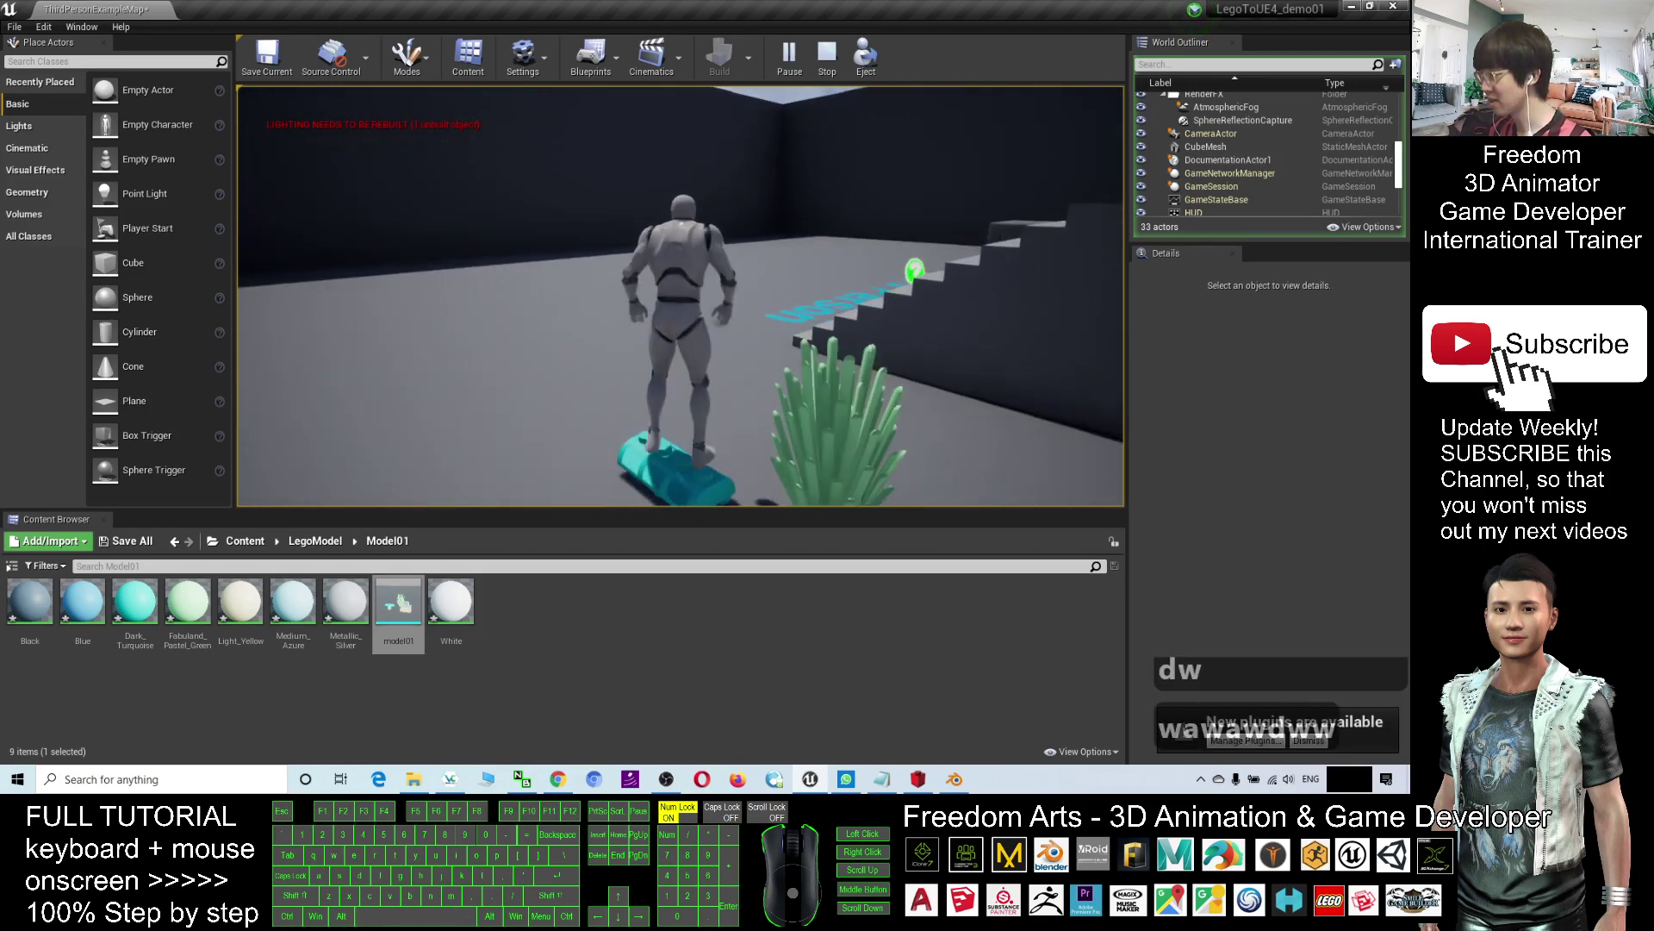
{"action": "key", "text": "s"}
{"action": "key", "text": "d"}
{"action": "key", "text": "w"}
{"action": "key", "text": "a"}
{"action": "key", "text": "a"}
{"action": "key", "text": "d"}
{"action": "key", "text": "w"}
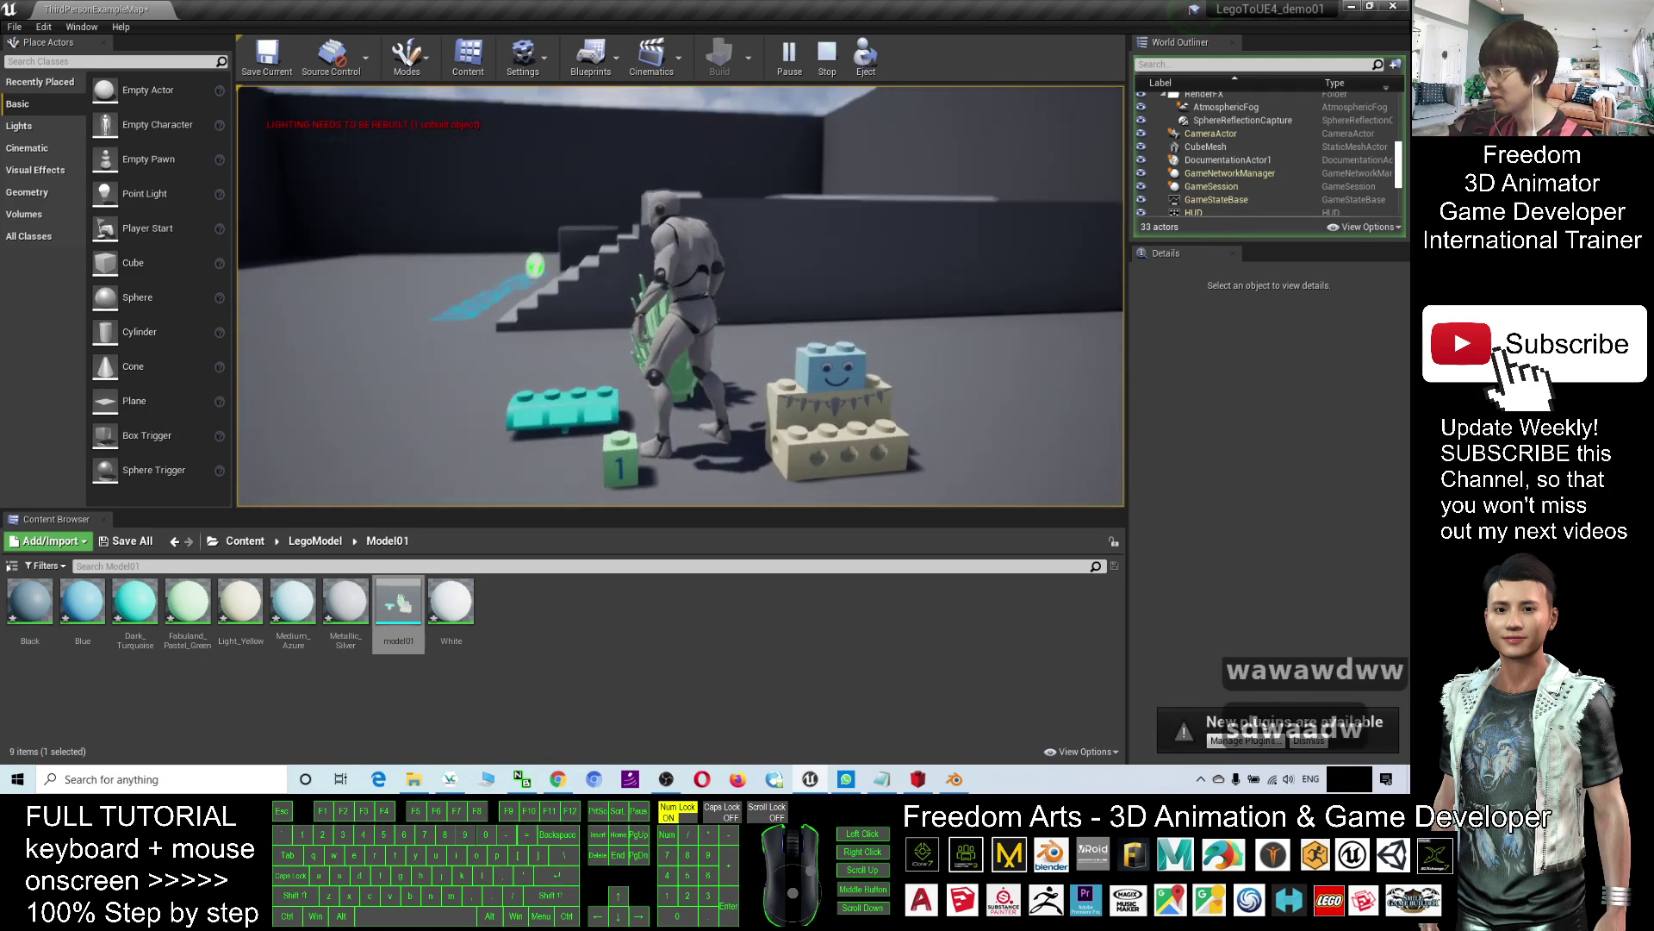
{"action": "key", "text": "s"}
{"action": "key", "text": "a"}
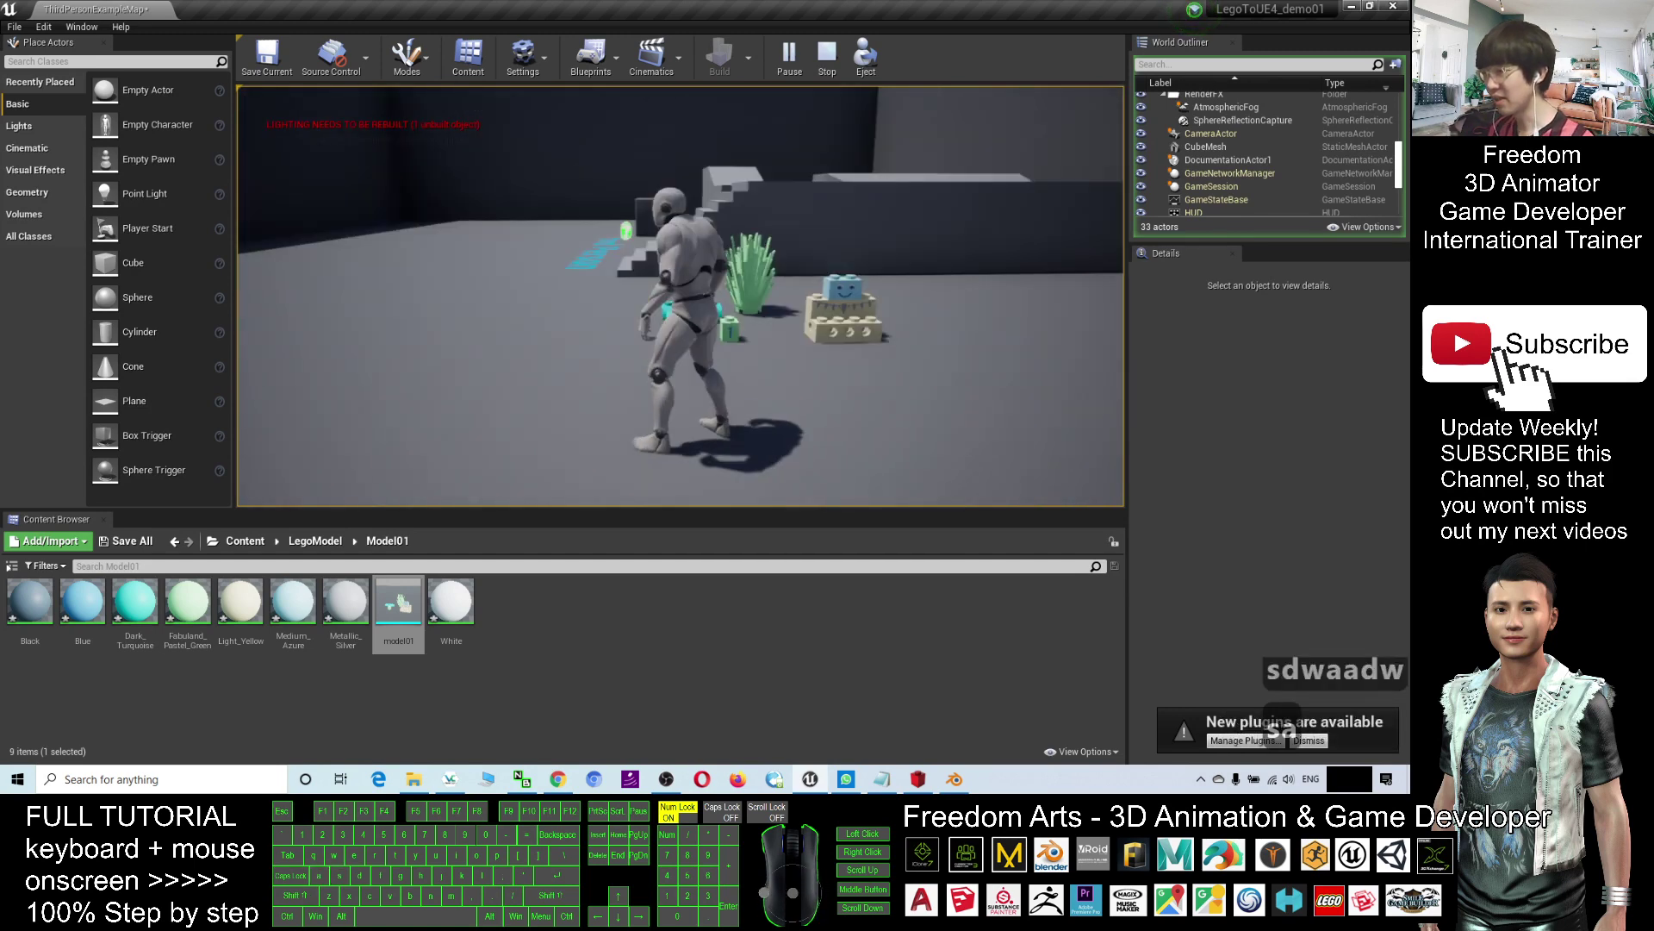
{"action": "key", "text": "Escape"}
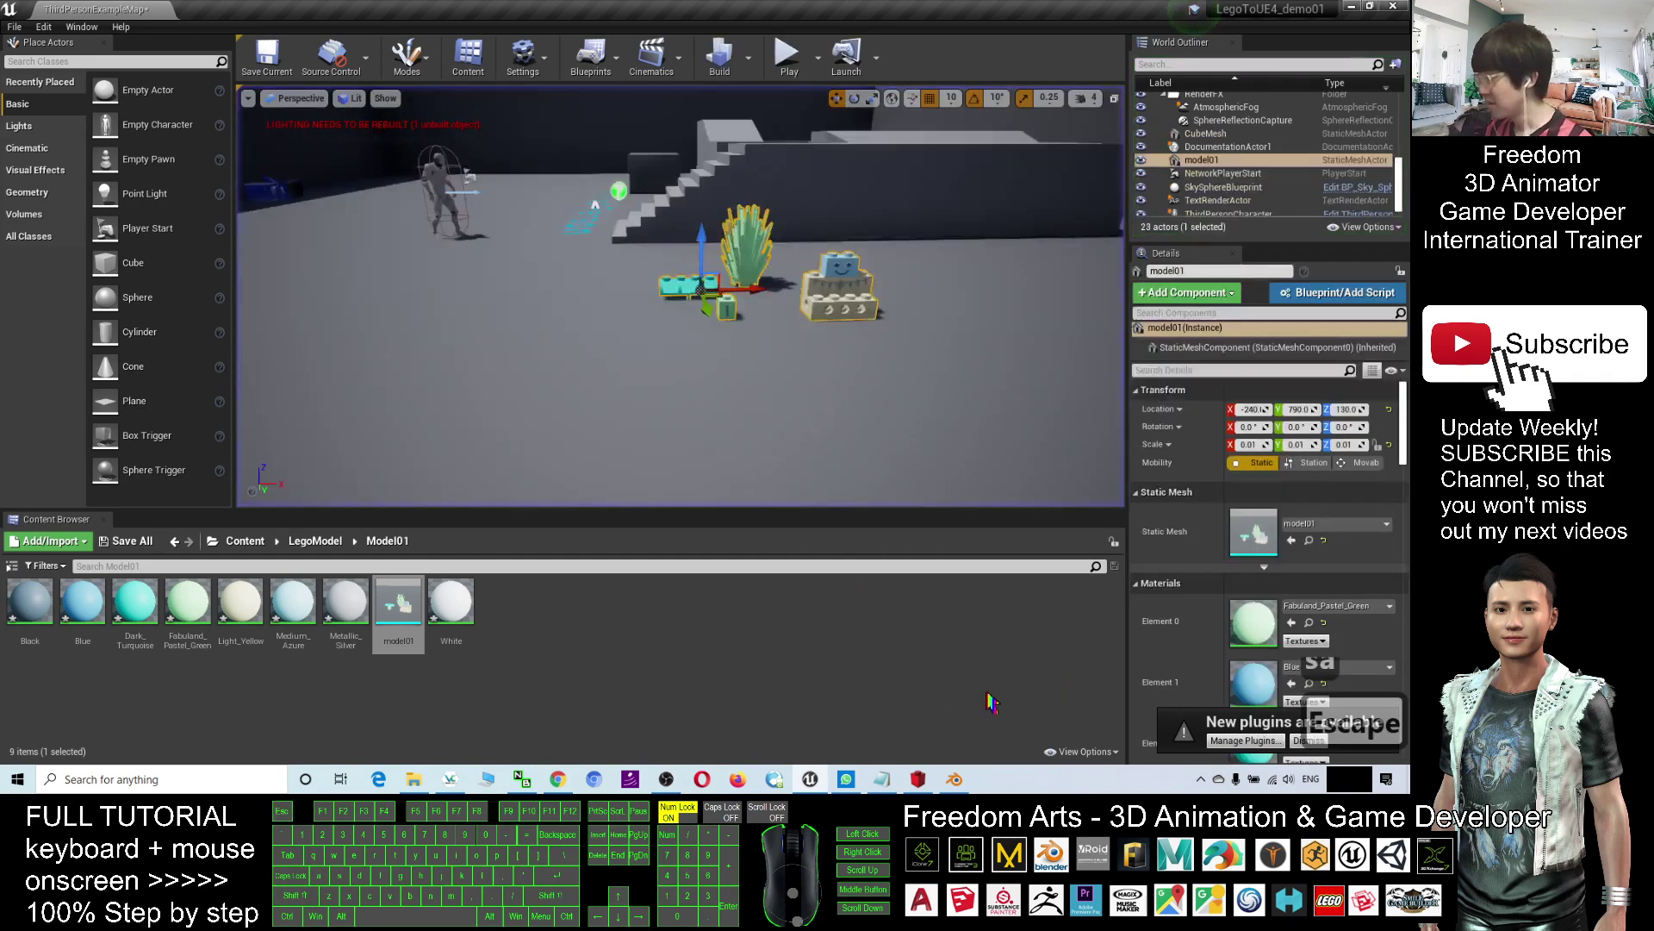
{"action": "left_click", "coordinate": [918, 780]}
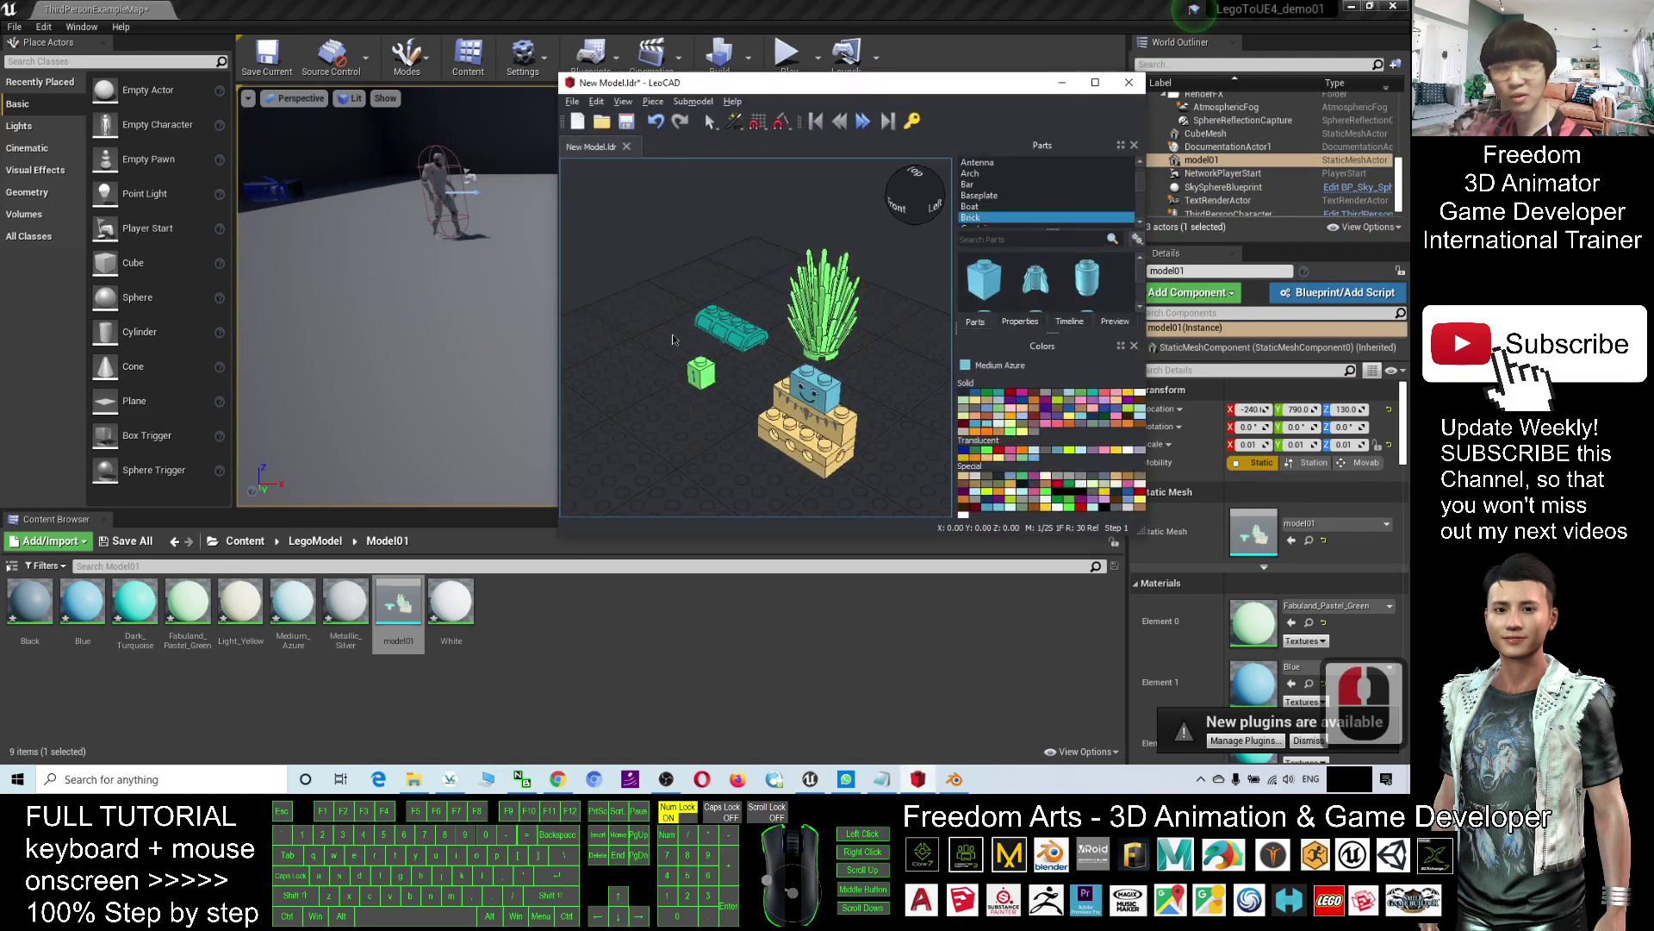
{"action": "left_click", "coordinate": [433, 69]}
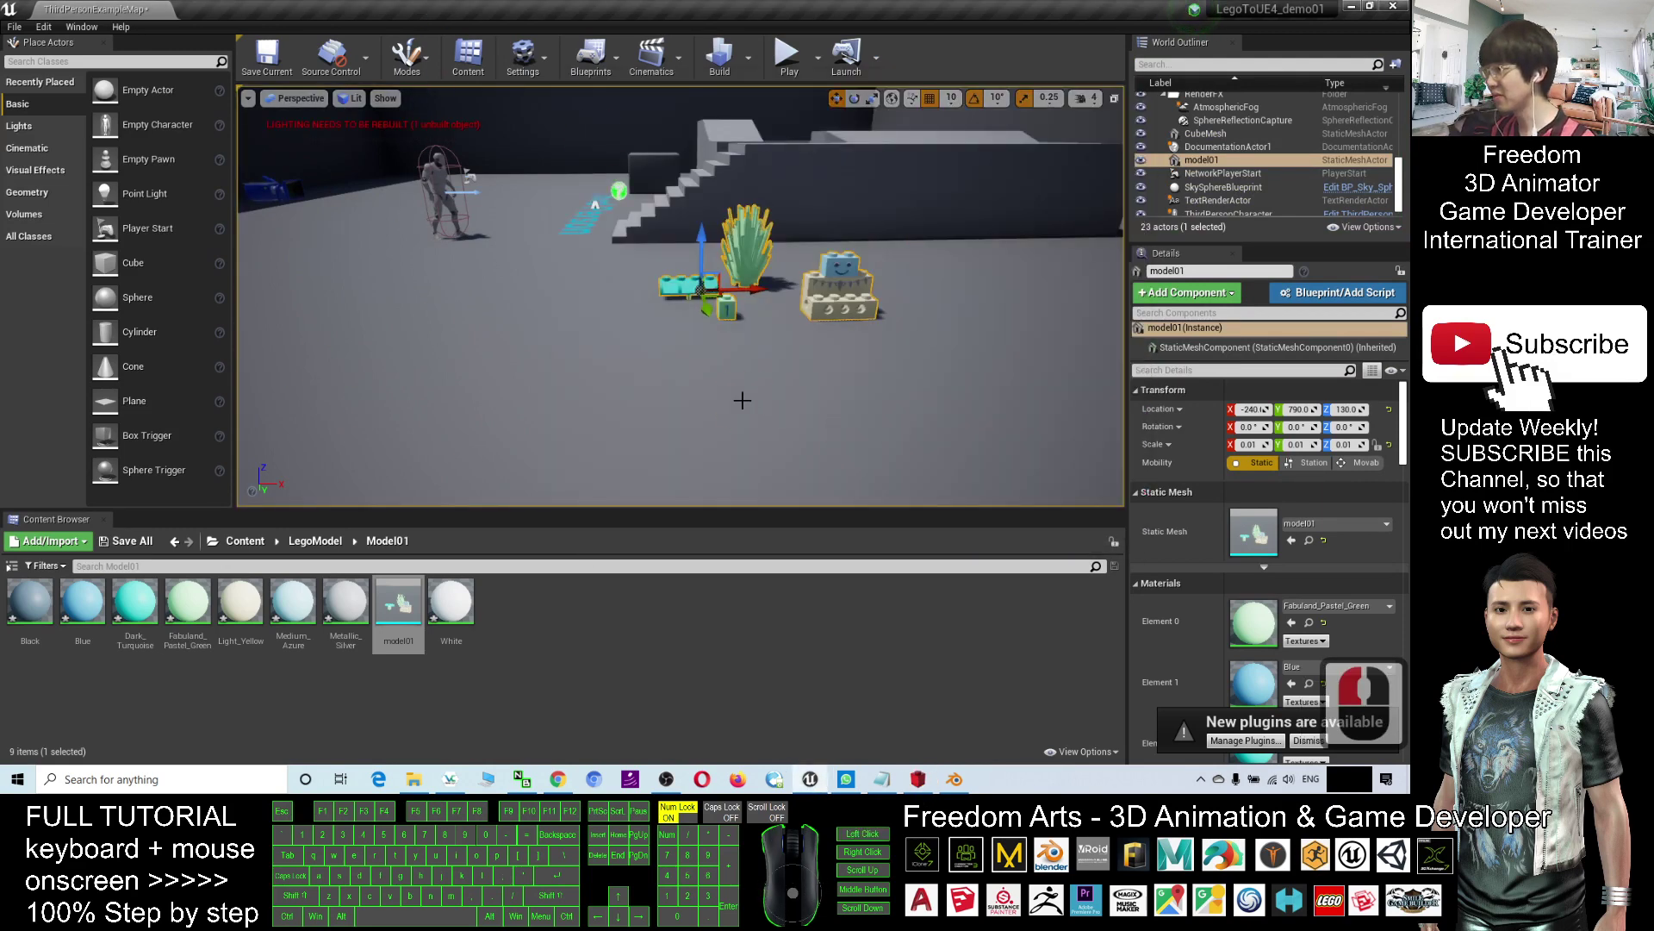
{"action": "scroll", "coordinate": [785, 339], "scroll_direction": "up", "scroll_amount": 3}
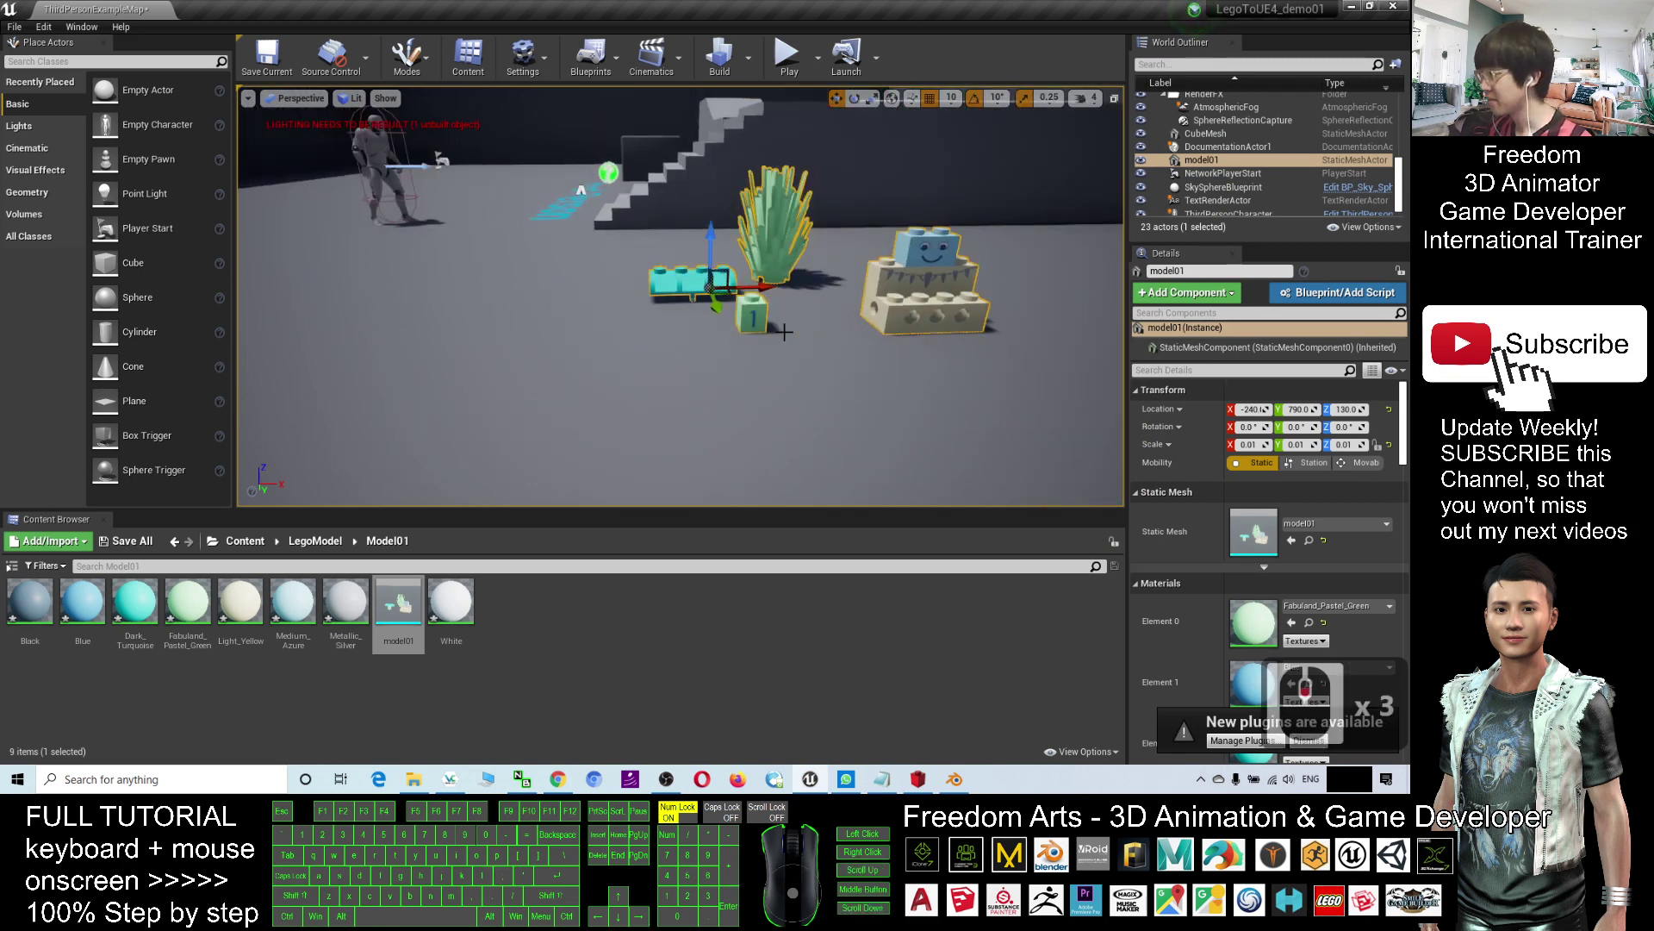
{"action": "scroll", "coordinate": [784, 332], "scroll_direction": "down", "scroll_amount": 5}
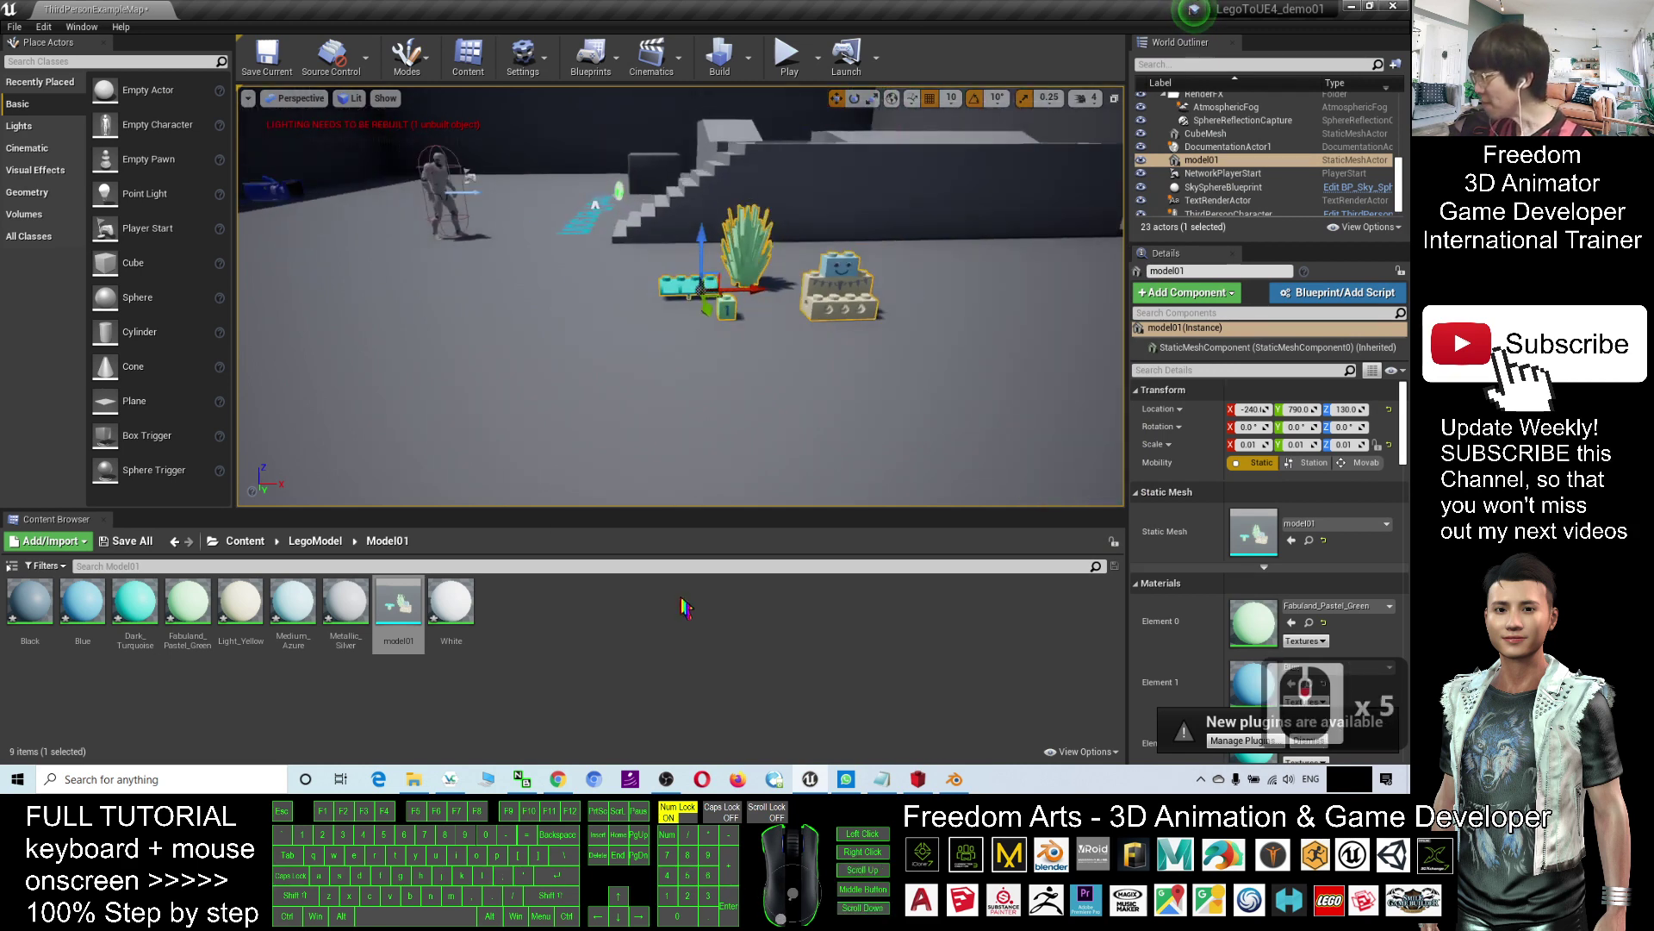
{"action": "left_click", "coordinate": [881, 779]}
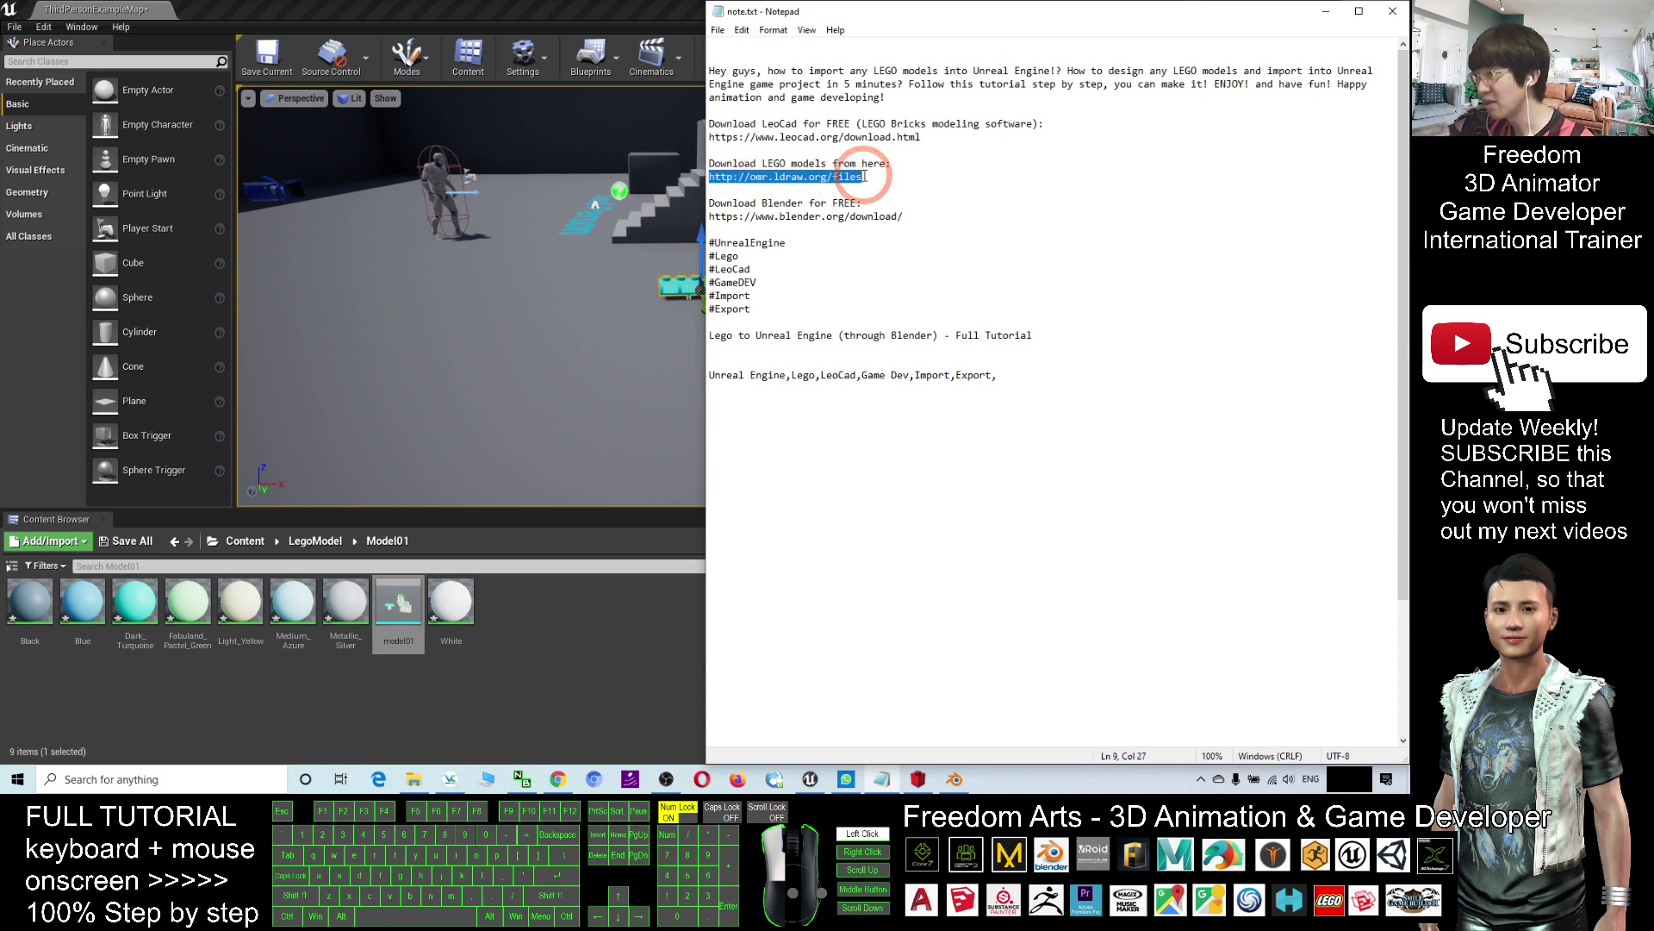
{"action": "key", "text": "ctrl+c"}
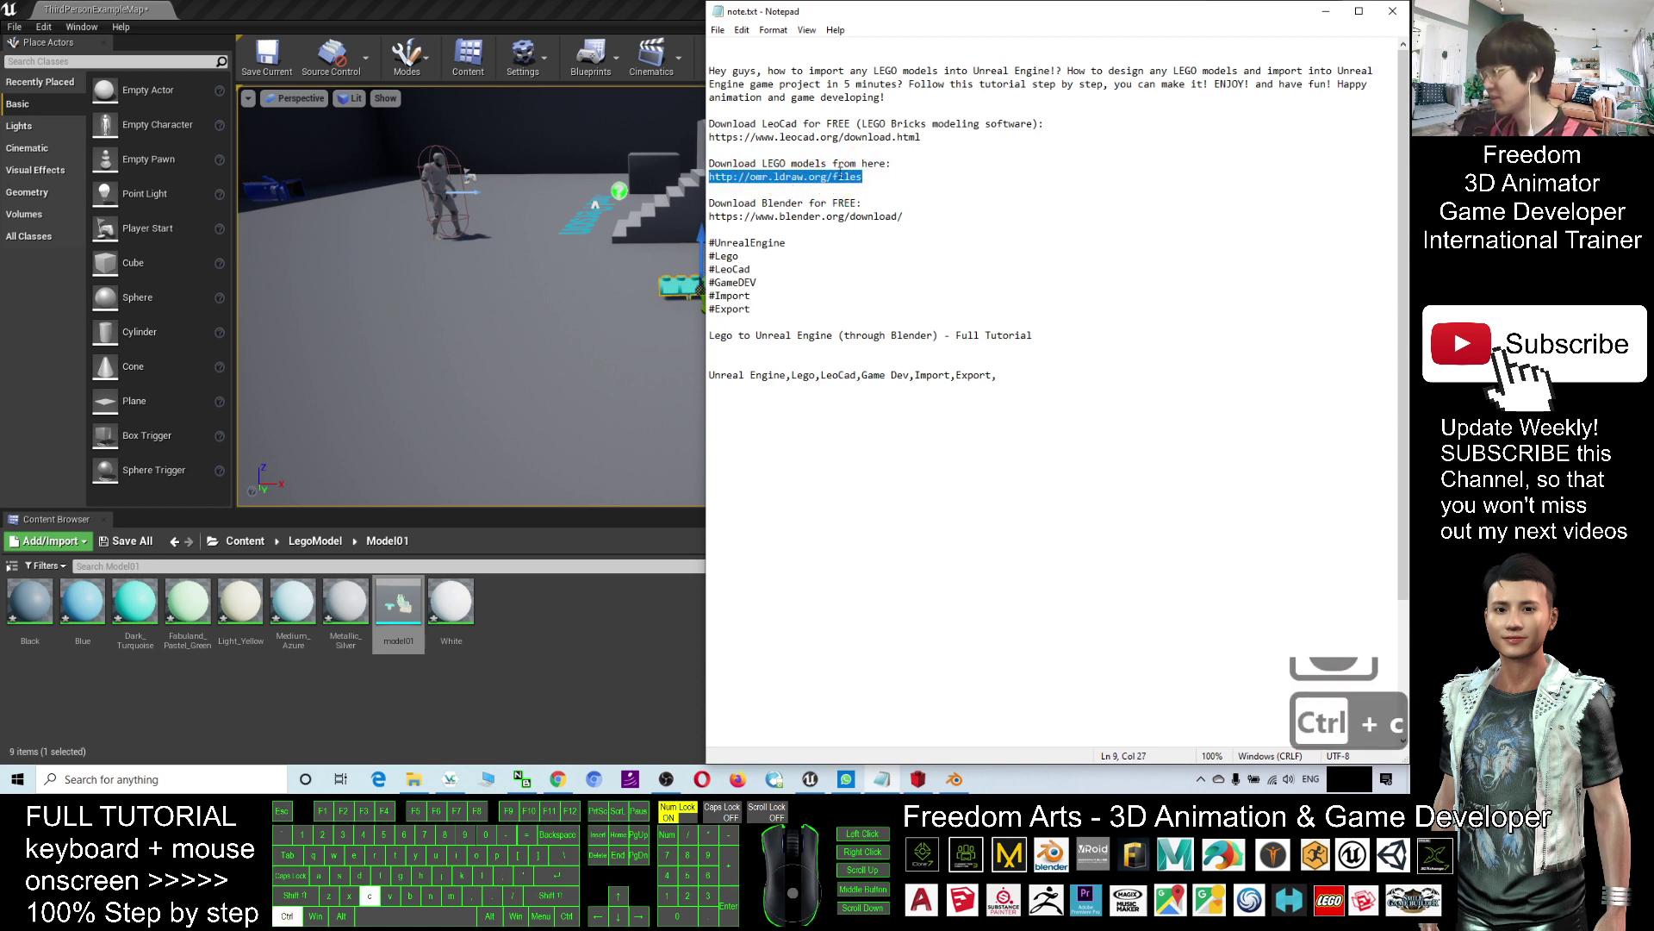
{"action": "left_click", "coordinate": [568, 788]}
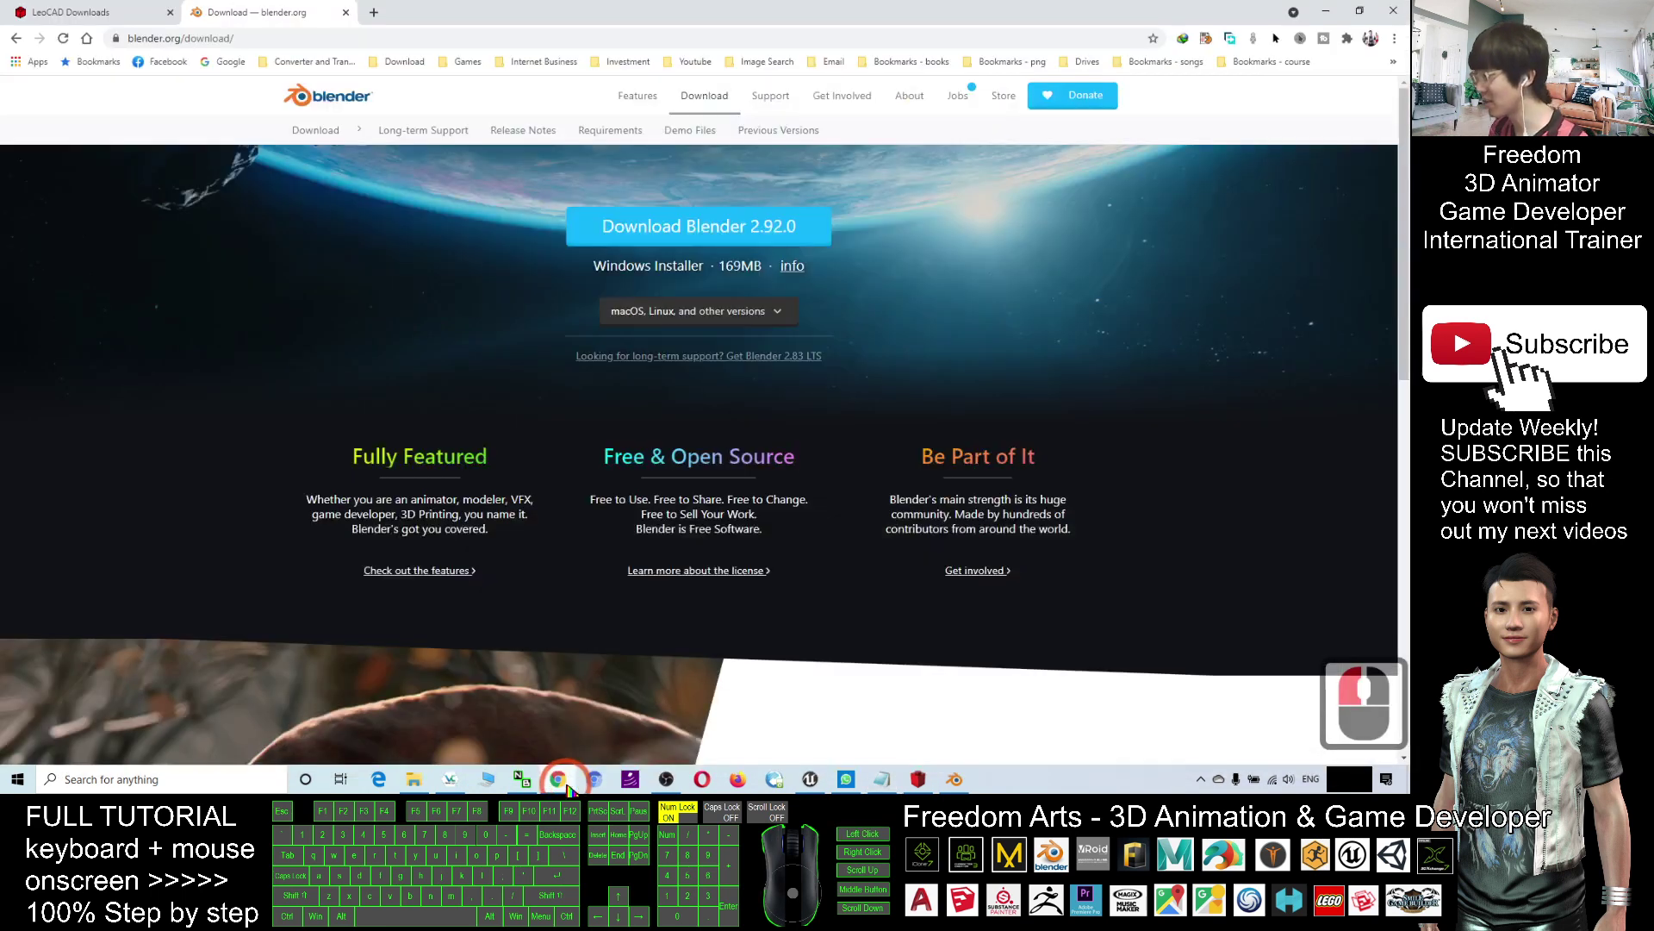
{"action": "left_click", "coordinate": [377, 13]}
{"action": "key", "text": "ctrl+v"}
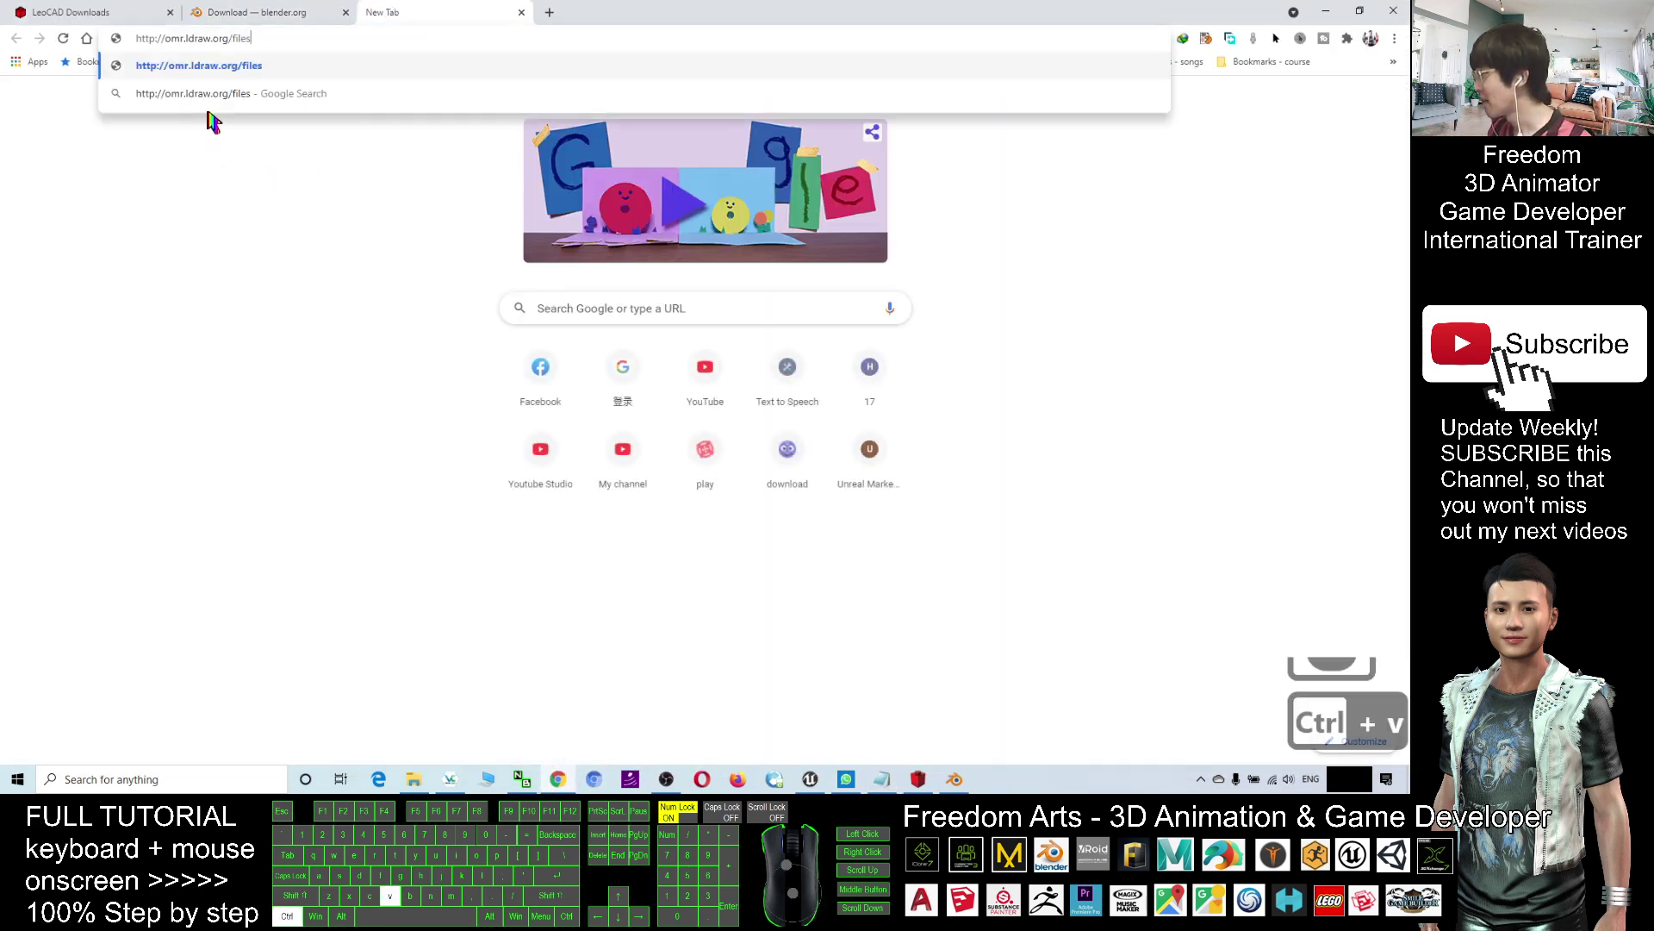
{"action": "key", "text": "Return"}
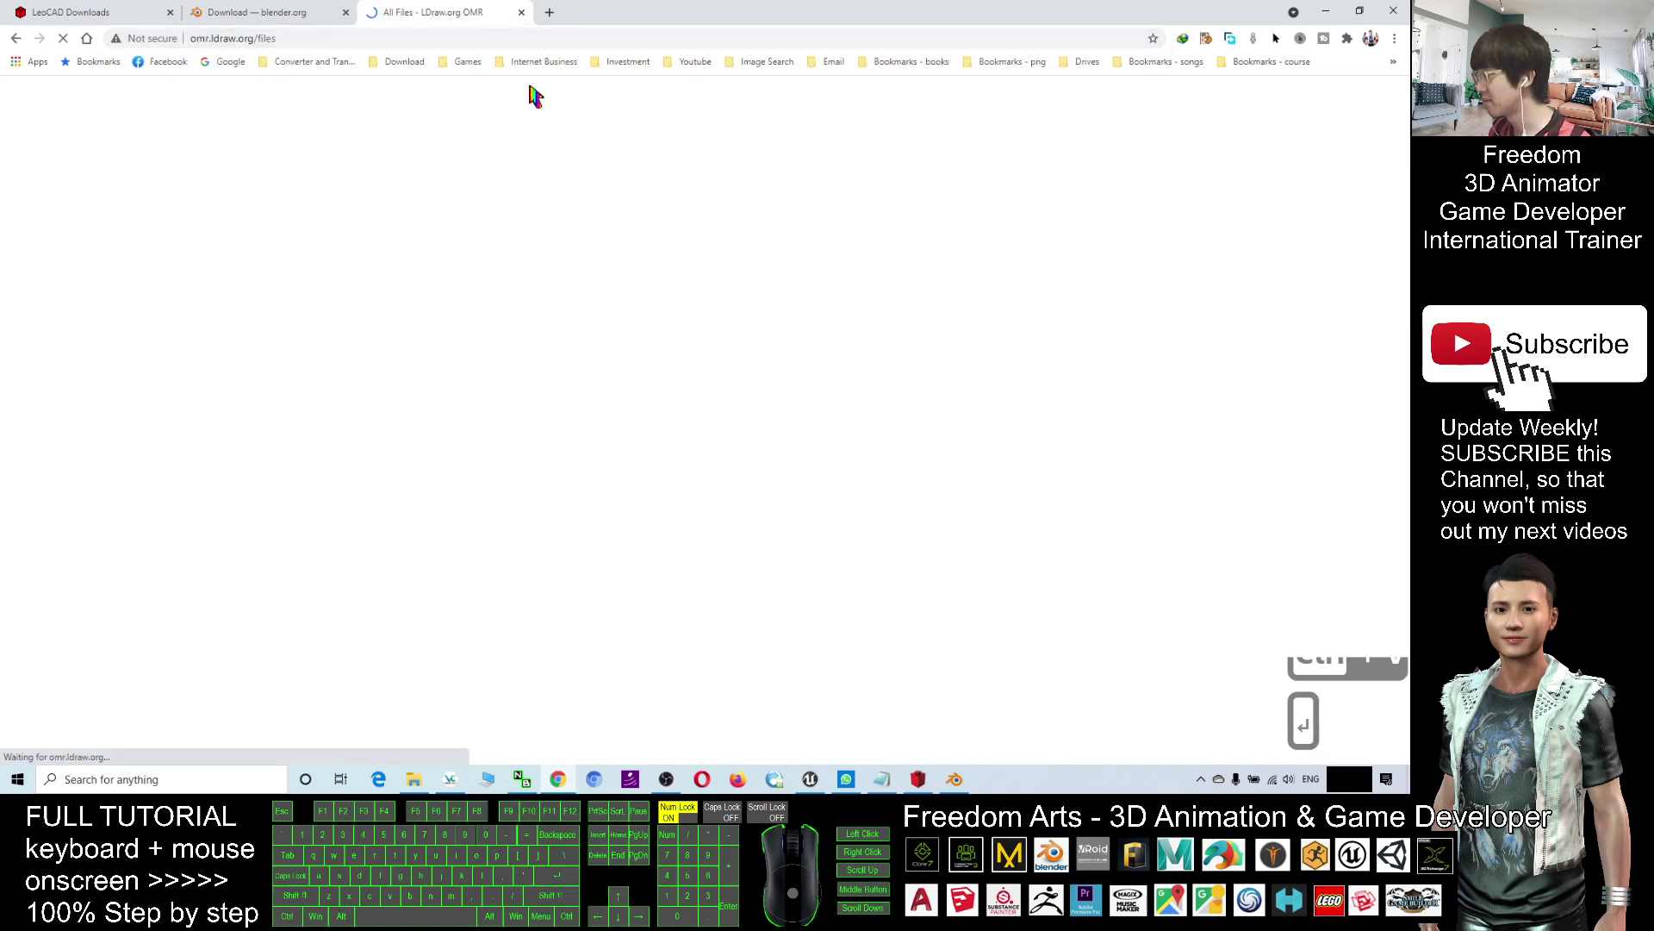
Step: Filter the LDraw file list by "car" and download the 3015-1 - Space Police Car model
{"action": "left_click", "coordinate": [238, 280]}
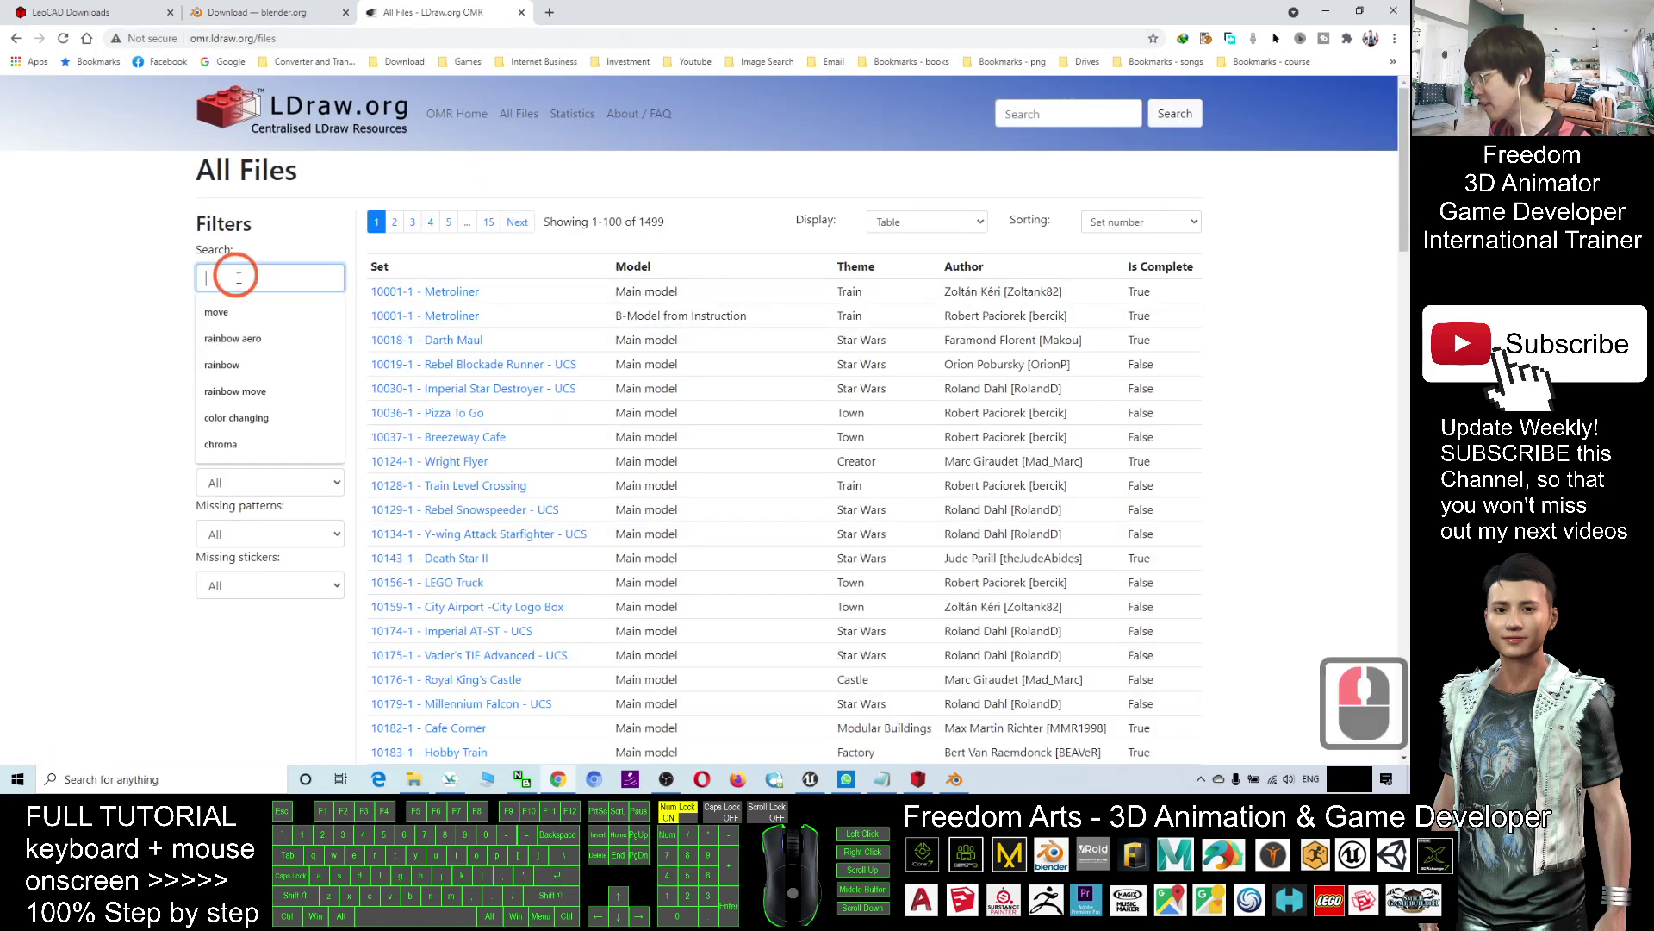
{"action": "double_click", "coordinate": [249, 278]}
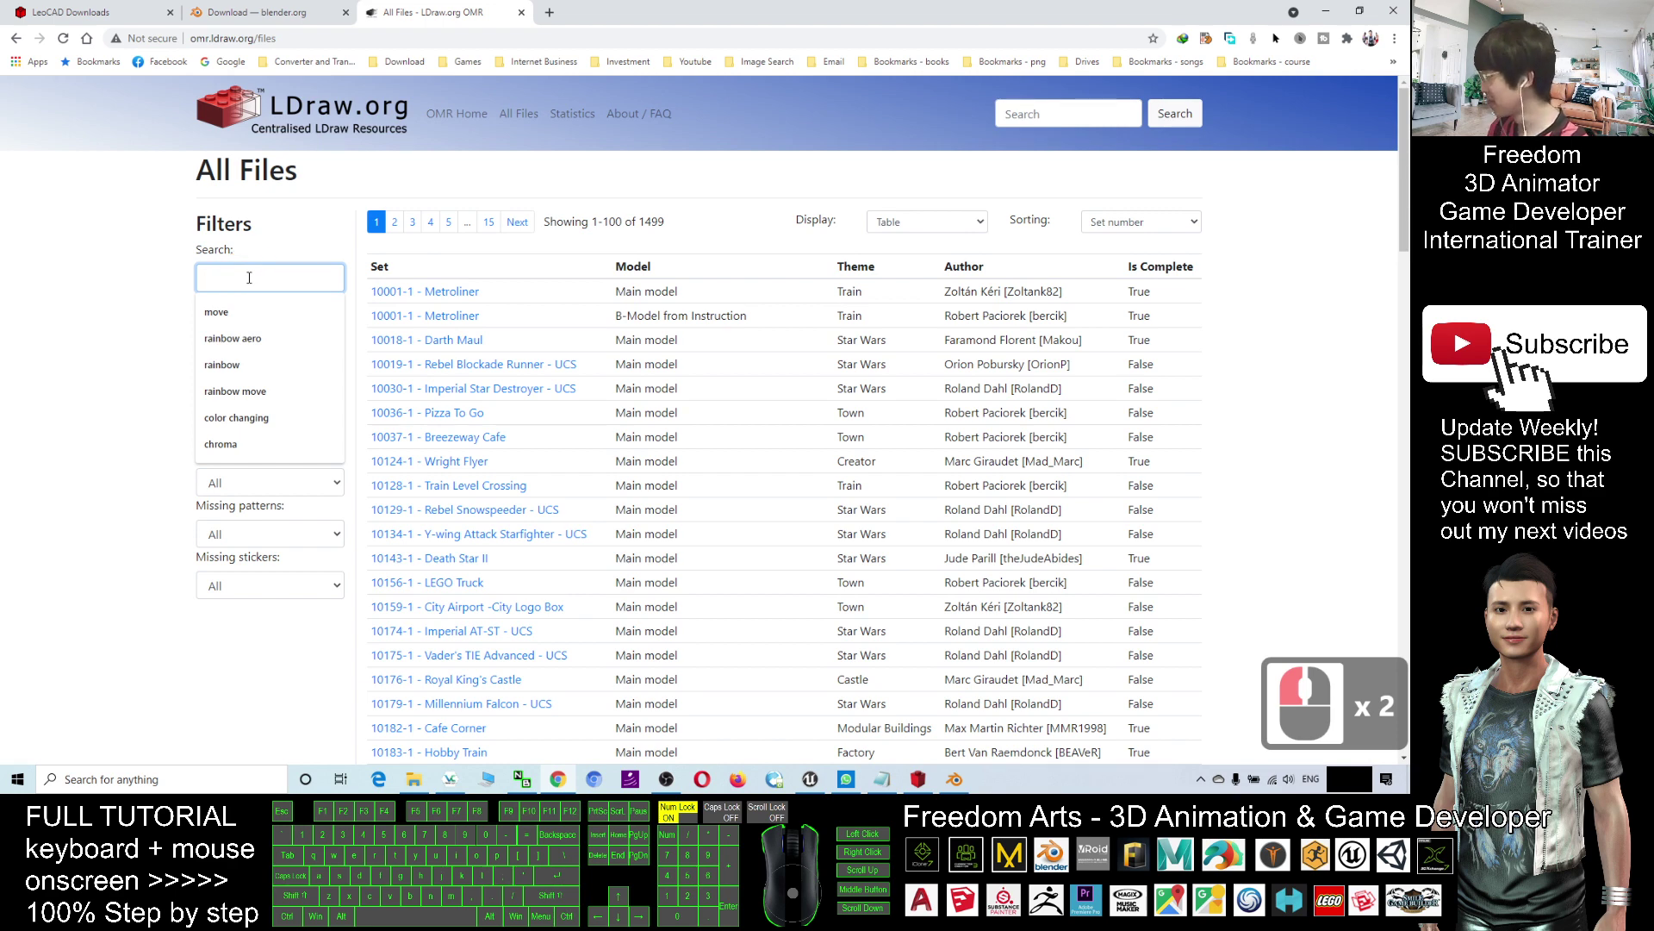
{"action": "type", "text": "car"}
{"action": "key", "text": "Return"}
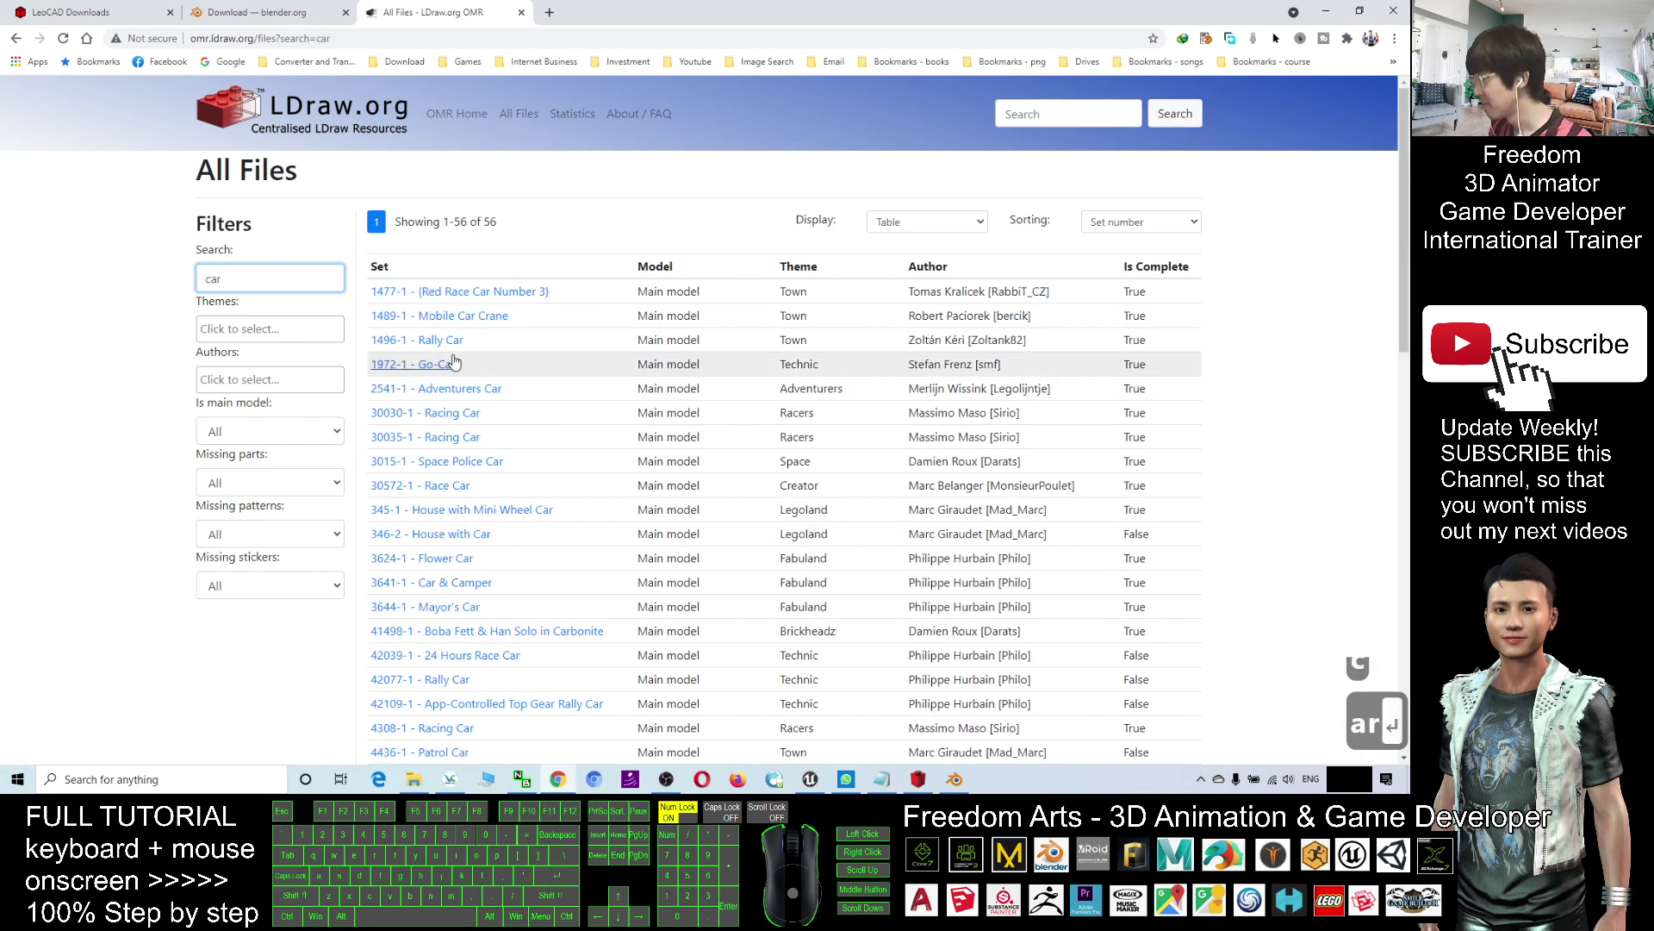
{"action": "left_click", "coordinate": [481, 463]}
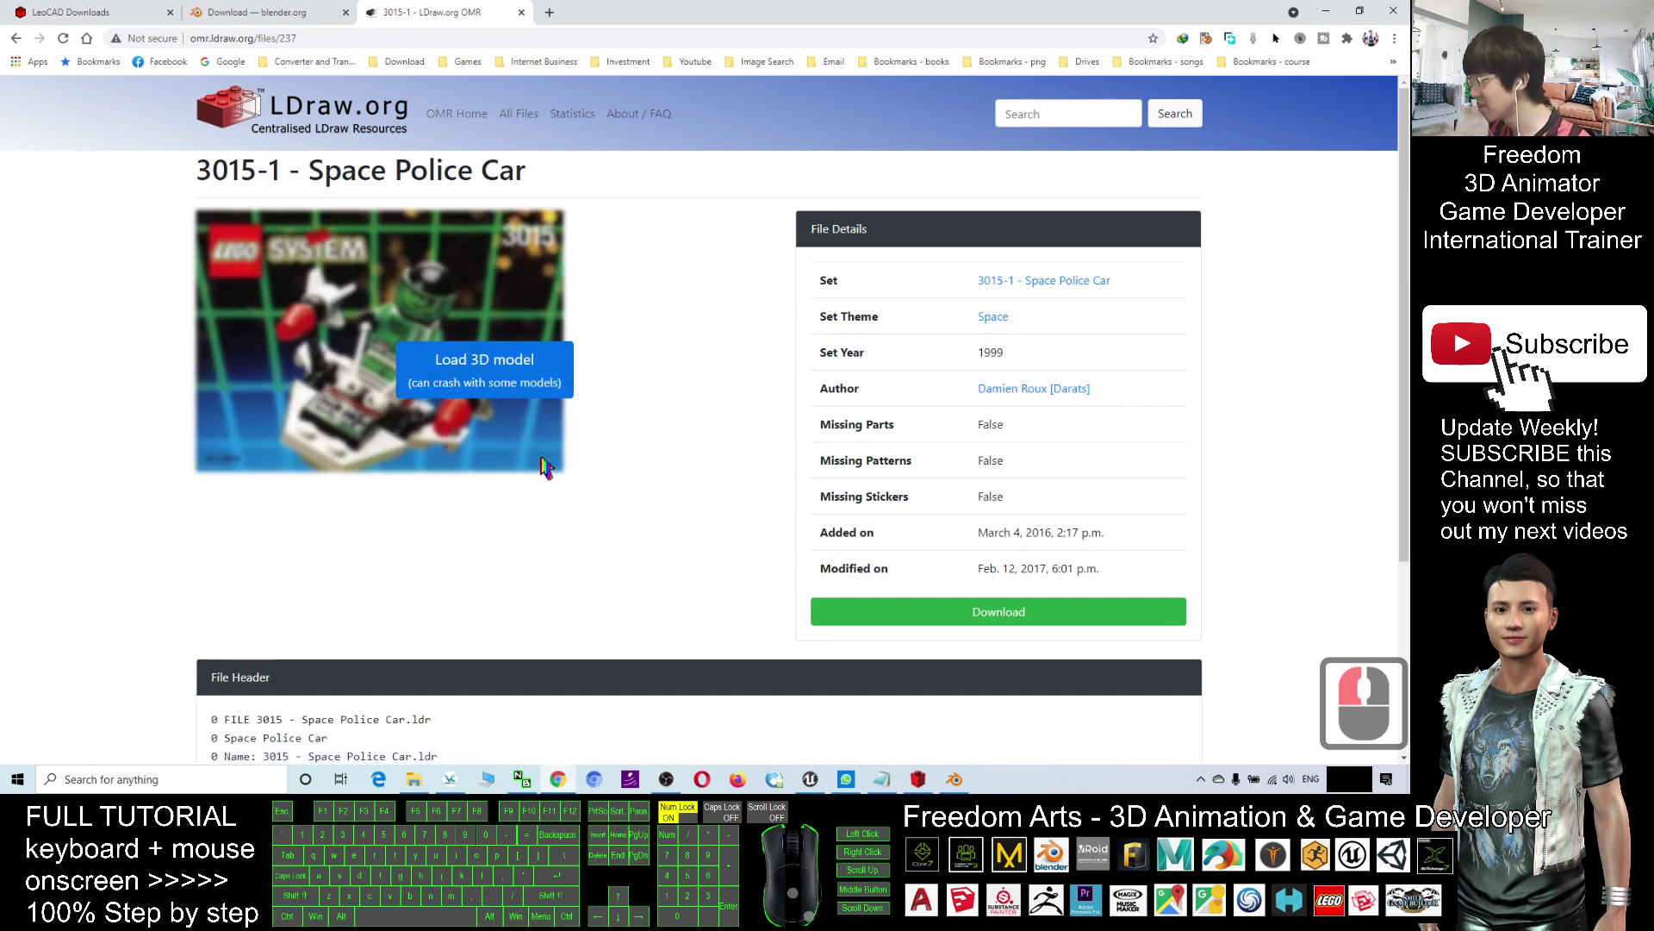
{"action": "left_click", "coordinate": [974, 609]}
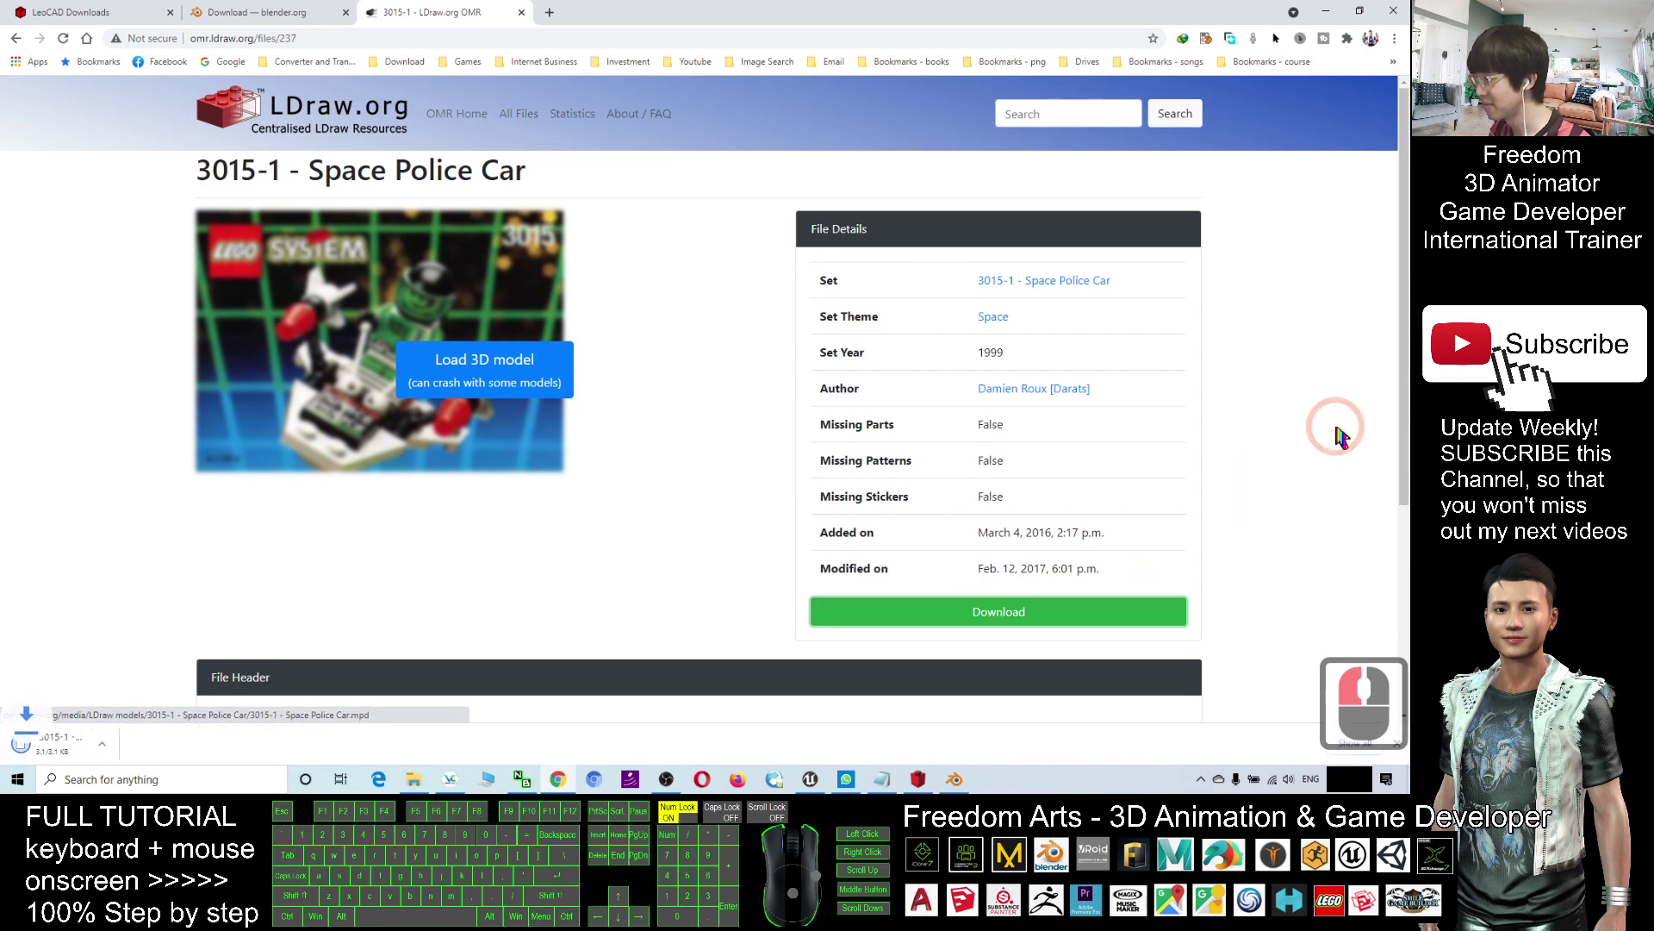
Step: Show the download in its folder and move 3015-1 - Space Police Car.mpd from Downloads to the Desktop
{"action": "left_click", "coordinate": [156, 744]}
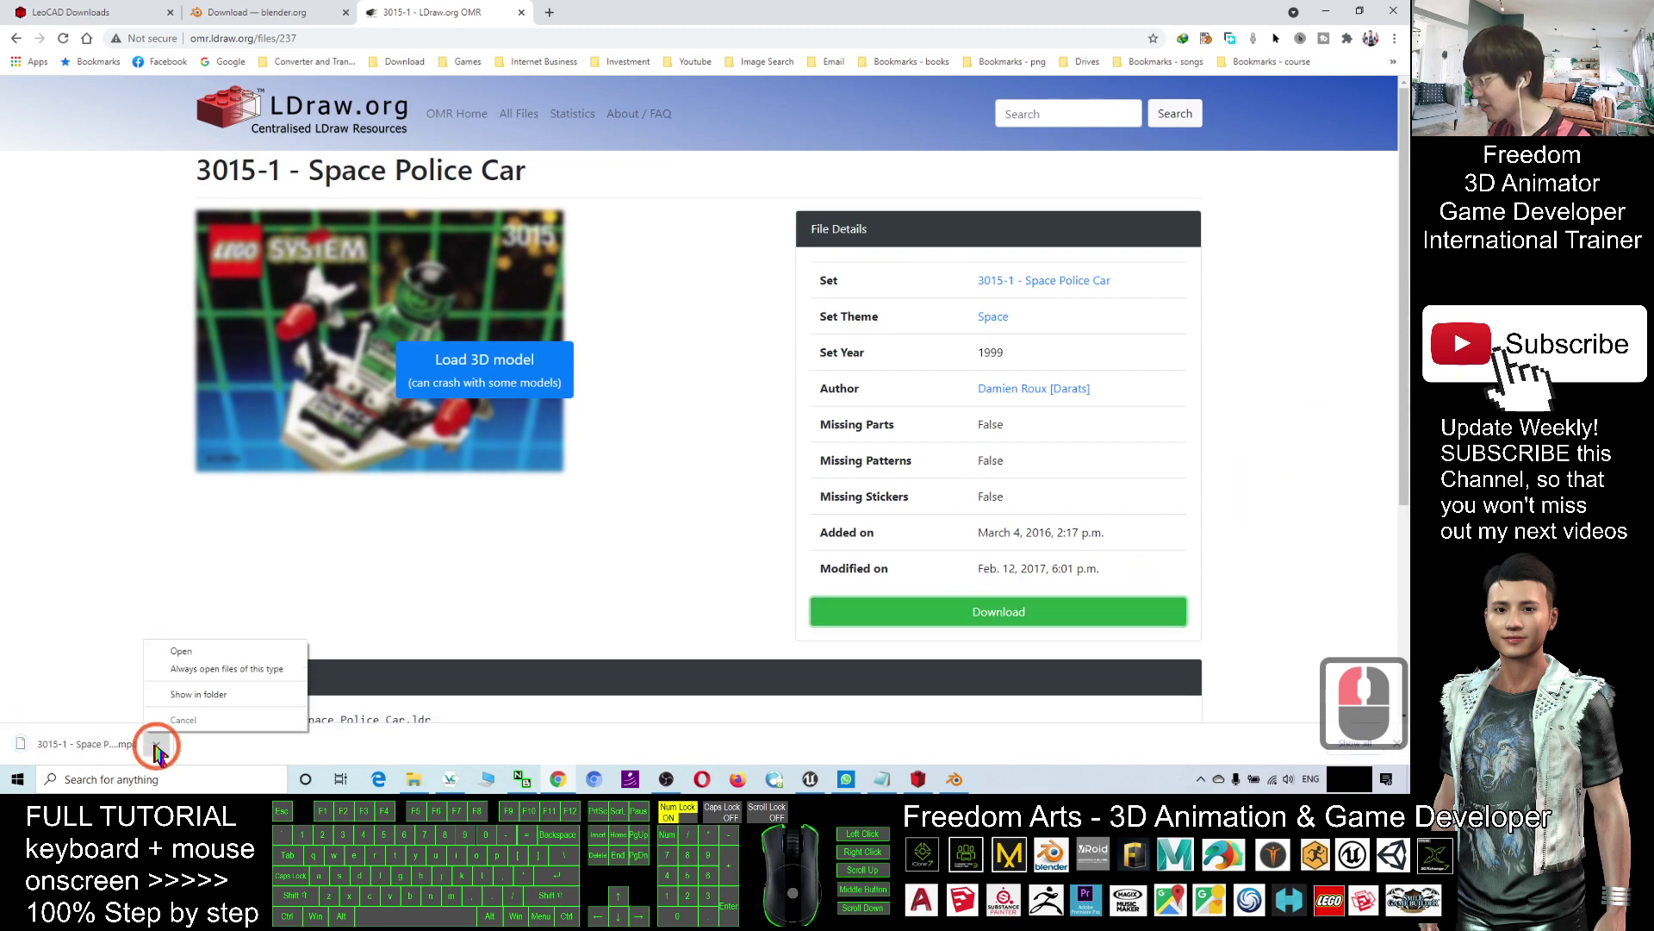
{"action": "left_click", "coordinate": [217, 688]}
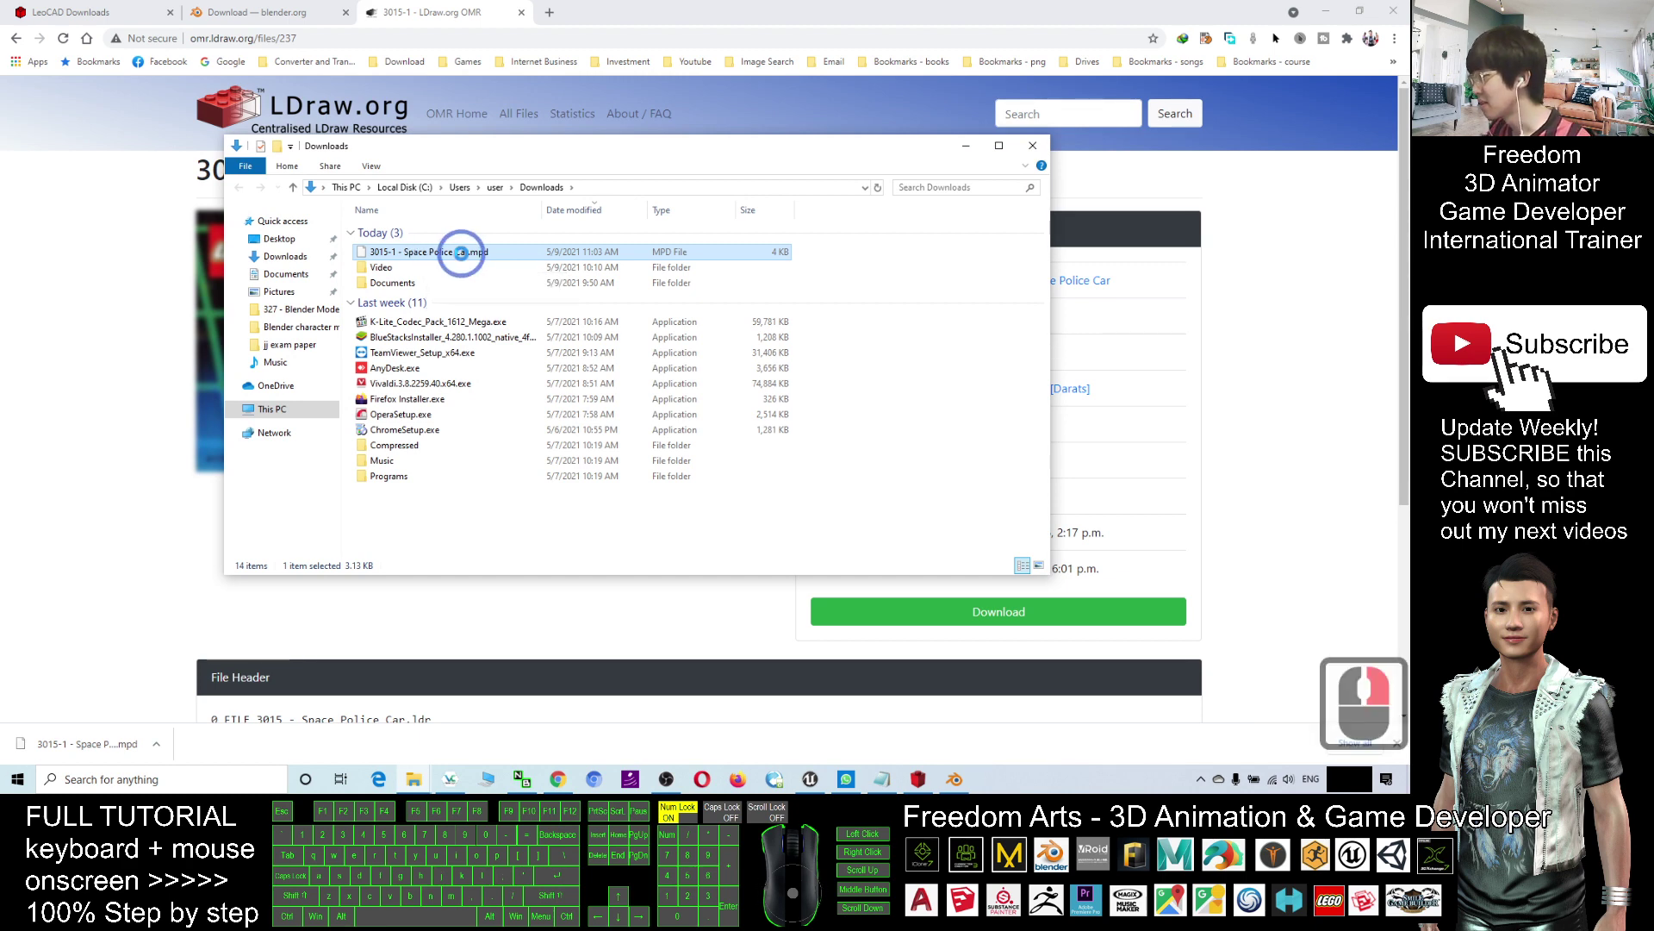
{"action": "right_click", "coordinate": [463, 254]}
{"action": "left_click", "coordinate": [498, 457]}
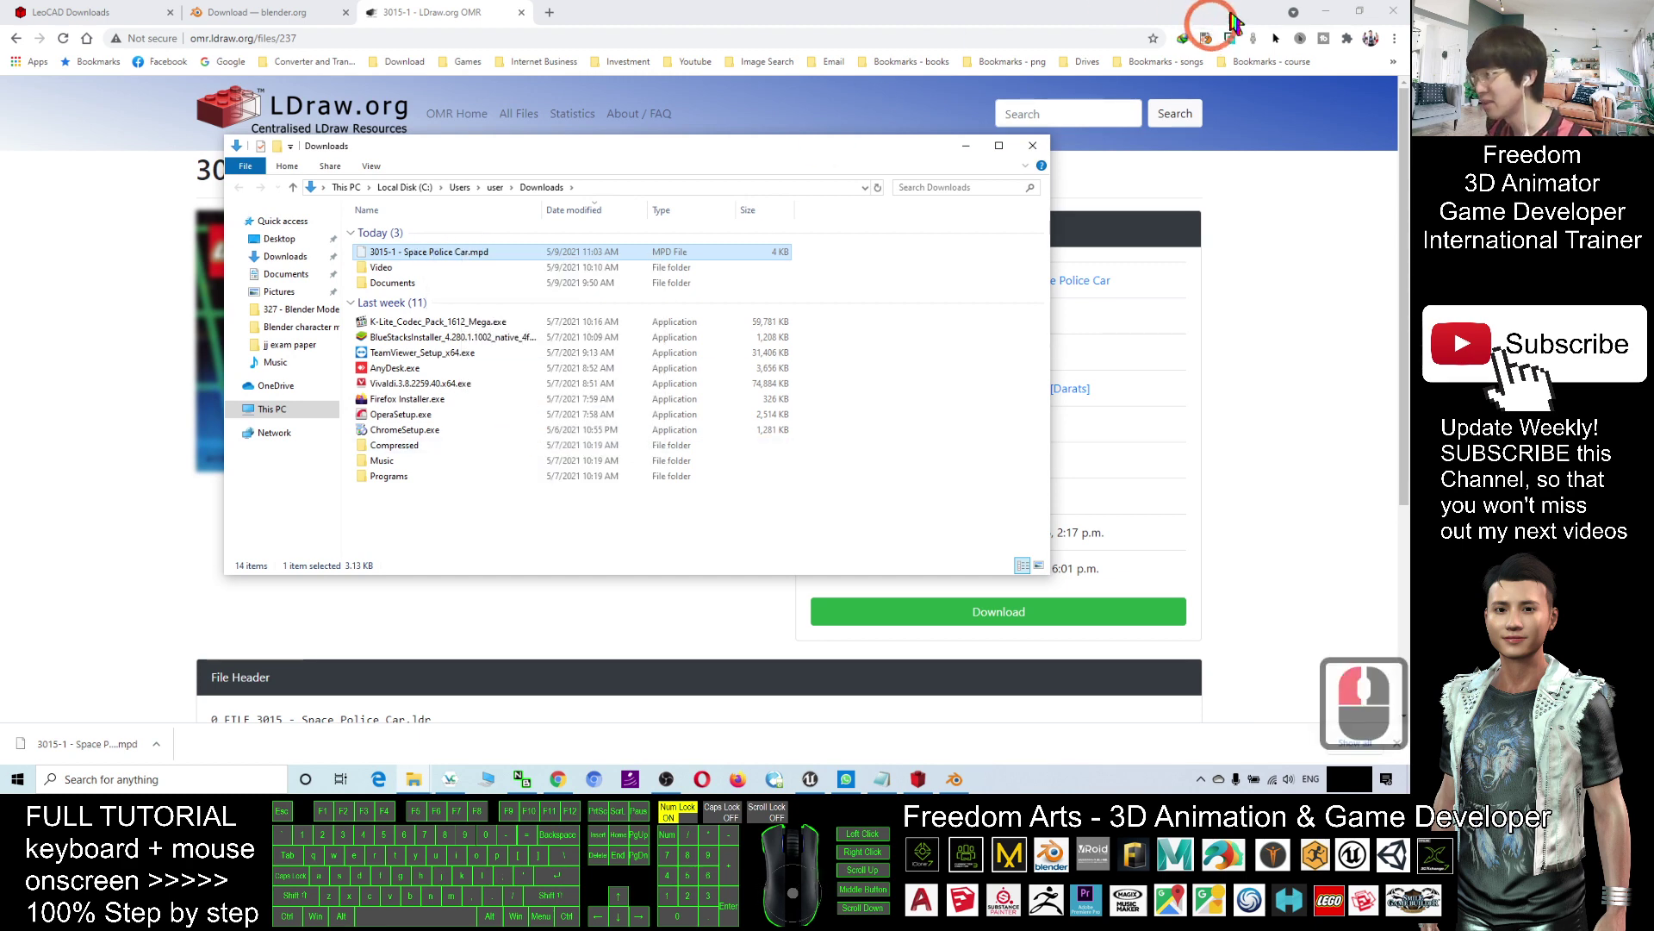
{"action": "left_click", "coordinate": [1332, 12]}
{"action": "left_click", "coordinate": [492, 50]}
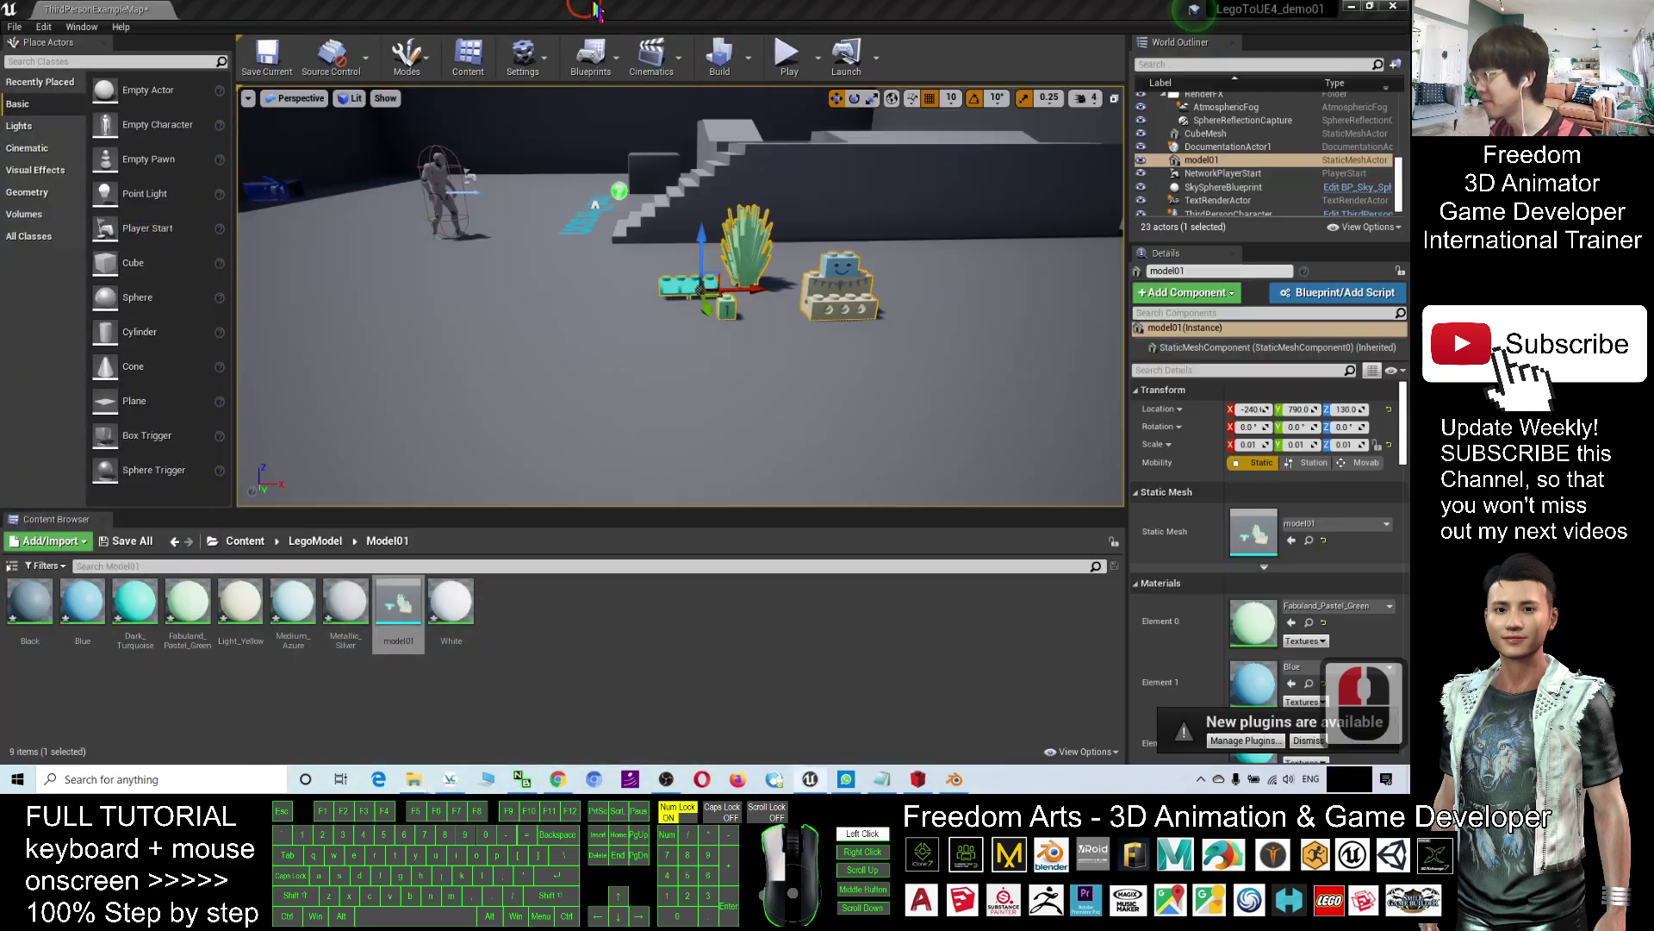
{"action": "left_click", "coordinate": [1350, 9]}
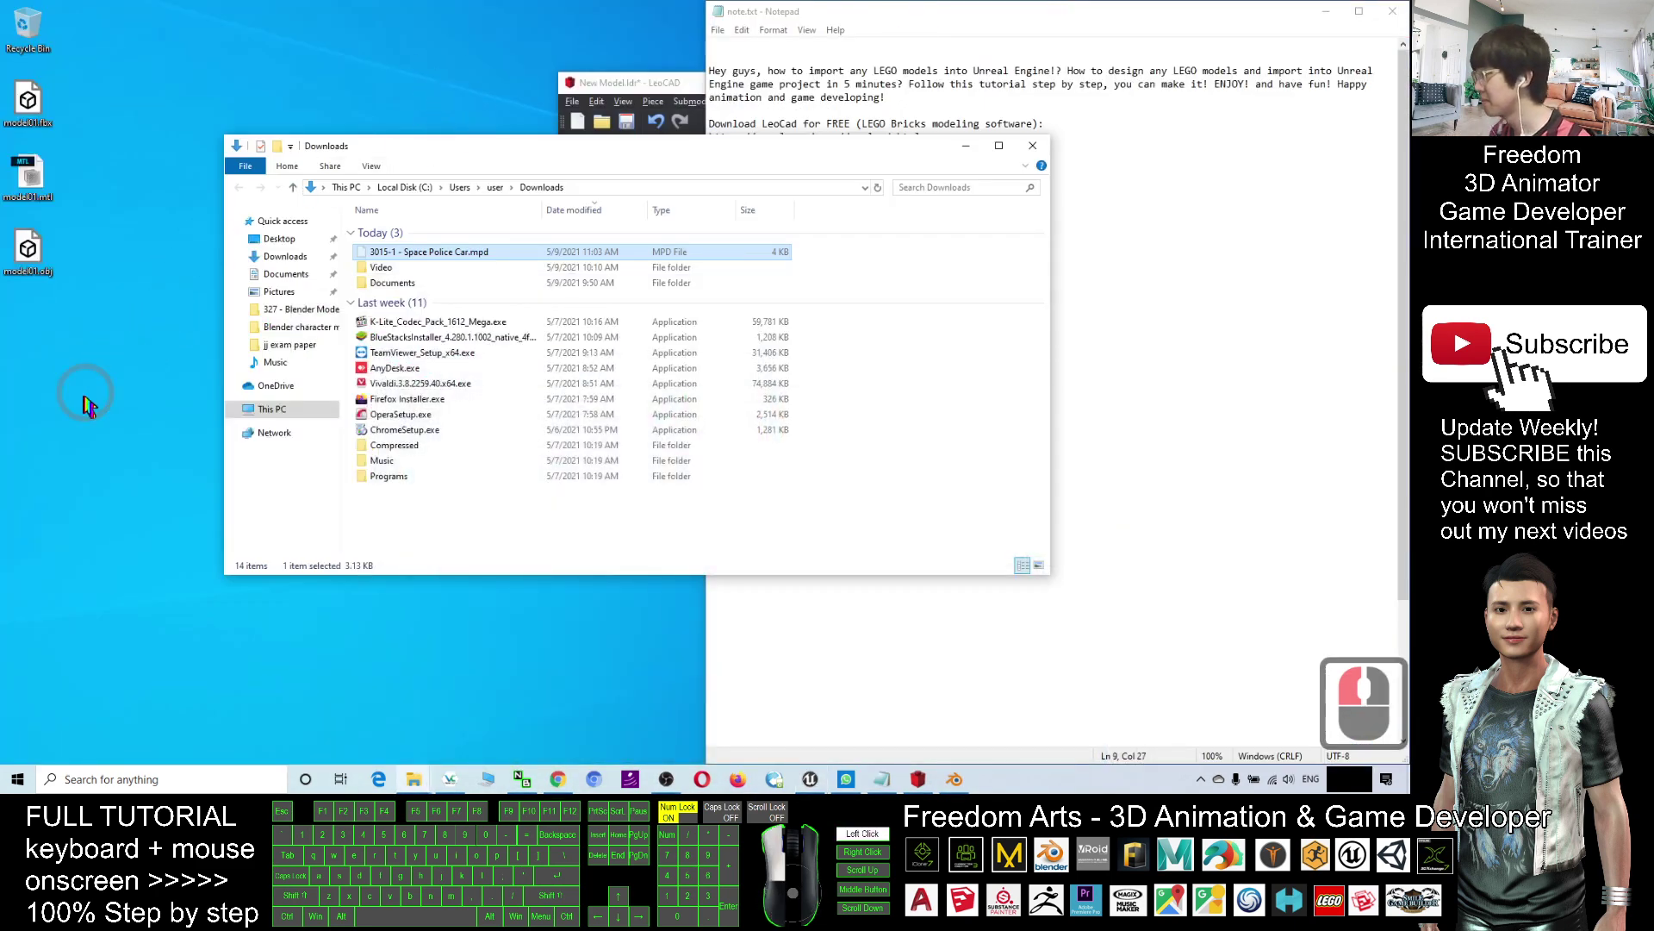
{"action": "key", "text": "ctrl+v"}
{"action": "double_click", "coordinate": [39, 343]}
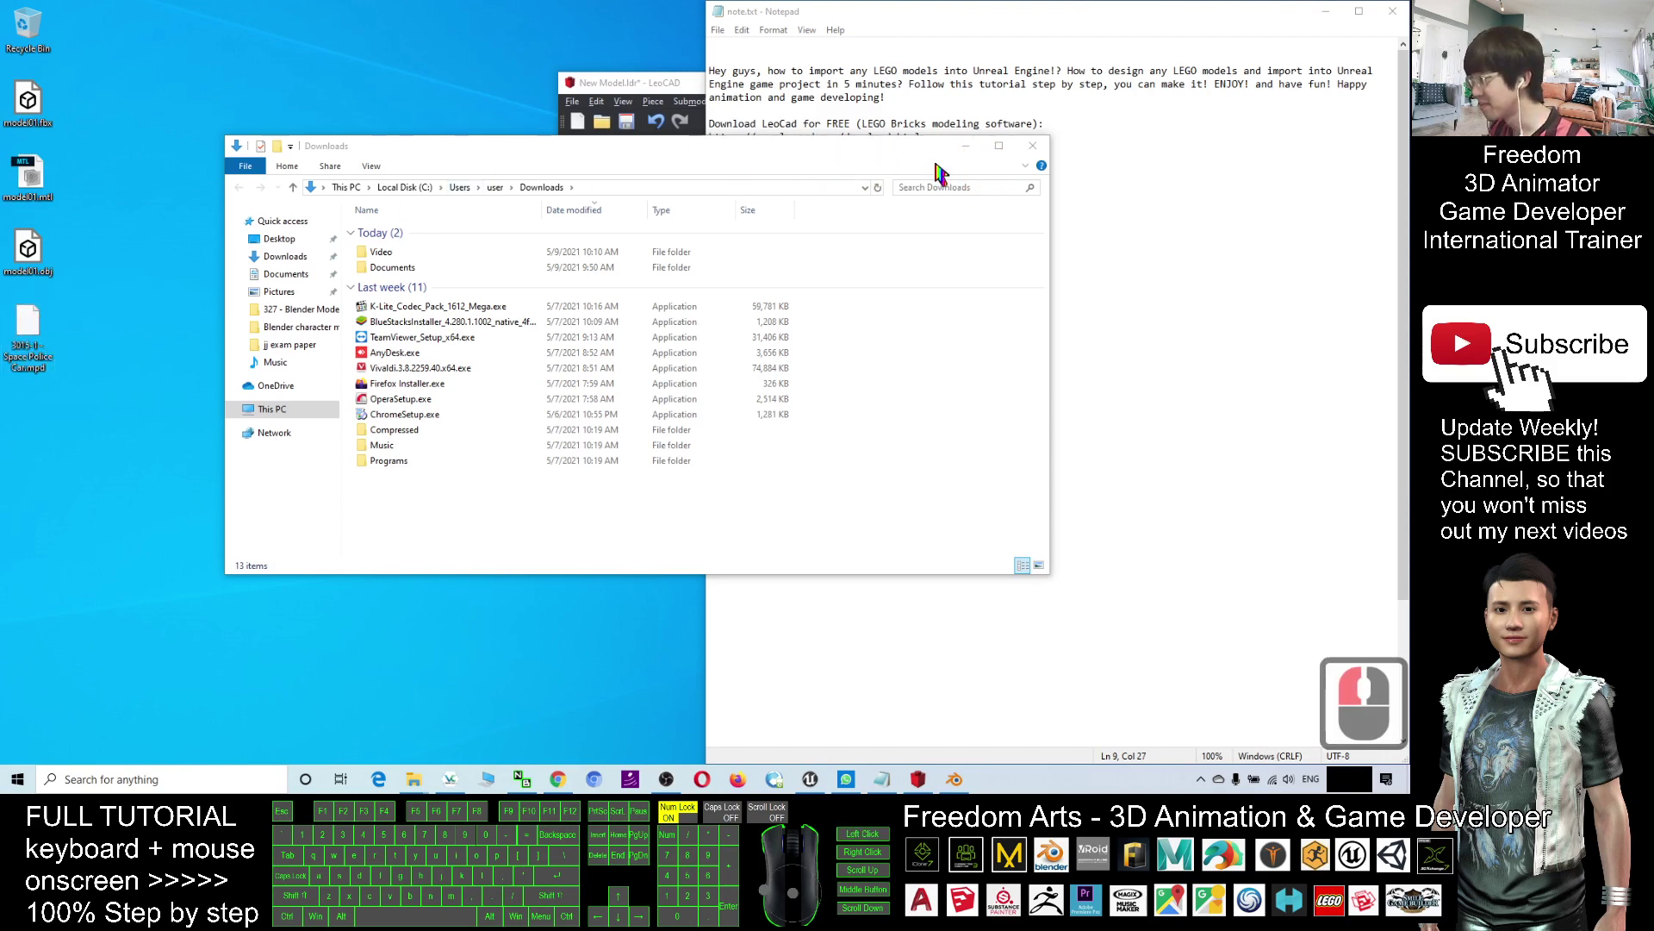
Step: Switch to LeoCAD and save the self-built brick model on the Desktop as model01, using the supported LDraw file type
{"action": "left_click_drag", "start_coordinate": [894, 147], "coordinate": [1005, 248]}
{"action": "left_click", "coordinate": [638, 86]}
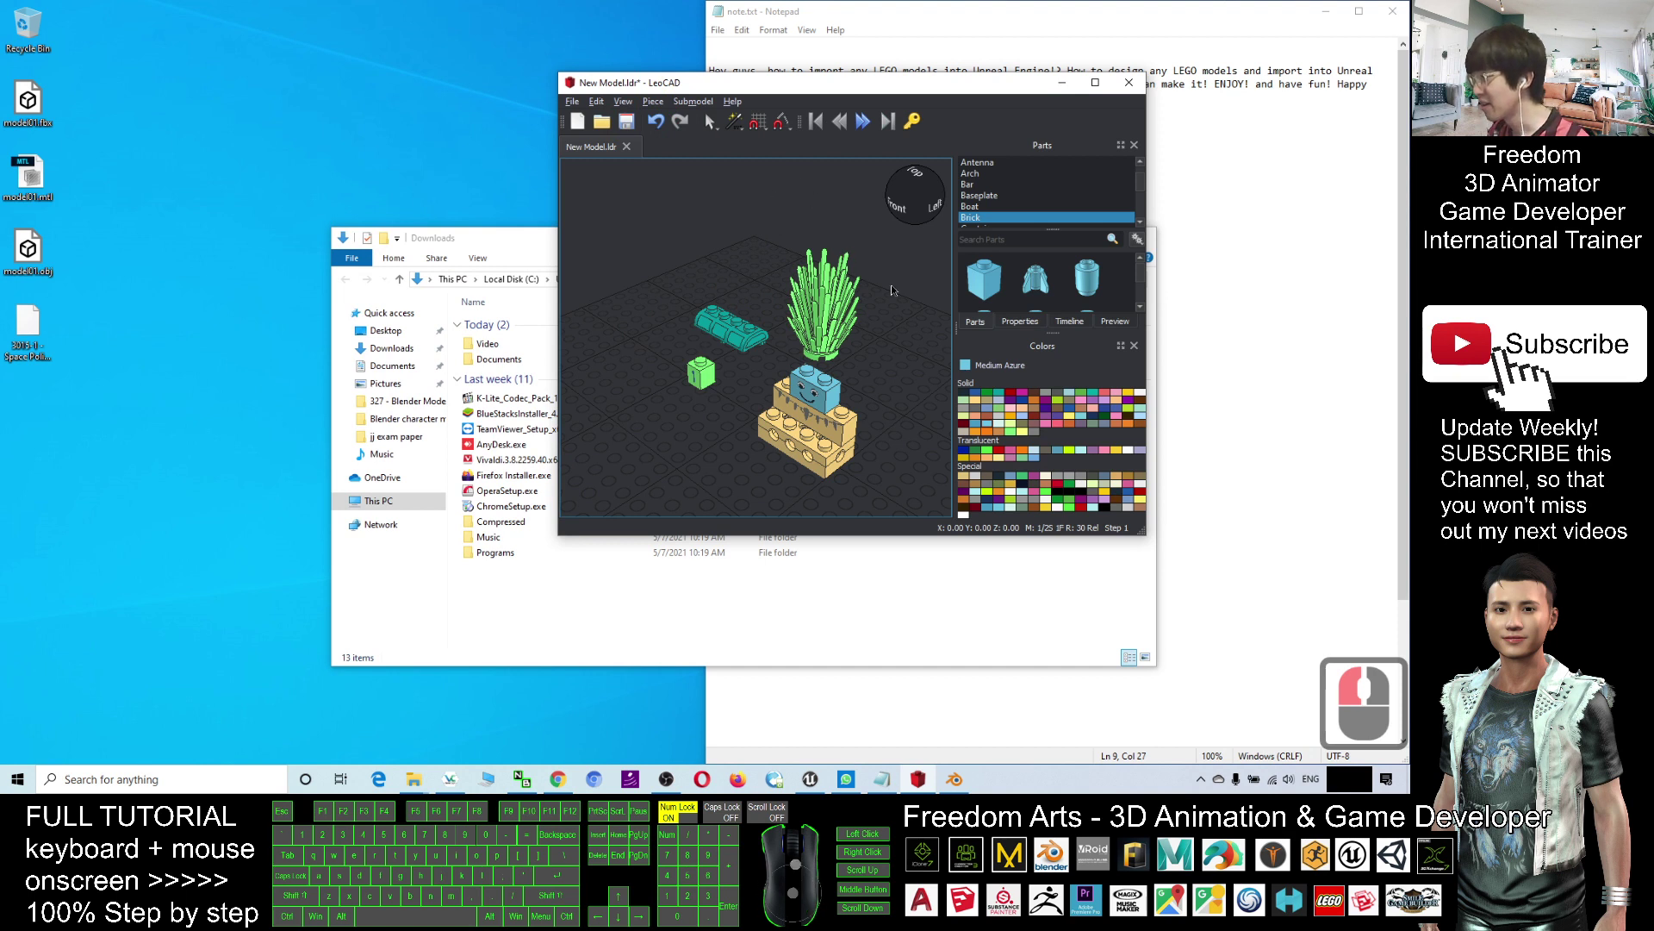
{"action": "left_click", "coordinate": [838, 319]}
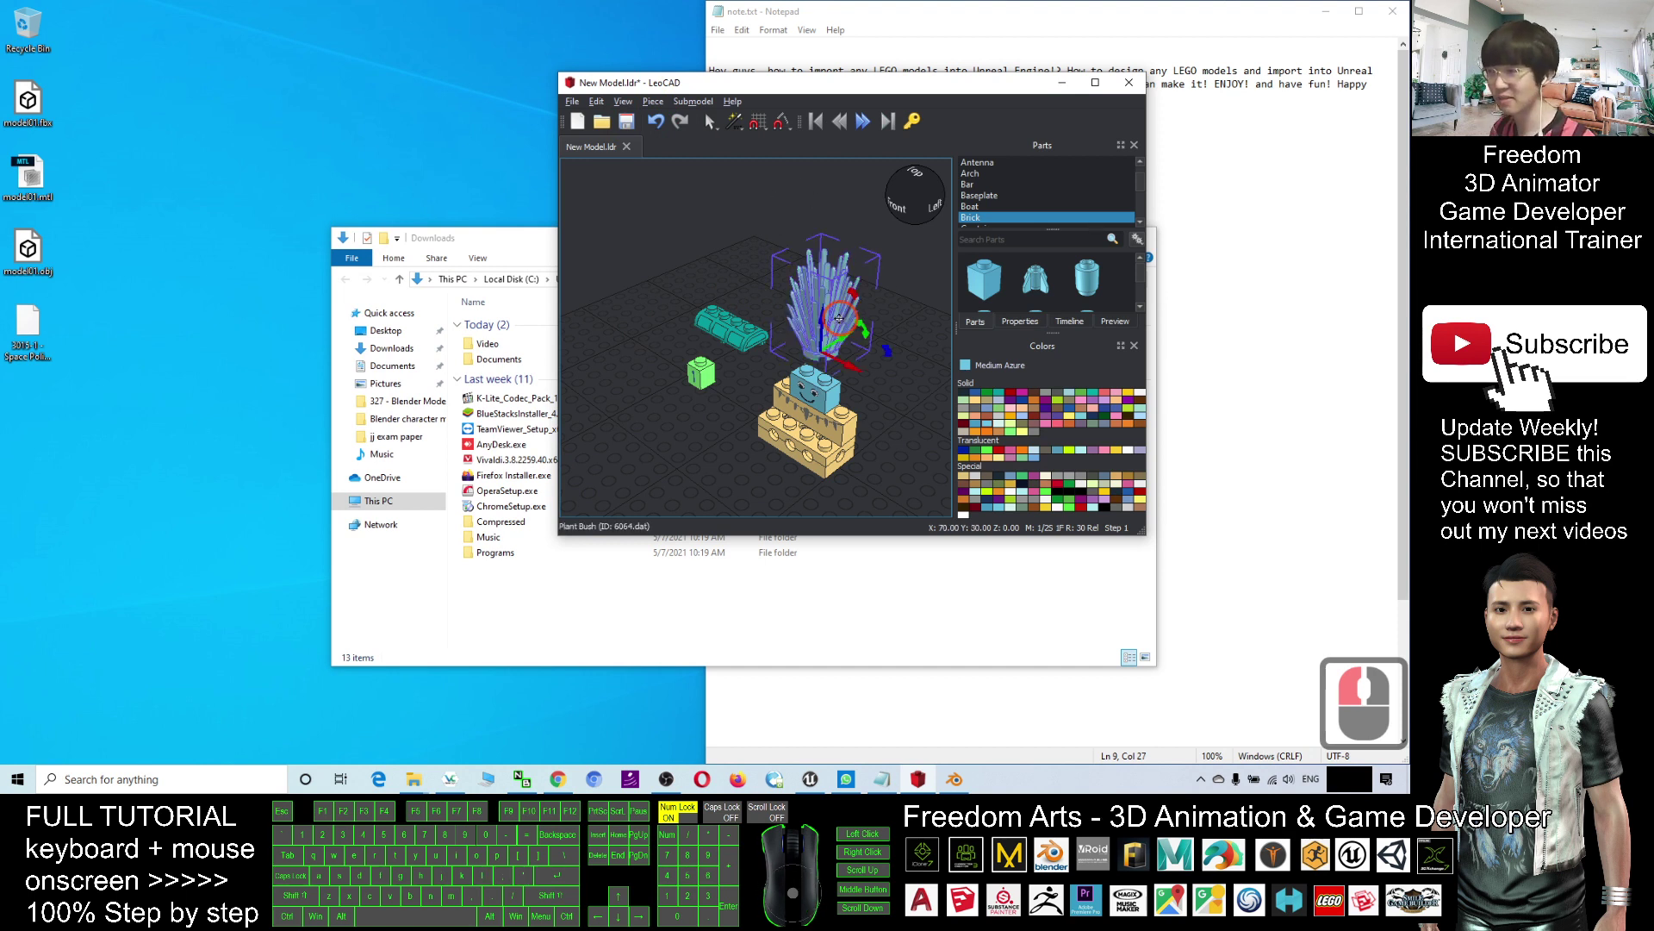
{"action": "left_click", "coordinate": [758, 266]}
{"action": "left_click", "coordinate": [572, 101]}
{"action": "left_click", "coordinate": [593, 169]}
{"action": "left_click", "coordinate": [622, 204]}
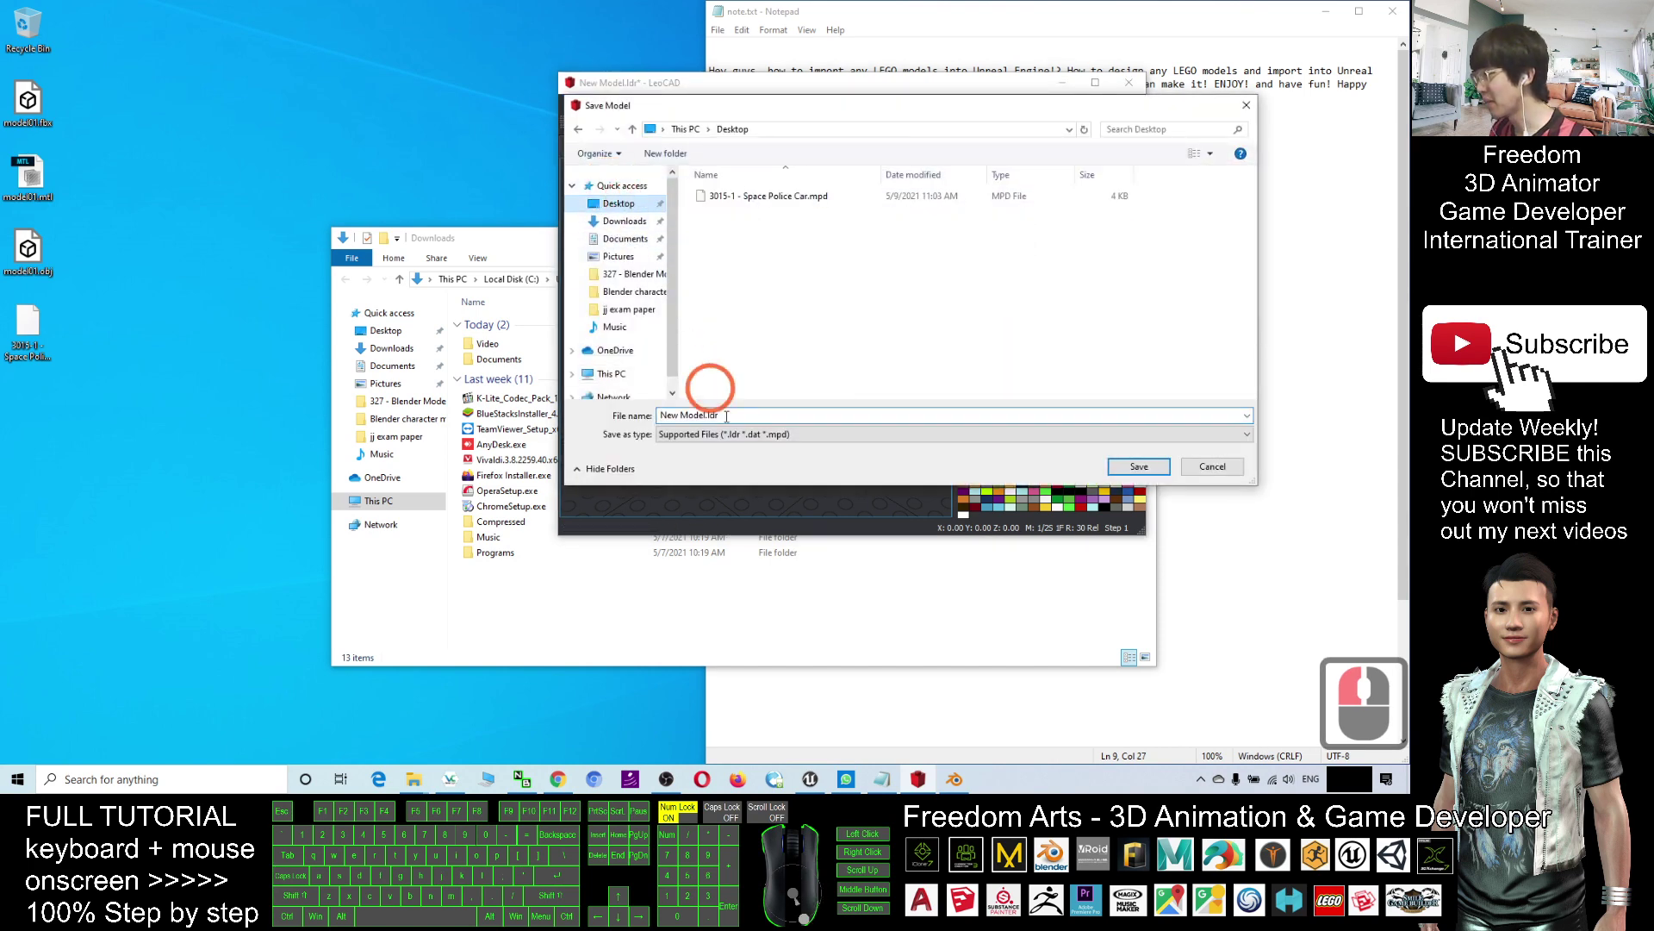
{"action": "left_click", "coordinate": [667, 412]}
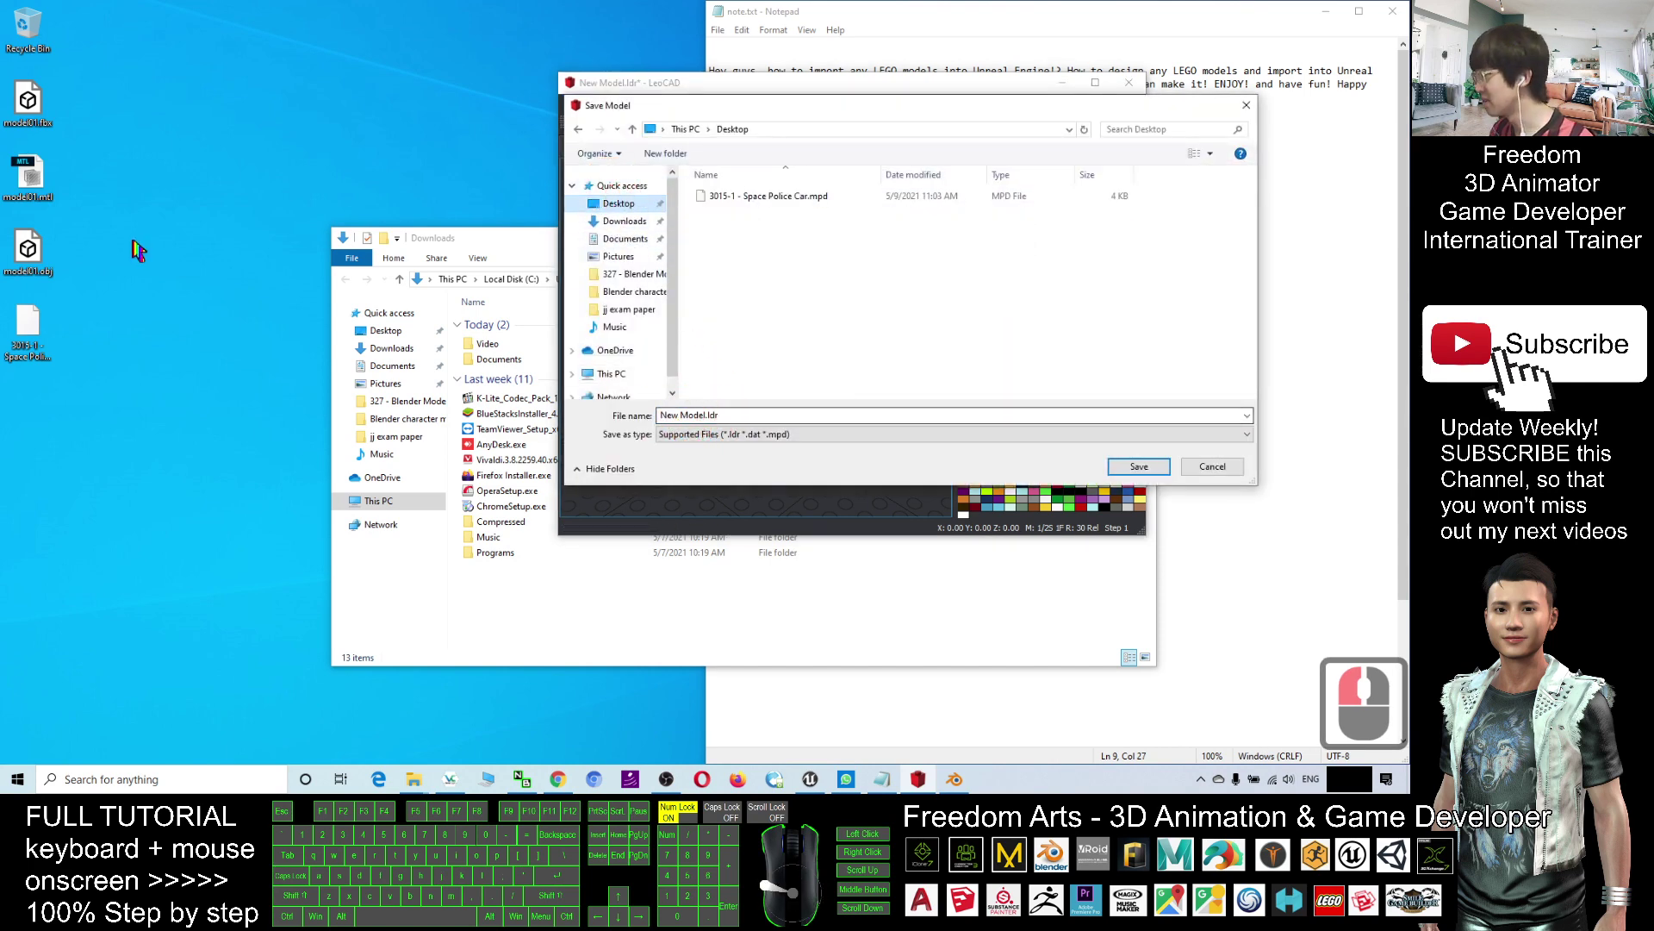
{"action": "double_click", "coordinate": [698, 412]}
{"action": "type", "text": "model01"}
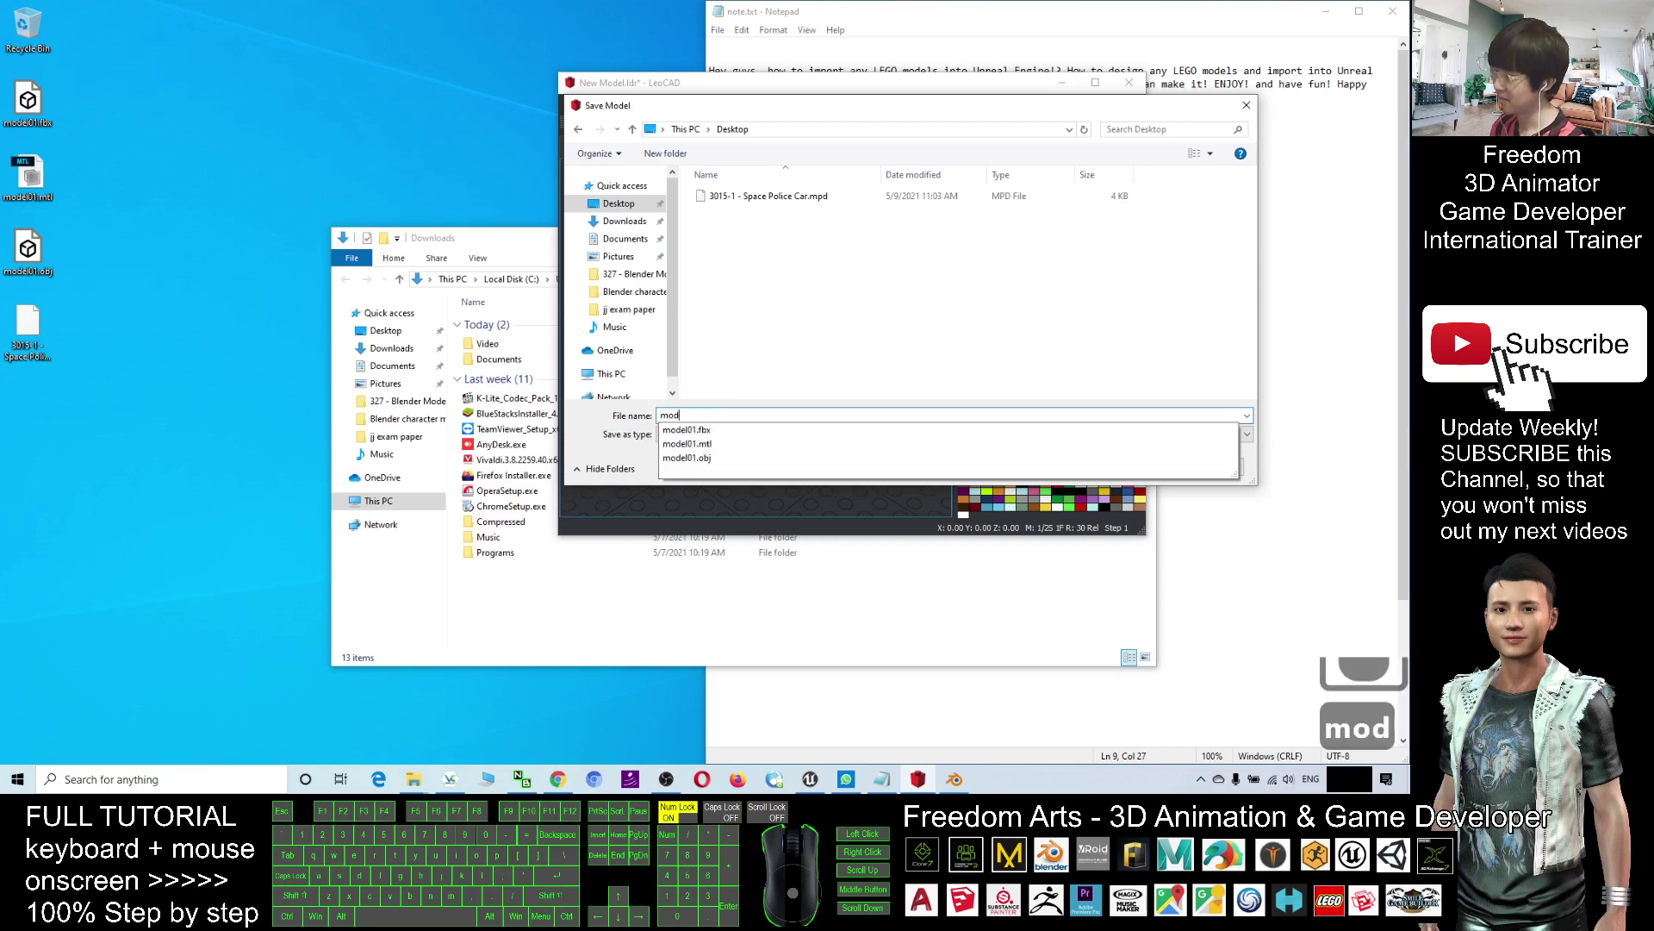
{"action": "left_click", "coordinate": [758, 420]}
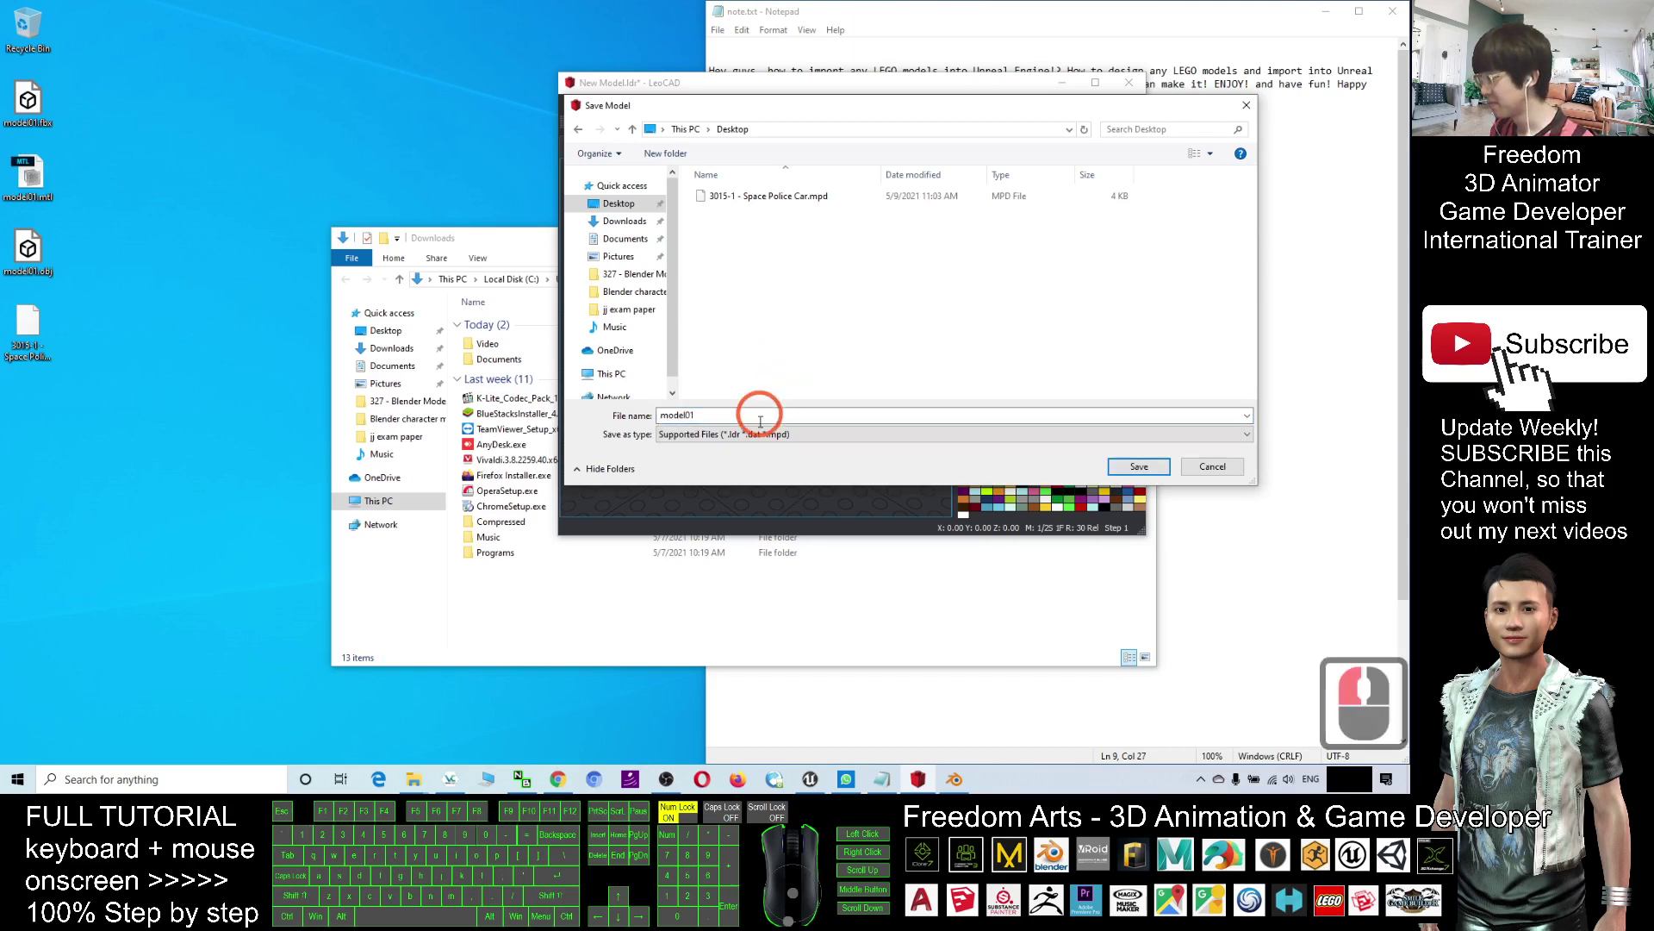
{"action": "left_click", "coordinate": [757, 436]}
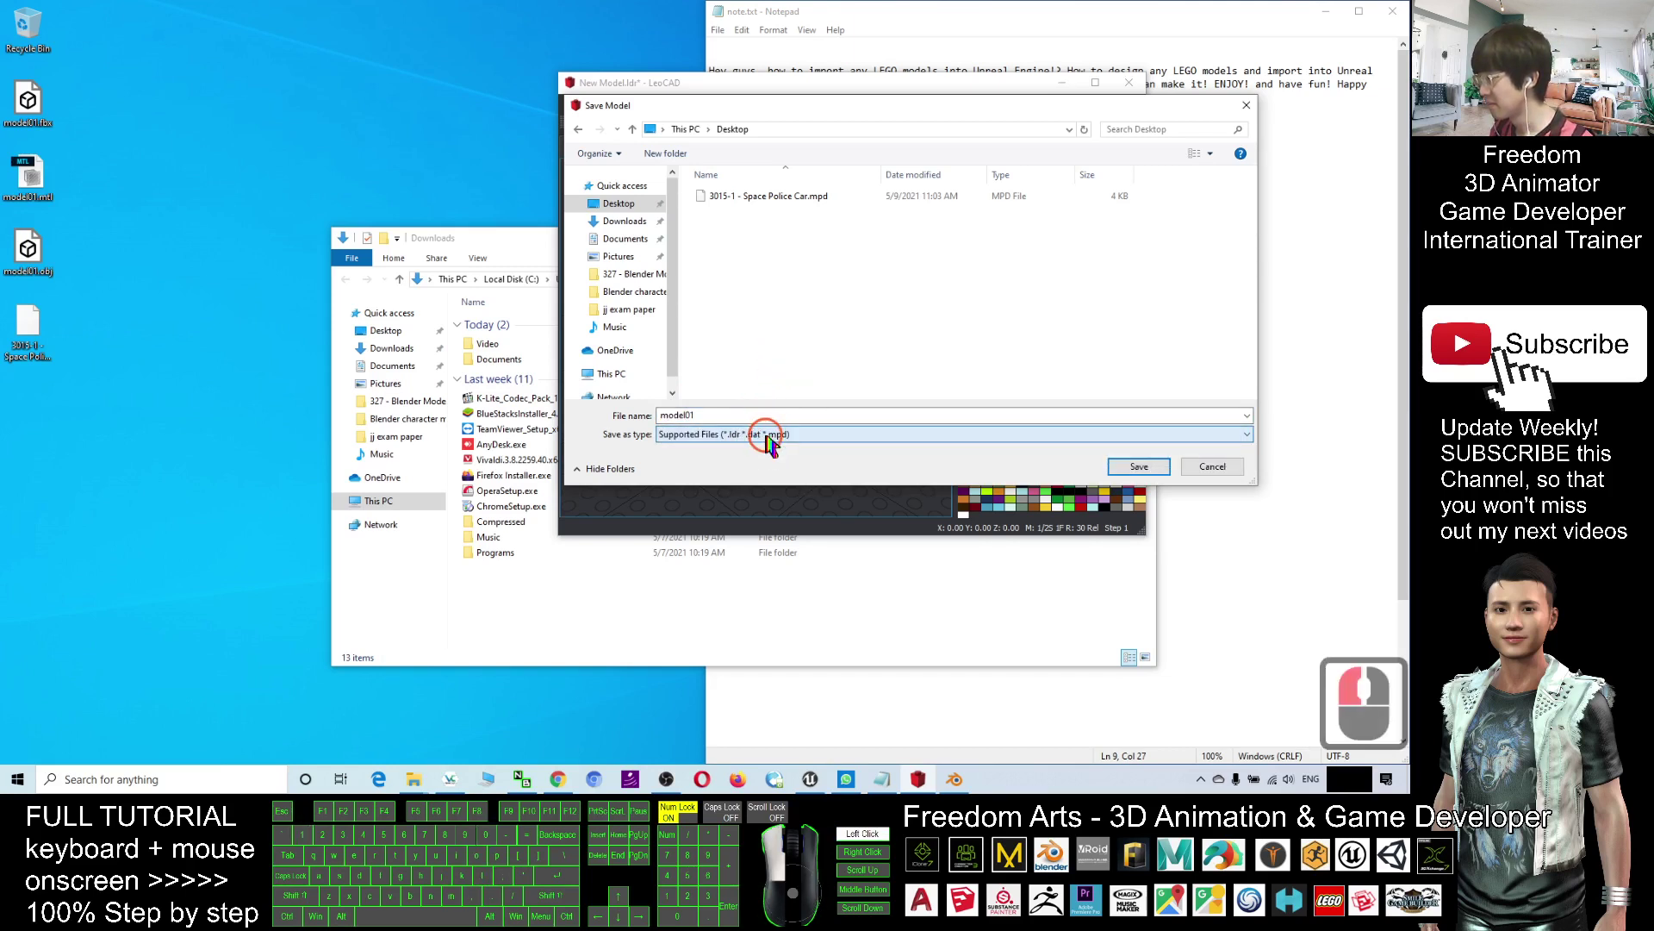
{"action": "left_click", "coordinate": [767, 437]}
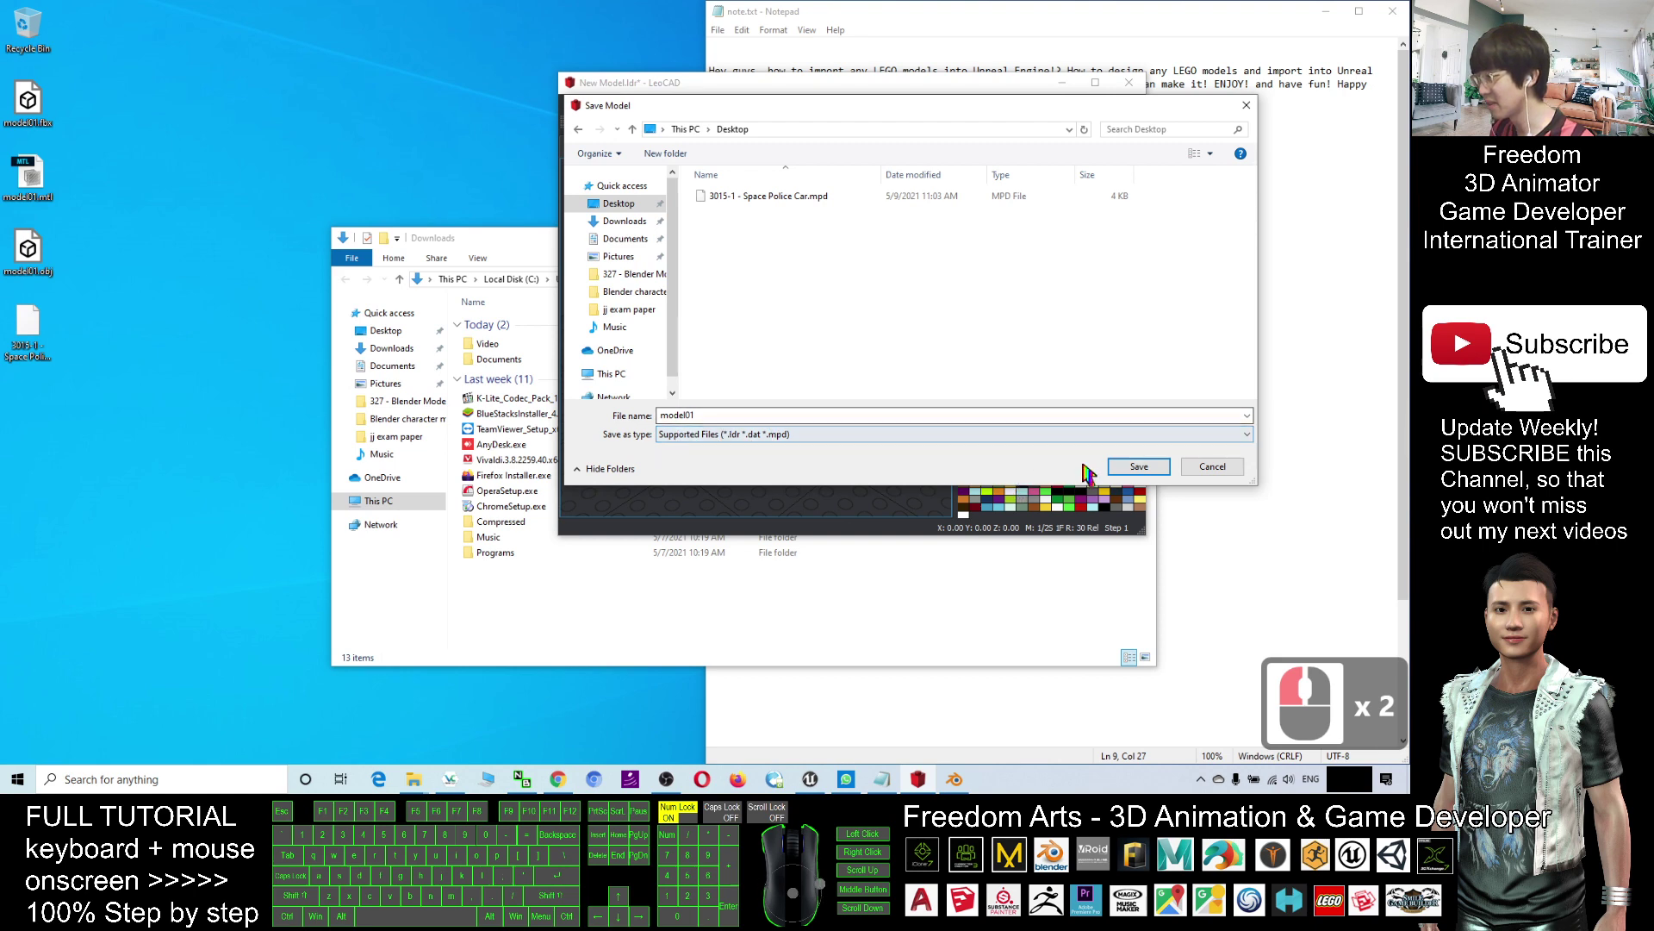
{"action": "left_click", "coordinate": [1138, 466]}
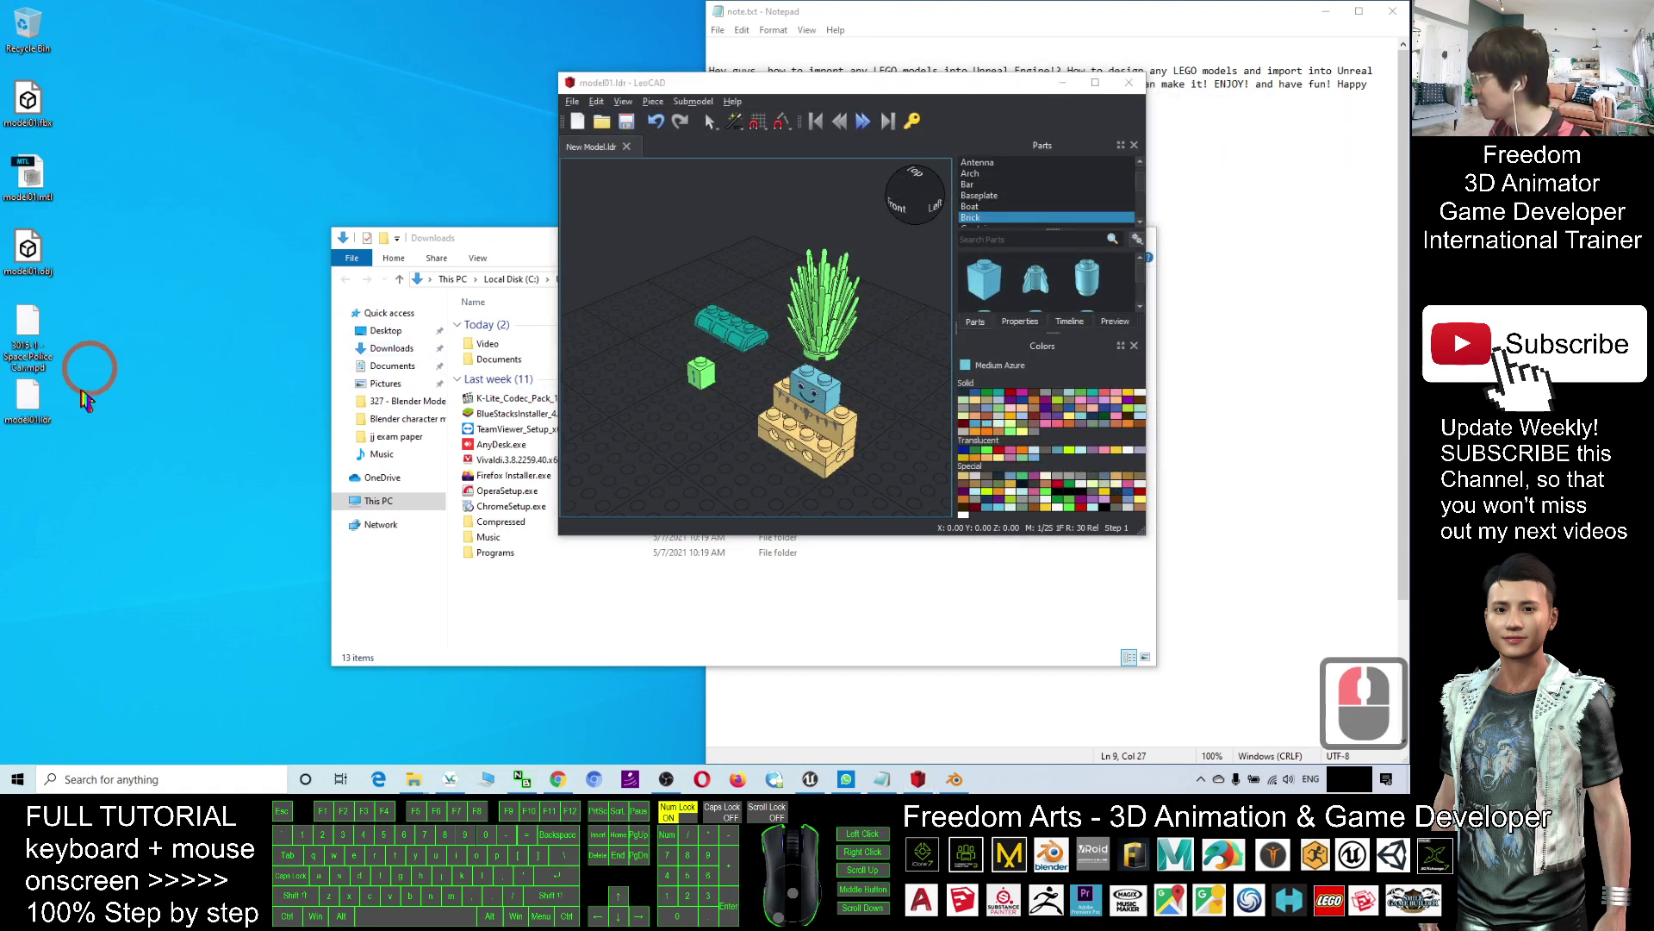
Step: Load 3015-1 - Space Police Car.mpd from the Desktop into LeoCAD
{"action": "double_click", "coordinate": [69, 399]}
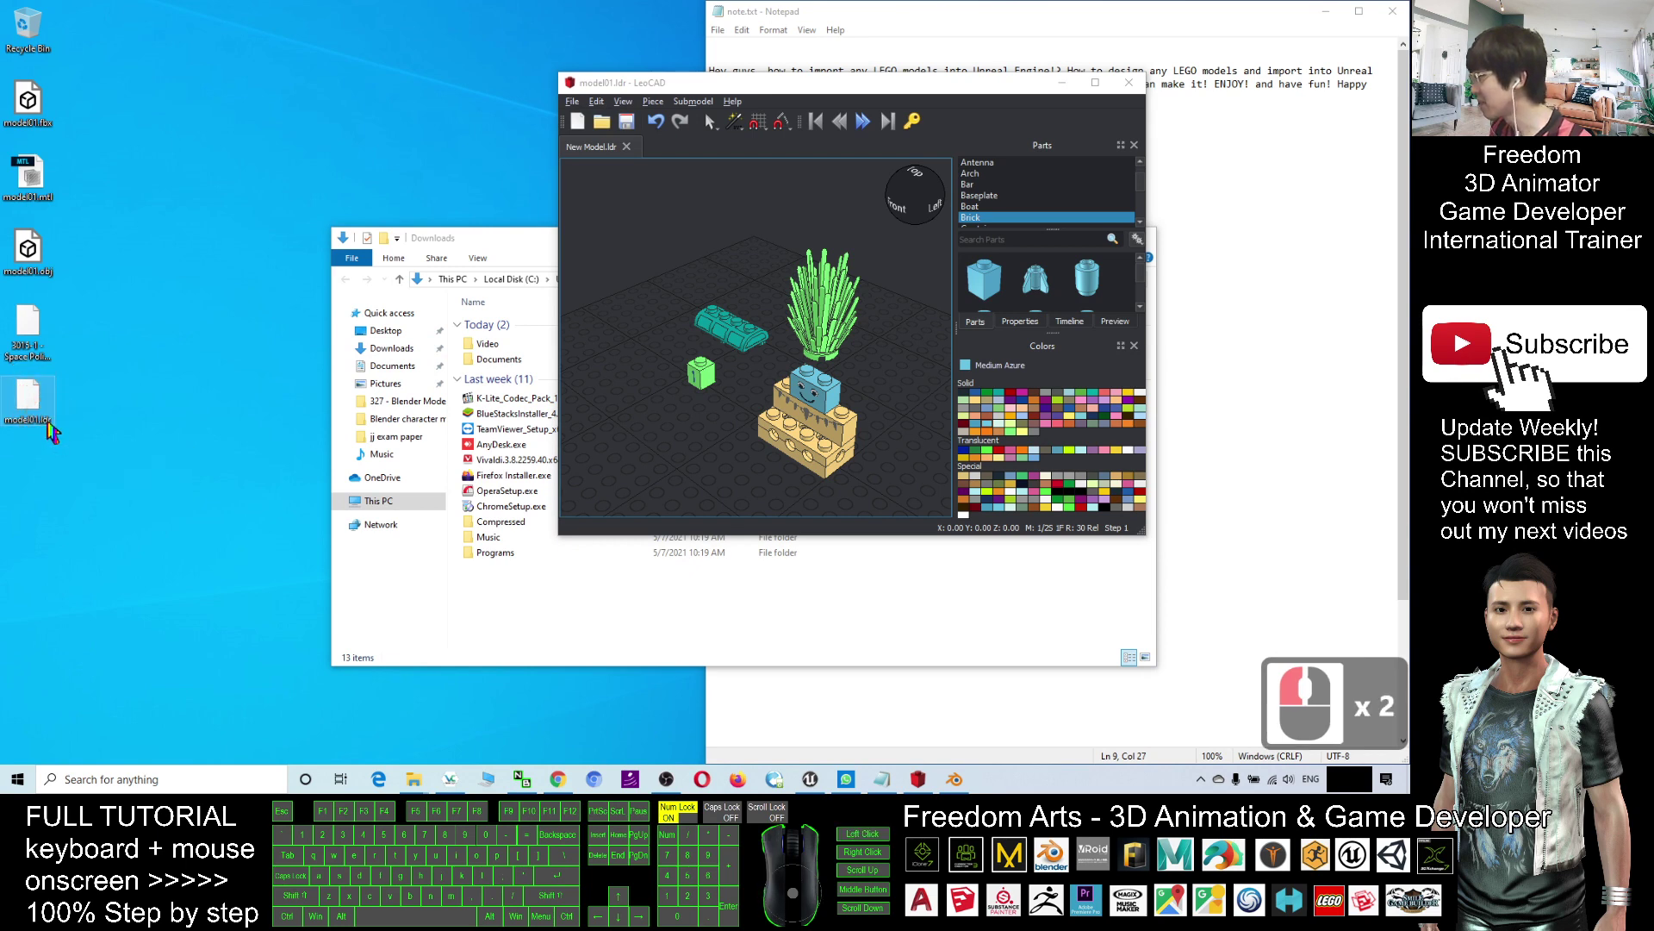
{"action": "left_click", "coordinate": [28, 328]}
{"action": "left_click", "coordinate": [552, 613]}
{"action": "left_click", "coordinate": [554, 780]}
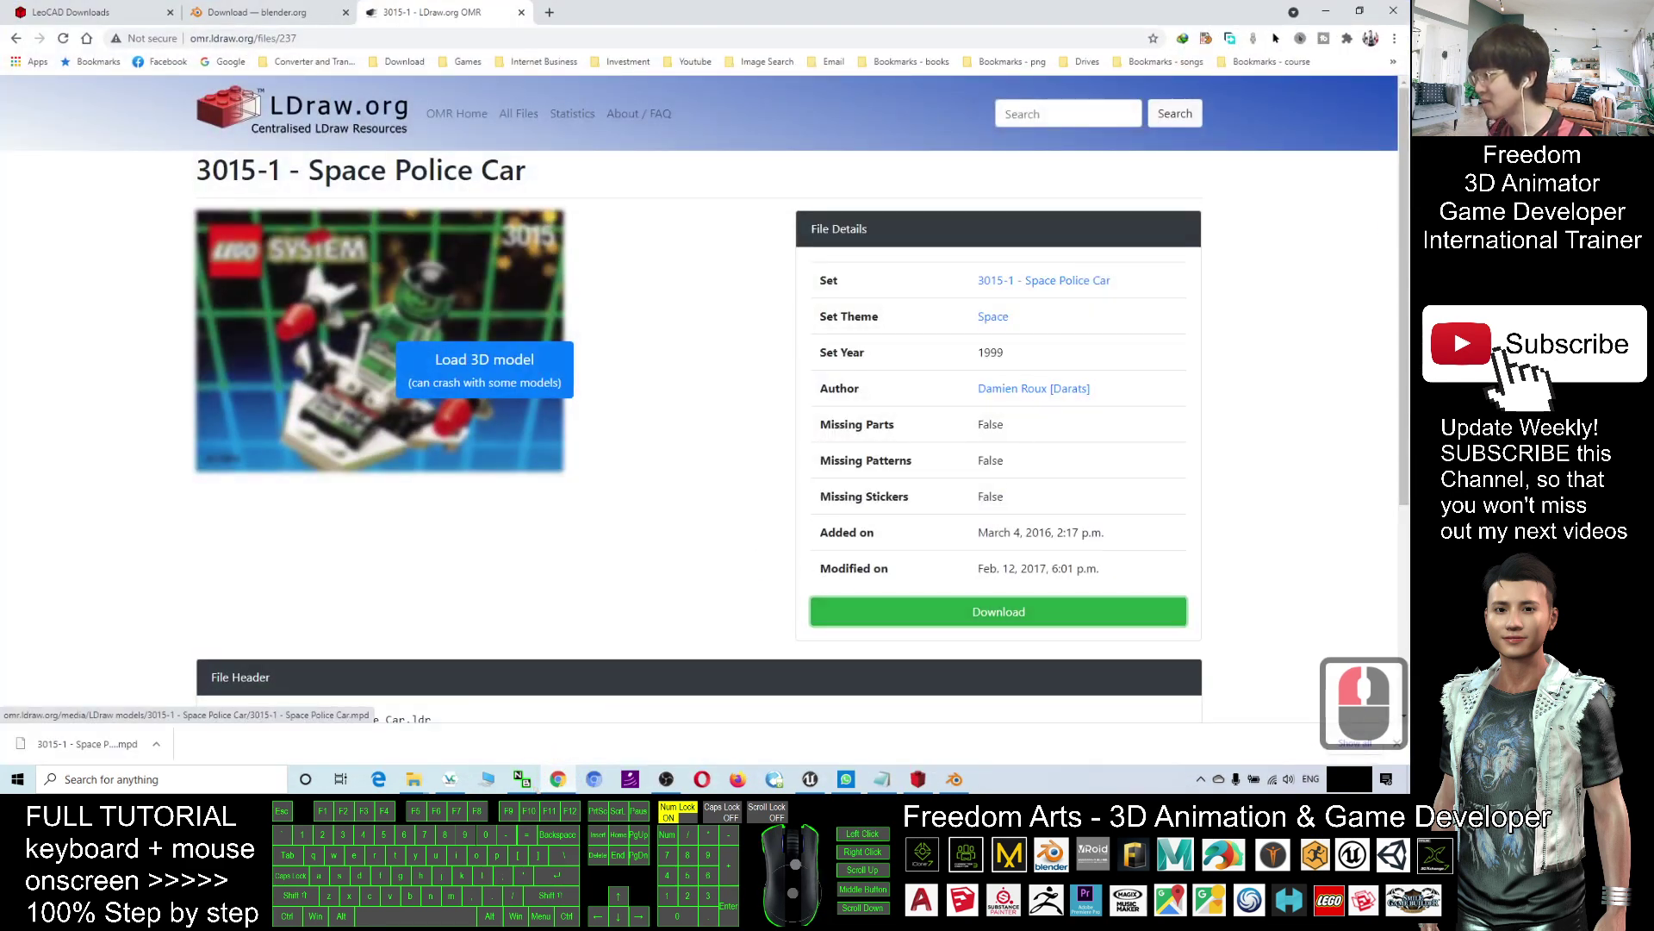
{"action": "left_click", "coordinate": [1325, 11]}
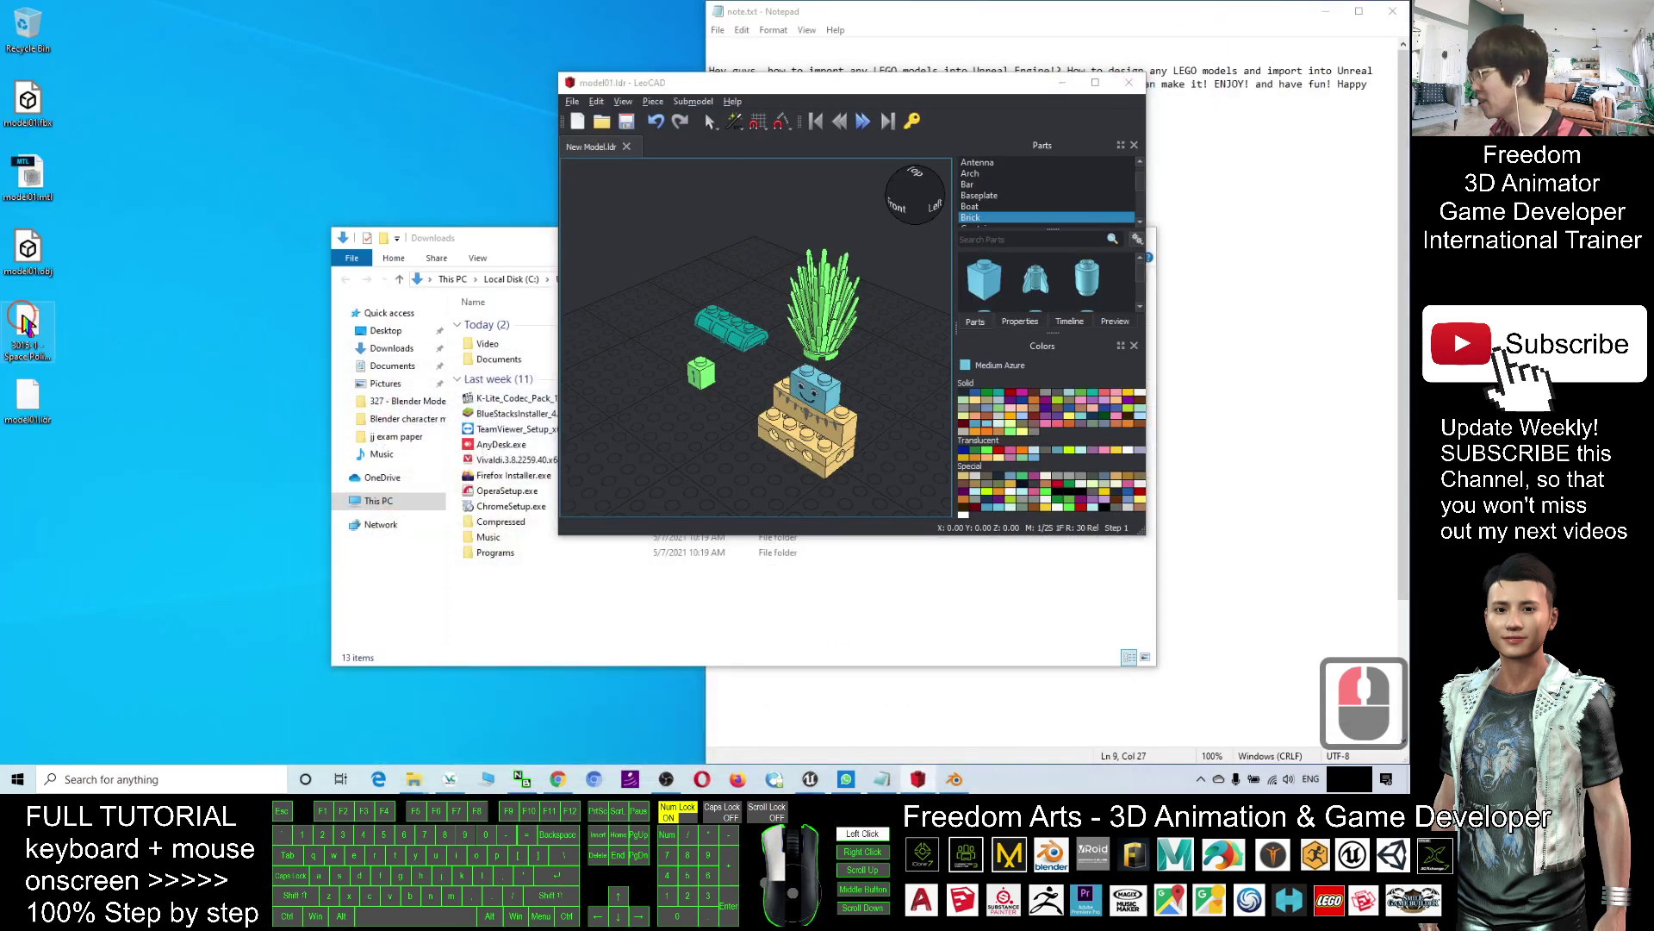
{"action": "left_click", "coordinate": [33, 329]}
{"action": "left_click_drag", "start_coordinate": [36, 332], "coordinate": [699, 287]}
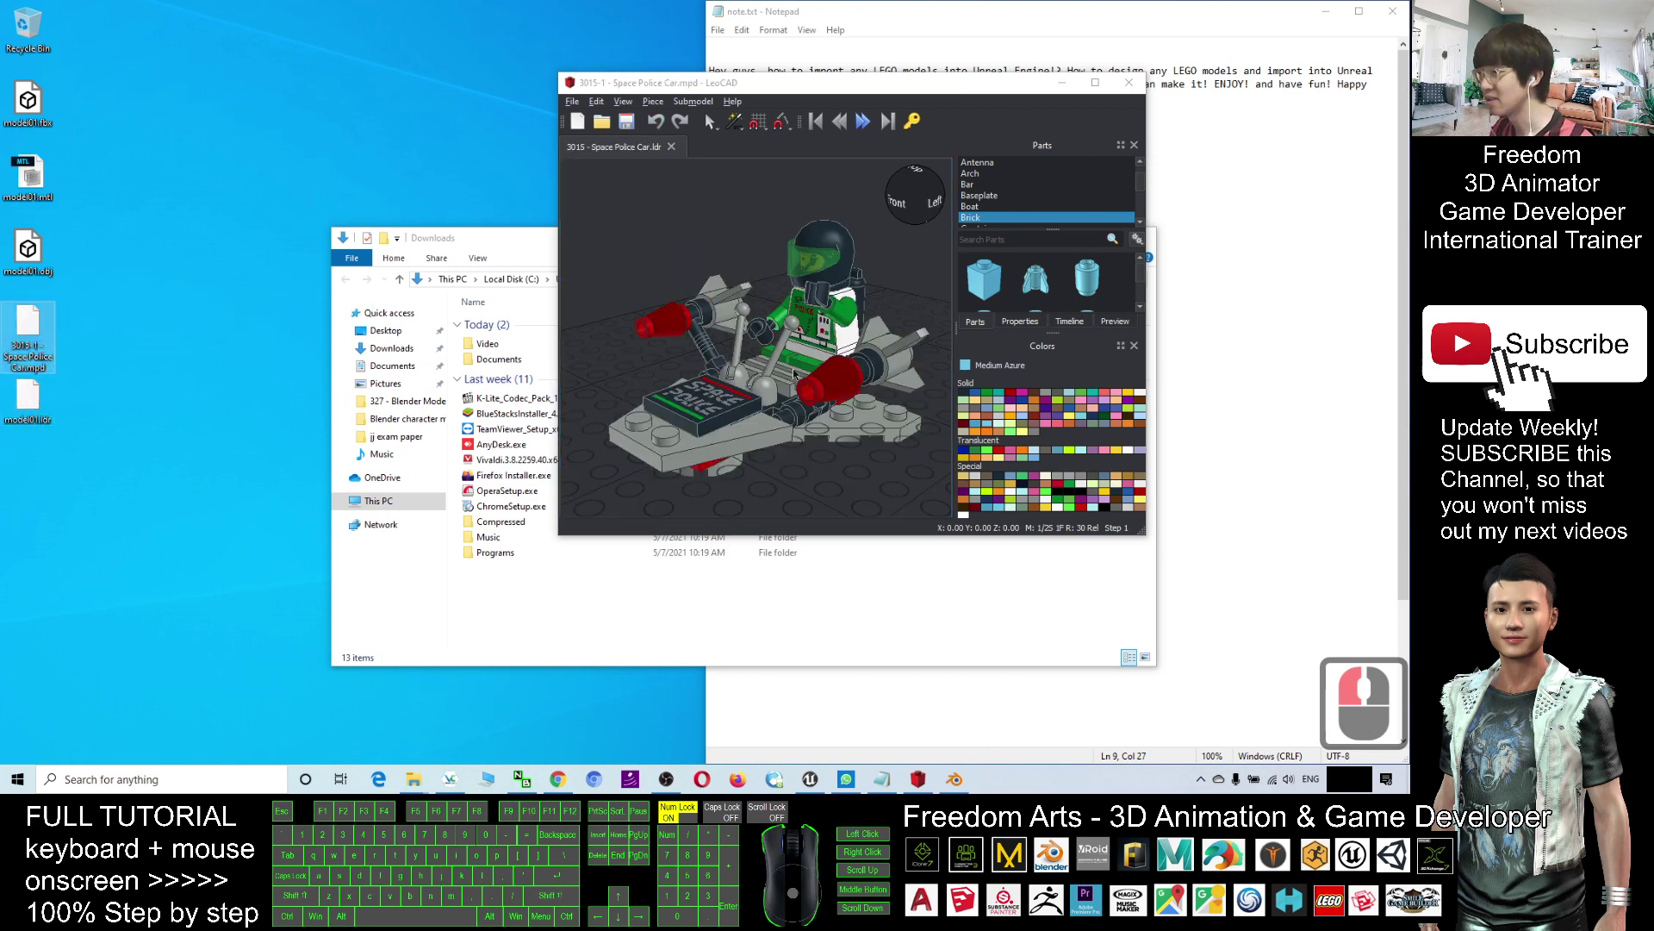
Step: Maximize LeoCAD and add a 1 x 1 round brick at the rear of the Space Police Car, about X -50, Y 90, Z 24
{"action": "double_click", "coordinate": [855, 466]}
{"action": "scroll", "coordinate": [853, 391], "scroll_direction": "up", "scroll_amount": 4}
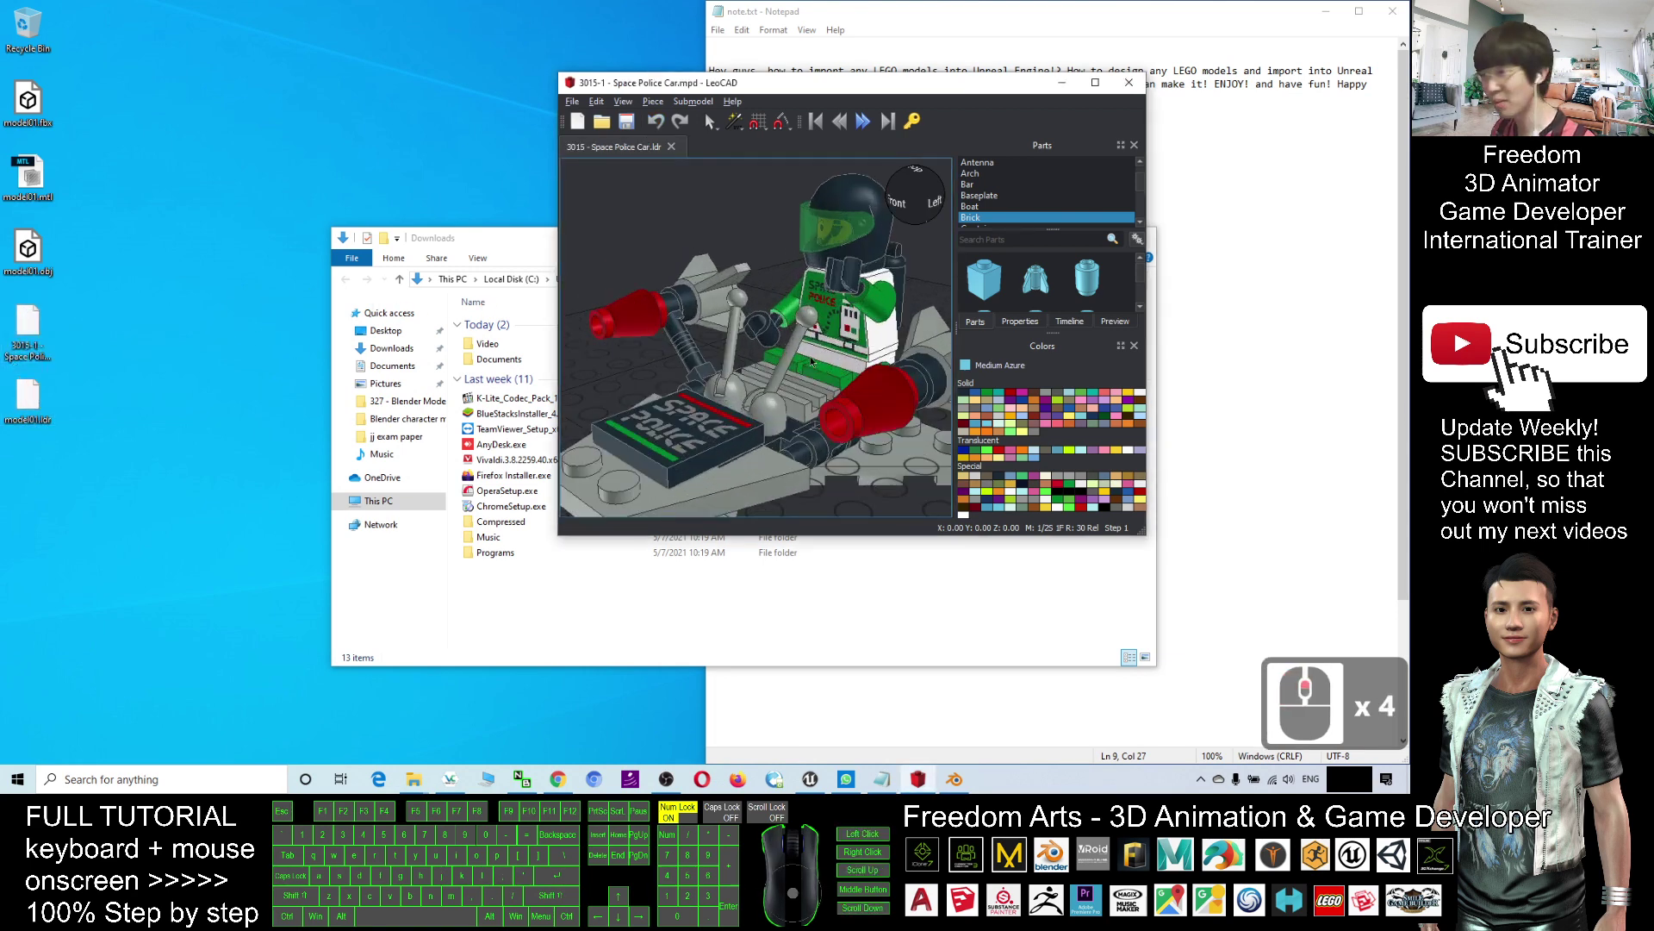
{"action": "left_click_drag", "start_coordinate": [851, 391], "coordinate": [659, 224]}
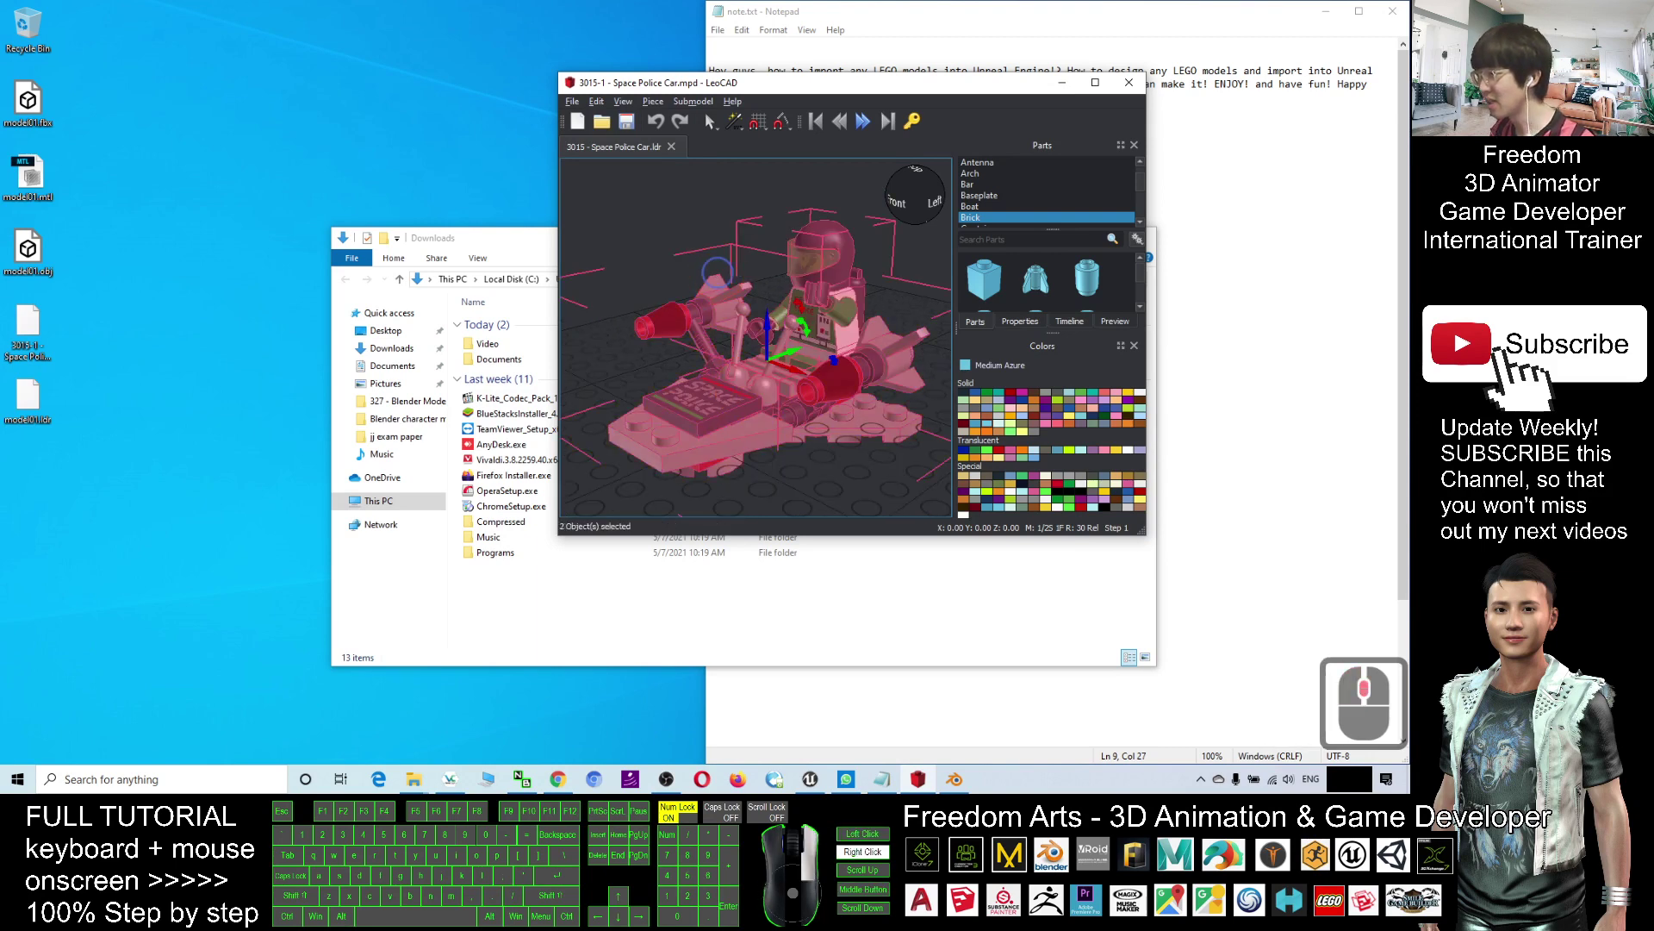
{"action": "left_click", "coordinate": [659, 224]}
{"action": "right_click_drag", "start_coordinate": [660, 224], "coordinate": [792, 207]}
{"action": "left_click", "coordinate": [1095, 83]}
{"action": "right_click_drag", "start_coordinate": [905, 410], "coordinate": [1205, 420]}
{"action": "left_click_drag", "start_coordinate": [1246, 370], "coordinate": [548, 607]}
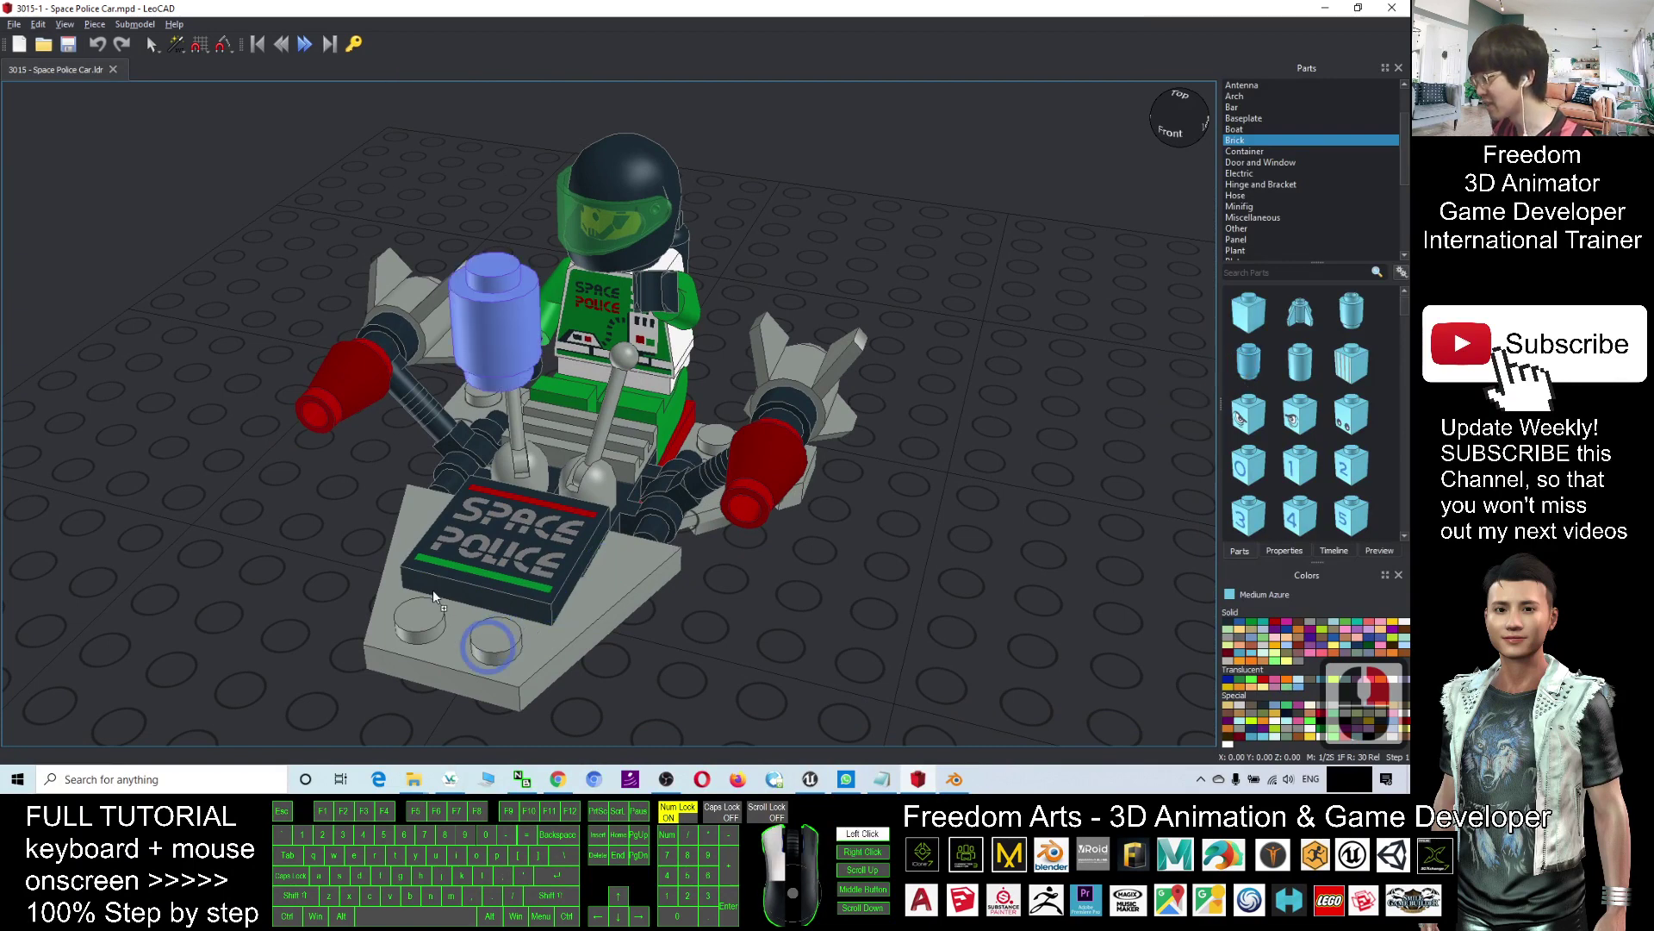
{"action": "left_click_drag", "start_coordinate": [317, 393], "coordinate": [487, 622]}
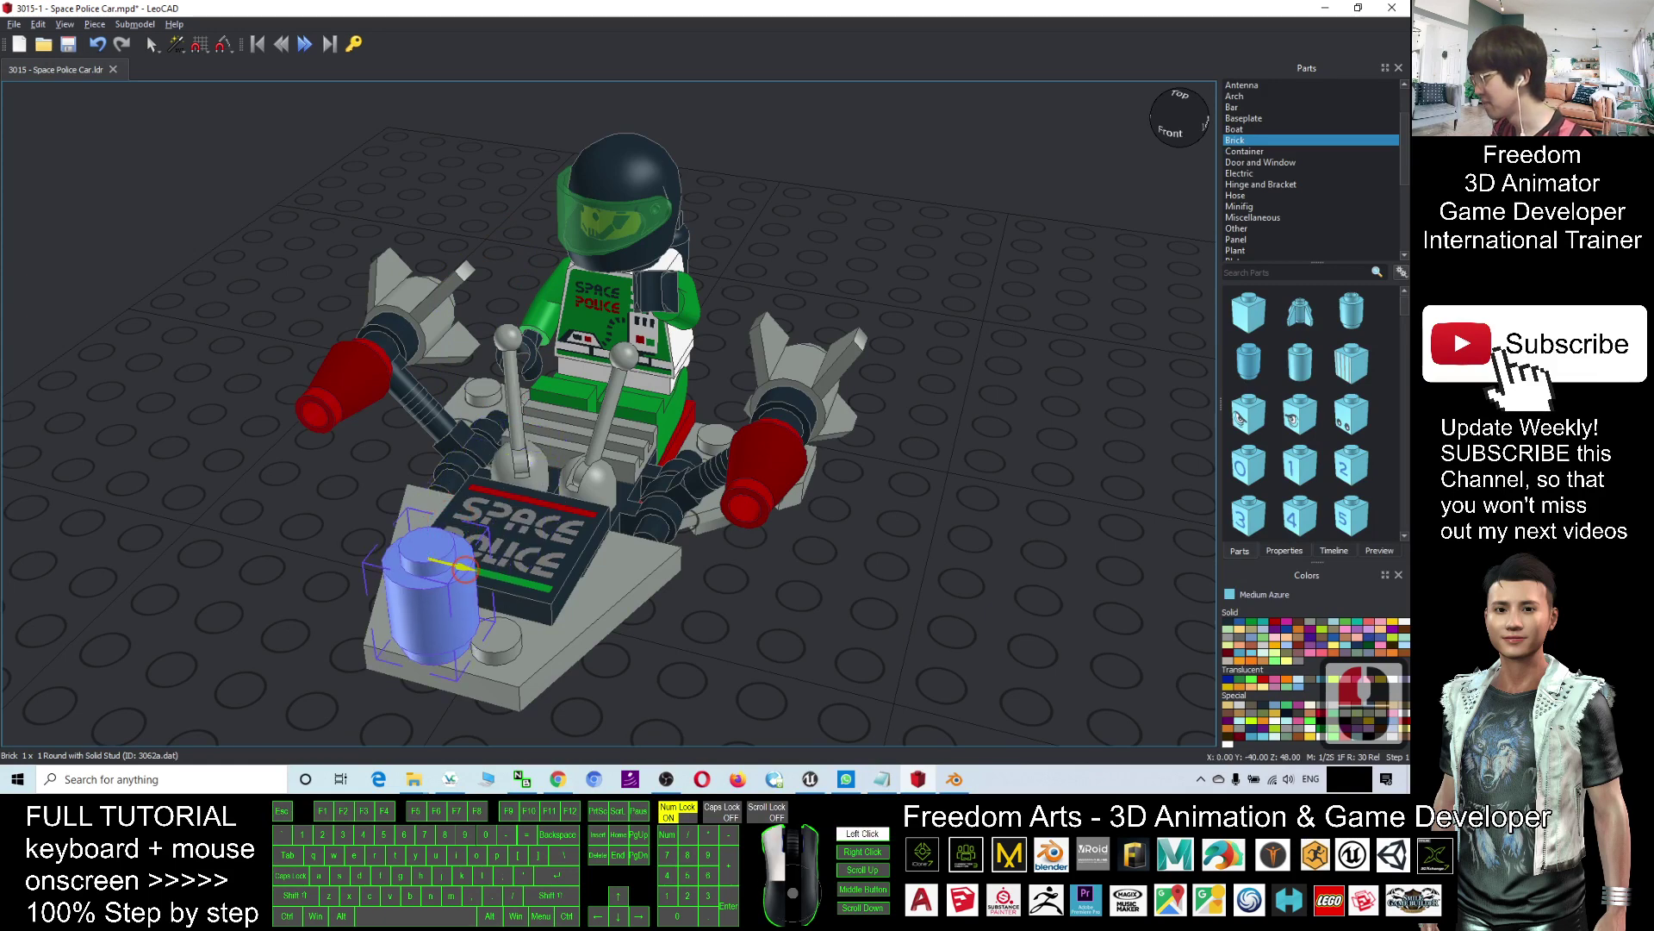
{"action": "left_click_drag", "start_coordinate": [463, 567], "coordinate": [491, 349]}
{"action": "right_click_drag", "start_coordinate": [491, 349], "coordinate": [424, 274]}
{"action": "left_click_drag", "start_coordinate": [445, 296], "coordinate": [314, 398]}
Step: Add a 1 x 1 round brick with fins at the opposite rear corner of the car, about X 50, Y 90, Z 24
{"action": "right_click_drag", "start_coordinate": [203, 480], "coordinate": [722, 465]}
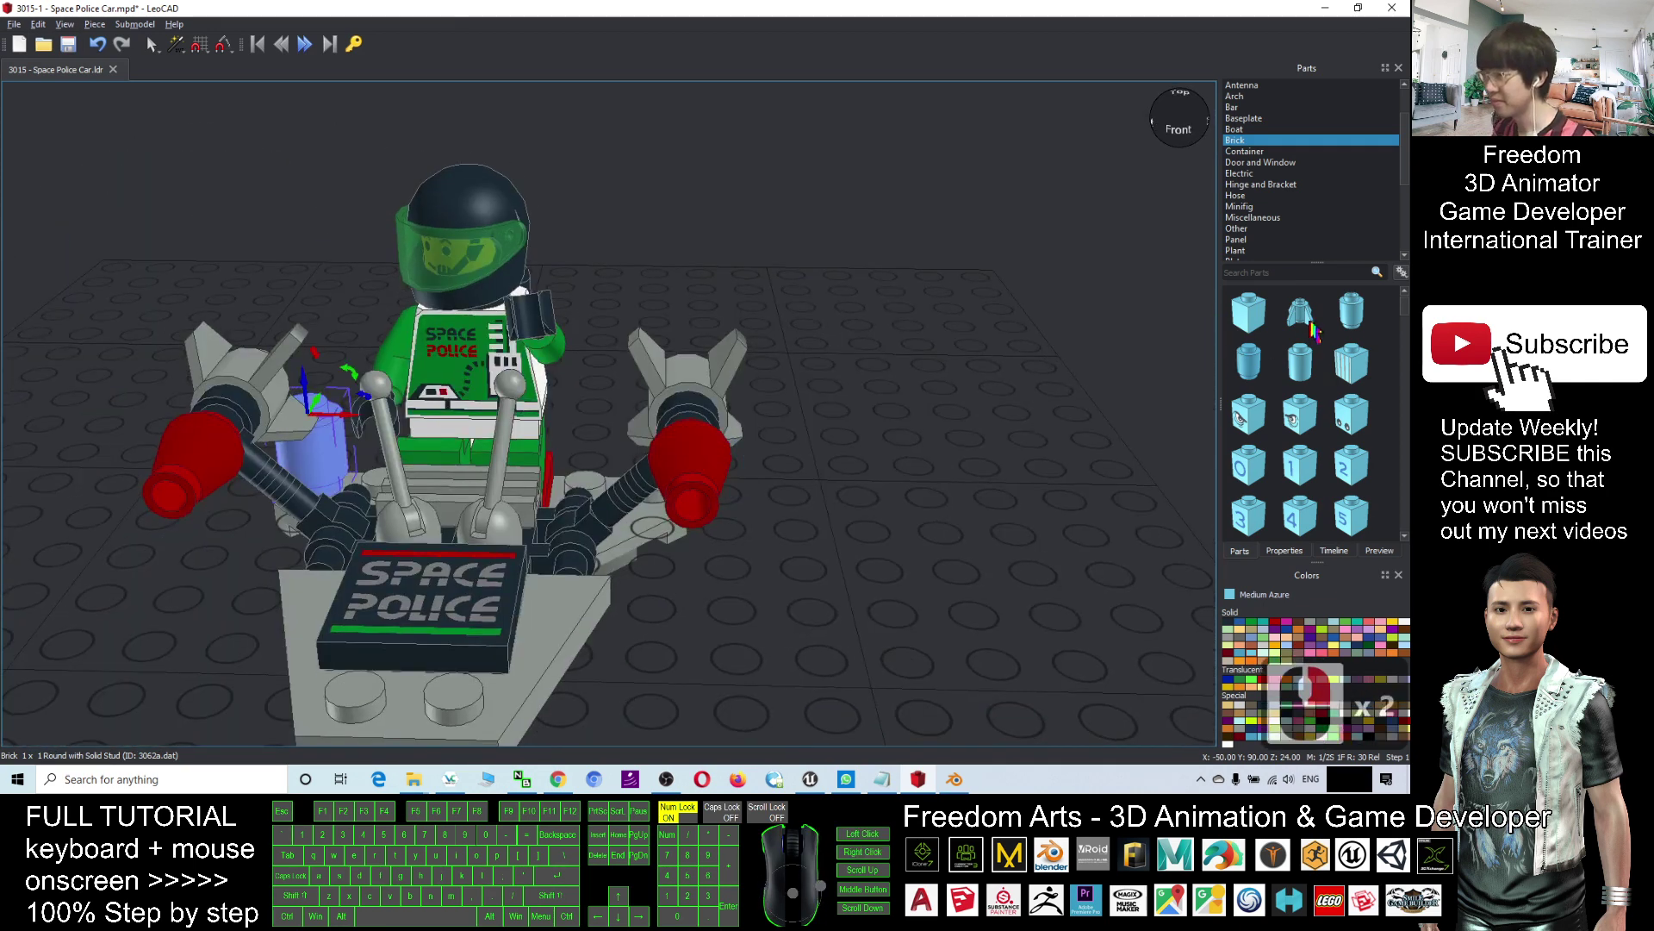
{"action": "left_click_drag", "start_coordinate": [1311, 330], "coordinate": [775, 491]}
{"action": "right_click_drag", "start_coordinate": [776, 491], "coordinate": [574, 400]}
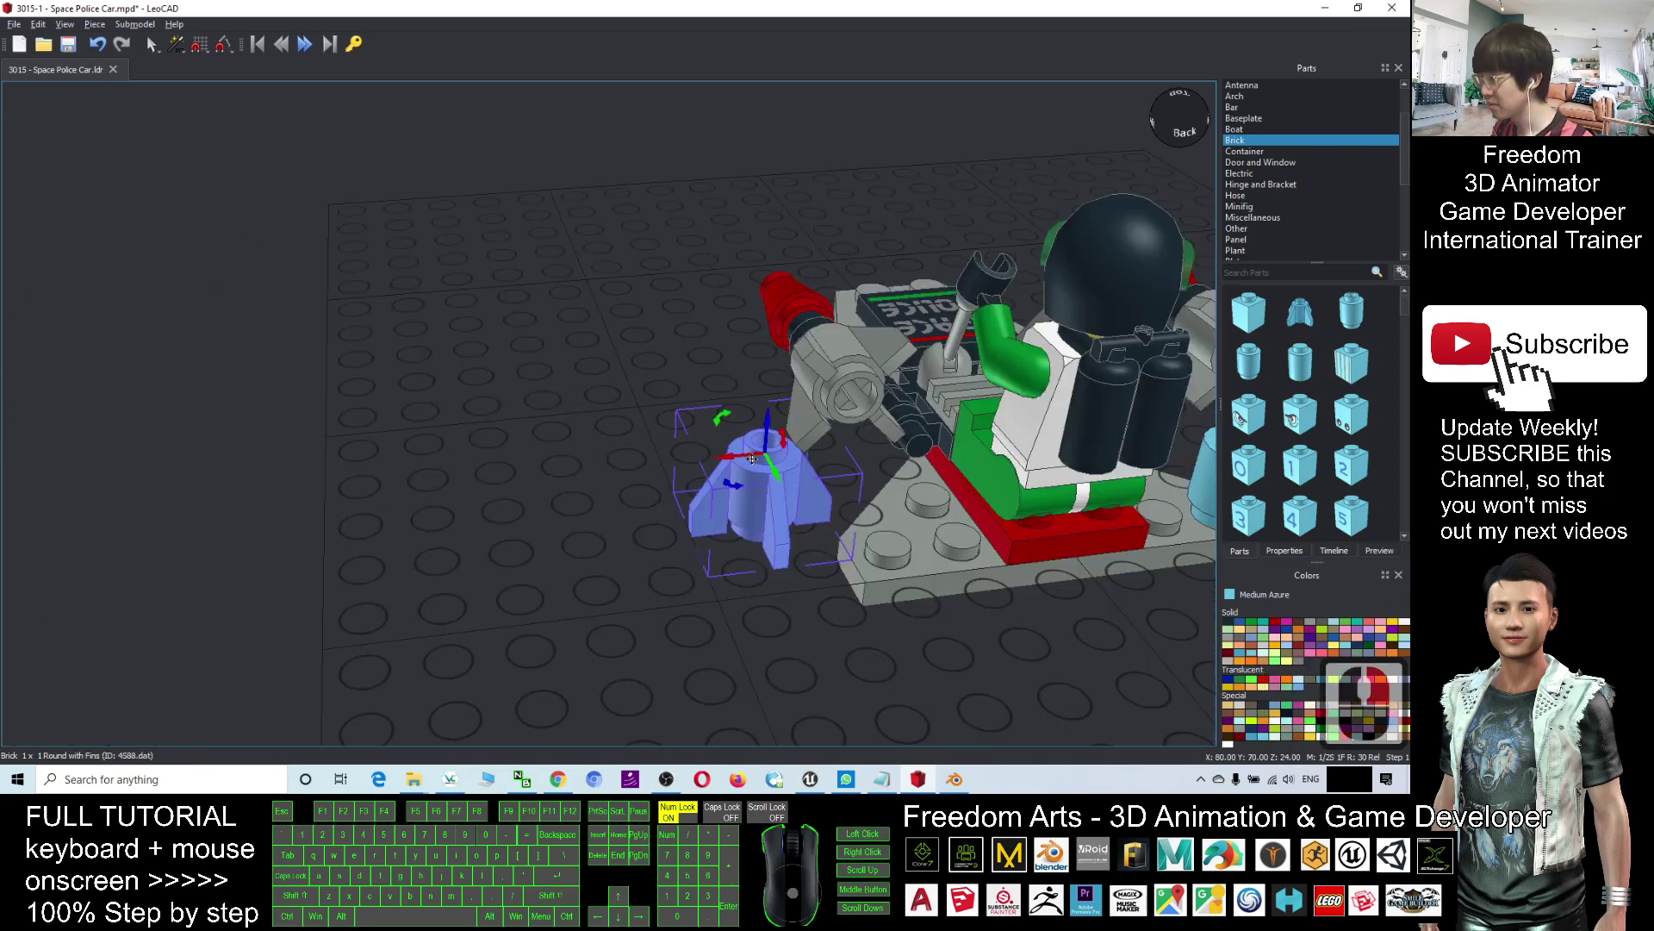
{"action": "left_click_drag", "start_coordinate": [700, 481], "coordinate": [830, 515]}
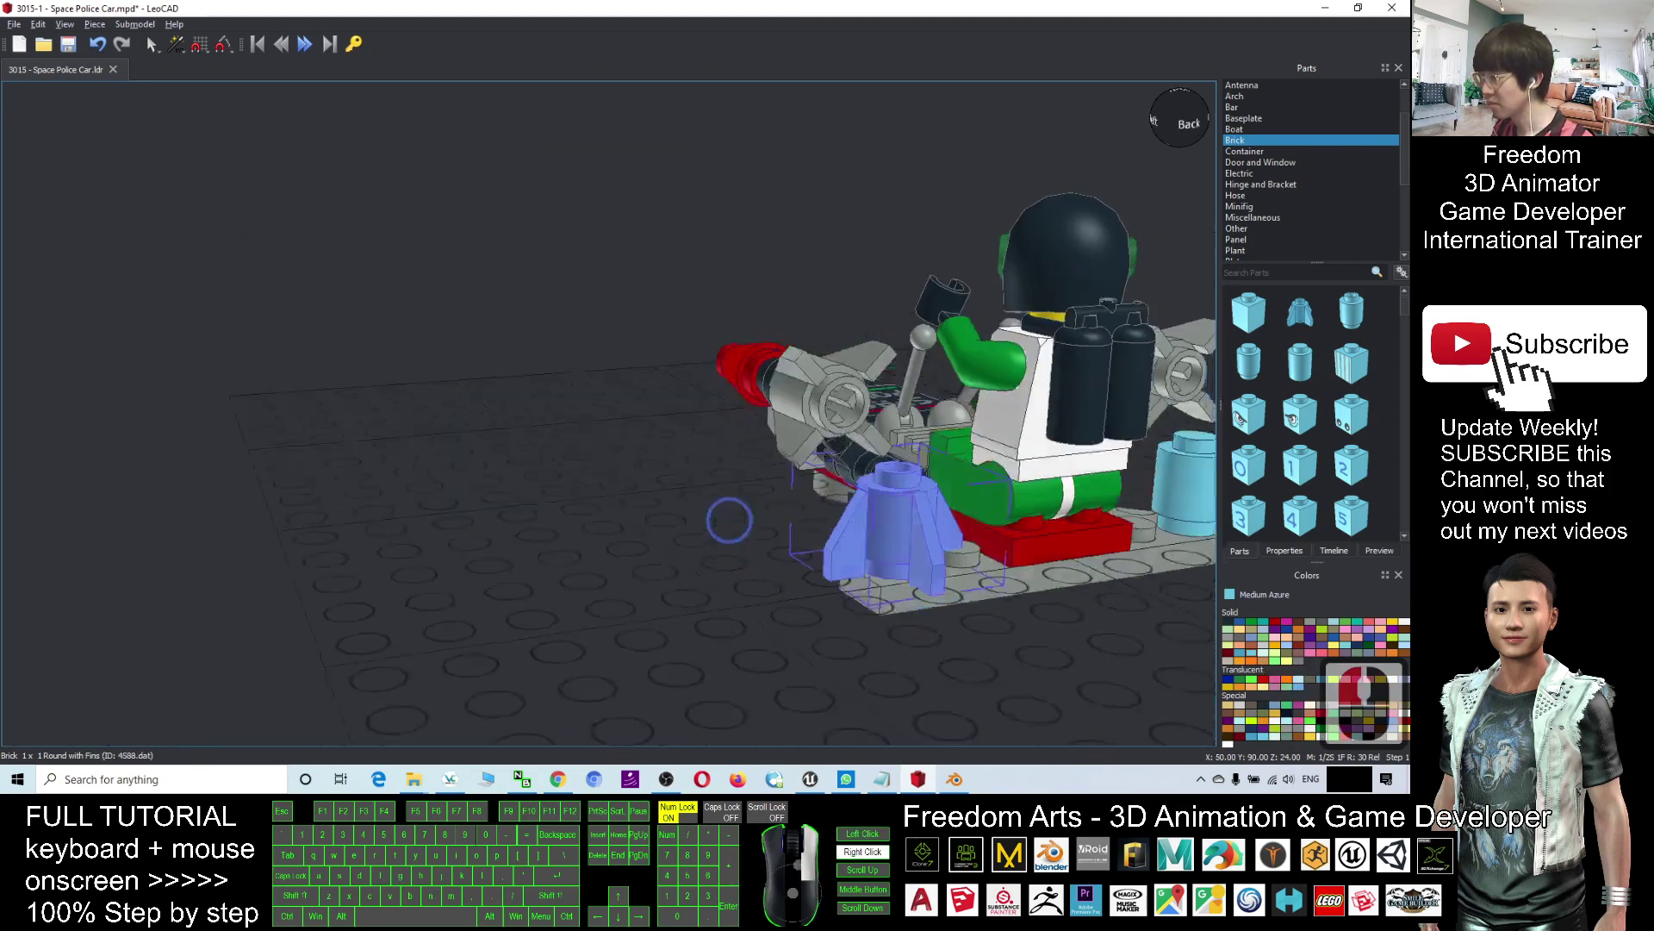
{"action": "right_click_drag", "start_coordinate": [729, 519], "coordinate": [431, 522]}
{"action": "scroll", "coordinate": [1063, 529], "scroll_direction": "down", "scroll_amount": 7}
Step: Restore the LeoCAD window and export the modified car as Wavefront file 3015-1 - Space Police Car.obj on the Desktop
{"action": "left_click_drag", "start_coordinate": [486, 11], "coordinate": [757, 153]}
{"action": "left_click", "coordinate": [676, 166]}
{"action": "mouse_move", "coordinate": [743, 306]}
{"action": "left_click", "coordinate": [1017, 405]}
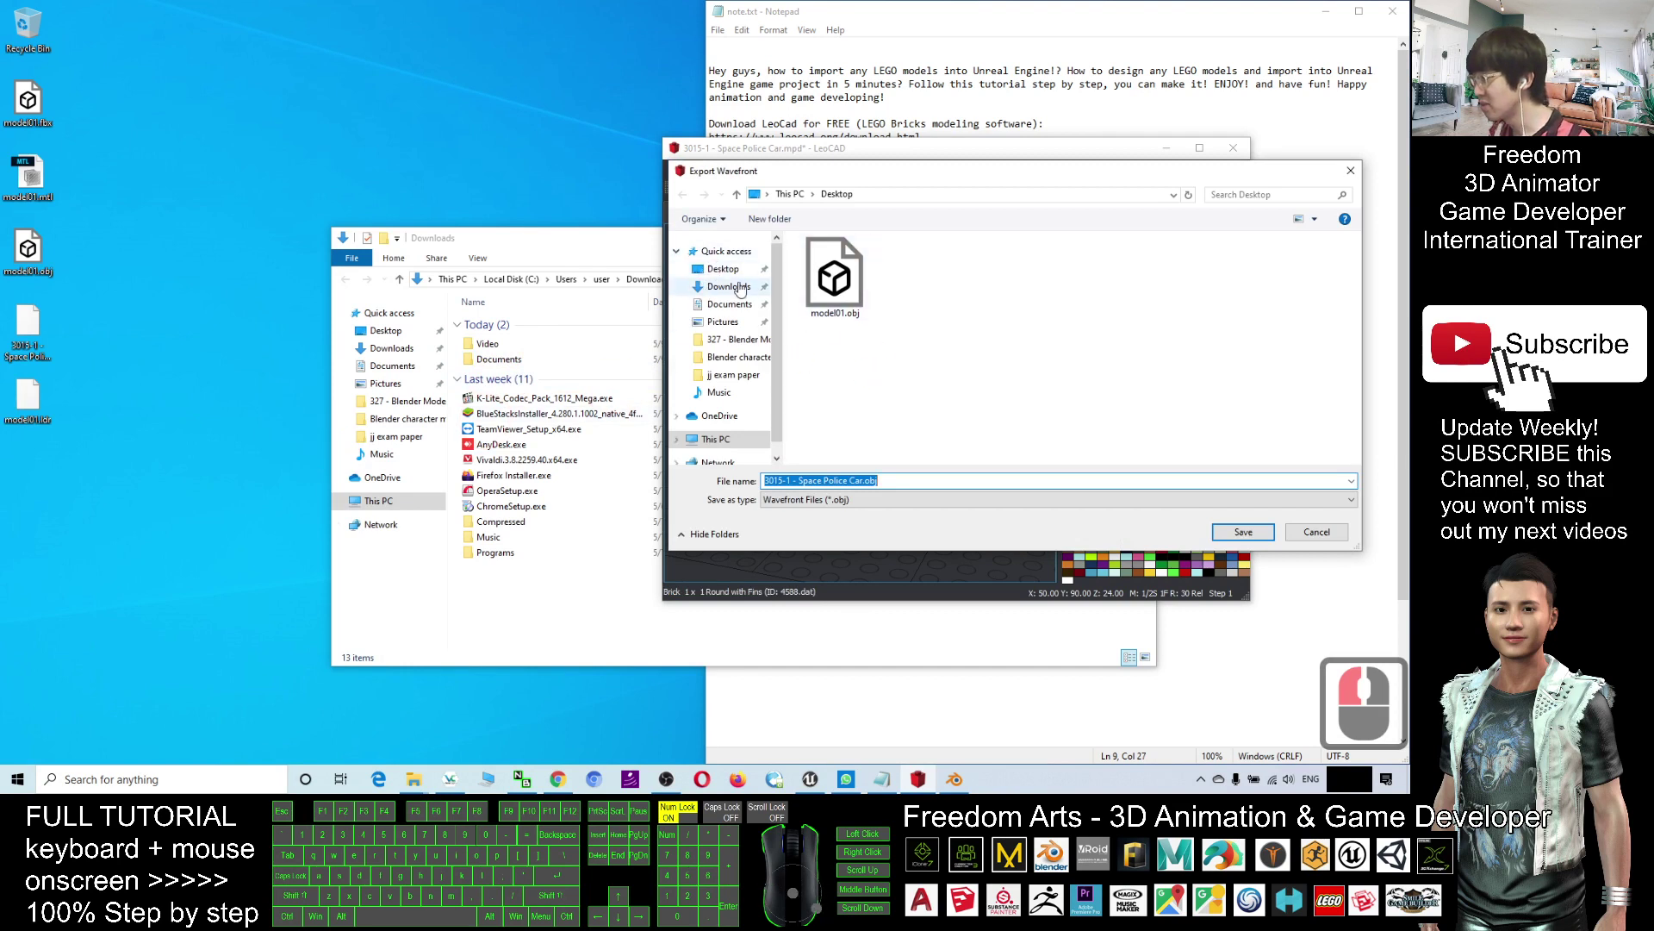
{"action": "left_click", "coordinate": [722, 269]}
{"action": "left_click", "coordinate": [875, 483]}
{"action": "double_click", "coordinate": [904, 480]}
{"action": "left_click", "coordinate": [801, 479]}
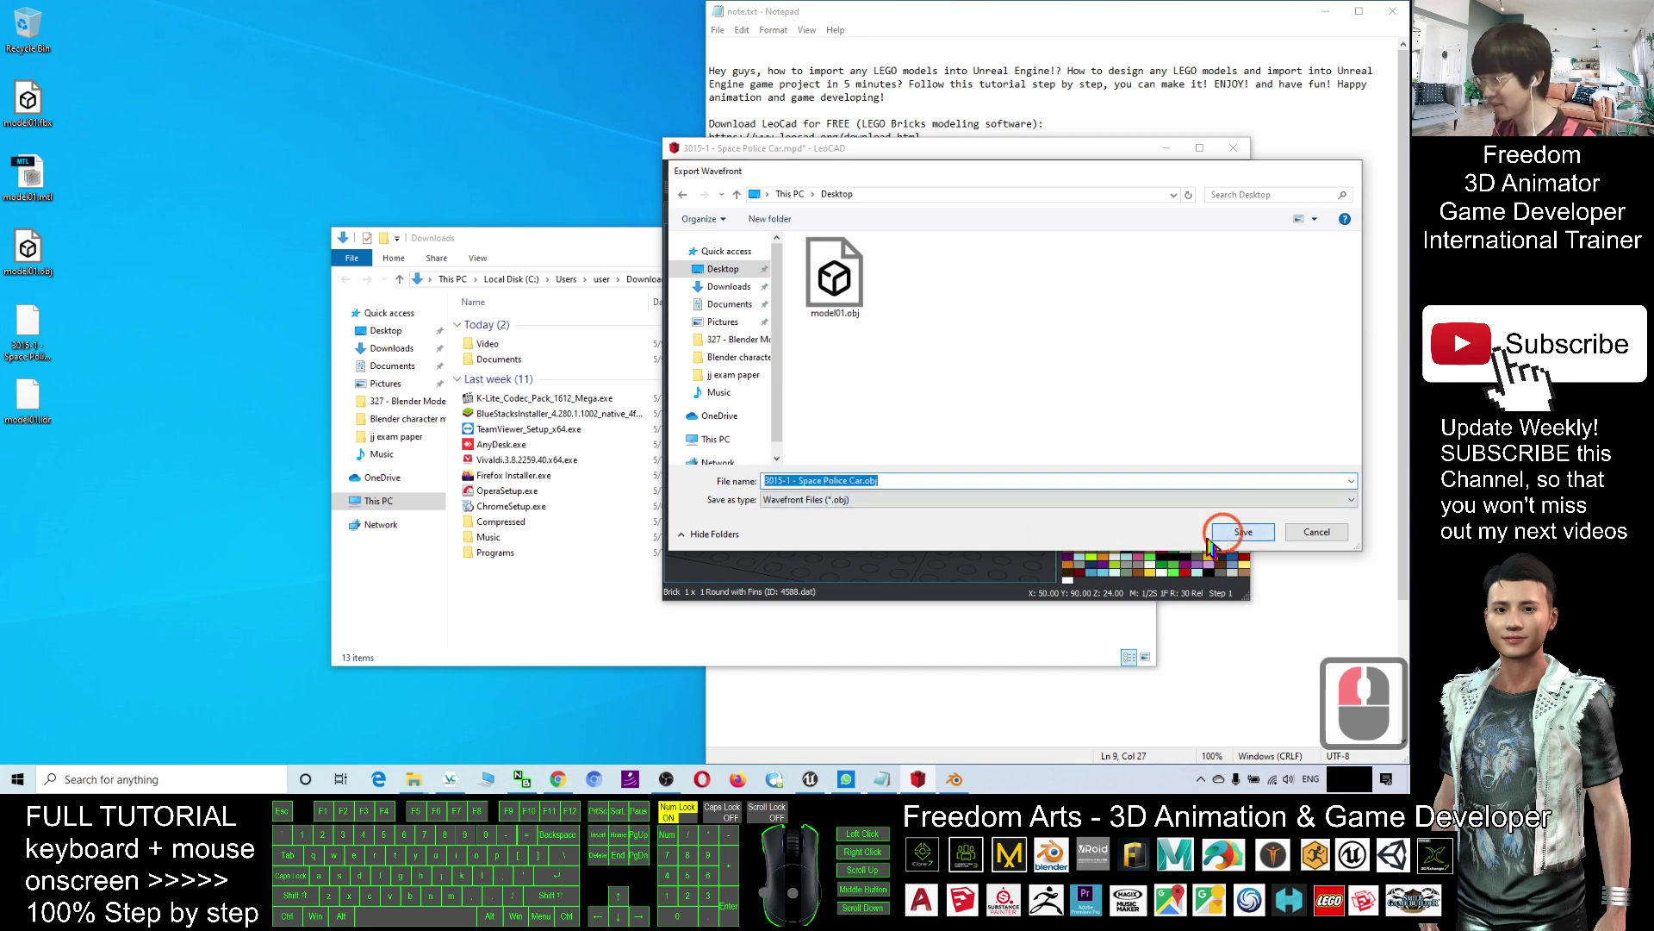
{"action": "left_click", "coordinate": [1241, 531]}
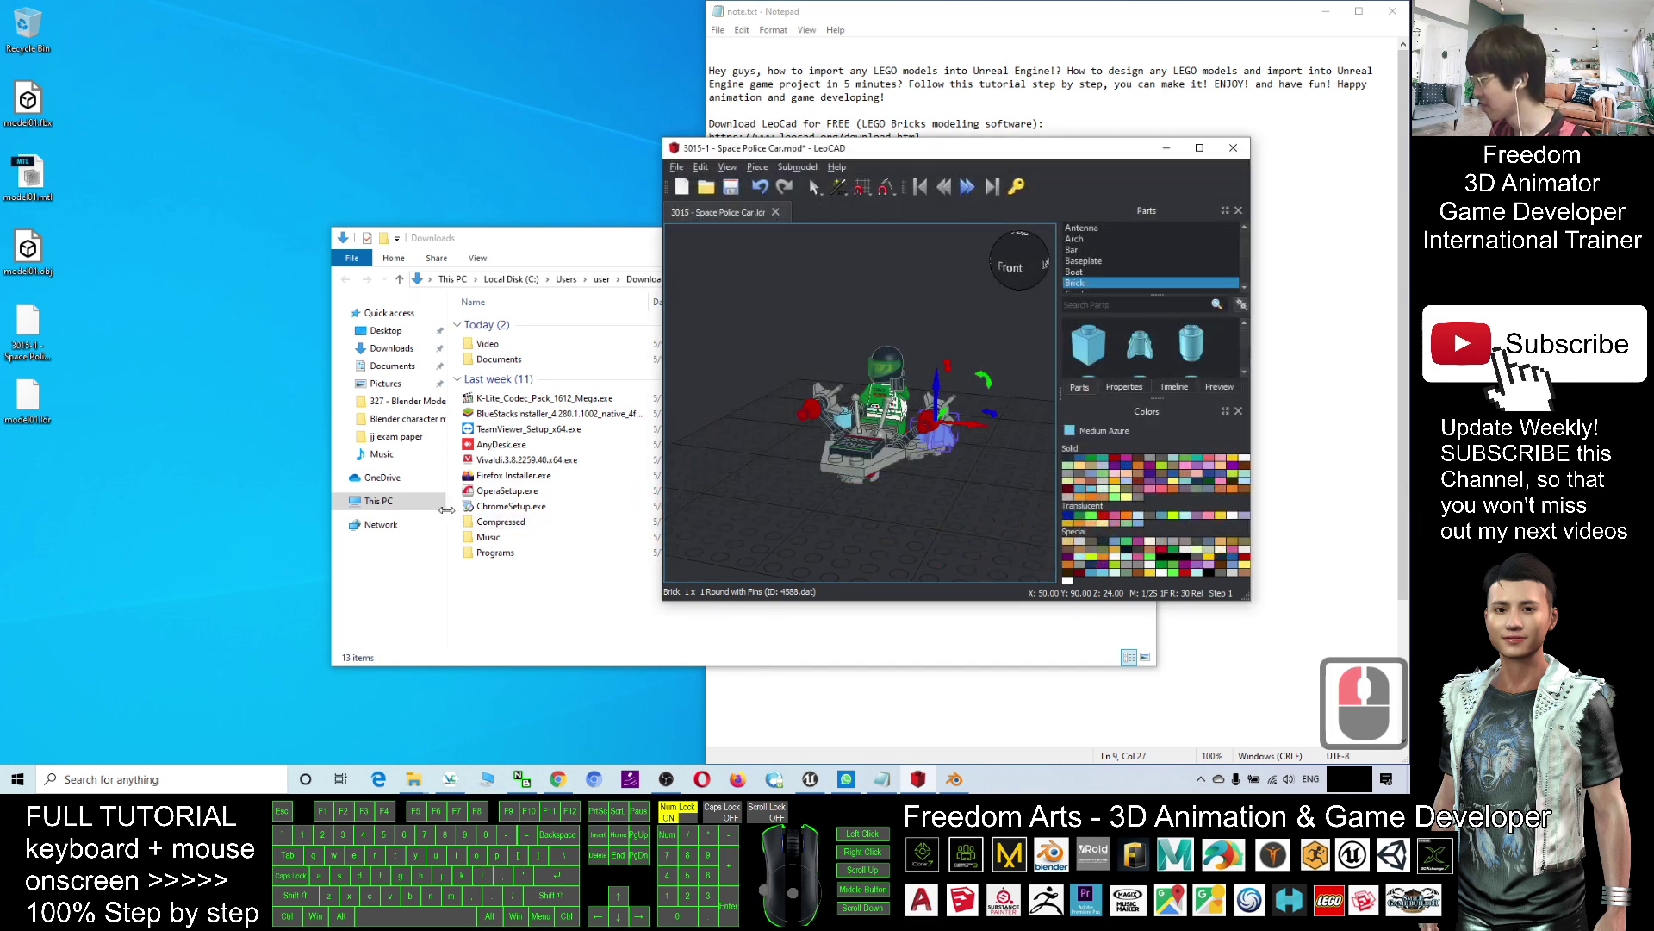
{"action": "left_click", "coordinate": [43, 504]}
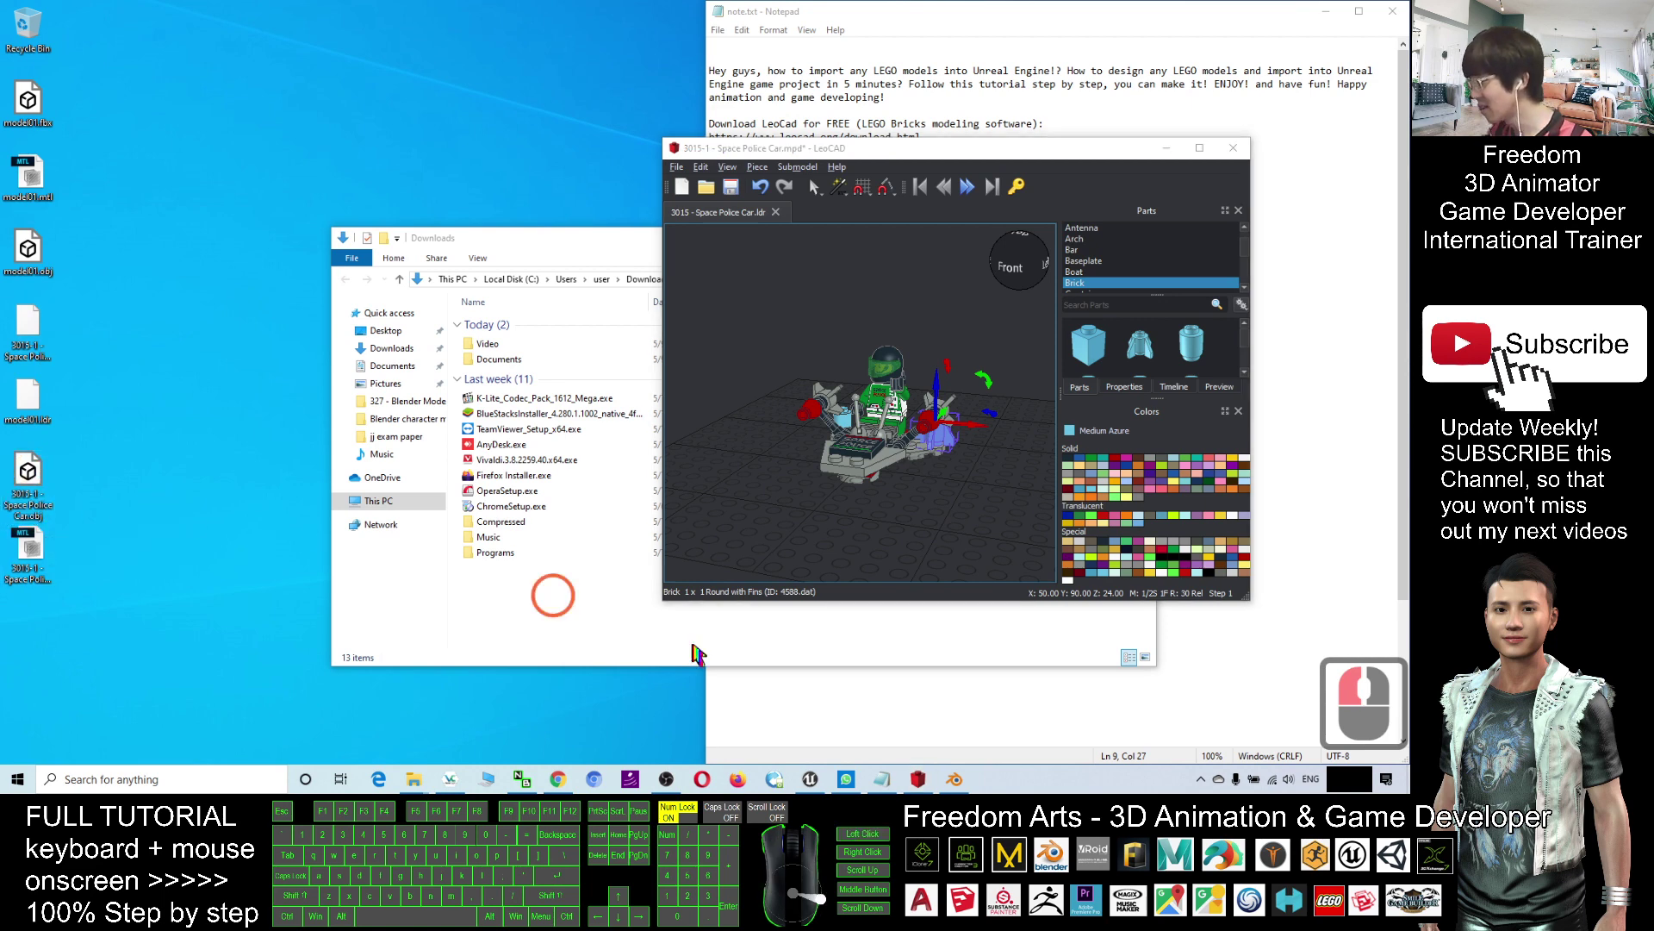
Step: Switch to Blender, start a new General scene without saving the old one, and delete all default objects
{"action": "left_click", "coordinate": [954, 778]}
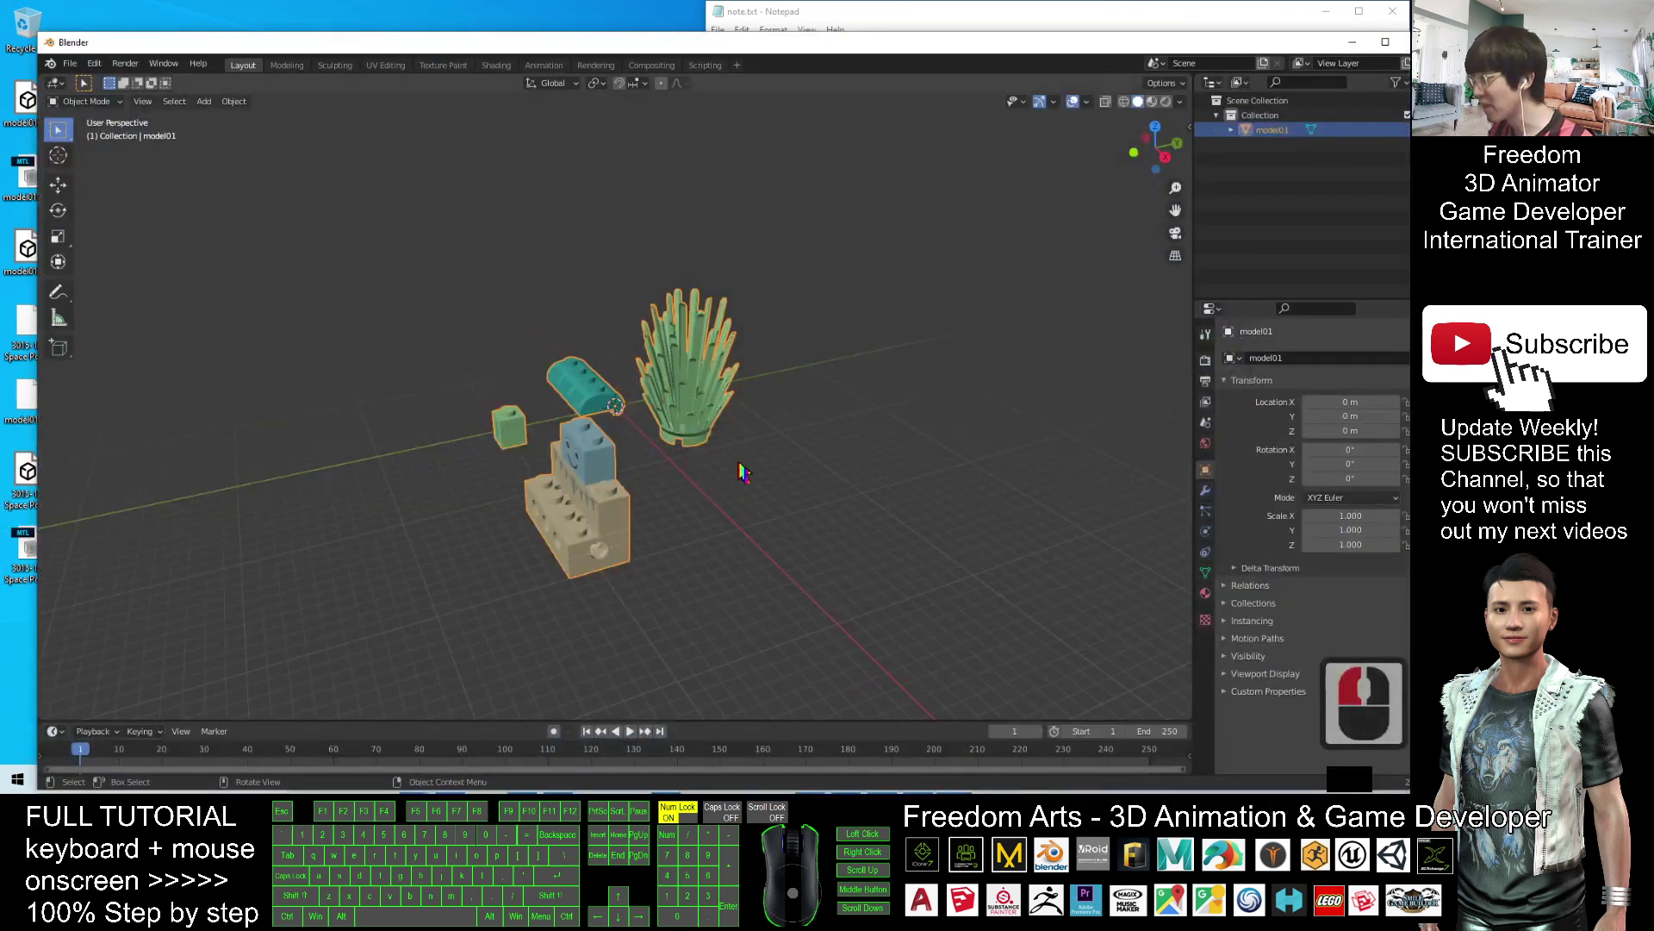
{"action": "left_click", "coordinate": [69, 64]}
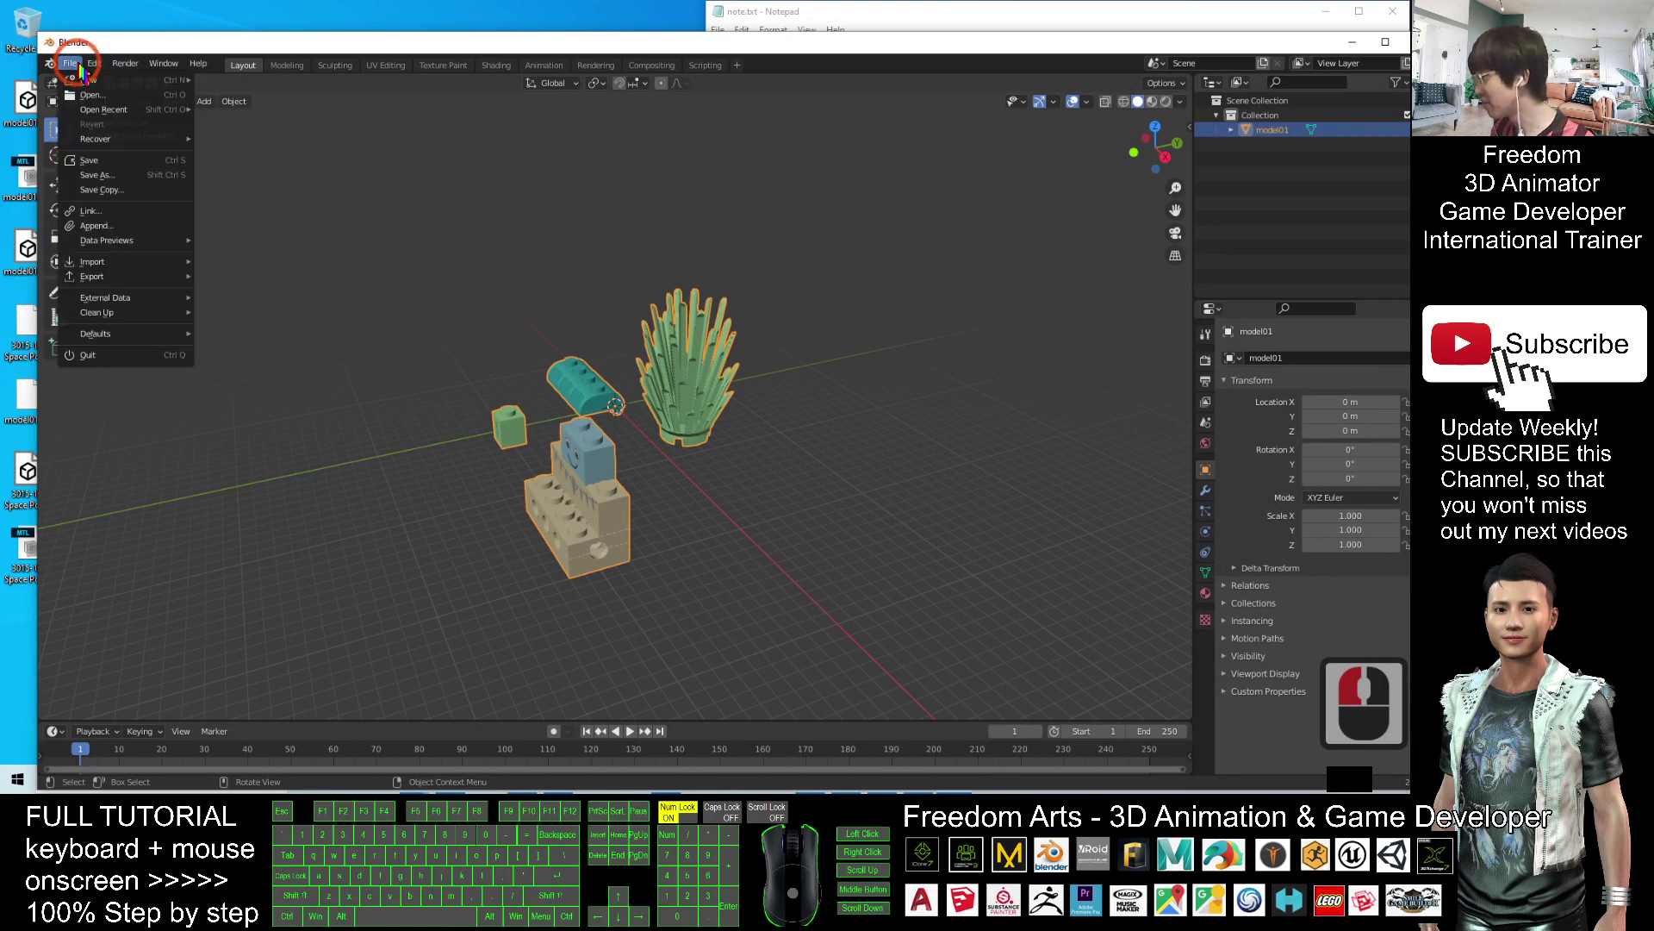
{"action": "mouse_move", "coordinate": [101, 80]}
{"action": "left_click", "coordinate": [230, 79]}
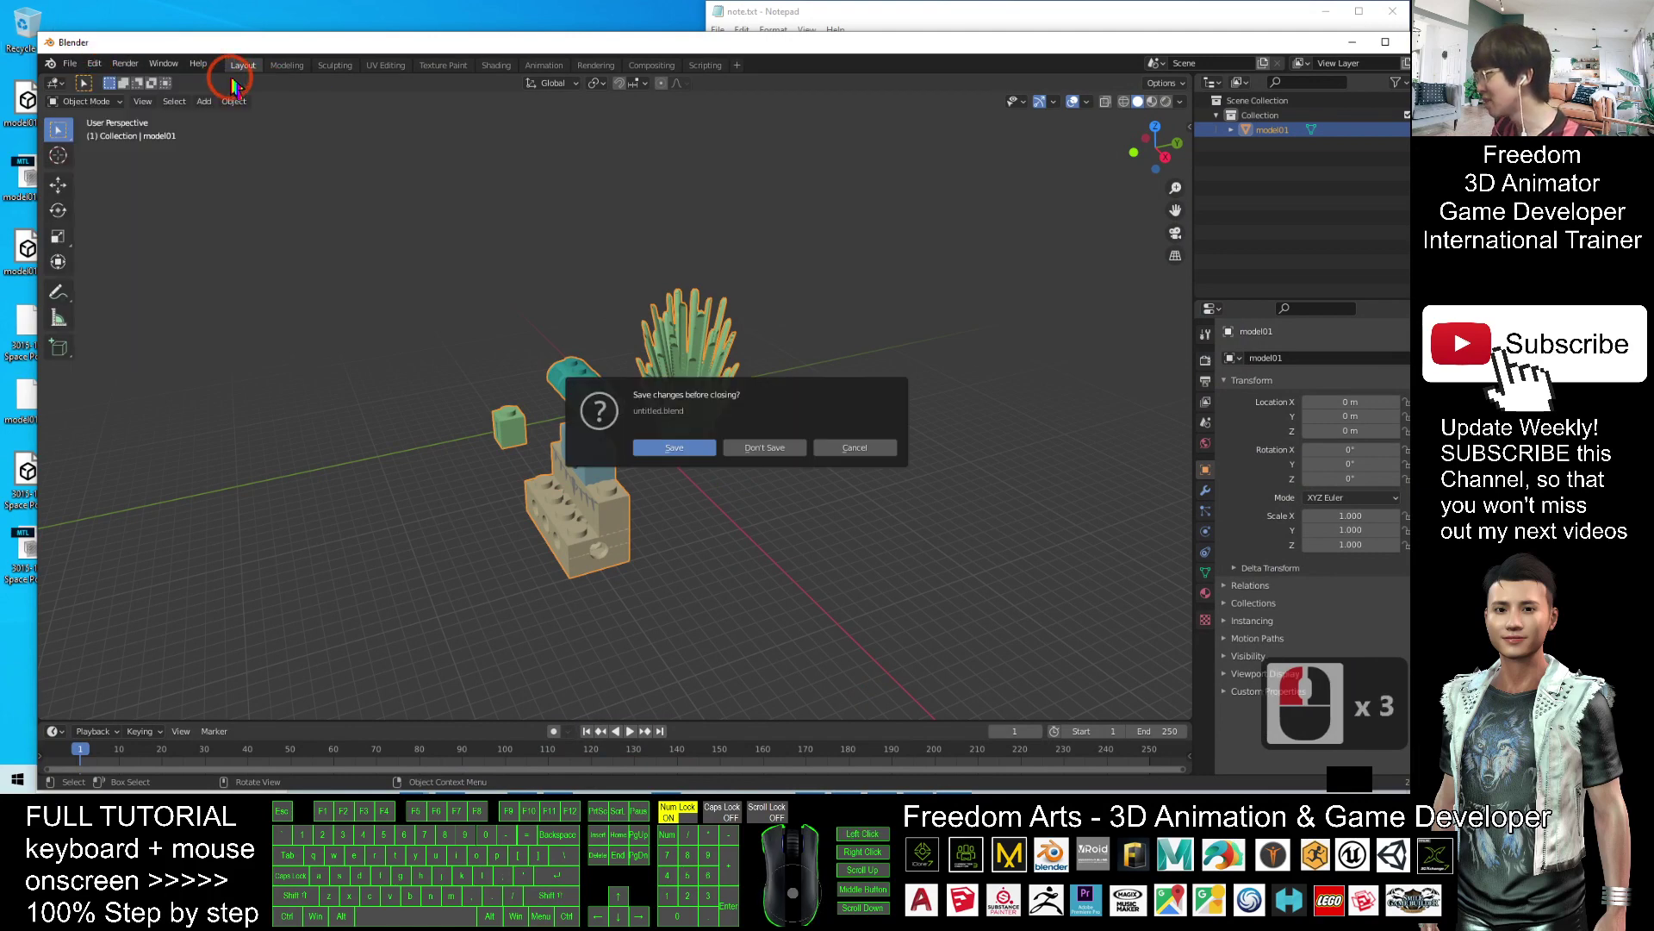
{"action": "left_click", "coordinate": [779, 450]}
{"action": "left_click_drag", "start_coordinate": [204, 225], "coordinate": [1073, 611]}
{"action": "key", "text": "Delete"}
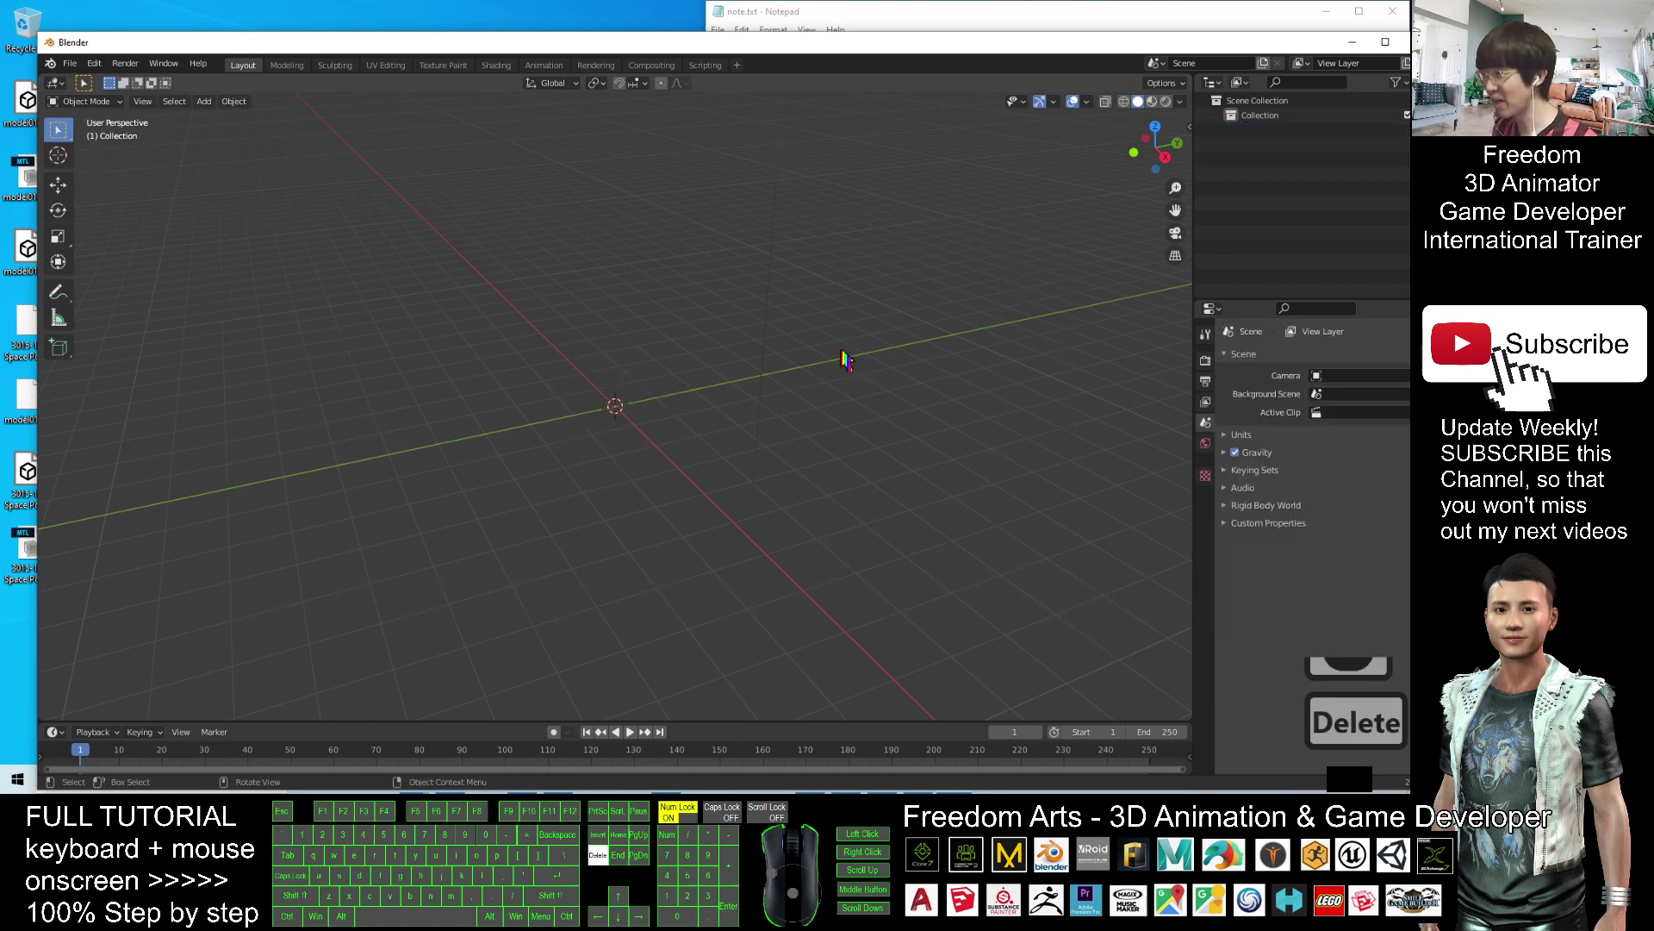
Step: Import the Wavefront file 3015-1 - Space Police Car.obj from the Desktop into the empty scene
{"action": "left_click_drag", "start_coordinate": [679, 42], "coordinate": [908, 39]}
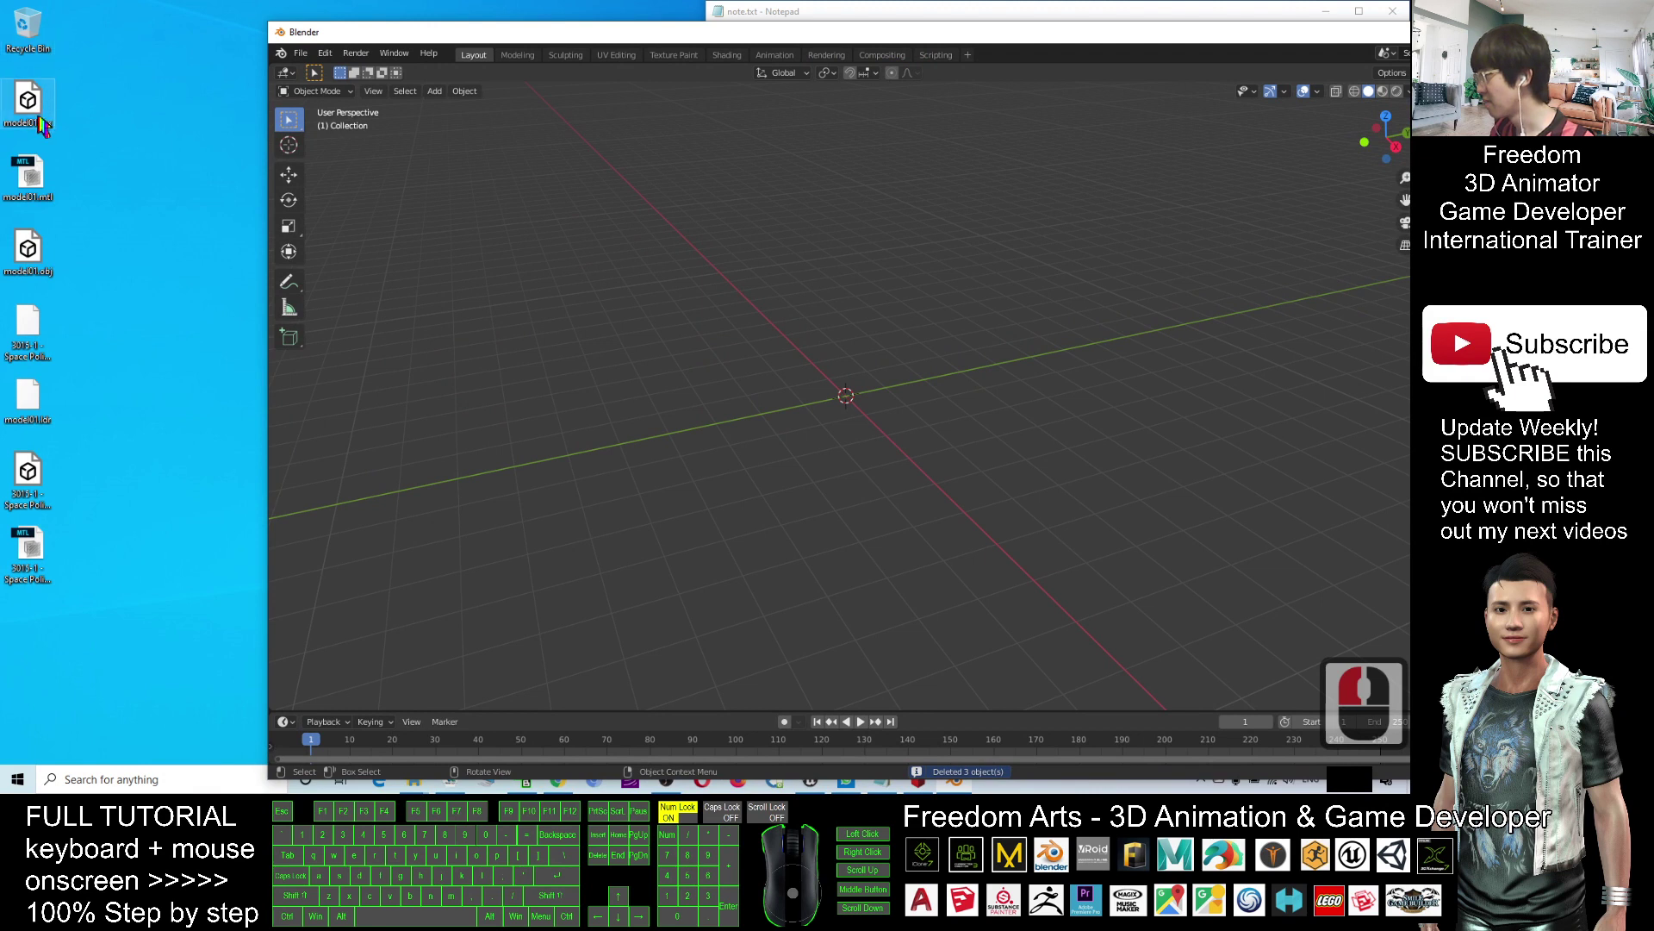
{"action": "left_click_drag", "start_coordinate": [31, 472], "coordinate": [57, 483]}
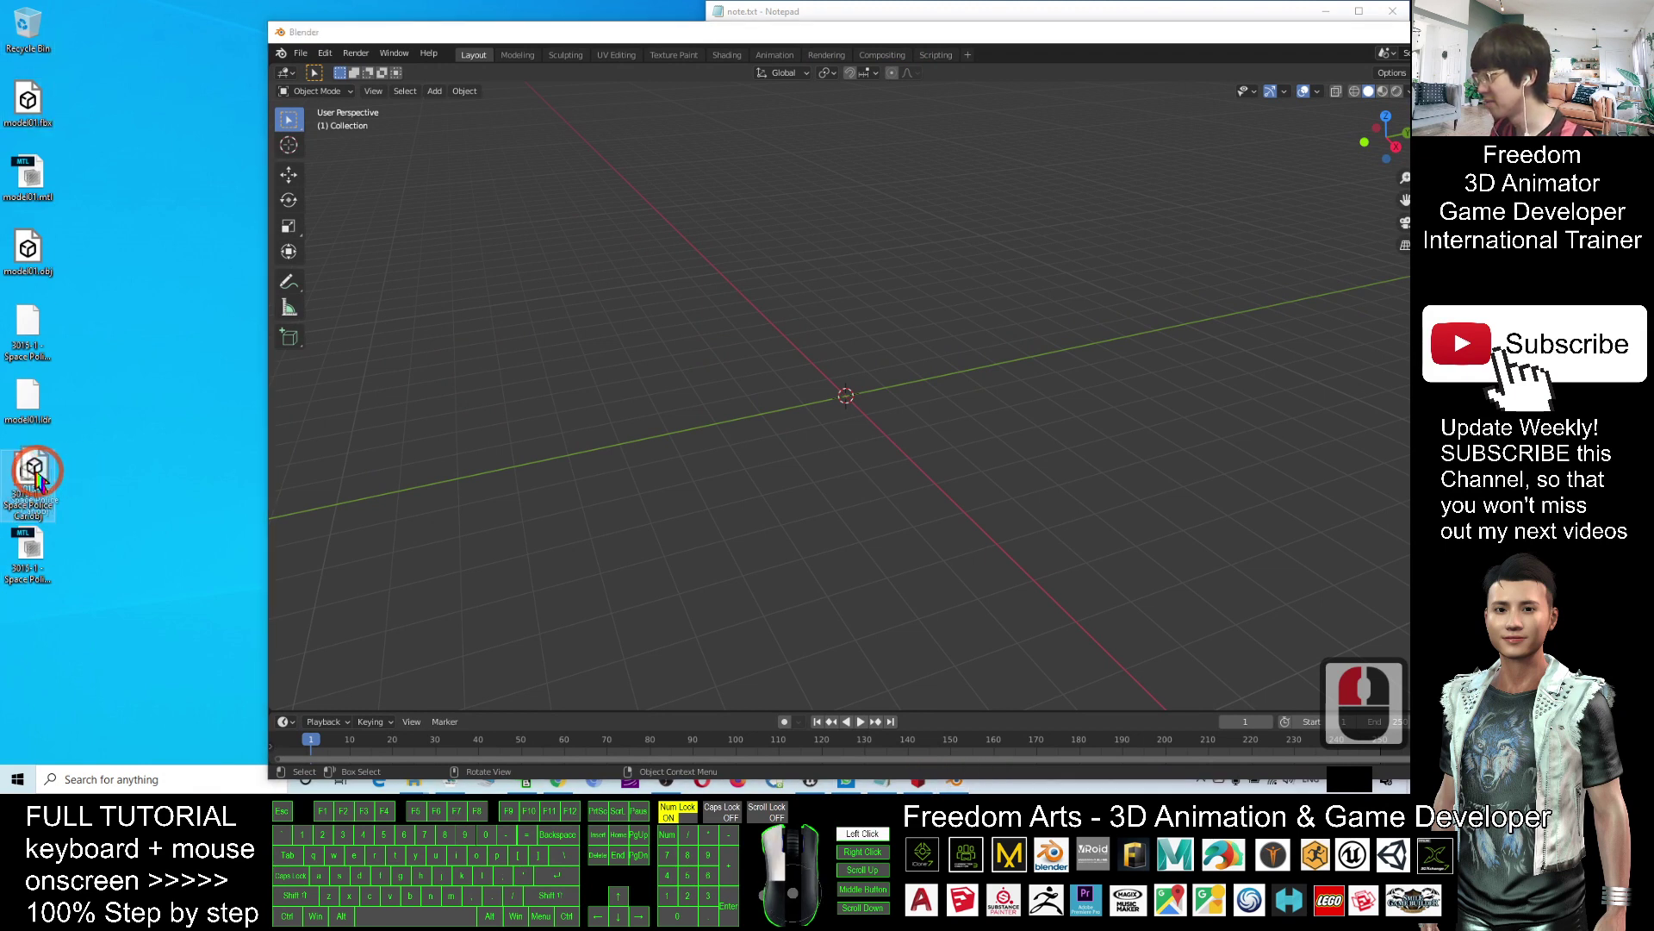
{"action": "left_click", "coordinate": [301, 53]}
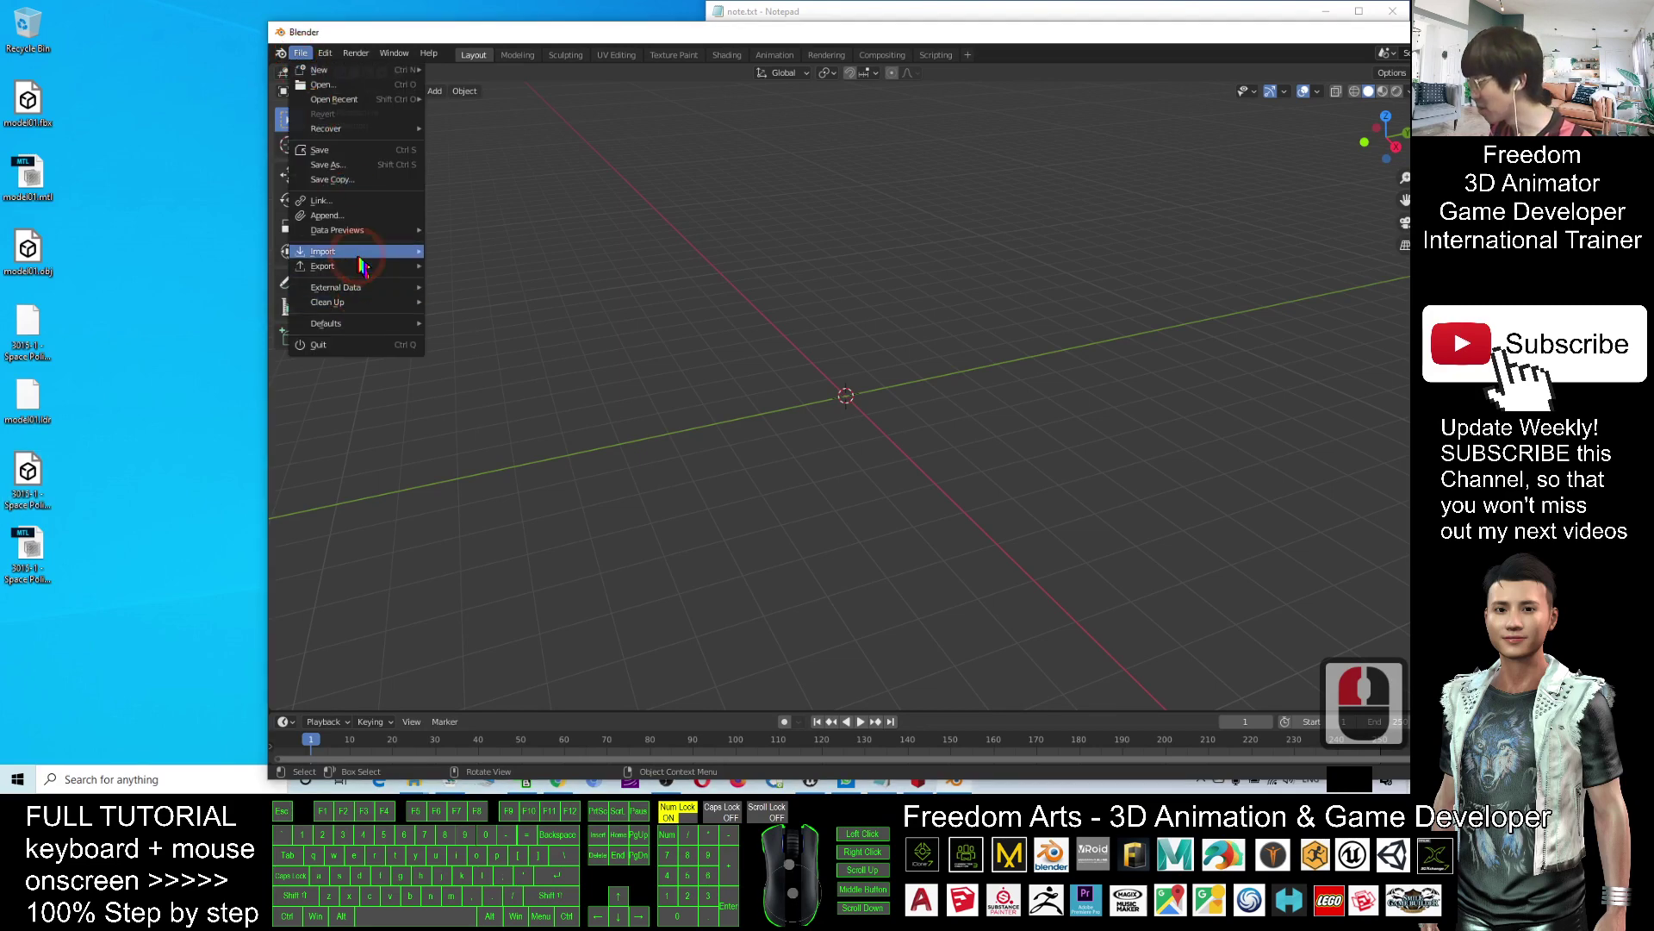
{"action": "left_click", "coordinate": [359, 254]}
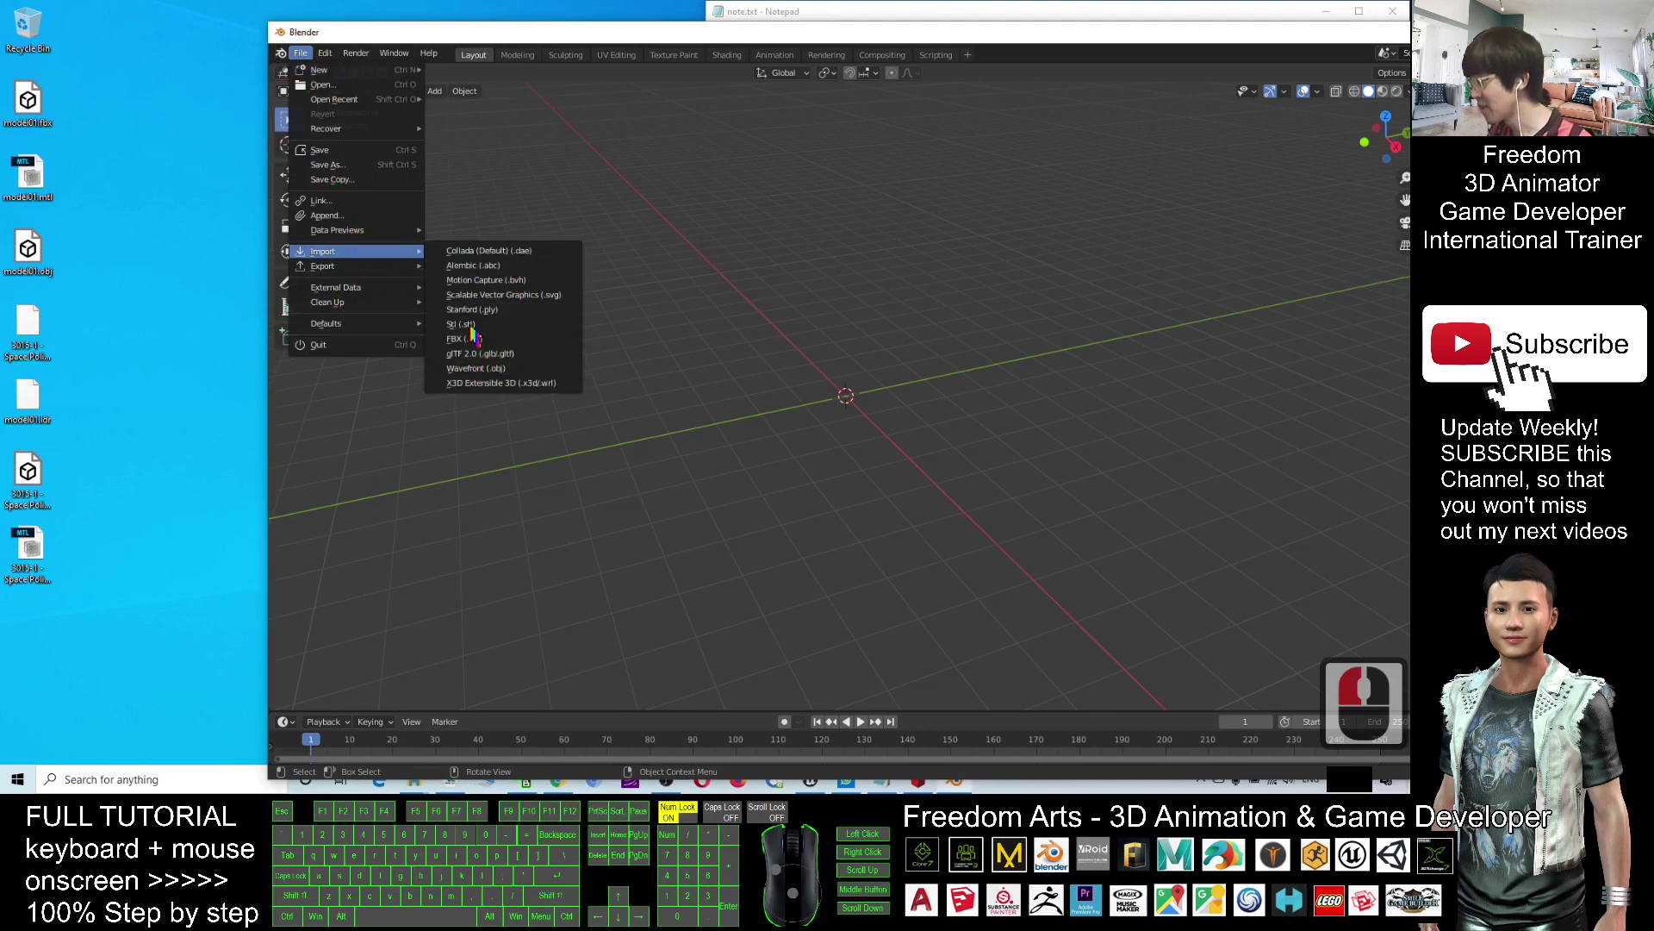
{"action": "left_click", "coordinate": [466, 371]}
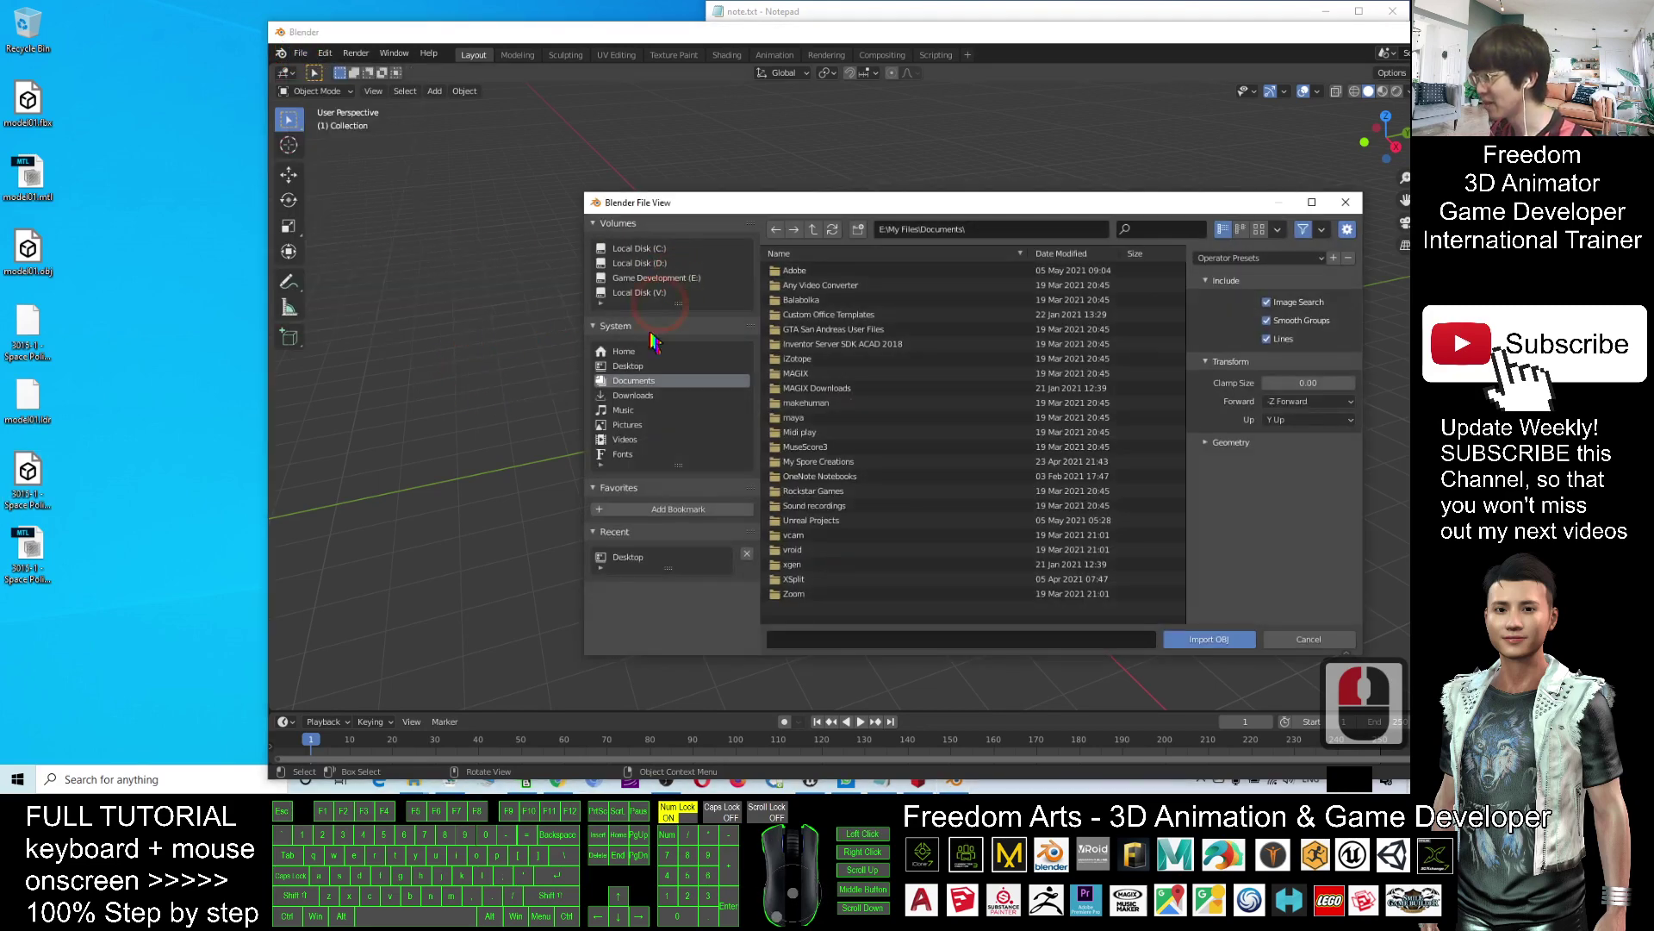
{"action": "left_click", "coordinate": [629, 366]}
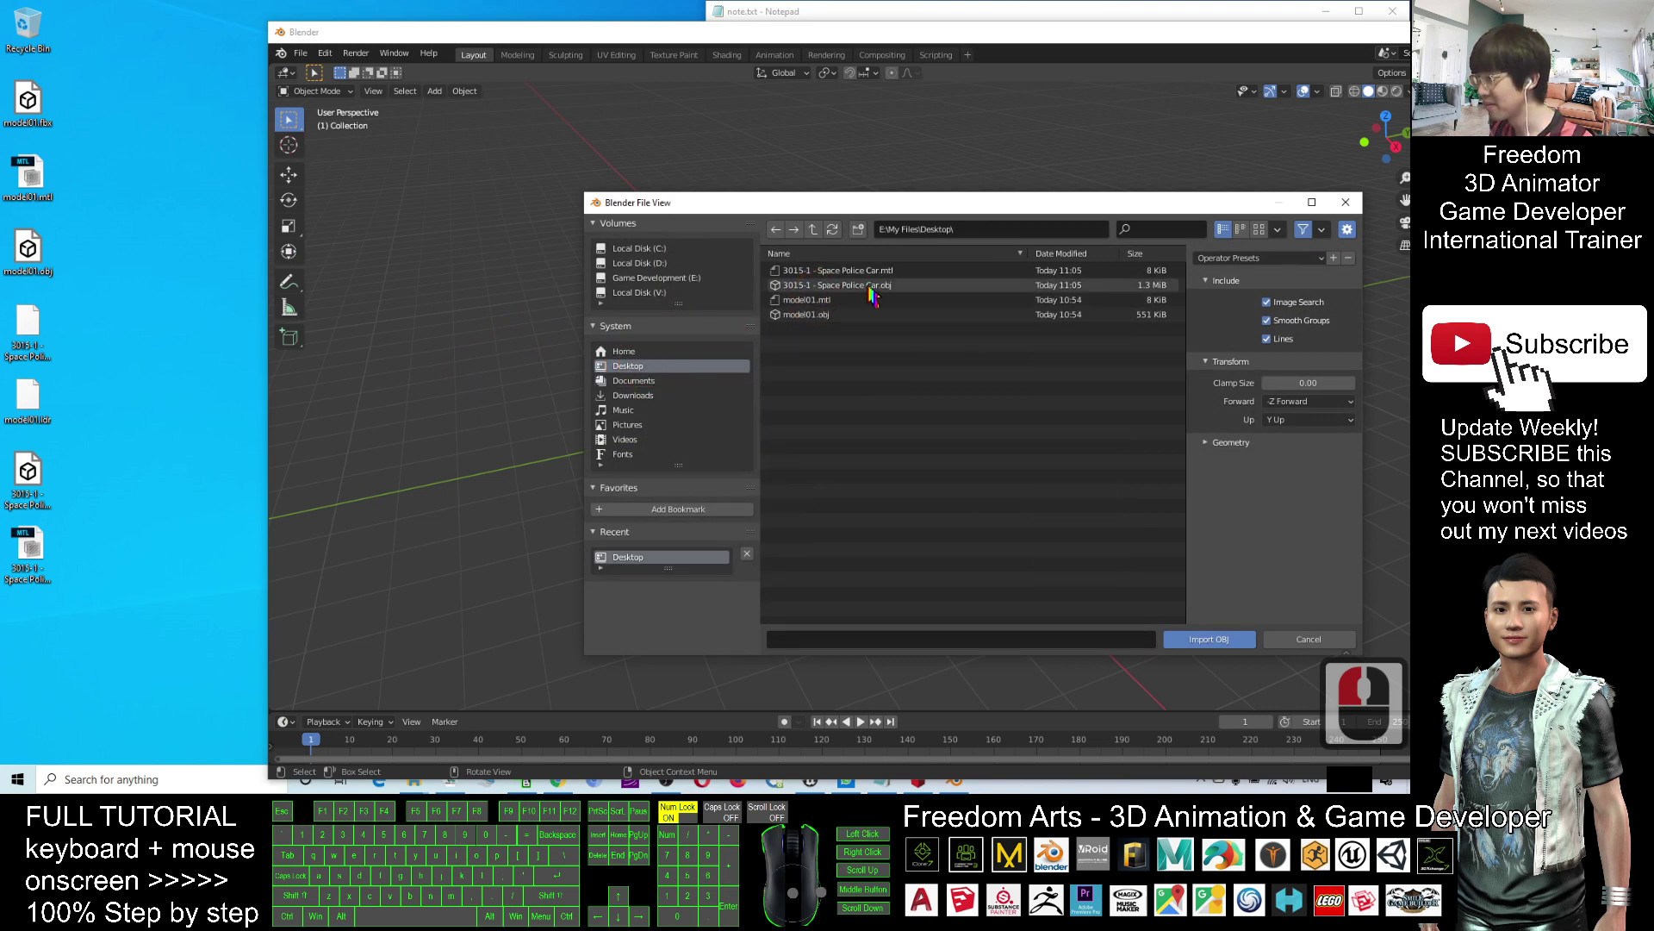
{"action": "double_click", "coordinate": [836, 286]}
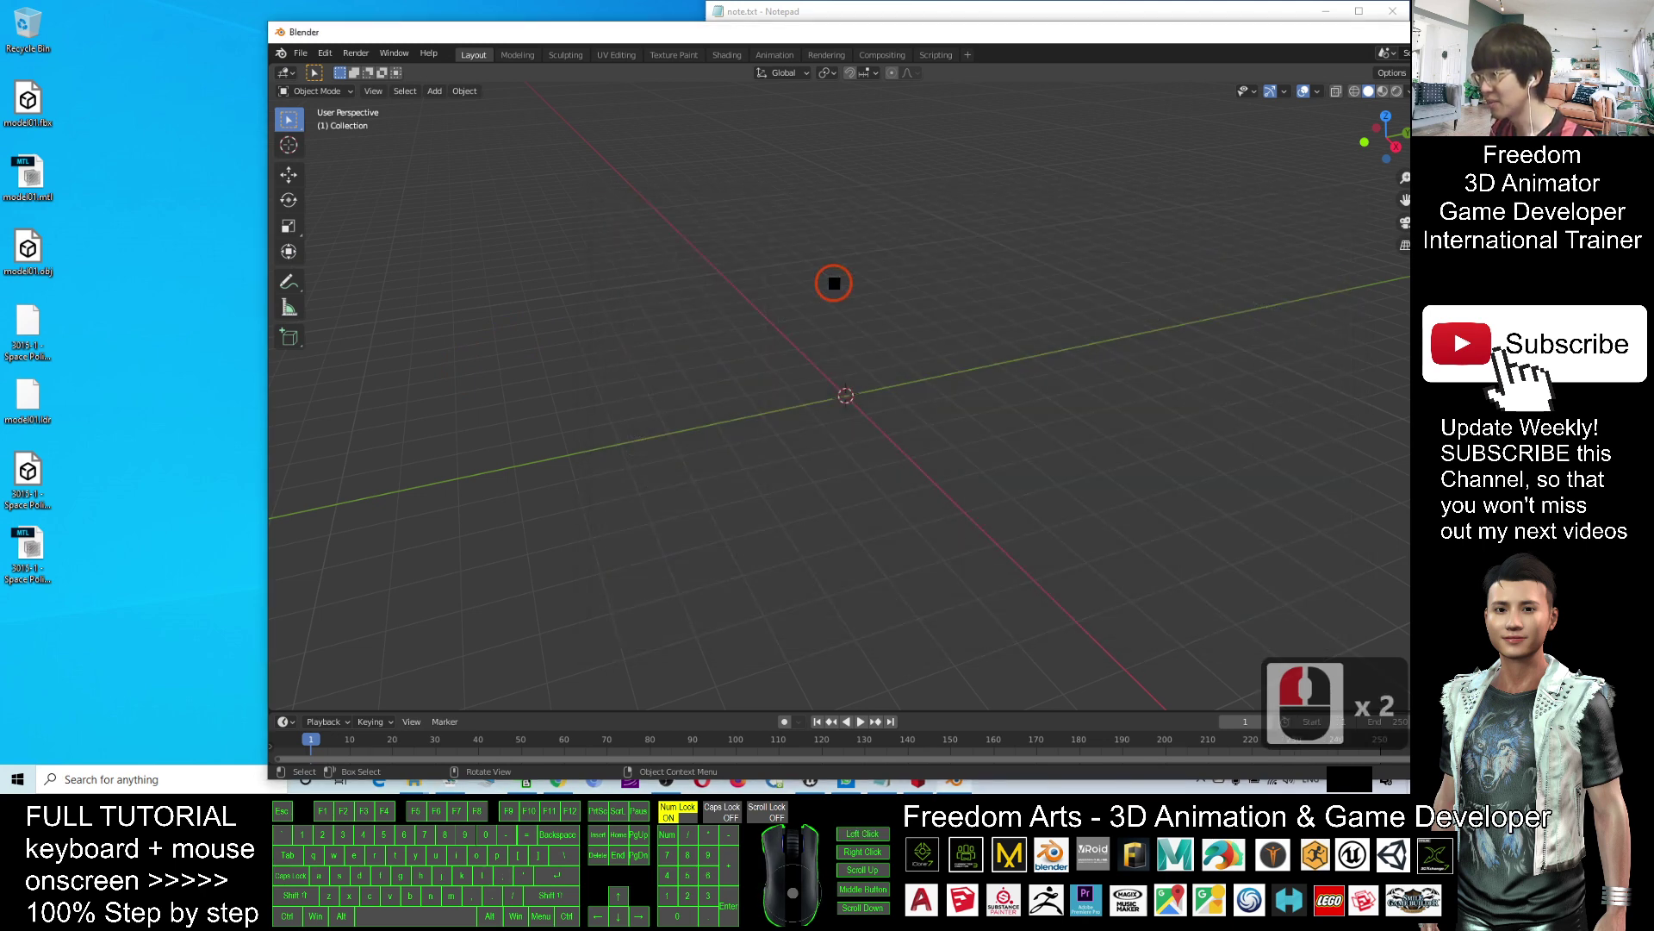
Step: Maximize the Blender window, select the imported Space Police Car and set its X rotation to 0° so it stands upright
{"action": "left_click_drag", "start_coordinate": [1051, 34], "coordinate": [901, 112]}
{"action": "double_click", "coordinate": [900, 108]}
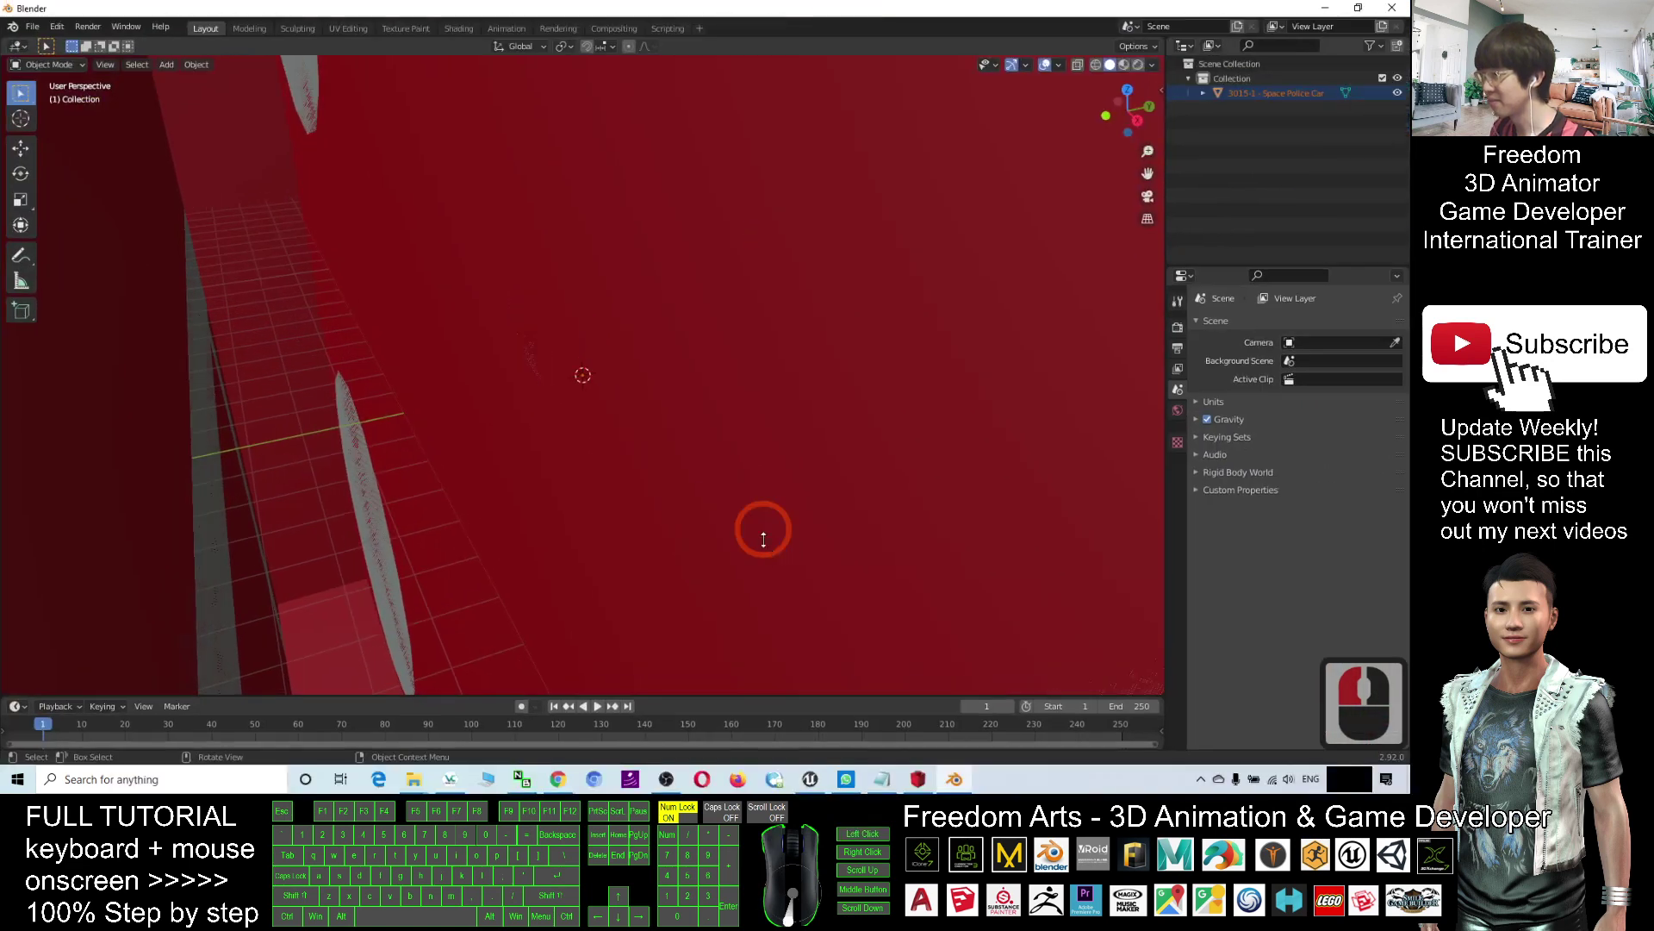
{"action": "scroll", "coordinate": [764, 522], "scroll_direction": "down", "scroll_amount": 18}
{"action": "scroll", "coordinate": [712, 423], "scroll_direction": "down", "scroll_amount": 3}
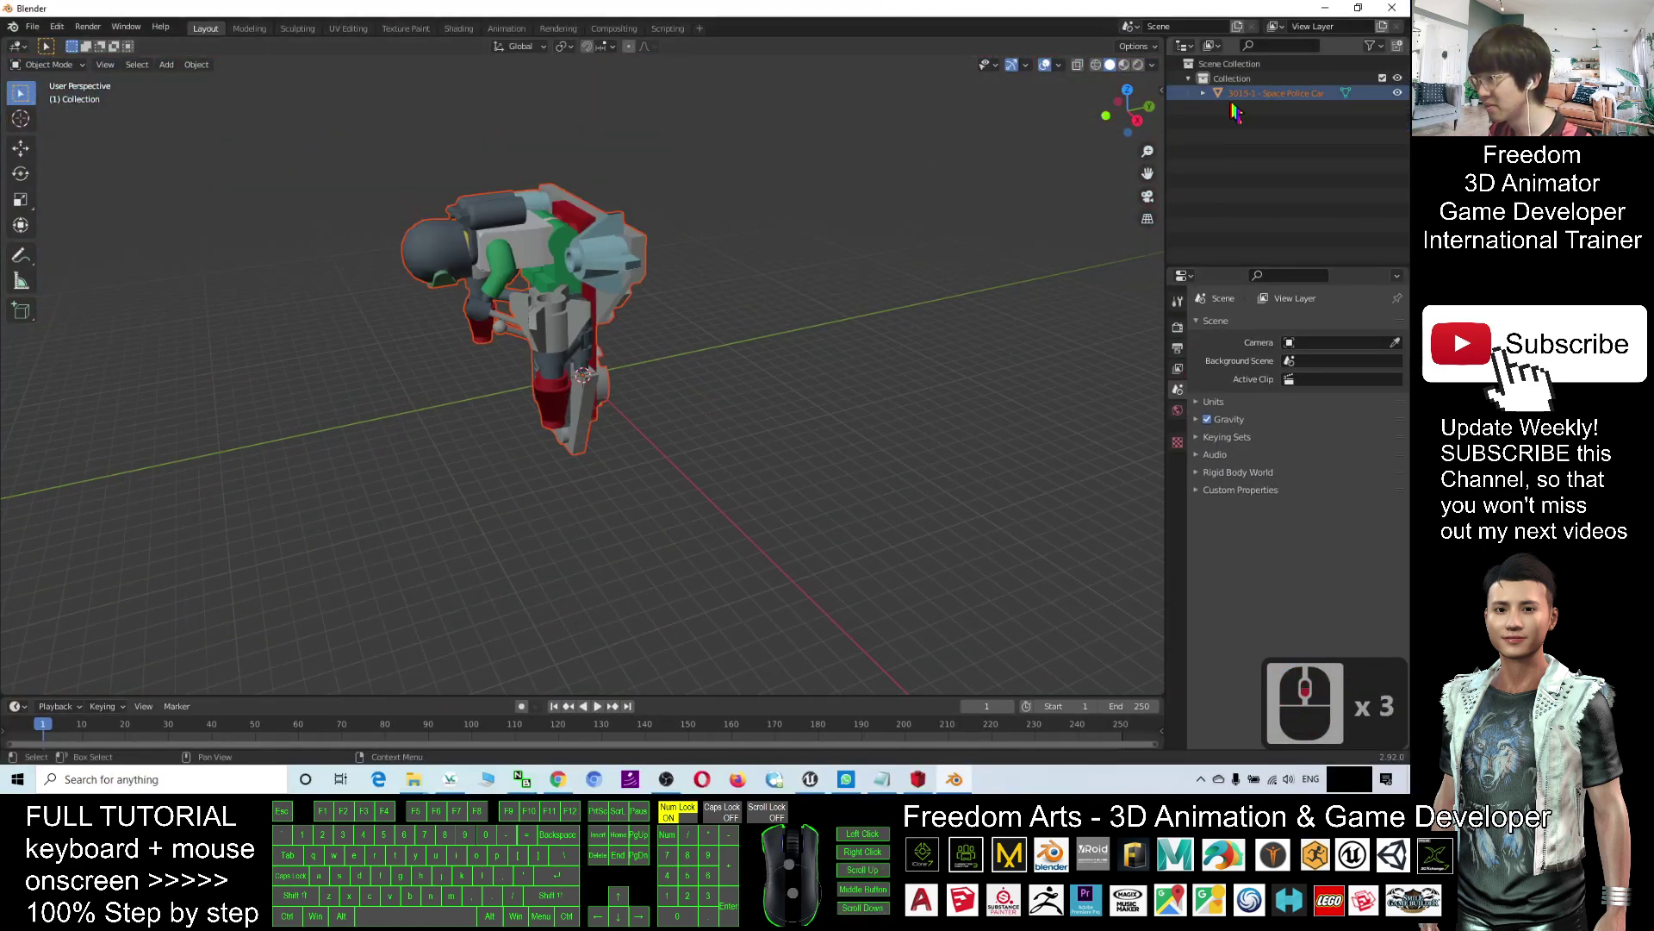
{"action": "left_click", "coordinate": [560, 274]}
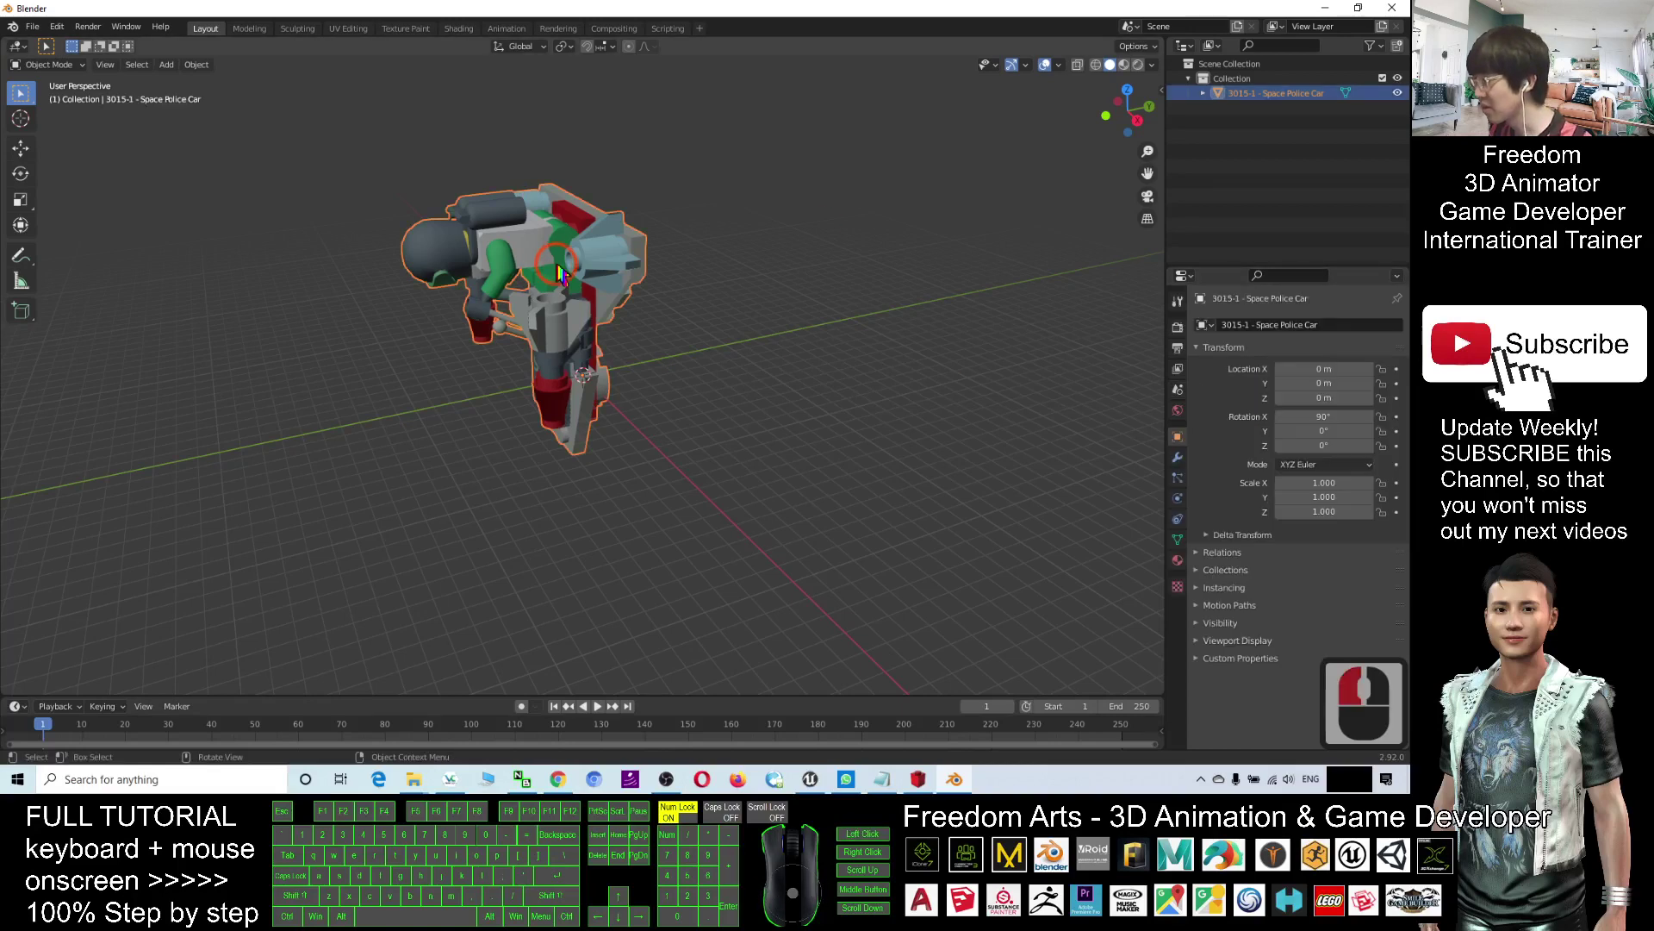
{"action": "left_click", "coordinate": [1176, 440]}
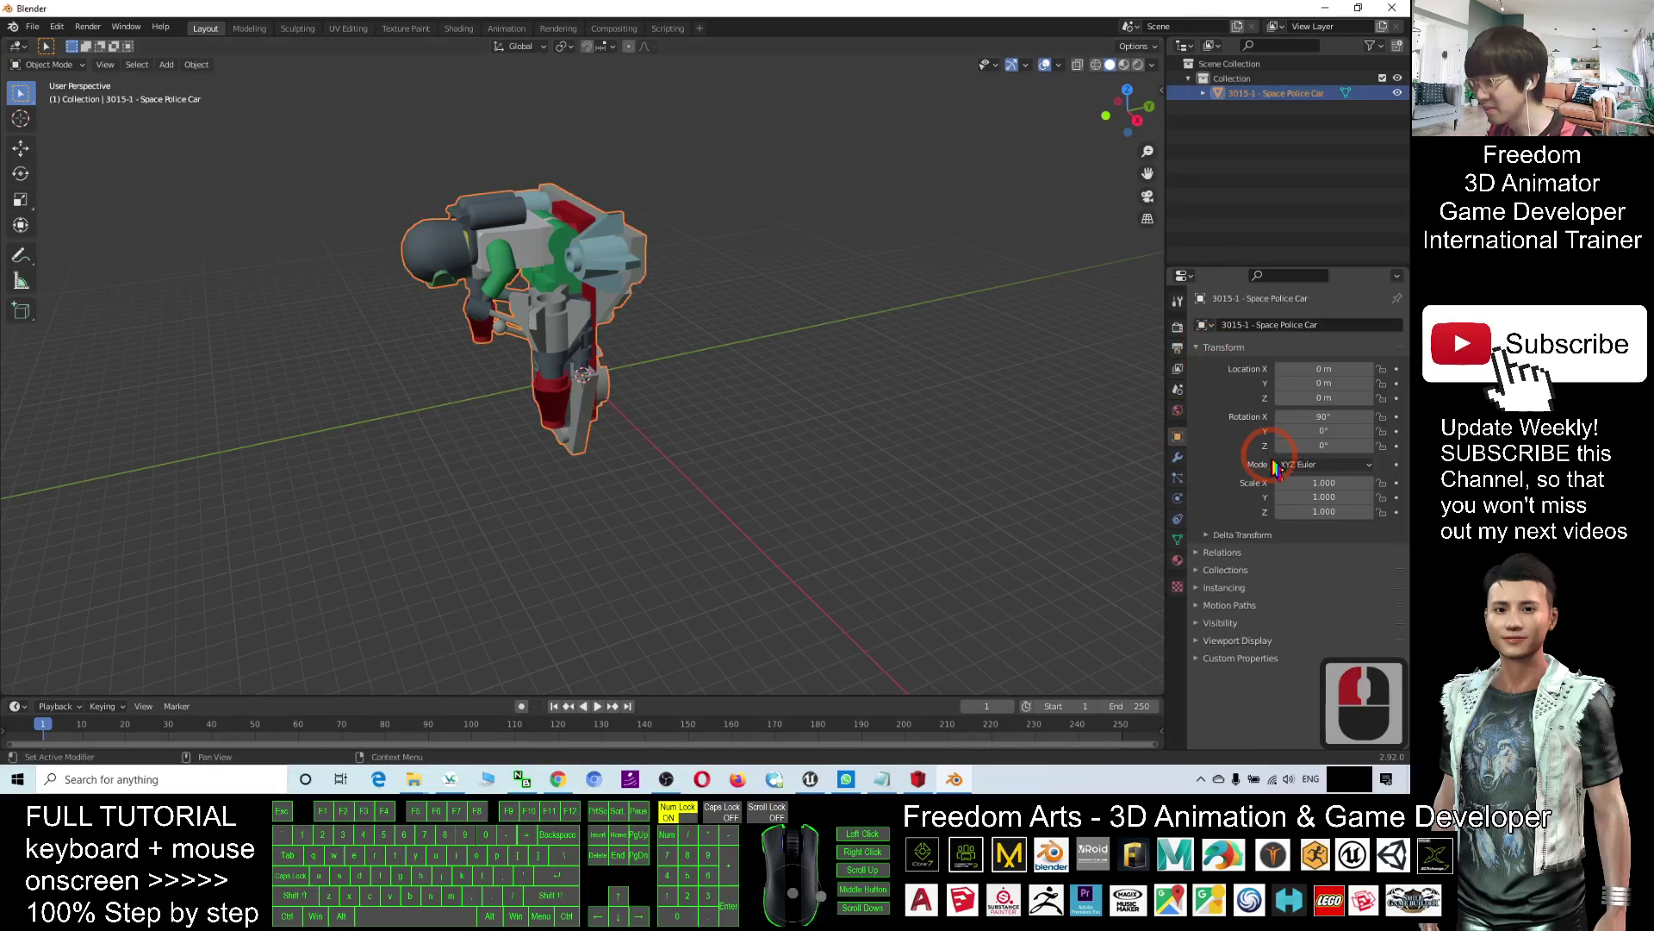
{"action": "left_click", "coordinate": [1324, 418]}
{"action": "type", "text": "90d"}
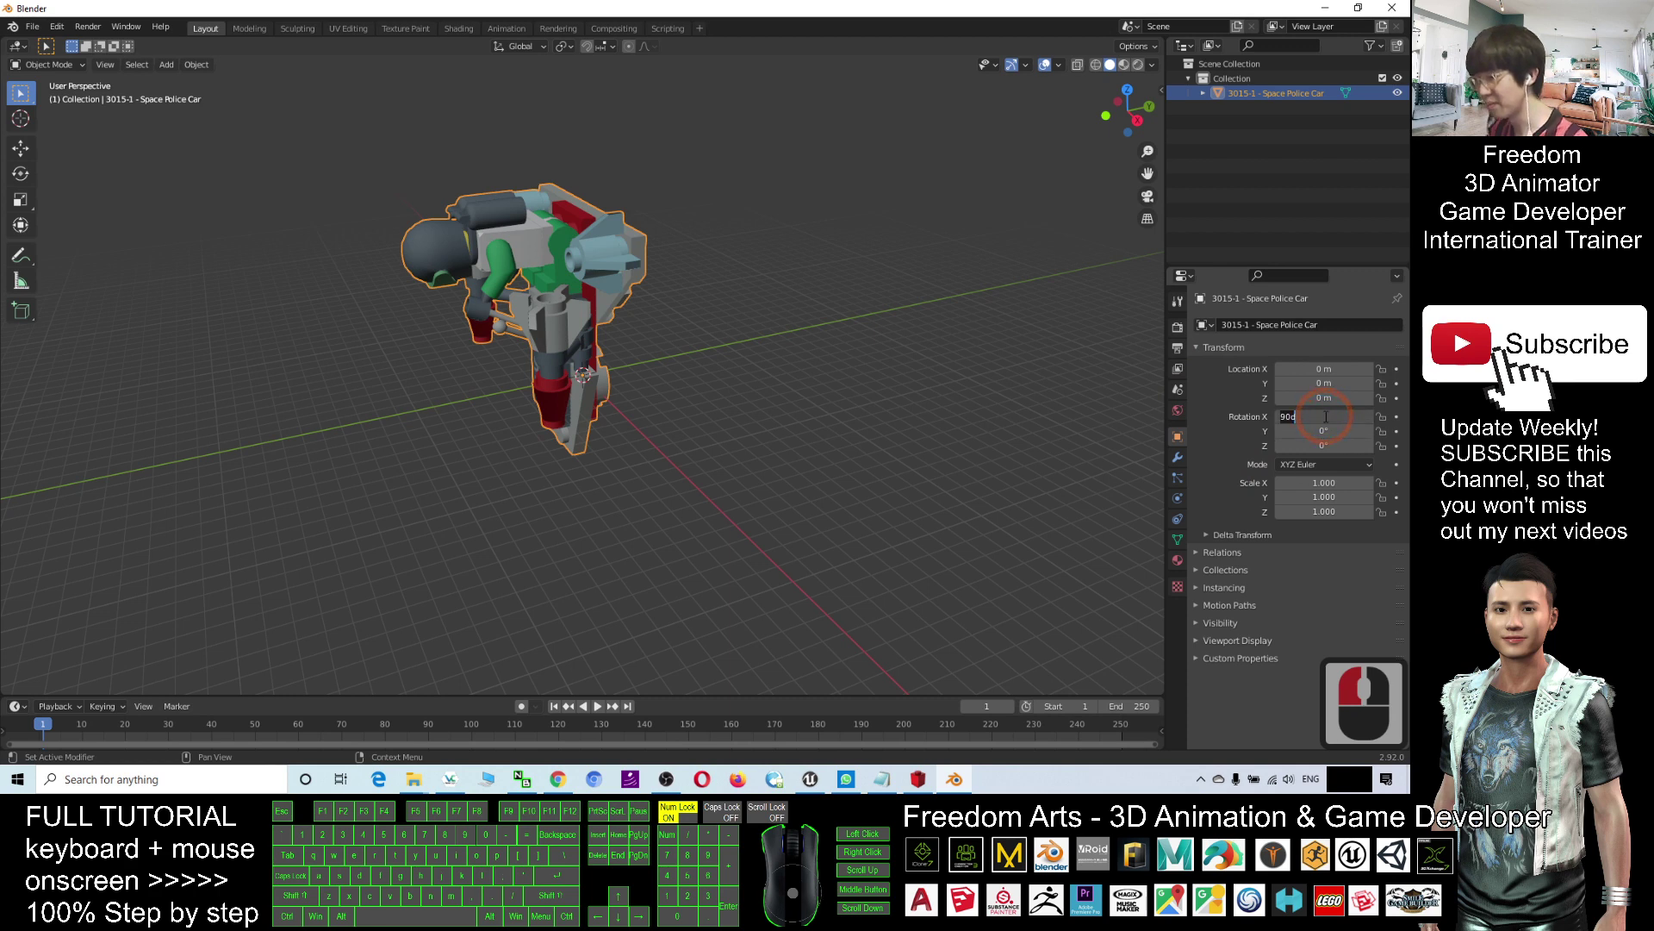
{"action": "key", "text": "Return"}
{"action": "scroll", "coordinate": [896, 321], "scroll_direction": "up", "scroll_amount": 4}
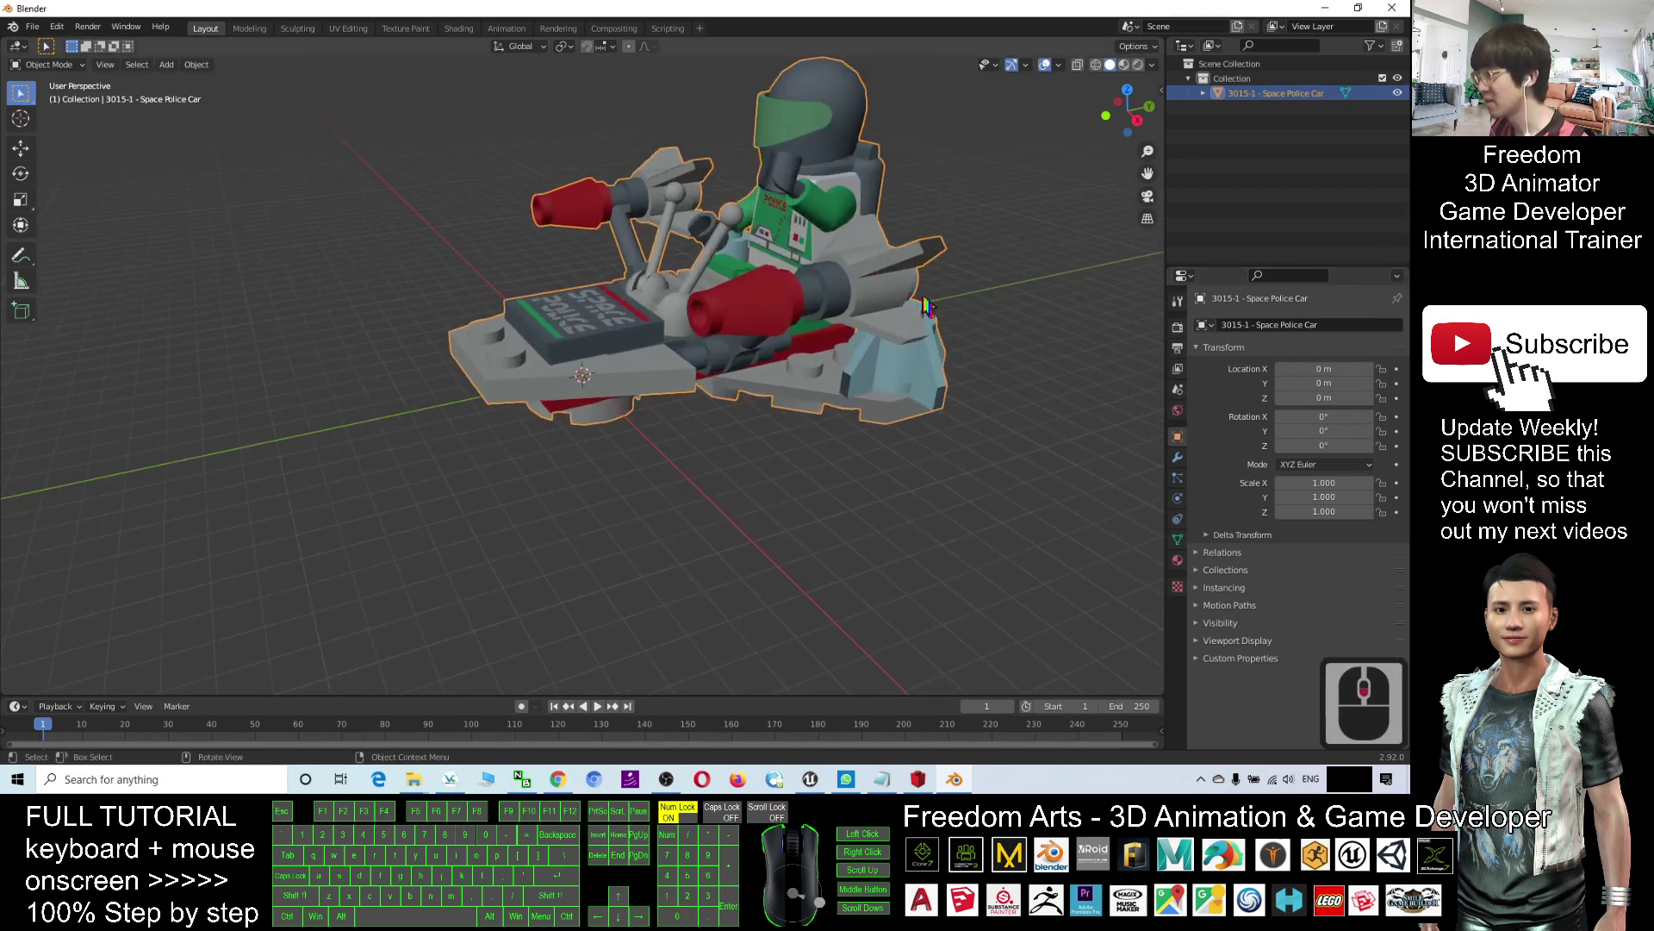
{"action": "scroll", "coordinate": [897, 321], "scroll_direction": "down", "scroll_amount": 2}
Step: Start an FBX export of the car with the path mode set to Copy and textures embedded
{"action": "left_click_drag", "start_coordinate": [1115, 9], "coordinate": [1181, 126]}
{"action": "left_click", "coordinate": [308, 144]}
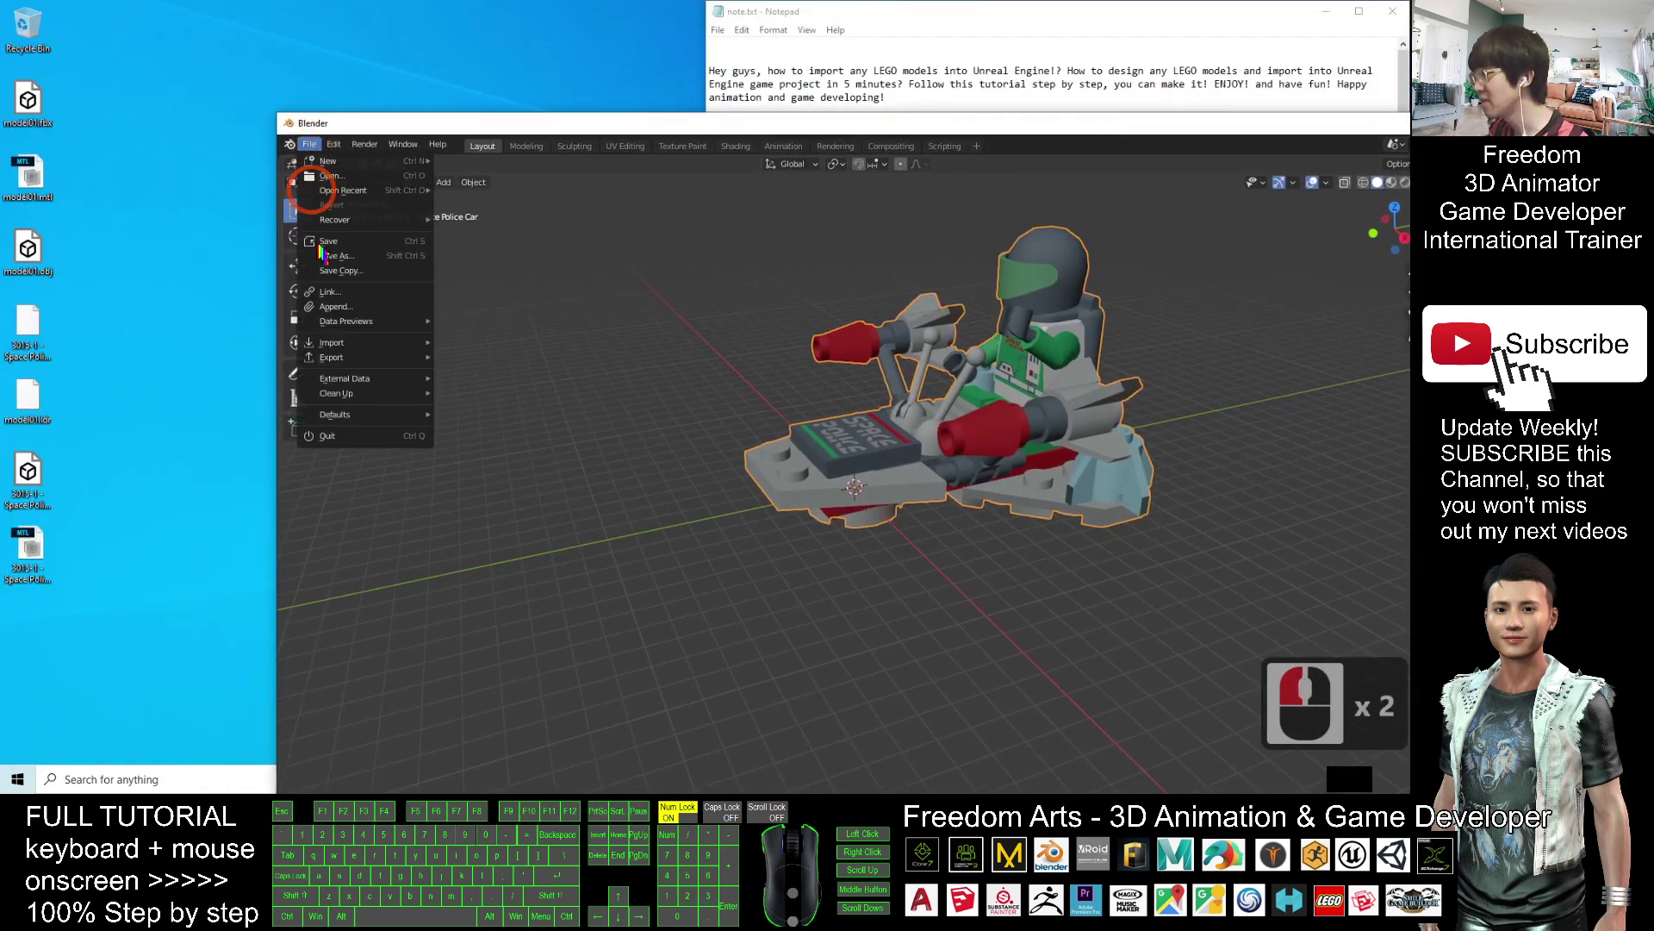
{"action": "left_click", "coordinate": [349, 357]}
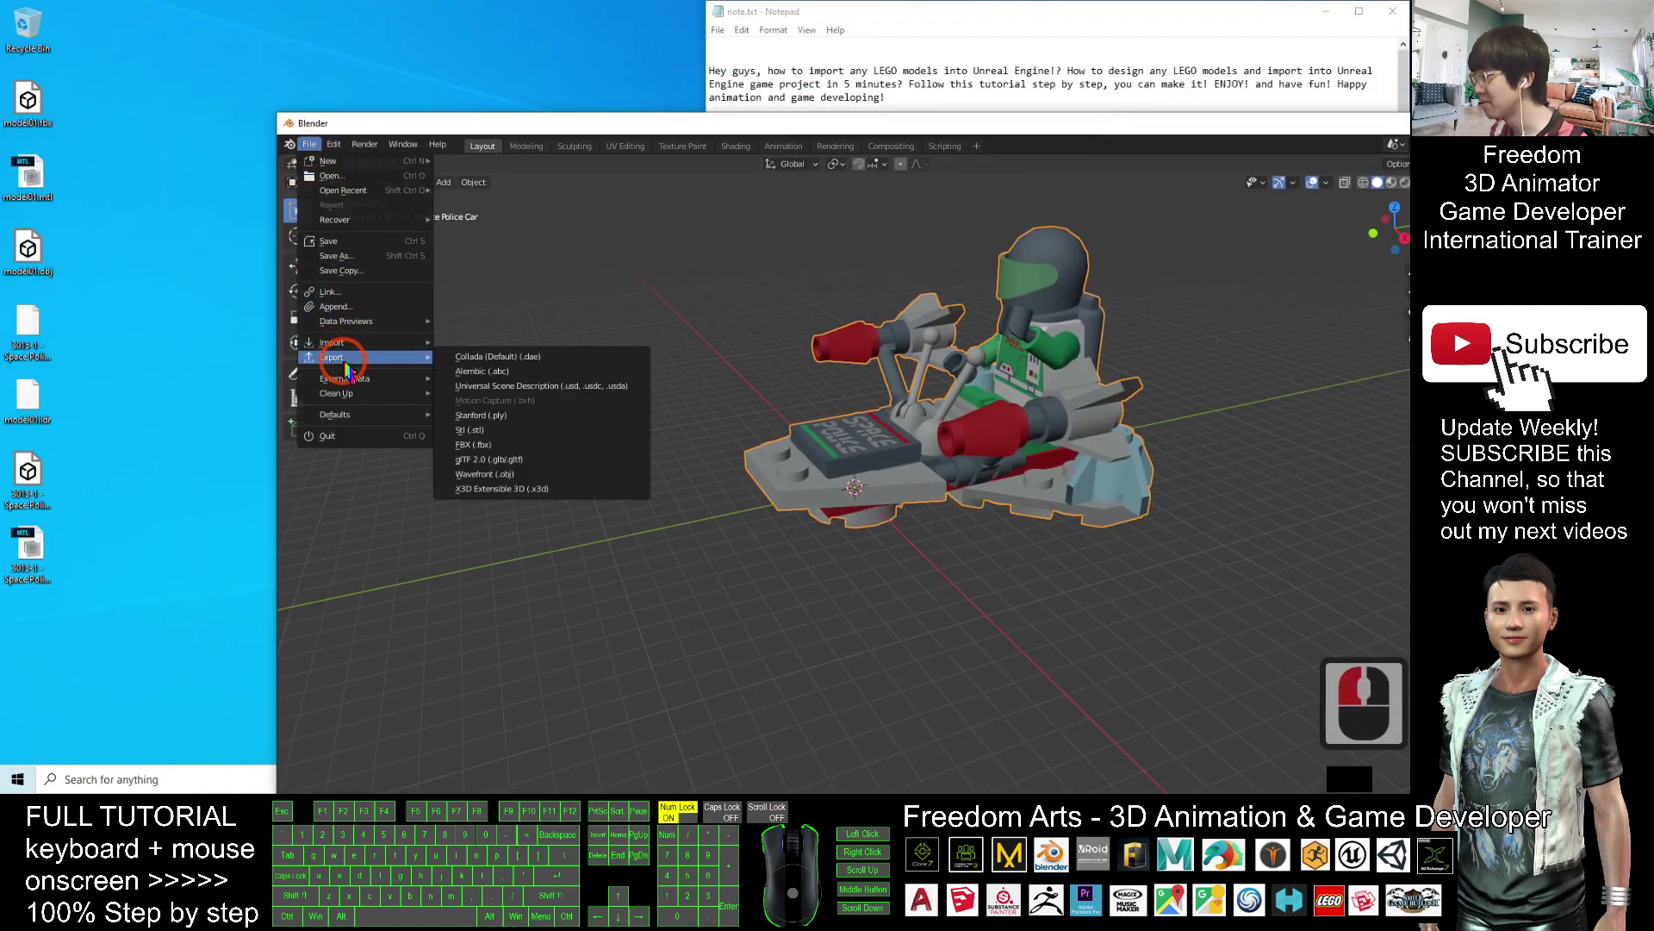
{"action": "left_click", "coordinate": [474, 445]}
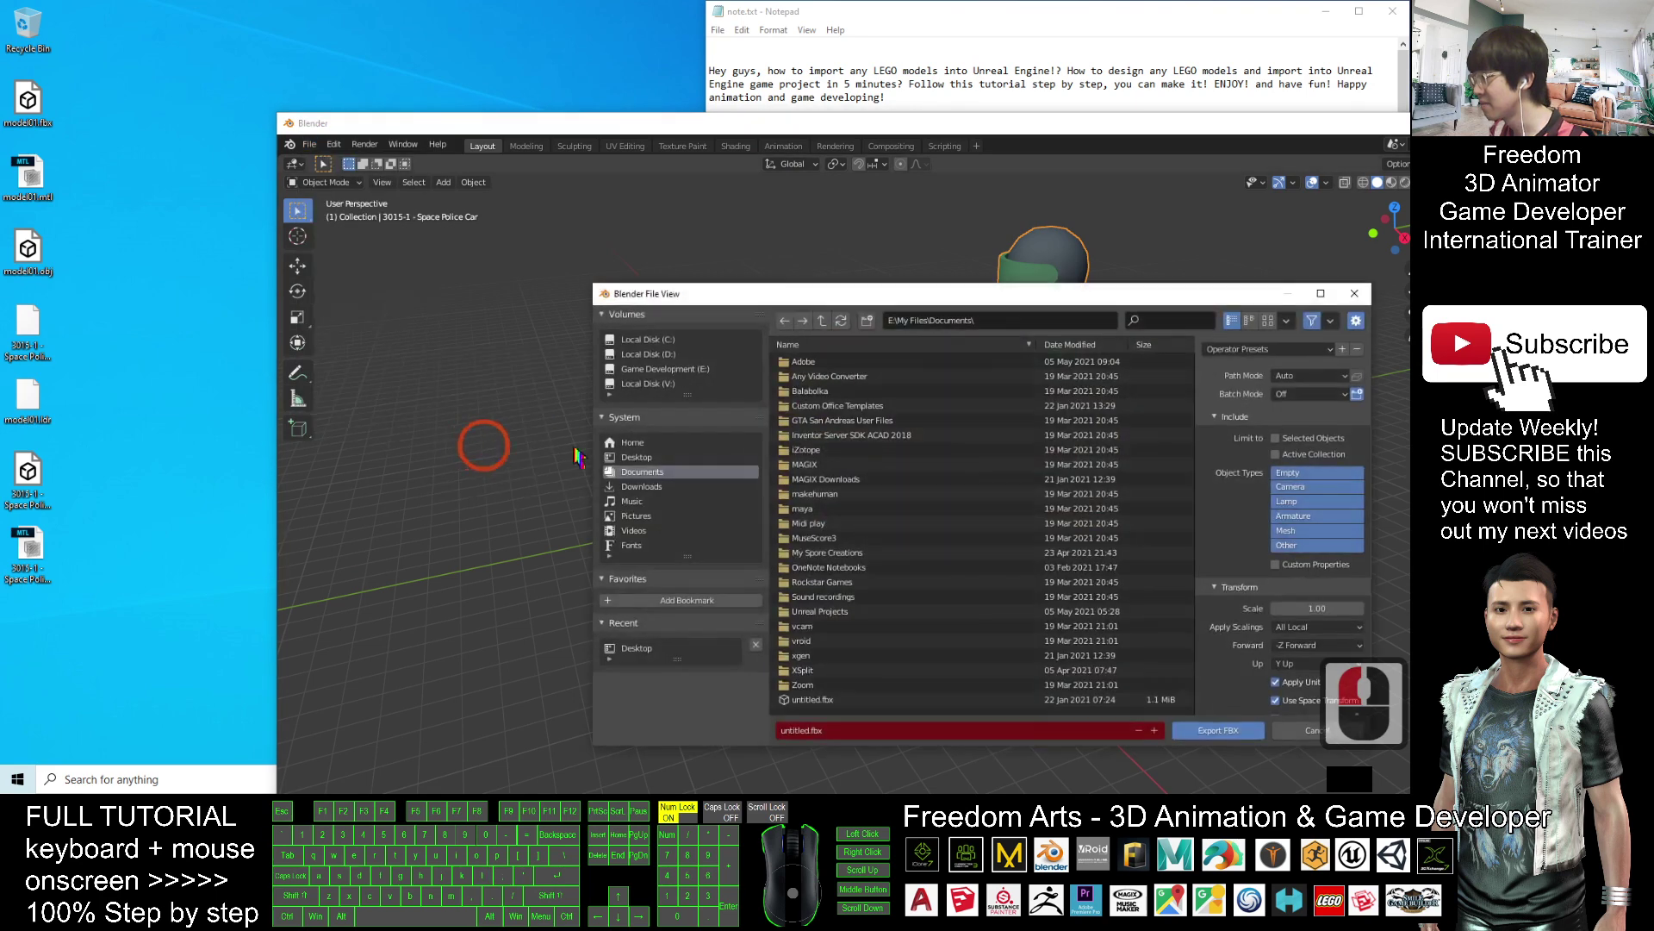
{"action": "left_click_drag", "start_coordinate": [1003, 290], "coordinate": [656, 238]}
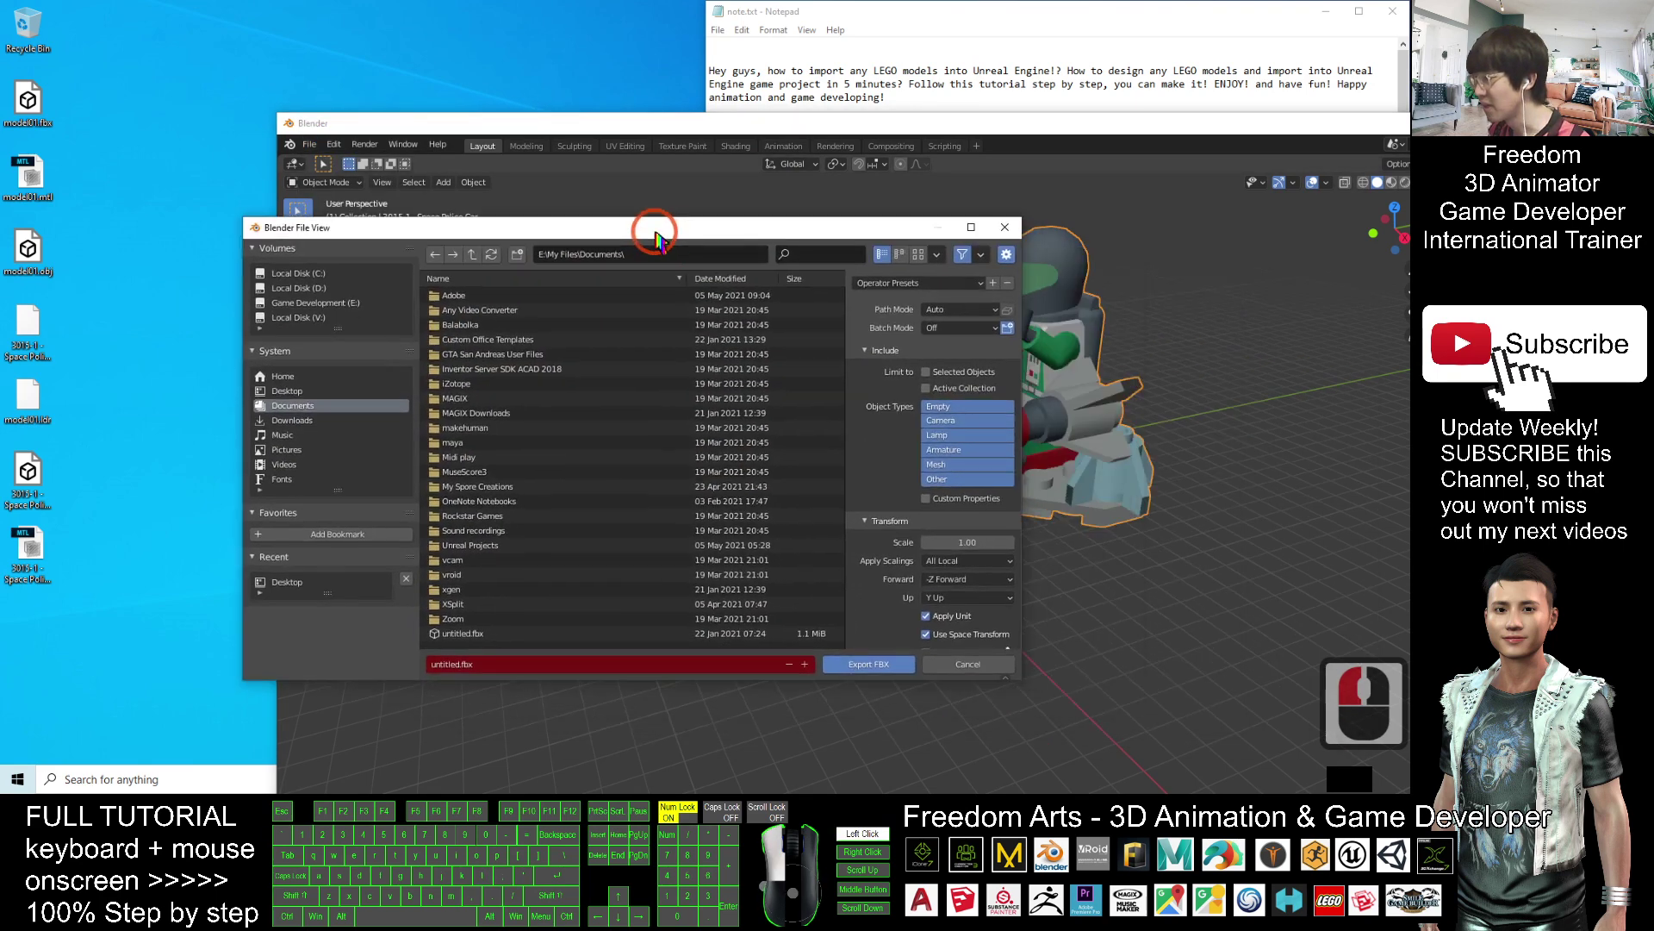
{"action": "left_click", "coordinate": [961, 308]}
{"action": "left_click", "coordinate": [942, 409]}
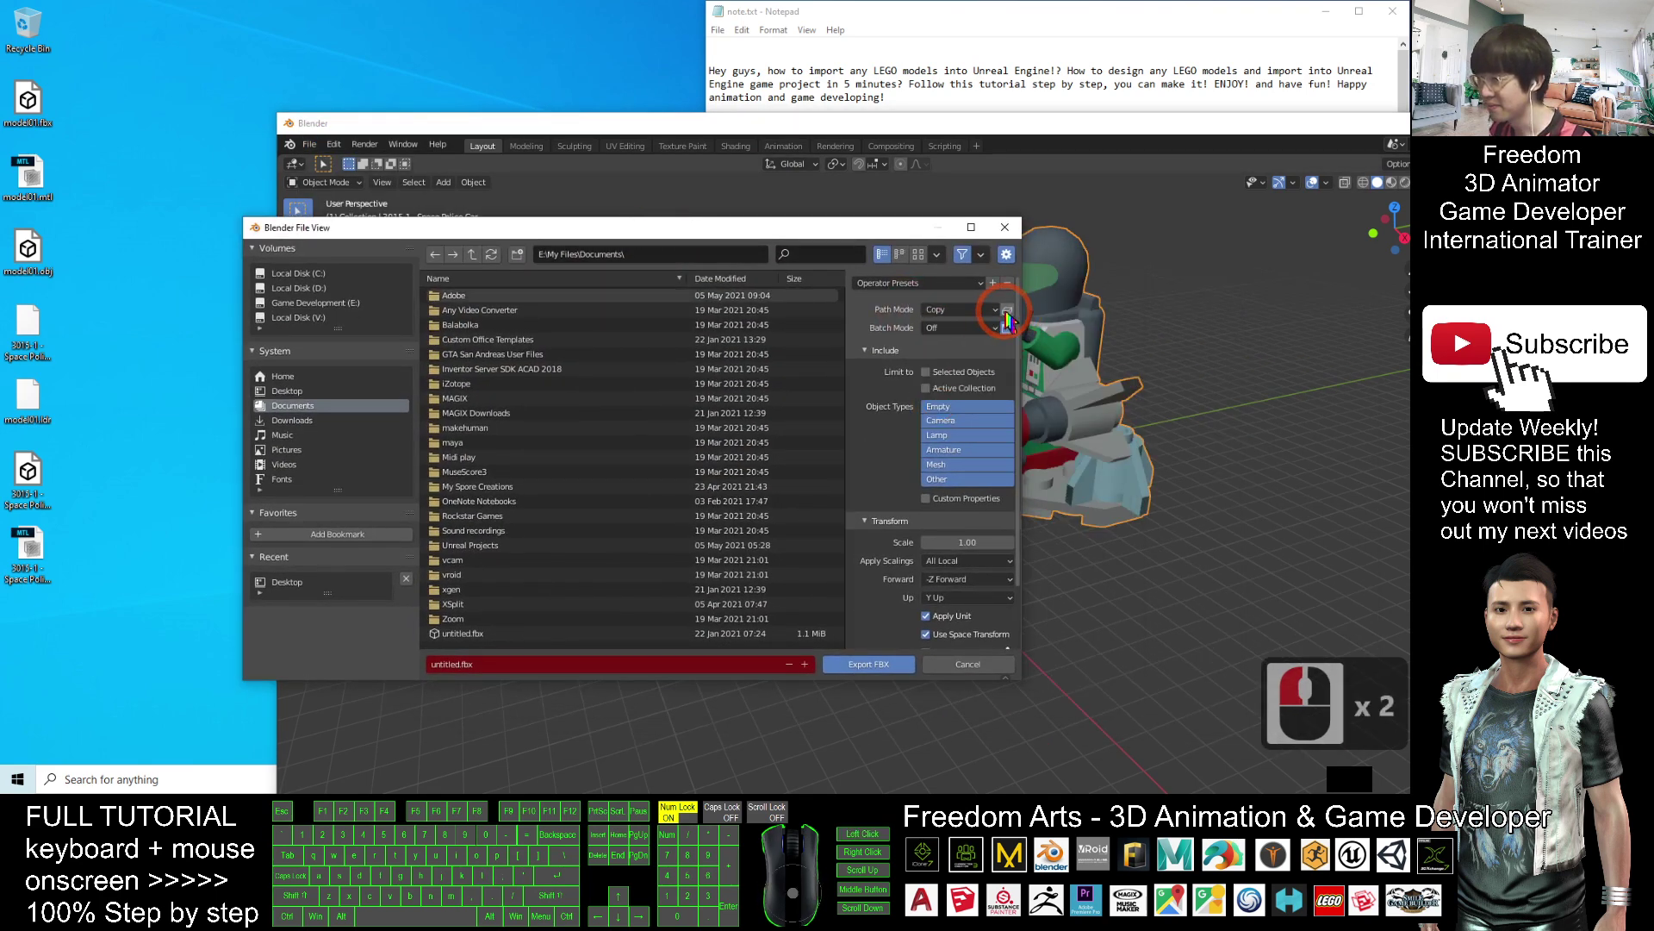
{"action": "left_click", "coordinate": [1006, 310]}
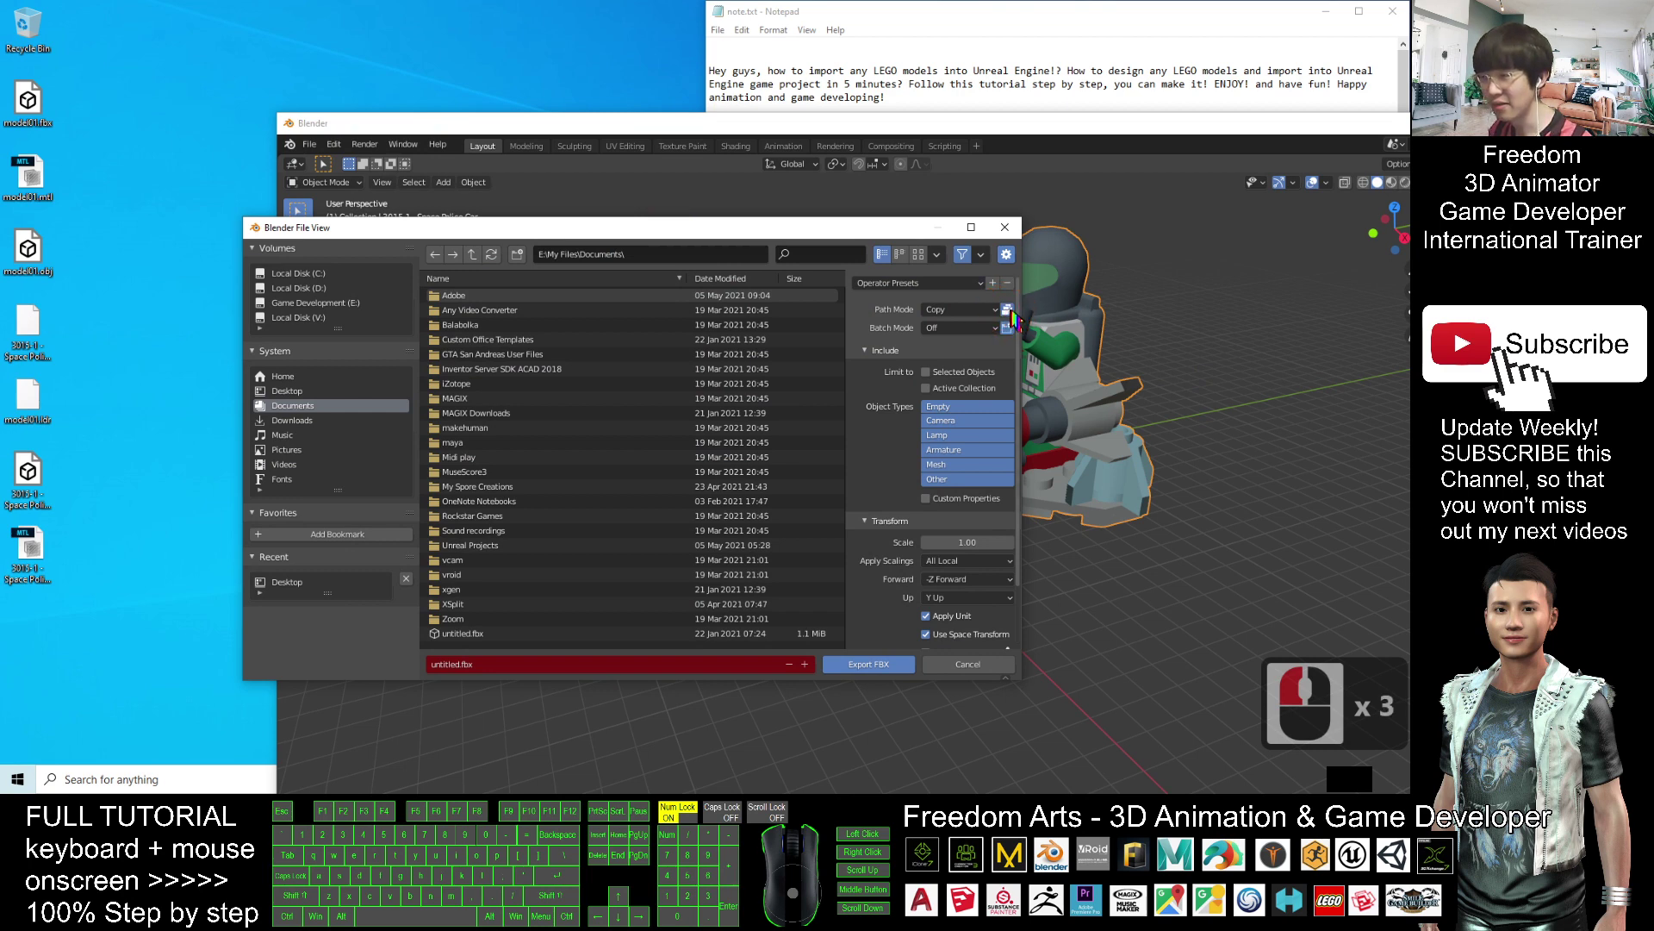
Step: Export the FBX to the Desktop as 3015-1 - Space Police Car.fbx, reusing the name of the existing OBJ file
{"action": "left_click", "coordinate": [287, 392]}
{"action": "left_click", "coordinate": [25, 513]}
{"action": "left_click", "coordinate": [26, 509]}
{"action": "key", "text": "ctrl+c"}
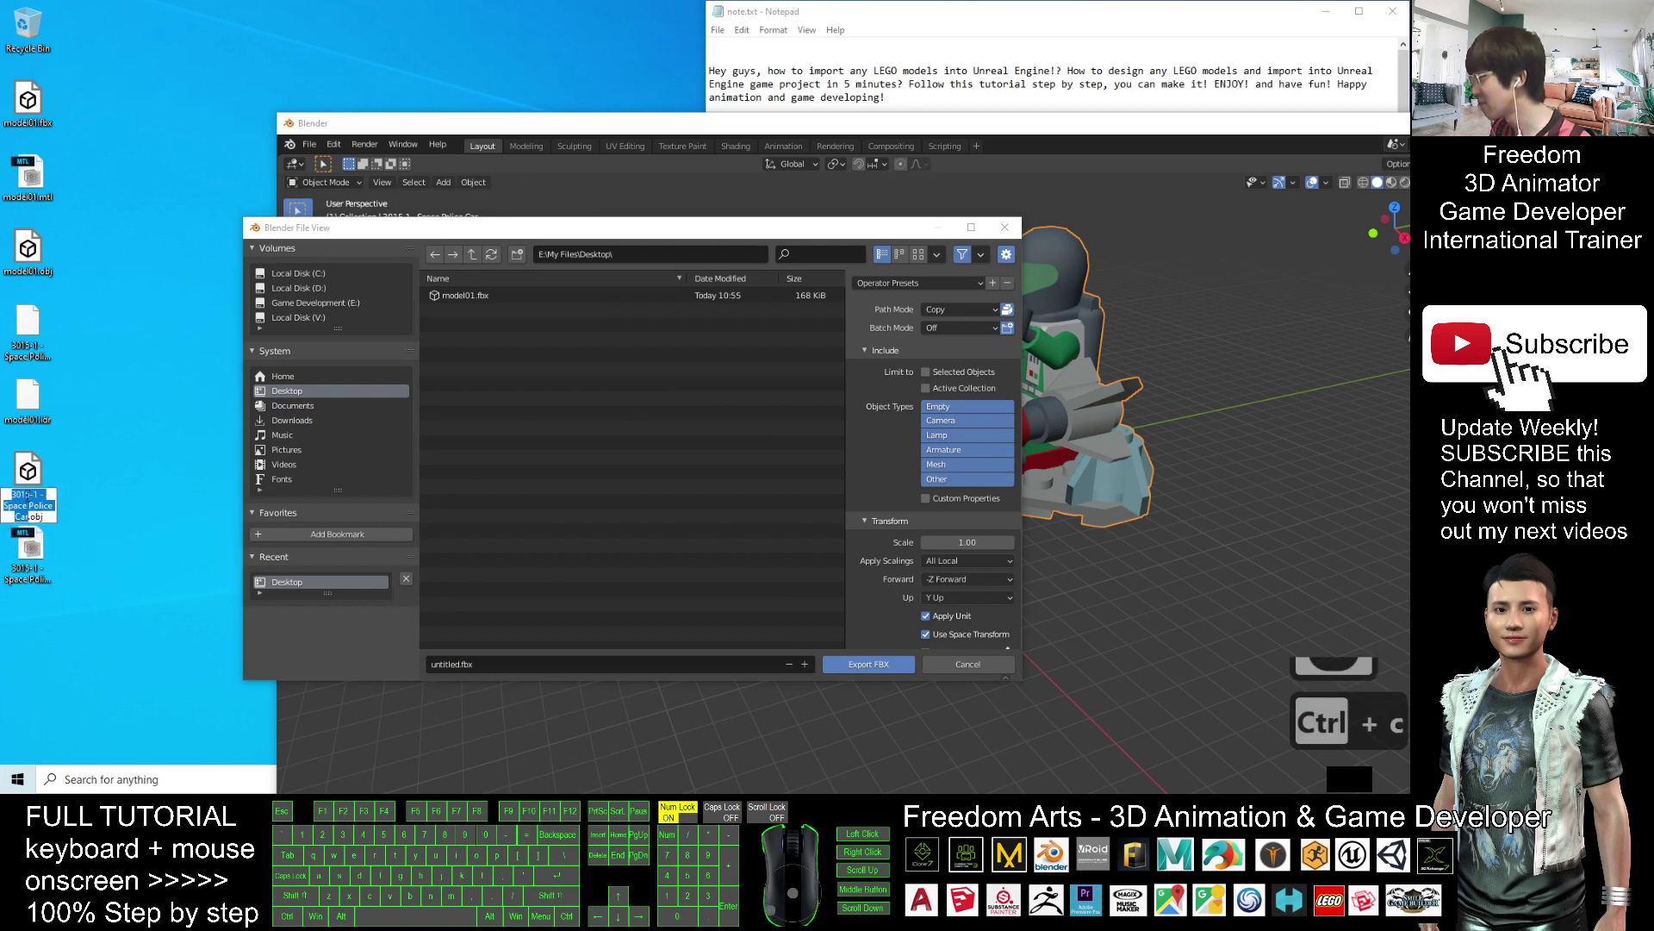
{"action": "left_click", "coordinate": [508, 666]}
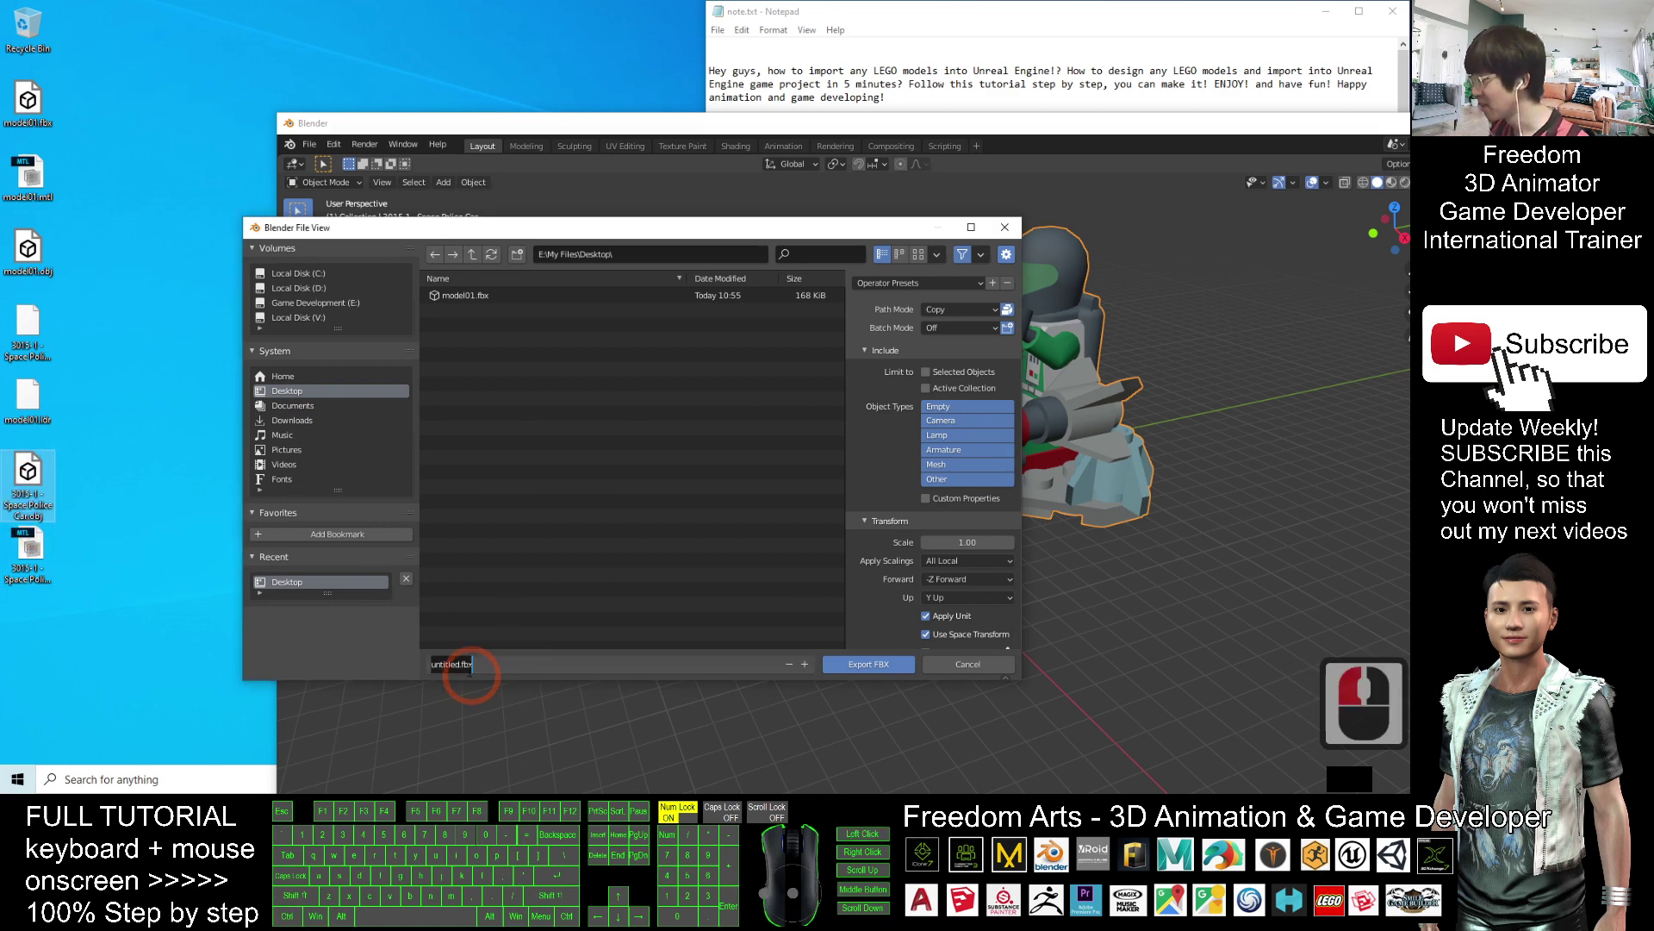
{"action": "key", "text": "ctrl+v"}
{"action": "left_click", "coordinate": [856, 665]}
{"action": "left_click", "coordinate": [854, 666]}
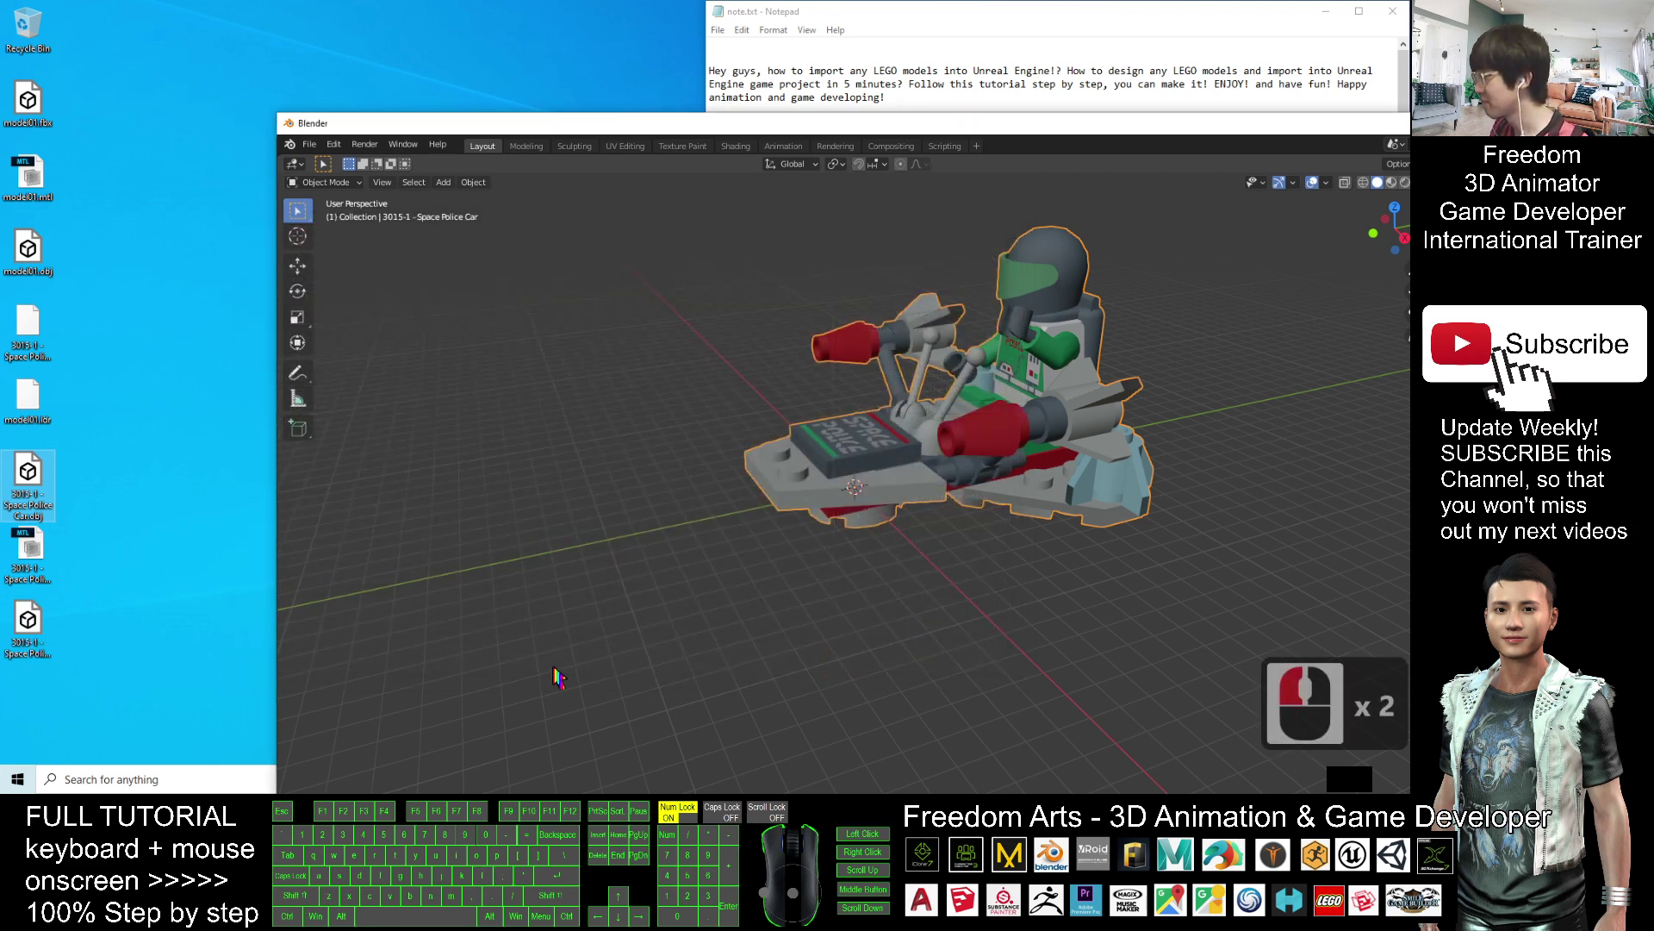
Step: Minimize Blender, switch to the LegoToUE4_demo01 project in Unreal Engine and go up to the LegoModel content folder
{"action": "double_click", "coordinate": [60, 651]}
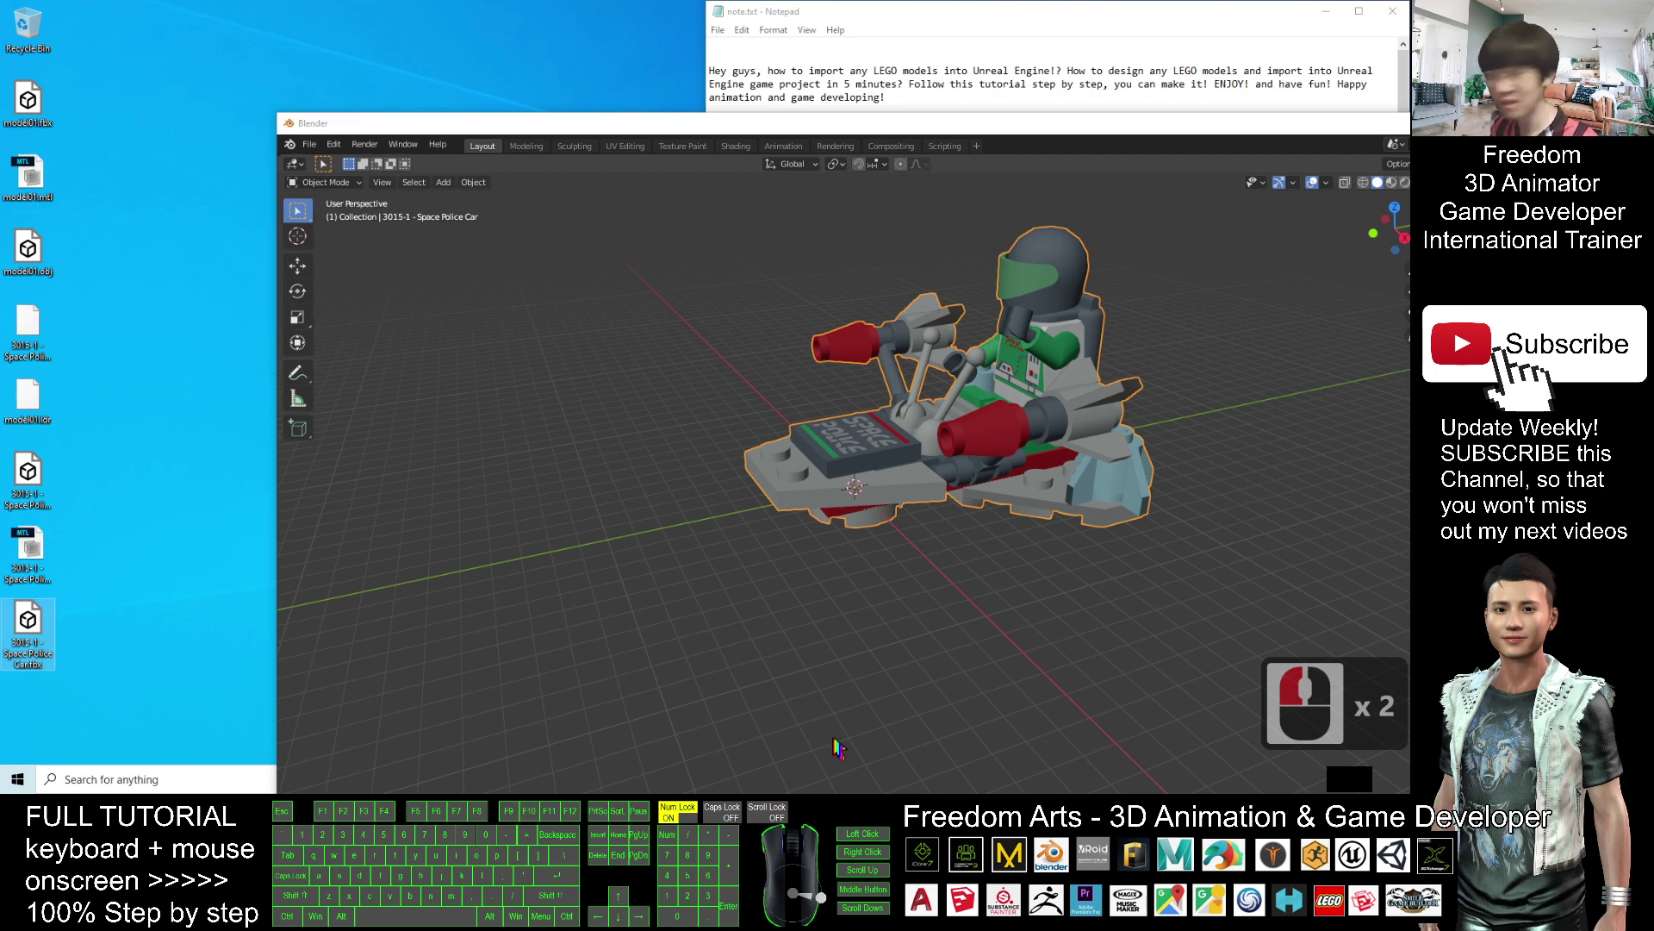
{"action": "double_click", "coordinate": [870, 123]}
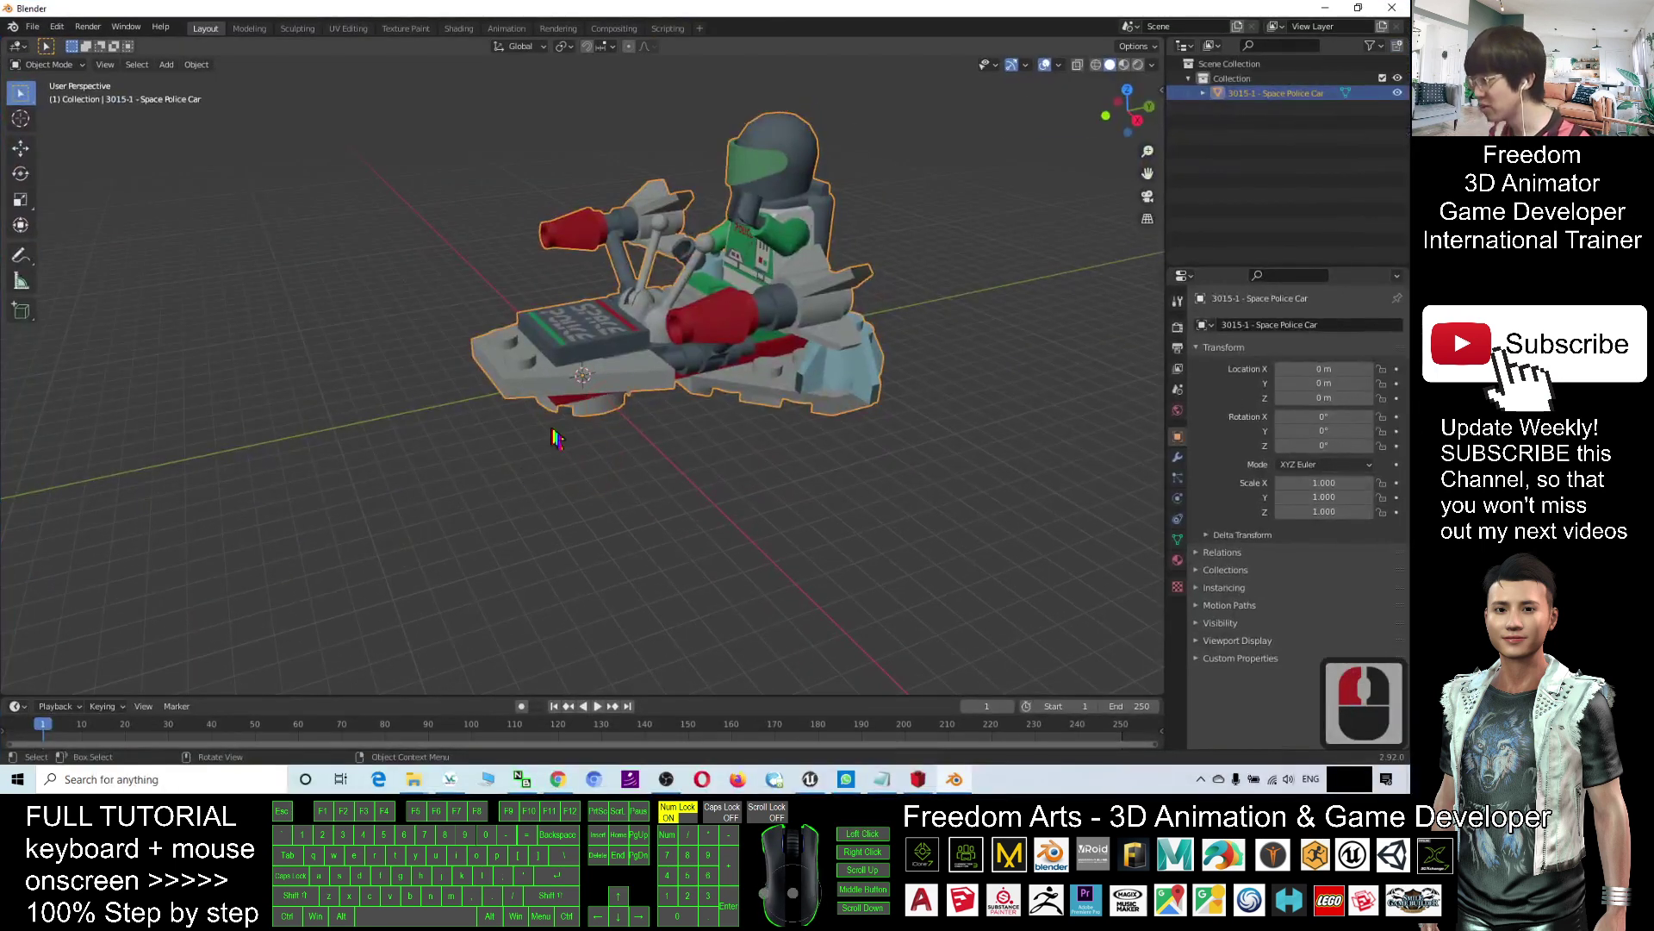
{"action": "left_click", "coordinate": [1324, 8]}
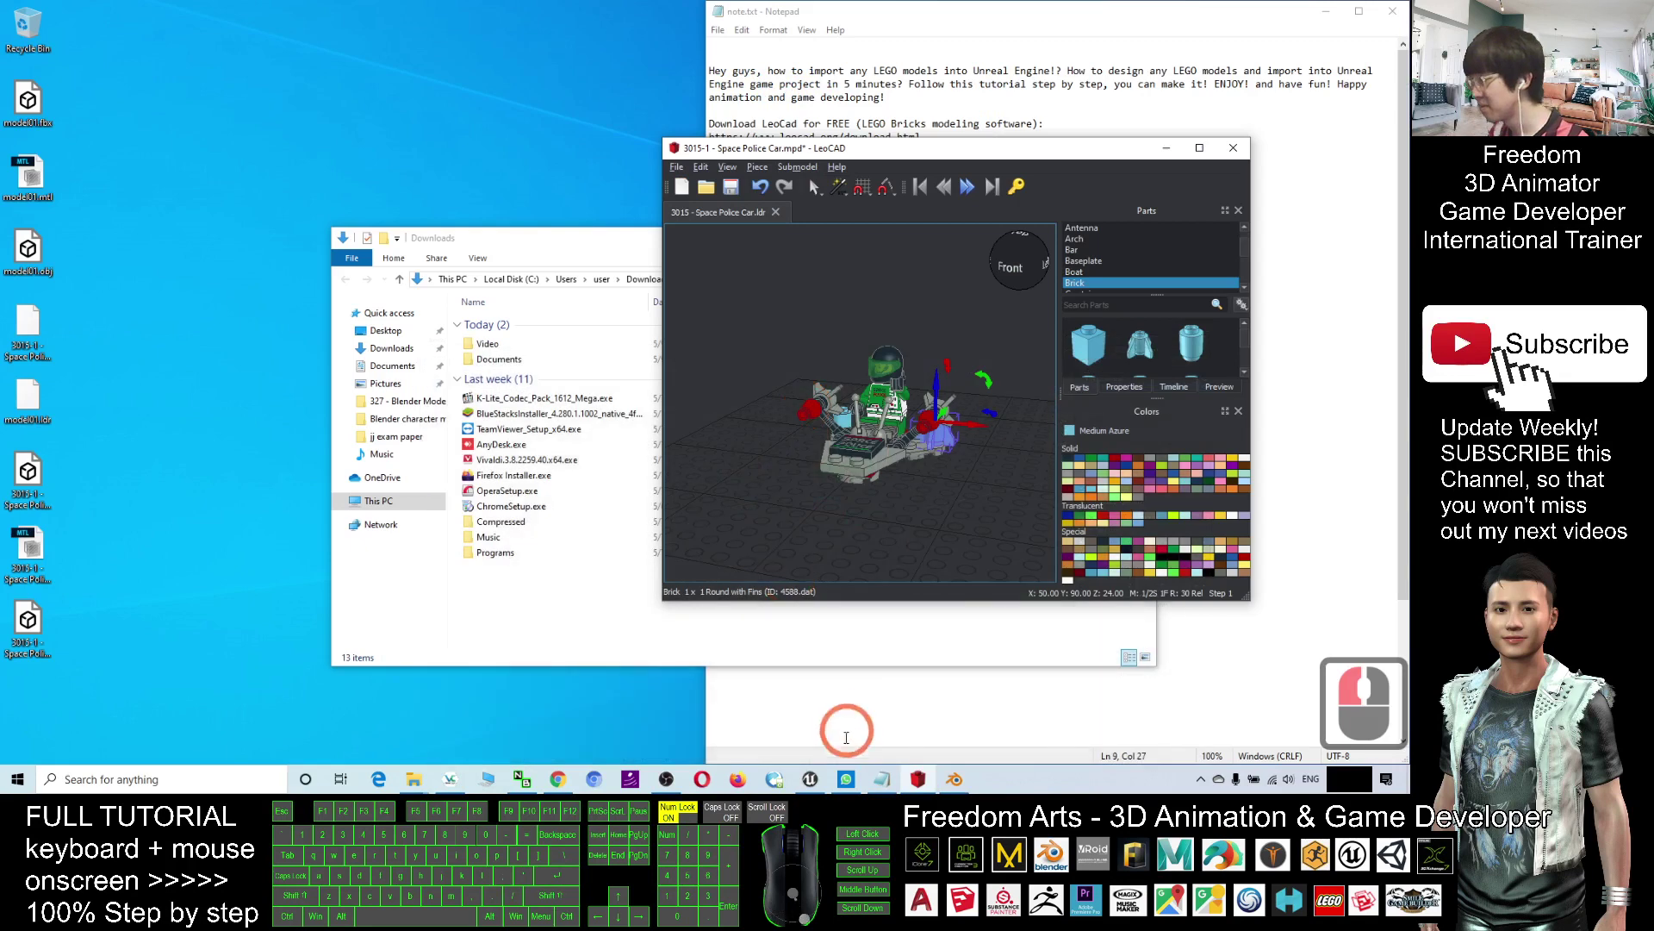
{"action": "left_click", "coordinate": [810, 779]}
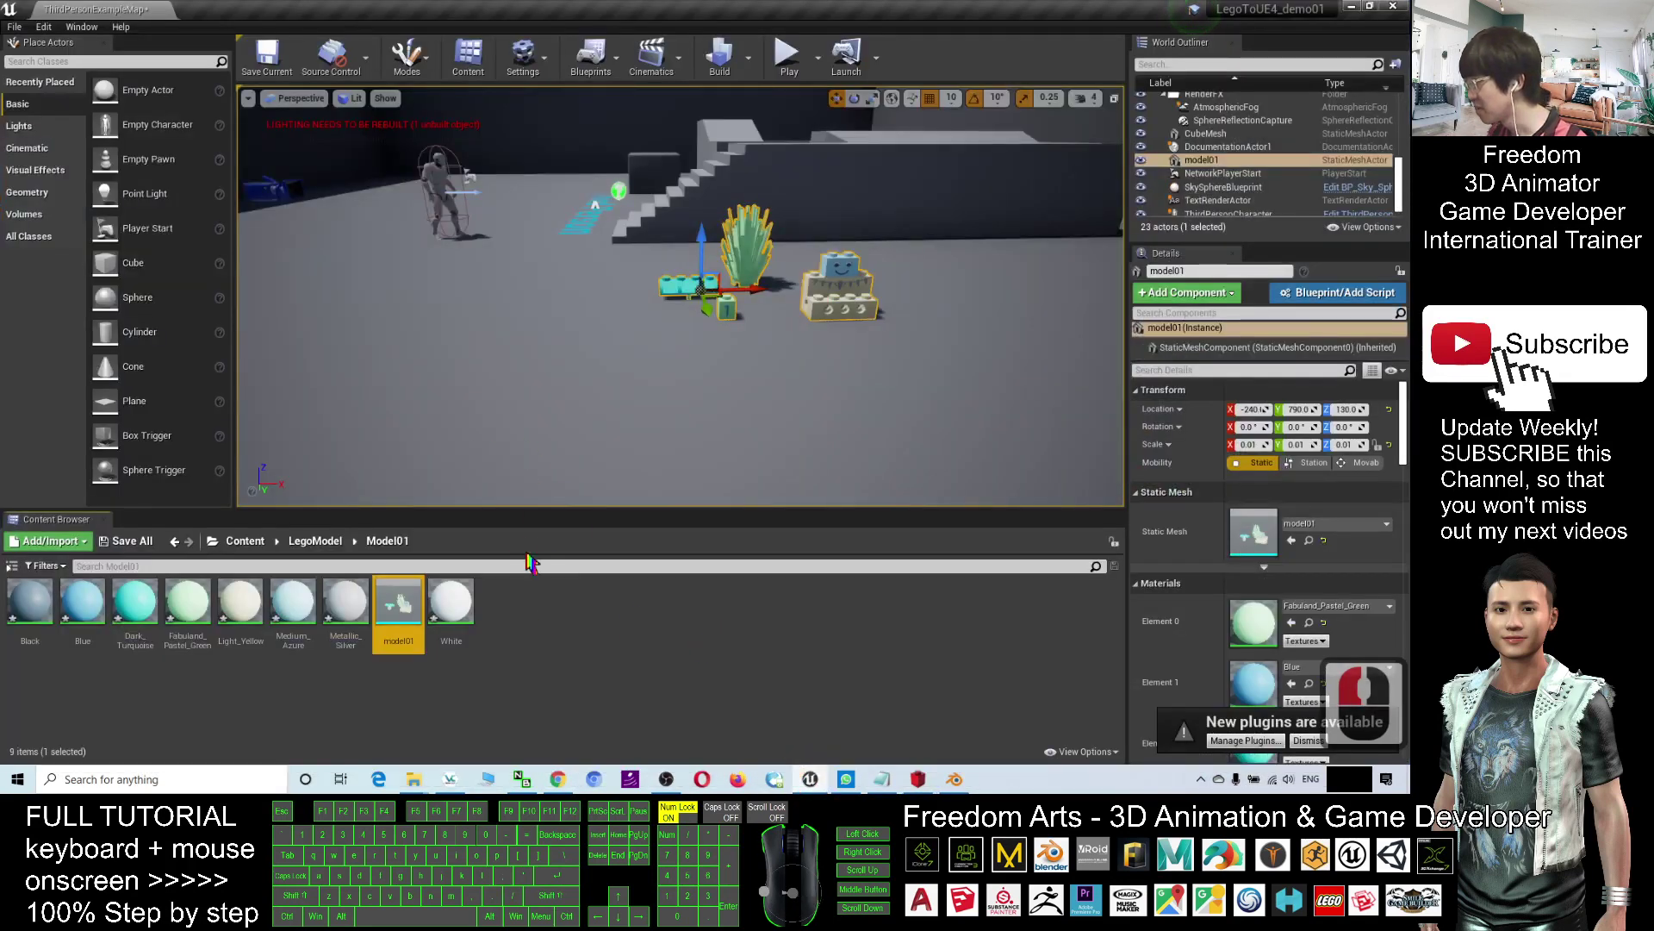
{"action": "left_click", "coordinate": [313, 543]}
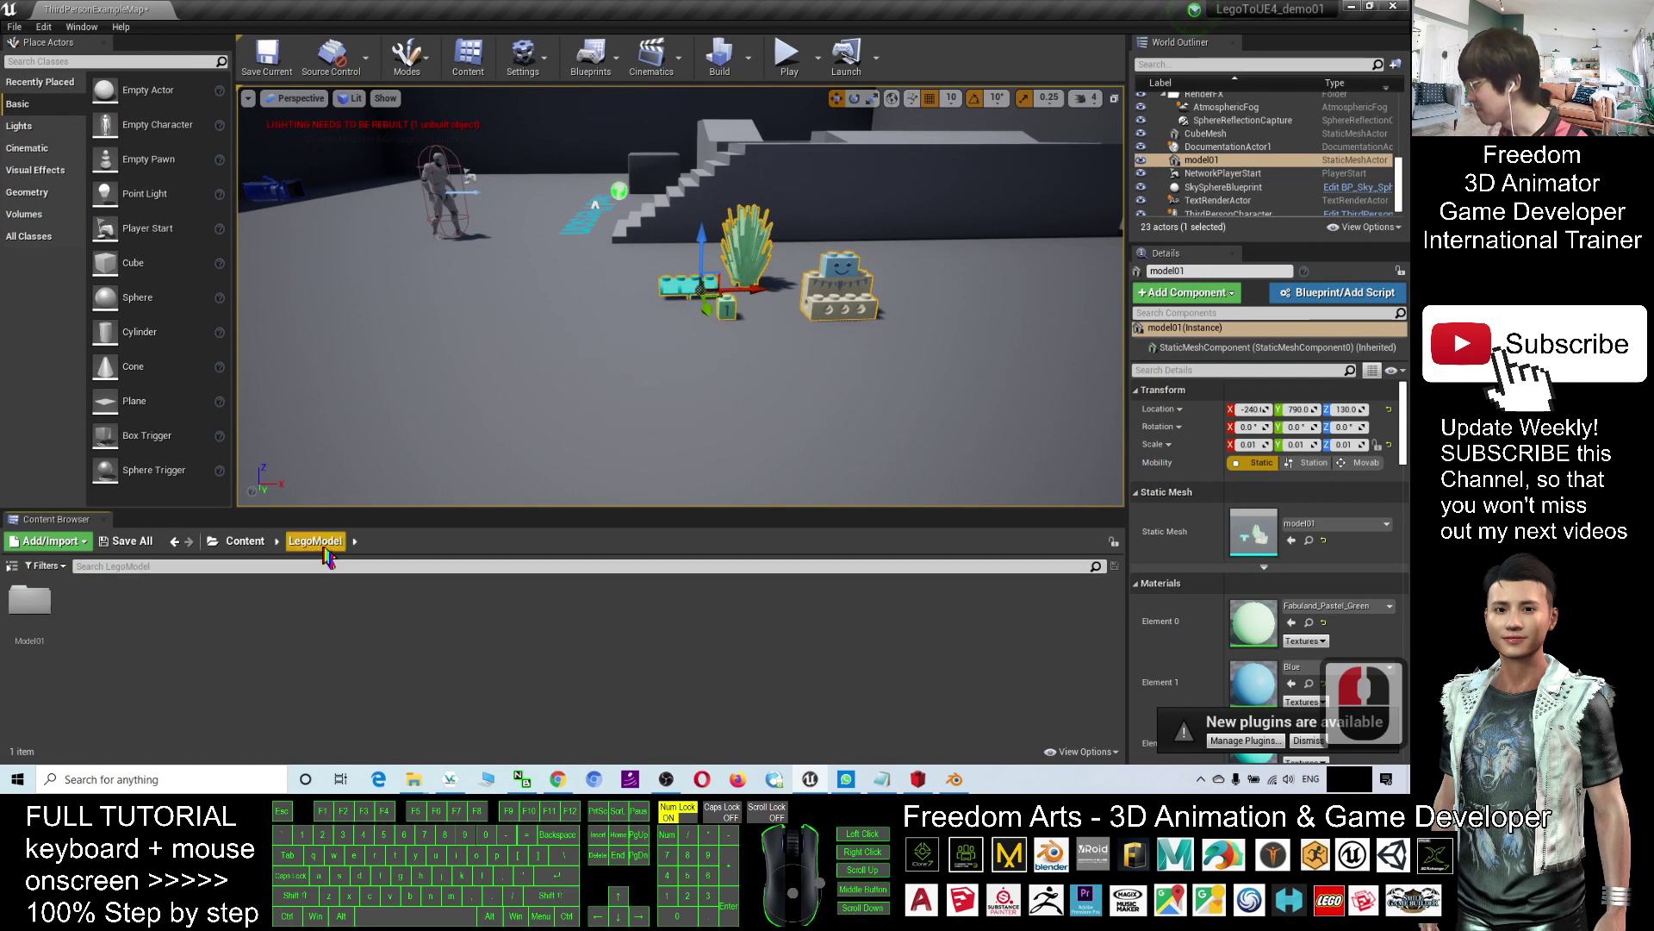
Step: Create a new folder inside LegoModel and name it spacePoliceCar
{"action": "right_click", "coordinate": [129, 645]}
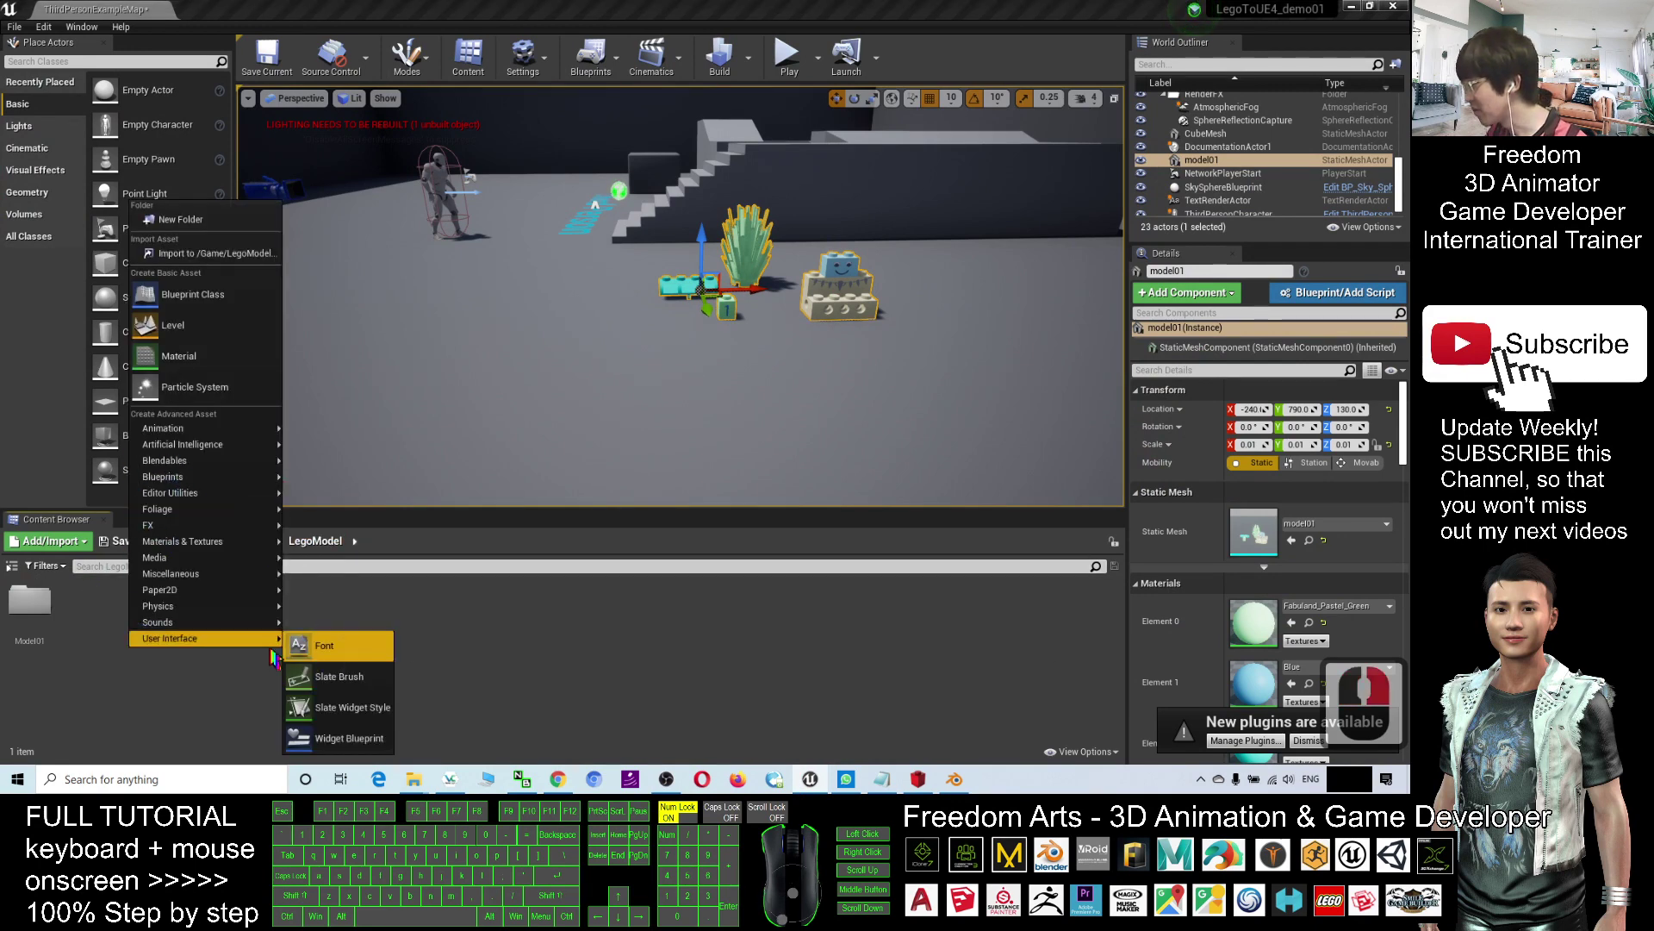
{"action": "left_click", "coordinate": [172, 219]}
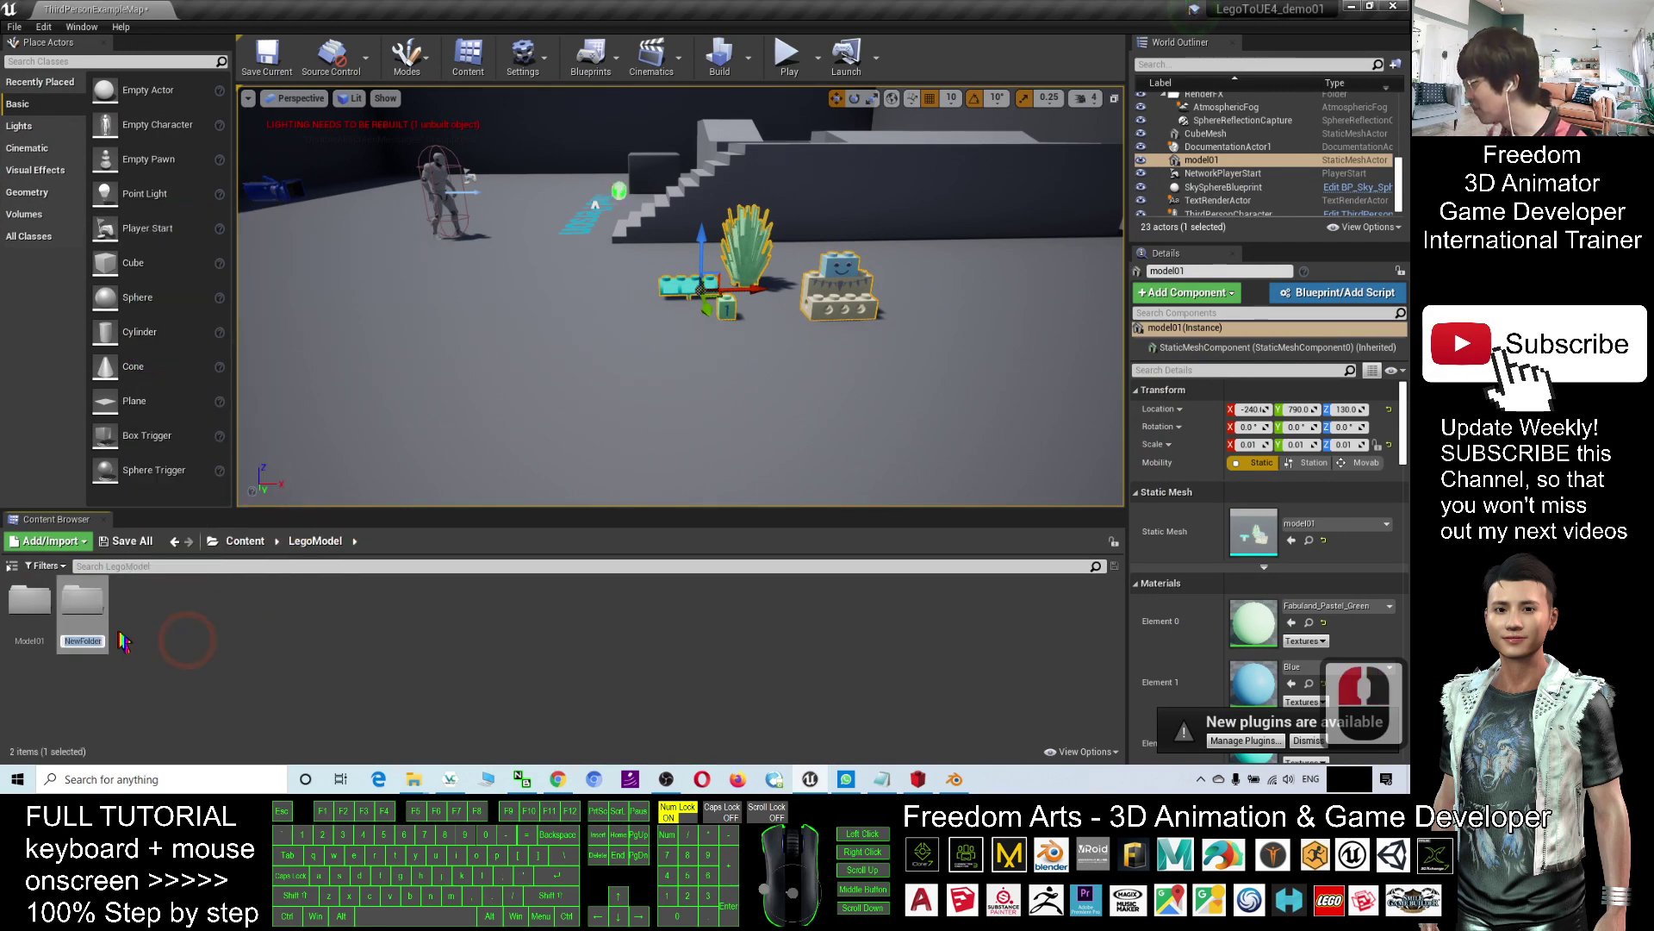
{"action": "type", "text": "Police Car"}
{"action": "left_click", "coordinate": [136, 601]}
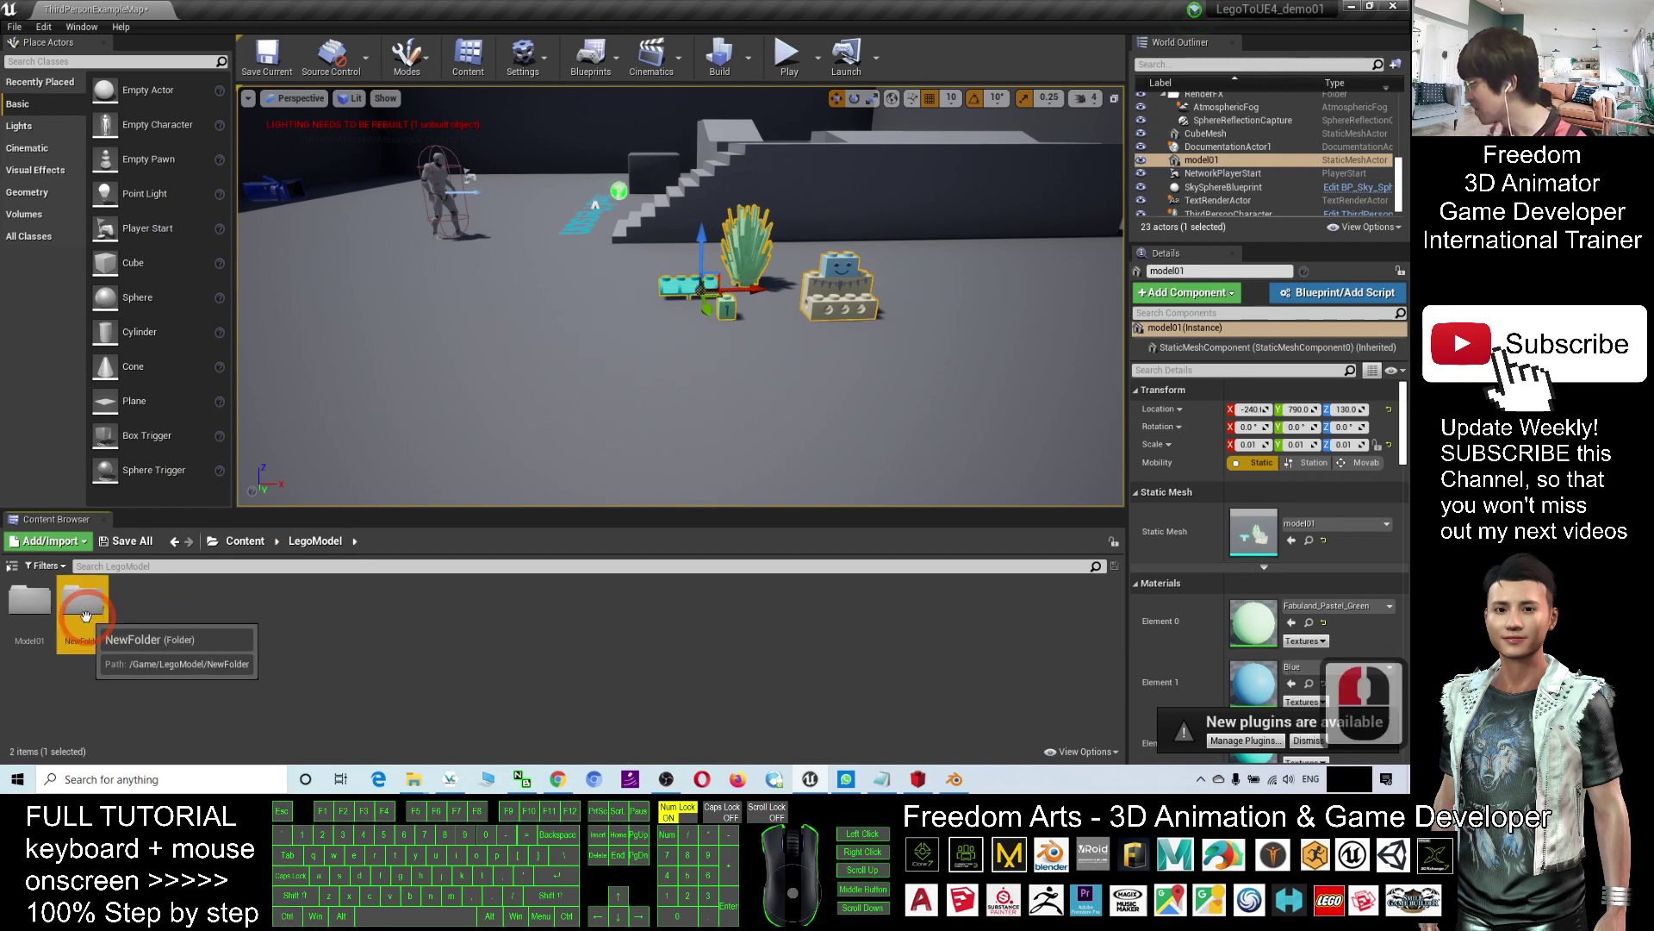
{"action": "left_click", "coordinate": [90, 602]}
{"action": "key", "text": "F2"}
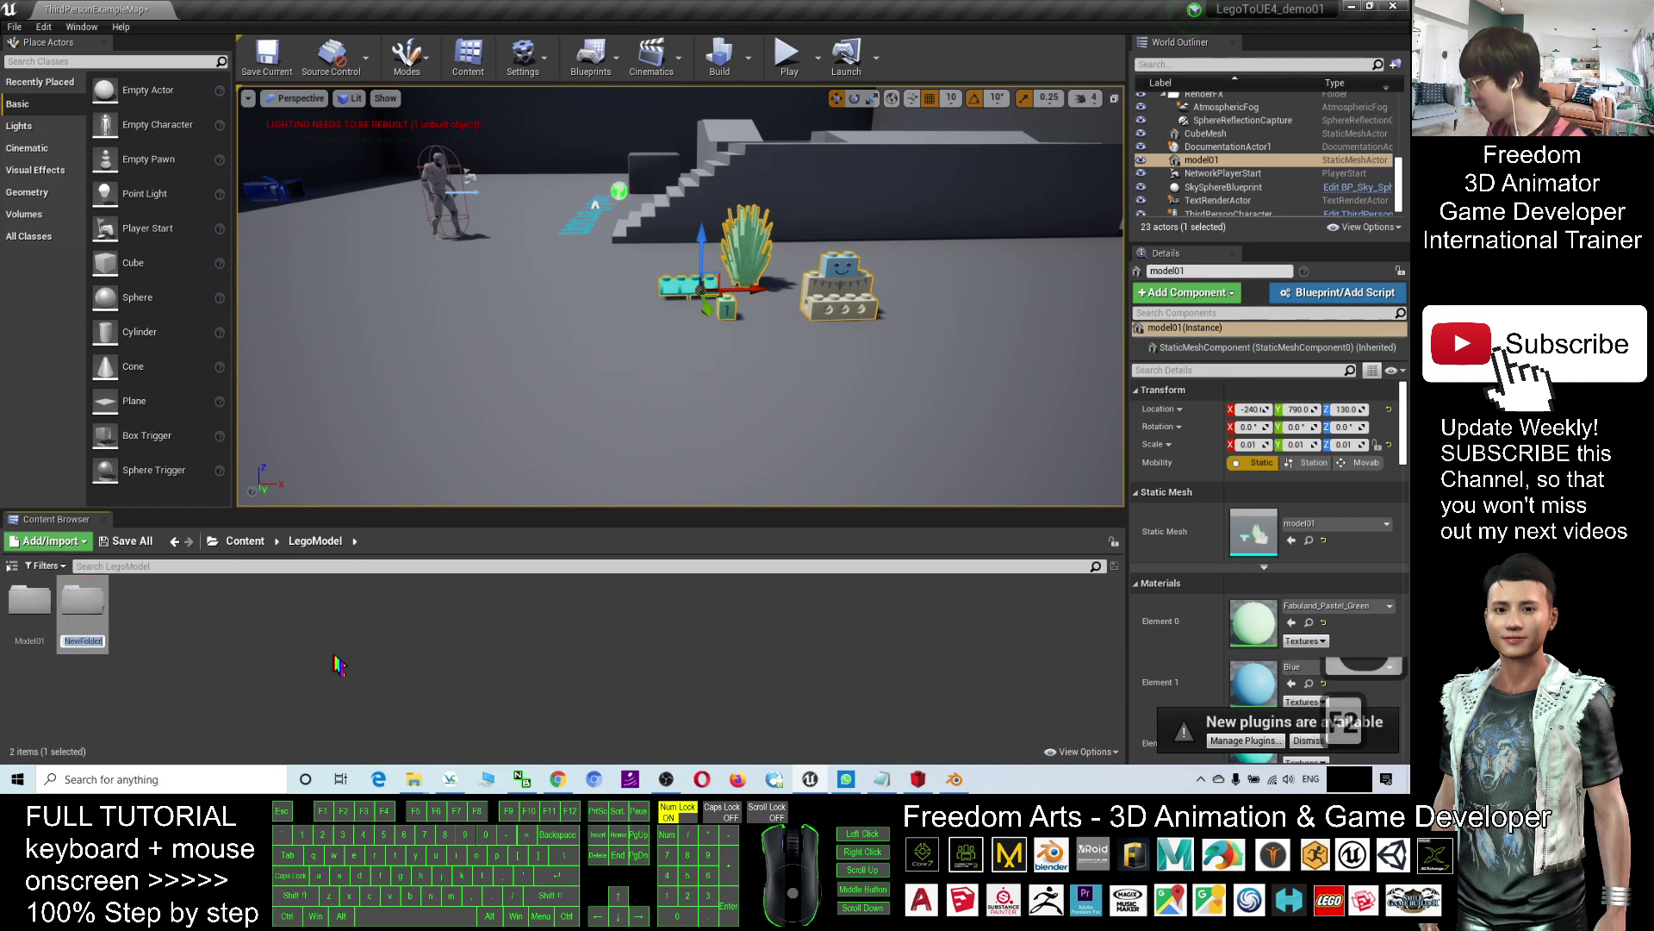
{"action": "type", "text": "spacePolic"}
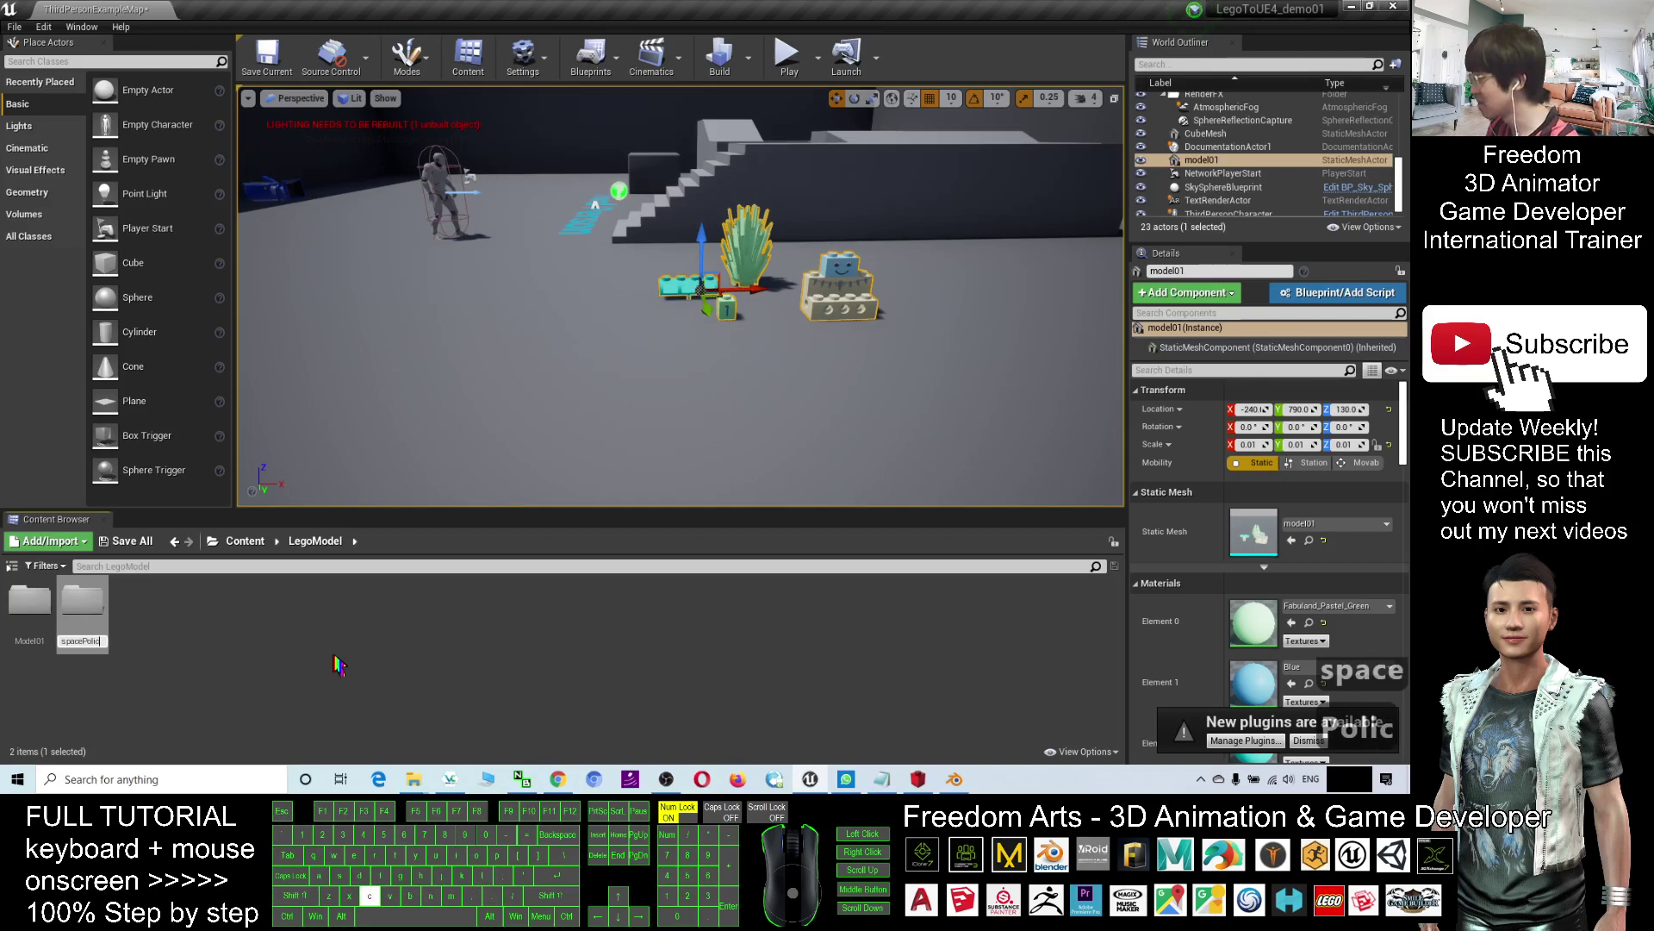
{"action": "type", "text": "e Car"}
{"action": "key", "text": "Return"}
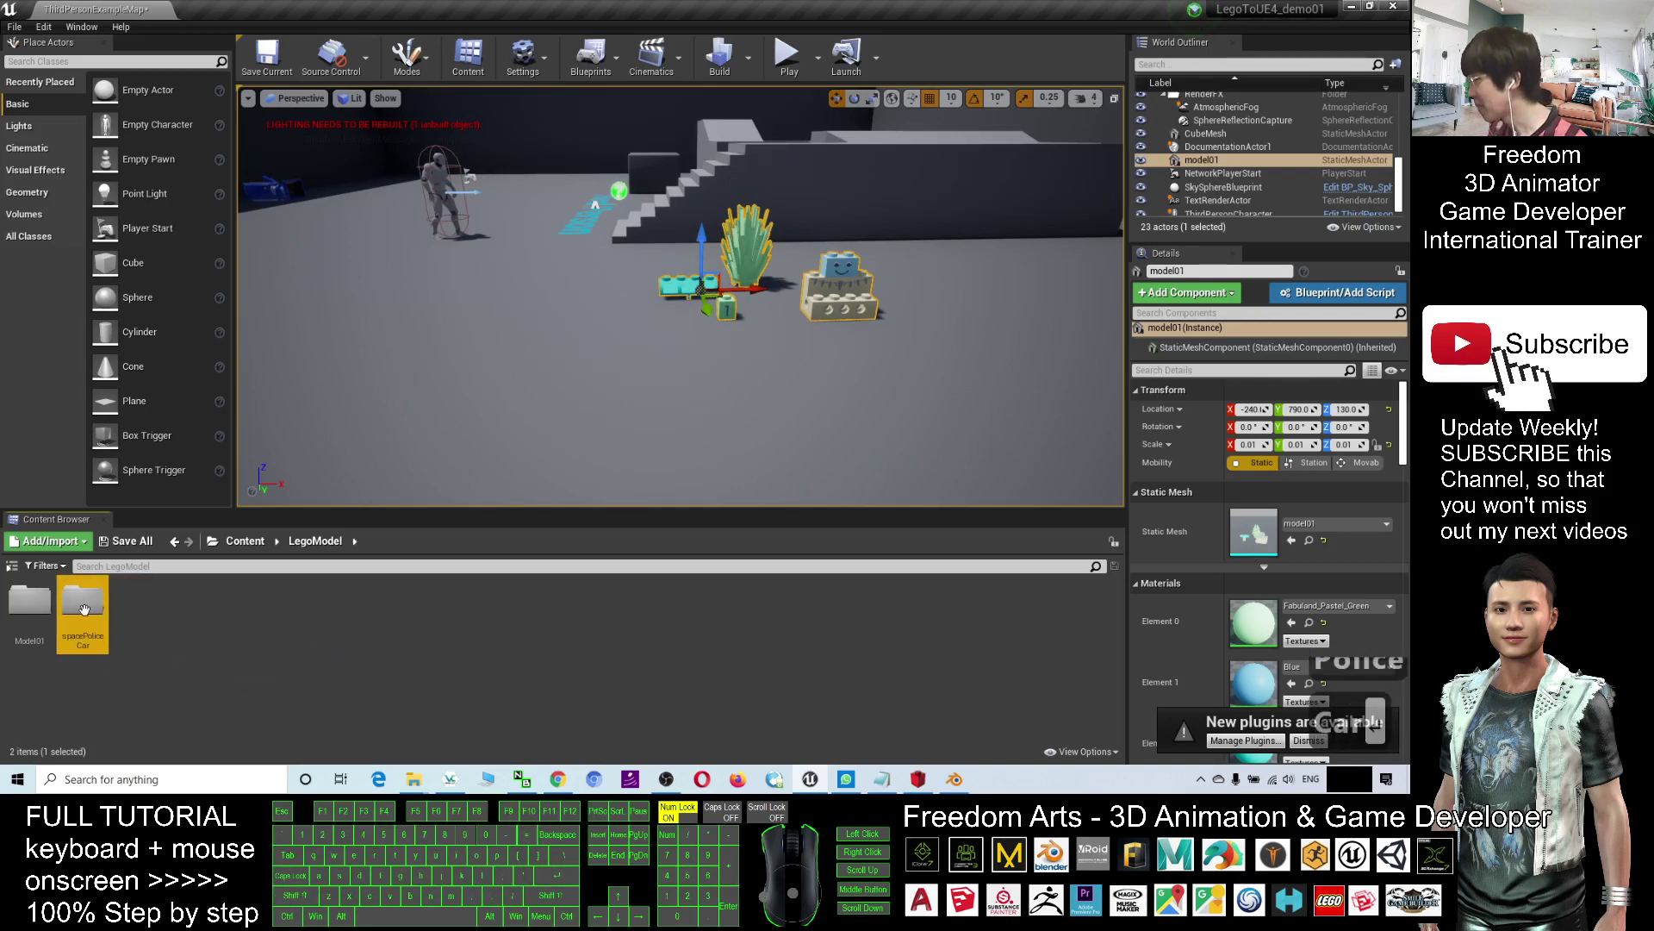
Step: Open the spacePoliceCar folder, shrink the editor window and bring in 3015-1 - Space Police Car.fbx from the Desktop
{"action": "double_click", "coordinate": [83, 614]}
{"action": "double_click", "coordinate": [504, 10]}
{"action": "left_click_drag", "start_coordinate": [504, 13], "coordinate": [767, 106]}
{"action": "left_click_drag", "start_coordinate": [39, 633], "coordinate": [548, 581]}
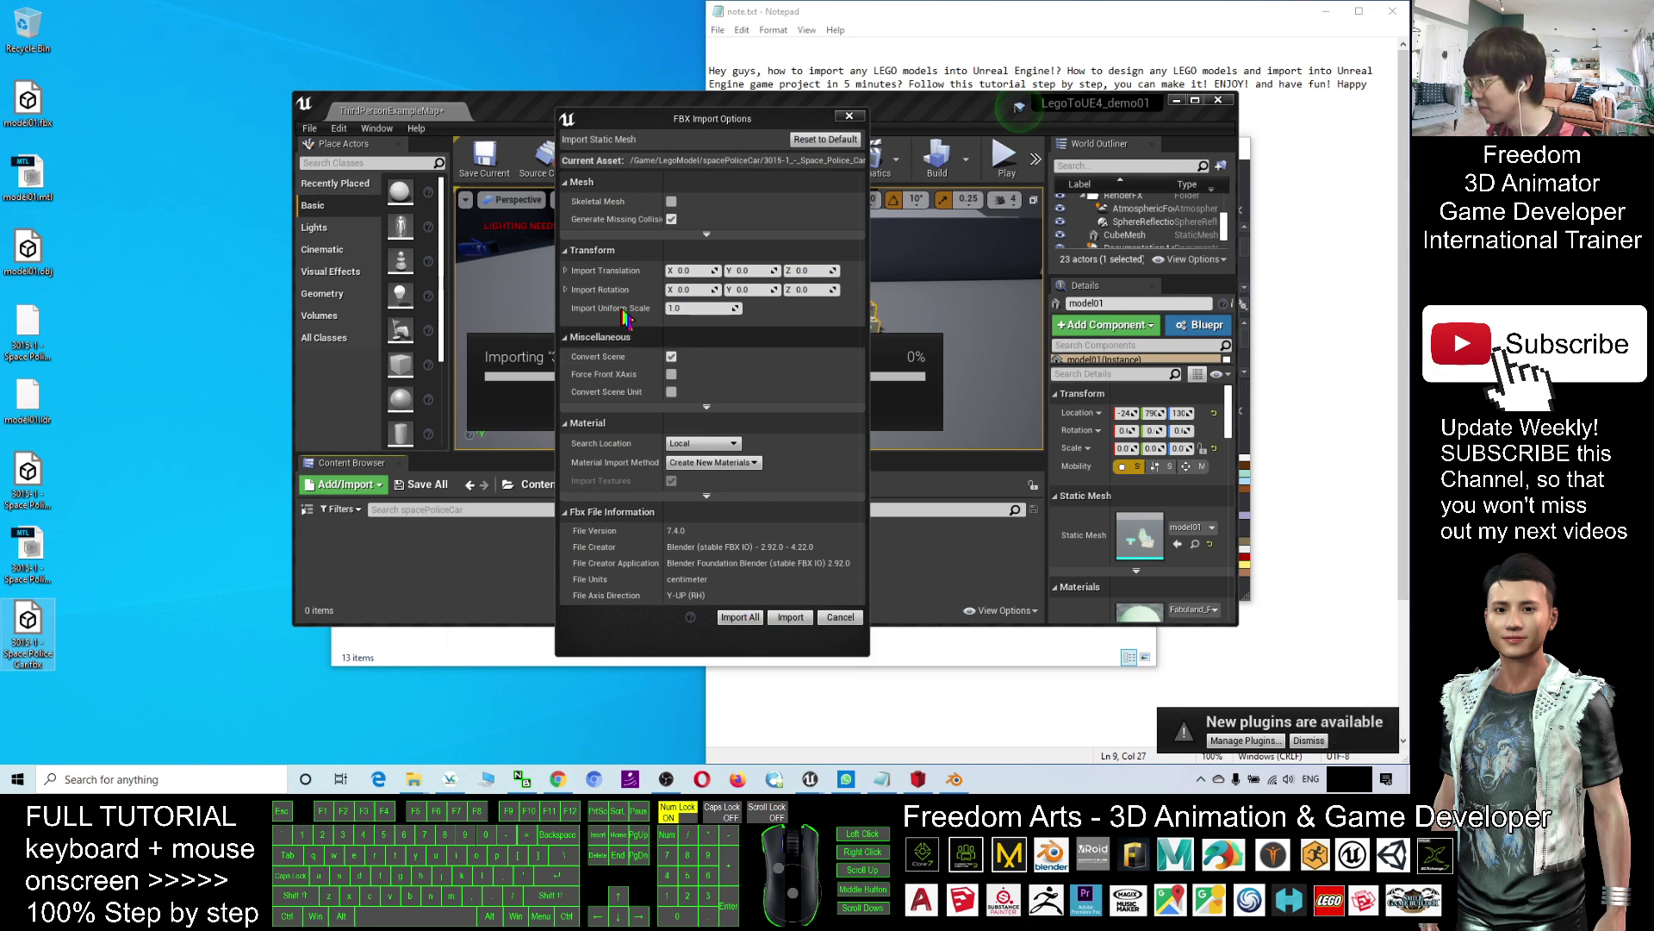
Step: Set the import uniform scale to 0.01, import all of the FBX content and close the message log
{"action": "left_click", "coordinate": [681, 308]}
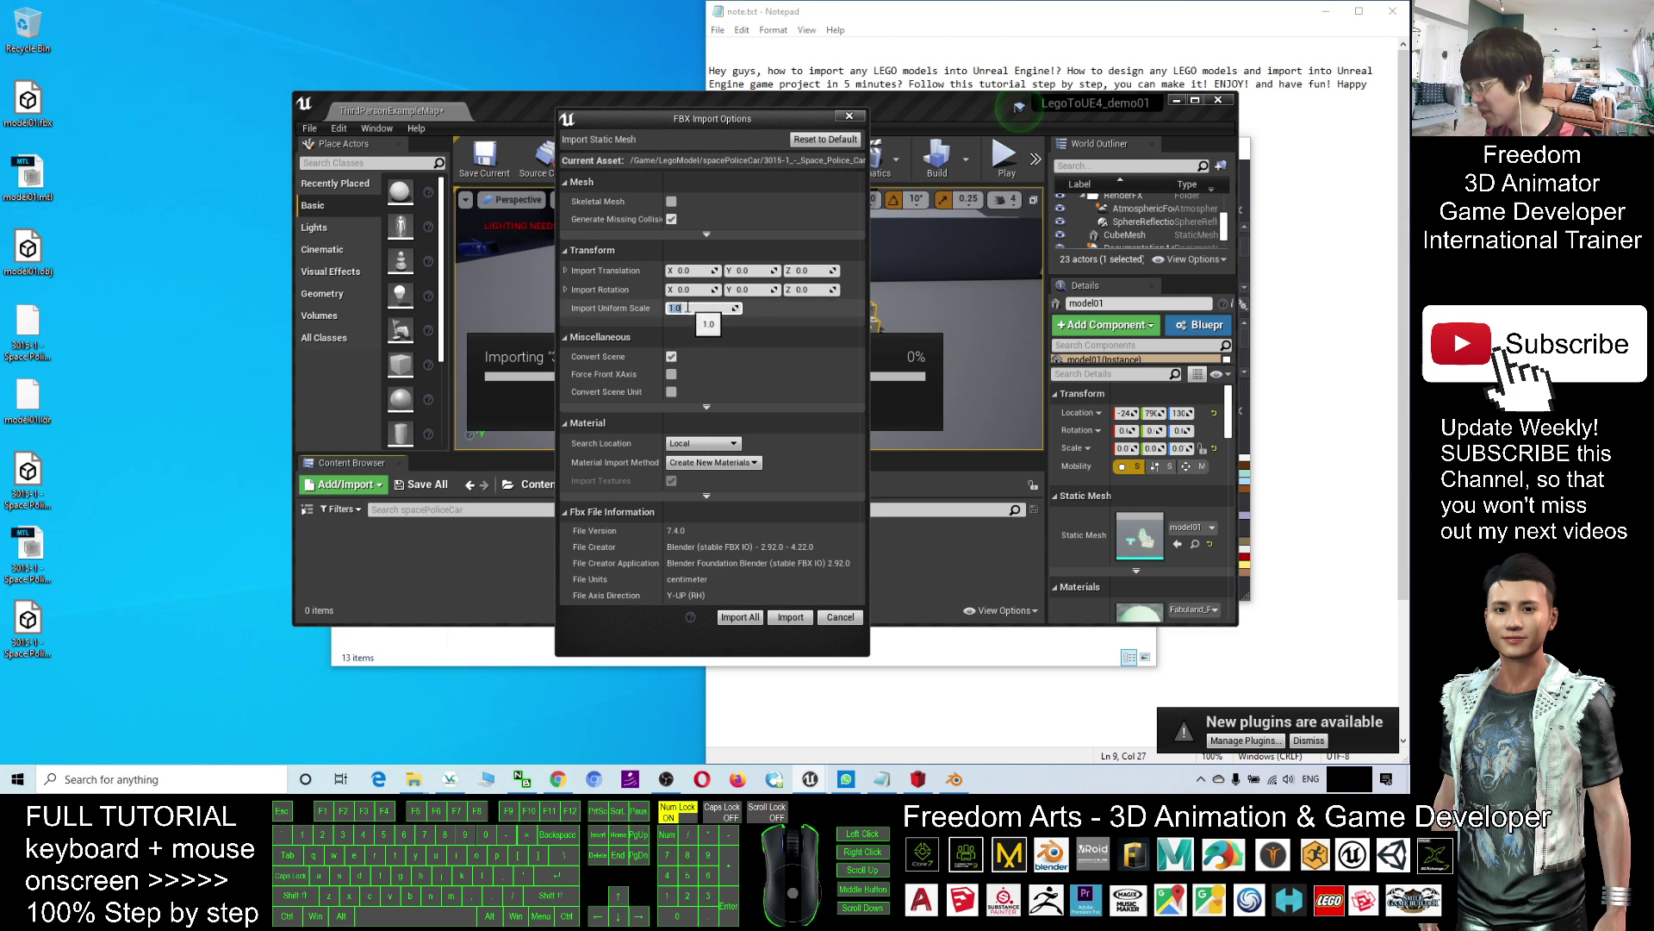
{"action": "type", "text": "0.01"}
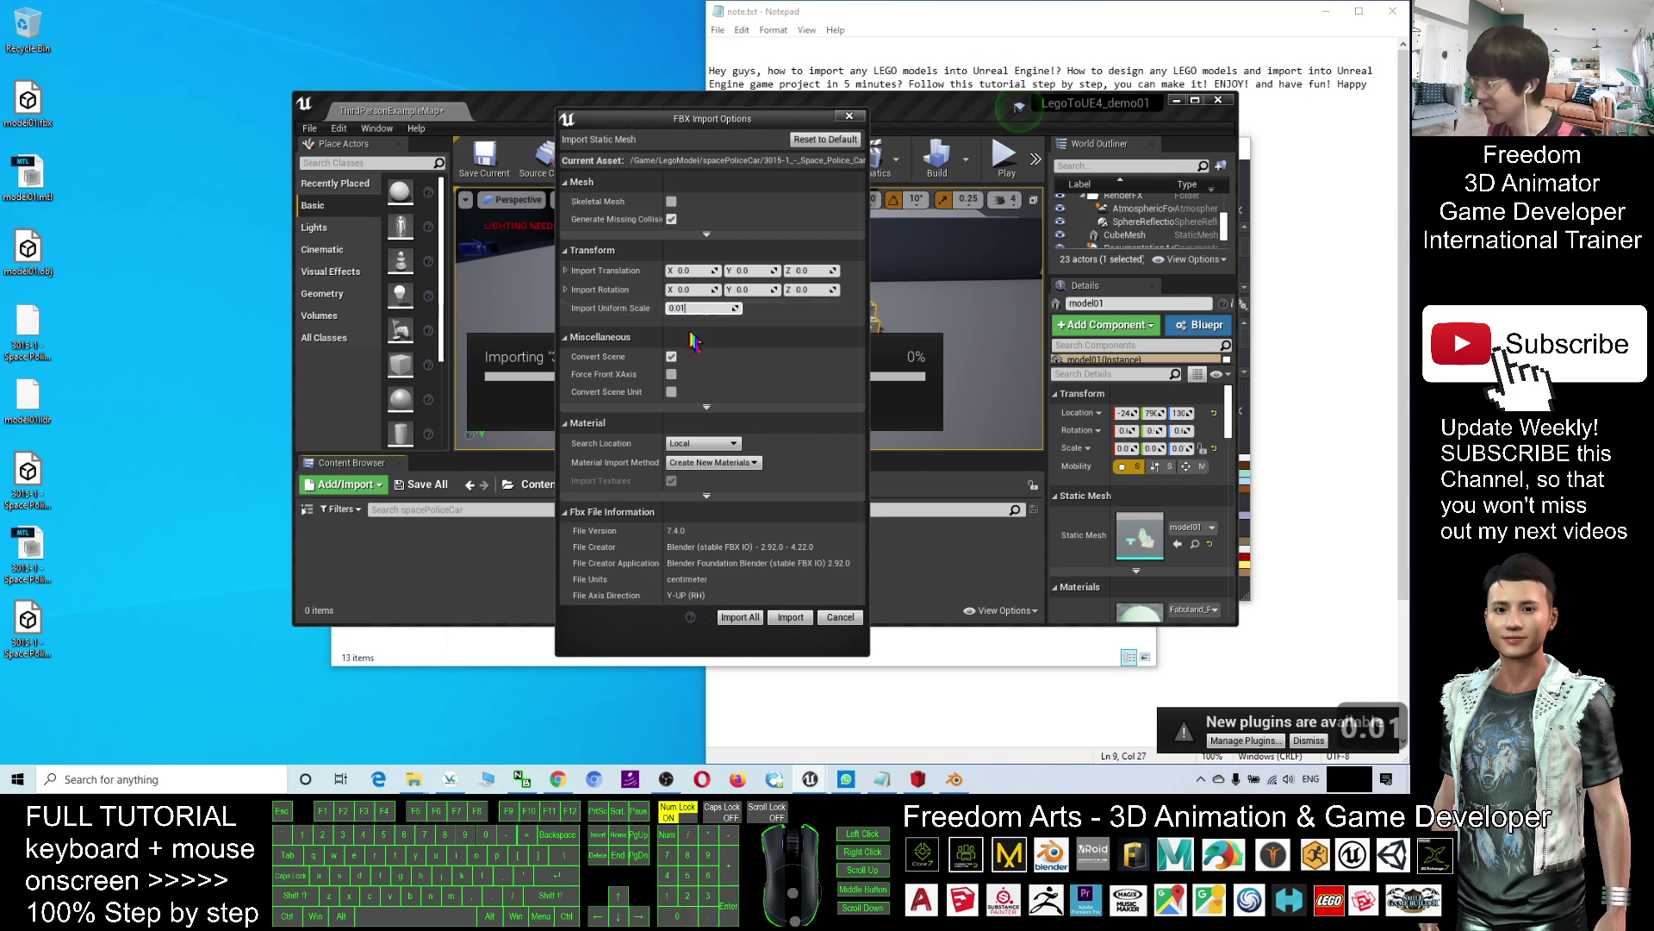
{"action": "left_click", "coordinate": [757, 447]}
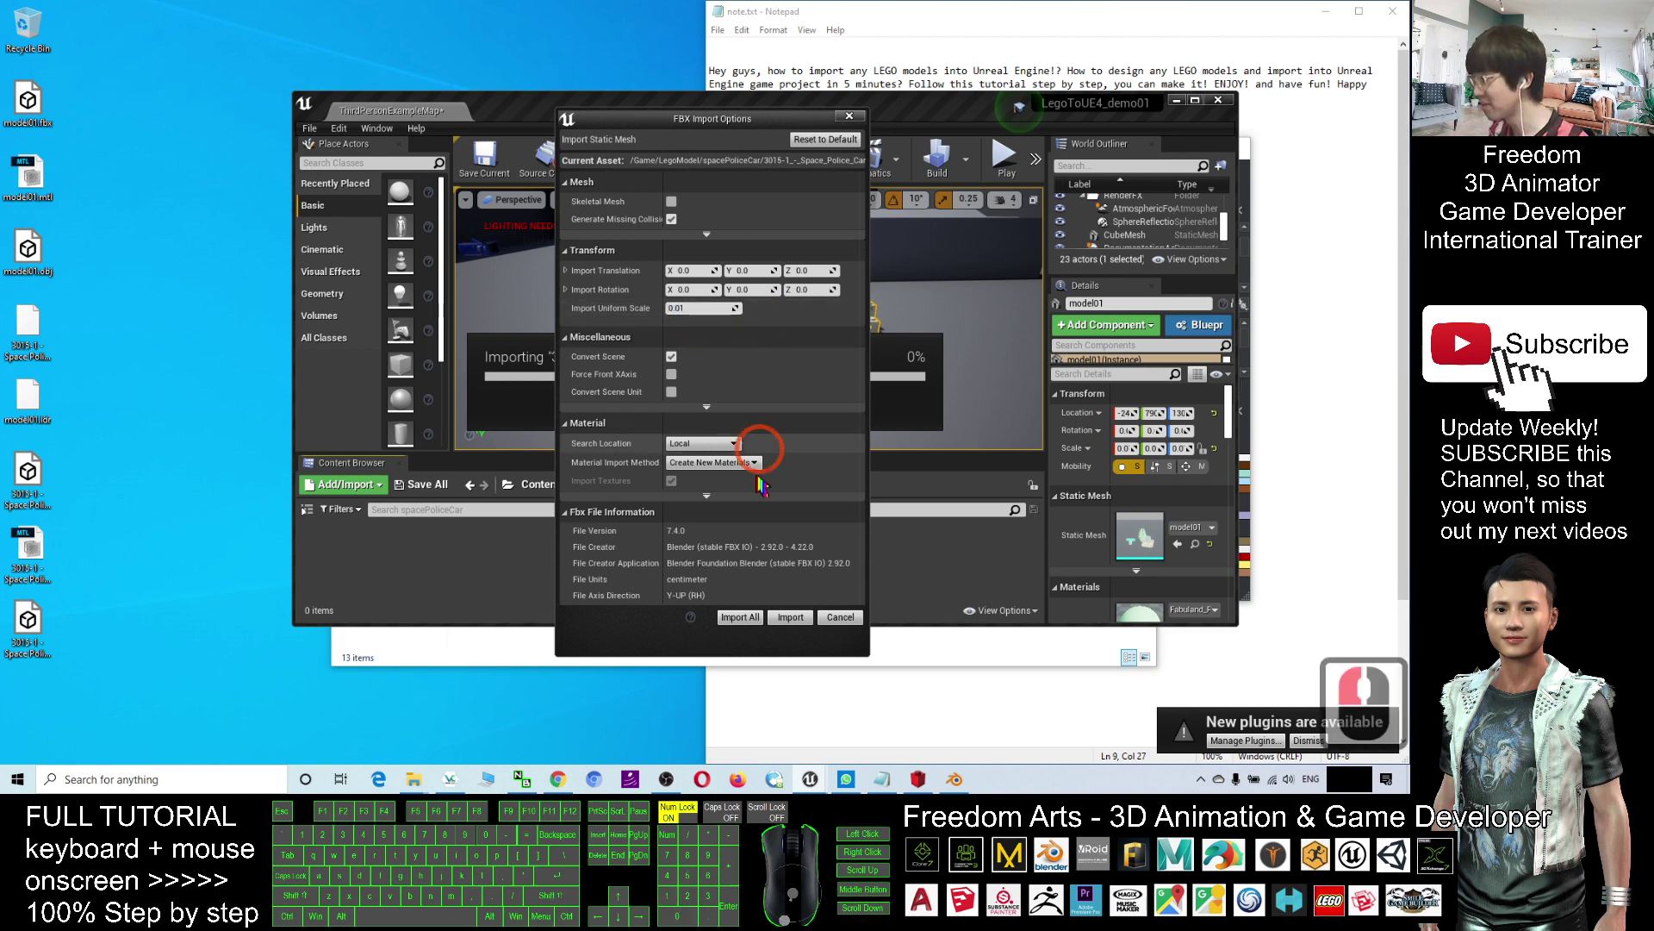
{"action": "left_click", "coordinate": [740, 617]}
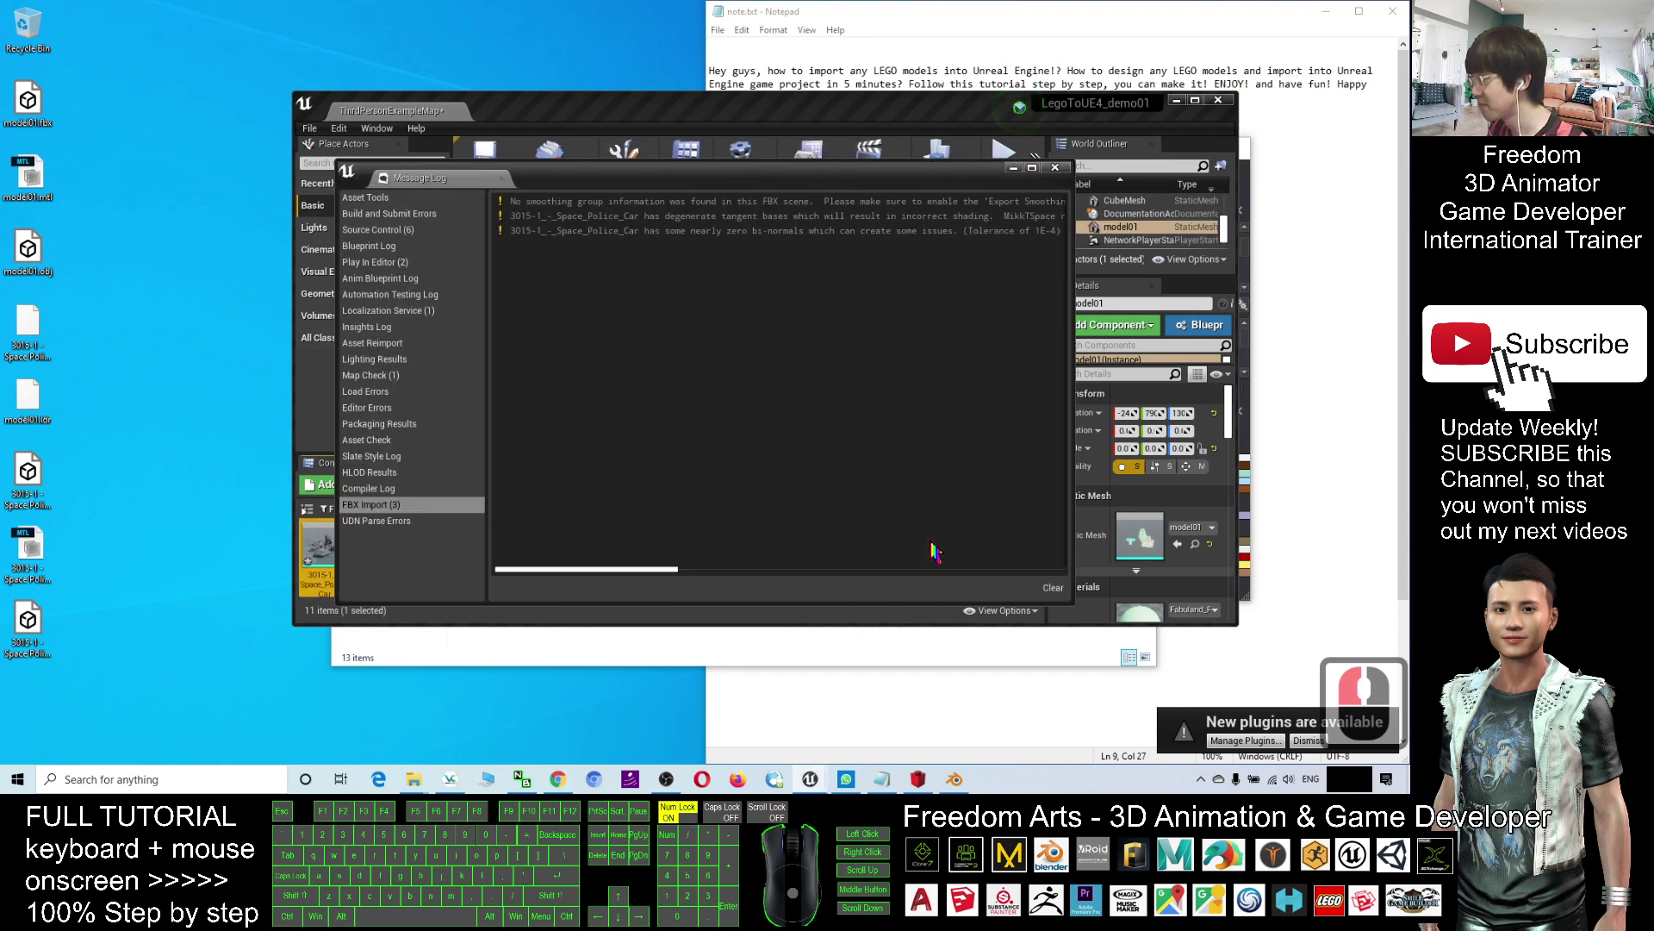
{"action": "left_click", "coordinate": [1060, 168]}
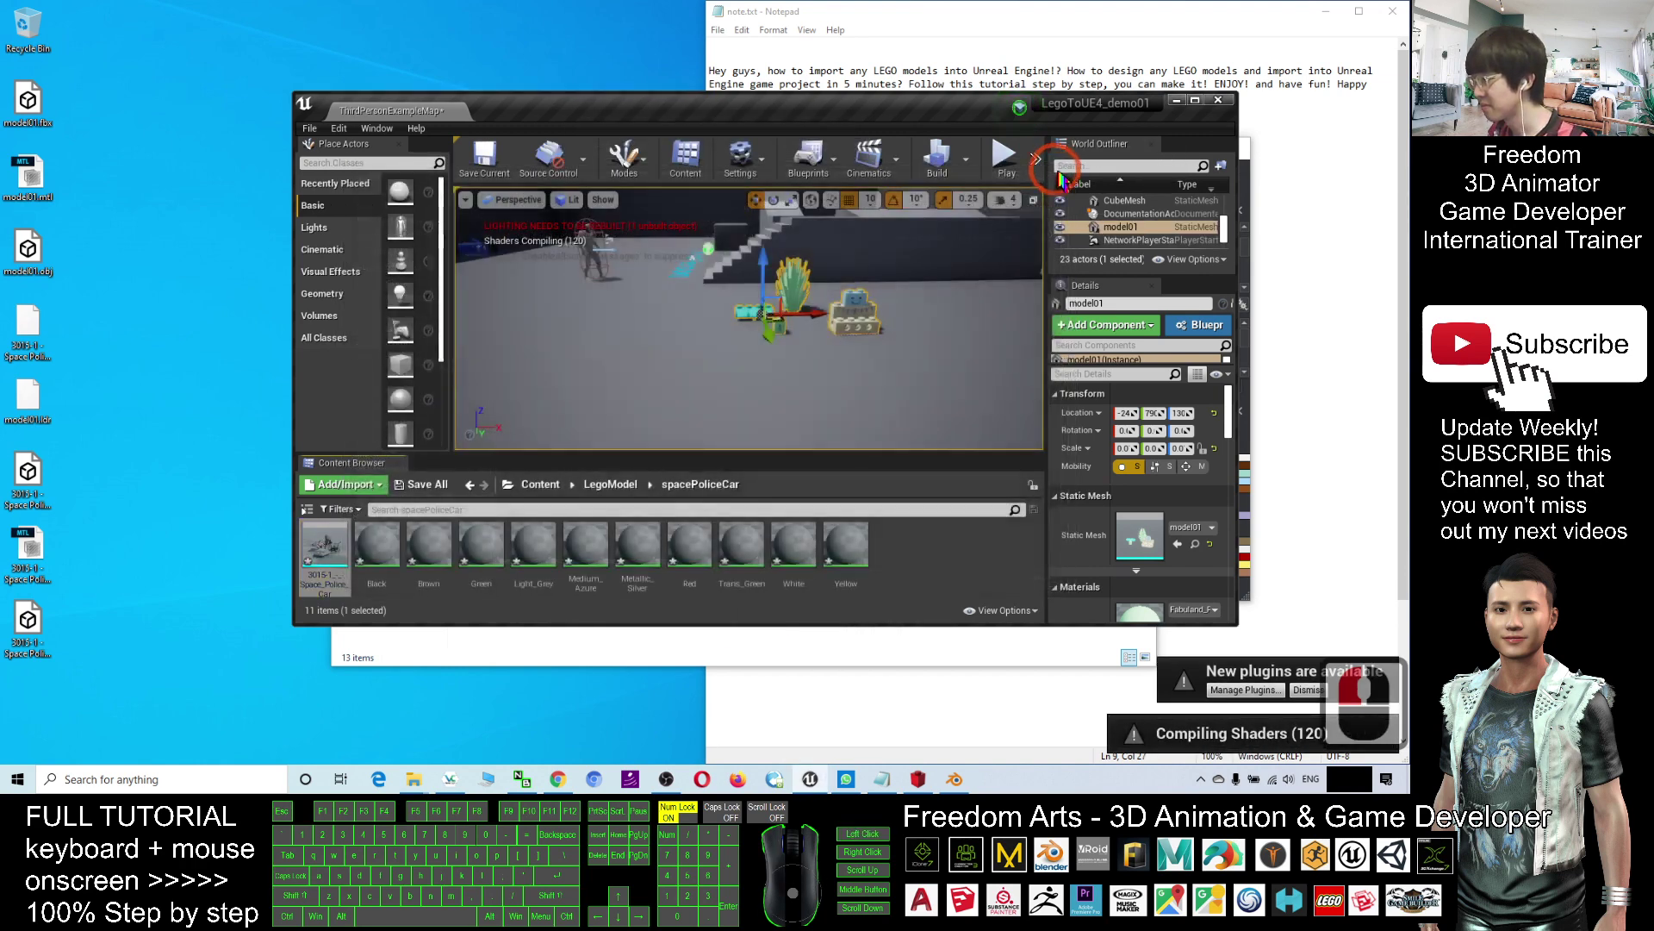
Step: Maximize the Unreal editor and examine the asset details of the imported Space Police Car mesh
{"action": "left_click", "coordinate": [1195, 100]}
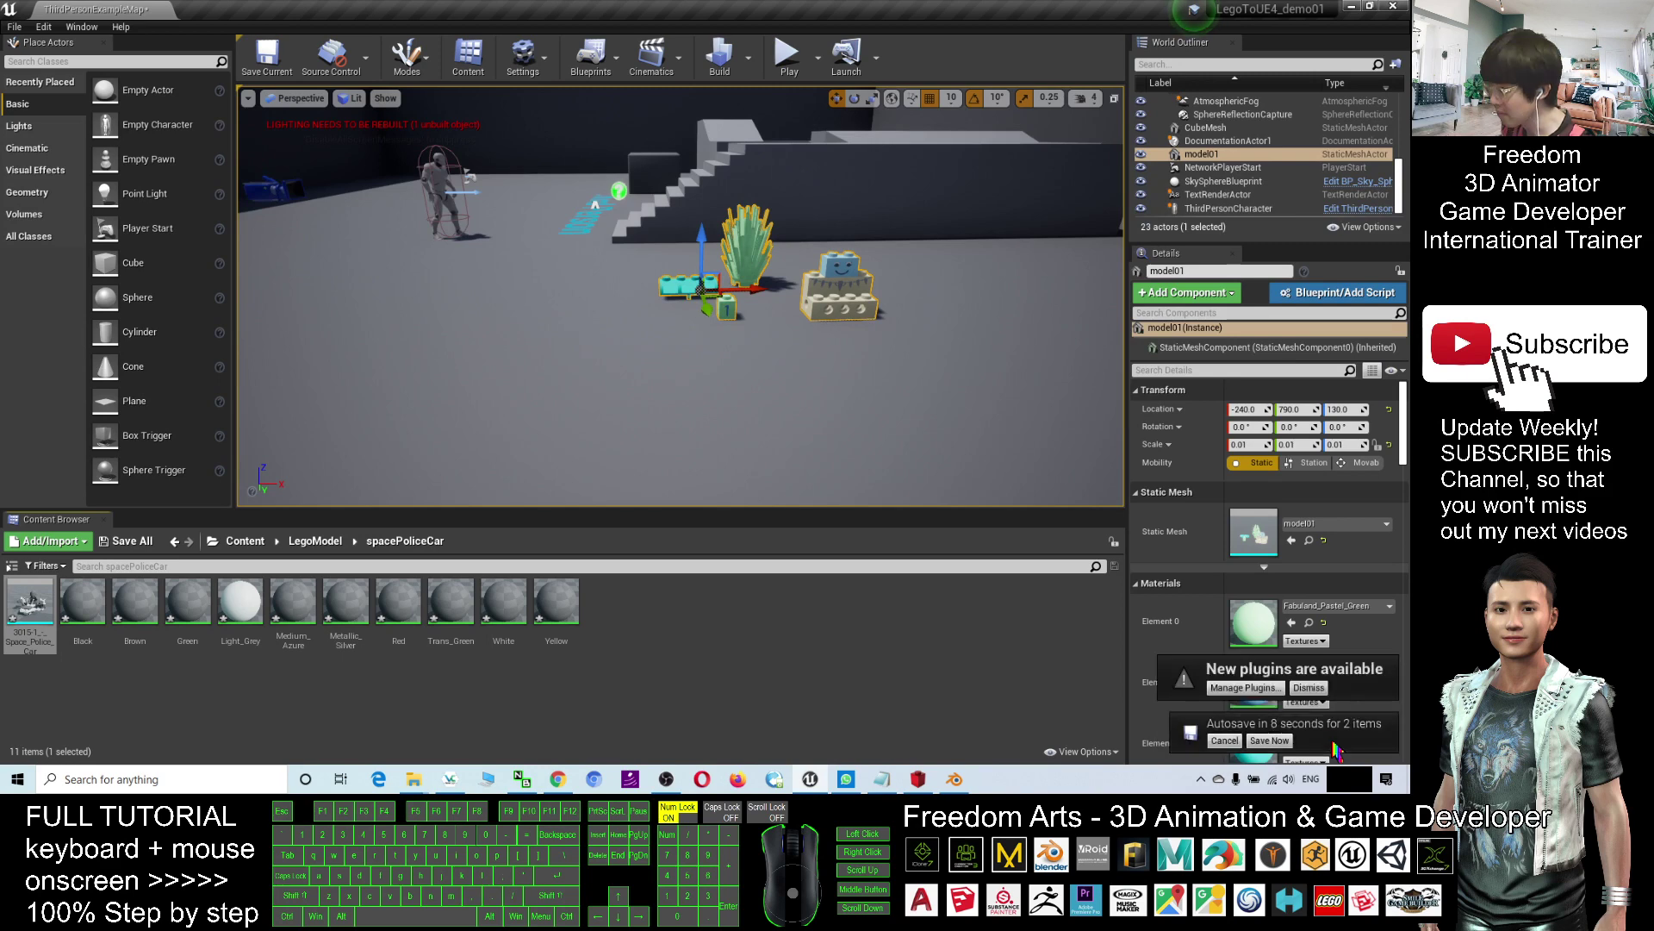
{"action": "left_click", "coordinate": [757, 684]}
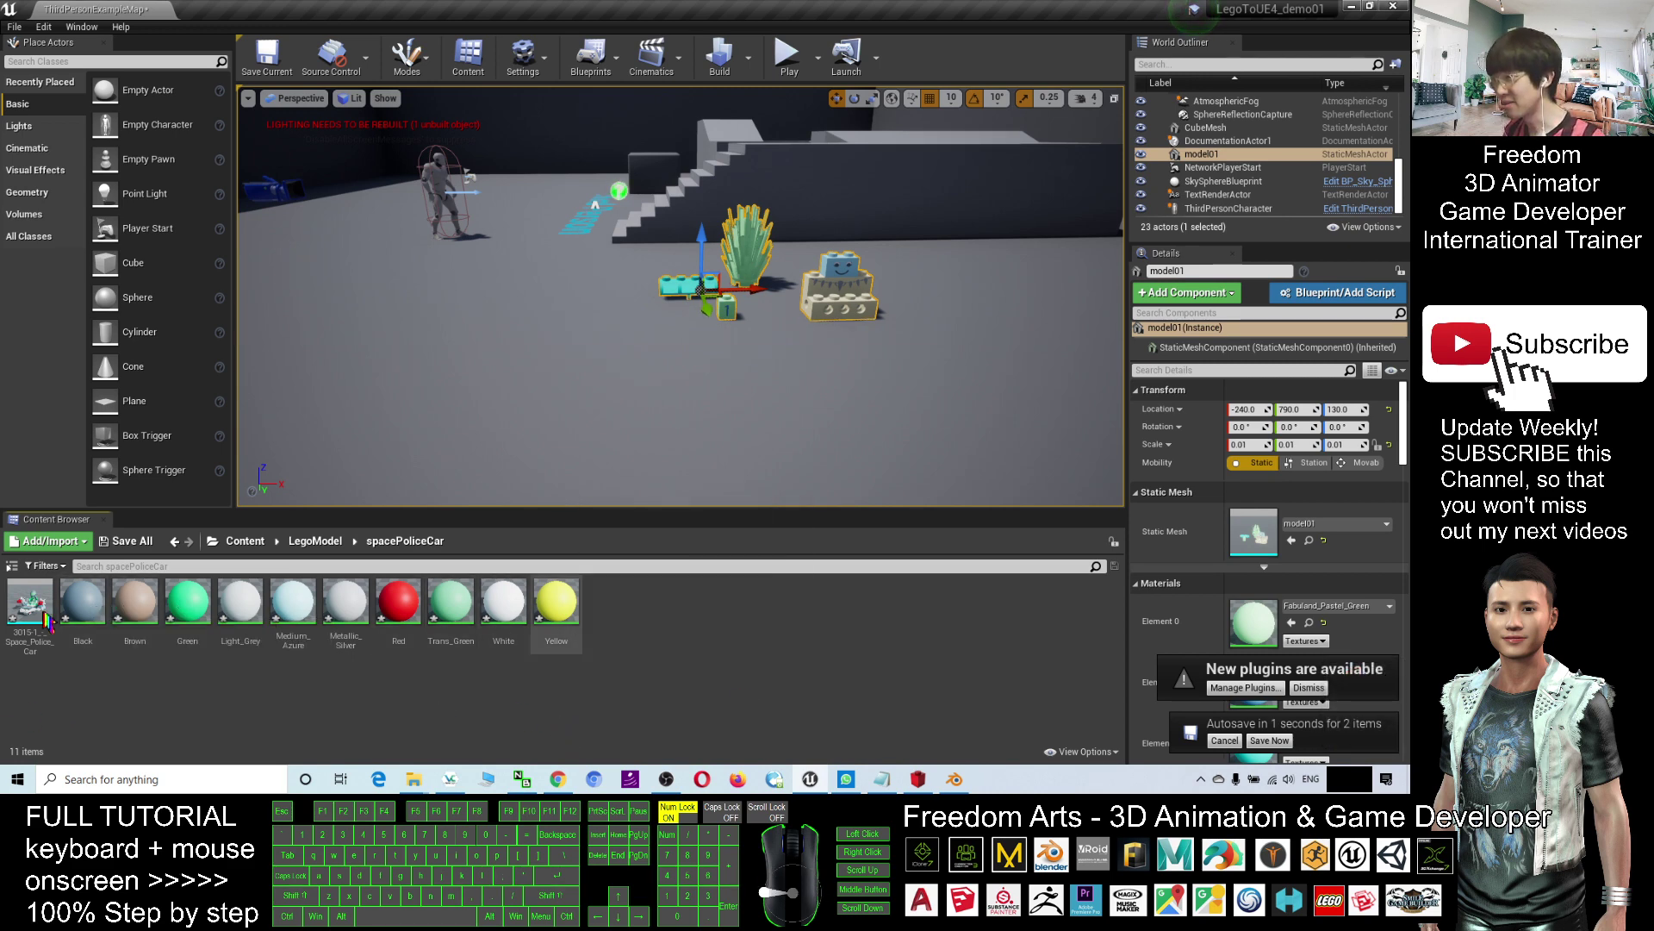
{"action": "mouse_move", "coordinate": [30, 622]}
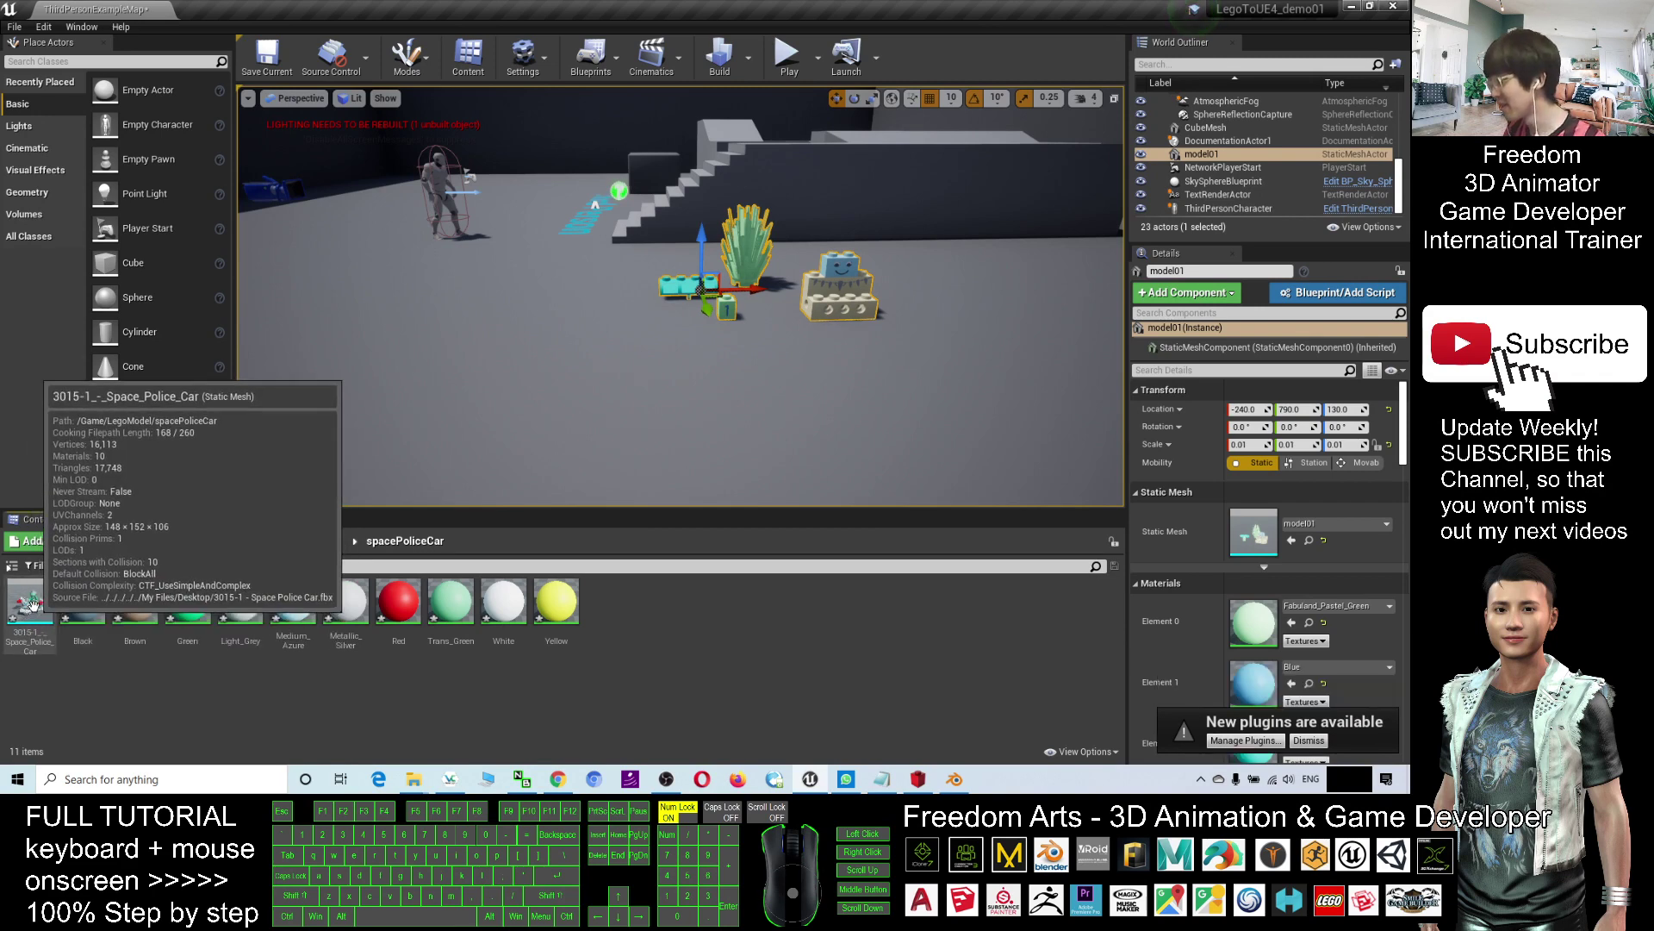
Step: Set the Space Police Car mesh's collision complexity to Use Complex Collision As Simple, save the mesh and close its editor
{"action": "left_click_drag", "start_coordinate": [30, 610], "coordinate": [39, 616]}
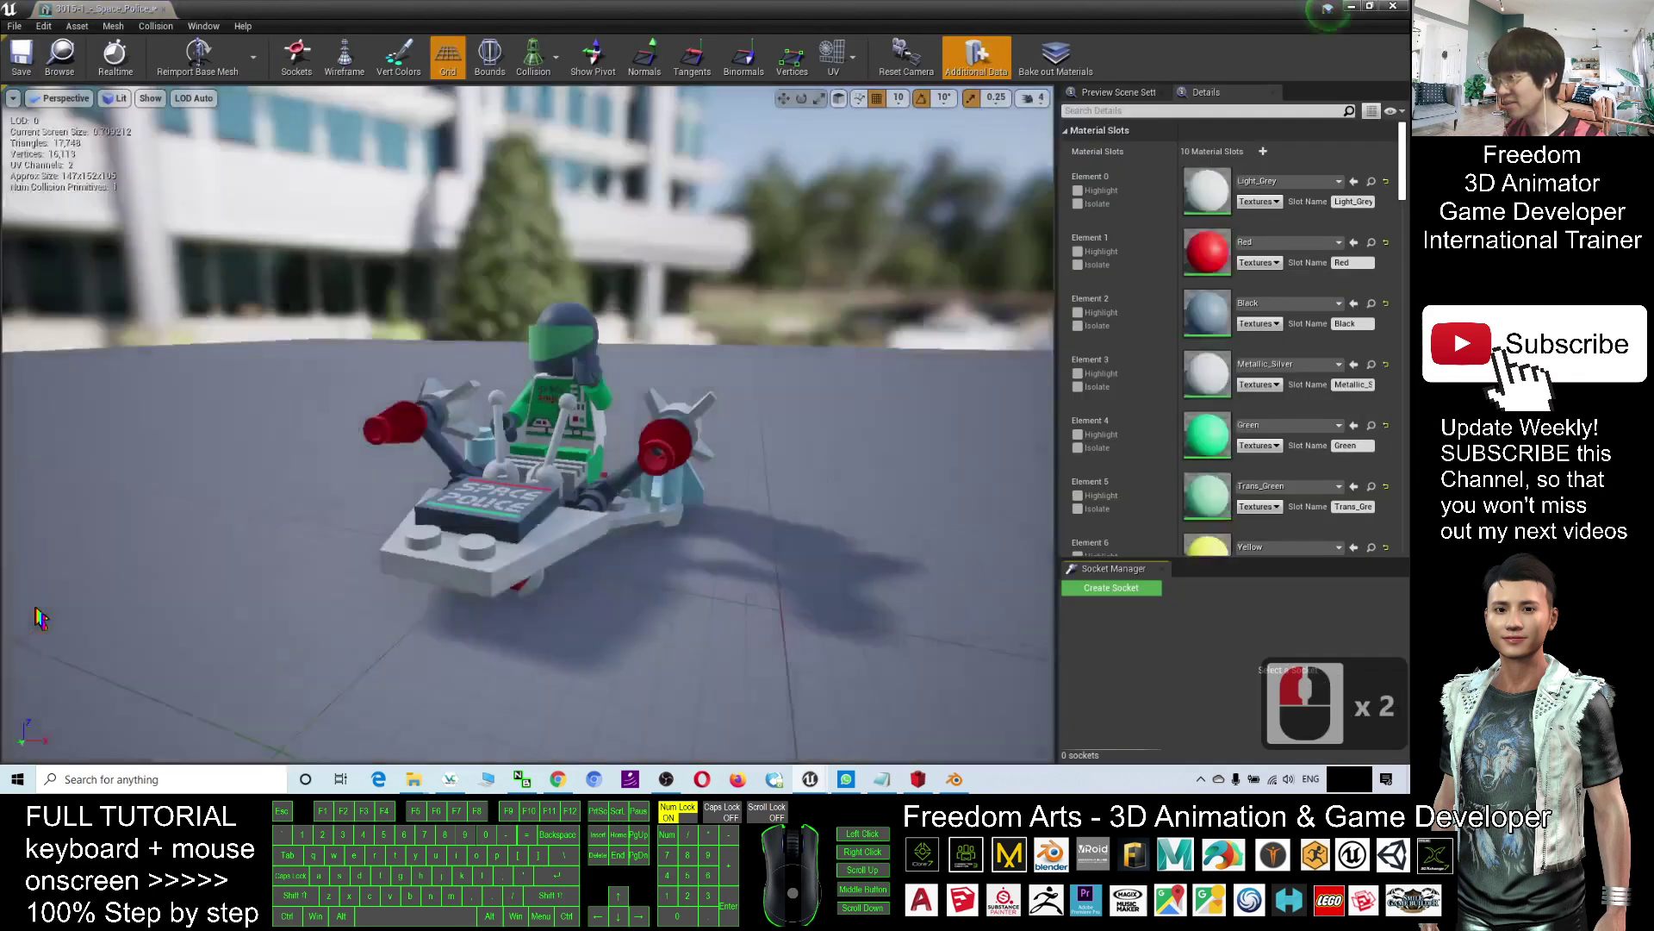
{"action": "scroll", "coordinate": [648, 478], "scroll_direction": "up", "scroll_amount": 5}
{"action": "scroll", "coordinate": [648, 478], "scroll_direction": "down", "scroll_amount": 3}
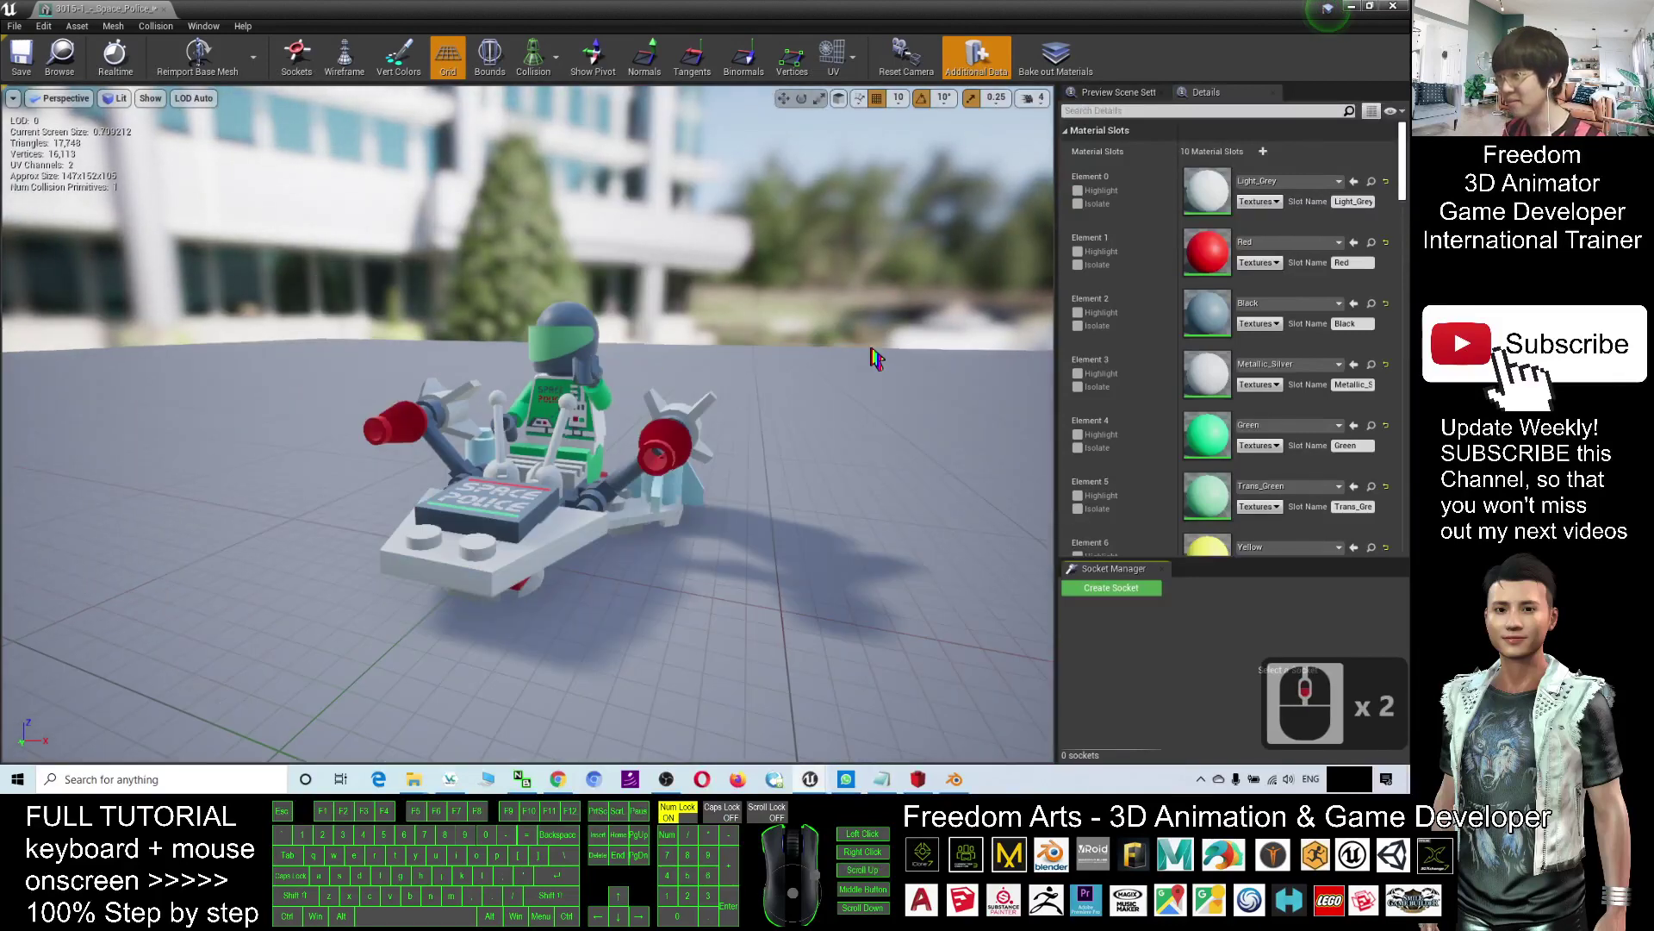
{"action": "scroll", "coordinate": [648, 479], "scroll_direction": "down", "scroll_amount": 2}
{"action": "left_click_drag", "start_coordinate": [1403, 161], "coordinate": [1407, 303]}
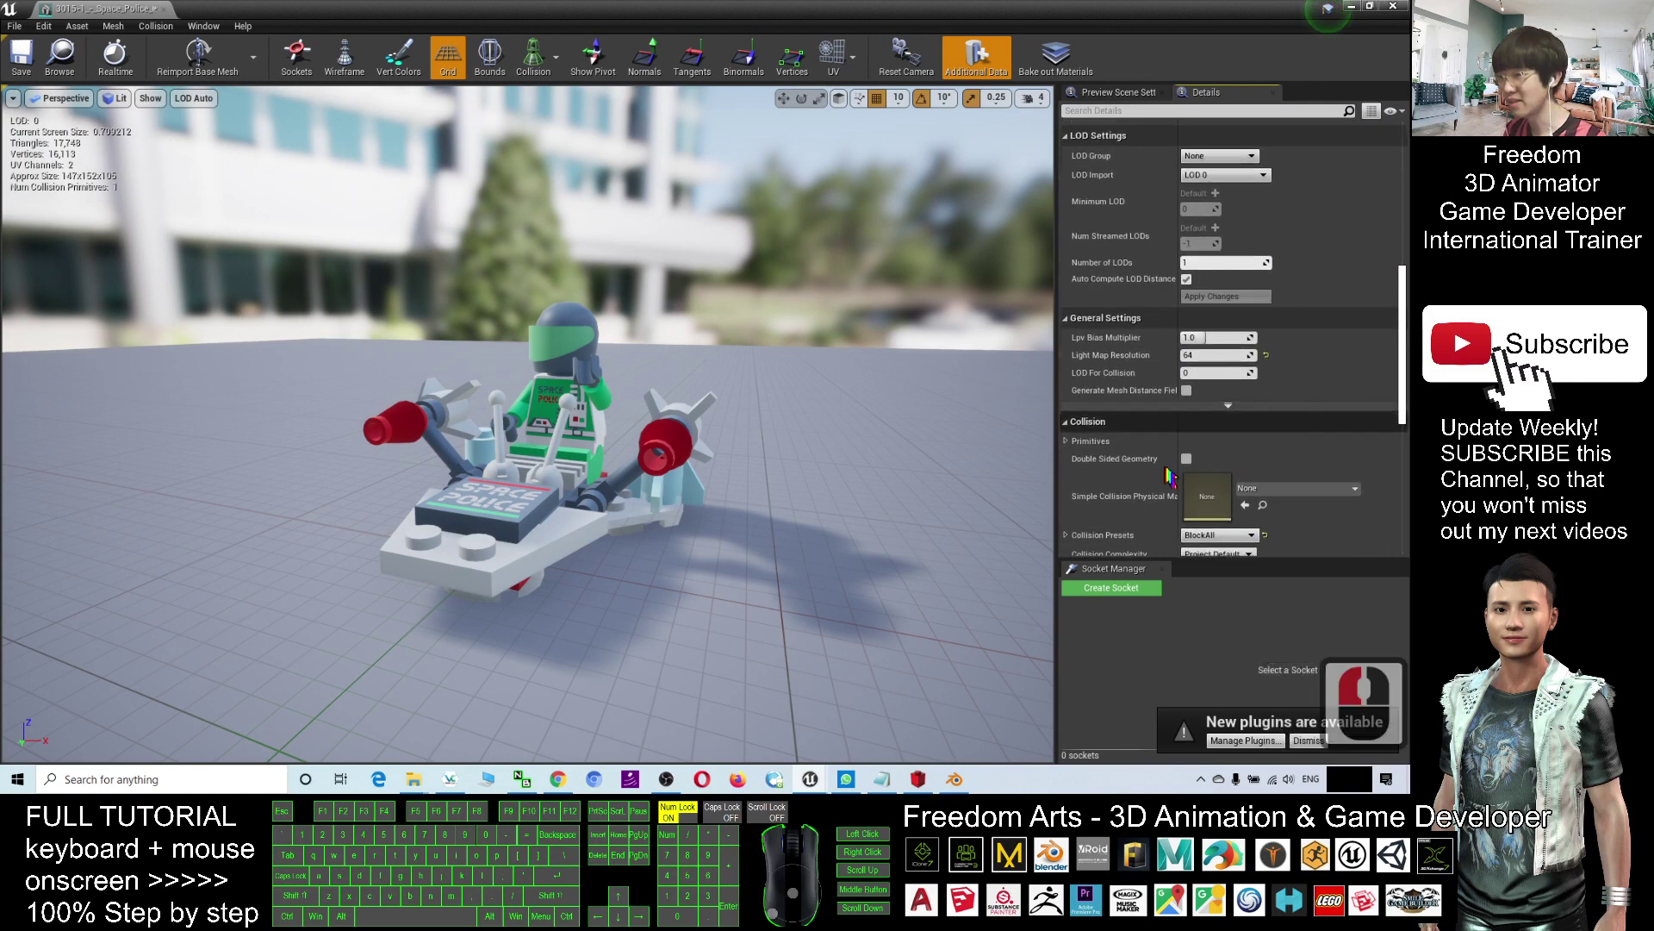
{"action": "scroll", "coordinate": [1224, 448], "scroll_direction": "down", "scroll_amount": 1}
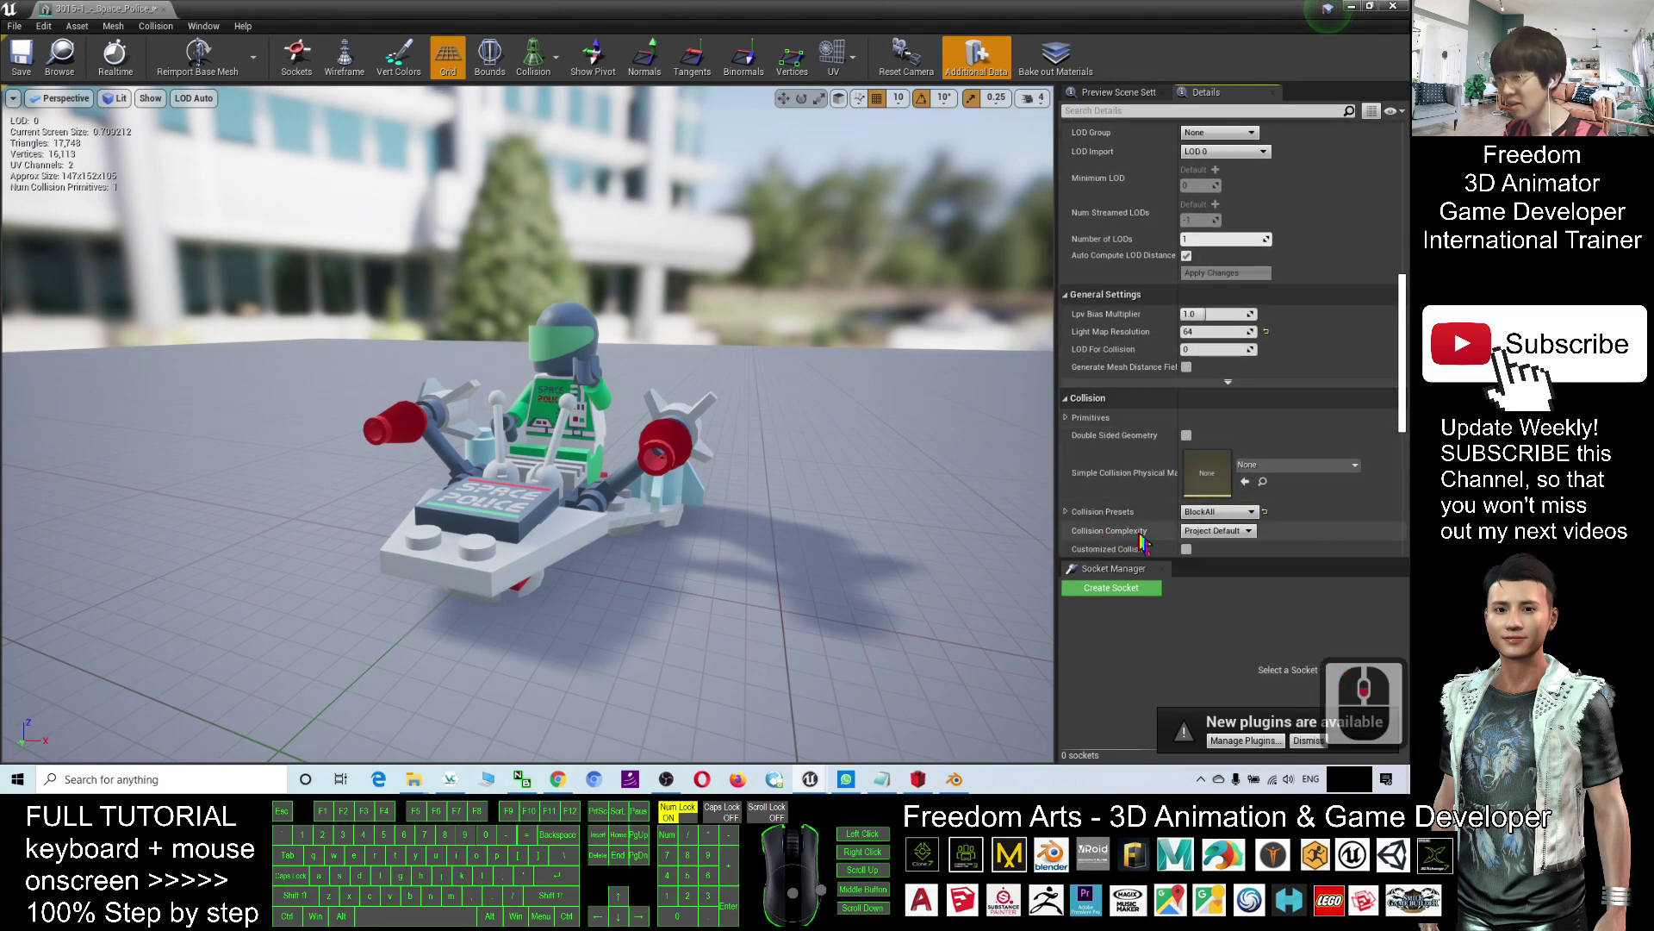
{"action": "left_click", "coordinate": [1223, 531]}
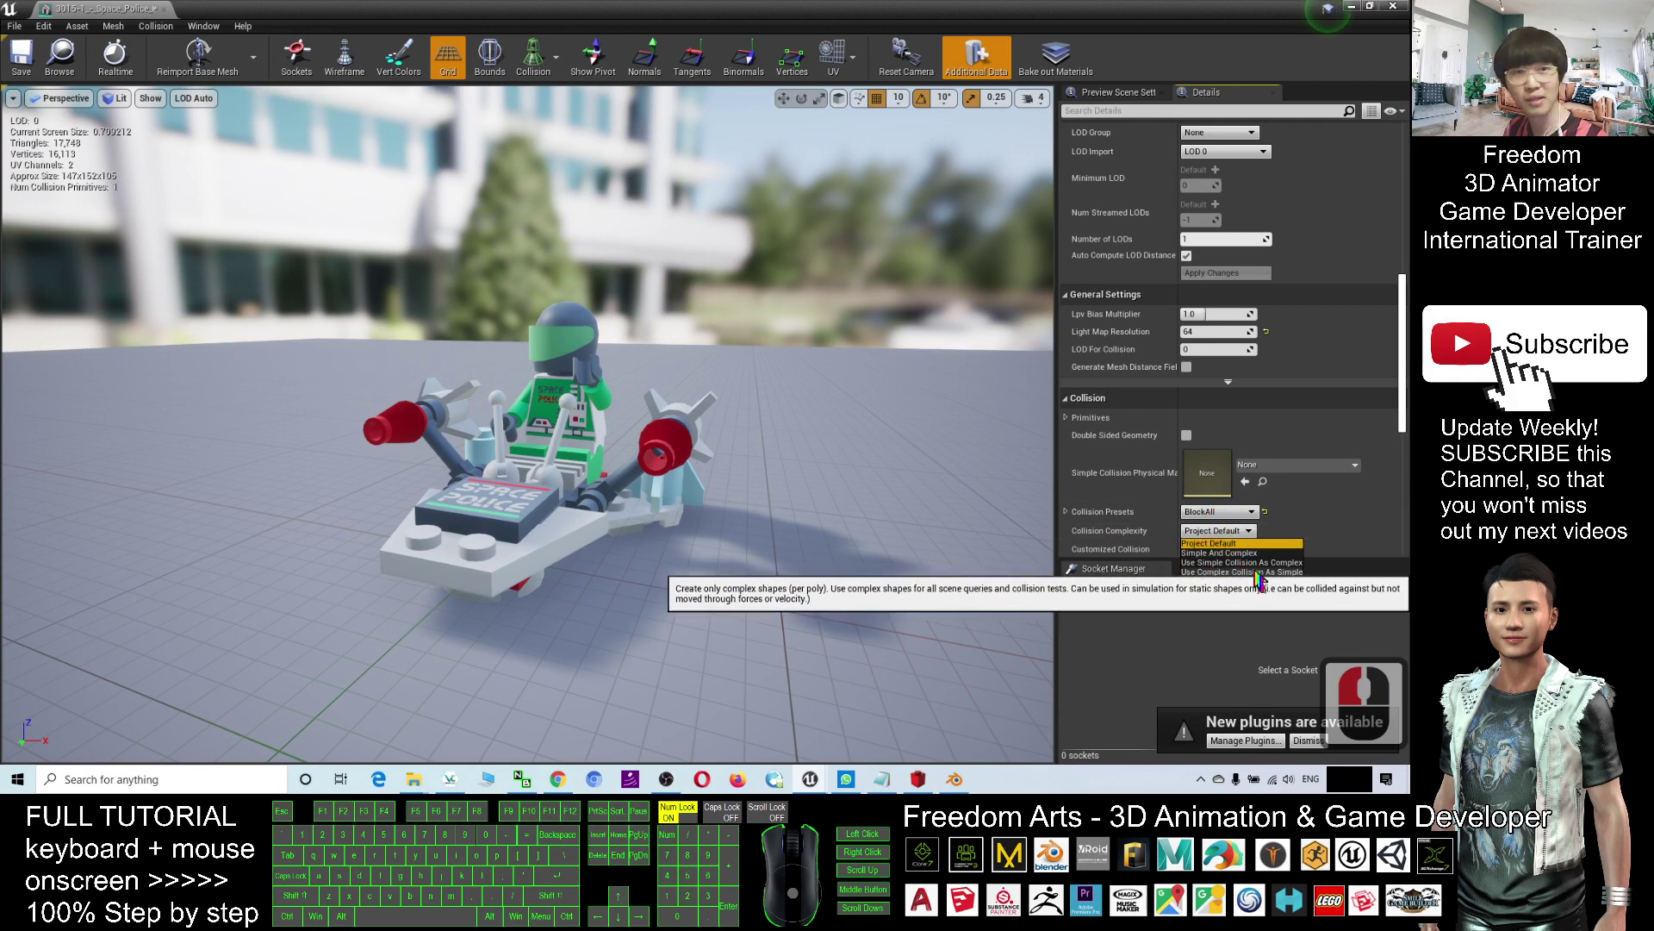
{"action": "left_click", "coordinate": [1259, 573]}
{"action": "left_click", "coordinate": [19, 58]}
{"action": "left_click", "coordinate": [1392, 6]}
Step: Place the Space Police Car on the open floor at about -540, 990, 130 and scale it uniformly to 1.5
{"action": "left_click", "coordinate": [475, 349]}
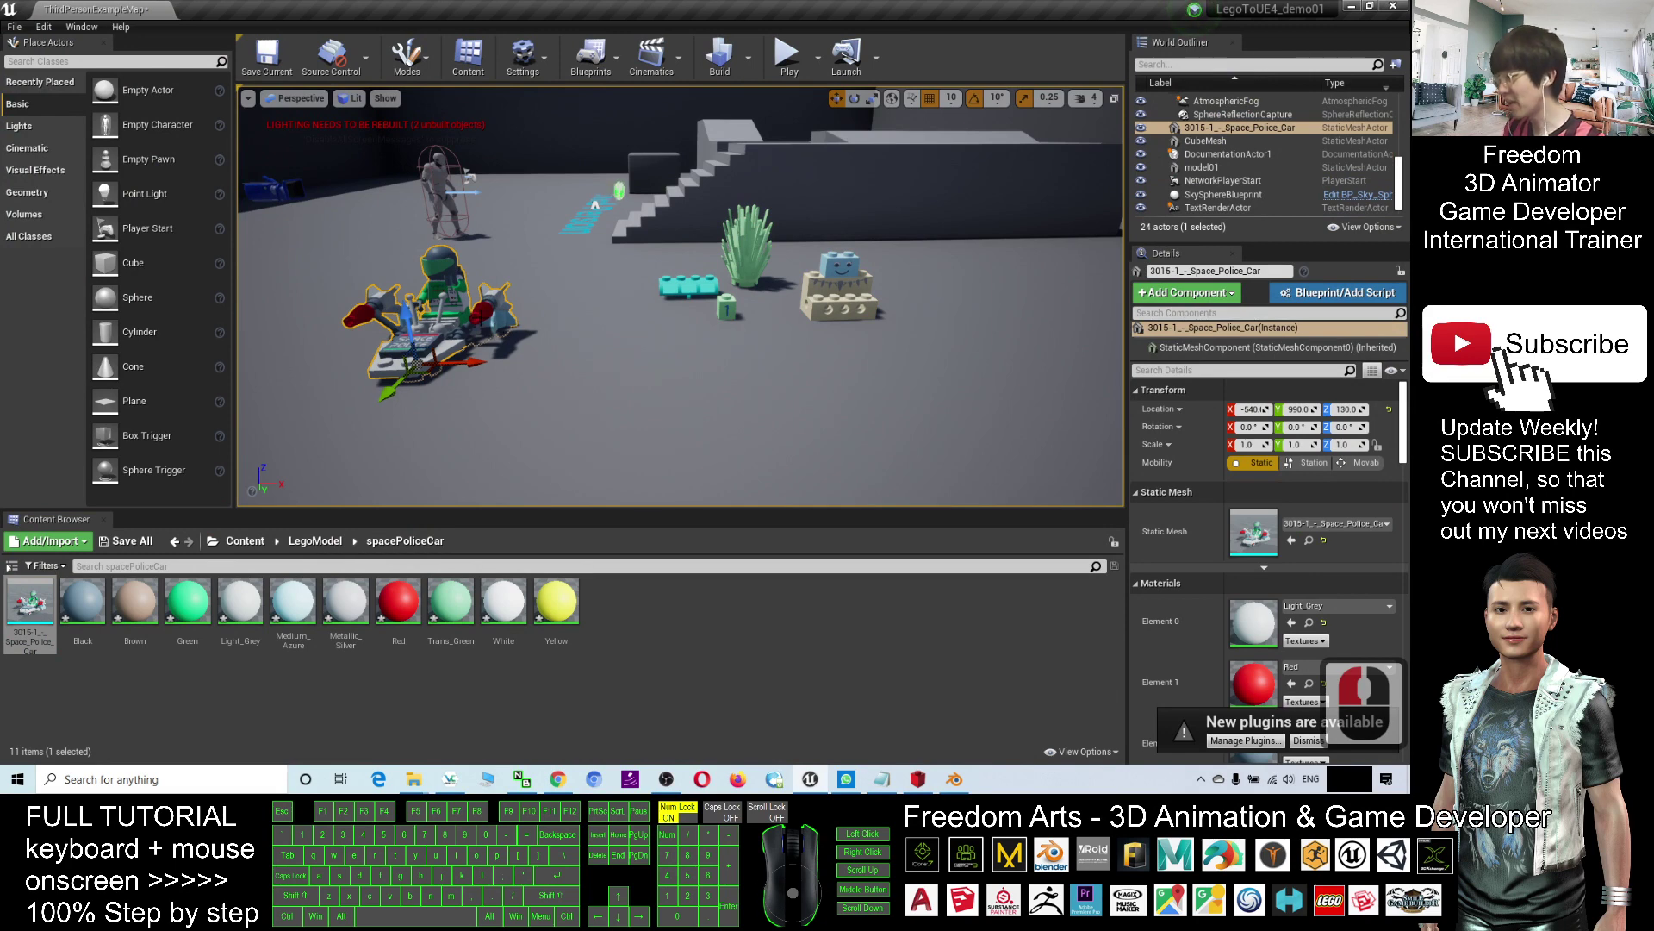
{"action": "key", "text": "r"}
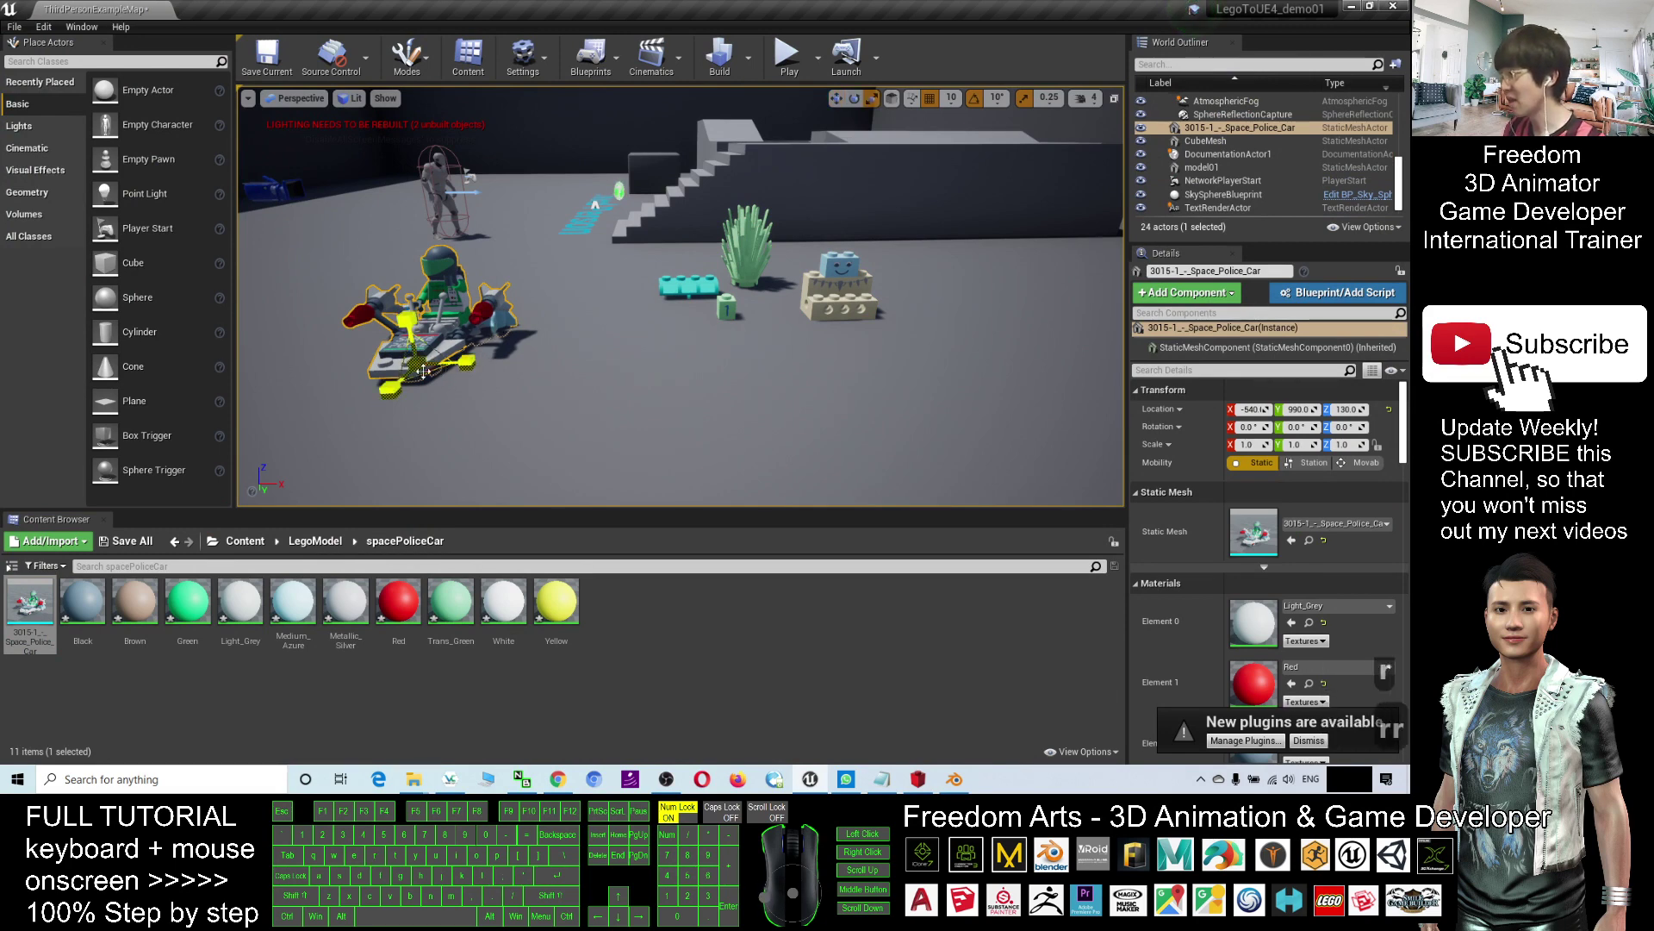
{"action": "left_click_drag", "start_coordinate": [421, 370], "coordinate": [482, 327]}
Step: Play the level briefly to compare the enlarged Space Police Car with the character, and stop the session
{"action": "left_click", "coordinate": [786, 57]}
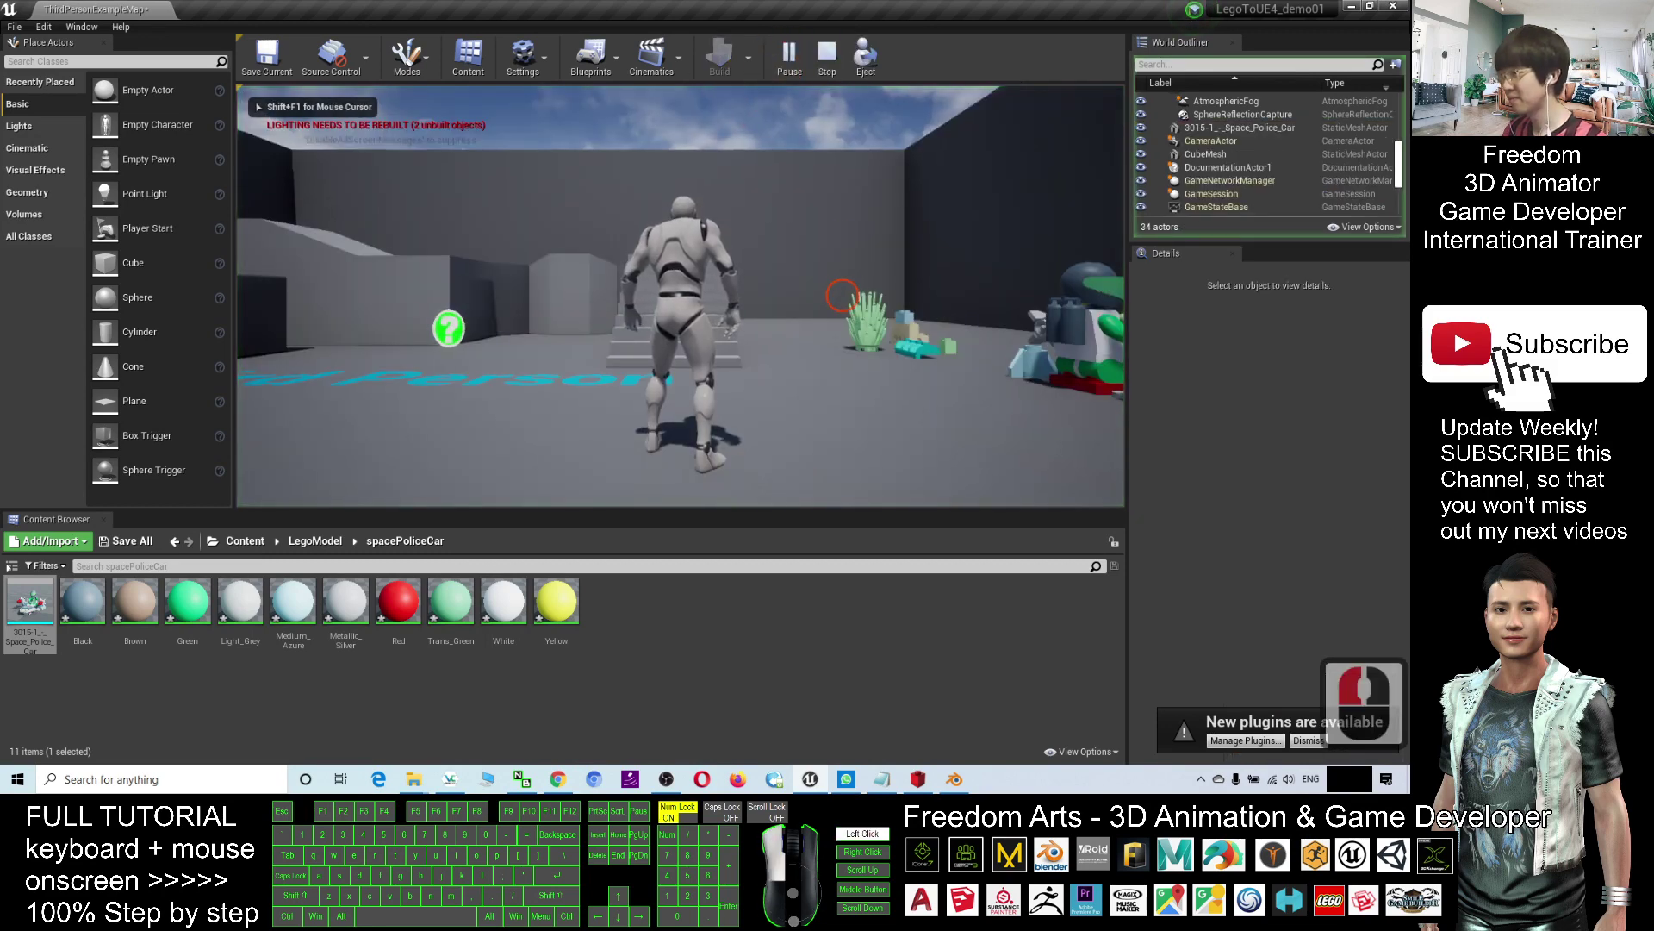
{"action": "key", "text": "w"}
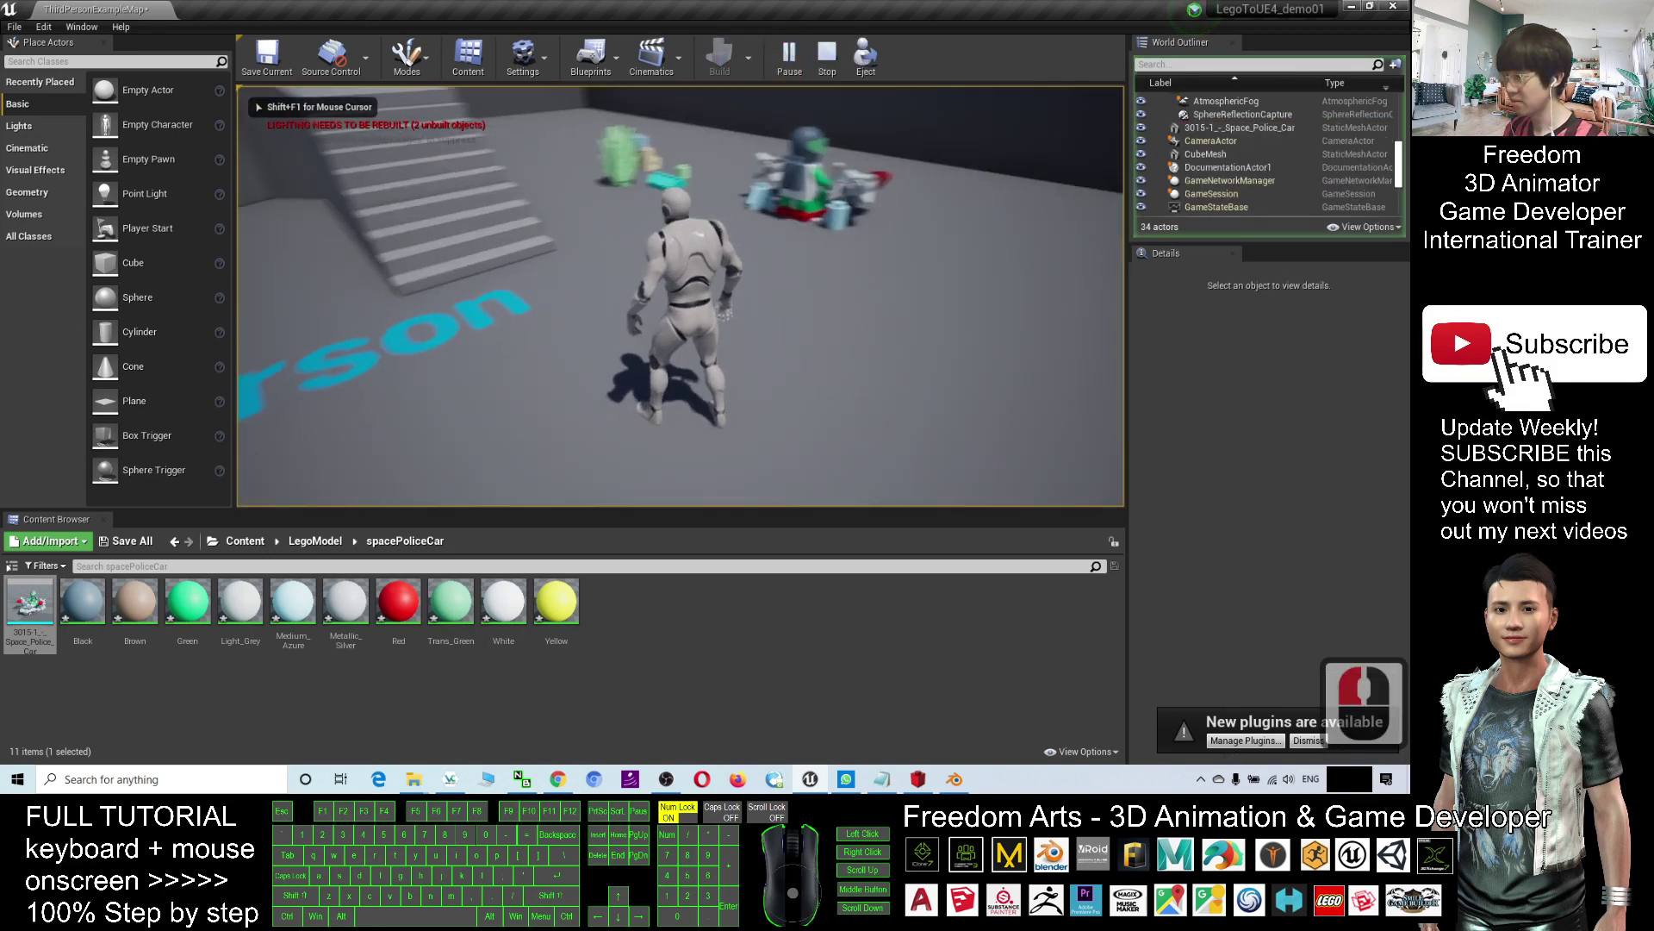
{"action": "key", "text": "Escape"}
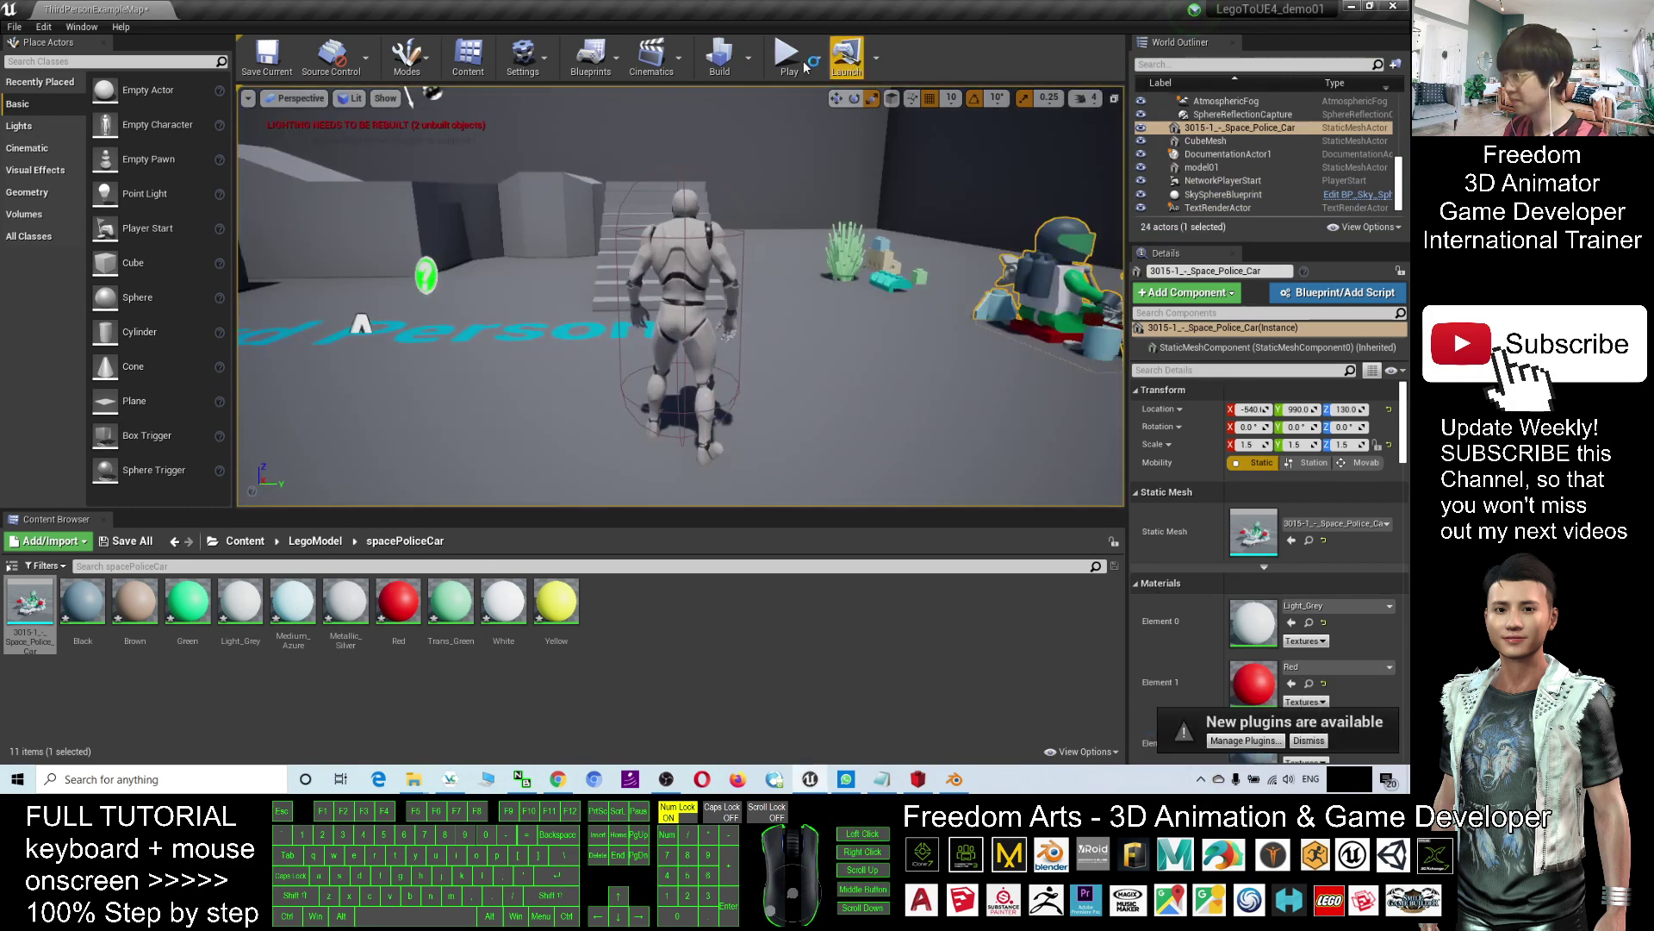
Step: Play the level again and run the character up to, onto and off the Space Police Car to test its collision
{"action": "left_click", "coordinate": [788, 55]}
{"action": "key", "text": "w"}
{"action": "key", "text": "d"}
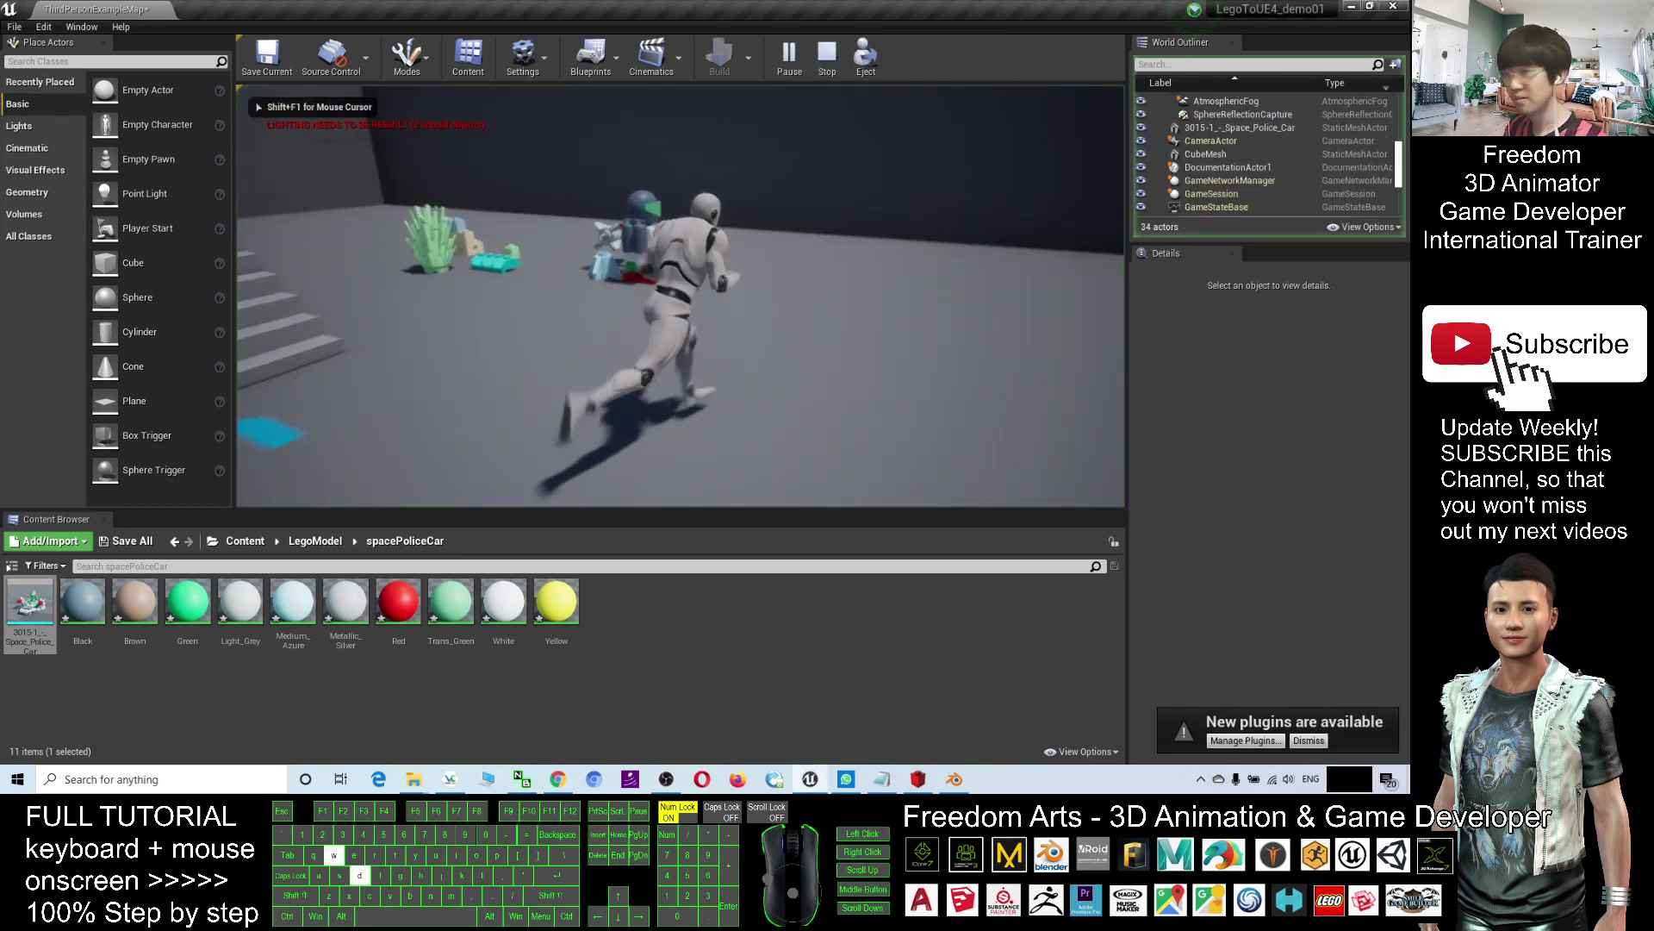
{"action": "key", "text": "w"}
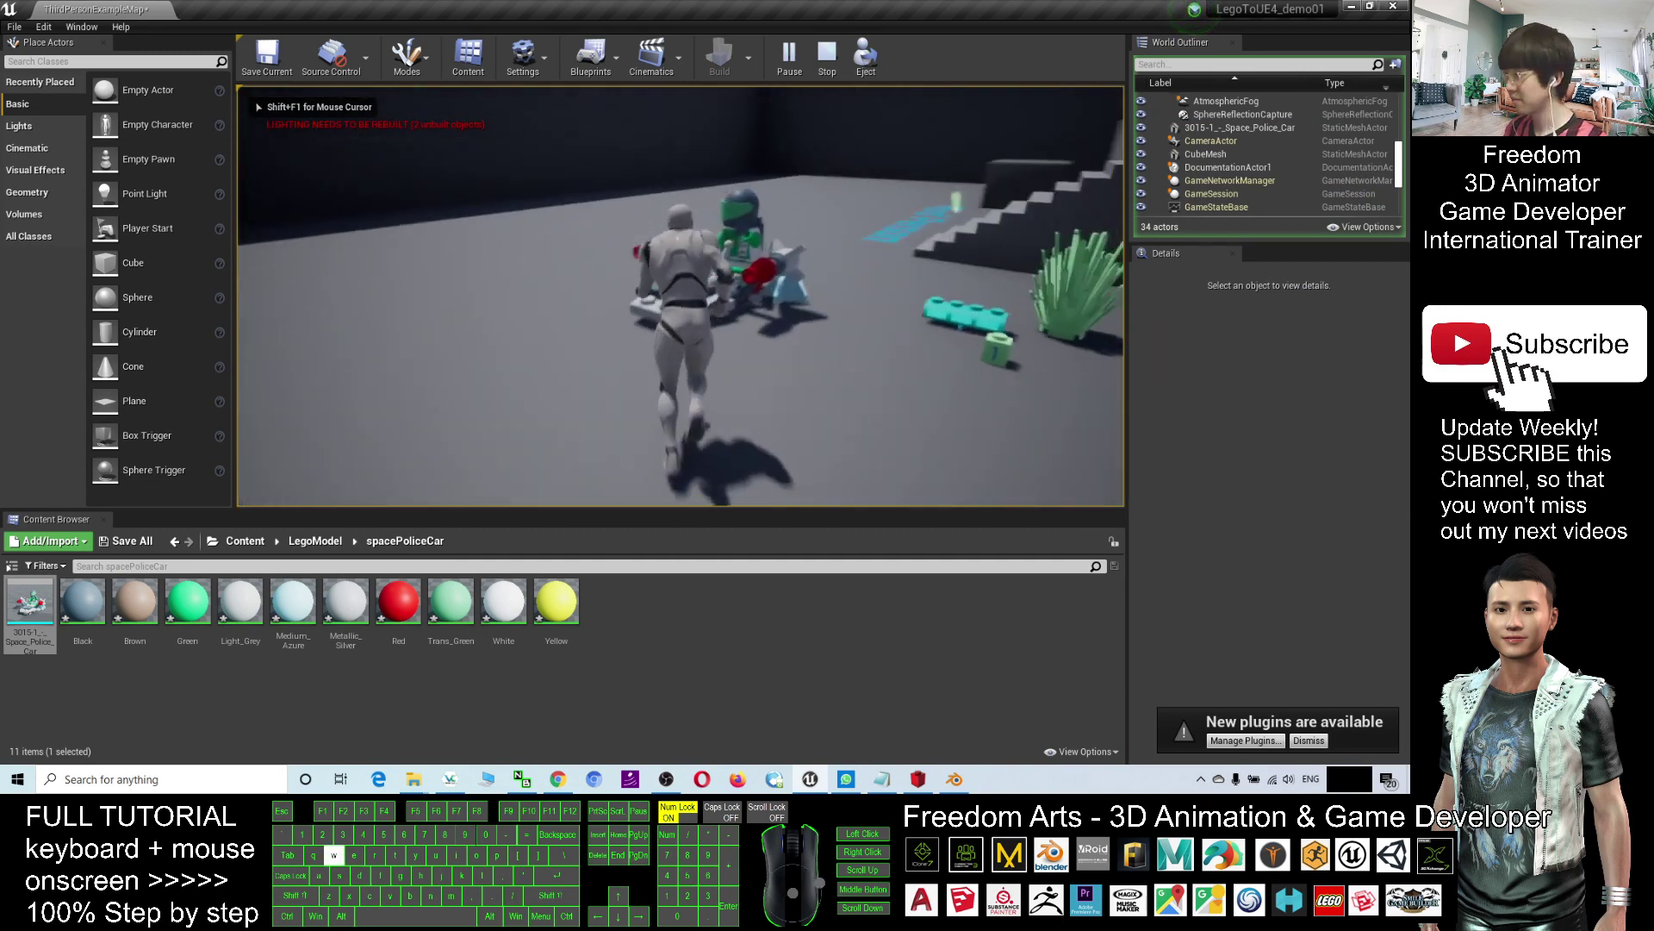
{"action": "key", "text": "w"}
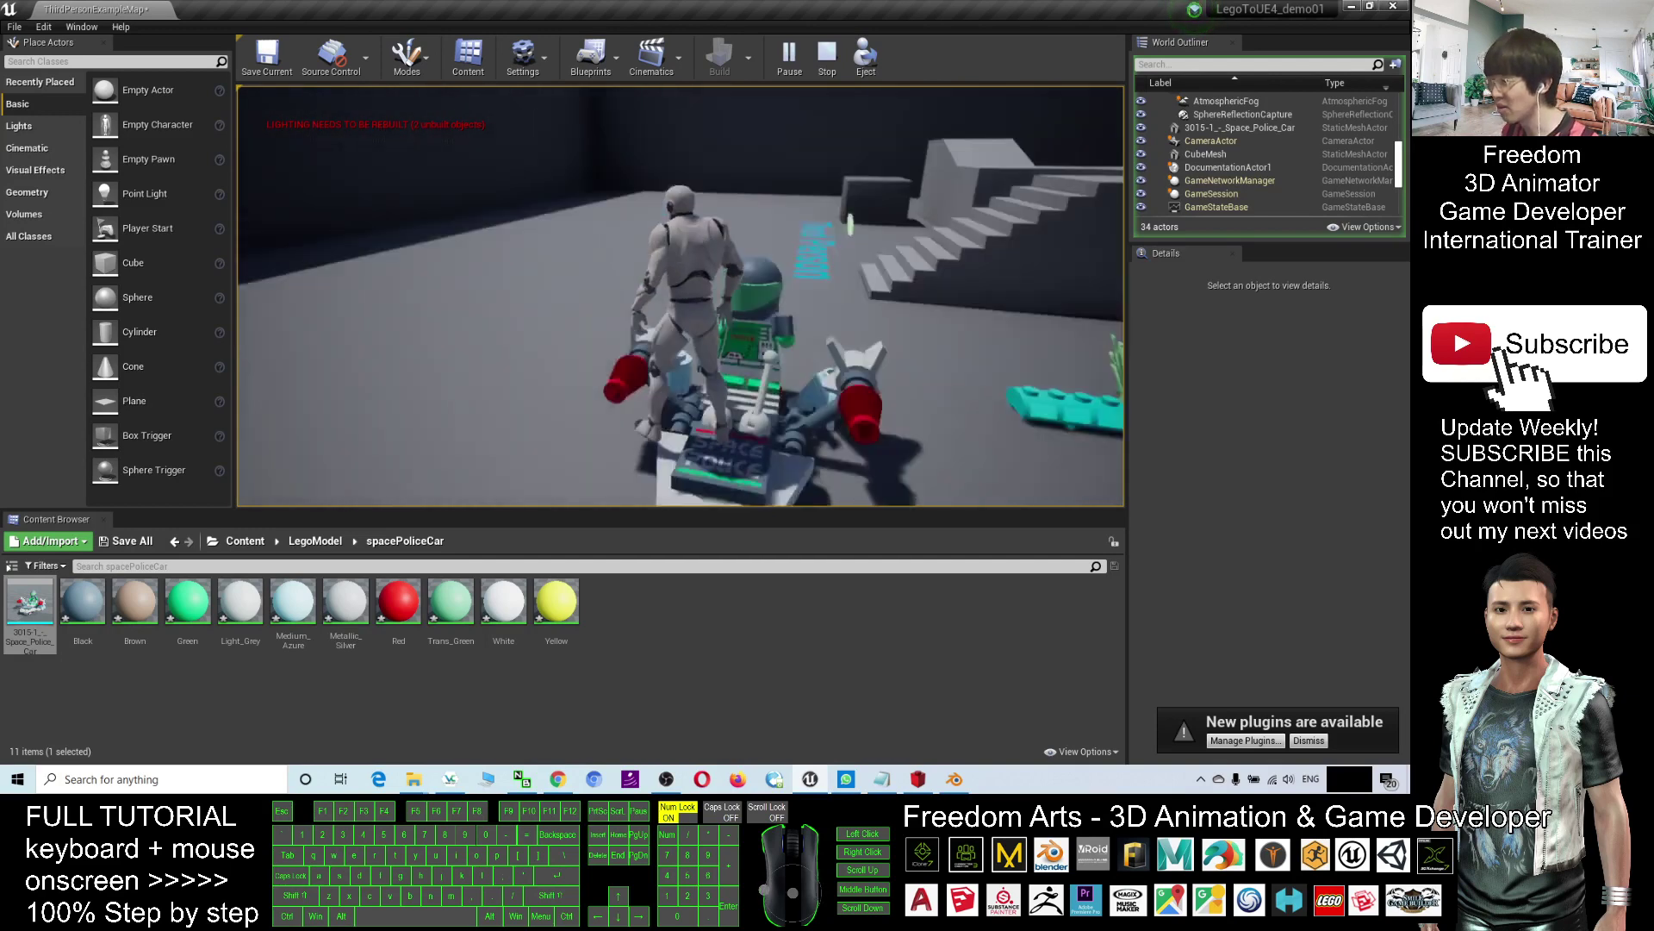
{"action": "key", "text": "w"}
{"action": "key", "text": "w"}
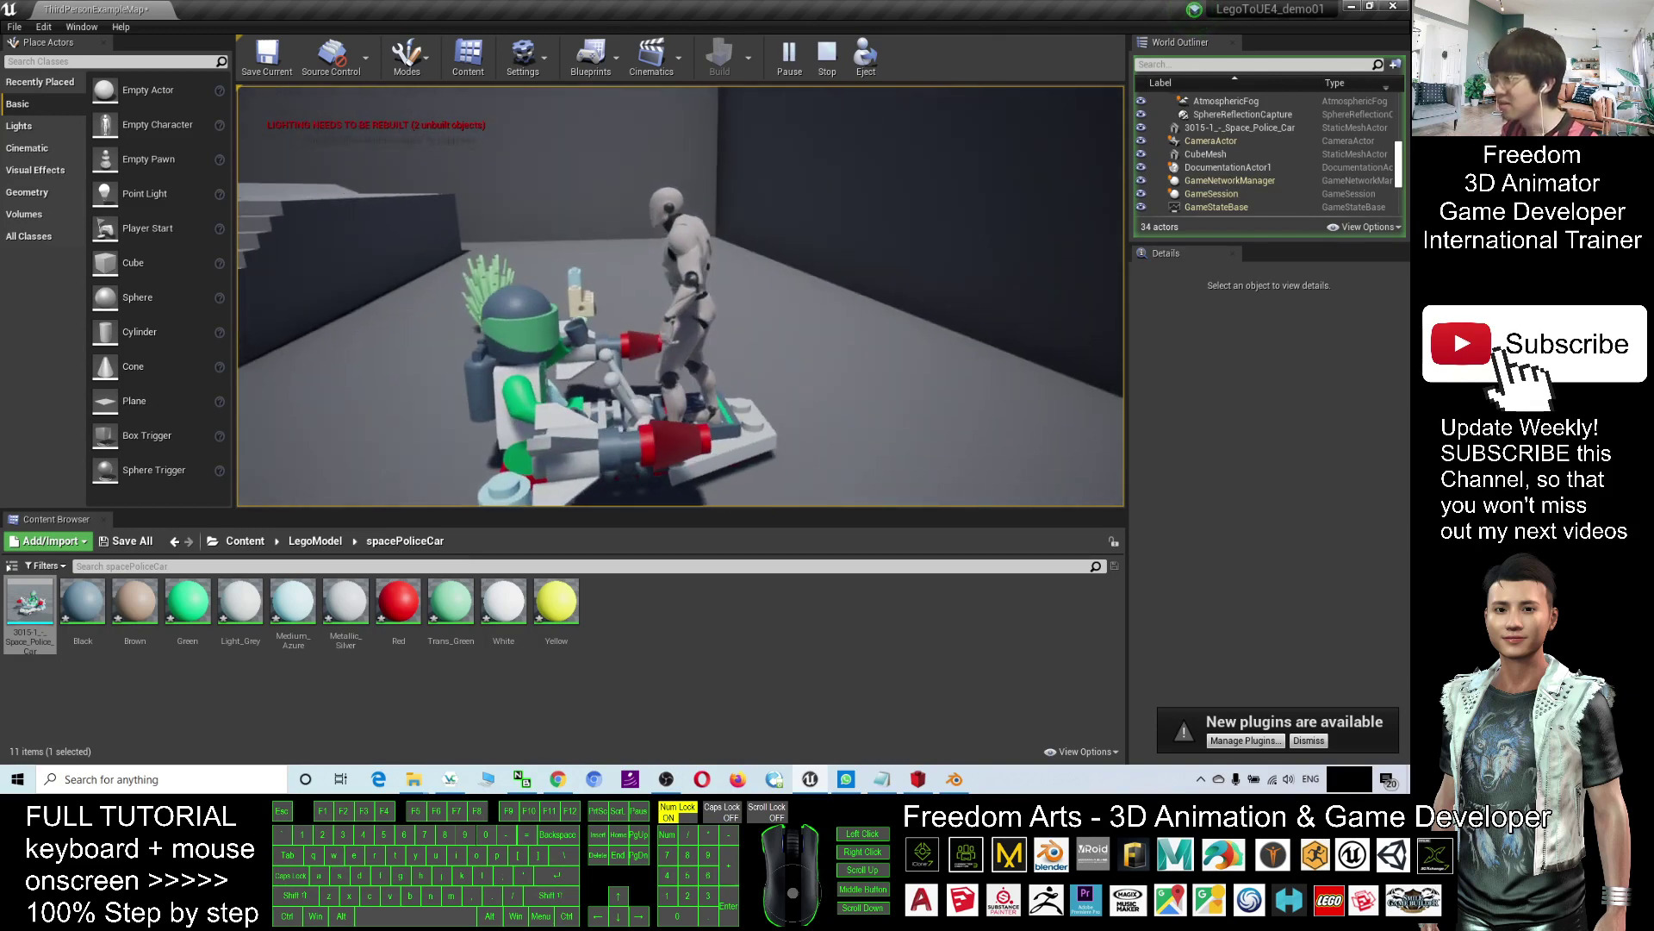
{"action": "key", "text": "w"}
{"action": "key", "text": "d"}
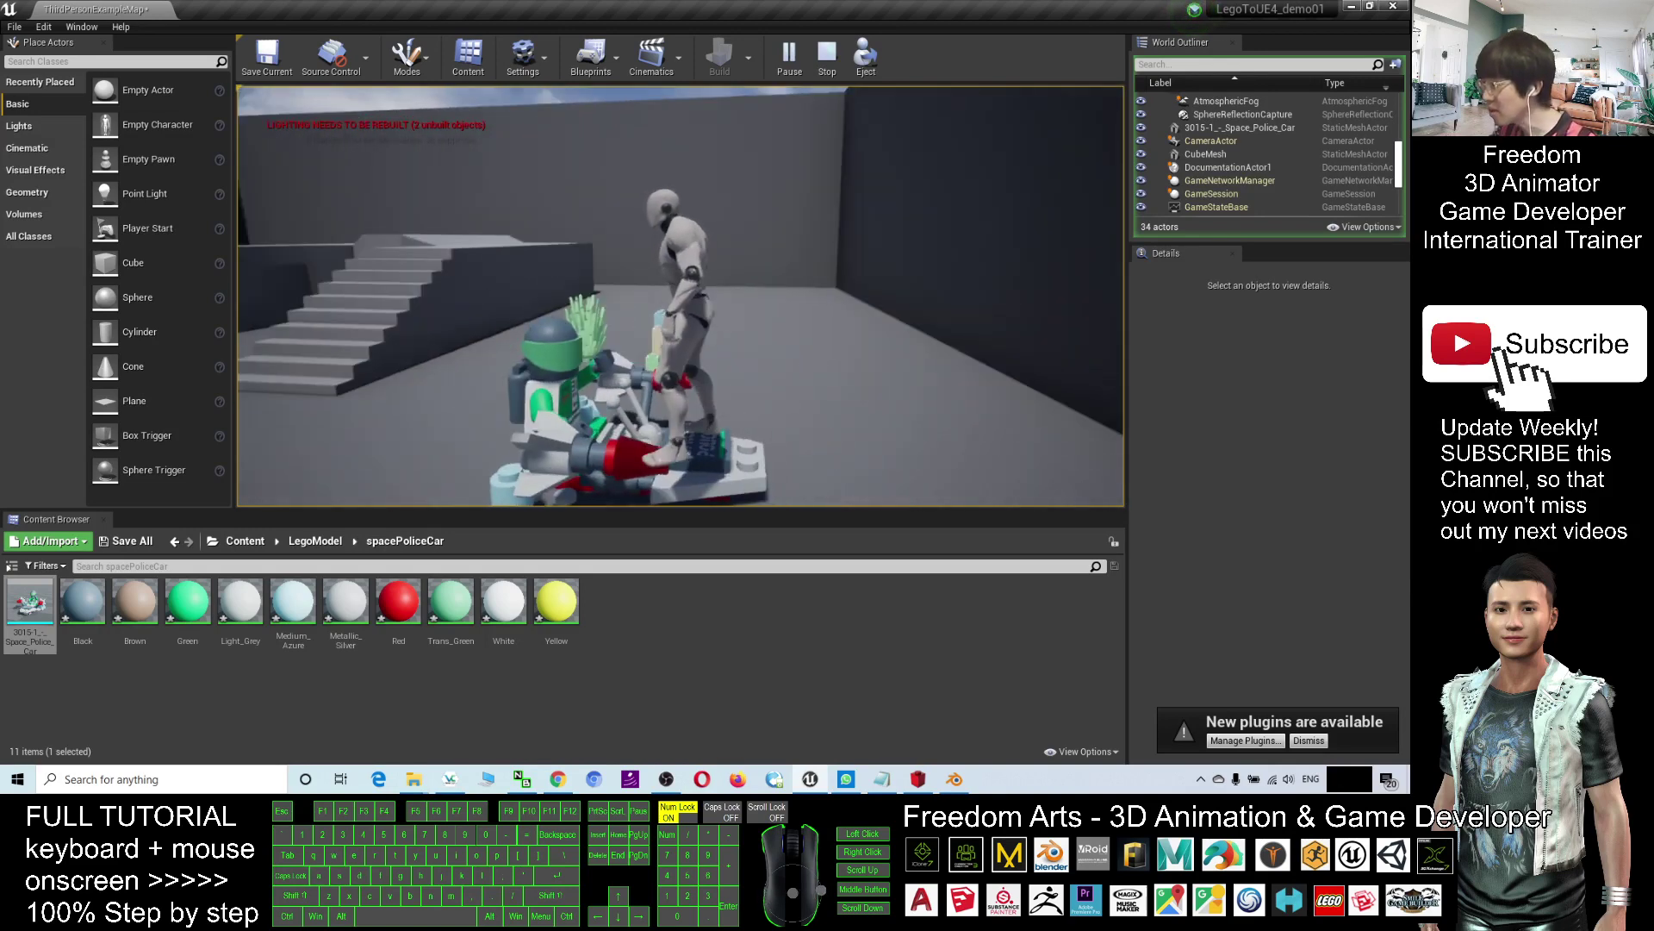
{"action": "key", "text": "s"}
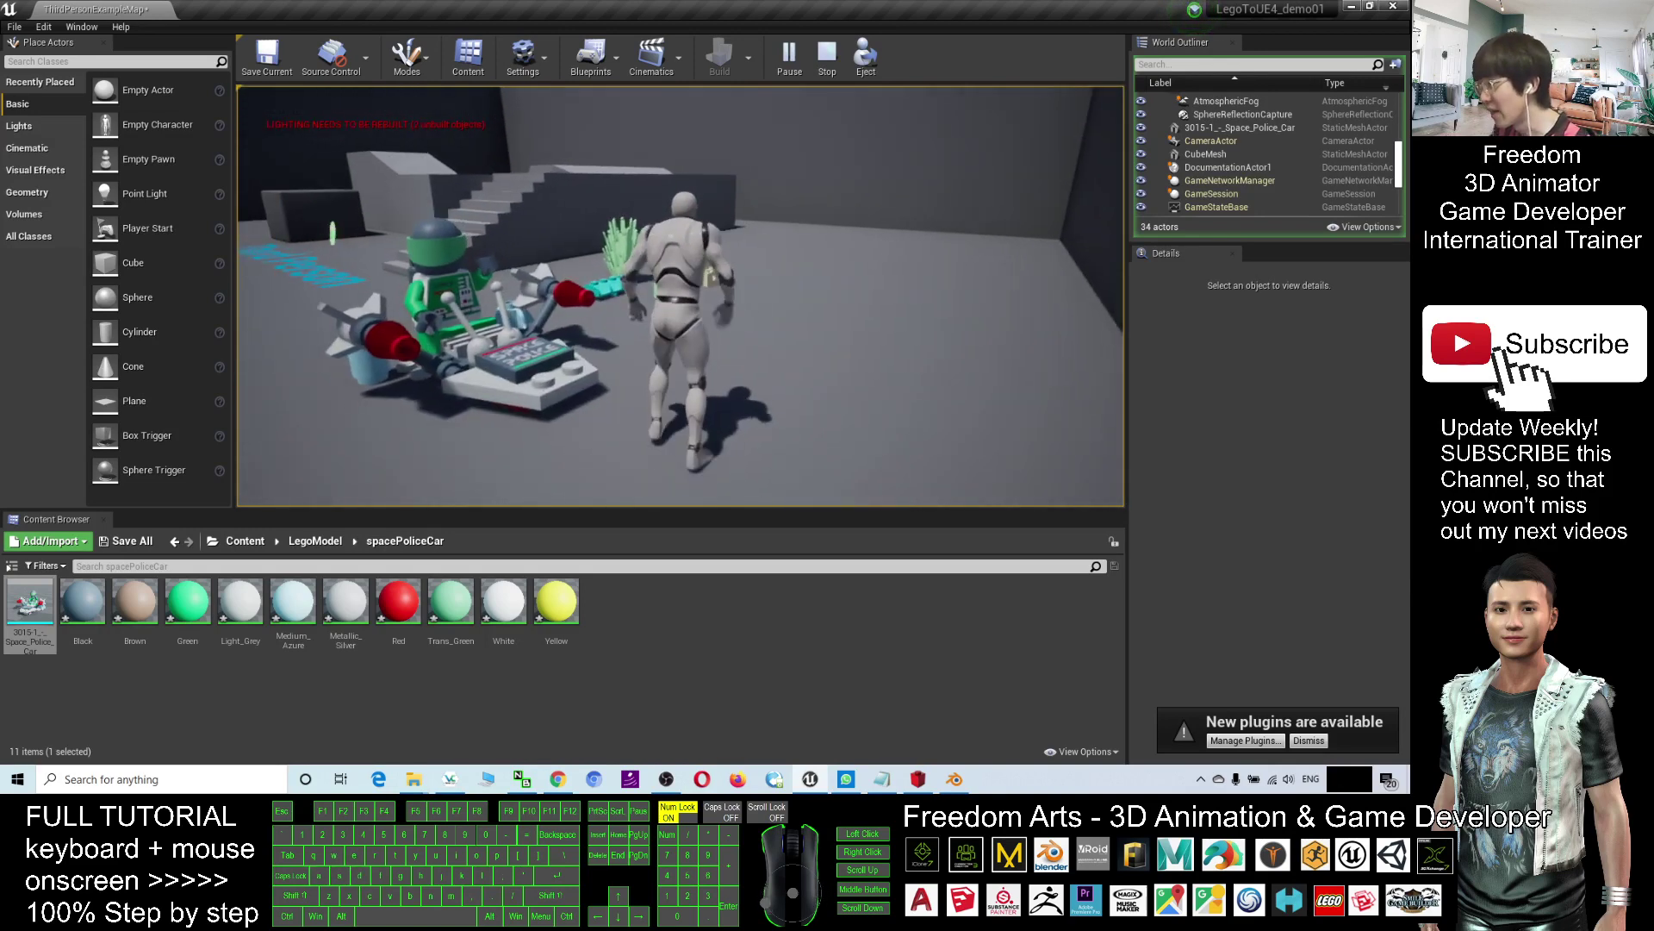